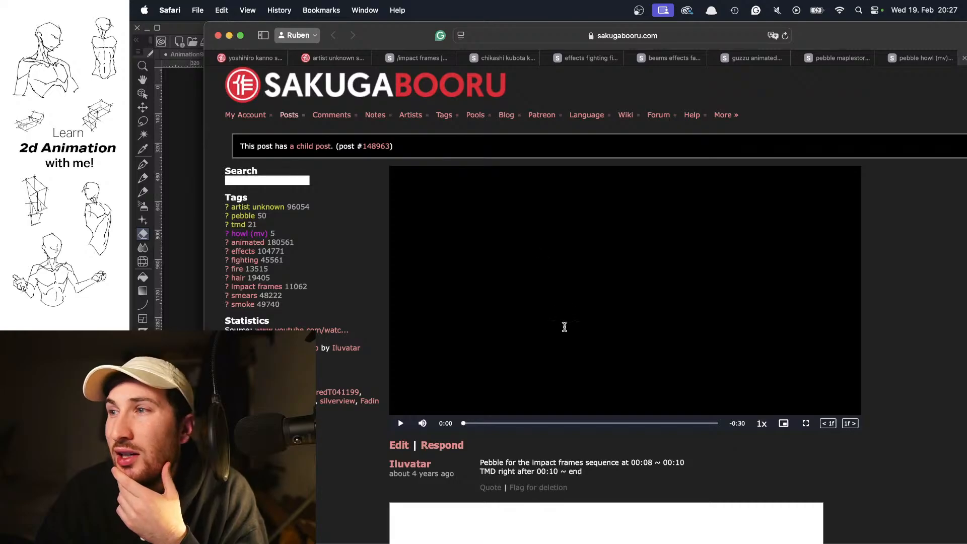
- Play the clip from the beginning to about 0:09, pausing on the hooded character's close-up at 0:04 and 0:05
{"action": "left_click", "coordinate": [564, 306]}
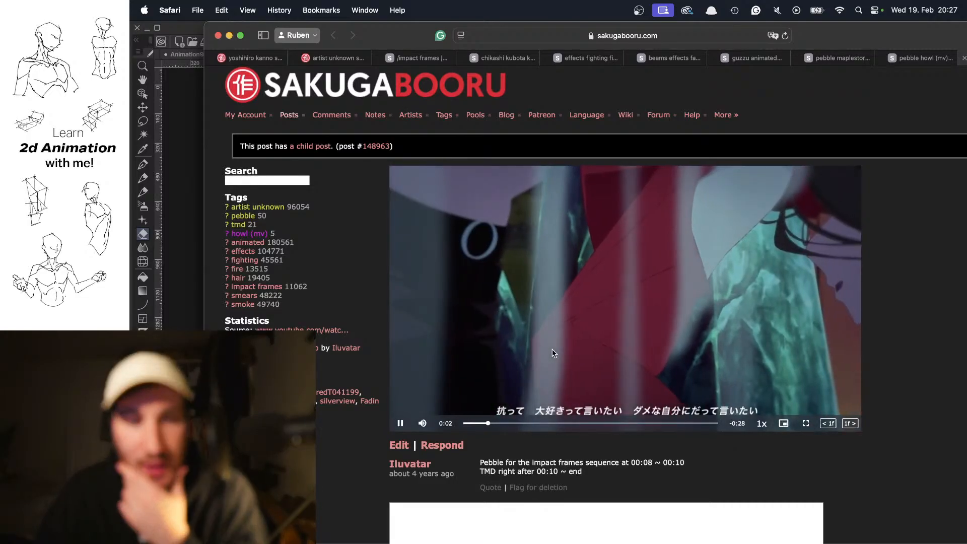
{"action": "key", "text": "space"}
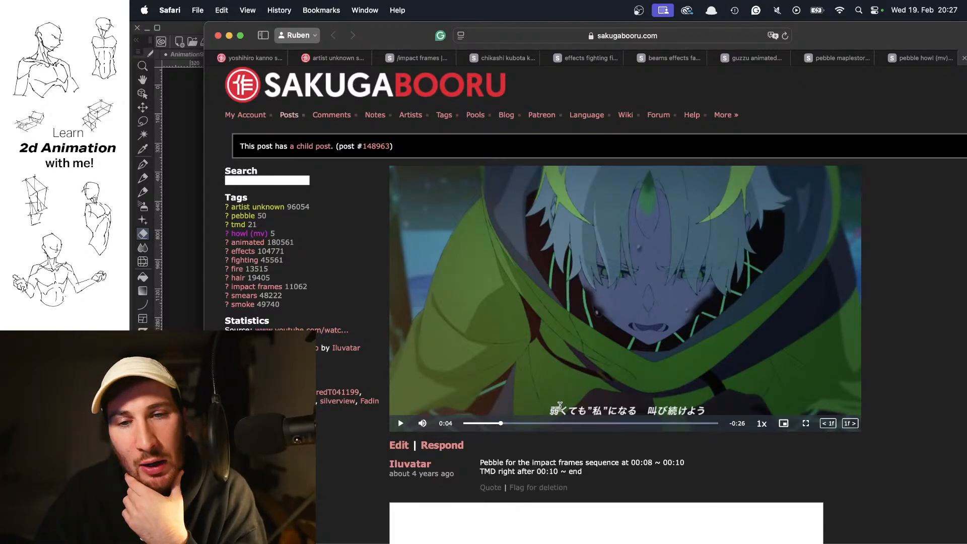
{"action": "left_click", "coordinate": [494, 352]}
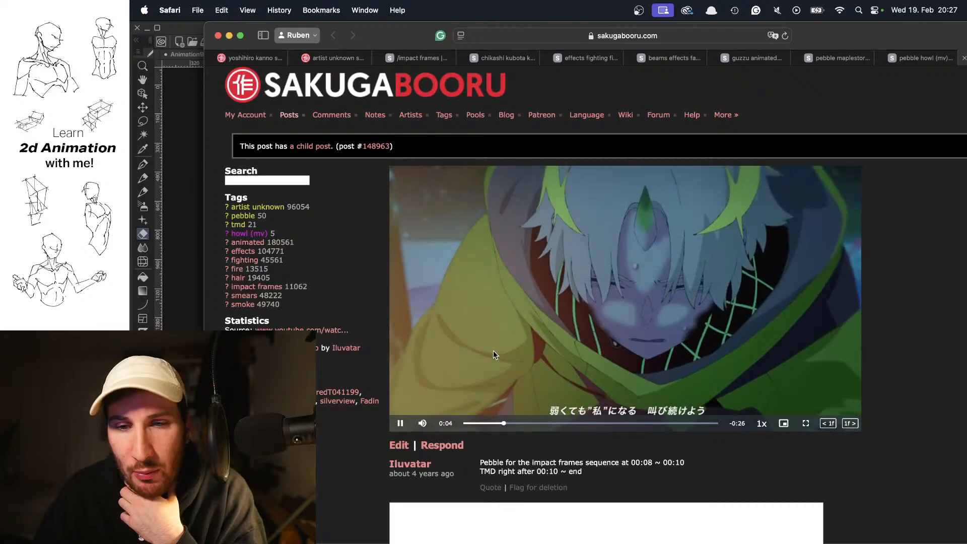
{"action": "left_click", "coordinate": [512, 338]}
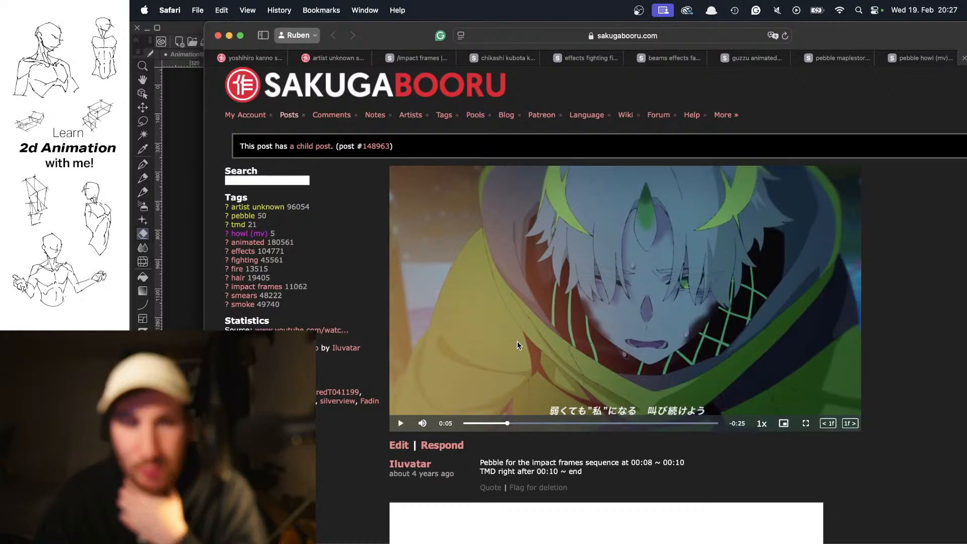
{"action": "left_click", "coordinate": [539, 371]}
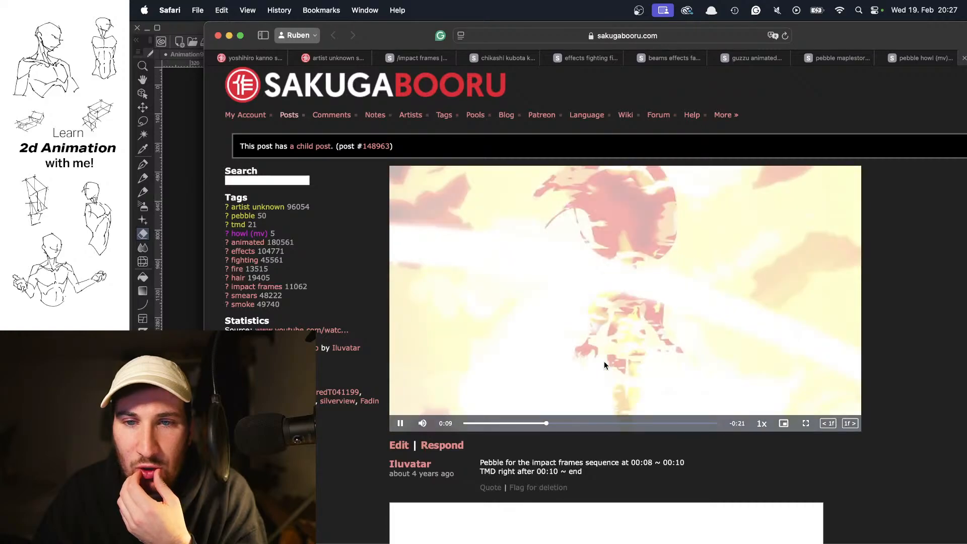
{"action": "left_click", "coordinate": [604, 361]}
- Return to about 0:04 and advance frame by frame through the hooded character's close-up to 0:05
{"action": "left_click", "coordinate": [496, 423]}
{"action": "left_click", "coordinate": [855, 425]}
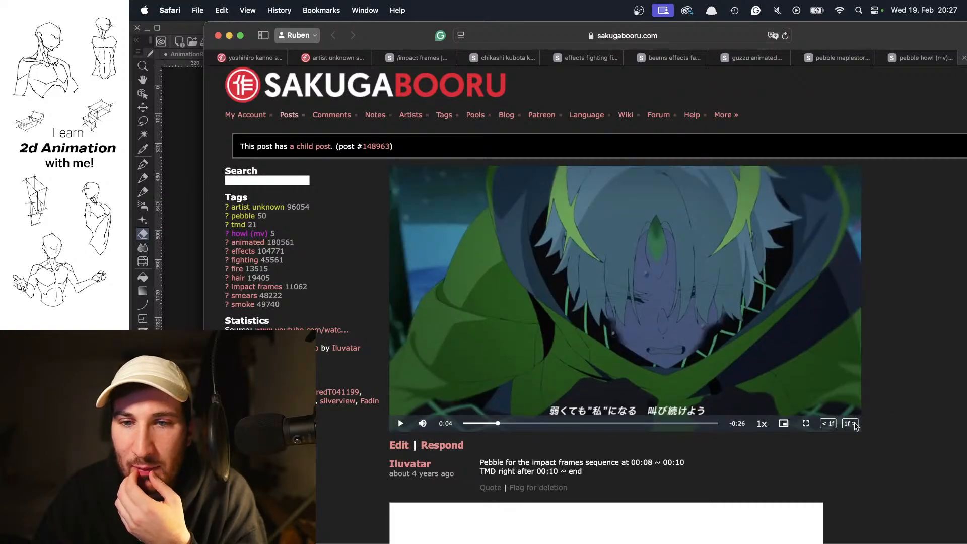
{"action": "left_click", "coordinate": [855, 425]}
{"action": "left_click", "coordinate": [855, 424]}
{"action": "left_click", "coordinate": [855, 424]}
{"action": "left_click", "coordinate": [855, 425]}
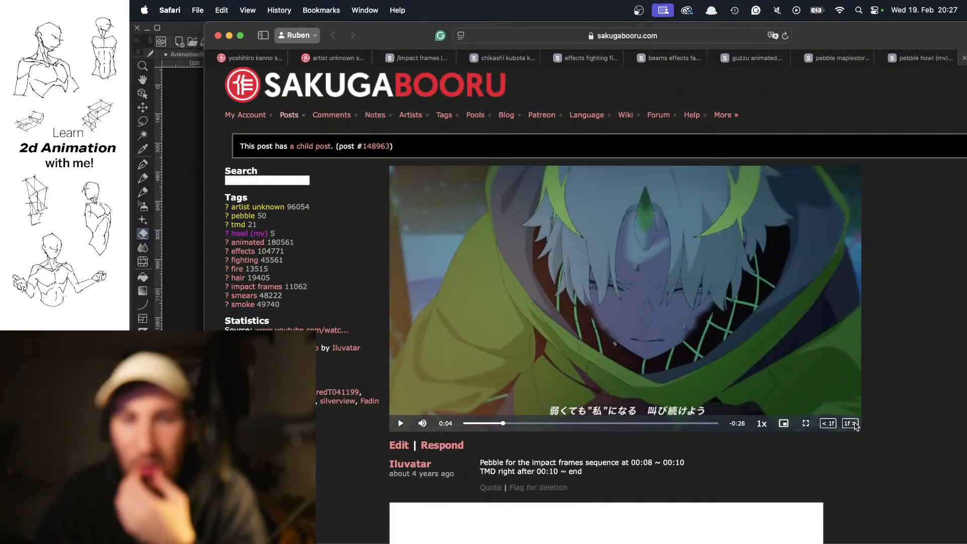
{"action": "left_click", "coordinate": [855, 425]}
{"action": "left_click", "coordinate": [854, 424]}
{"action": "left_click", "coordinate": [855, 424]}
{"action": "left_click", "coordinate": [855, 425]}
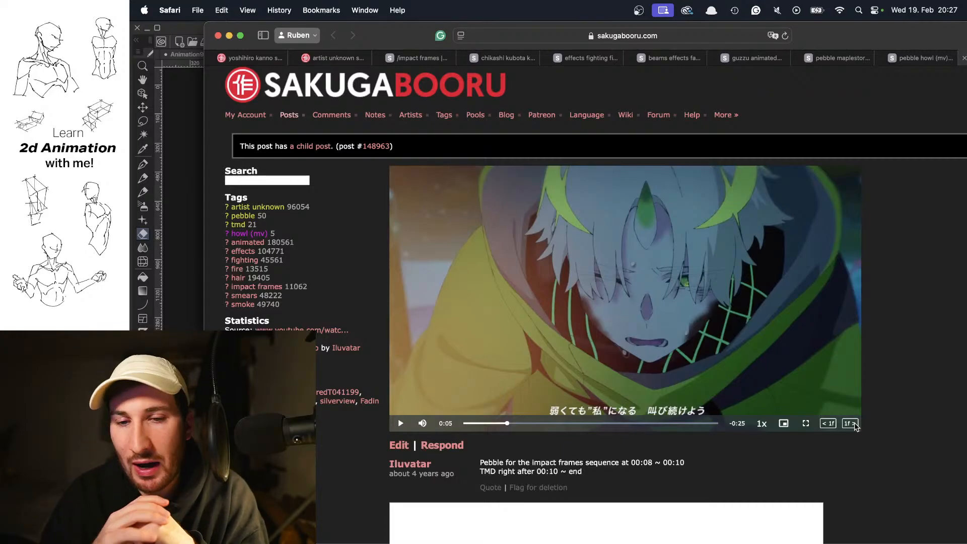
- Play on from 0:05 in short stretches, pausing at the white lettering at 0:07 and the close-up at 0:08
{"action": "left_click", "coordinate": [704, 288]}
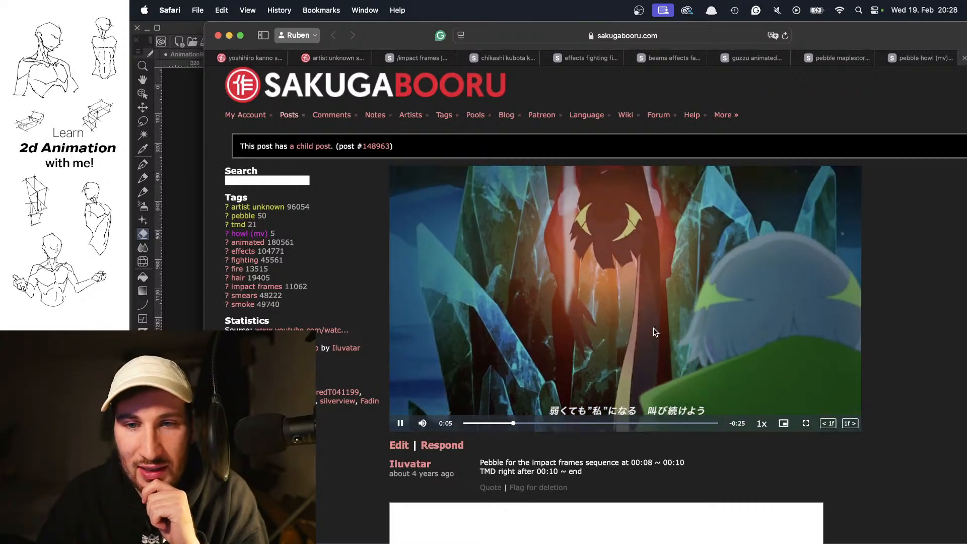
{"action": "left_click", "coordinate": [647, 324]}
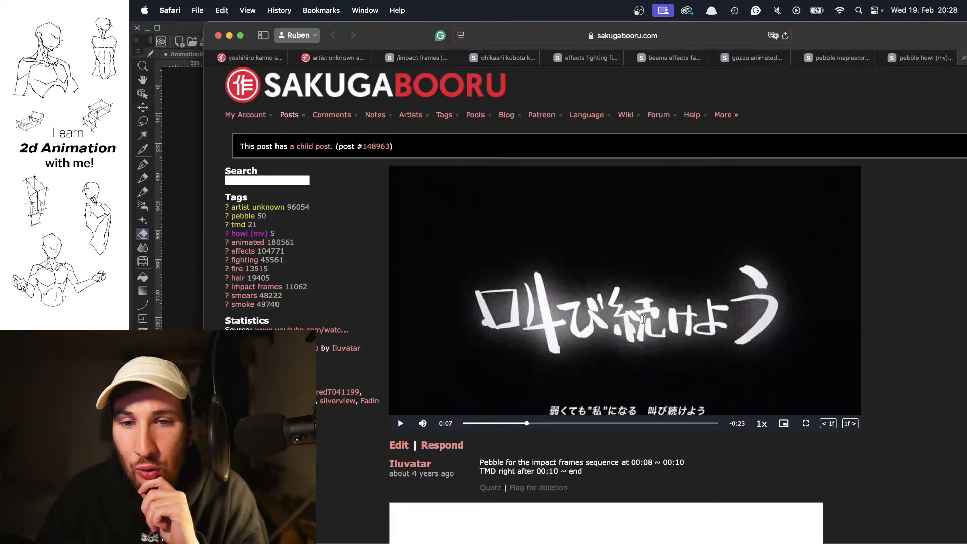
{"action": "key", "text": "space"}
{"action": "key", "text": "space"}
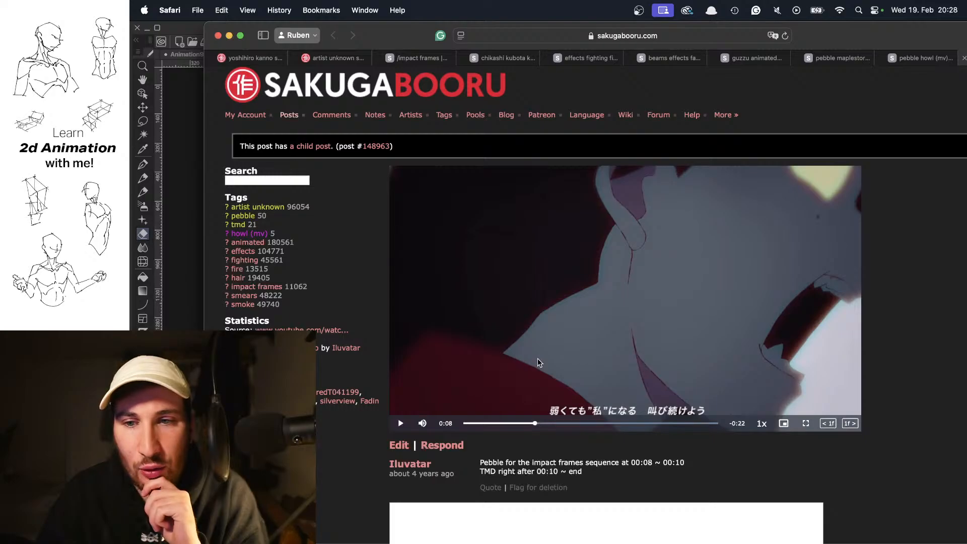
{"action": "key", "text": "space"}
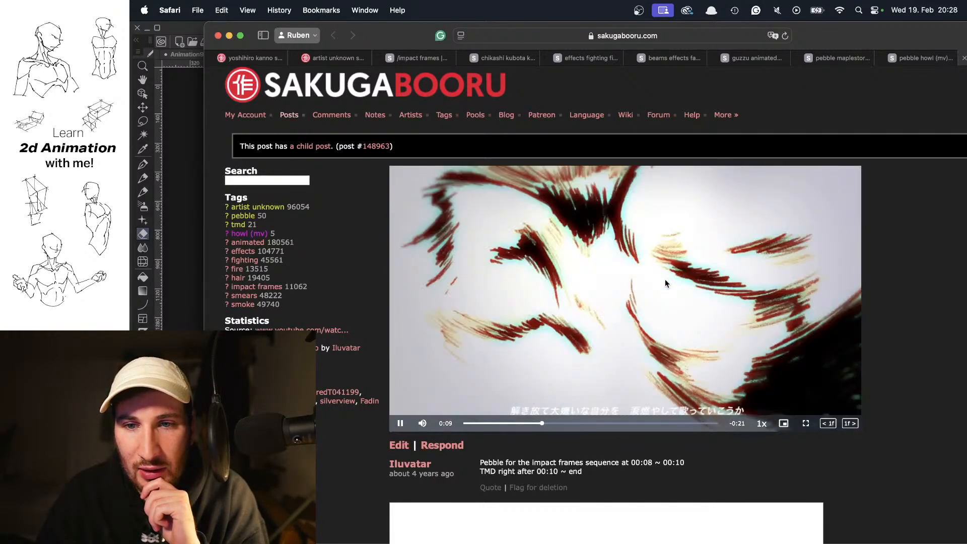
- Replay the impact-frame passage between about 0:08 and 0:10, then pause on the red-eyed character's close-up at 0:08
{"action": "left_click", "coordinate": [524, 425]}
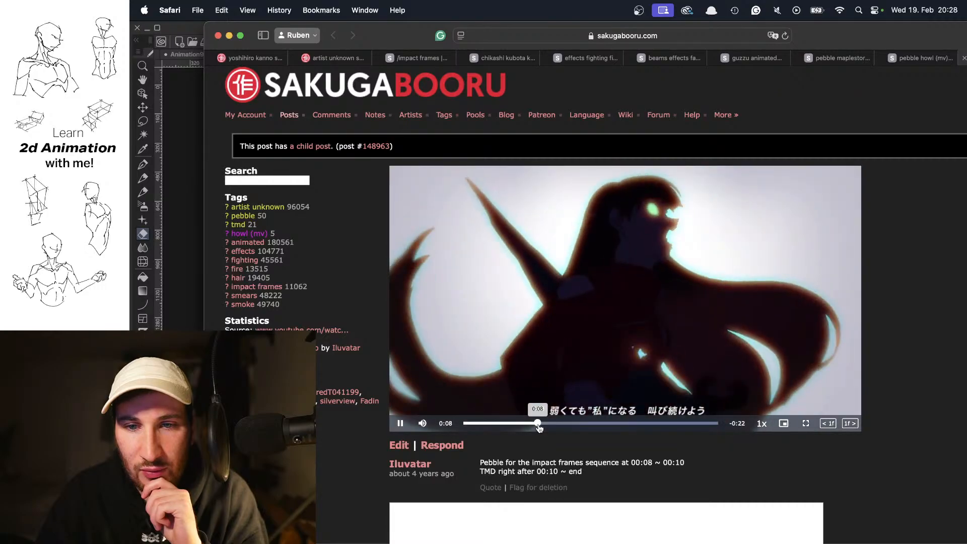
{"action": "left_click", "coordinate": [539, 425]}
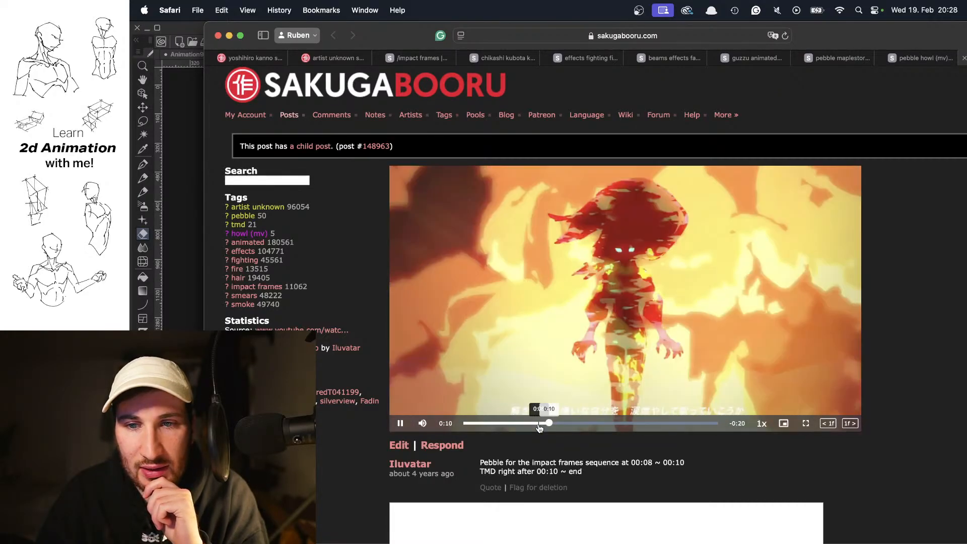
{"action": "left_click", "coordinate": [539, 426]}
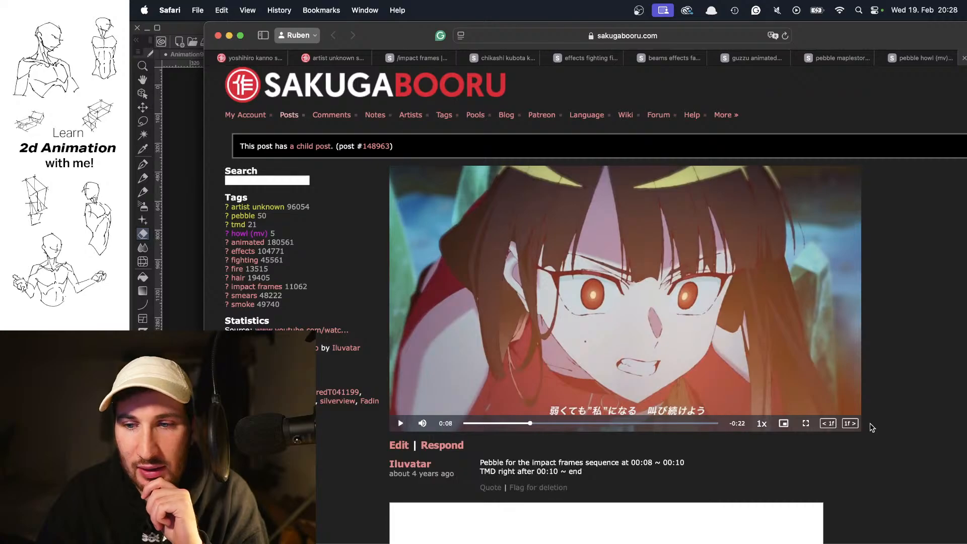
- Step frame by frame around 0:08, studying the red-eyed close-up, the white lettering flash and the pale line-art frame
{"action": "left_click", "coordinate": [852, 424]}
{"action": "left_click", "coordinate": [851, 424]}
{"action": "left_click", "coordinate": [851, 424]}
{"action": "left_click", "coordinate": [851, 424]}
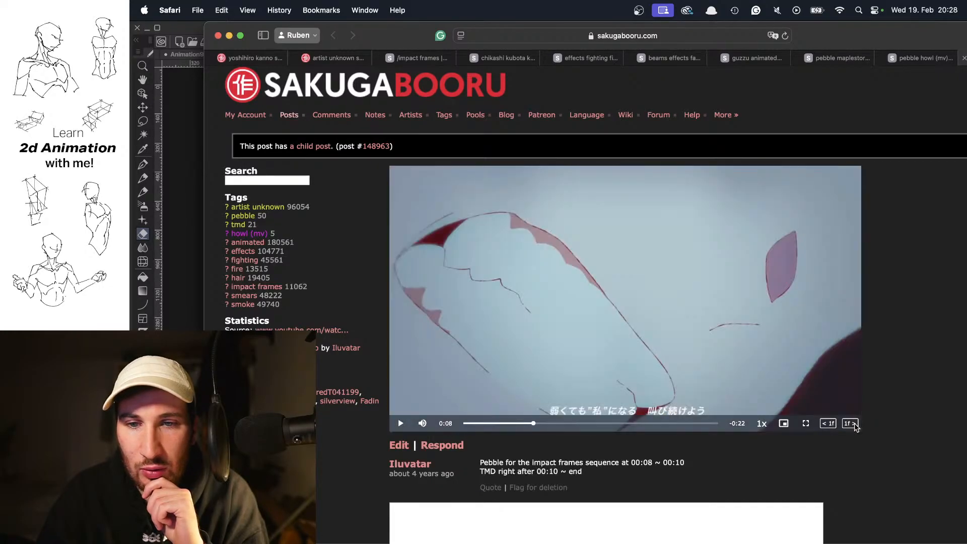
{"action": "left_click", "coordinate": [851, 424]}
{"action": "left_click", "coordinate": [852, 424]}
{"action": "left_click", "coordinate": [851, 424]}
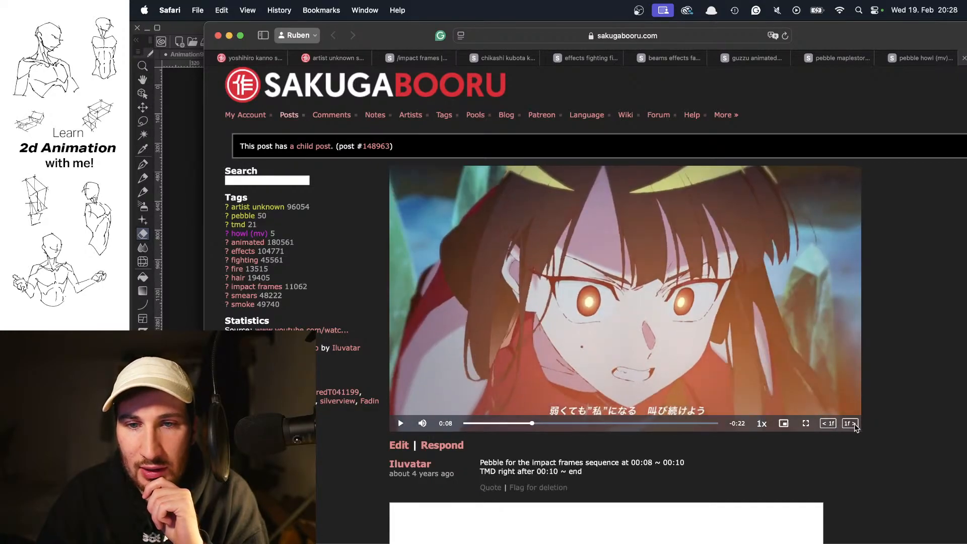
{"action": "left_click", "coordinate": [851, 424]}
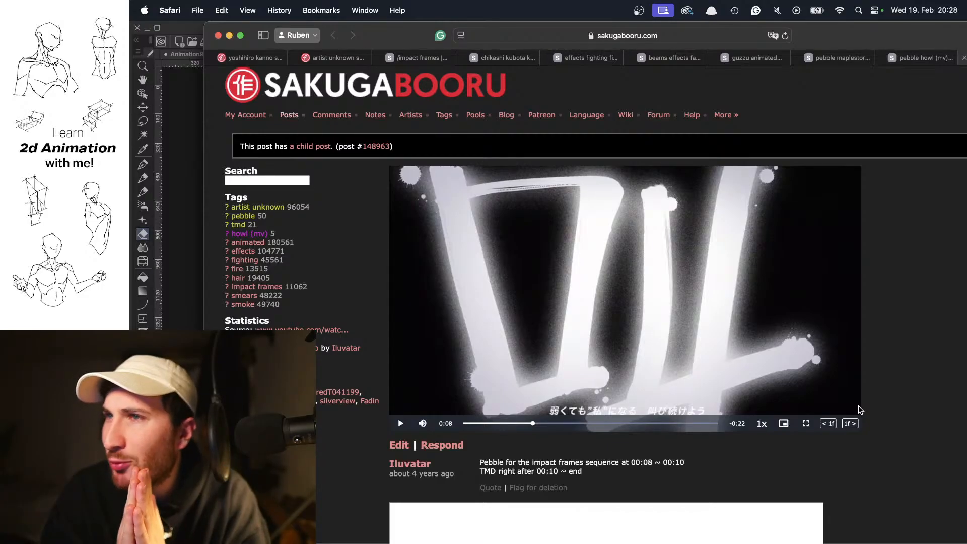
- Step back and forth between the white lettering and the pale line-art frames at 0:08 to compare their order
{"action": "left_click", "coordinate": [852, 424]}
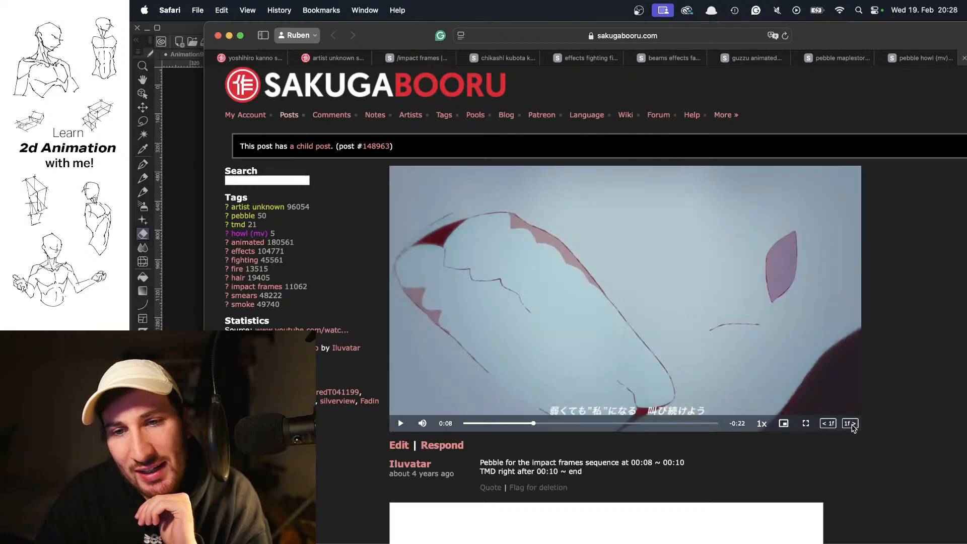
{"action": "left_click", "coordinate": [851, 424]}
{"action": "left_click", "coordinate": [832, 424]}
{"action": "left_click", "coordinate": [832, 424]}
{"action": "left_click", "coordinate": [832, 424]}
{"action": "left_click", "coordinate": [847, 425]}
{"action": "left_click", "coordinate": [848, 424]}
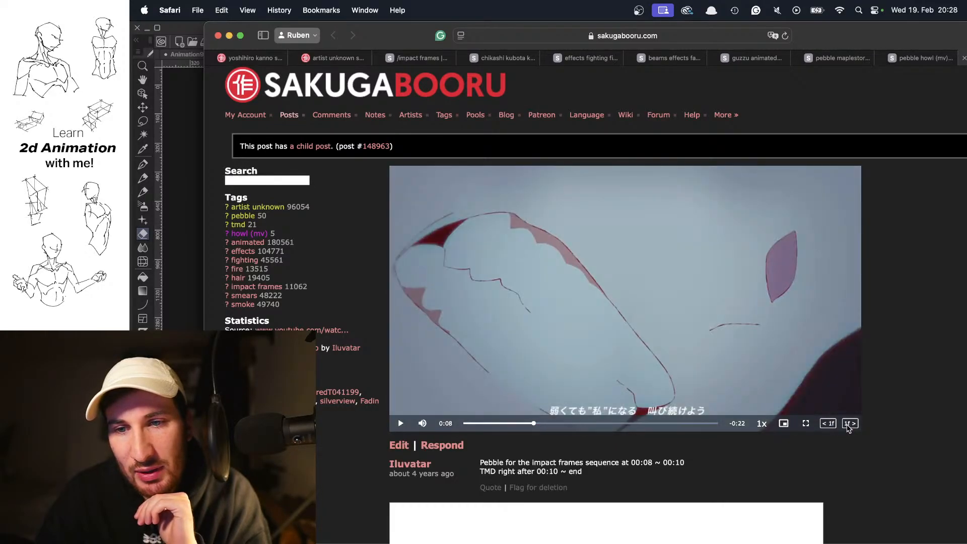
{"action": "left_click", "coordinate": [848, 424]}
{"action": "left_click", "coordinate": [849, 424]}
{"action": "left_click", "coordinate": [849, 425]}
{"action": "left_click", "coordinate": [849, 424]}
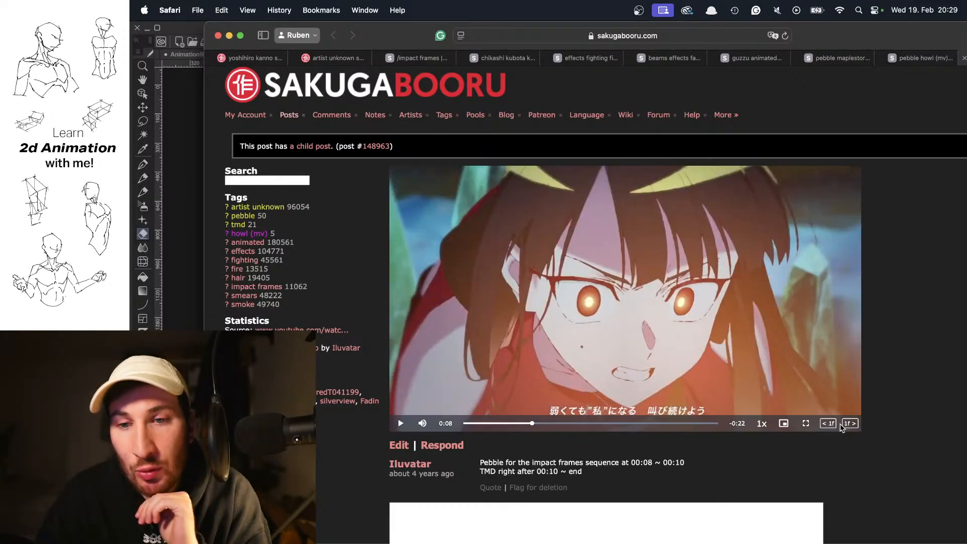
{"action": "left_click", "coordinate": [849, 424]}
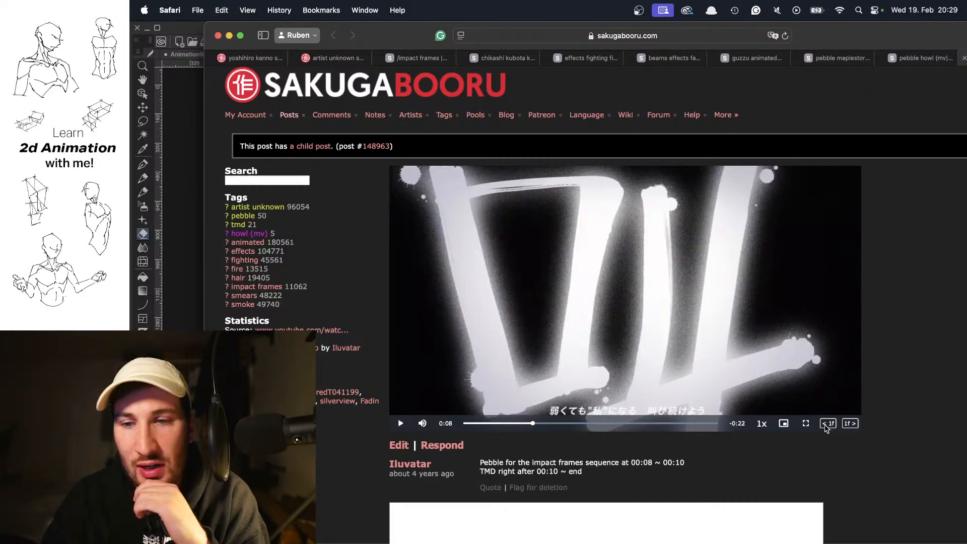
- Compare the glowing-eyes close-up with the white lettering frame that directly follows it
{"action": "left_click", "coordinate": [827, 426]}
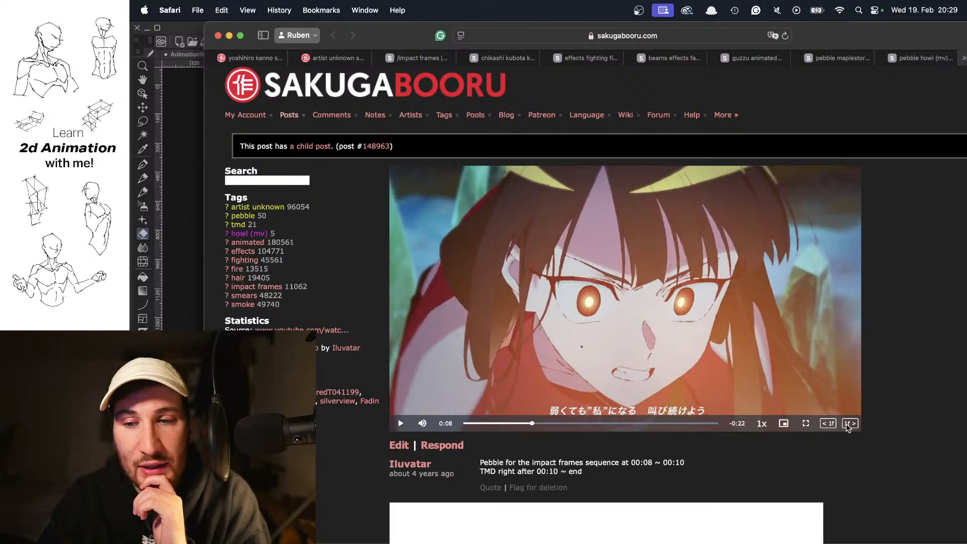
{"action": "left_click", "coordinate": [848, 426]}
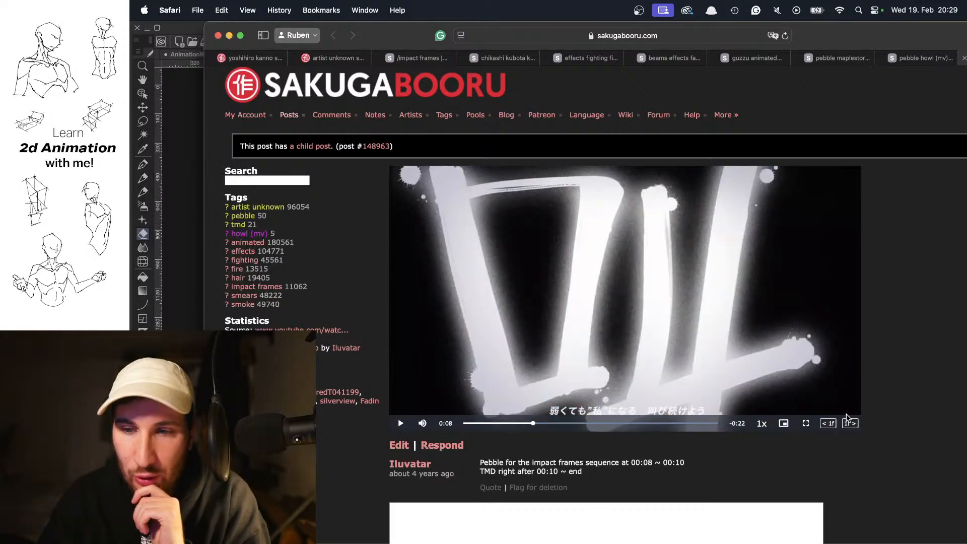
{"action": "left_click", "coordinate": [849, 423]}
{"action": "left_click", "coordinate": [829, 424]}
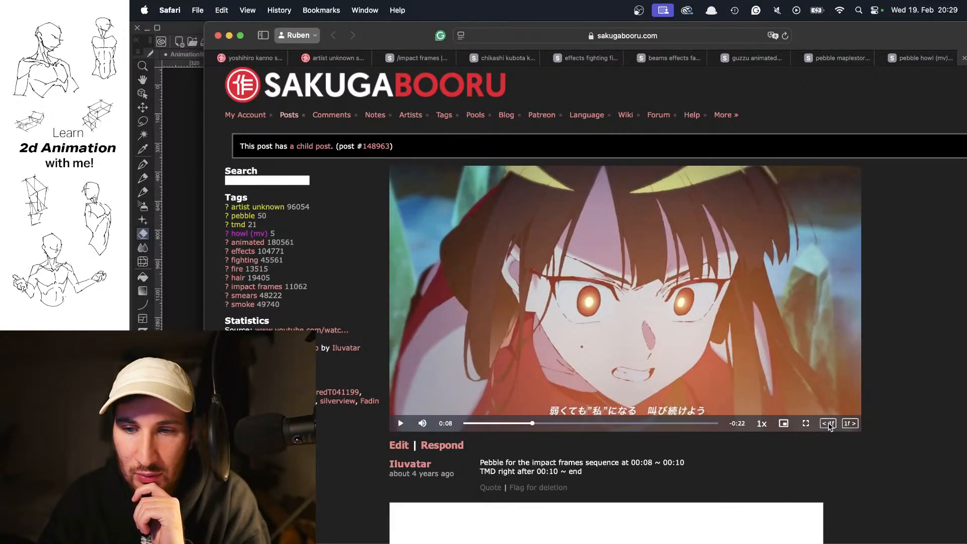
- Advance frame by frame from the glowing-eyes close-up through the pale line-art frames to the dark long-haired silhouette
{"action": "left_click", "coordinate": [849, 424]}
{"action": "left_click", "coordinate": [849, 424]}
{"action": "left_click", "coordinate": [849, 423]}
{"action": "left_click", "coordinate": [849, 423]}
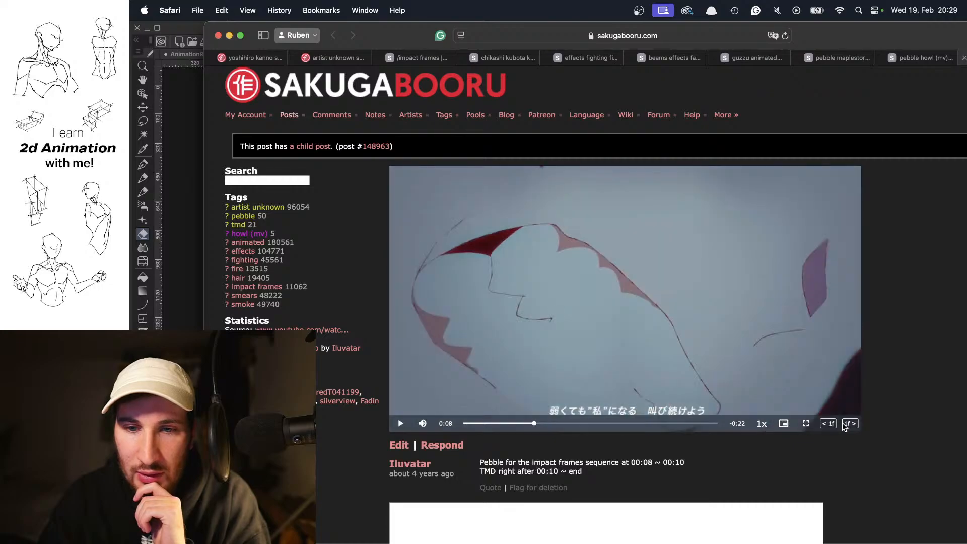
{"action": "left_click", "coordinate": [849, 423]}
{"action": "left_click", "coordinate": [849, 424]}
{"action": "left_click", "coordinate": [845, 425]}
{"action": "left_click", "coordinate": [845, 424]}
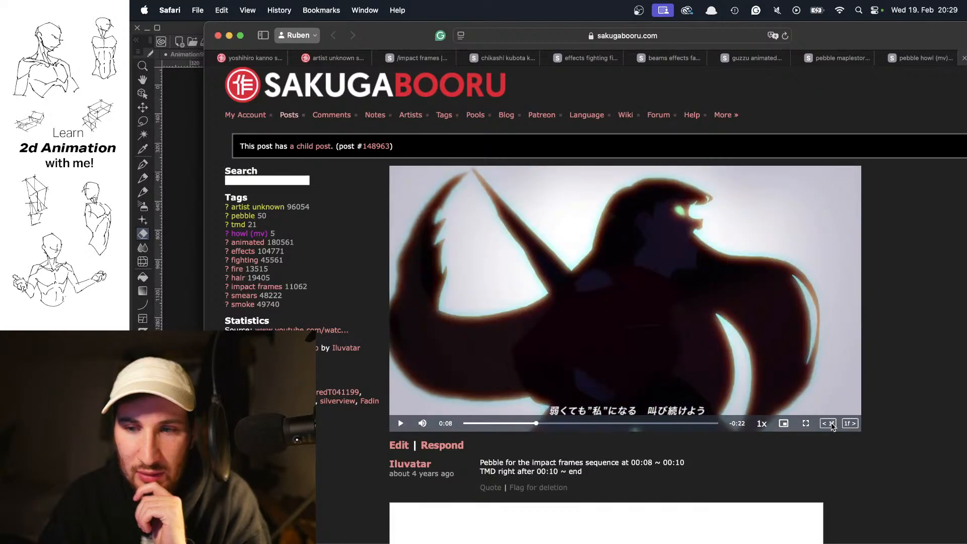
- Step backward frame by frame from the dark silhouette to the white lettering frame
{"action": "left_click", "coordinate": [831, 425]}
{"action": "left_click", "coordinate": [831, 425]}
{"action": "left_click", "coordinate": [831, 425]}
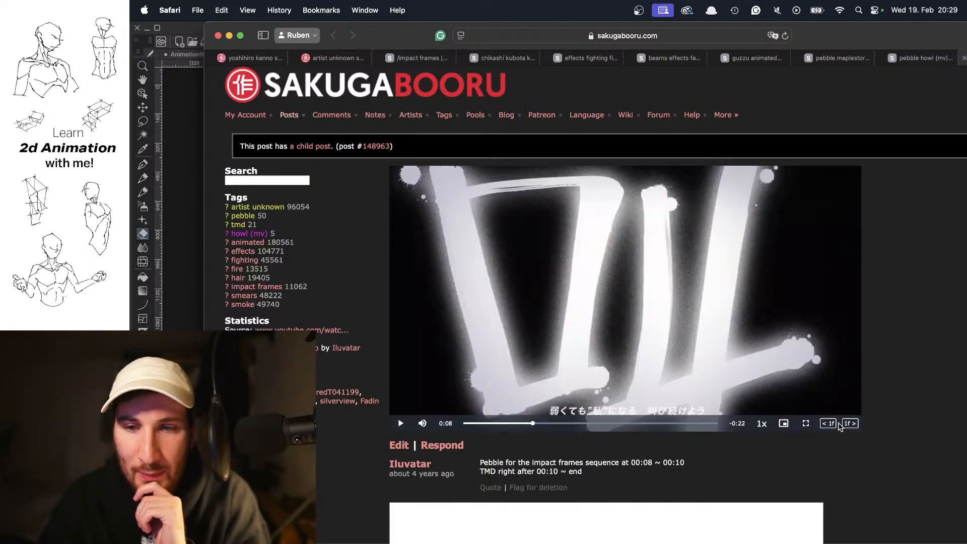
{"action": "left_click", "coordinate": [831, 425]}
{"action": "left_click", "coordinate": [831, 424]}
{"action": "left_click", "coordinate": [845, 424]}
{"action": "left_click", "coordinate": [849, 425]}
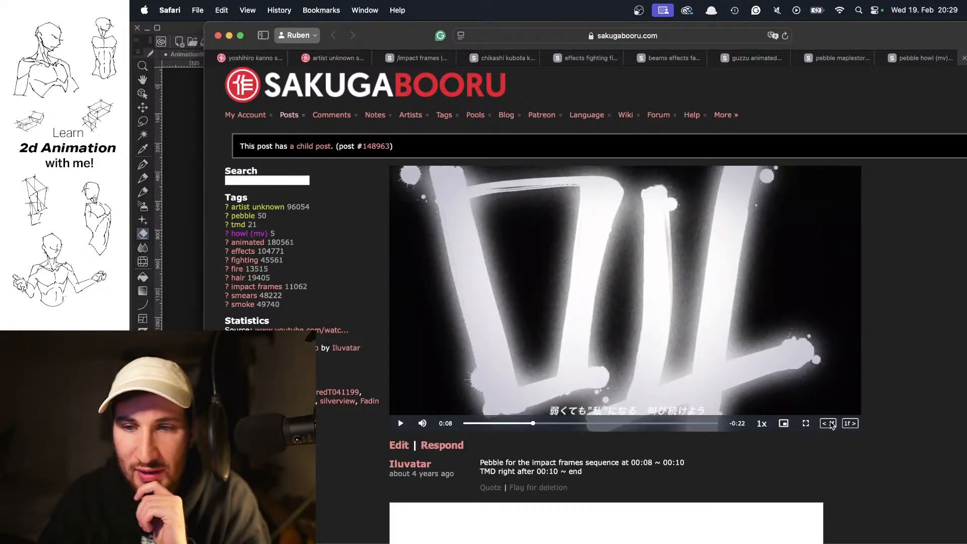
- Advance from the lettering to the silhouette with the glowing eye, then step back into the pale line-art frames
{"action": "left_click", "coordinate": [850, 424]}
{"action": "left_click", "coordinate": [851, 424]}
{"action": "left_click", "coordinate": [850, 425]}
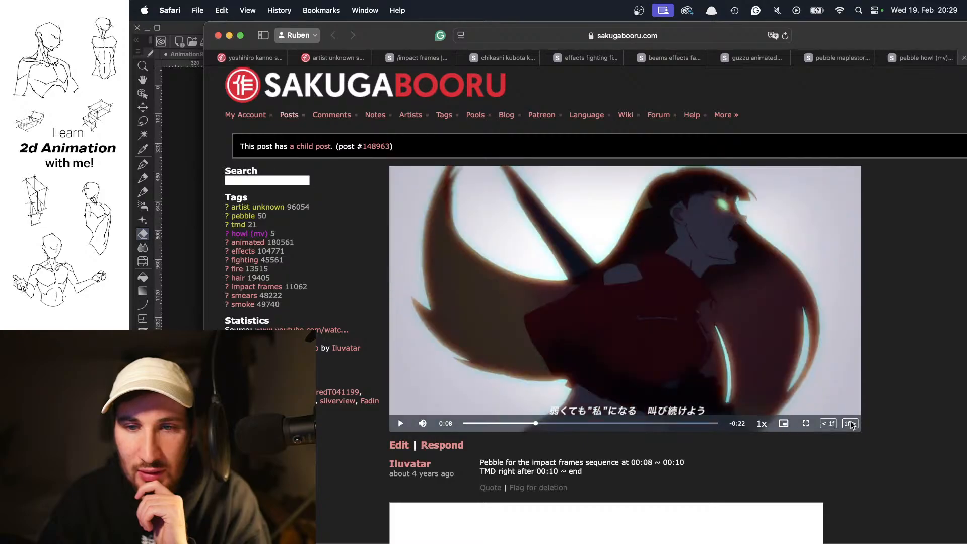
{"action": "left_click", "coordinate": [851, 425]}
{"action": "left_click", "coordinate": [830, 424]}
{"action": "left_click", "coordinate": [831, 424]}
{"action": "left_click", "coordinate": [830, 424]}
{"action": "left_click", "coordinate": [851, 427]}
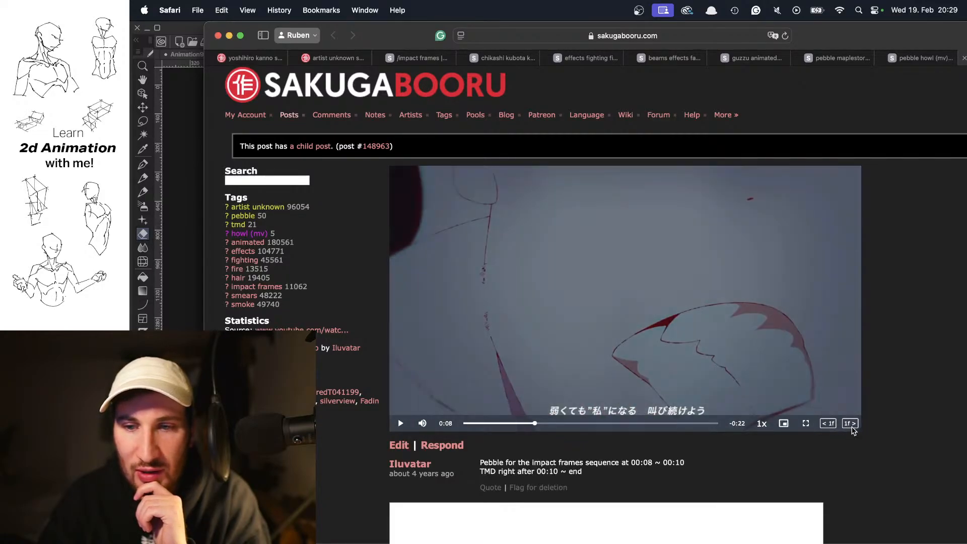
- Go through the transition between the pale line-art frames and the silhouette again, returning to the first pale frame
{"action": "left_click", "coordinate": [852, 427]}
{"action": "left_click", "coordinate": [852, 427]}
{"action": "left_click", "coordinate": [852, 427]}
{"action": "left_click", "coordinate": [853, 427]}
{"action": "left_click", "coordinate": [853, 426]}
{"action": "left_click", "coordinate": [854, 426]}
{"action": "left_click", "coordinate": [854, 426]}
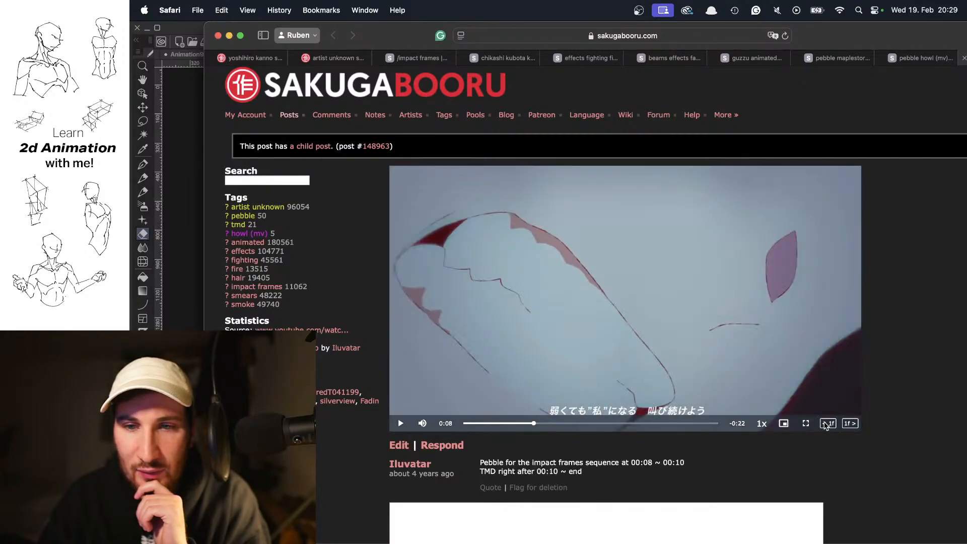
{"action": "left_click", "coordinate": [856, 425]}
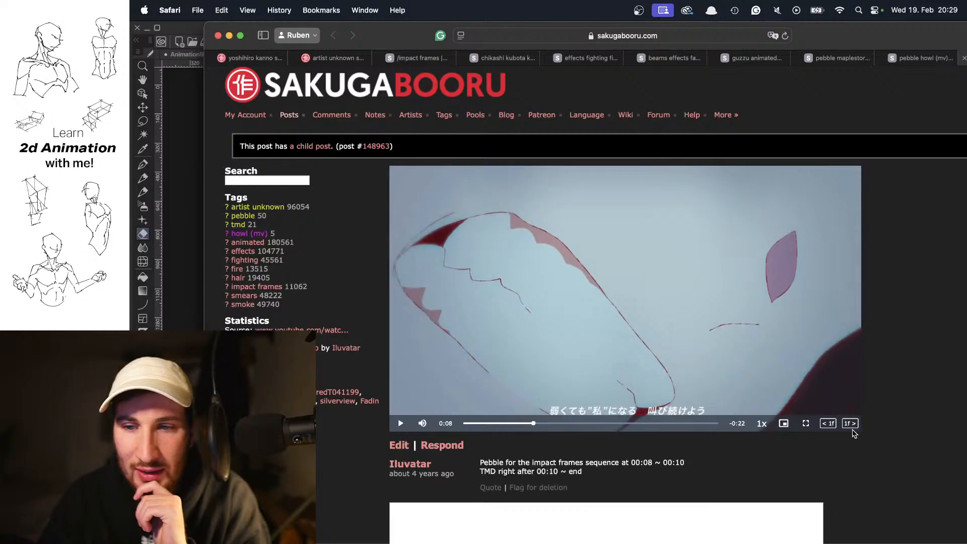
- Advance frame by frame from the first pale line-art frame to the red-clothed silhouette with the glowing eye
{"action": "left_click", "coordinate": [850, 424]}
{"action": "left_click", "coordinate": [850, 425]}
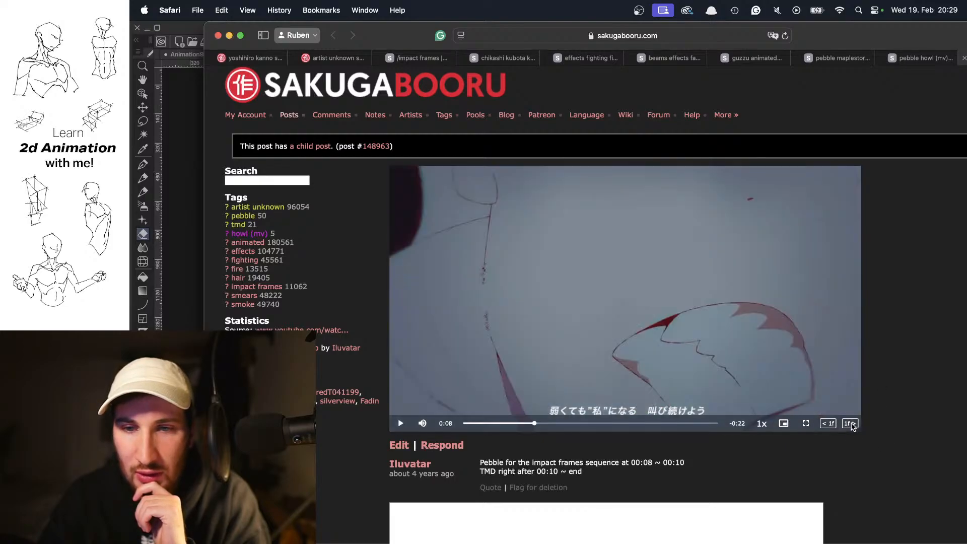
{"action": "left_click", "coordinate": [851, 426]}
{"action": "left_click", "coordinate": [851, 426]}
{"action": "left_click", "coordinate": [851, 426]}
{"action": "left_click", "coordinate": [851, 427]}
{"action": "left_click", "coordinate": [852, 427]}
{"action": "left_click", "coordinate": [851, 425]}
{"action": "left_click", "coordinate": [851, 425]}
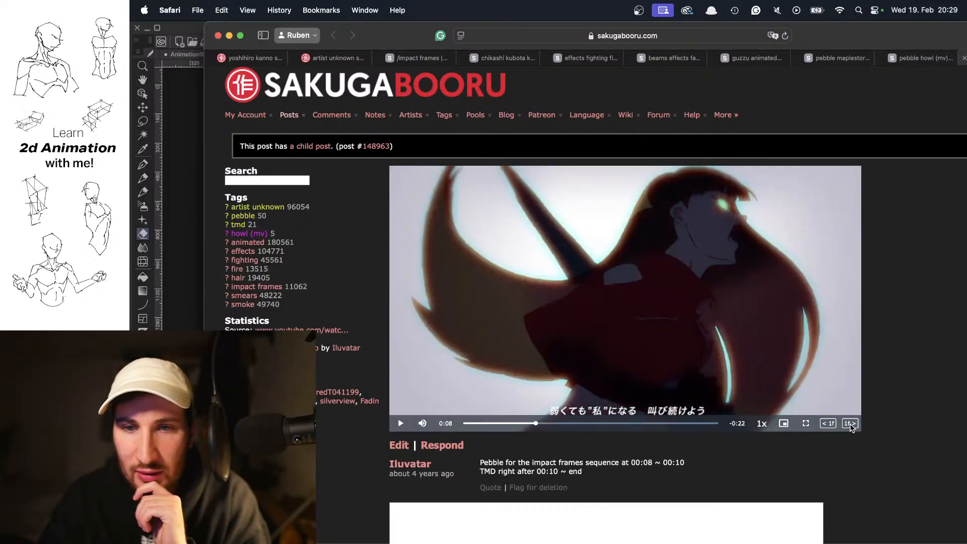
- Advance frame by frame from the red-clothed silhouette to the 0:09 silhouette with the cross-shaped light flares
{"action": "left_click", "coordinate": [851, 425]}
{"action": "left_click", "coordinate": [850, 423]}
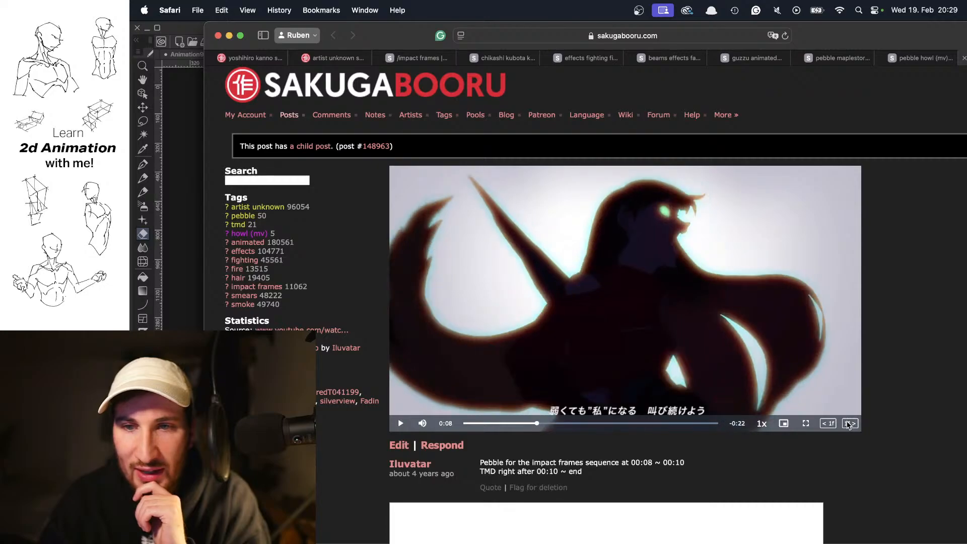
{"action": "left_click", "coordinate": [849, 425]}
{"action": "left_click", "coordinate": [849, 425]}
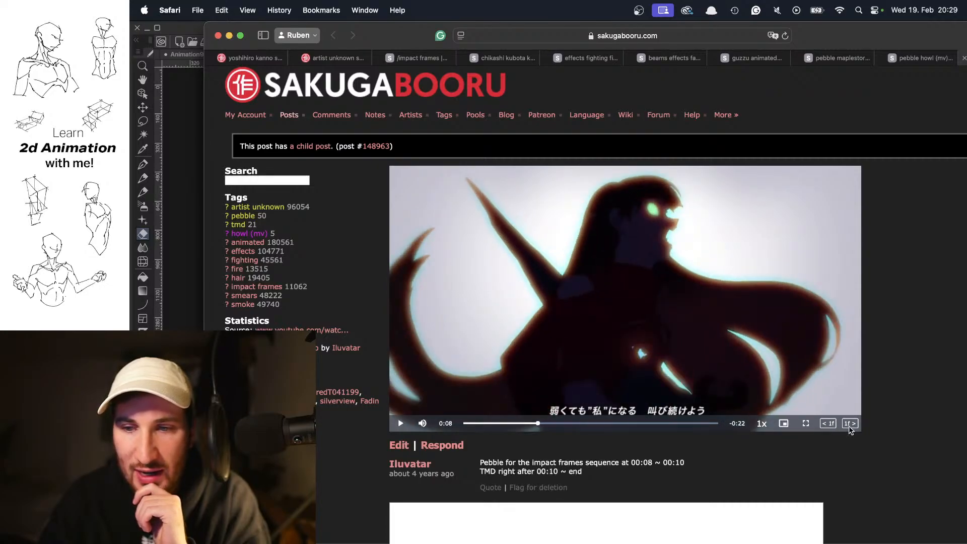
{"action": "left_click", "coordinate": [849, 426]}
{"action": "left_click", "coordinate": [848, 426]}
{"action": "left_click", "coordinate": [848, 426]}
{"action": "left_click", "coordinate": [847, 426]}
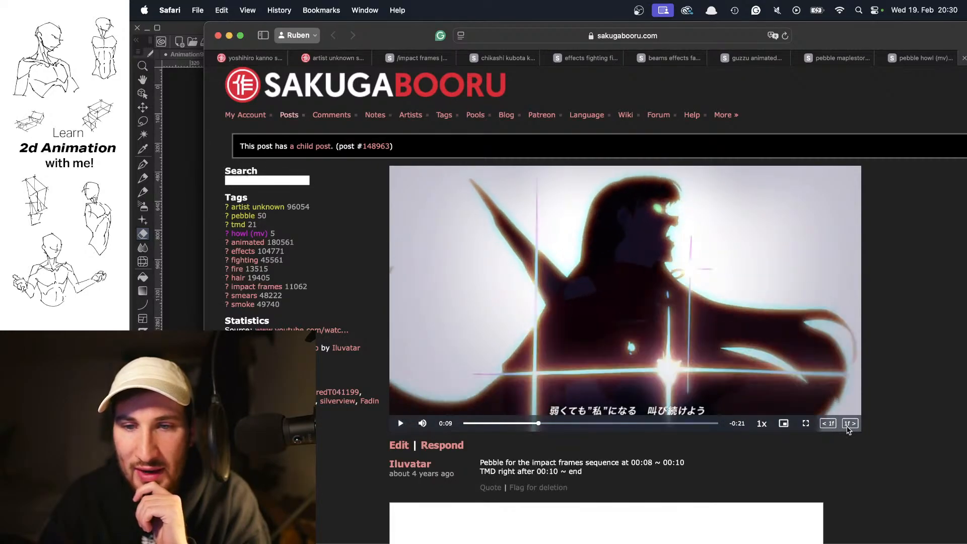
- Advance to the black-and-cream radiating burst frame and compare it with the frame just before it
{"action": "left_click", "coordinate": [849, 427]}
{"action": "left_click", "coordinate": [847, 427]}
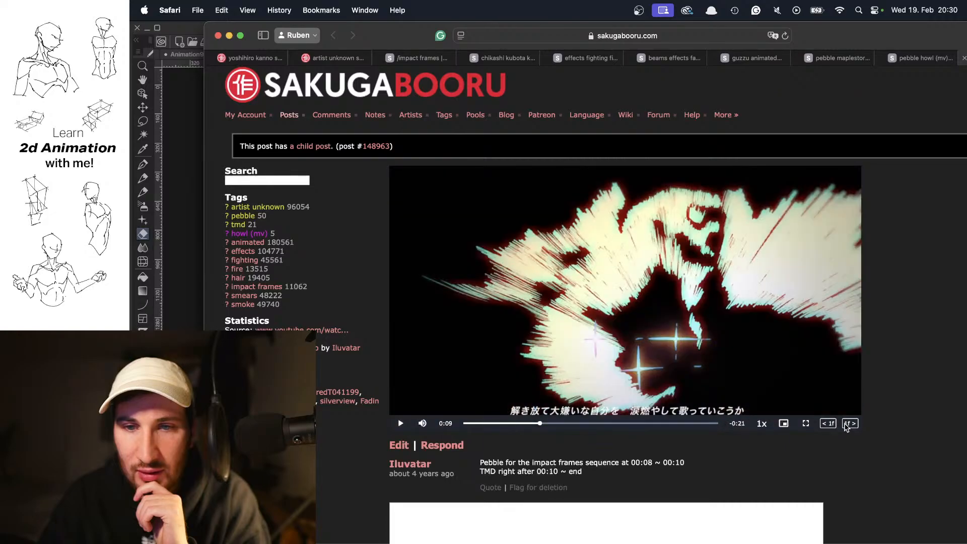
{"action": "left_click", "coordinate": [831, 429]}
{"action": "left_click", "coordinate": [849, 427]}
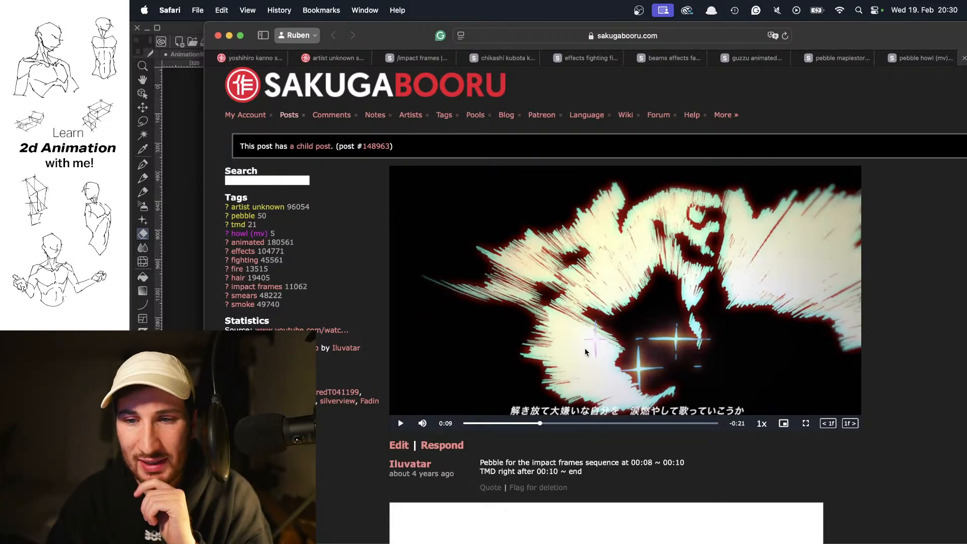
- Step through the white star-cross frame and its neighbours to the split black-and-white impact frame
{"action": "left_click", "coordinate": [850, 425]}
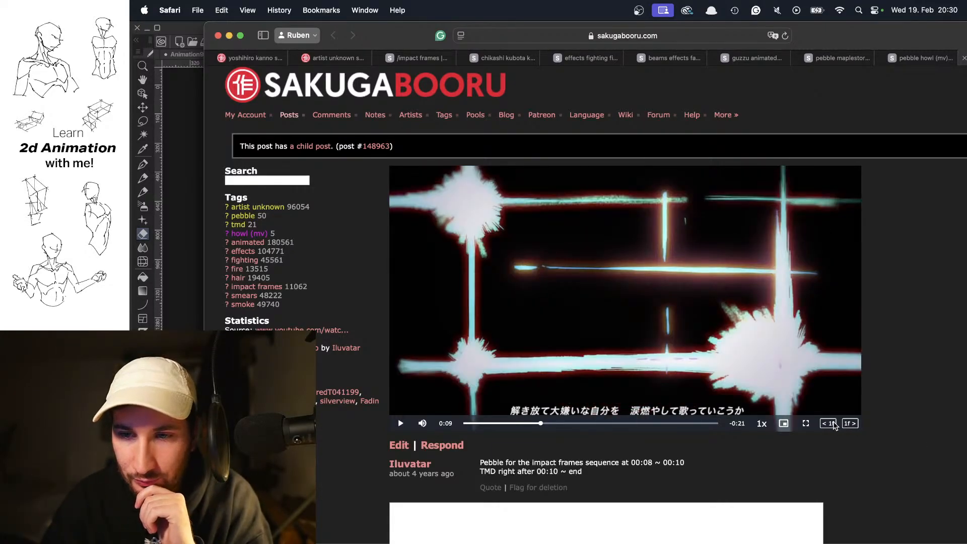
{"action": "left_click", "coordinate": [835, 424]}
{"action": "left_click", "coordinate": [834, 424]}
{"action": "left_click", "coordinate": [835, 425]}
{"action": "left_click", "coordinate": [835, 426]}
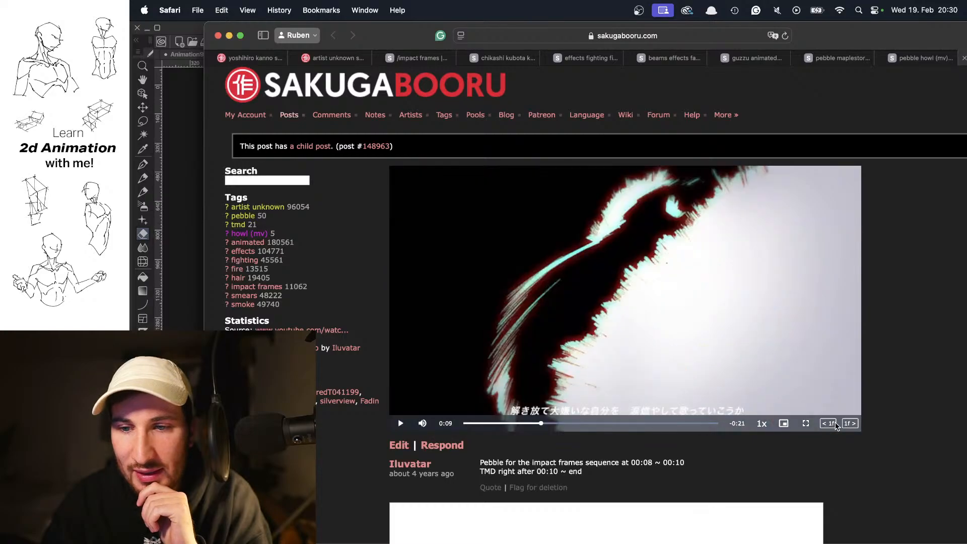
- Step back from the split black-and-white impact frame to the frame with white star-shaped crosses
{"action": "left_click", "coordinate": [835, 426]}
{"action": "left_click", "coordinate": [835, 426]}
{"action": "left_click", "coordinate": [835, 425]}
{"action": "left_click", "coordinate": [834, 425]}
{"action": "left_click", "coordinate": [833, 425]}
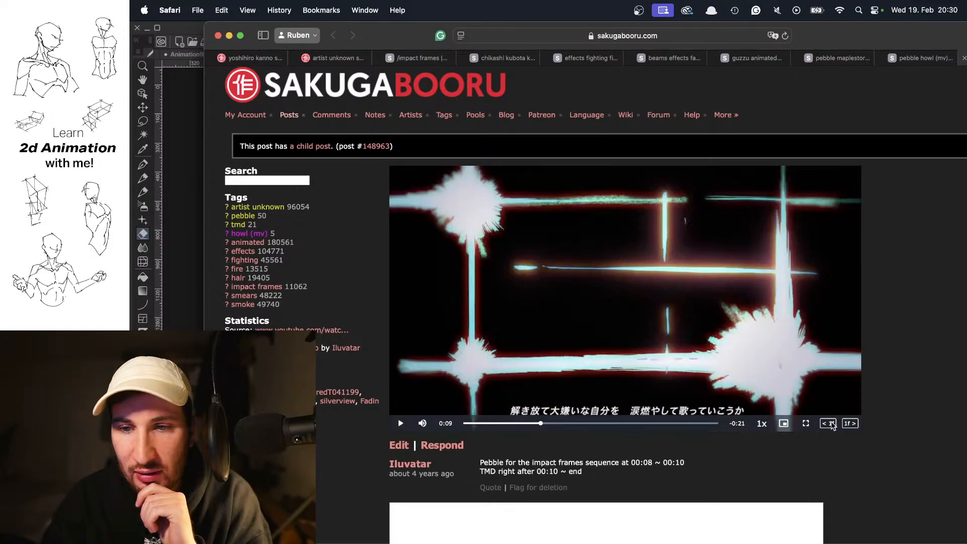
- Step backward from the star-cross frame past the radiating burst to the dark silhouette before it
{"action": "left_click", "coordinate": [832, 426]}
{"action": "left_click", "coordinate": [831, 426]}
{"action": "left_click", "coordinate": [828, 426]}
{"action": "left_click", "coordinate": [828, 426]}
{"action": "left_click", "coordinate": [822, 427]}
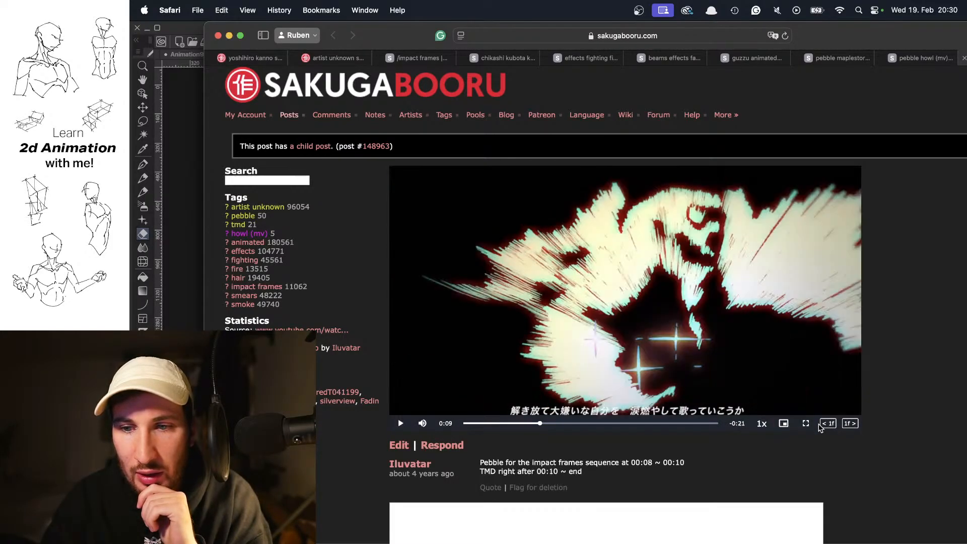
{"action": "left_click", "coordinate": [821, 427]}
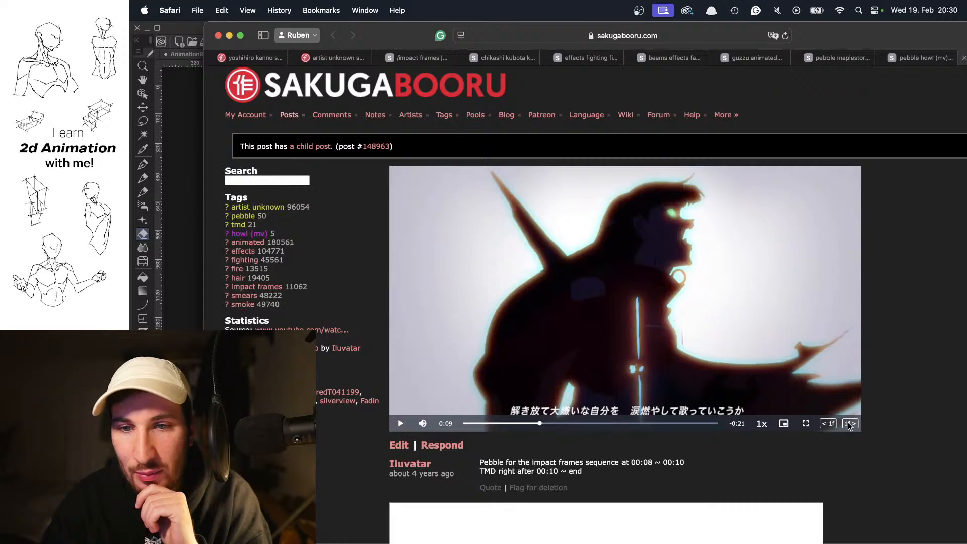
- Advance from the dark silhouette through the burst sequence to the pale frame with dark hatched brush strokes
{"action": "left_click", "coordinate": [849, 425]}
{"action": "left_click", "coordinate": [850, 426]}
{"action": "left_click", "coordinate": [849, 426]}
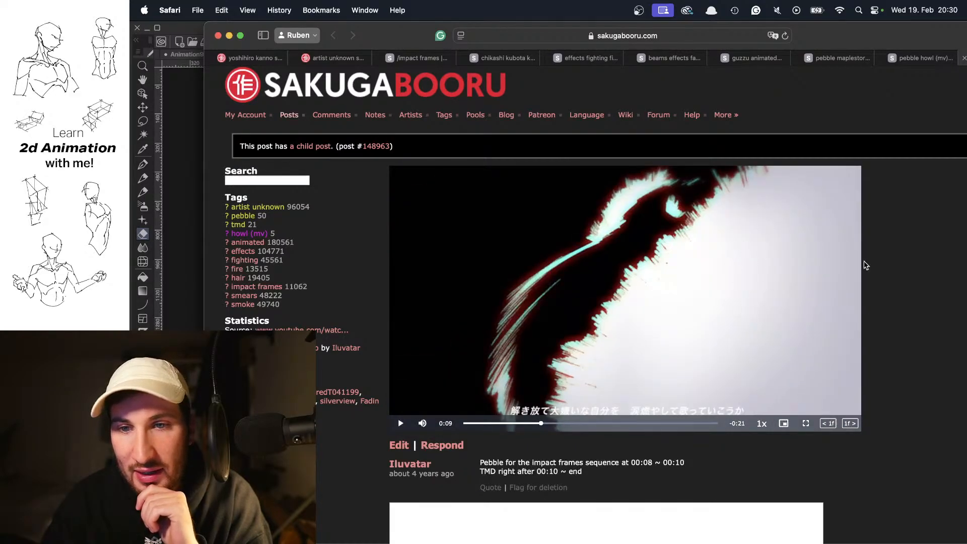
{"action": "left_click", "coordinate": [848, 426]}
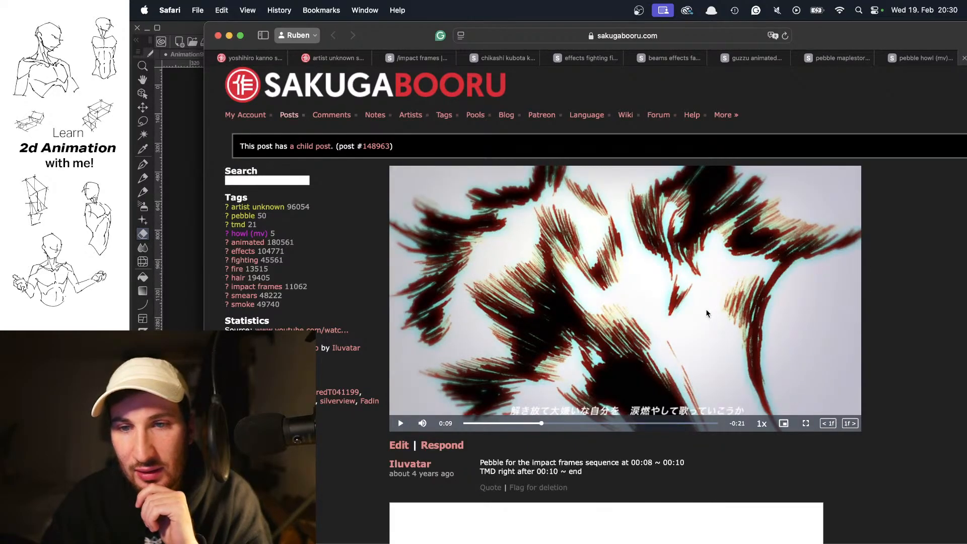
- Advance to the white flash frames, then play the clip on and pause at the glowing-eyed figure at 0:12
{"action": "left_click", "coordinate": [851, 424]}
{"action": "left_click", "coordinate": [851, 425]}
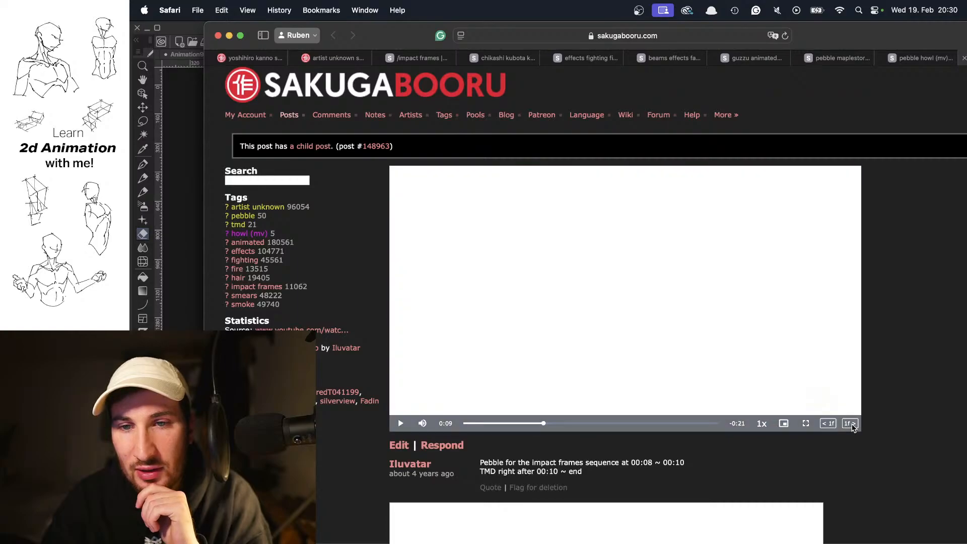
{"action": "left_click", "coordinate": [851, 424]}
{"action": "left_click", "coordinate": [851, 424]}
{"action": "left_click", "coordinate": [832, 424]}
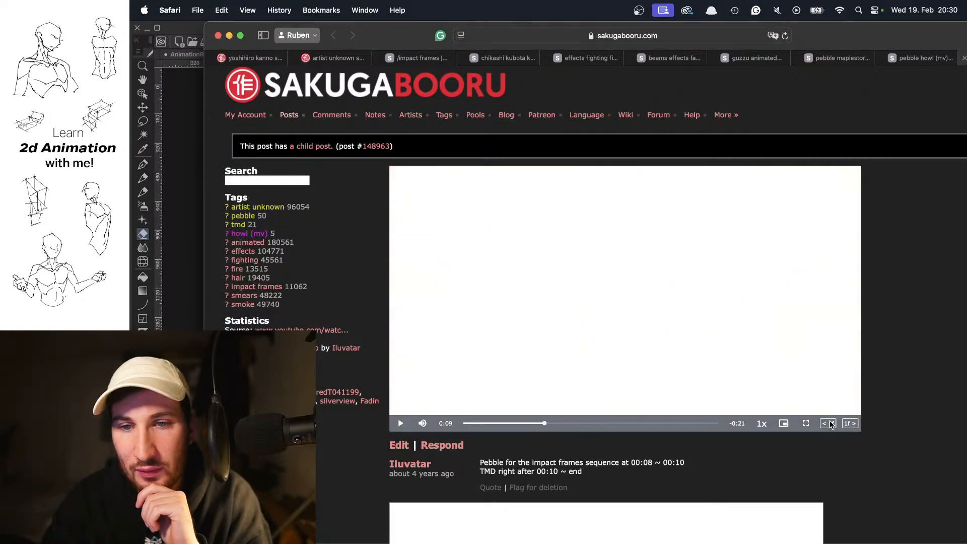
{"action": "left_click", "coordinate": [656, 299]}
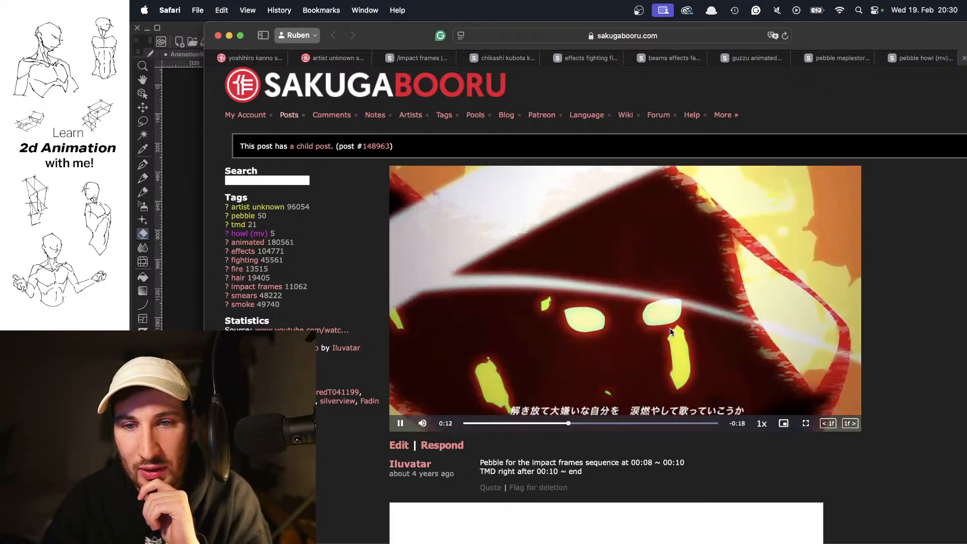
{"action": "left_click", "coordinate": [670, 328]}
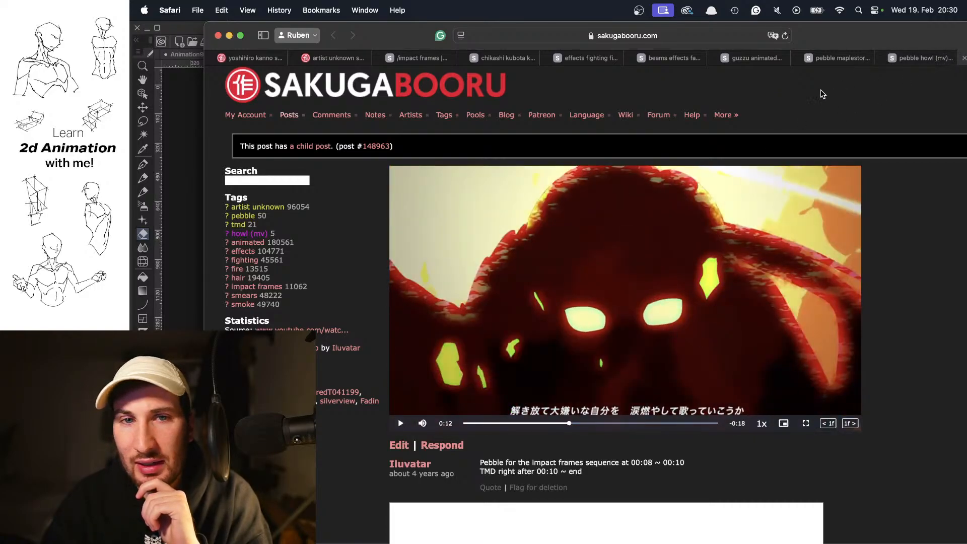
- Open the child post with the pebble howl production drawings and restart its clip near the beginning
{"action": "left_click", "coordinate": [923, 58]}
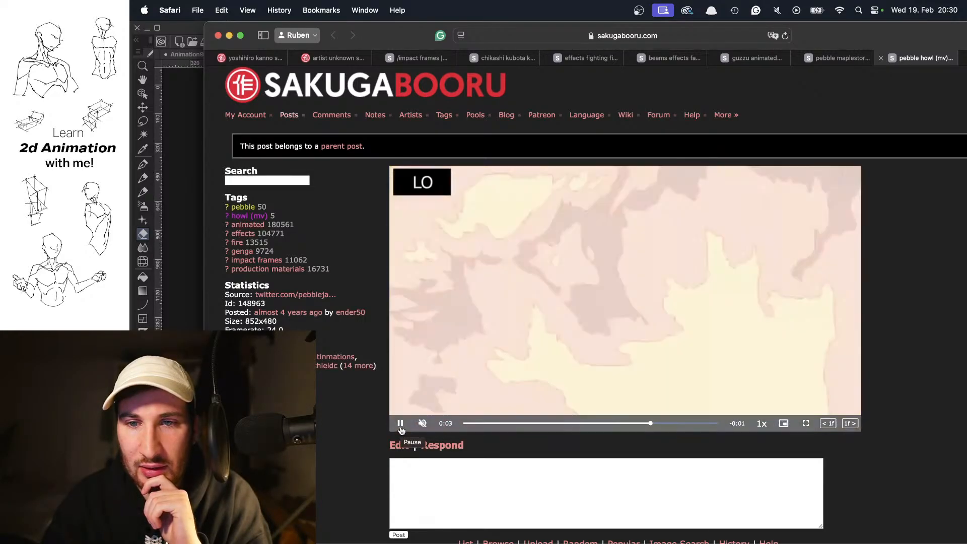
{"action": "left_click", "coordinate": [400, 424]}
{"action": "left_click", "coordinate": [471, 423]}
{"action": "left_click", "coordinate": [400, 424]}
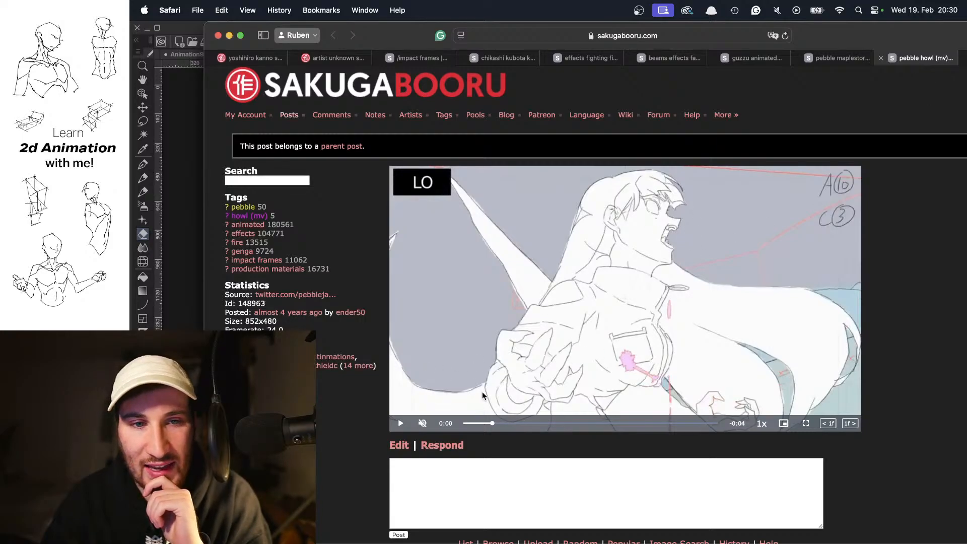
- Replay the layout drawings from near the start and pause at the 原画 key drawing at 0:01
{"action": "left_click", "coordinate": [478, 424]}
{"action": "left_click", "coordinate": [498, 369]}
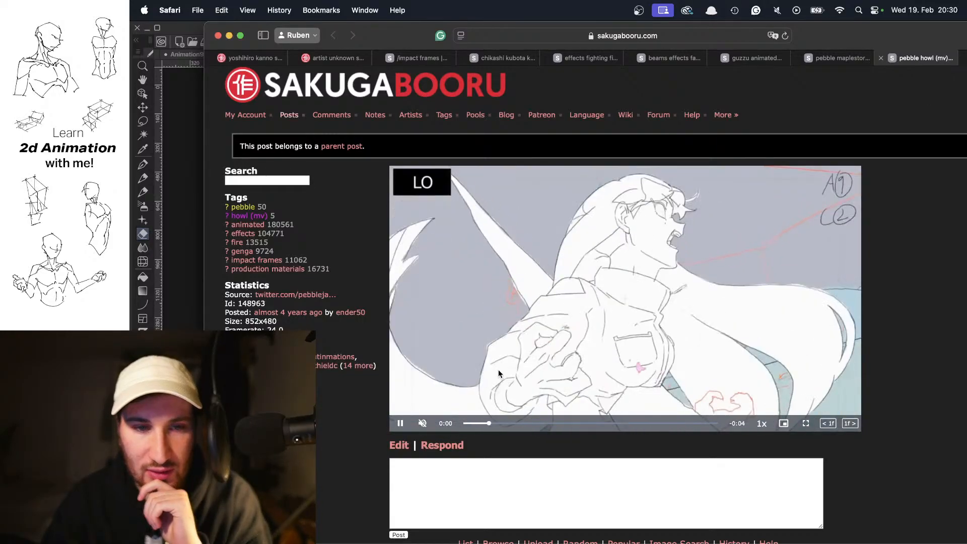
{"action": "left_click", "coordinate": [498, 370]}
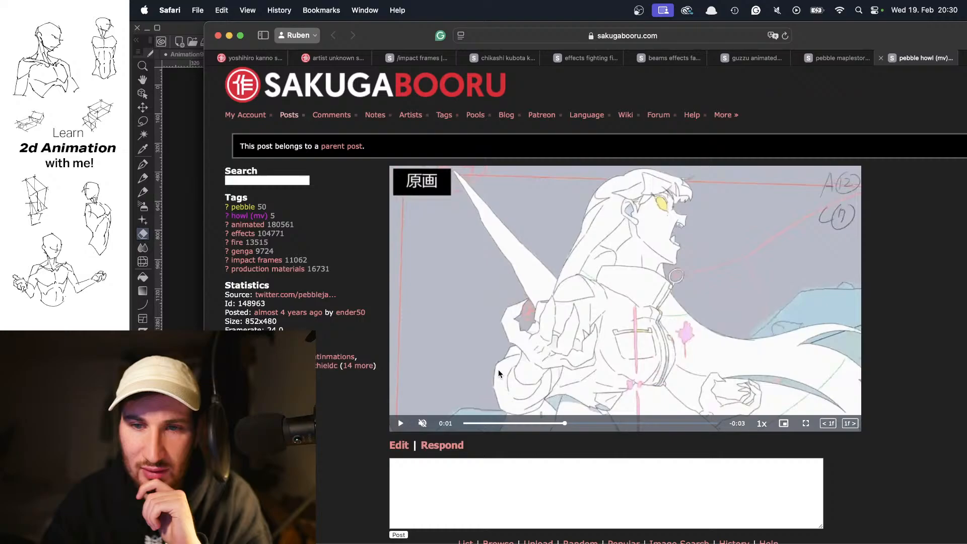
- Rewind the clip to near the start, replay it and stop on the layout drawing labelled A12, C6
{"action": "left_click", "coordinate": [482, 423]}
{"action": "left_click", "coordinate": [401, 423]}
{"action": "left_click", "coordinate": [609, 301]}
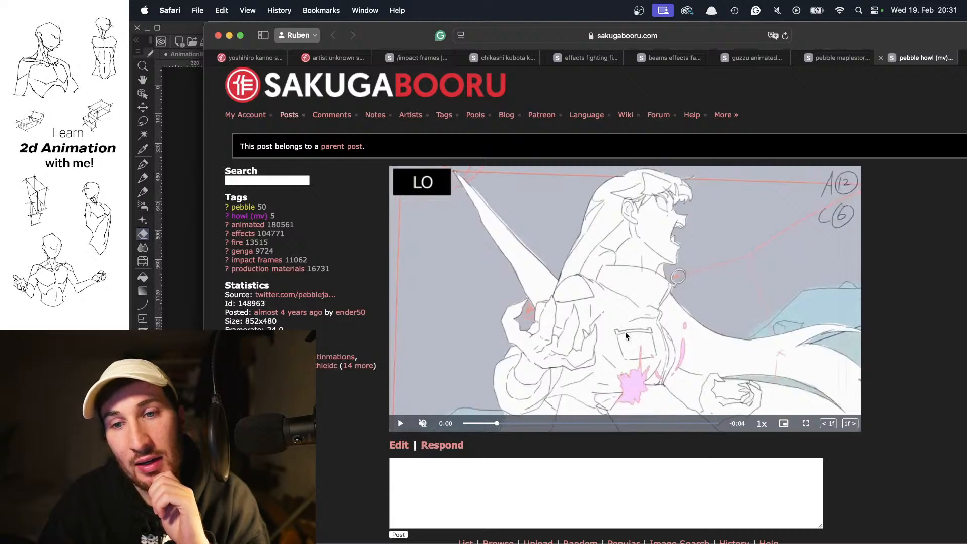
{"action": "mouse_move", "coordinate": [497, 423]}
{"action": "left_mouse_down"}
{"action": "mouse_move", "coordinate": [518, 424]}
{"action": "mouse_move", "coordinate": [487, 427]}
{"action": "mouse_move", "coordinate": [502, 429]}
{"action": "left_mouse_up"}
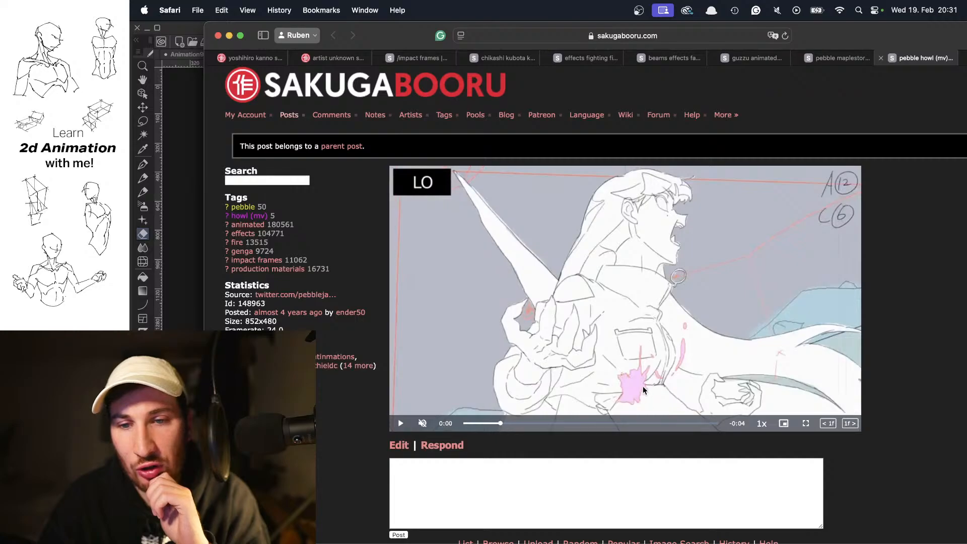
- Advance frame by frame from layout drawing A12 to the black burst layout with the large pink star
{"action": "left_click", "coordinate": [850, 425]}
{"action": "left_click", "coordinate": [850, 425]}
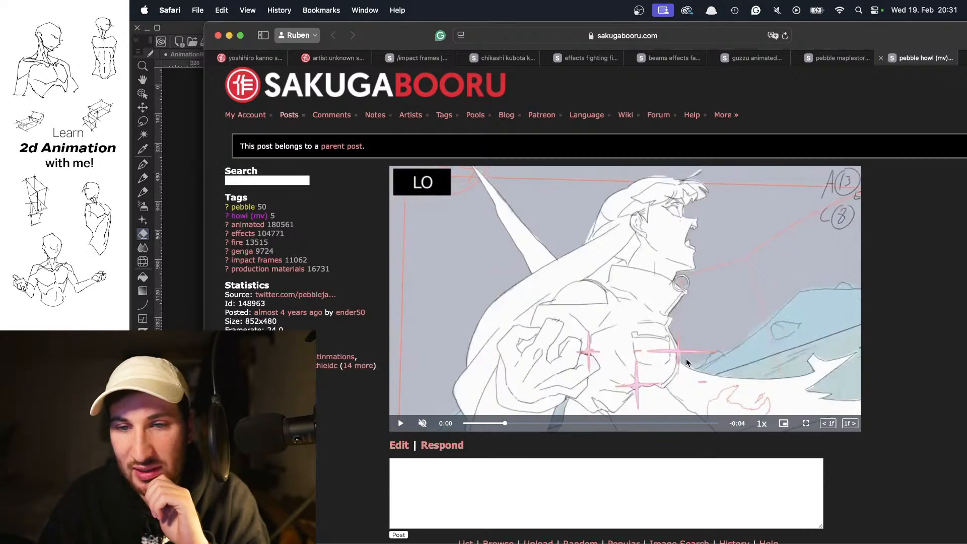
{"action": "left_click", "coordinate": [847, 424]}
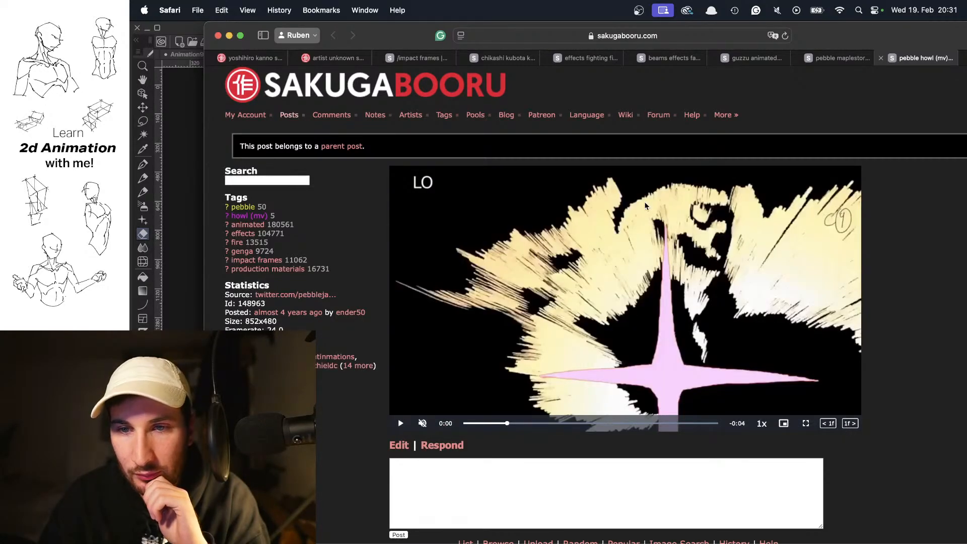
- Step on from the burst layout to the 原画 drawings, then play the clip and pause at 0:03
{"action": "left_click", "coordinate": [859, 431]}
{"action": "left_click", "coordinate": [859, 430]}
{"action": "left_click", "coordinate": [859, 431]}
{"action": "left_click", "coordinate": [859, 431]}
{"action": "left_click", "coordinate": [859, 431]}
{"action": "left_click", "coordinate": [859, 430]}
{"action": "left_click", "coordinate": [859, 430]}
{"action": "left_click", "coordinate": [859, 430]}
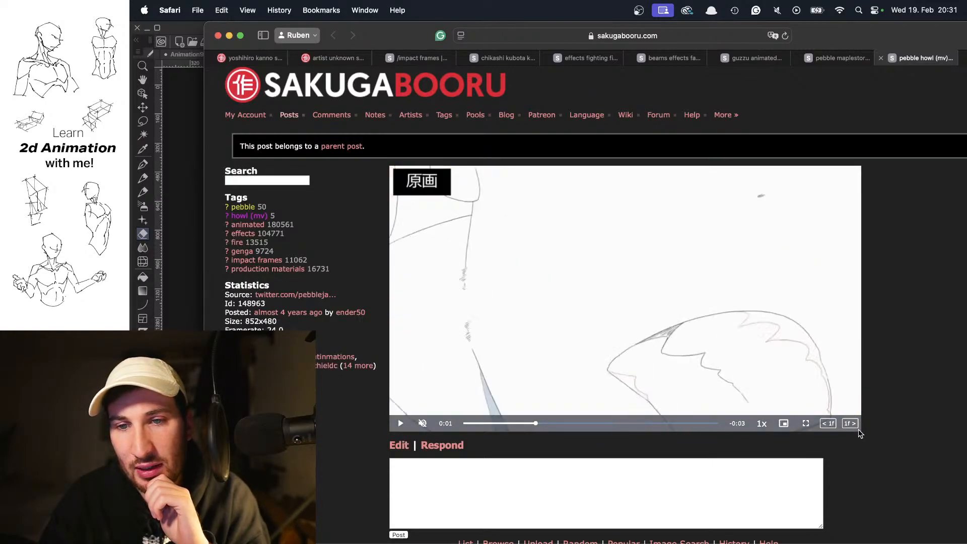
{"action": "left_click", "coordinate": [723, 339]}
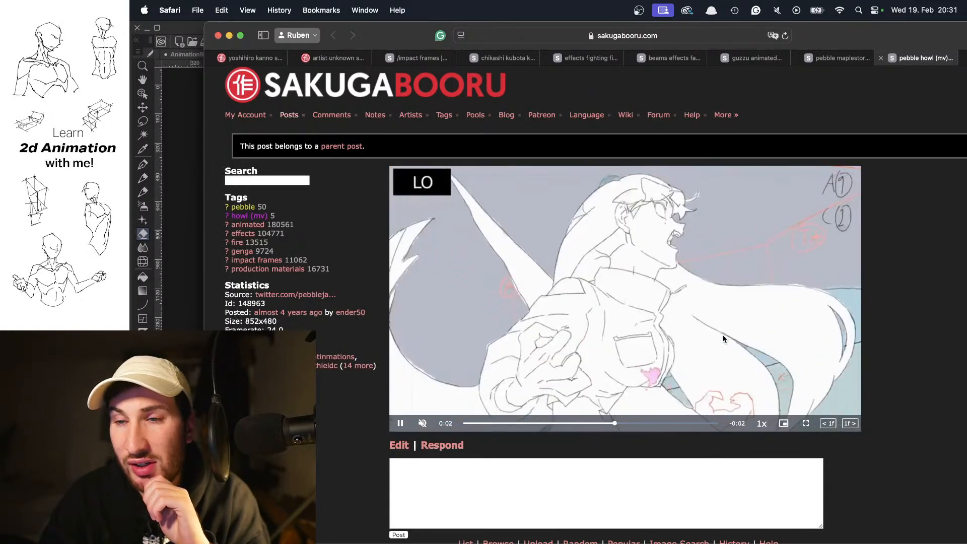
{"action": "left_click", "coordinate": [724, 339]}
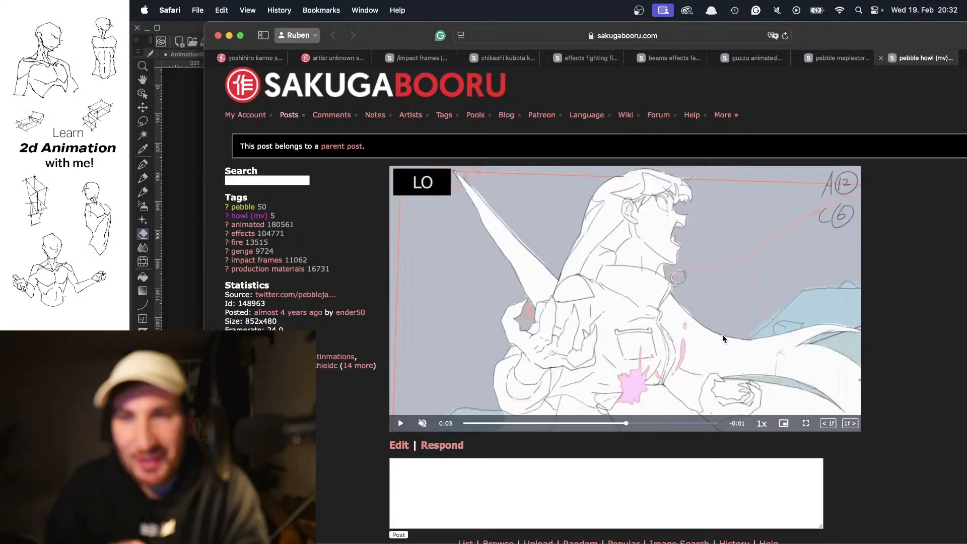
- Open the pebble maplestory post, play its clip briefly and advance to the black impact frame labelled C1
{"action": "left_click", "coordinate": [832, 60]}
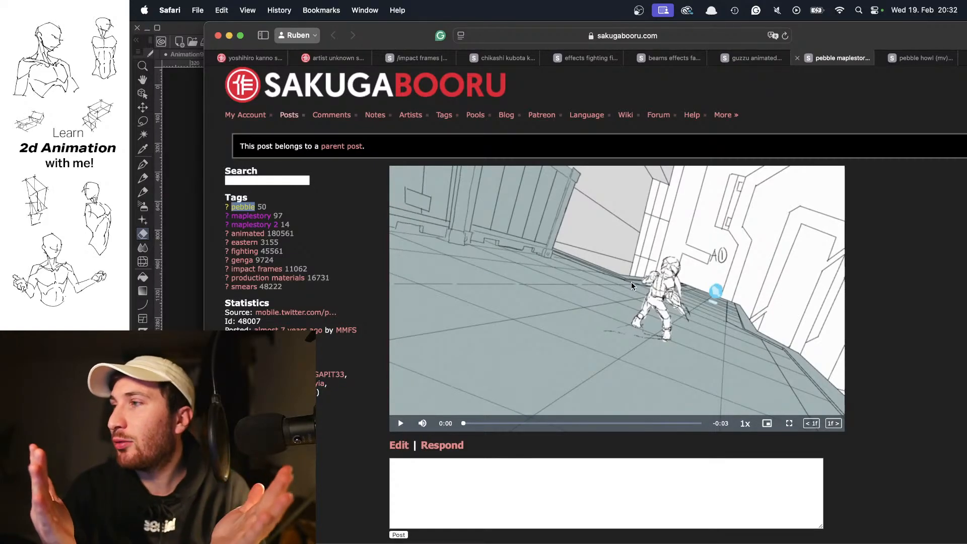
{"action": "left_click", "coordinate": [631, 282]}
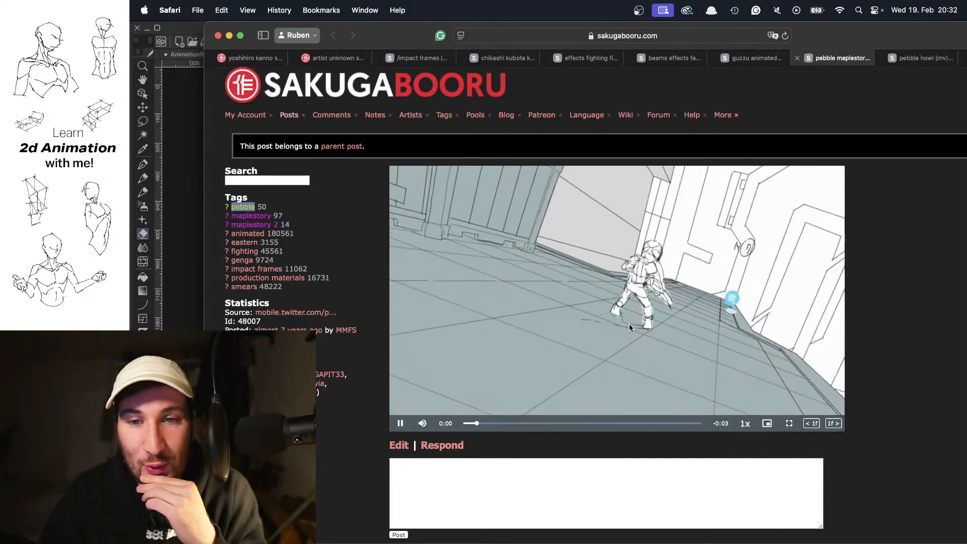
{"action": "left_click", "coordinate": [630, 328]}
{"action": "left_click", "coordinate": [833, 423]}
{"action": "left_click", "coordinate": [834, 424]}
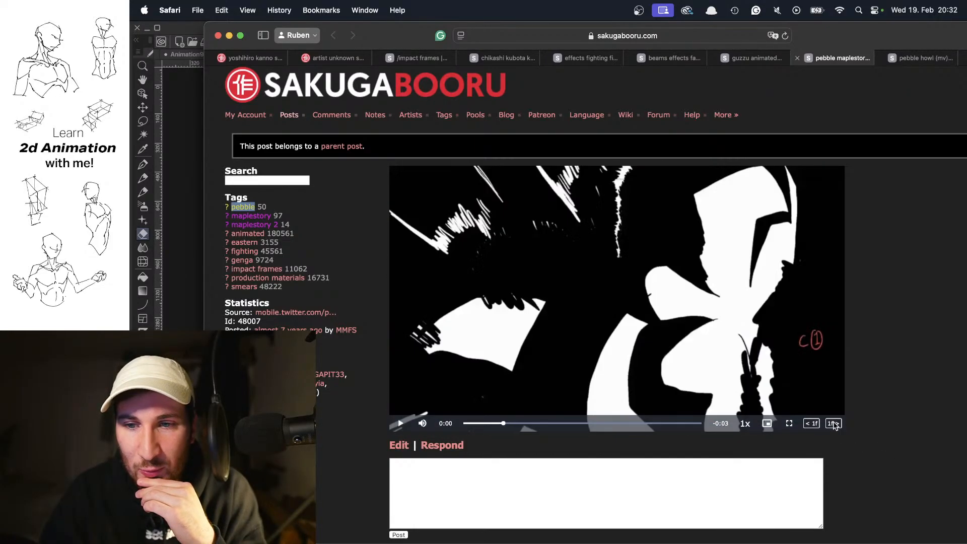
- Step back from impact frame C1, then advance through it to the white impact frame C2
{"action": "left_click", "coordinate": [811, 424]}
{"action": "left_click", "coordinate": [811, 424]}
{"action": "left_click", "coordinate": [833, 424]}
{"action": "left_click", "coordinate": [834, 424]}
{"action": "left_click", "coordinate": [834, 424]}
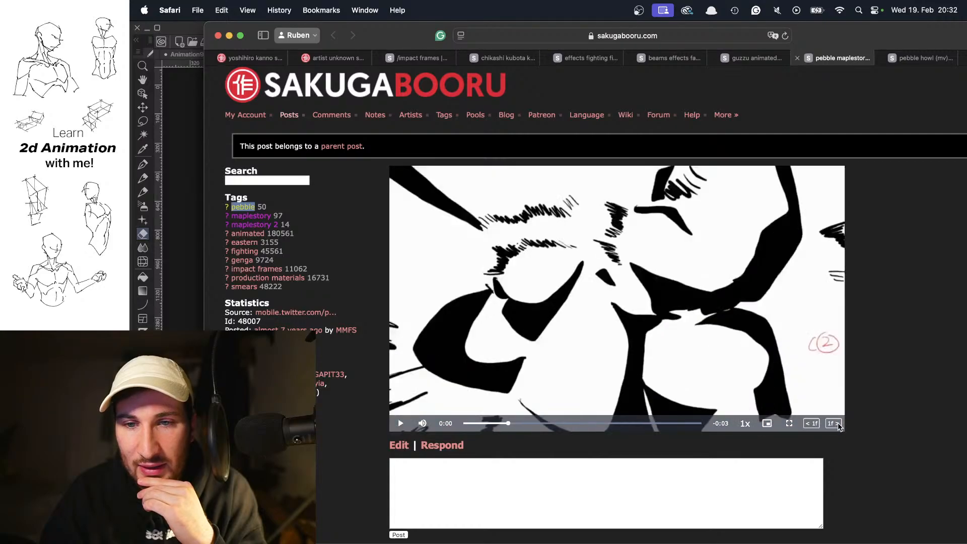
- Step past impact frame C2, then go backward to the line drawing of the character on the grid floor
{"action": "left_click", "coordinate": [834, 424]}
{"action": "left_click", "coordinate": [811, 424]}
{"action": "left_click", "coordinate": [812, 425]}
{"action": "left_click", "coordinate": [811, 424]}
{"action": "left_click", "coordinate": [812, 425]}
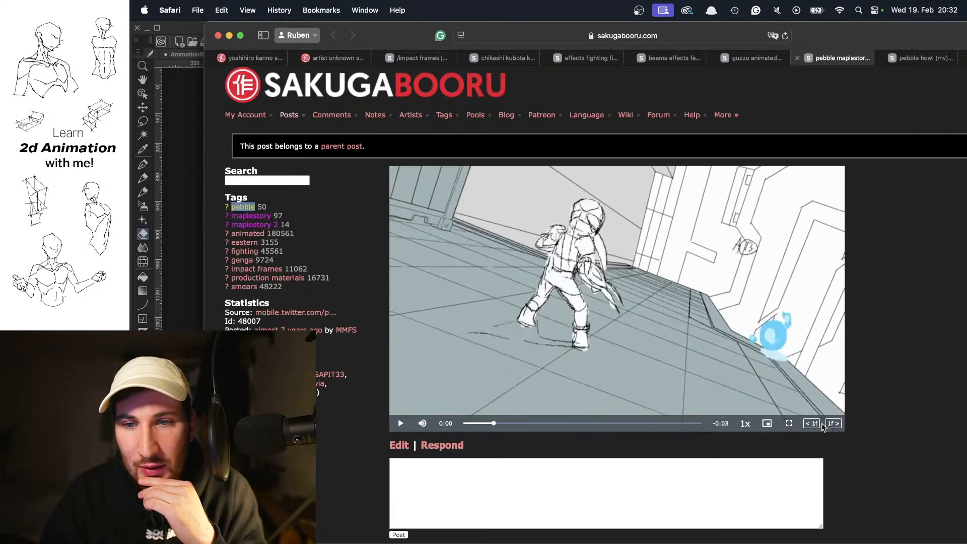
- Advance frame by frame from the character on the grid floor to the black impact frame C1
{"action": "left_click", "coordinate": [834, 424]}
{"action": "left_click", "coordinate": [833, 424]}
{"action": "left_click", "coordinate": [833, 424]}
{"action": "left_click", "coordinate": [833, 424]}
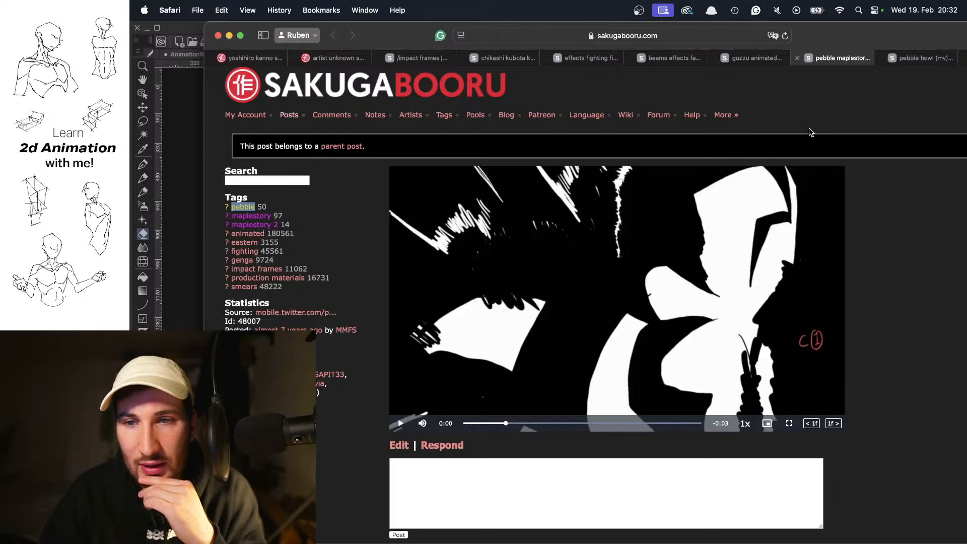
- Alternate between the blue-streaked drawing A17 and impact frame C1 to compare their shapes
{"action": "left_click", "coordinate": [812, 424]}
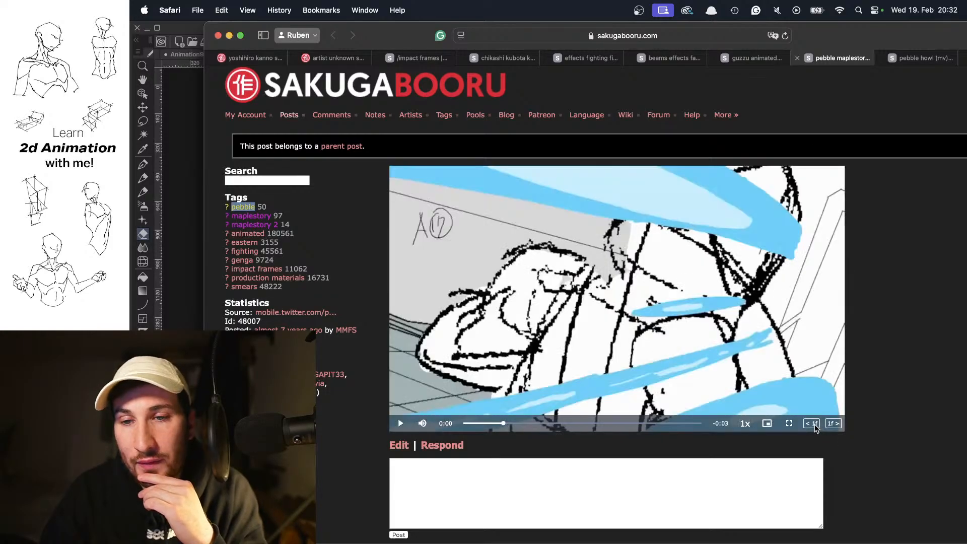
{"action": "left_click", "coordinate": [834, 424]}
{"action": "left_click", "coordinate": [812, 424]}
{"action": "left_click", "coordinate": [831, 425]}
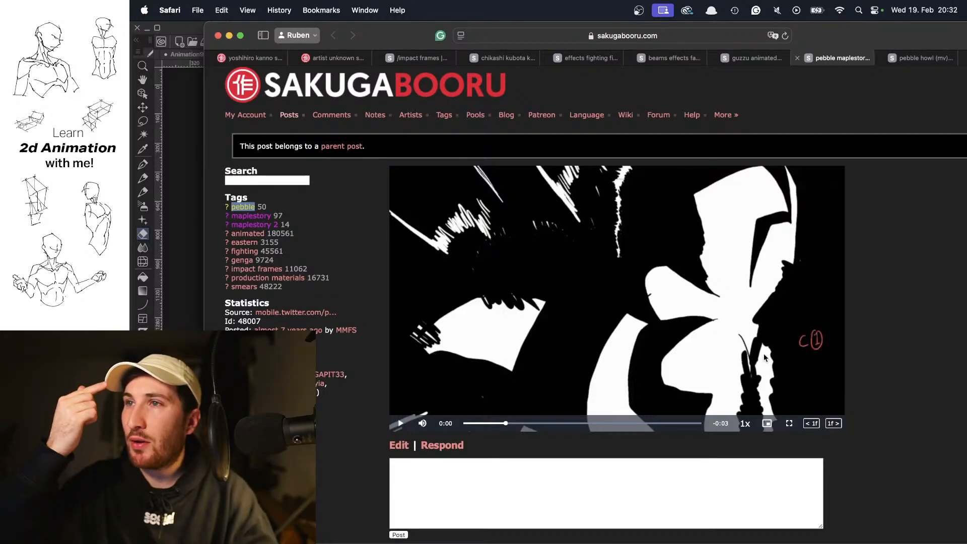
- Alternate between impact frames C1 and C2 to compare their shapes, then advance to the black impact frame C3
{"action": "left_click", "coordinate": [834, 423]}
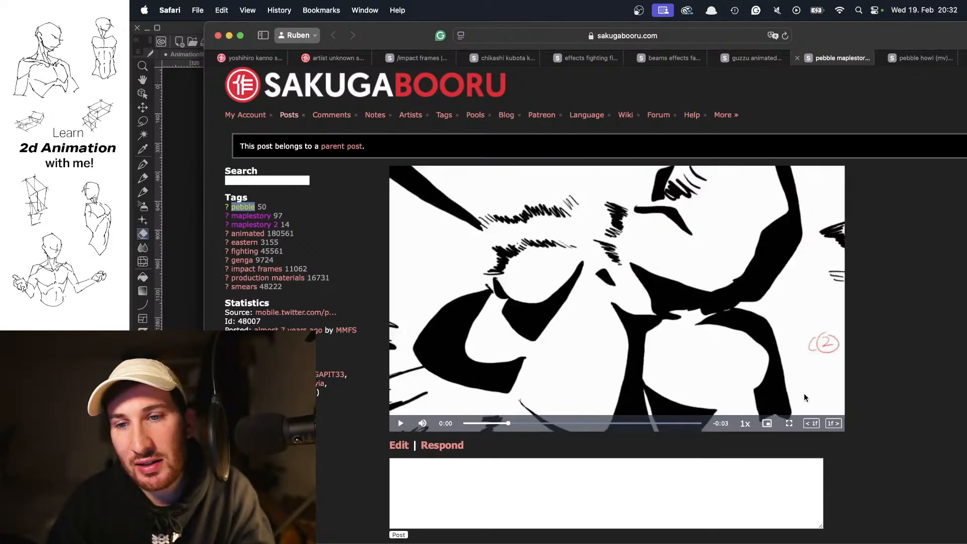
{"action": "left_click", "coordinate": [806, 425]}
{"action": "left_click", "coordinate": [837, 426]}
{"action": "left_click", "coordinate": [808, 425]}
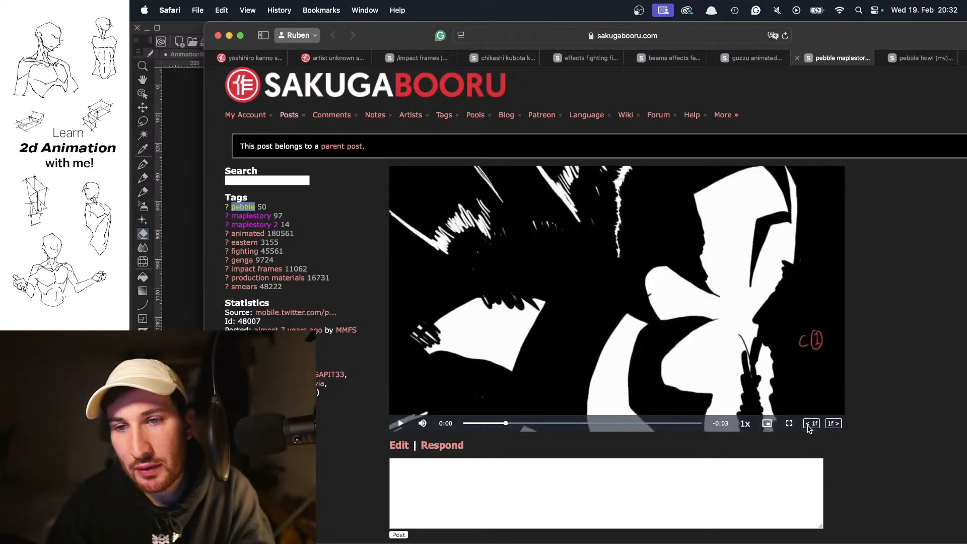
{"action": "left_click", "coordinate": [836, 425]}
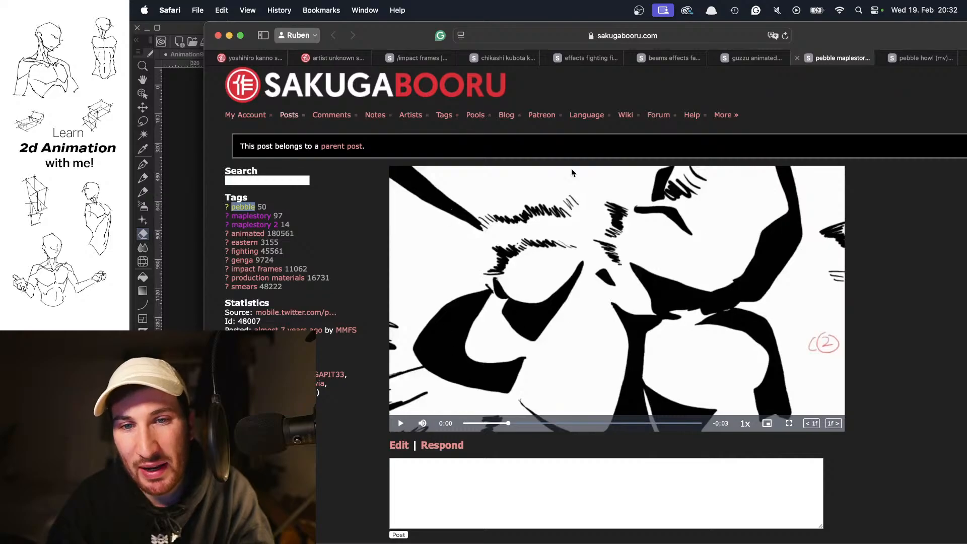
{"action": "left_click", "coordinate": [834, 424]}
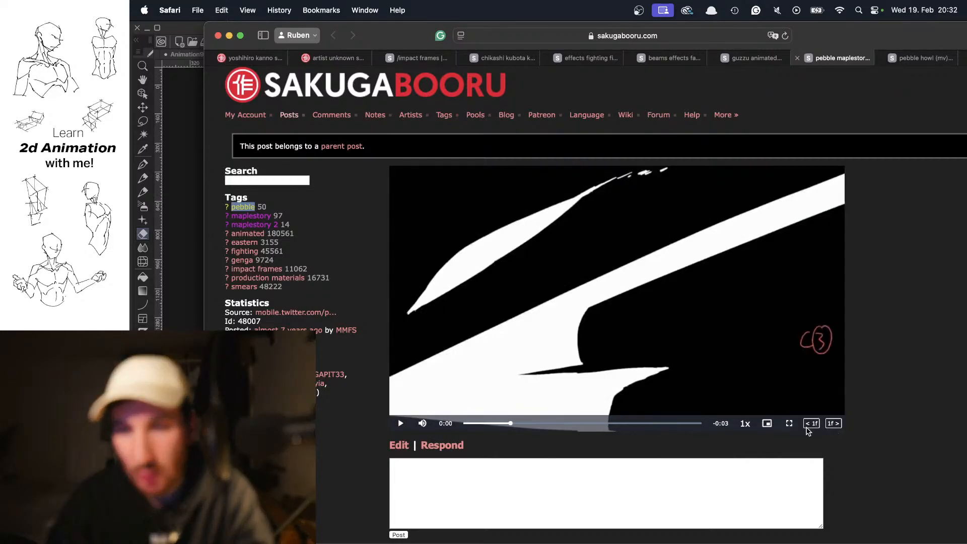
- Step back and forth around impact frame C3 and the blue star flash, ending on C3
{"action": "left_click", "coordinate": [806, 428]}
{"action": "left_click", "coordinate": [825, 428]}
{"action": "left_click", "coordinate": [826, 427]}
{"action": "left_click", "coordinate": [825, 428]}
{"action": "left_click", "coordinate": [826, 428]}
{"action": "left_click", "coordinate": [805, 428]}
{"action": "left_click", "coordinate": [804, 428]}
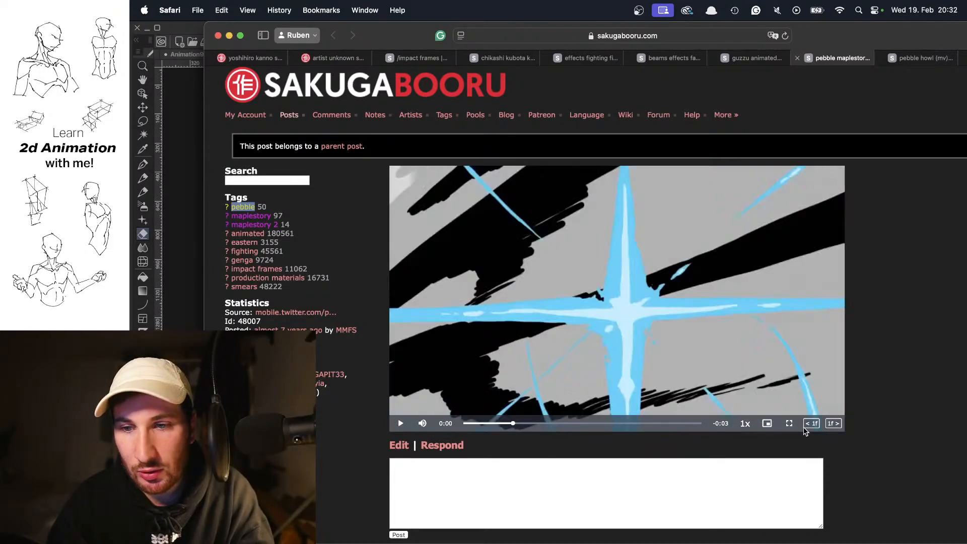
{"action": "left_click", "coordinate": [805, 428]}
{"action": "left_click", "coordinate": [804, 428]}
{"action": "left_click", "coordinate": [831, 424]}
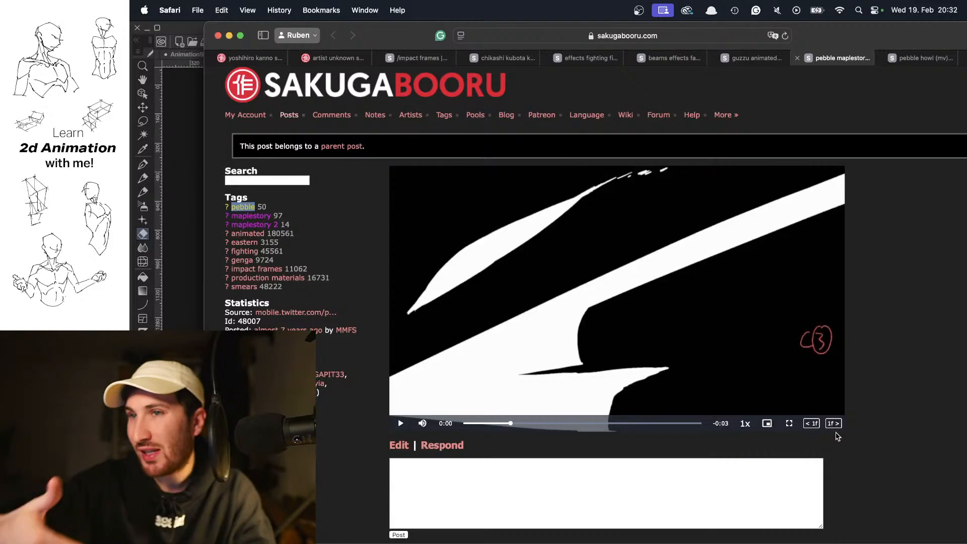
- Advance frame by frame from impact frame C3 through the blue star flash to the character drawing A21
{"action": "left_click", "coordinate": [832, 424]}
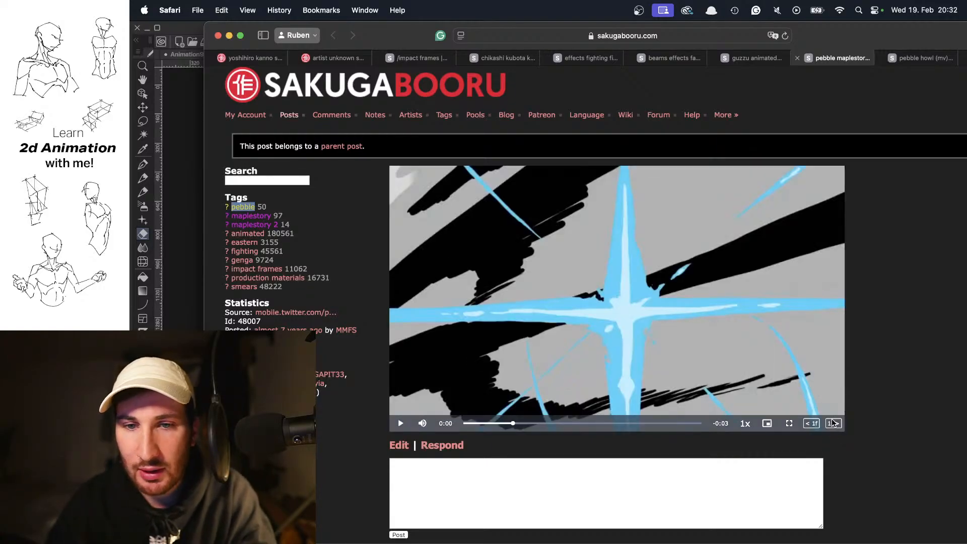
{"action": "left_click", "coordinate": [833, 423]}
{"action": "left_click", "coordinate": [833, 423]}
{"action": "left_click", "coordinate": [833, 423]}
{"action": "left_click", "coordinate": [833, 423]}
{"action": "left_click", "coordinate": [833, 423]}
{"action": "left_click", "coordinate": [833, 423]}
{"action": "left_click", "coordinate": [833, 424]}
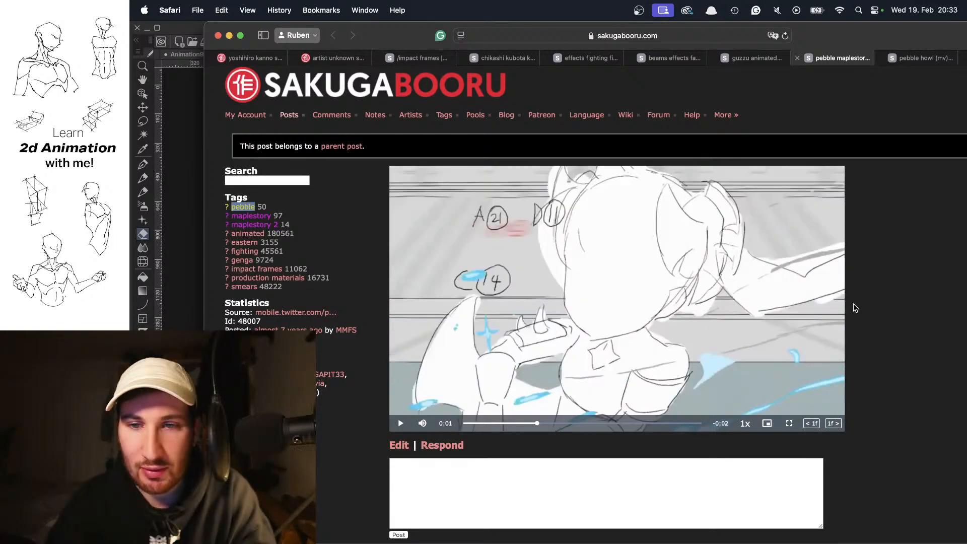
- Go backward from character drawing A21 through drawing C8 to the frame labelled D2 with the black scribbled streak
{"action": "left_click", "coordinate": [811, 423]}
{"action": "left_click", "coordinate": [811, 424]}
{"action": "left_click", "coordinate": [811, 424]}
{"action": "left_click", "coordinate": [811, 423]}
{"action": "left_click", "coordinate": [811, 423]}
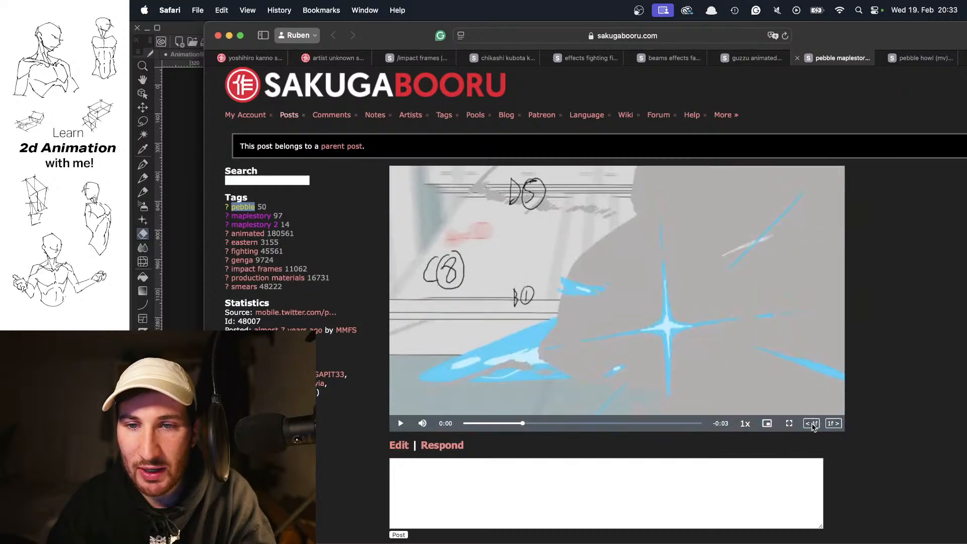
{"action": "left_click", "coordinate": [811, 423]}
{"action": "left_click", "coordinate": [811, 424]}
{"action": "left_click", "coordinate": [812, 423]}
{"action": "left_click", "coordinate": [833, 423]}
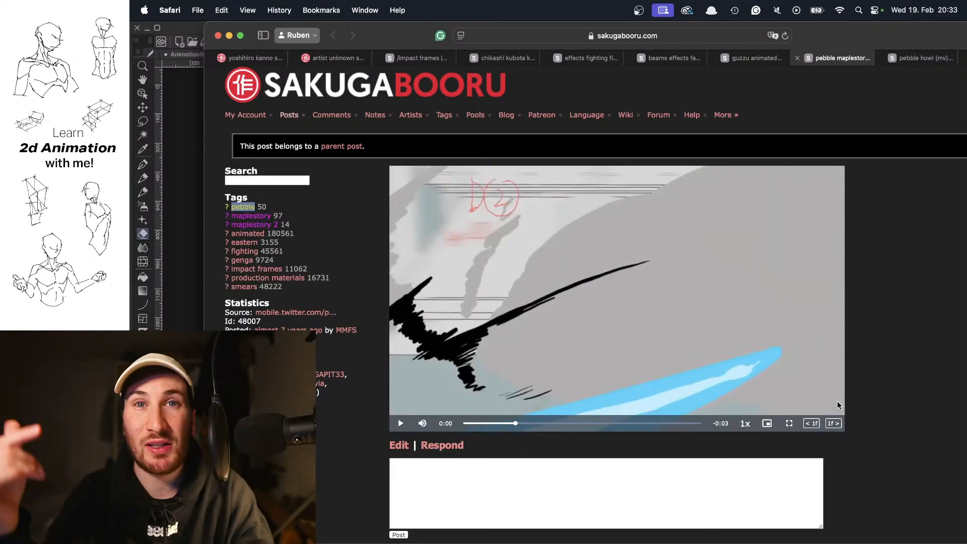
- Review the frames around impact frame C3, then play the clip and pause it on character drawing A36
{"action": "left_click", "coordinate": [832, 423]}
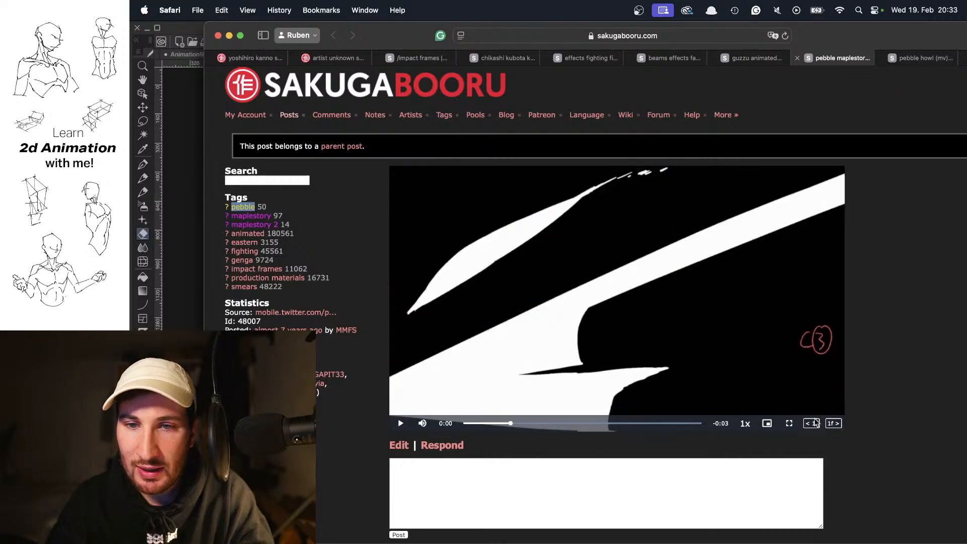
{"action": "left_click", "coordinate": [832, 424]}
{"action": "left_click", "coordinate": [832, 423]}
{"action": "left_click", "coordinate": [652, 344]}
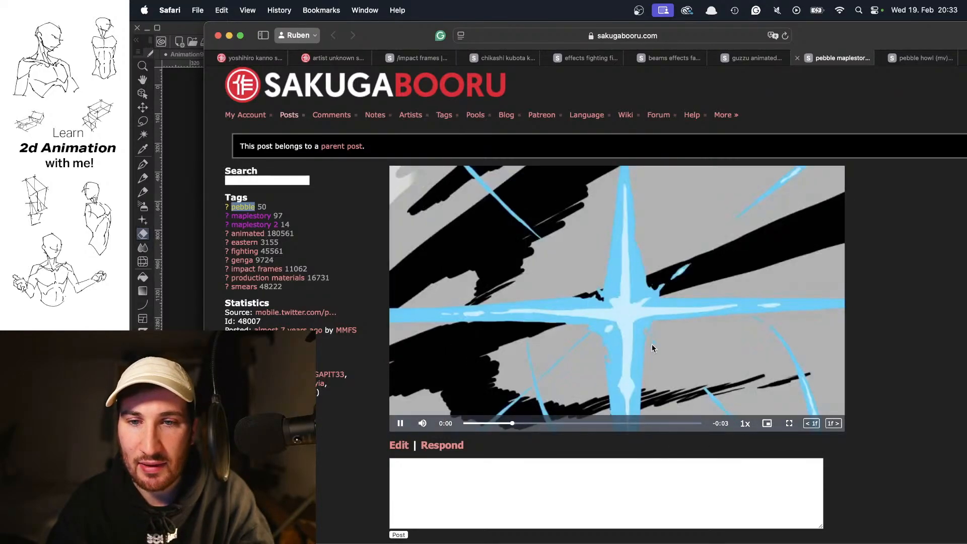
{"action": "left_click", "coordinate": [652, 344]}
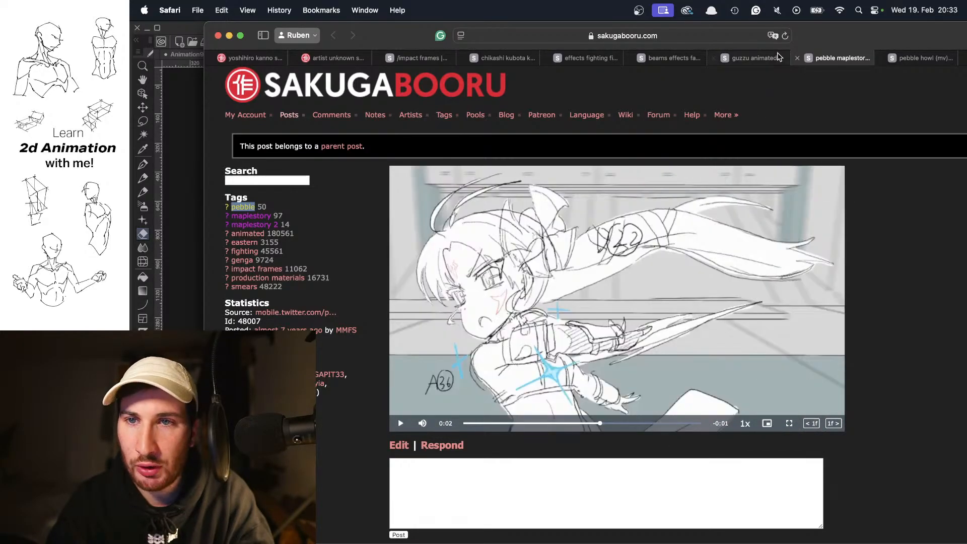
- Switch to the guzzu clip, find its smoke shot at 0:09 and play the sequence leading into the impact frames
{"action": "key", "text": "ctrl+shift+Tab"}
{"action": "left_click_drag", "start_coordinate": [477, 391], "coordinate": [526, 391]}
{"action": "mouse_move", "coordinate": [619, 387]}
{"action": "left_mouse_down"}
{"action": "mouse_move", "coordinate": [665, 387]}
{"action": "mouse_move", "coordinate": [616, 390]}
{"action": "mouse_move", "coordinate": [629, 391]}
{"action": "left_mouse_up"}
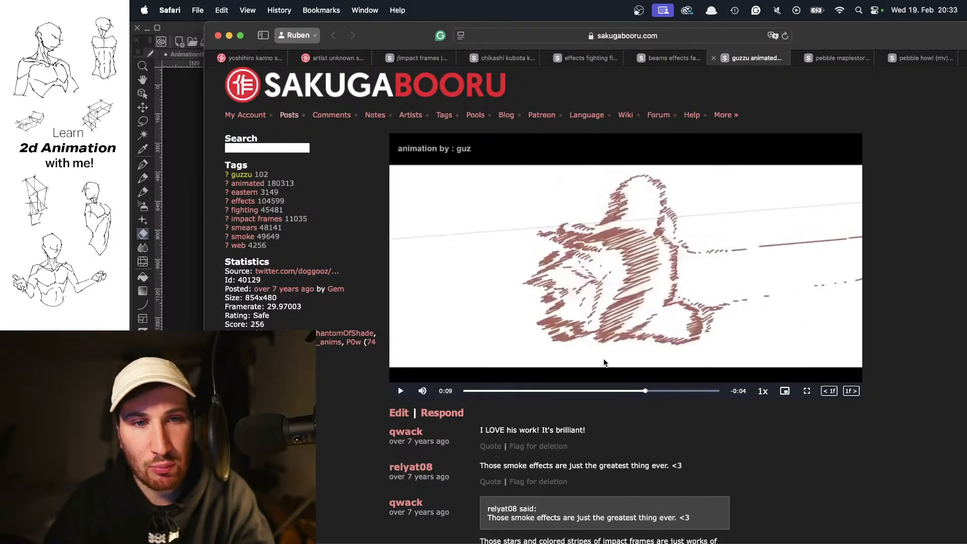
{"action": "left_click", "coordinate": [719, 296]}
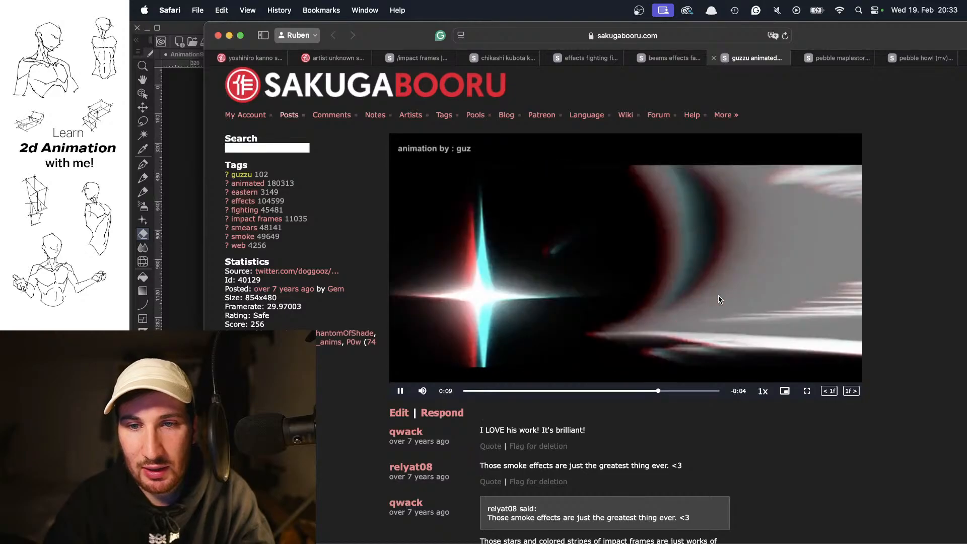
{"action": "left_click", "coordinate": [610, 391]}
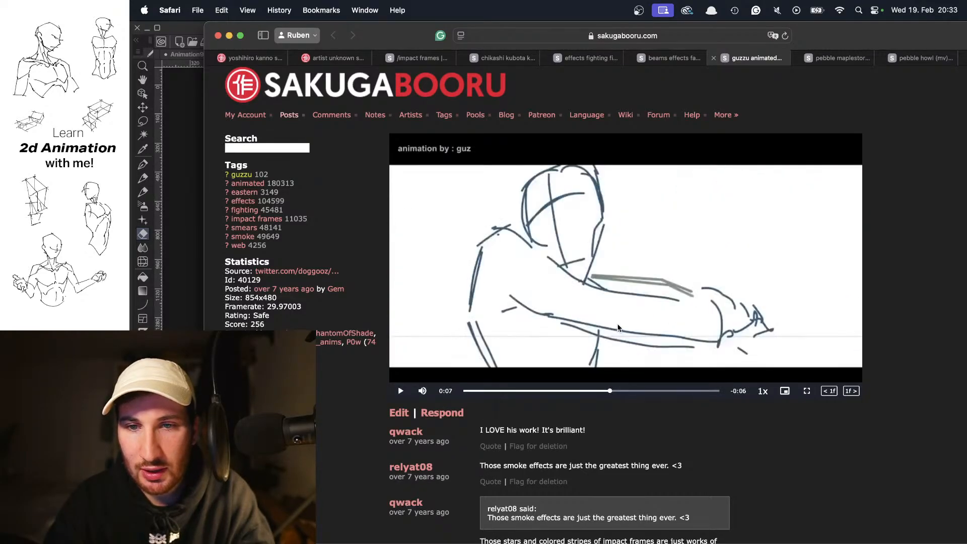
{"action": "left_click", "coordinate": [585, 356]}
{"action": "left_click", "coordinate": [530, 399]}
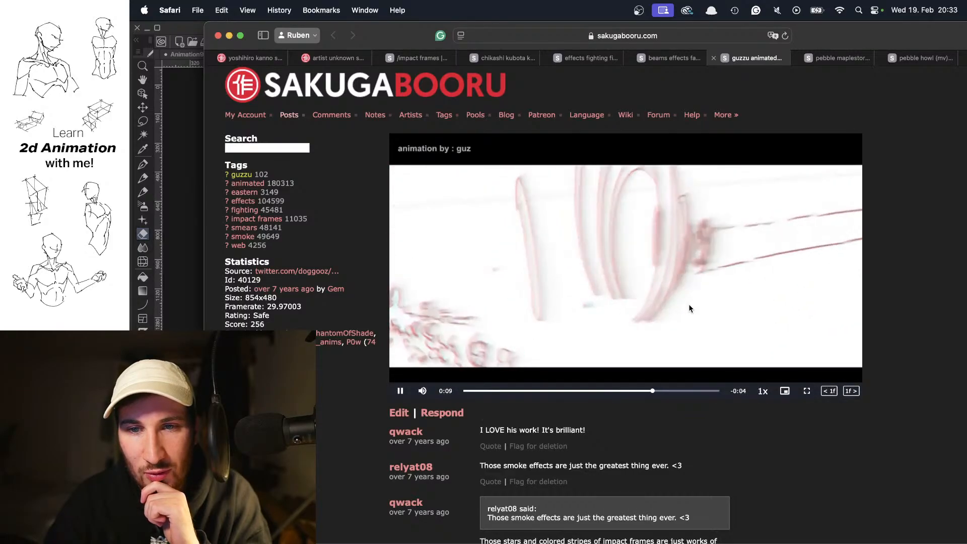
- Replay the guzzu clip from 0:07 through the smoke beam and impact frames, pausing at 0:10
{"action": "left_click", "coordinate": [607, 391]}
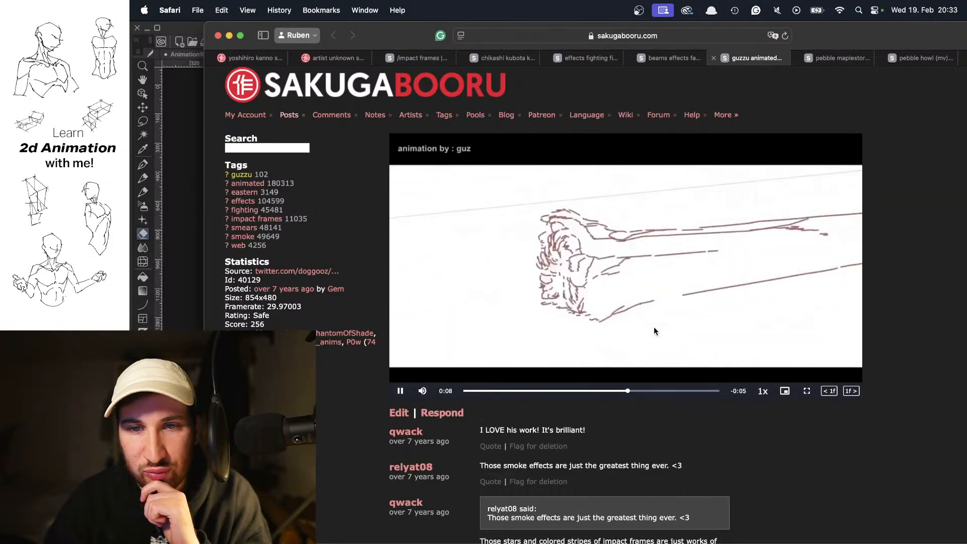
{"action": "left_click", "coordinate": [718, 345]}
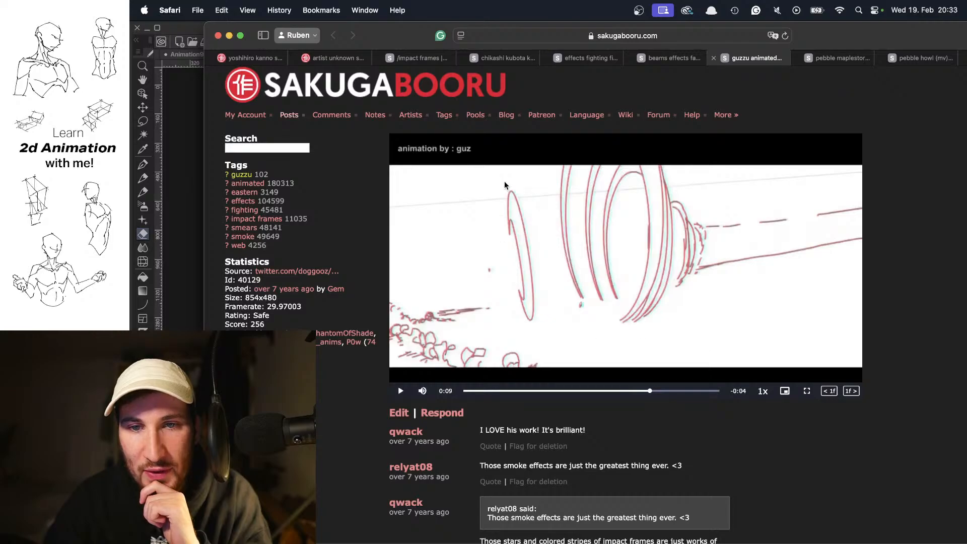
{"action": "left_click", "coordinate": [716, 341]}
{"action": "left_click", "coordinate": [675, 339]}
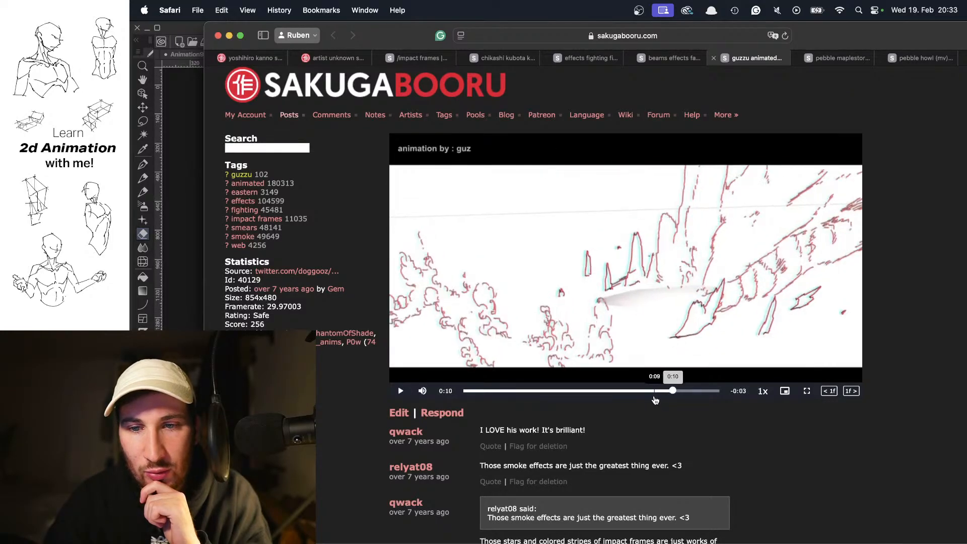
- Rewind the guzzu clip to the red smoke-cloud drawing at 0:09 and keep it paused
{"action": "left_click_drag", "start_coordinate": [673, 391], "coordinate": [658, 389]}
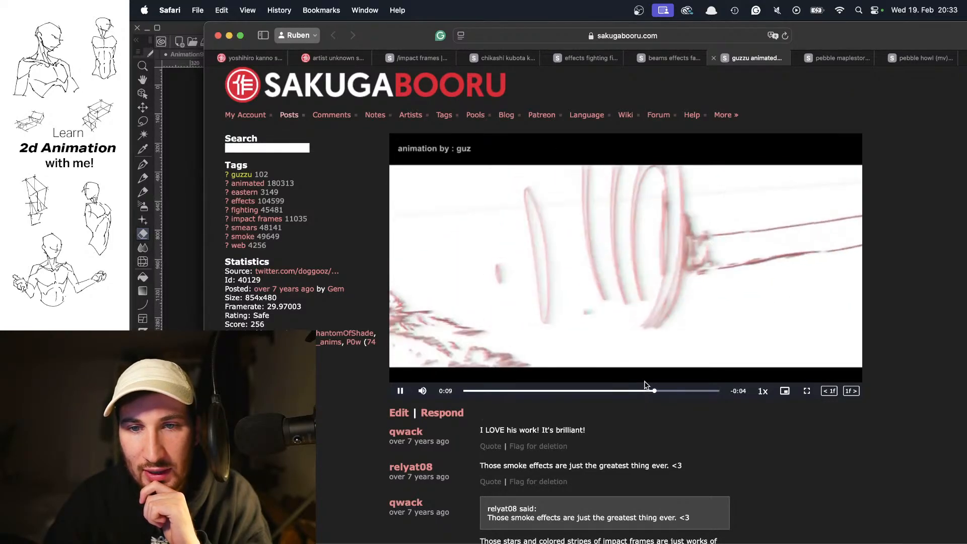
{"action": "left_click", "coordinate": [637, 380]}
{"action": "left_click", "coordinate": [640, 395]}
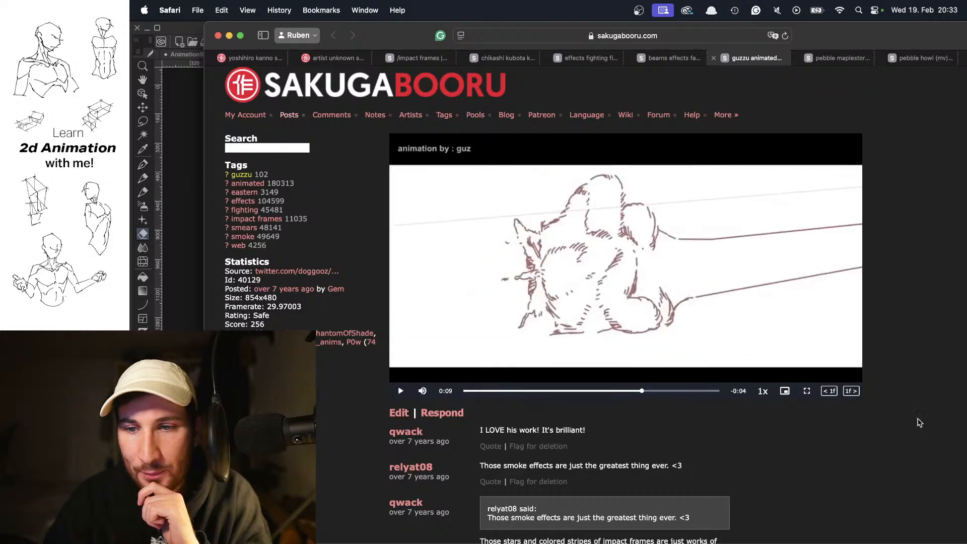
- Advance frame by frame from the smoke-cloud drawing through the ringed beam drawings toward the first black impact frame
{"action": "left_click", "coordinate": [855, 391]}
{"action": "left_click", "coordinate": [855, 390]}
{"action": "left_click", "coordinate": [856, 390]}
{"action": "left_click", "coordinate": [855, 391]}
{"action": "left_click", "coordinate": [856, 390]}
{"action": "left_click", "coordinate": [855, 391]}
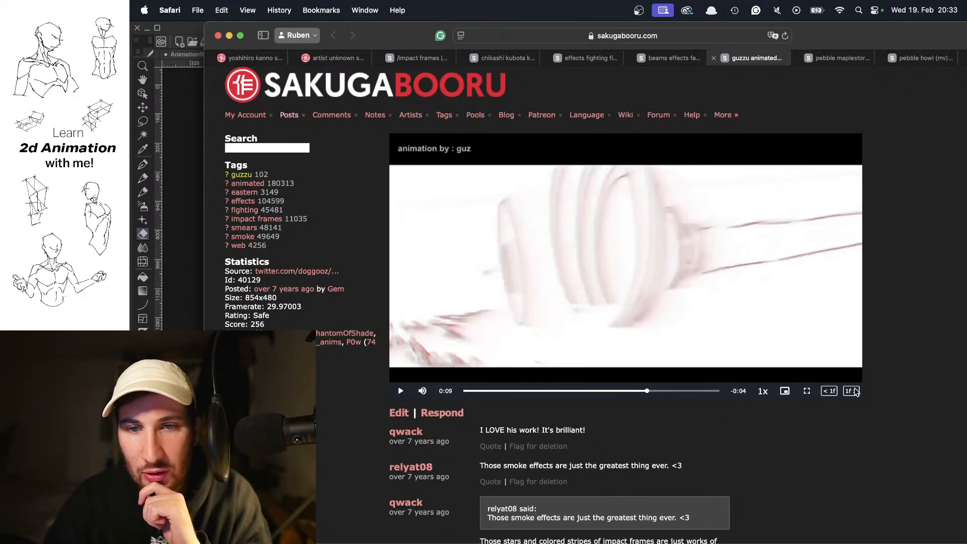
{"action": "left_click", "coordinate": [856, 391]}
{"action": "left_click", "coordinate": [855, 390]}
{"action": "left_click", "coordinate": [855, 391]}
{"action": "left_click", "coordinate": [855, 391]}
{"action": "left_click", "coordinate": [855, 391]}
{"action": "left_click", "coordinate": [855, 391]}
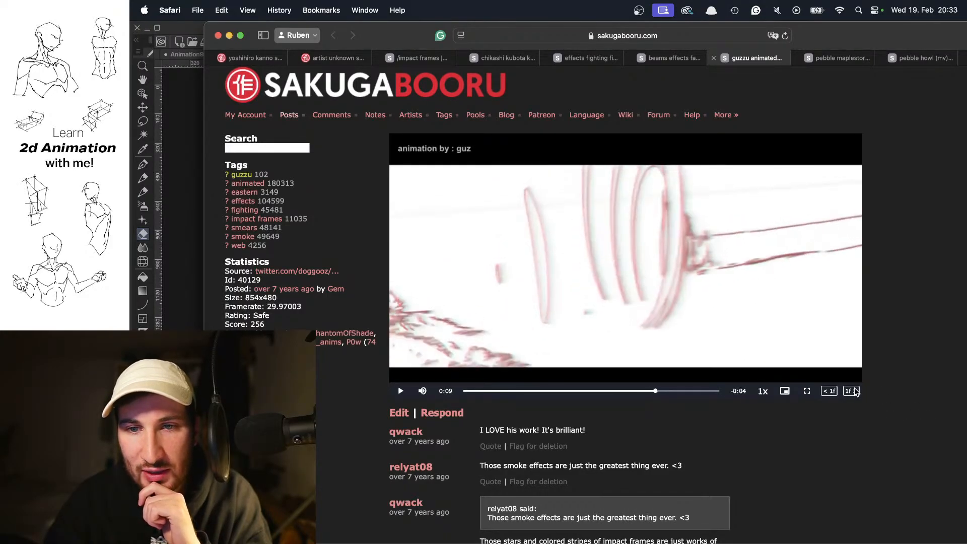
{"action": "left_click", "coordinate": [855, 391]}
- Step back and forth between the ringed beam drawing and the red-cyan star impact frames, ending on the ringed beam
{"action": "left_click", "coordinate": [832, 391]}
{"action": "left_click", "coordinate": [832, 391]}
{"action": "left_click", "coordinate": [850, 391]}
{"action": "left_click", "coordinate": [850, 390]}
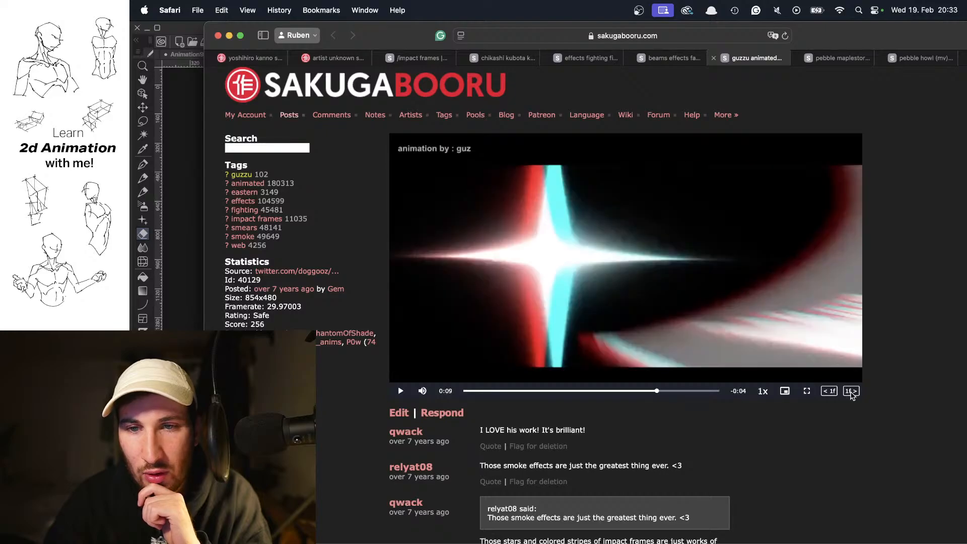
{"action": "left_click", "coordinate": [850, 392]}
{"action": "left_click", "coordinate": [850, 392]}
{"action": "left_click", "coordinate": [832, 392]}
{"action": "left_click", "coordinate": [832, 392]}
{"action": "left_click", "coordinate": [832, 391]}
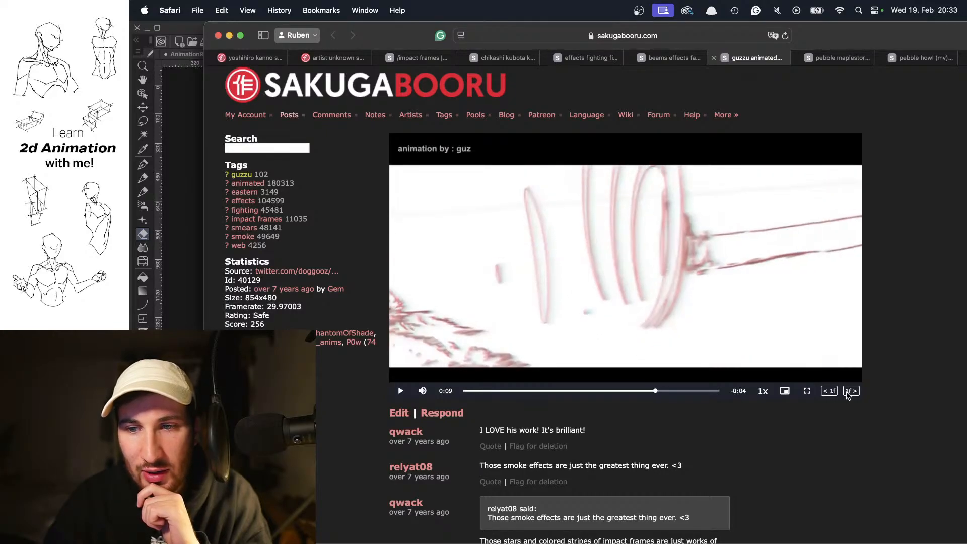
- Alternate between the large bright star impact frame and the dim red-cyan star frame to compare them
{"action": "left_click", "coordinate": [851, 391]}
{"action": "left_click", "coordinate": [851, 391]}
{"action": "left_click", "coordinate": [849, 391]}
{"action": "left_click", "coordinate": [831, 392]}
{"action": "left_click", "coordinate": [850, 392]}
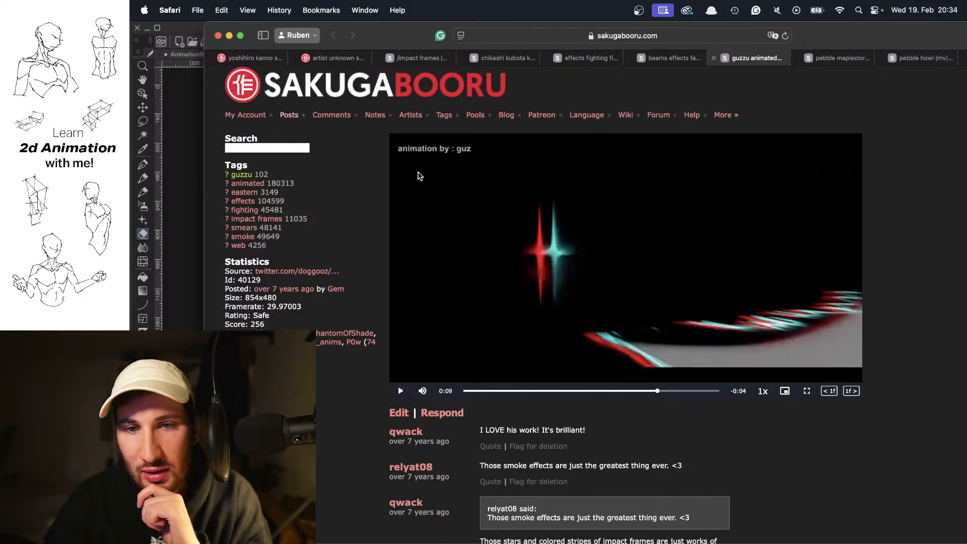
{"action": "left_click", "coordinate": [831, 392]}
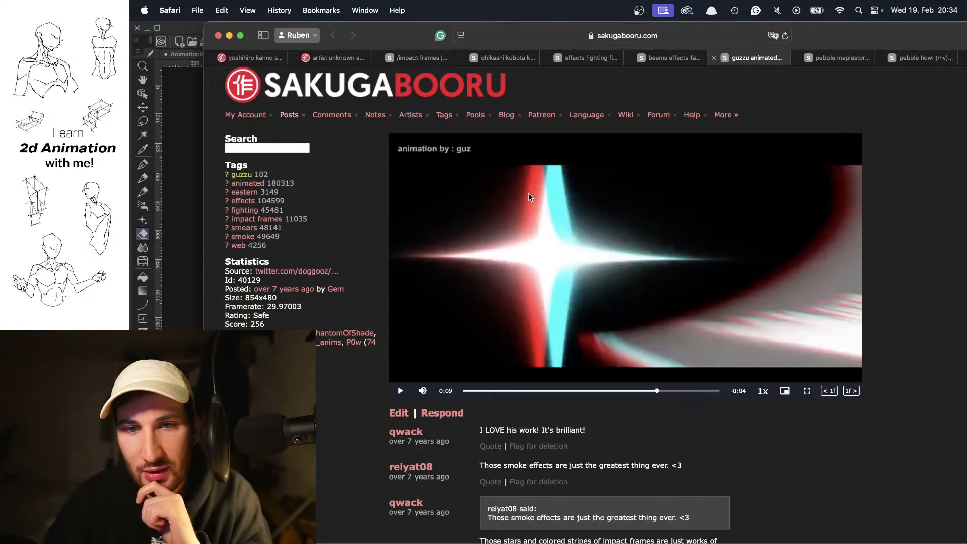
{"action": "left_click", "coordinate": [847, 395]}
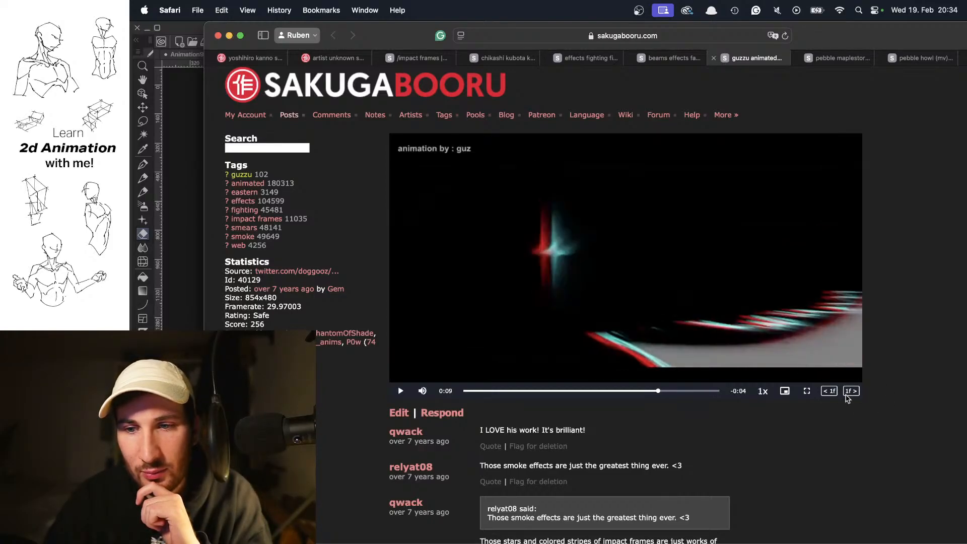
{"action": "left_click", "coordinate": [832, 394]}
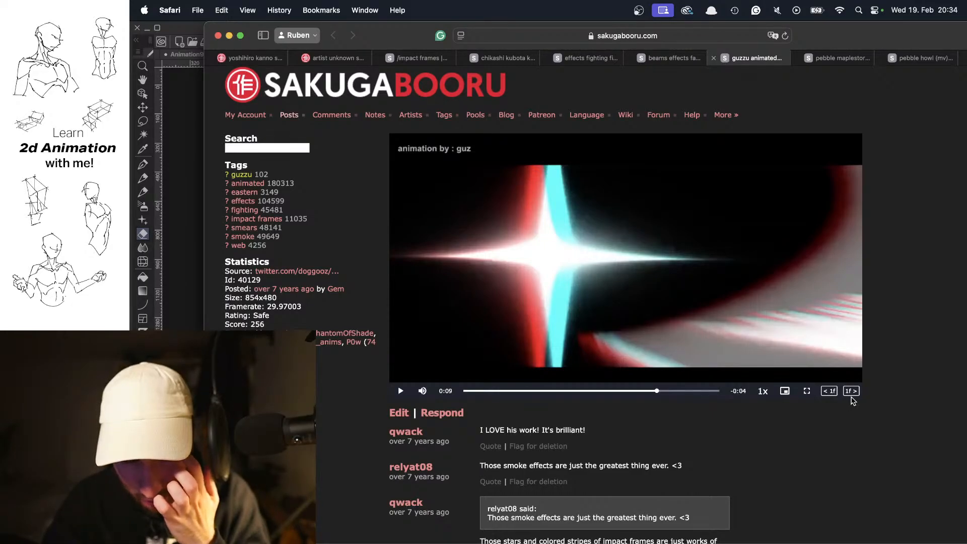
- Step through the successive star impact frames, then continue forward to the blurred red sketch at 0:10
{"action": "left_click", "coordinate": [852, 396]}
{"action": "left_click", "coordinate": [852, 395]}
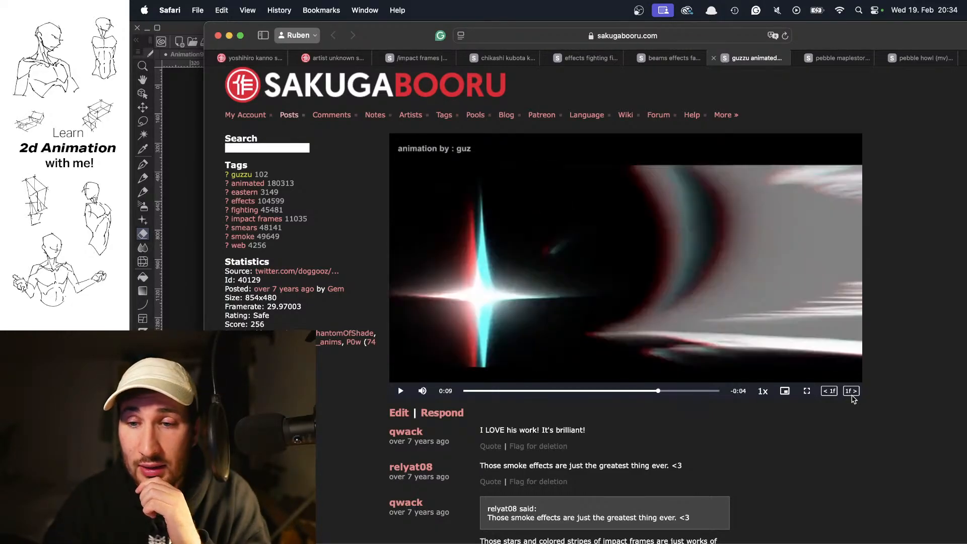
{"action": "left_click", "coordinate": [837, 395]}
{"action": "left_click", "coordinate": [836, 395]}
{"action": "left_click", "coordinate": [849, 396]}
{"action": "left_click", "coordinate": [849, 394]}
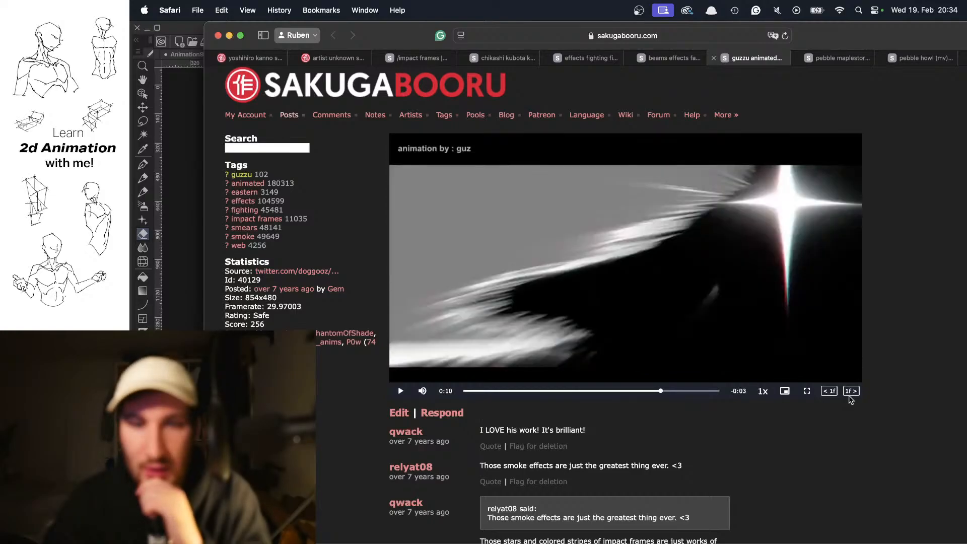
{"action": "left_click", "coordinate": [849, 395]}
{"action": "left_click", "coordinate": [849, 395]}
{"action": "left_click", "coordinate": [849, 395]}
- Go backward from the blurred red sketch, then advance again to the dark blurred impact frame at 0:10
{"action": "left_click", "coordinate": [831, 395]}
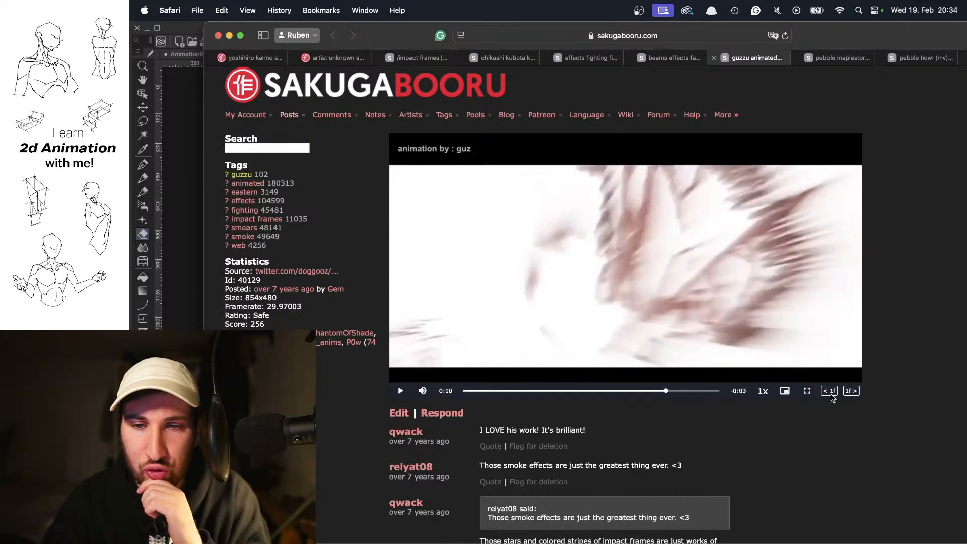
{"action": "left_click", "coordinate": [832, 395]}
{"action": "left_click", "coordinate": [831, 394]}
{"action": "left_click", "coordinate": [831, 395]}
{"action": "left_click", "coordinate": [831, 394]}
{"action": "left_click", "coordinate": [852, 394]}
{"action": "left_click", "coordinate": [851, 395]}
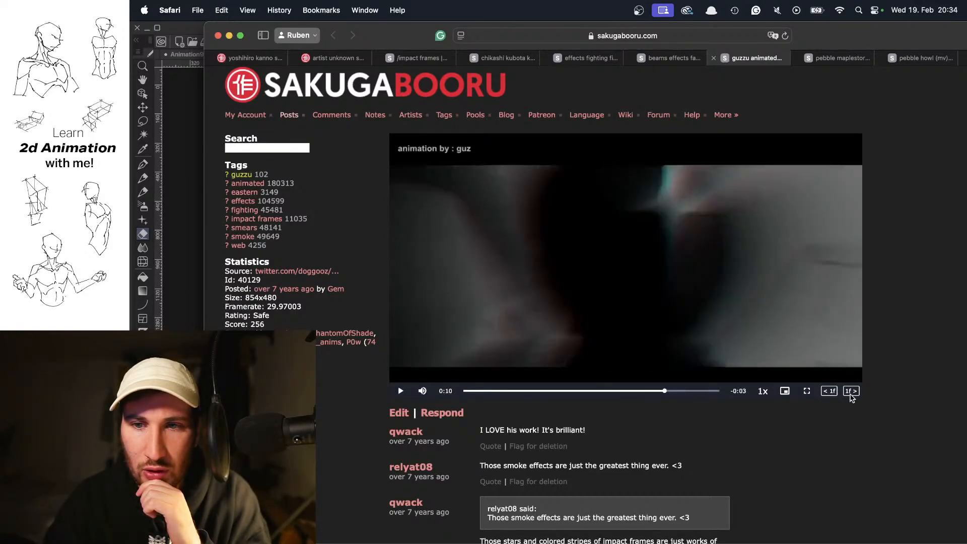
- Go backward from the dark blurred impact frame to the dim red-cyan star frame at 0:09
{"action": "left_click", "coordinate": [831, 395]}
{"action": "left_click", "coordinate": [831, 395]}
{"action": "left_click", "coordinate": [831, 395]}
{"action": "left_click", "coordinate": [831, 394]}
{"action": "left_click", "coordinate": [831, 395]}
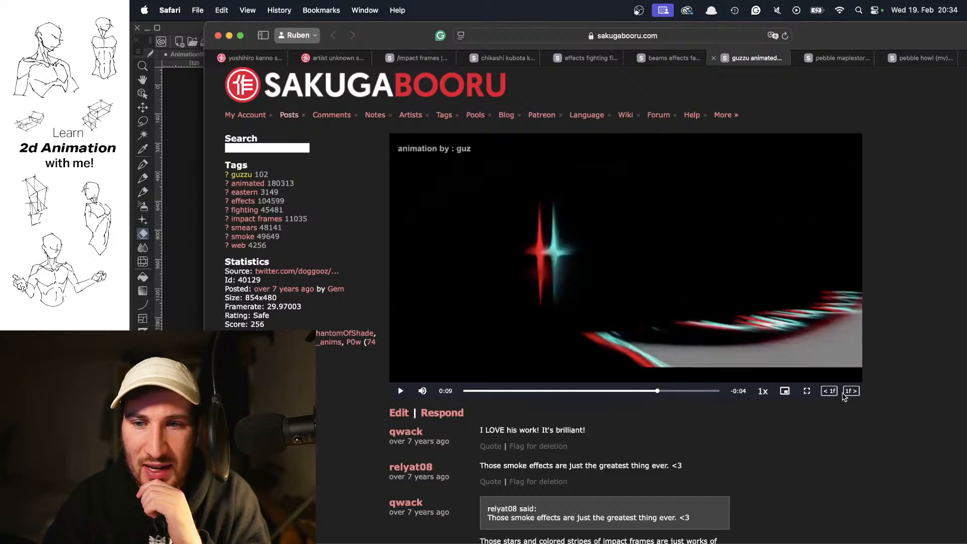
- Step back and forth around the dim red-cyan star frame at 0:09 to compare it with its neighbouring frames
{"action": "left_click", "coordinate": [850, 395]}
{"action": "left_click", "coordinate": [850, 395]}
{"action": "left_click", "coordinate": [846, 395]}
{"action": "left_click", "coordinate": [833, 395]}
{"action": "left_click", "coordinate": [833, 394]}
{"action": "left_click", "coordinate": [833, 394]}
{"action": "left_click", "coordinate": [833, 395]}
{"action": "left_click", "coordinate": [833, 395]}
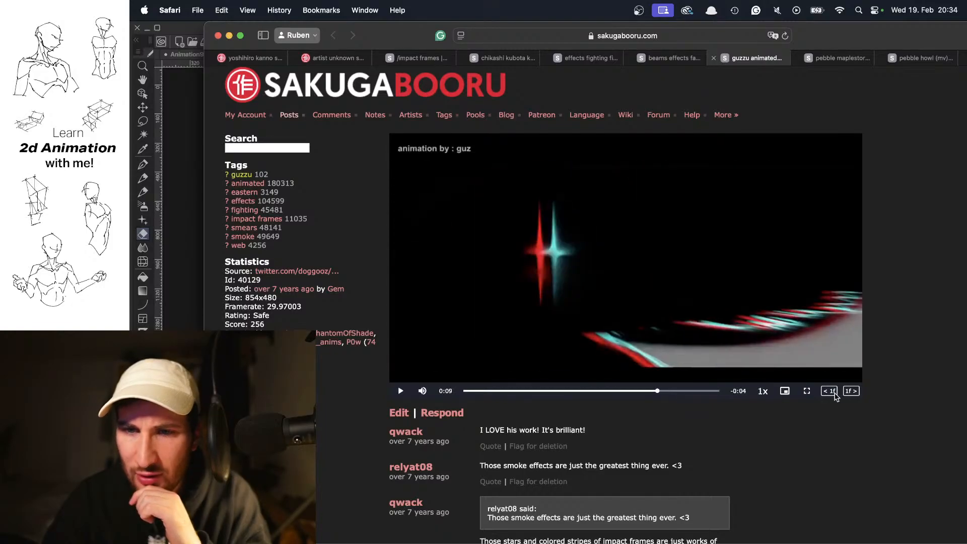
{"action": "left_click", "coordinate": [833, 395]}
{"action": "left_click", "coordinate": [851, 396]}
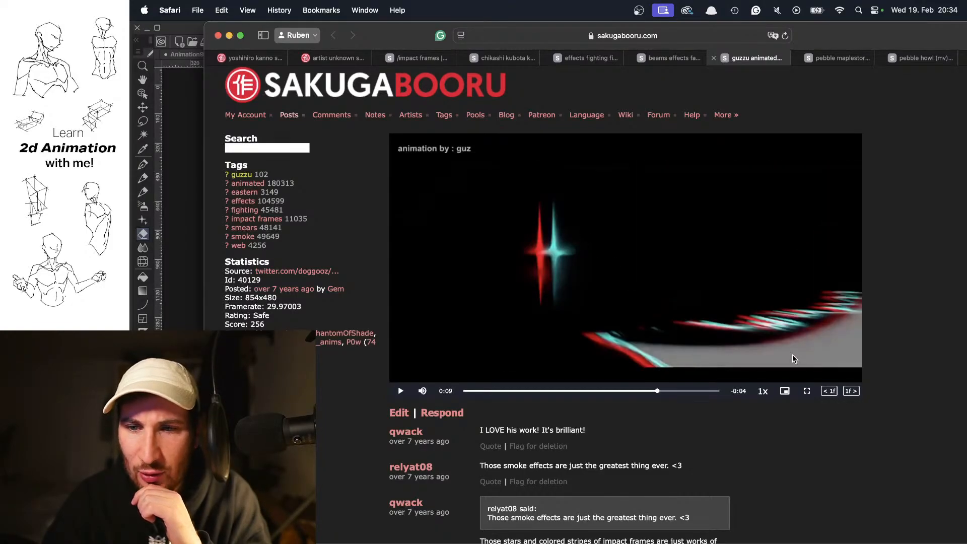
{"action": "left_click", "coordinate": [831, 393]}
- Advance frame by frame through the star impact frames to the small red-cyan star on black at 0:10
{"action": "left_click", "coordinate": [850, 395]}
{"action": "left_click", "coordinate": [851, 394]}
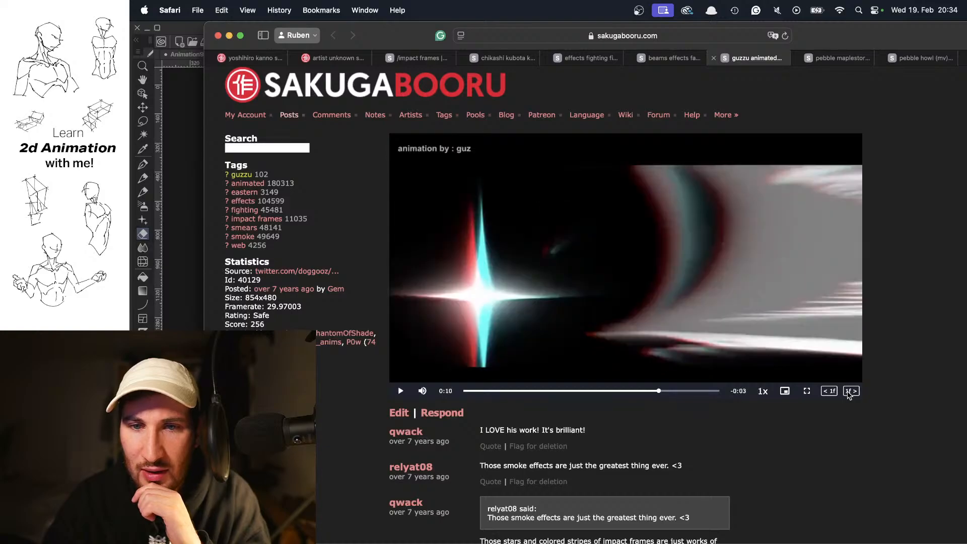
{"action": "left_click", "coordinate": [850, 395]}
{"action": "left_click", "coordinate": [850, 392]}
{"action": "left_click", "coordinate": [850, 391]}
{"action": "left_click", "coordinate": [851, 392]}
{"action": "left_click", "coordinate": [851, 391]}
{"action": "left_click", "coordinate": [851, 391]}
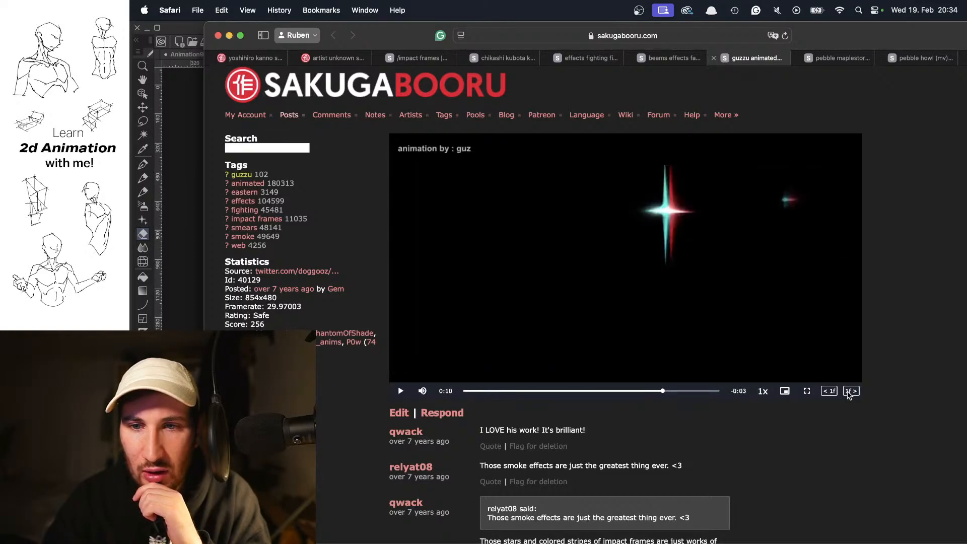
- Play the guzzu clip onward, then jump back to an earlier point and replay that section
{"action": "left_click", "coordinate": [705, 285]}
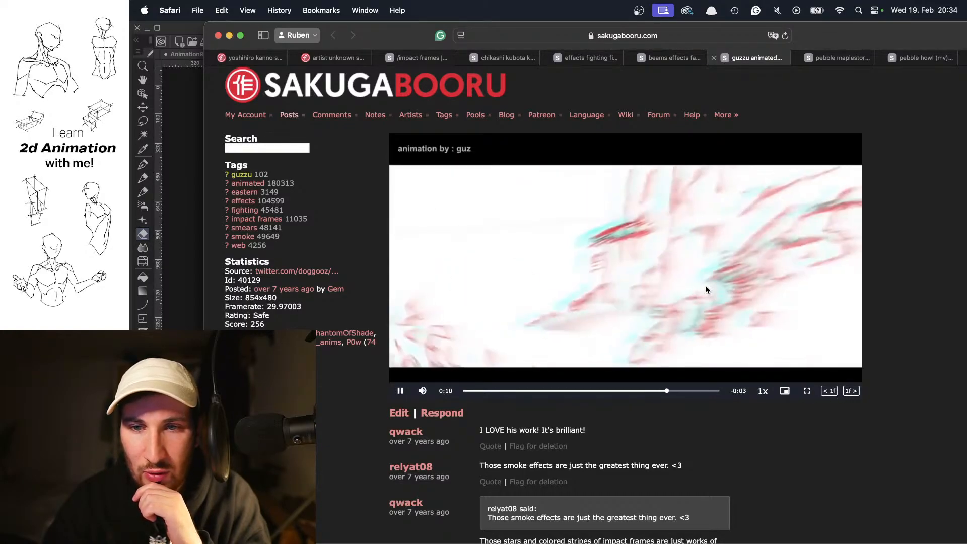
{"action": "left_click", "coordinate": [675, 324]}
{"action": "left_click", "coordinate": [608, 390]}
{"action": "left_click", "coordinate": [656, 314]}
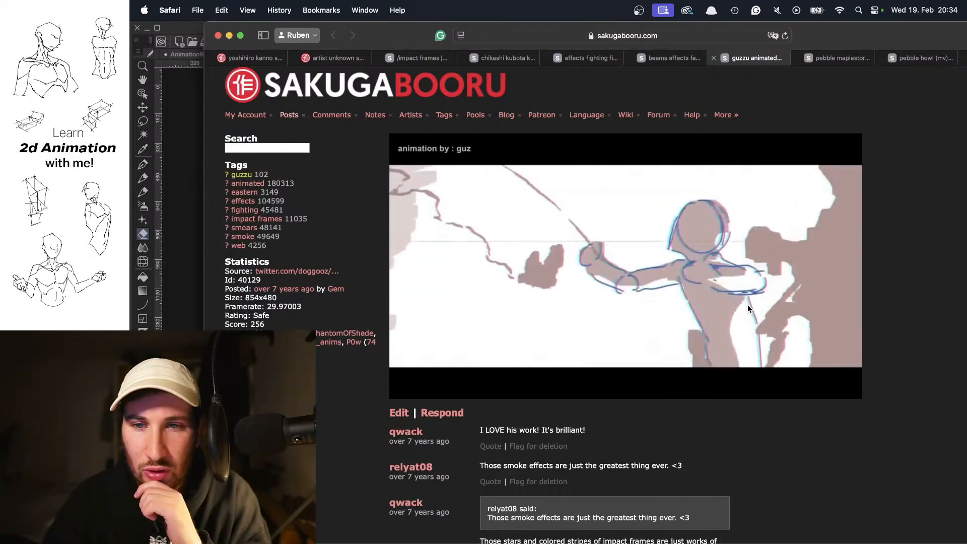
{"action": "left_click", "coordinate": [748, 308]}
- Switch to the finished One-Punch Man beams clip and play it, restarting from the beginning
{"action": "left_click", "coordinate": [675, 57]}
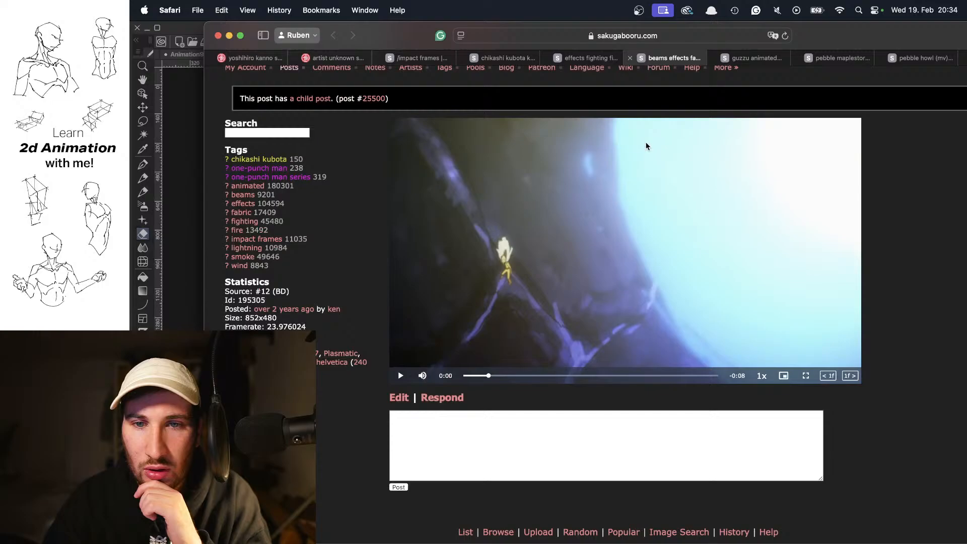
{"action": "left_click", "coordinate": [513, 343]}
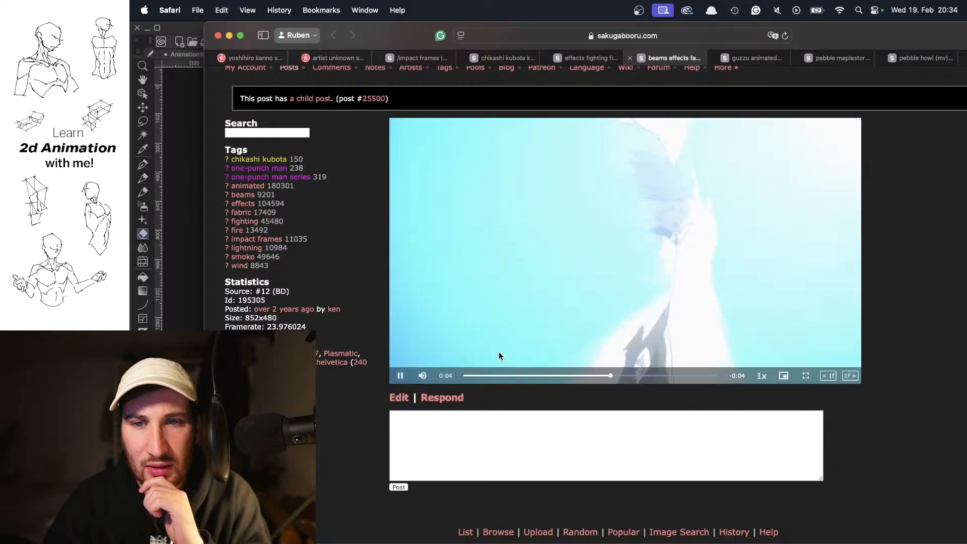
{"action": "left_click", "coordinate": [466, 375]}
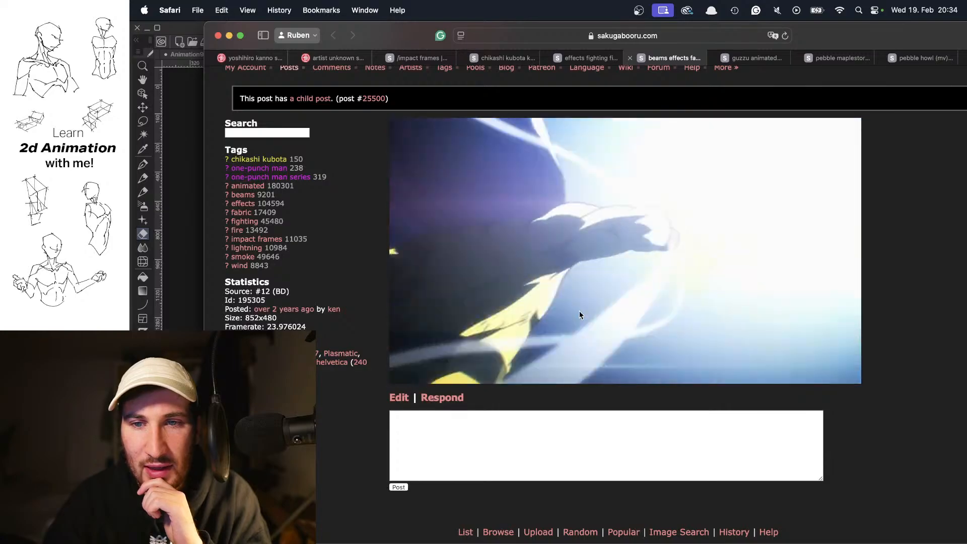
- Return to about 0:01, check the frames there, and play the clip up to about 0:03
{"action": "left_click", "coordinate": [503, 375]}
{"action": "left_click", "coordinate": [589, 291]}
{"action": "left_click", "coordinate": [847, 375]}
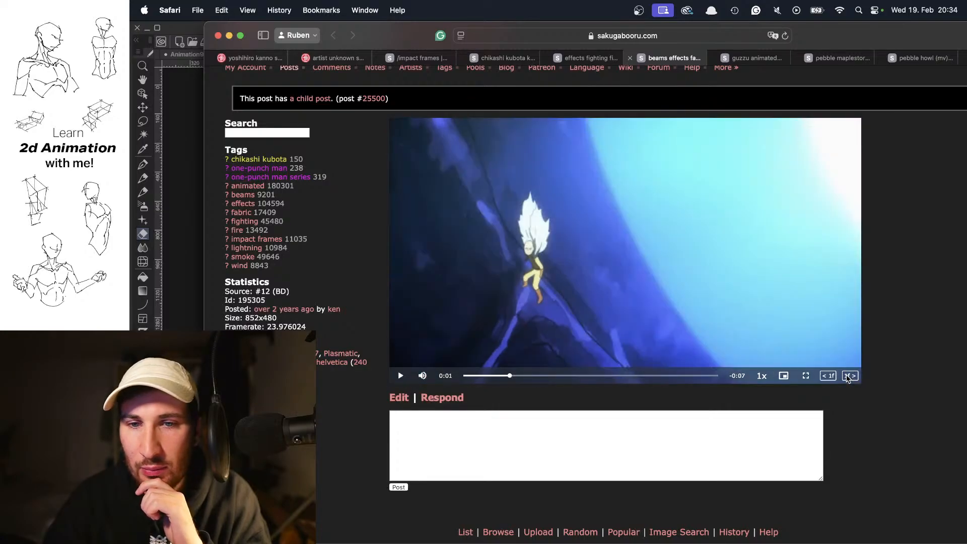
{"action": "left_click", "coordinate": [848, 376]}
{"action": "left_click", "coordinate": [811, 314]}
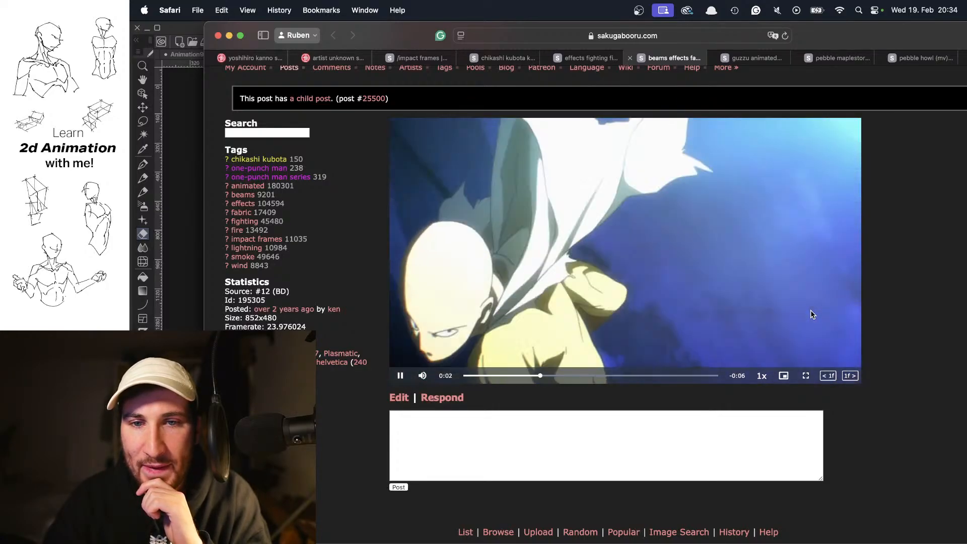
{"action": "left_click", "coordinate": [811, 315]}
- Advance frame by frame through the punch at 0:03 to the black-and-white impact frame
{"action": "left_click", "coordinate": [847, 376]}
{"action": "left_click", "coordinate": [848, 375]}
{"action": "left_click", "coordinate": [848, 376]}
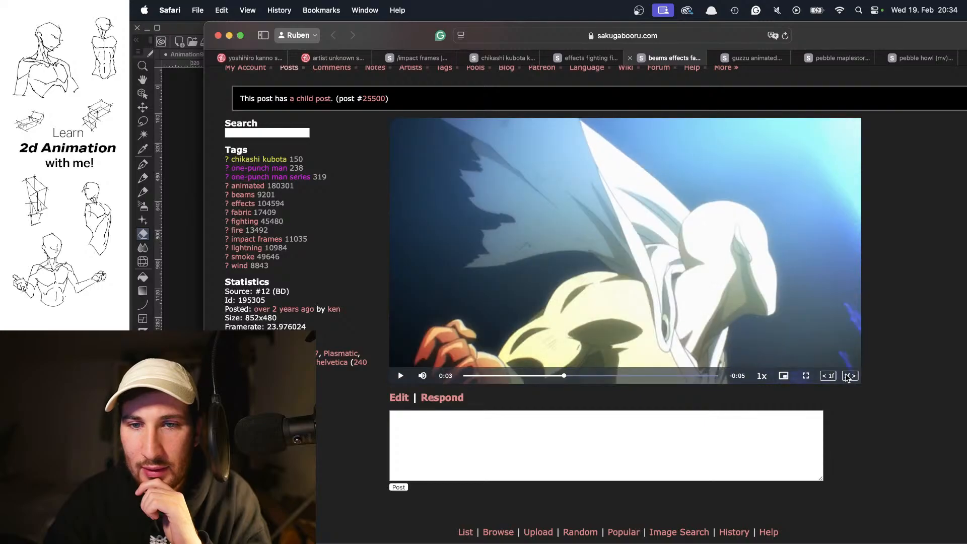
{"action": "left_click", "coordinate": [848, 375]}
{"action": "left_click", "coordinate": [848, 376]}
{"action": "left_click", "coordinate": [847, 376]}
{"action": "left_click", "coordinate": [847, 376]}
{"action": "left_click", "coordinate": [848, 376]}
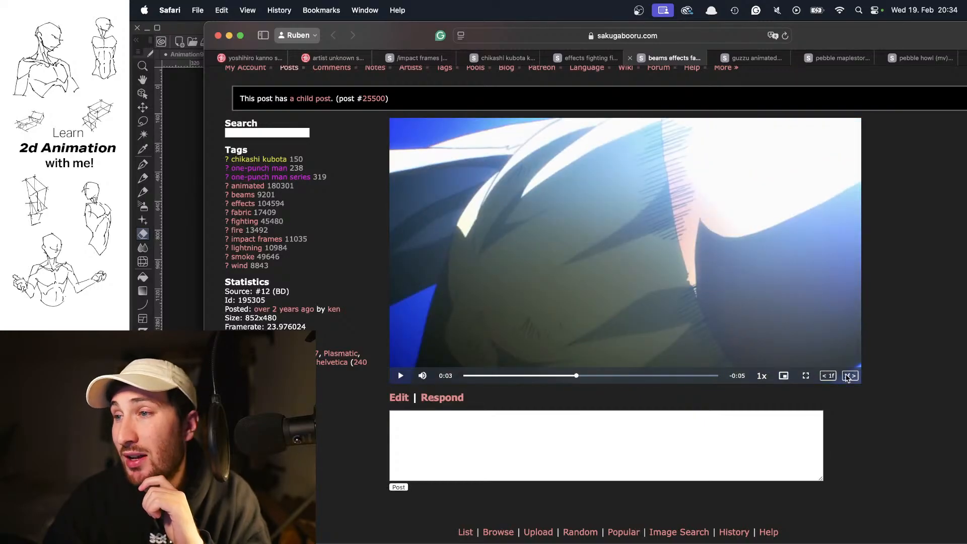
{"action": "left_click", "coordinate": [848, 376]}
{"action": "left_click", "coordinate": [847, 375]}
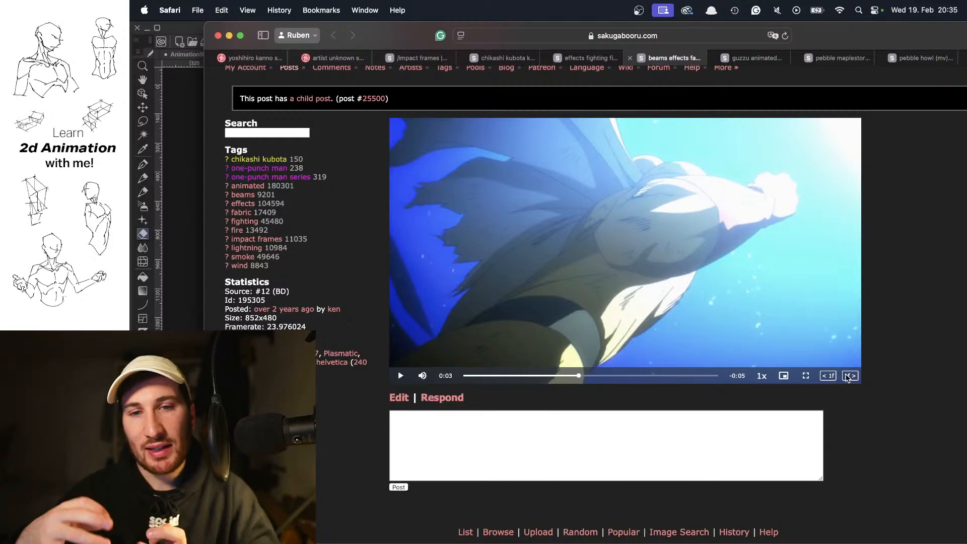
{"action": "left_click", "coordinate": [848, 376]}
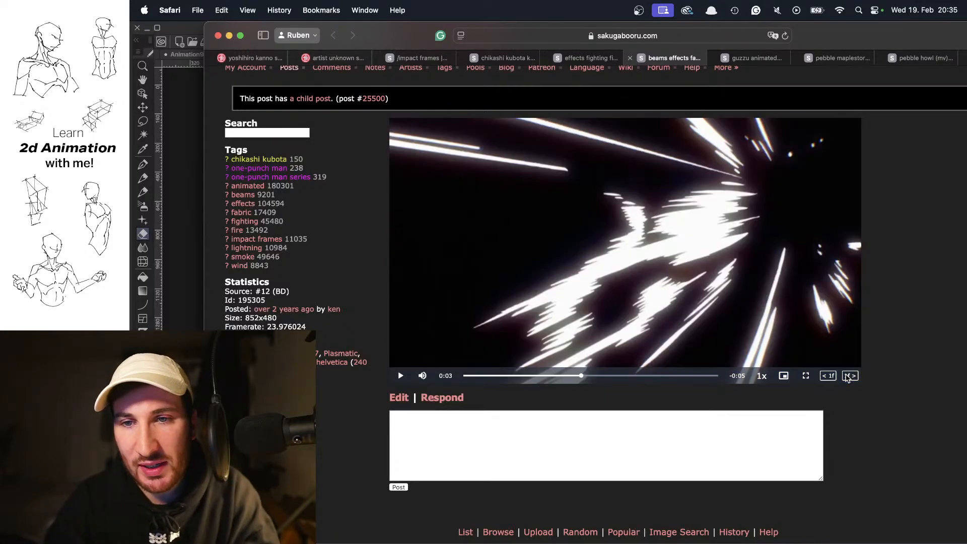
- Alternate between the fist starburst frame and the black-and-white impact frame at 0:03 to compare them
{"action": "left_click", "coordinate": [830, 378]}
{"action": "left_click", "coordinate": [830, 377]}
{"action": "left_click", "coordinate": [849, 378]}
{"action": "left_click", "coordinate": [850, 378]}
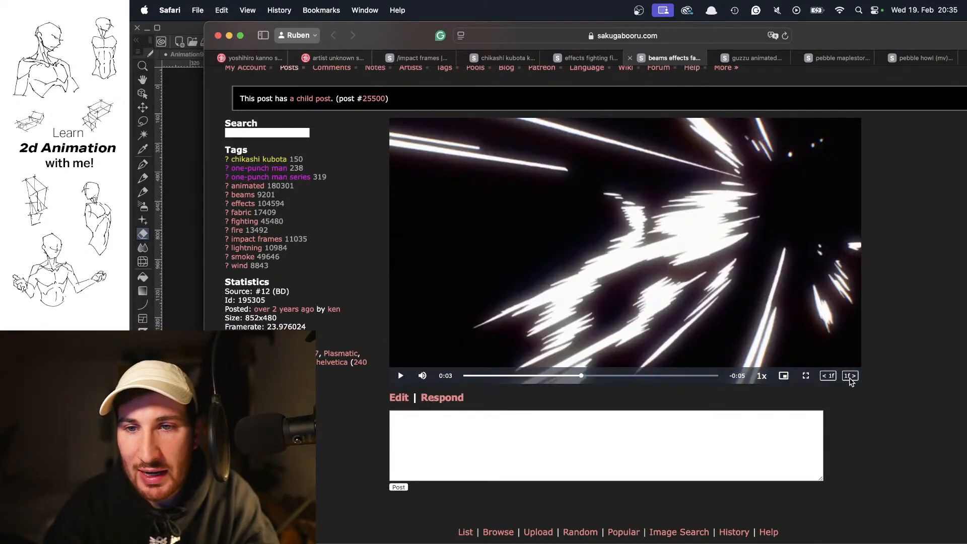
{"action": "left_click", "coordinate": [830, 378]}
{"action": "left_click", "coordinate": [848, 376]}
{"action": "left_click", "coordinate": [828, 378]}
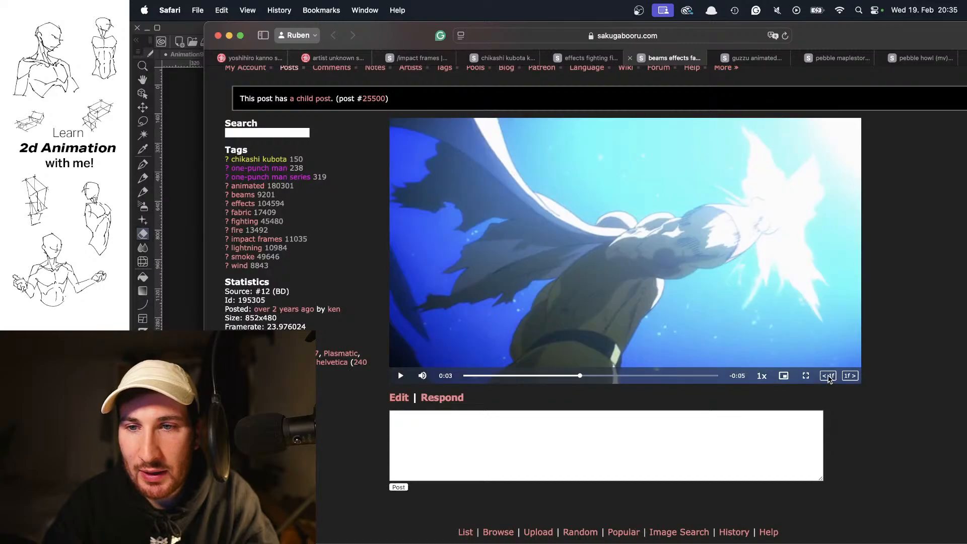
{"action": "left_click", "coordinate": [851, 378]}
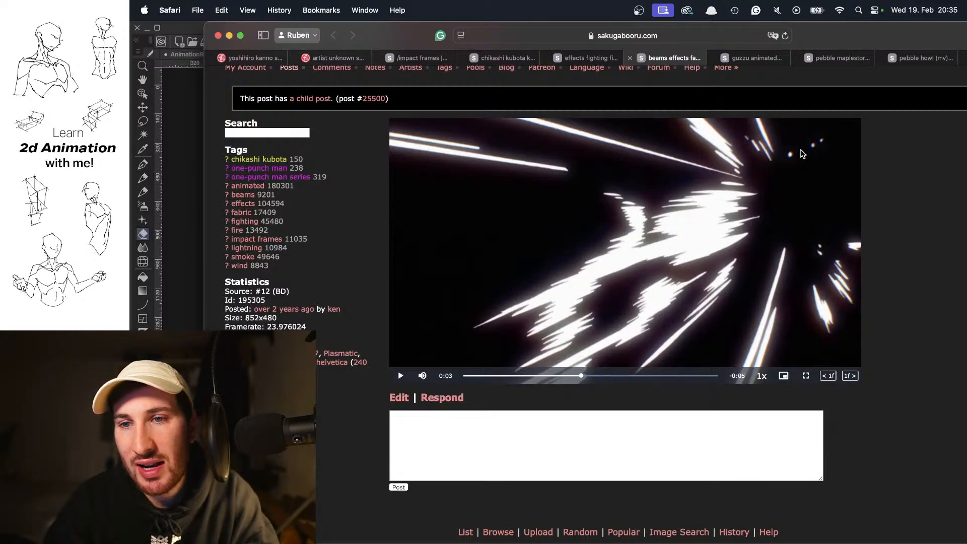
{"action": "left_click", "coordinate": [828, 376]}
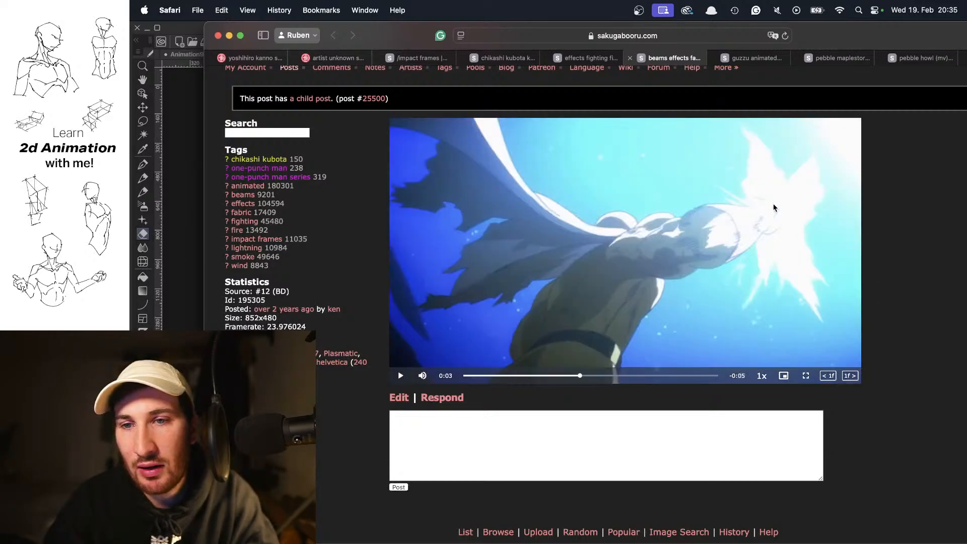
{"action": "left_click", "coordinate": [852, 377]}
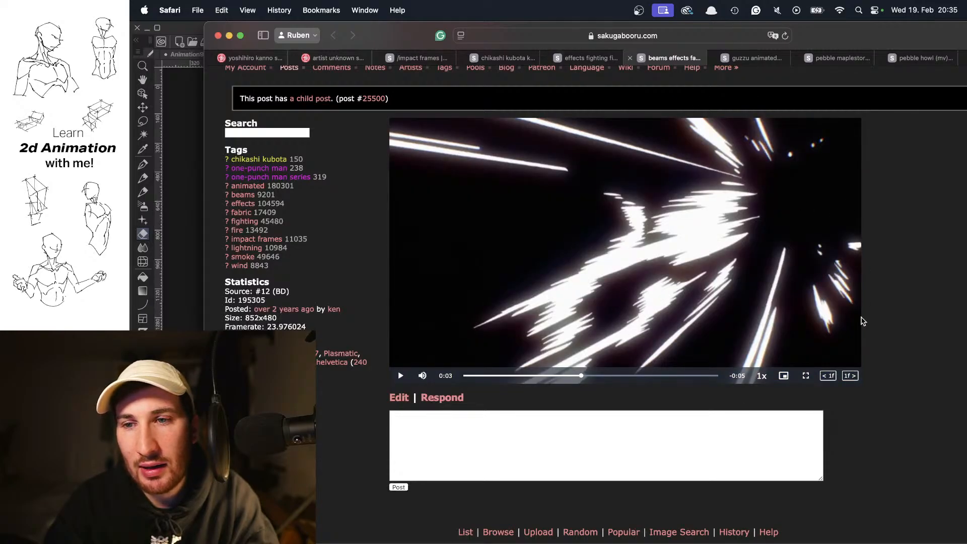
- Advance to the blank white frame at 0:04, then go backward to the extended-fist frame at 0:03
{"action": "left_click", "coordinate": [850, 376]}
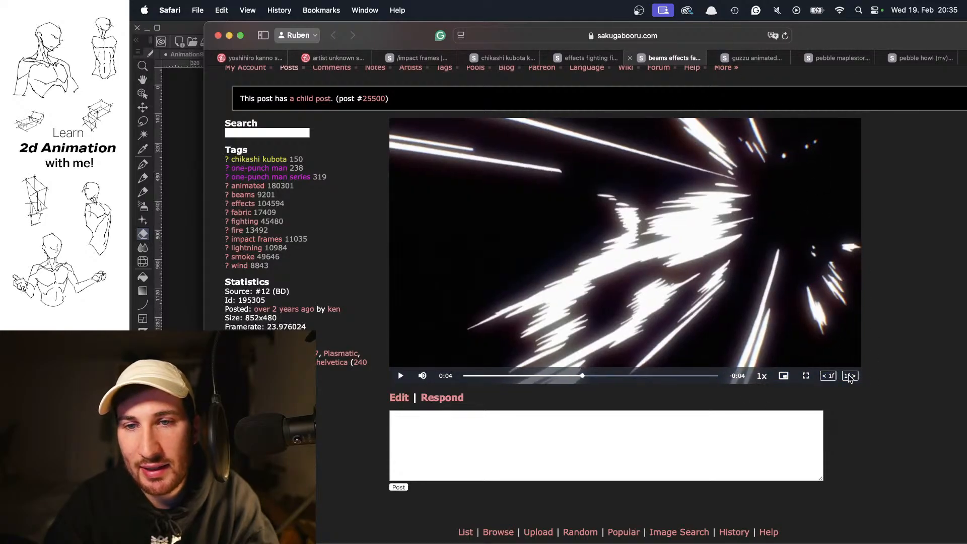
{"action": "left_click", "coordinate": [850, 377]}
{"action": "left_click", "coordinate": [847, 375]}
{"action": "left_click", "coordinate": [831, 376]}
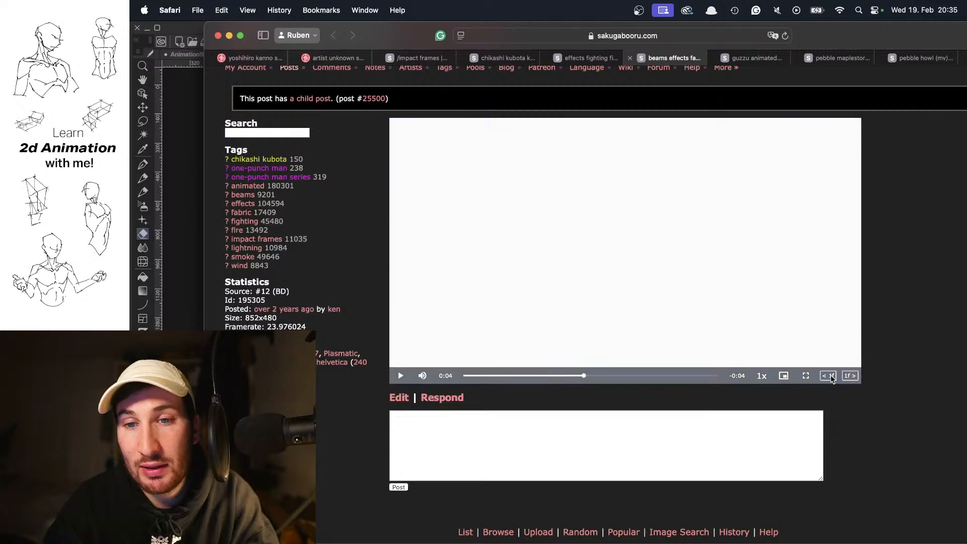
{"action": "left_click", "coordinate": [832, 376]}
{"action": "left_click", "coordinate": [831, 376]}
{"action": "left_click", "coordinate": [843, 375]}
{"action": "left_click", "coordinate": [833, 377]}
{"action": "left_click", "coordinate": [833, 377]}
{"action": "left_click", "coordinate": [833, 376]}
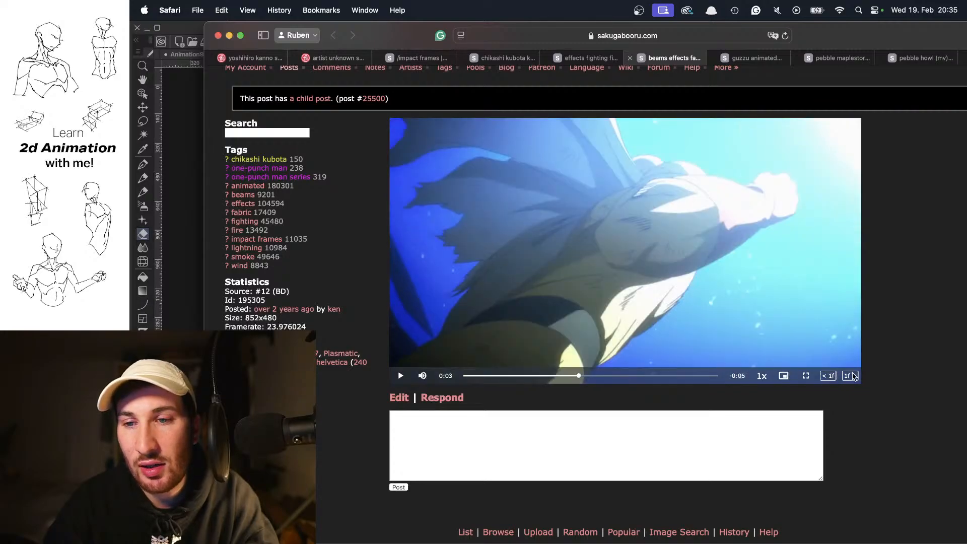
- Step from the extended-fist frame through the impact frames to the white frame at 0:04, then play the aftermath
{"action": "left_click", "coordinate": [853, 375]}
{"action": "left_click", "coordinate": [852, 376]}
{"action": "left_click", "coordinate": [852, 376]}
{"action": "left_click", "coordinate": [829, 377]}
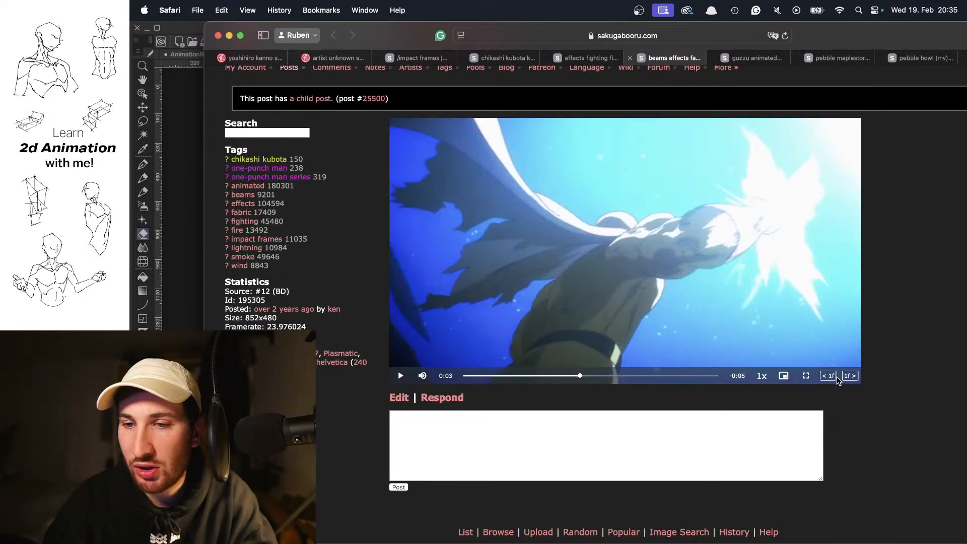
{"action": "left_click", "coordinate": [849, 376]}
{"action": "left_click", "coordinate": [849, 377]}
{"action": "left_click", "coordinate": [849, 377]}
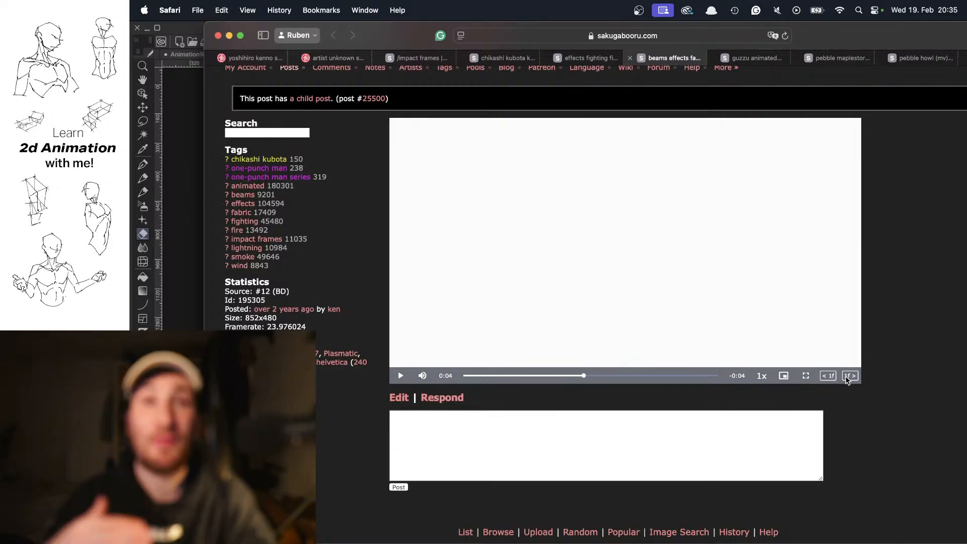
{"action": "key", "text": "space"}
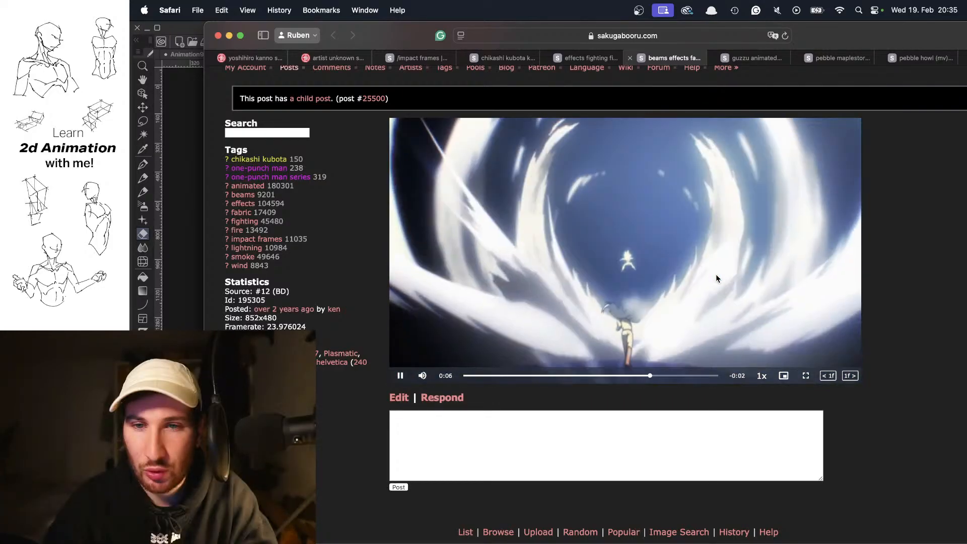
{"action": "key", "text": "space"}
- Switch to the One-Punch Man production-drawings clip labelled 228 and play it from the start
{"action": "left_click", "coordinate": [598, 59]}
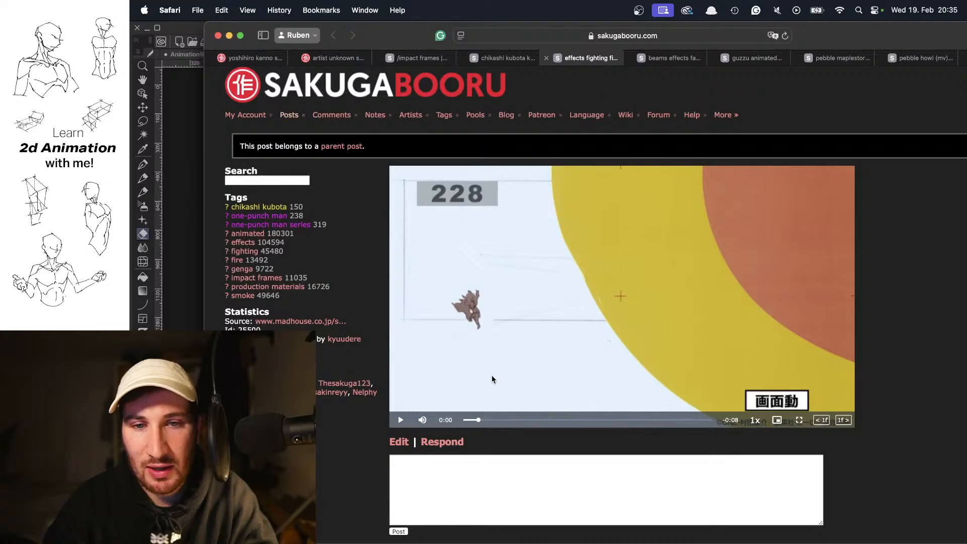
{"action": "left_click_drag", "start_coordinate": [478, 420], "coordinate": [456, 415]}
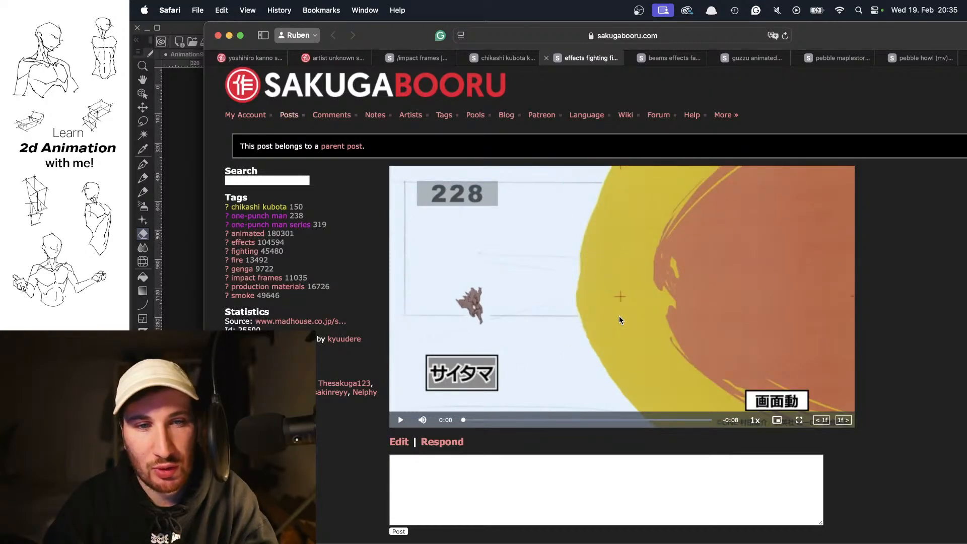
{"action": "key", "text": "space"}
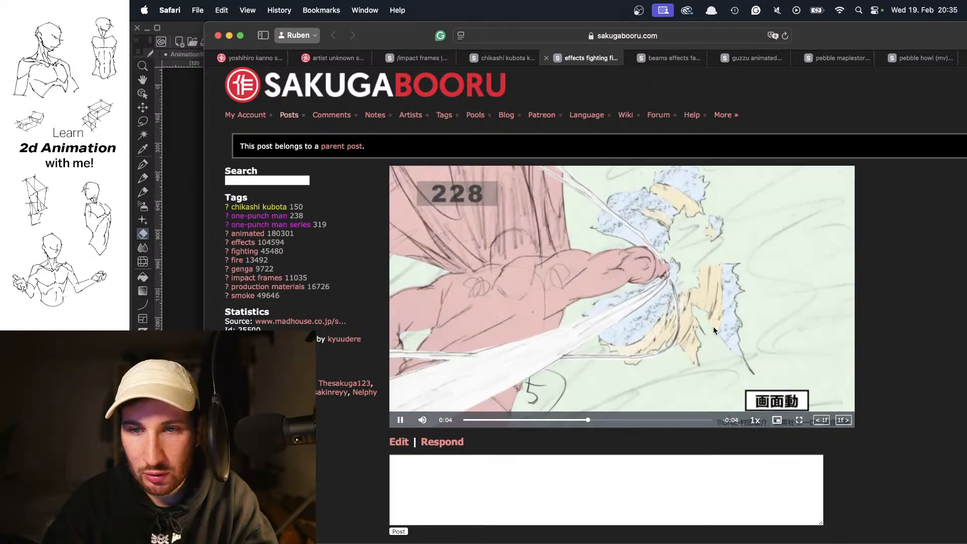
- Pause the production drawings, go back to the muscle close-up at 0:03, and advance to the hatched impact drawing
{"action": "left_click", "coordinate": [713, 327]}
{"action": "left_click", "coordinate": [584, 422]}
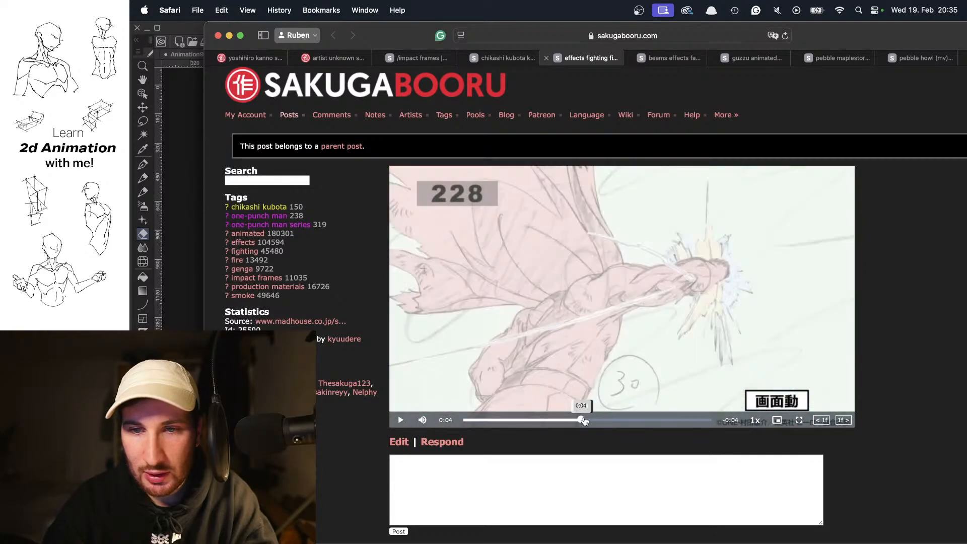
{"action": "left_click", "coordinate": [817, 423]}
{"action": "left_click", "coordinate": [817, 424]}
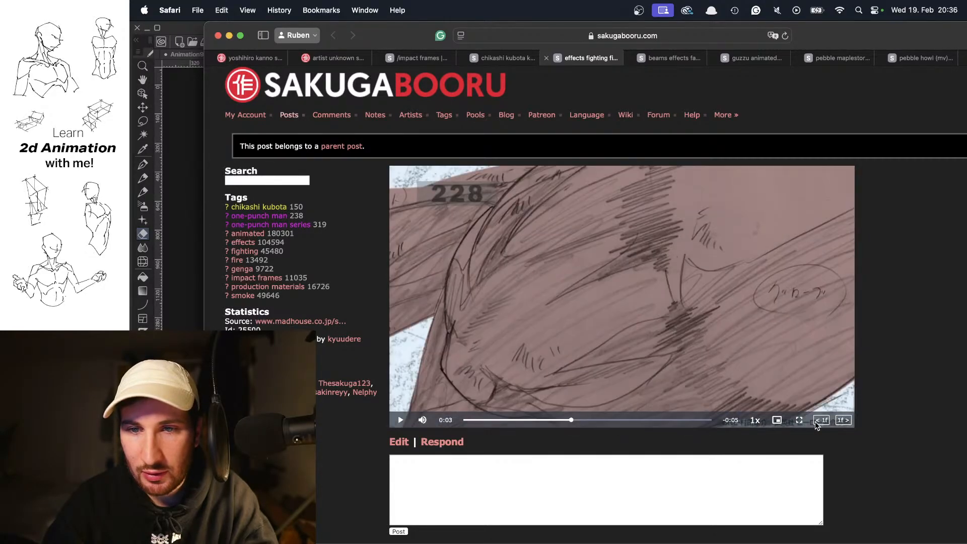
{"action": "left_click", "coordinate": [843, 422]}
{"action": "left_click", "coordinate": [843, 422]}
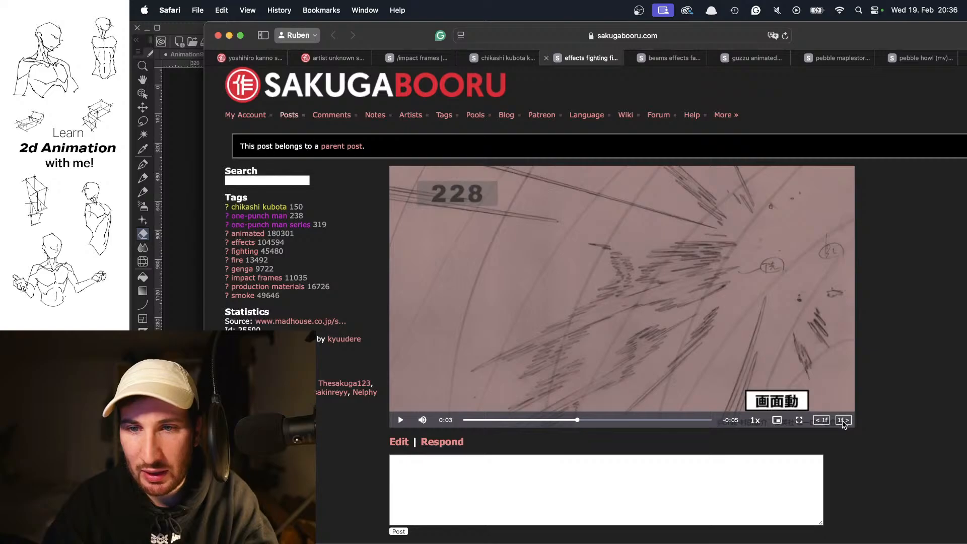
- Step forward and back between the pink impact drawings around 0:04 to compare their white jagged shapes
{"action": "left_click", "coordinate": [843, 422]}
{"action": "left_click", "coordinate": [819, 423]}
{"action": "left_click", "coordinate": [837, 423]}
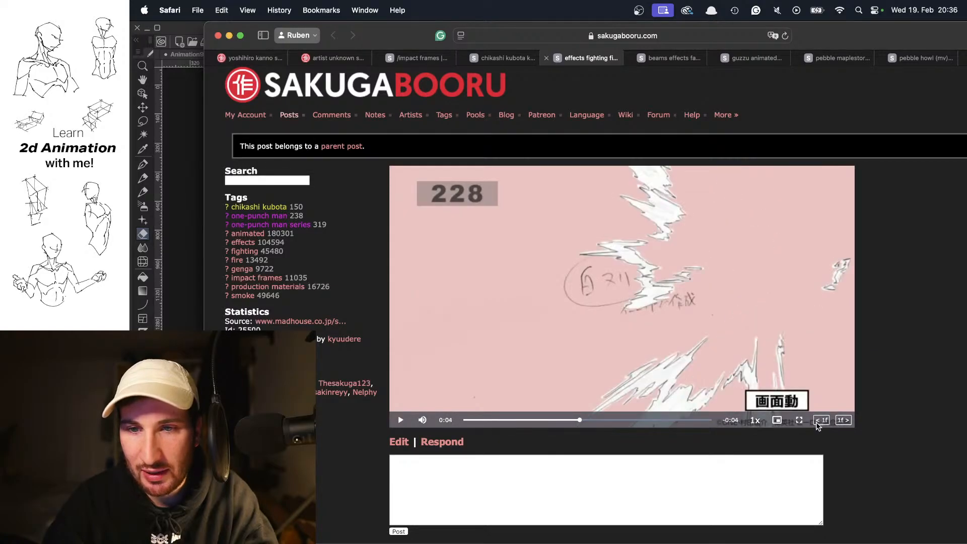
{"action": "left_click", "coordinate": [819, 422]}
- View the pink impact drawing in full screen, exit, and advance to the fist drawing at 0:04
{"action": "left_click", "coordinate": [807, 424]}
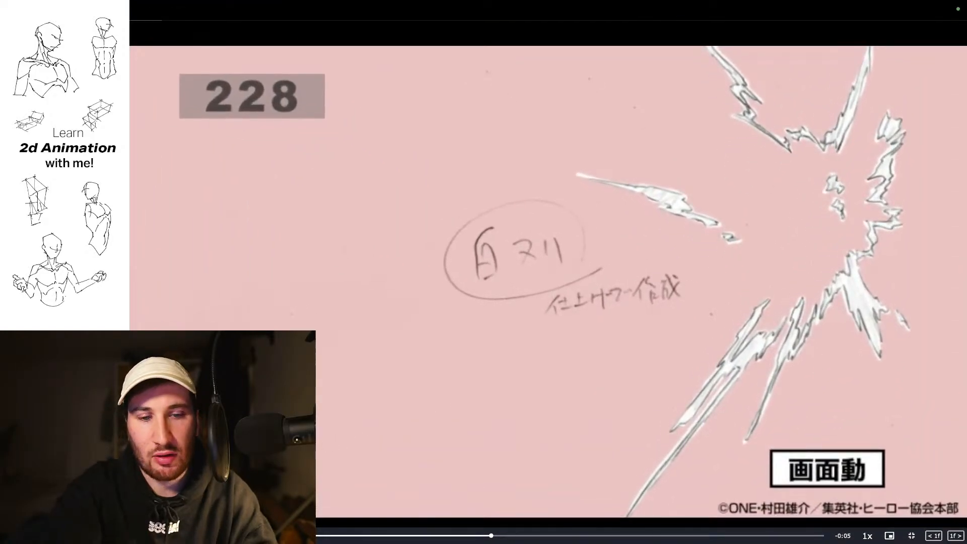
{"action": "key", "text": "Escape"}
{"action": "left_click", "coordinate": [771, 419]}
{"action": "left_click", "coordinate": [772, 419]}
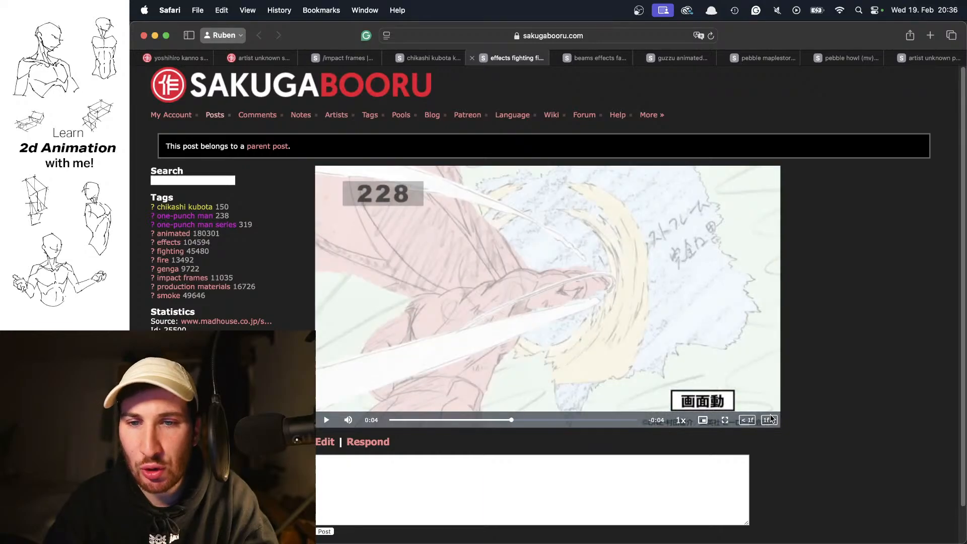
- Advance the One-Punch Man production drawings past the fist drawing frame by frame and play on to the cloud-ring drawing at 0:06
{"action": "left_click", "coordinate": [772, 419]}
{"action": "left_click", "coordinate": [771, 419]}
{"action": "left_click", "coordinate": [771, 418]}
{"action": "left_click", "coordinate": [771, 418]}
{"action": "left_click", "coordinate": [770, 418]}
{"action": "left_click", "coordinate": [771, 418]}
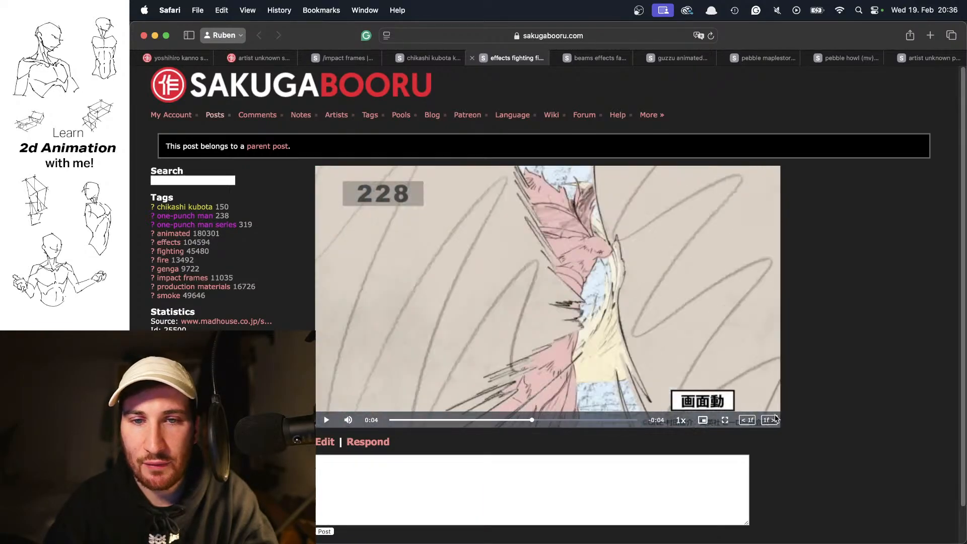
{"action": "left_click", "coordinate": [632, 240]}
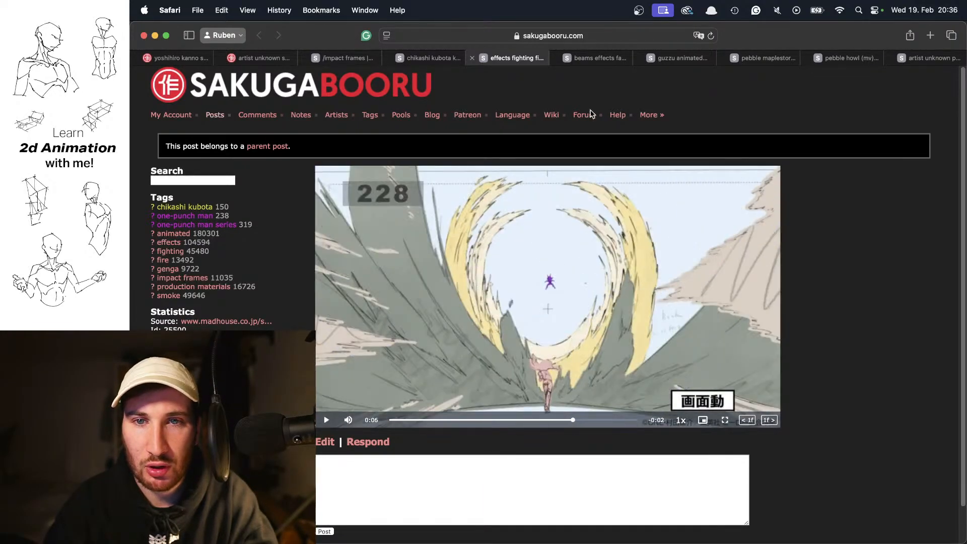
- Switch to the Space Dandy genga clip and look through its drawings, stopping at the yellow and blue hatched shapes at 0:23
{"action": "left_click", "coordinate": [429, 58]}
{"action": "mouse_move", "coordinate": [395, 461]}
{"action": "left_mouse_down"}
{"action": "mouse_move", "coordinate": [582, 455]}
{"action": "mouse_move", "coordinate": [389, 454]}
{"action": "left_mouse_up"}
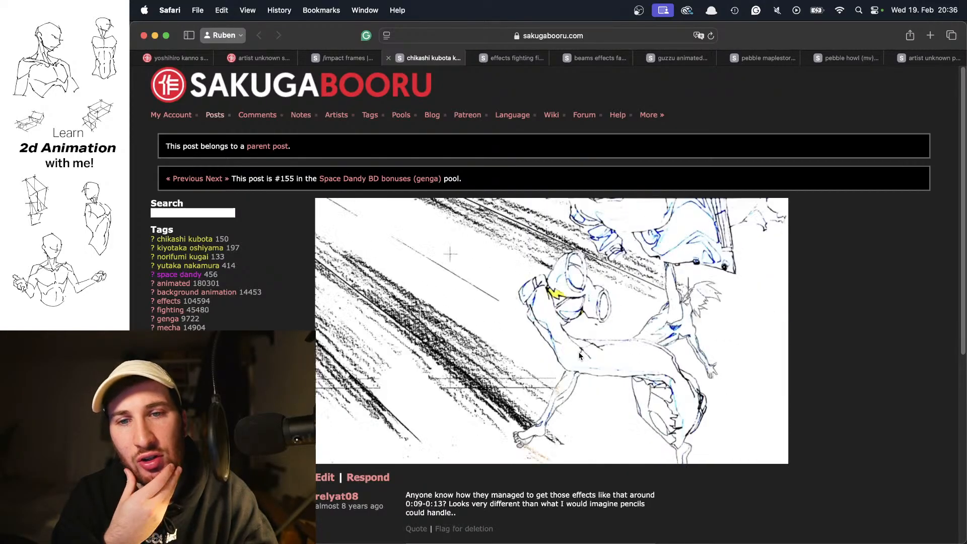
{"action": "left_click", "coordinate": [613, 456]}
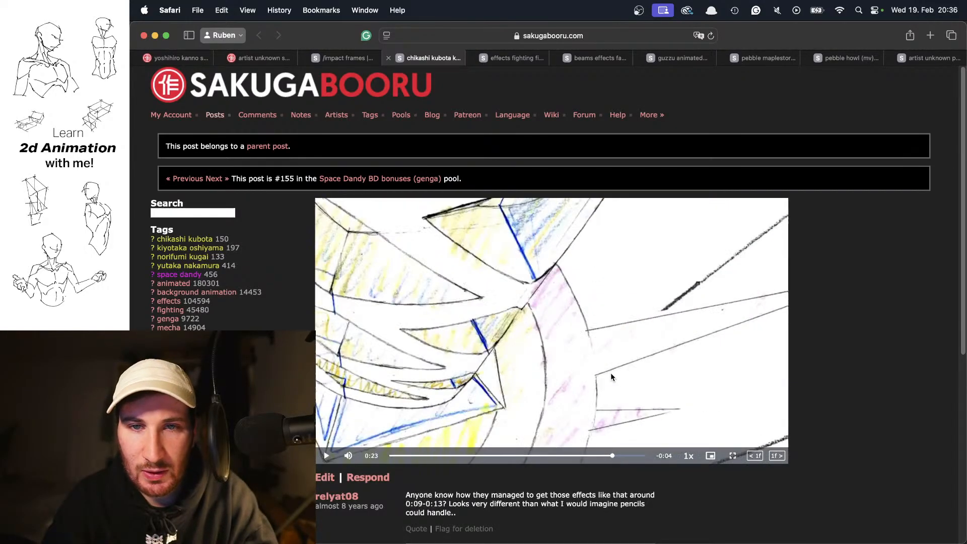
- Switch to the Solo Leveling clip and go back to the grin close-up at 0:10
{"action": "left_click", "coordinate": [351, 58]}
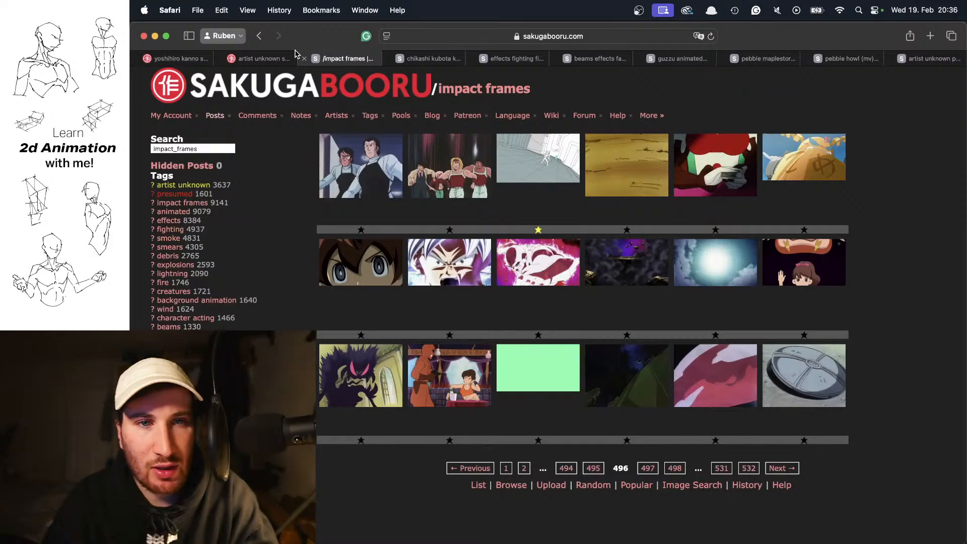
{"action": "left_click", "coordinate": [262, 59]}
{"action": "left_click", "coordinate": [189, 59]}
{"action": "left_click", "coordinate": [261, 59]}
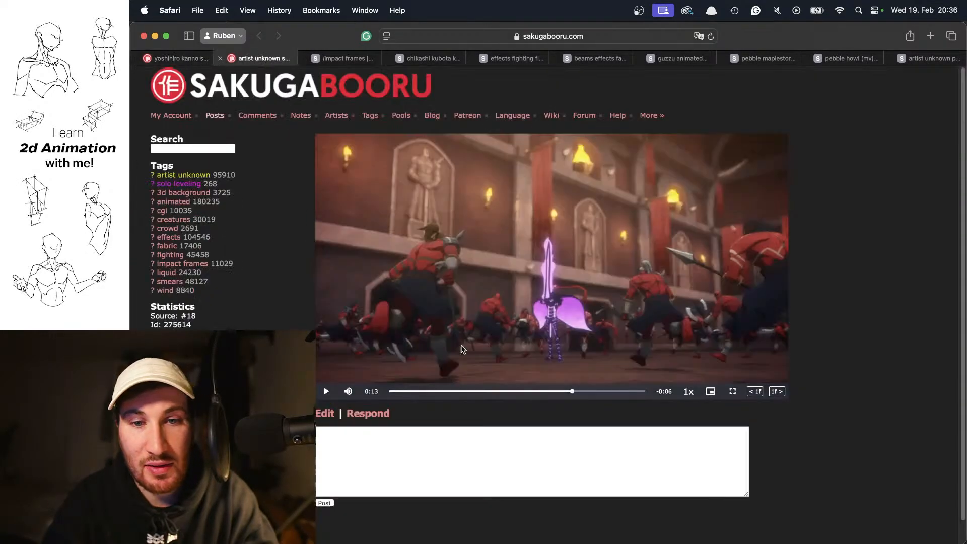
{"action": "left_click_drag", "start_coordinate": [570, 392], "coordinate": [553, 393]}
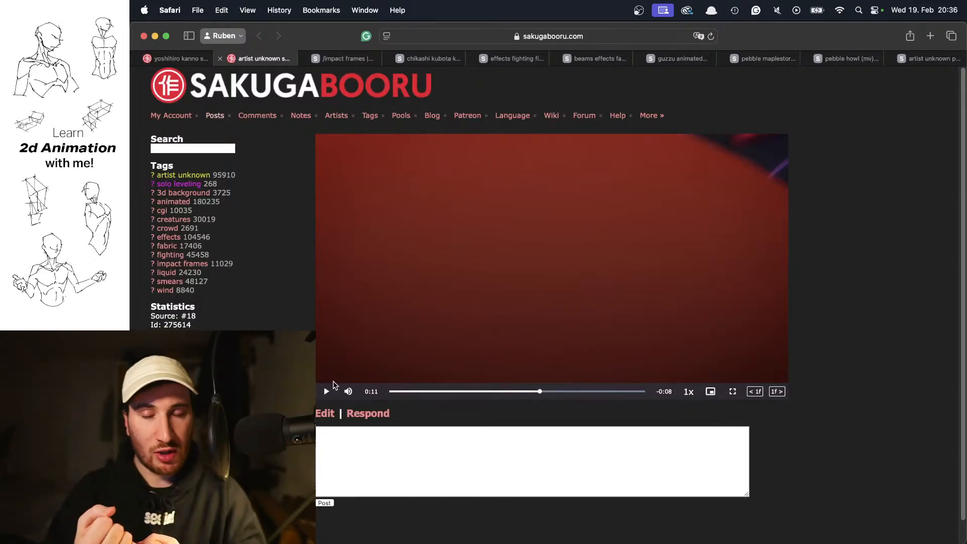
{"action": "left_click", "coordinate": [525, 391]}
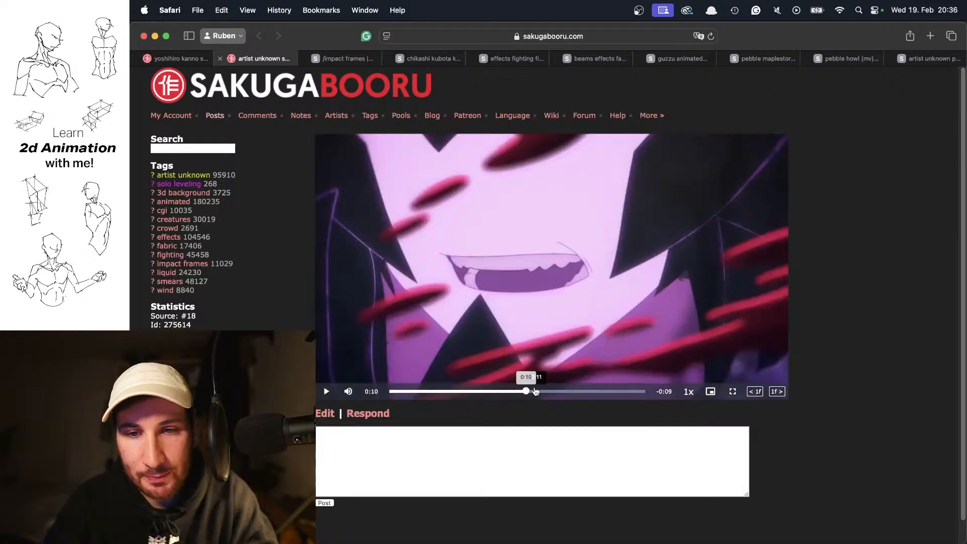
- Play the Solo Leveling clip from the grin close-up, pausing at the red shape at 0:11 before resuming playback
{"action": "left_click", "coordinate": [532, 392]}
{"action": "left_click", "coordinate": [532, 332]}
{"action": "left_click", "coordinate": [547, 325]}
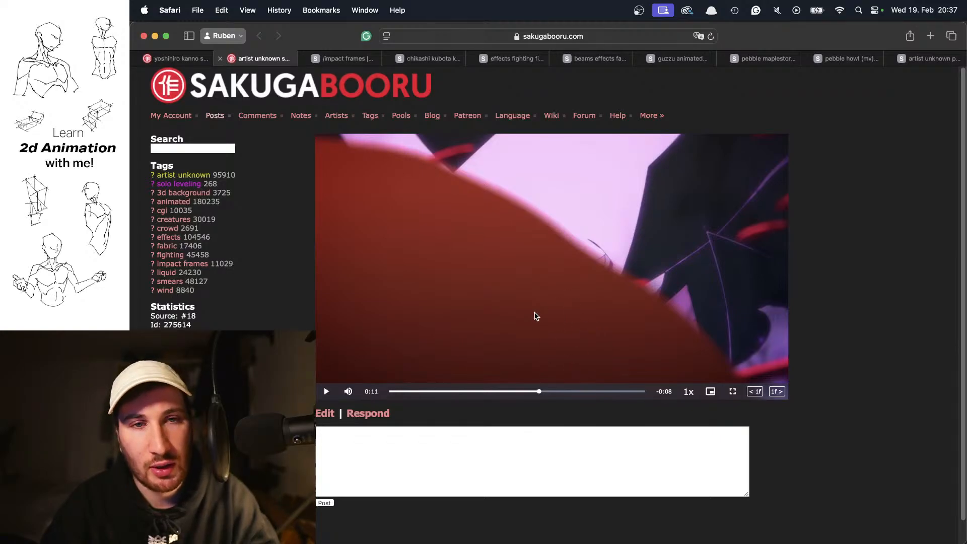
{"action": "left_click", "coordinate": [536, 316]}
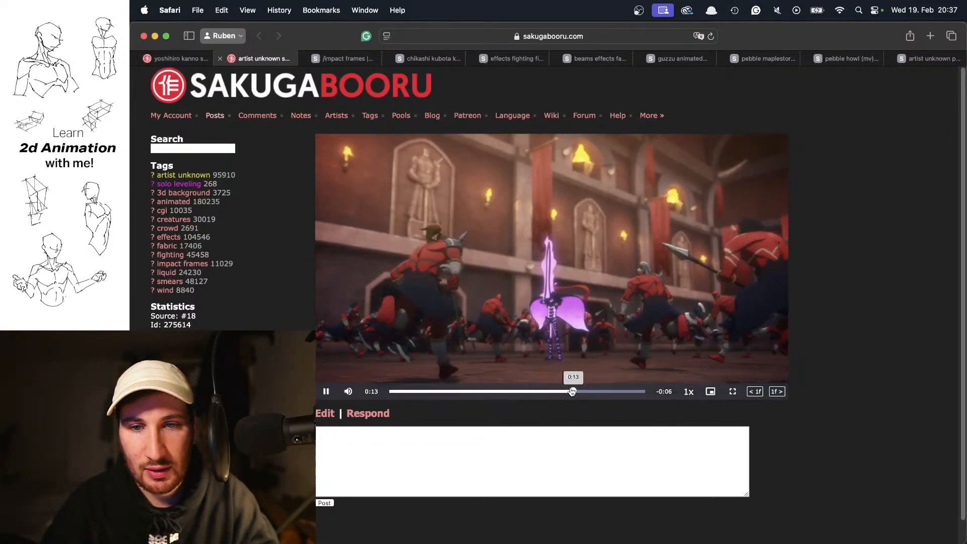
- Replay the hall shot with the purple figure repeatedly from 0:13 and pause it at 0:14
{"action": "left_click", "coordinate": [572, 391]}
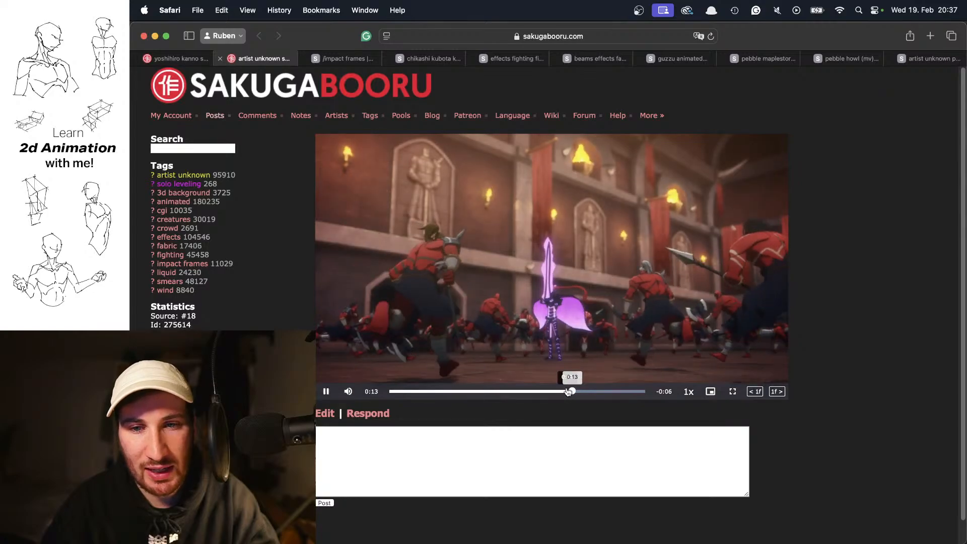
{"action": "left_click", "coordinate": [568, 392]}
{"action": "left_click", "coordinate": [568, 391]}
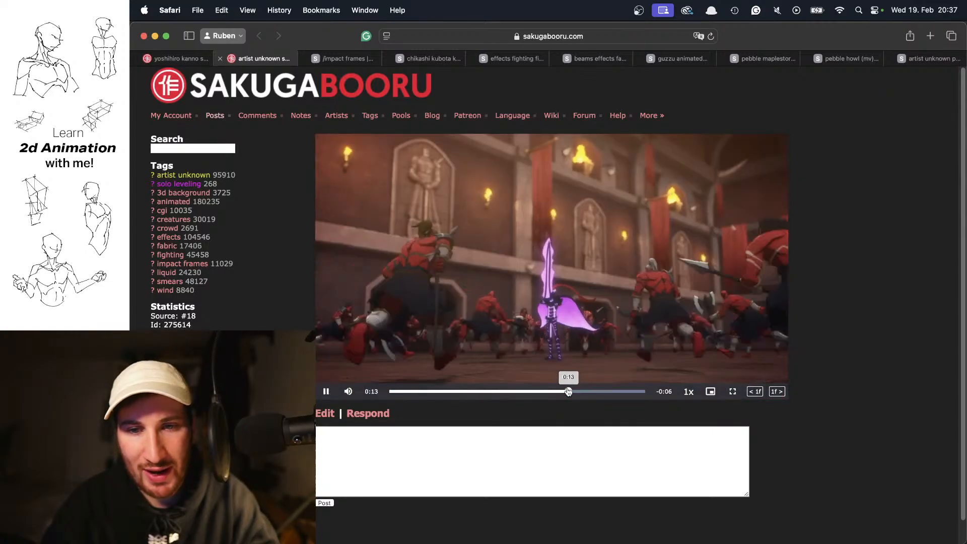
{"action": "left_click", "coordinate": [568, 392]}
{"action": "left_click", "coordinate": [568, 392]}
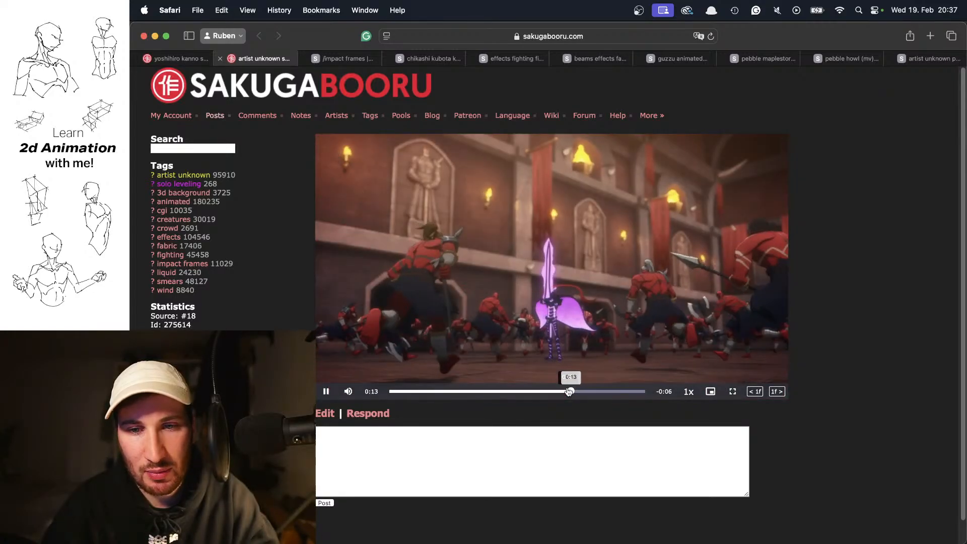
{"action": "left_click", "coordinate": [568, 392]}
{"action": "left_click", "coordinate": [568, 391]}
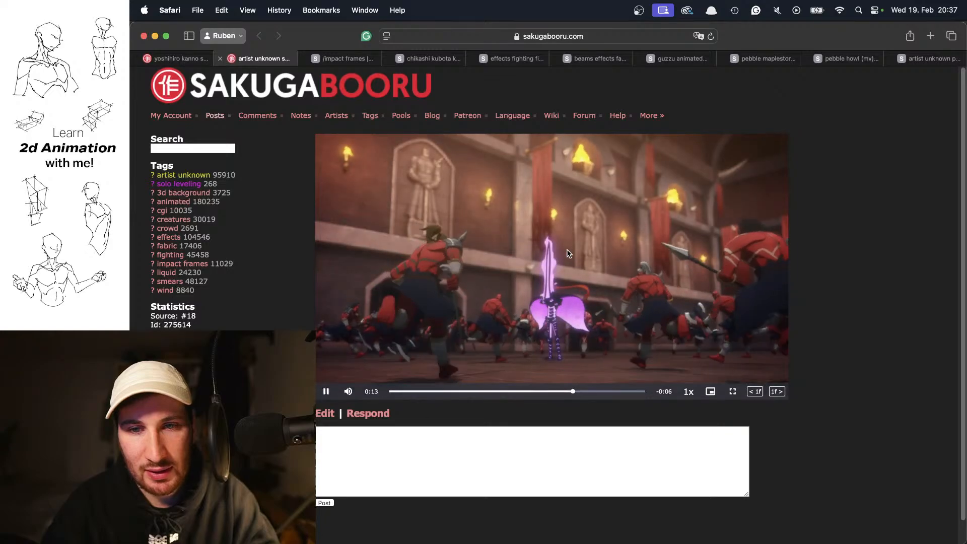
{"action": "left_click", "coordinate": [564, 301]}
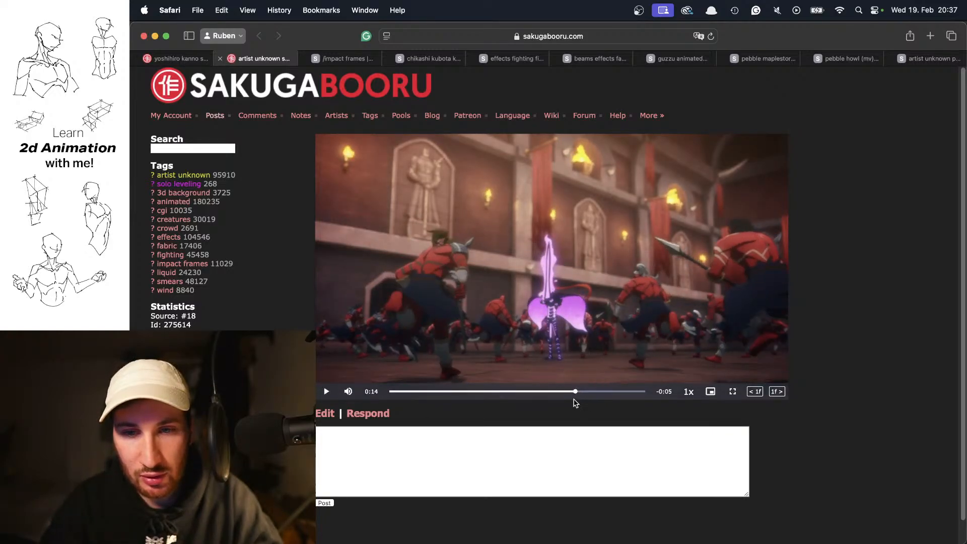
- Play the hall shot in short bursts up to the pink blood splash at 0:14
{"action": "left_click", "coordinate": [590, 326]}
{"action": "left_click", "coordinate": [590, 325]}
{"action": "left_click", "coordinate": [589, 326]}
{"action": "left_click", "coordinate": [589, 325]}
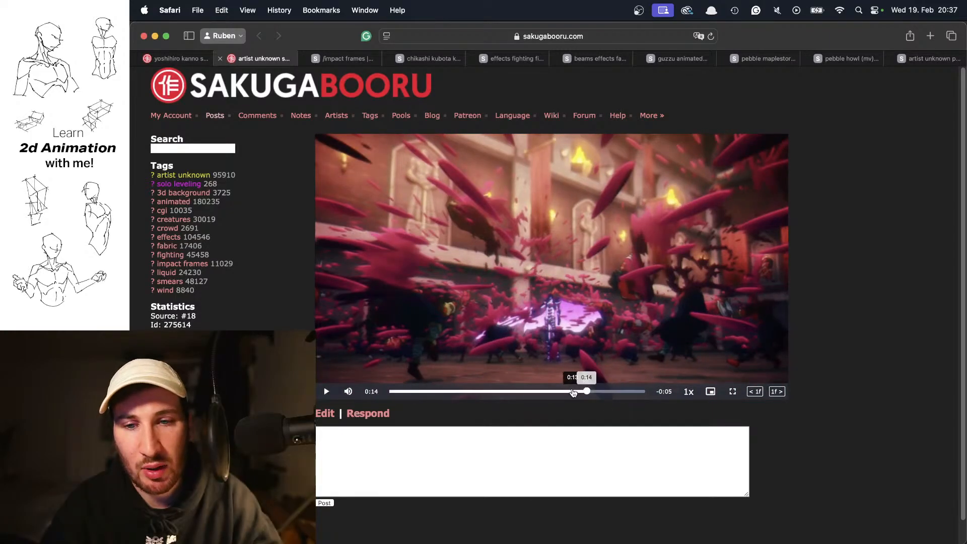
- Go back to the hall shot at 0:13 and advance frame by frame to the black impact frame with white slashes at 0:14
{"action": "left_click", "coordinate": [563, 391]}
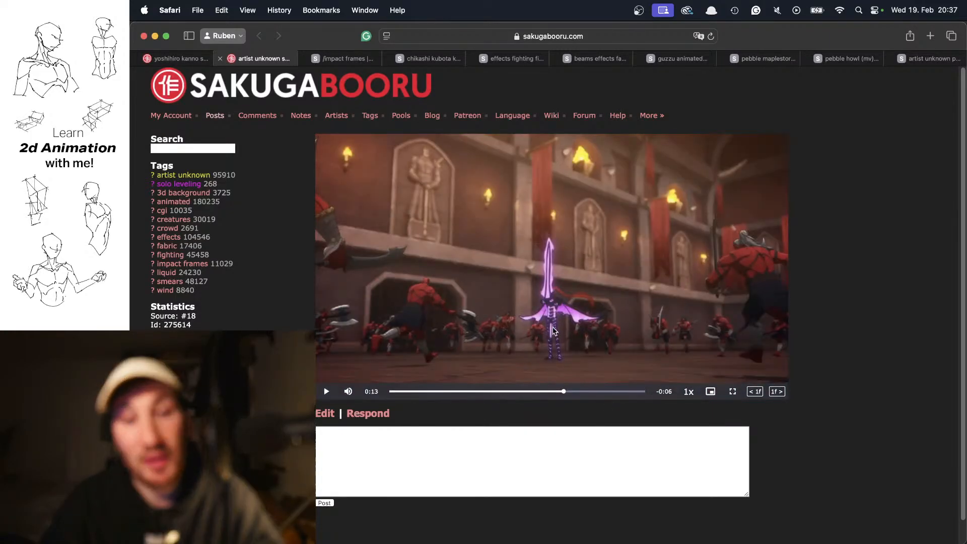
{"action": "left_click", "coordinate": [776, 397]}
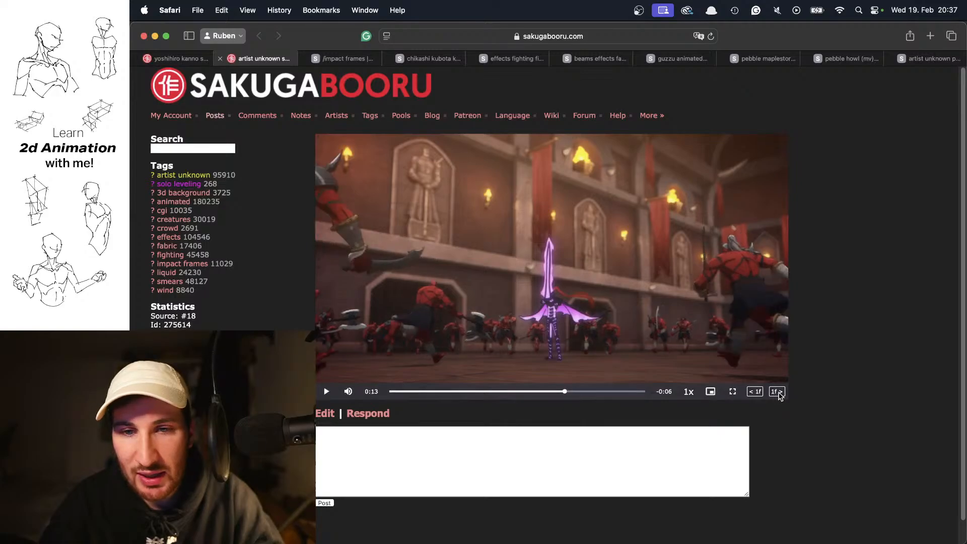
{"action": "left_click", "coordinate": [777, 396]}
{"action": "left_click", "coordinate": [777, 397]}
{"action": "left_click", "coordinate": [777, 397]}
{"action": "left_click", "coordinate": [778, 396]}
{"action": "left_click", "coordinate": [779, 396]}
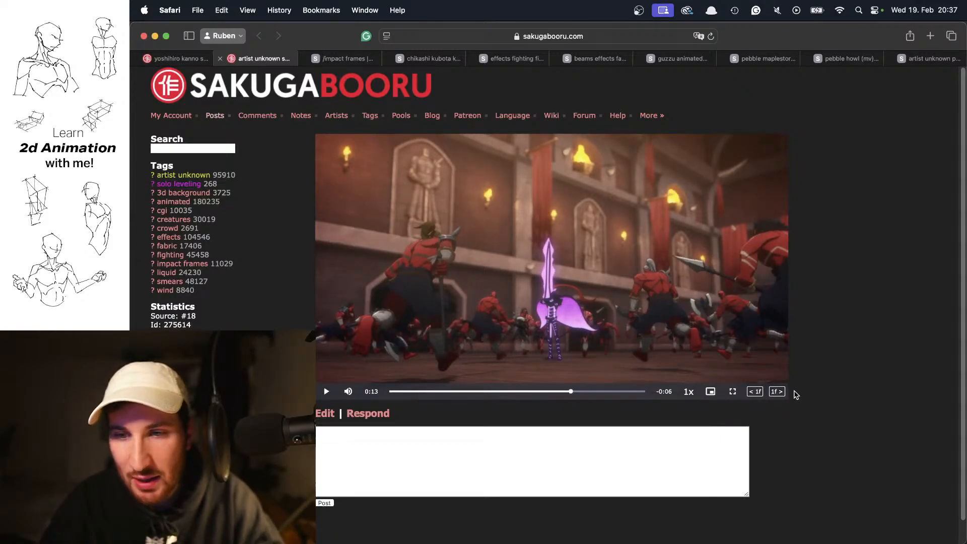
{"action": "left_click", "coordinate": [779, 396]}
{"action": "left_click", "coordinate": [779, 396]}
{"action": "left_click", "coordinate": [779, 396]}
{"action": "left_click", "coordinate": [779, 396]}
{"action": "left_click", "coordinate": [780, 396]}
{"action": "left_click", "coordinate": [780, 396]}
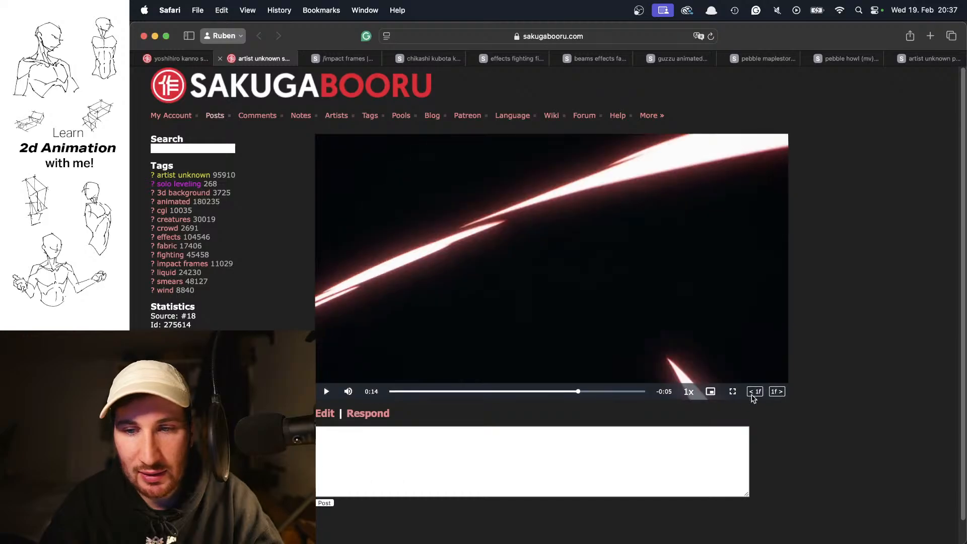
- Step back and forth through the white slash impact frames at 0:14 and continue to the red and white impact frame
{"action": "left_click", "coordinate": [754, 396]}
{"action": "left_click", "coordinate": [754, 397]}
{"action": "left_click", "coordinate": [777, 397]}
{"action": "left_click", "coordinate": [776, 397]}
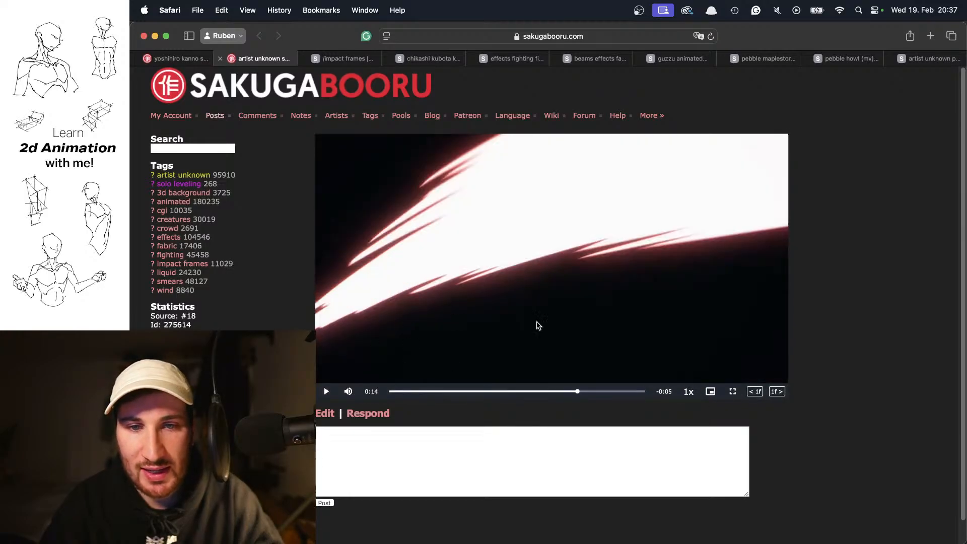
{"action": "left_click", "coordinate": [778, 397]}
{"action": "left_click", "coordinate": [778, 397]}
{"action": "left_click", "coordinate": [779, 397]}
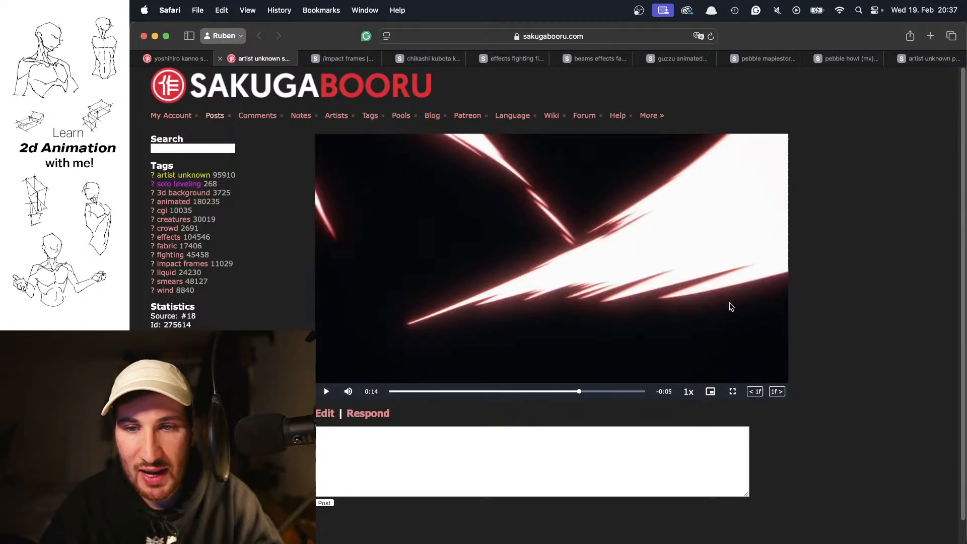
{"action": "left_click", "coordinate": [781, 393]}
{"action": "left_click", "coordinate": [780, 392]}
{"action": "left_click", "coordinate": [760, 397]}
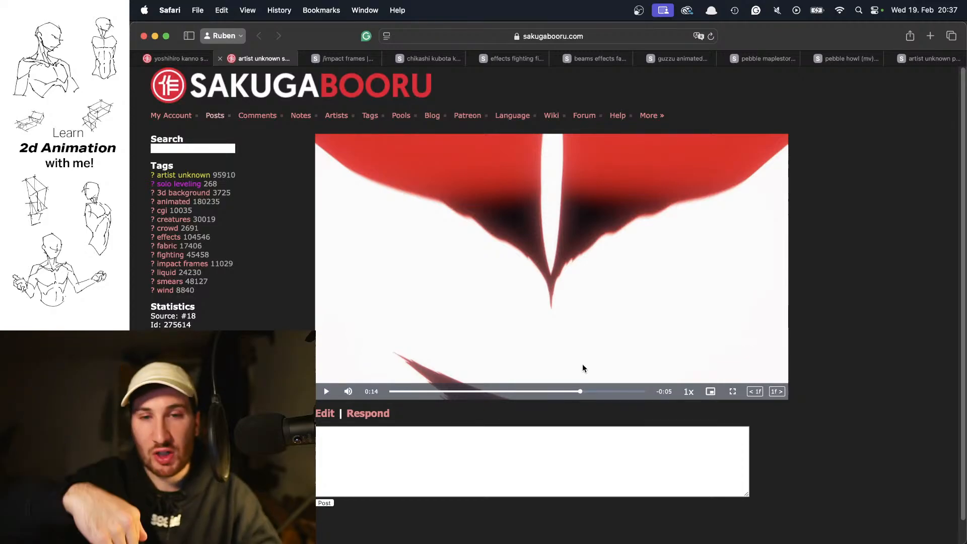
- Advance from the red and white impact frame to the pink blood burst in the hall at 0:14
{"action": "left_click", "coordinate": [776, 392]}
{"action": "left_click", "coordinate": [776, 392]}
{"action": "left_click", "coordinate": [776, 392]}
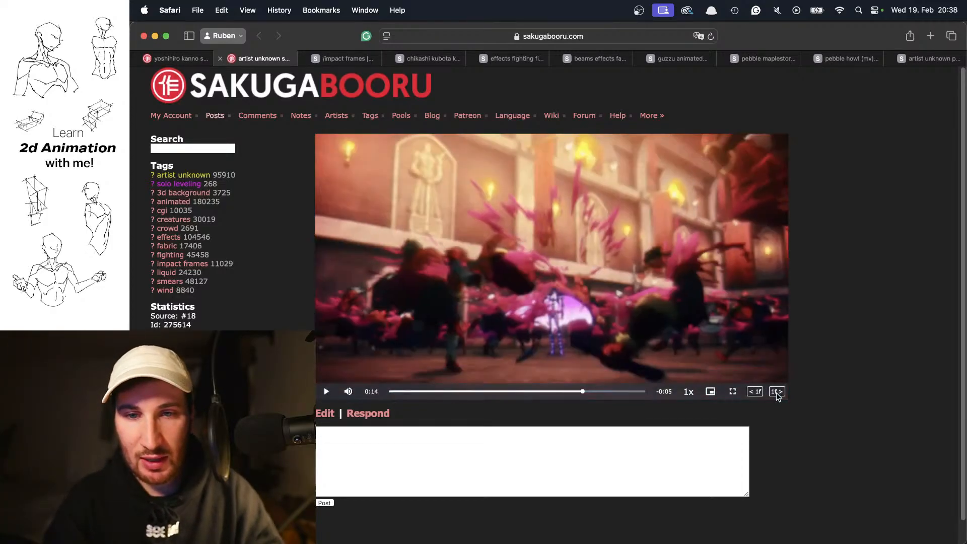
{"action": "left_click", "coordinate": [777, 393]}
{"action": "left_click", "coordinate": [777, 393]}
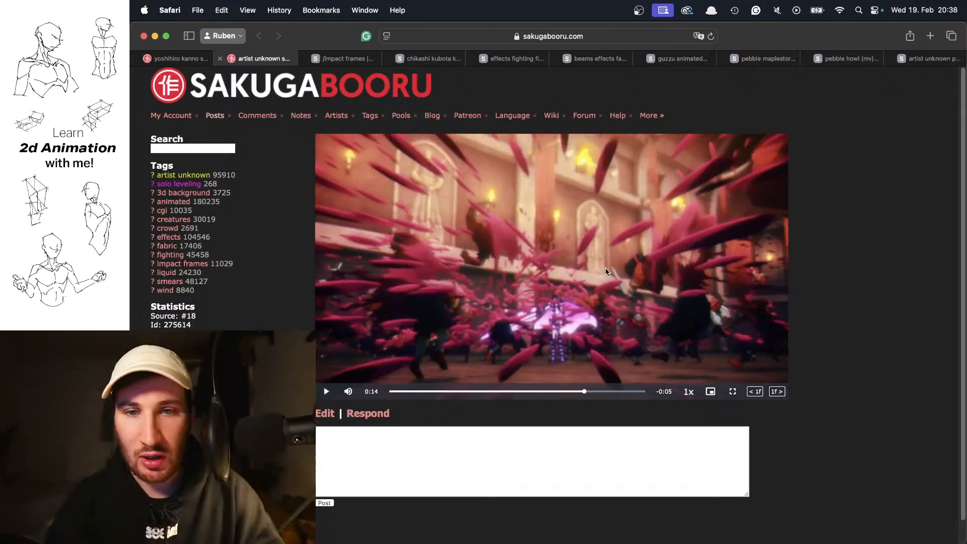
- Play on to the fanged face close-up at 0:15 and go back to 0:12
{"action": "left_click", "coordinate": [605, 267]}
{"action": "left_click", "coordinate": [609, 274]}
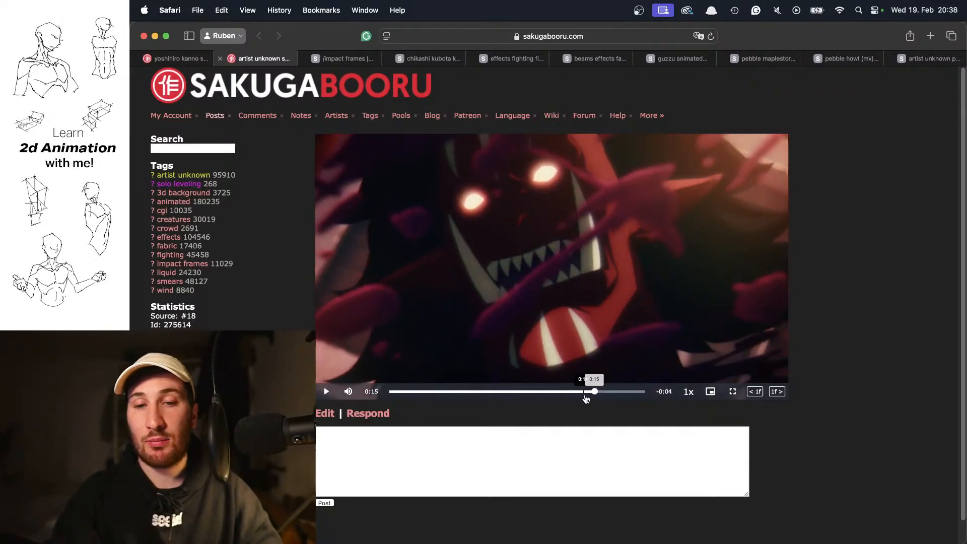
{"action": "left_click_drag", "start_coordinate": [586, 398], "coordinate": [555, 396]}
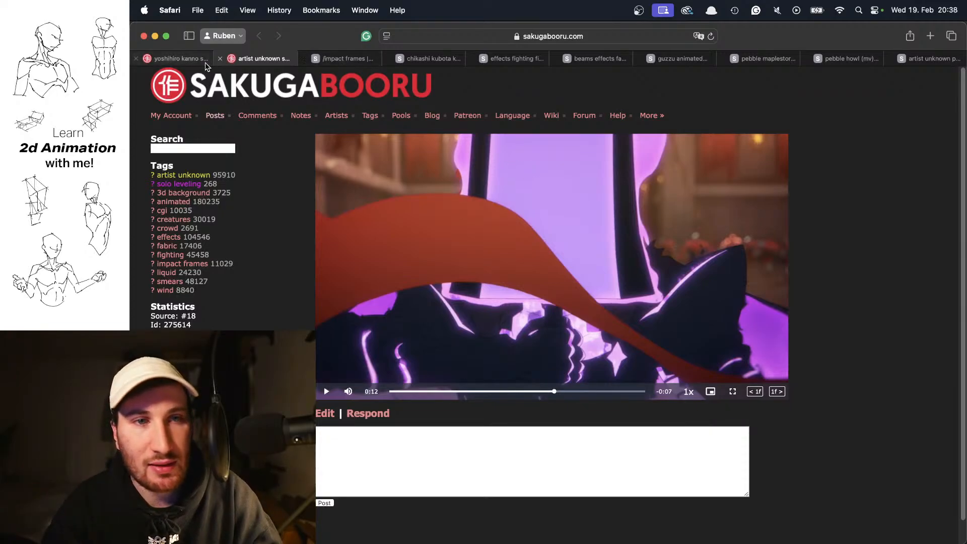
- Switch to the SLANM sketch sheet and examine its rough black brushwork and red-on-black impact drawings
{"action": "left_click", "coordinate": [189, 60]}
{"action": "scroll", "coordinate": [653, 371], "scroll_direction": "down", "scroll_amount": 3}
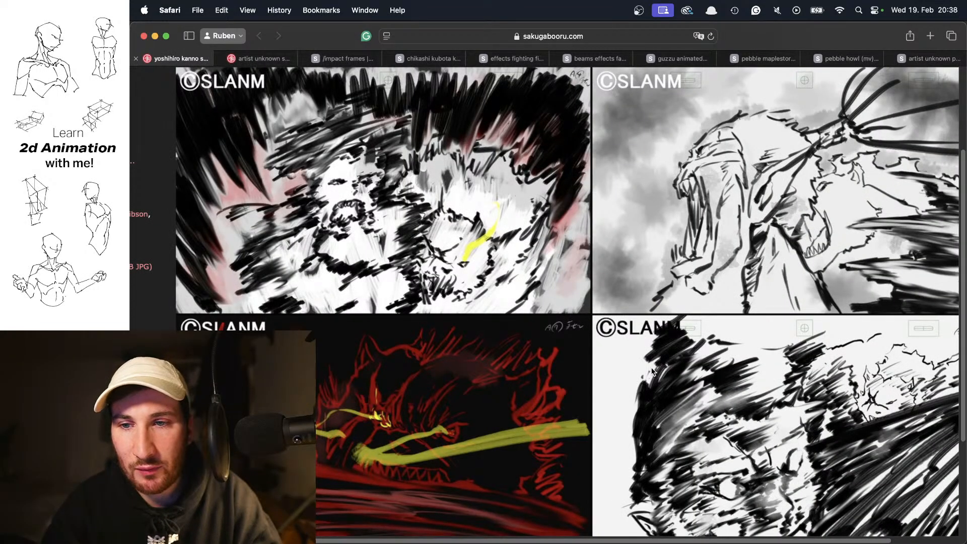
{"action": "scroll", "coordinate": [653, 372], "scroll_direction": "up", "scroll_amount": 2}
{"action": "scroll", "coordinate": [620, 338], "scroll_direction": "right", "scroll_amount": 2}
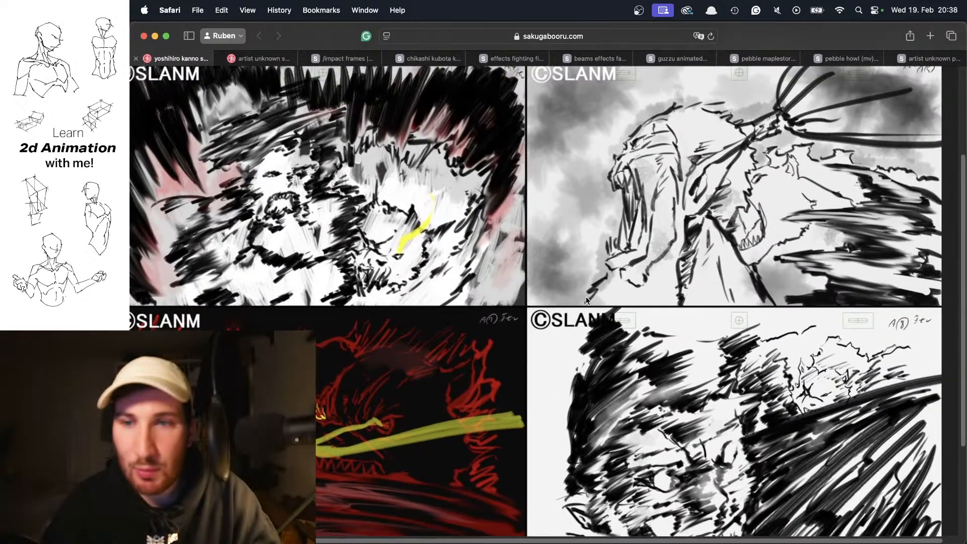
{"action": "scroll", "coordinate": [600, 313], "scroll_direction": "down", "scroll_amount": 1}
- Return to the Solo Leveling clip and find the large white slash impact frame at 0:14
{"action": "left_click", "coordinate": [265, 58]}
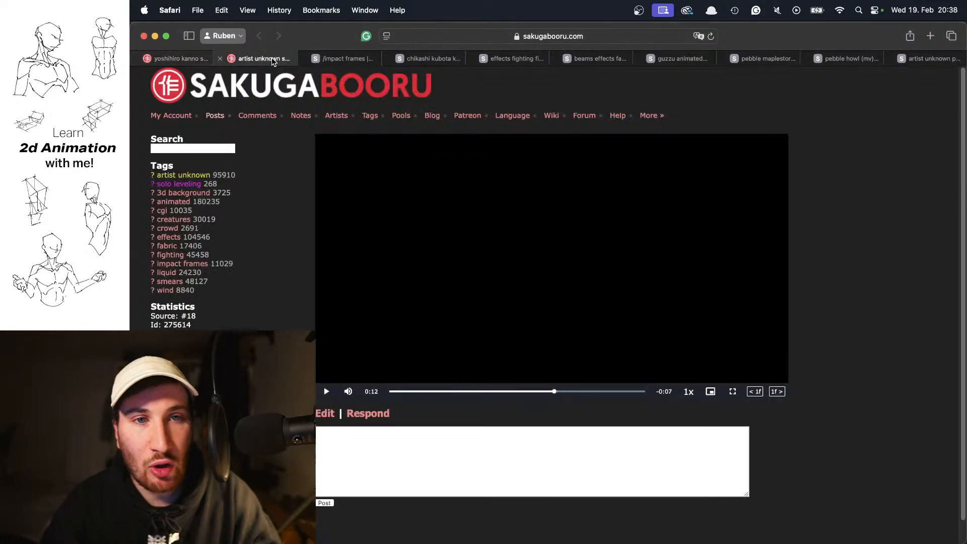
{"action": "left_click_drag", "start_coordinate": [540, 391], "coordinate": [577, 392]}
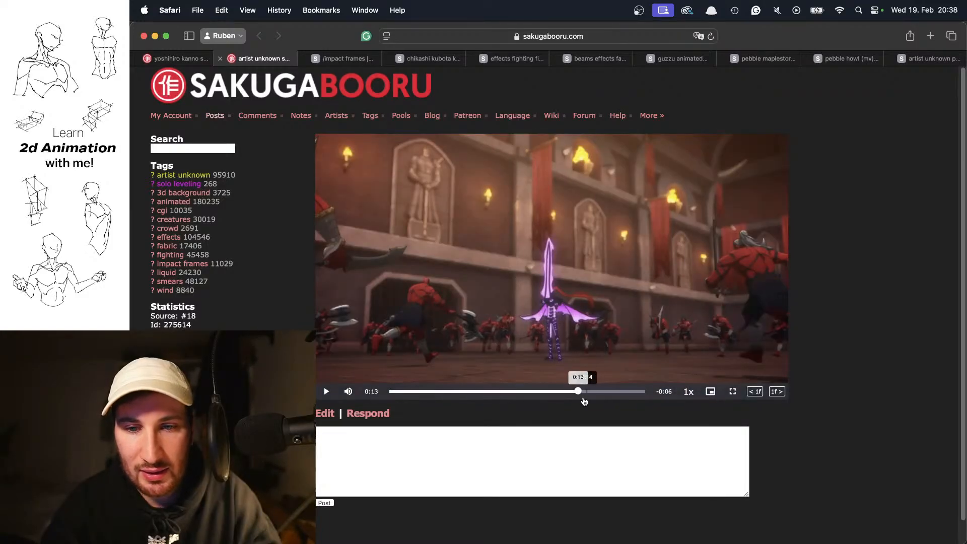
{"action": "left_click", "coordinate": [577, 393]}
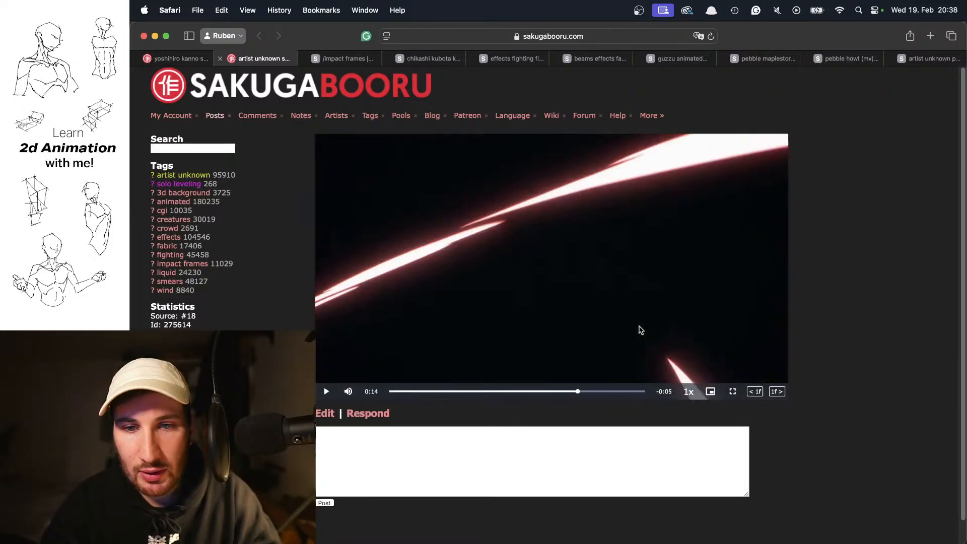
{"action": "left_click", "coordinate": [762, 394]}
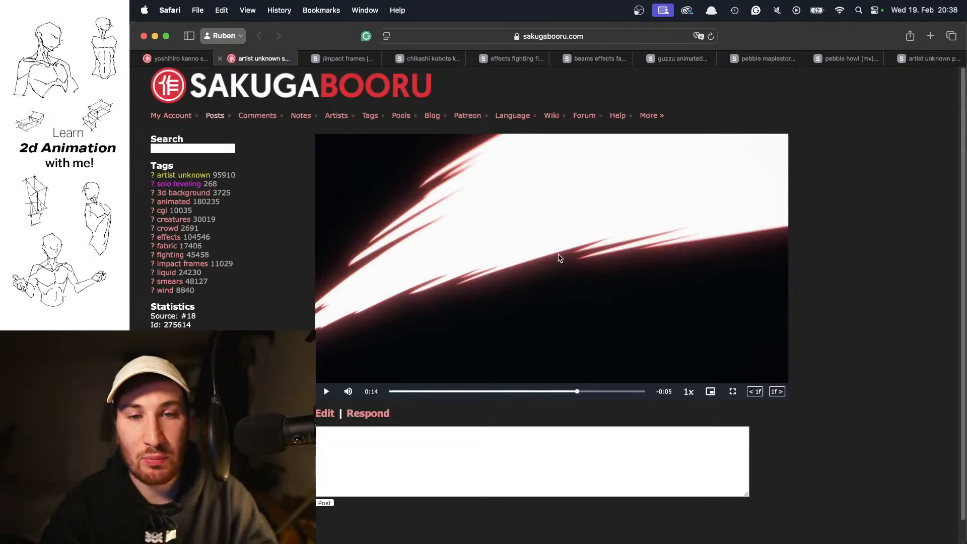
- Return to the SLANM sketch sheet for another look and switch to Clip Studio Paint
{"action": "left_click", "coordinate": [181, 58]}
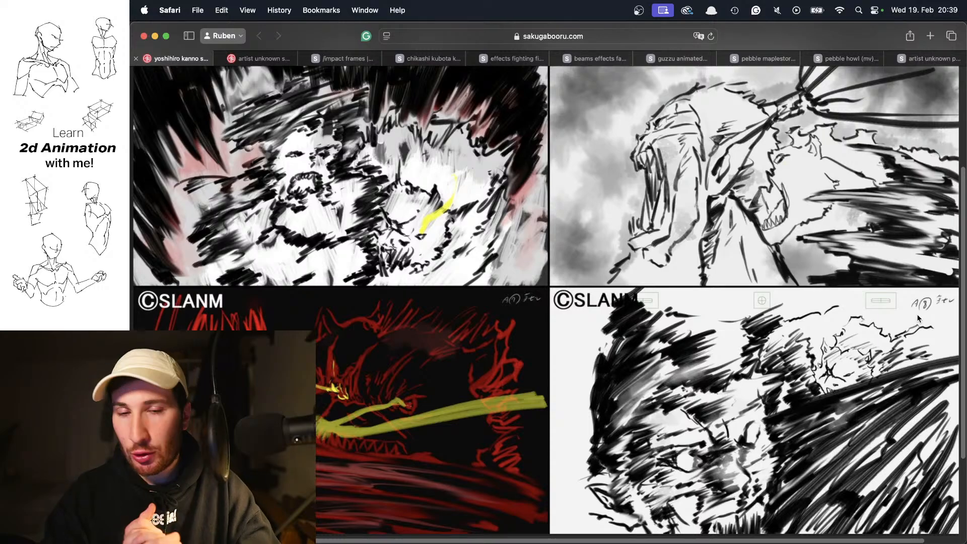
{"action": "key", "text": "super+Tab"}
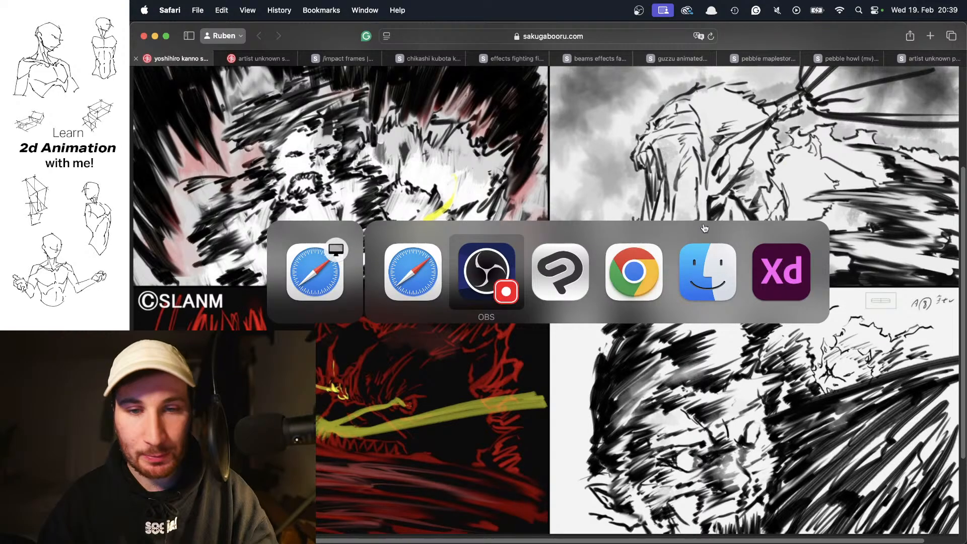
{"action": "left_click", "coordinate": [585, 269]}
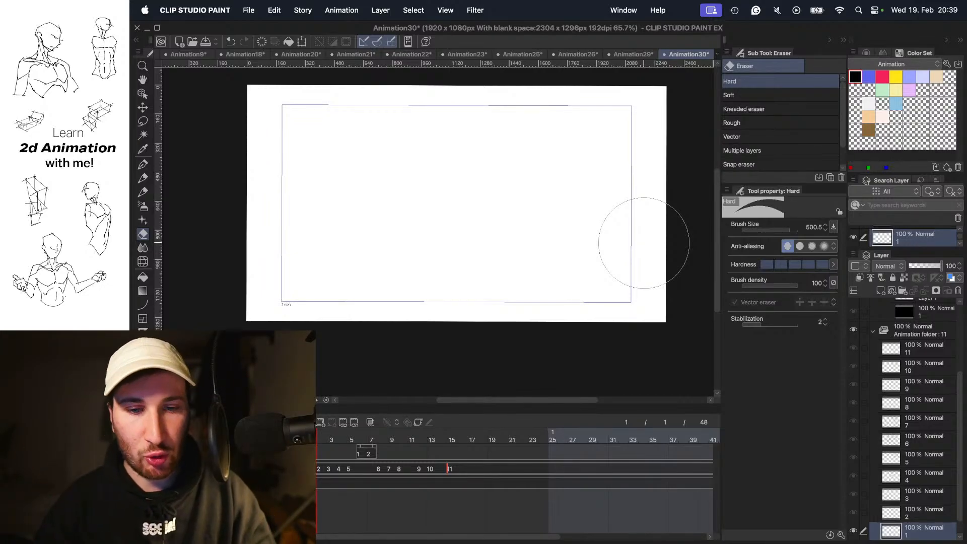
- Check the opening frames of Animation30 and play the impact sequence from frame 1
{"action": "key", "text": "Right"}
{"action": "key", "text": "Right"}
{"action": "key", "text": "Right"}
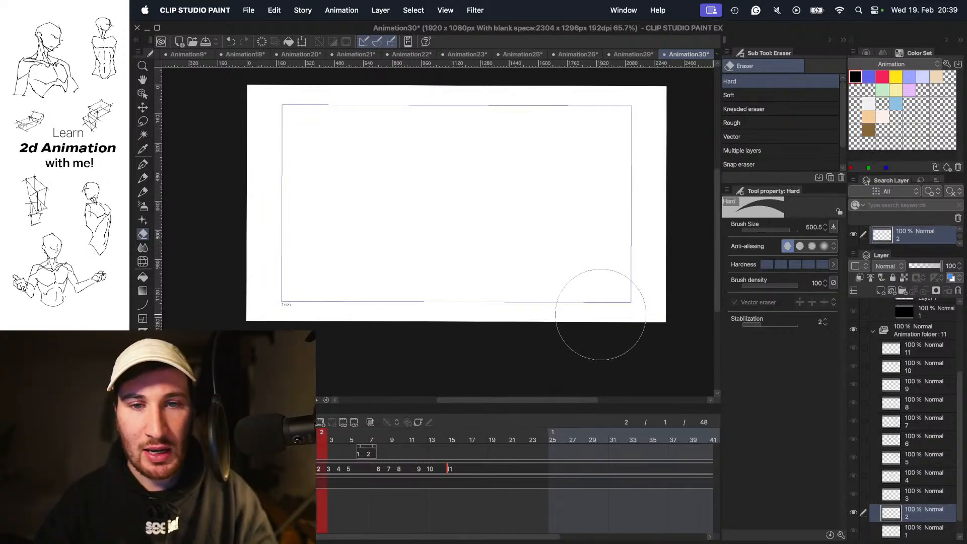
{"action": "key", "text": "Left"}
{"action": "key", "text": "Left"}
{"action": "key", "text": "Left"}
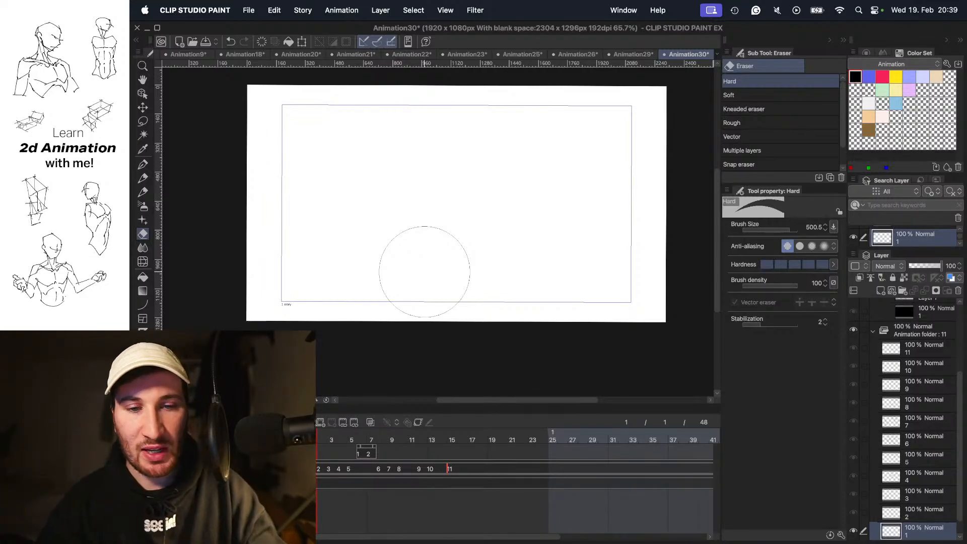
{"action": "key", "text": "space"}
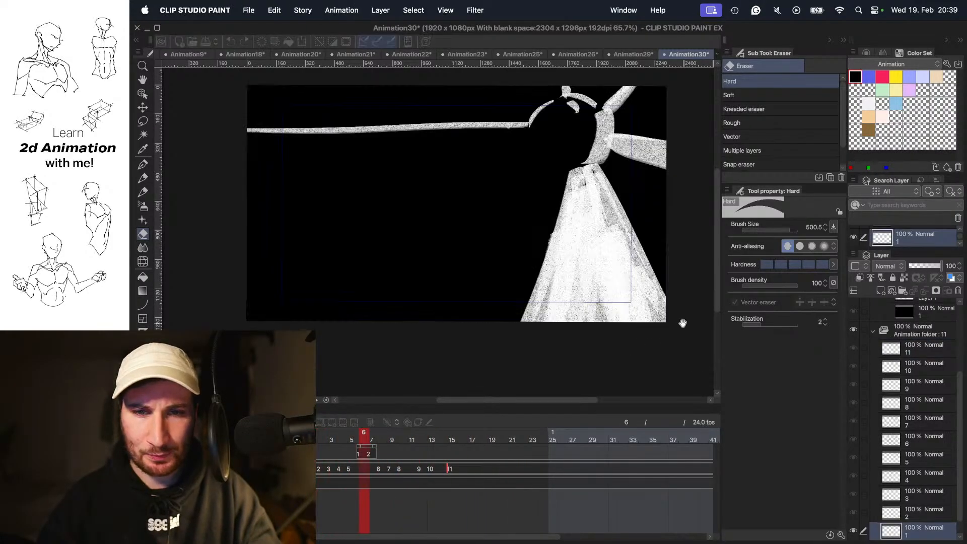
{"action": "key", "text": "space"}
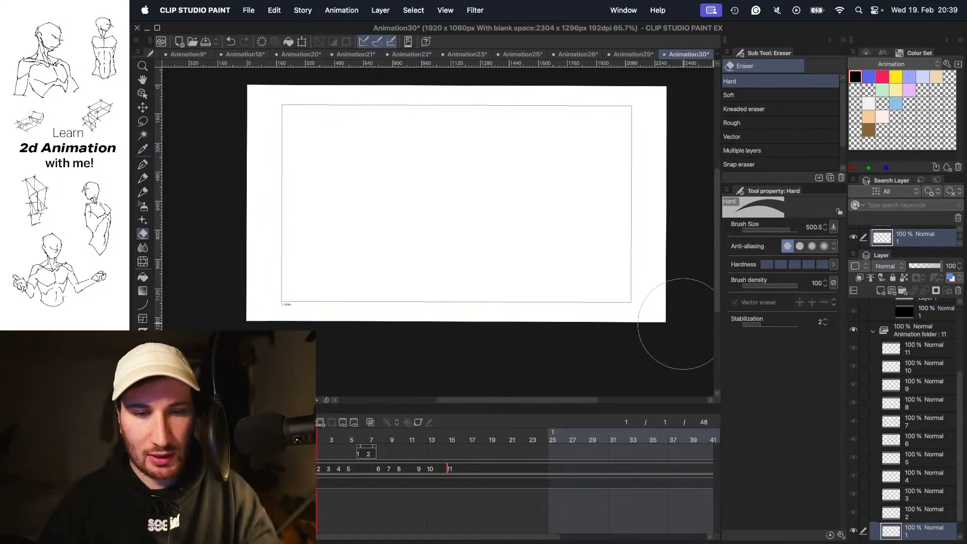
- Step back and forth through frames 1 to 5 to compare the slash drawings on frames 3 and 4 with the circle on frame 5
{"action": "key", "text": "Right"}
{"action": "key", "text": "Right"}
{"action": "key", "text": "Right"}
{"action": "key", "text": "Right"}
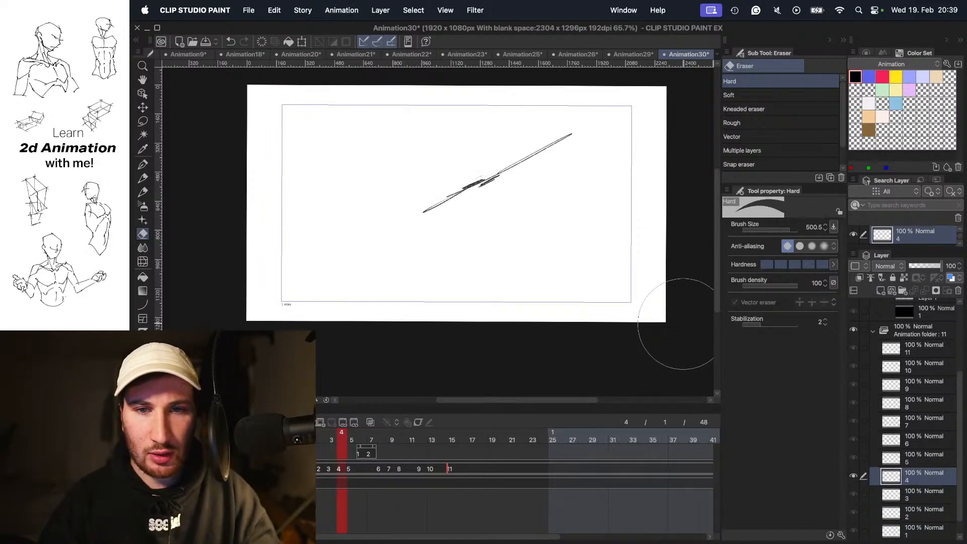
{"action": "key", "text": "Left"}
{"action": "key", "text": "Left"}
{"action": "key", "text": "Left"}
{"action": "key", "text": "Right"}
{"action": "key", "text": "Right"}
{"action": "key", "text": "Right"}
{"action": "key", "text": "Left"}
{"action": "key", "text": "Left"}
{"action": "key", "text": "Left"}
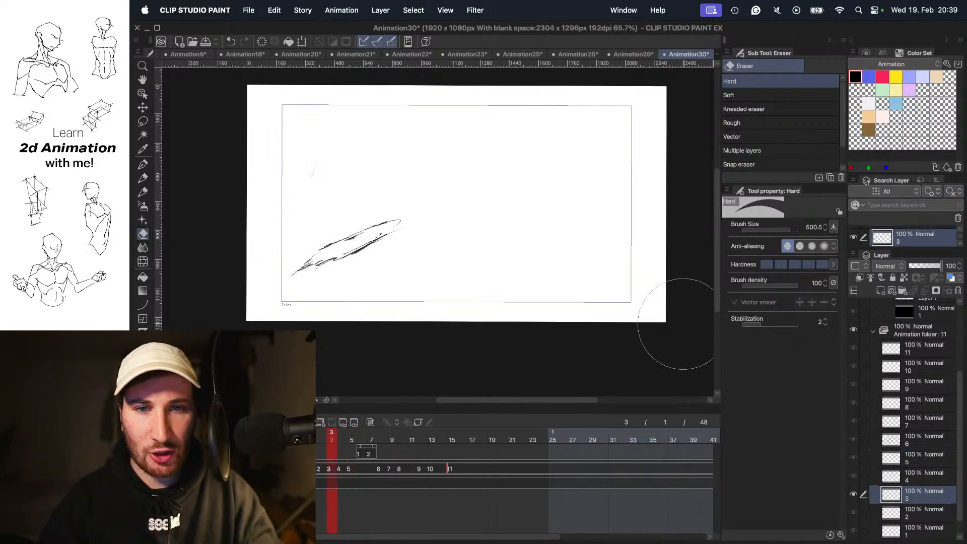
{"action": "key", "text": "Right"}
{"action": "key", "text": "Right"}
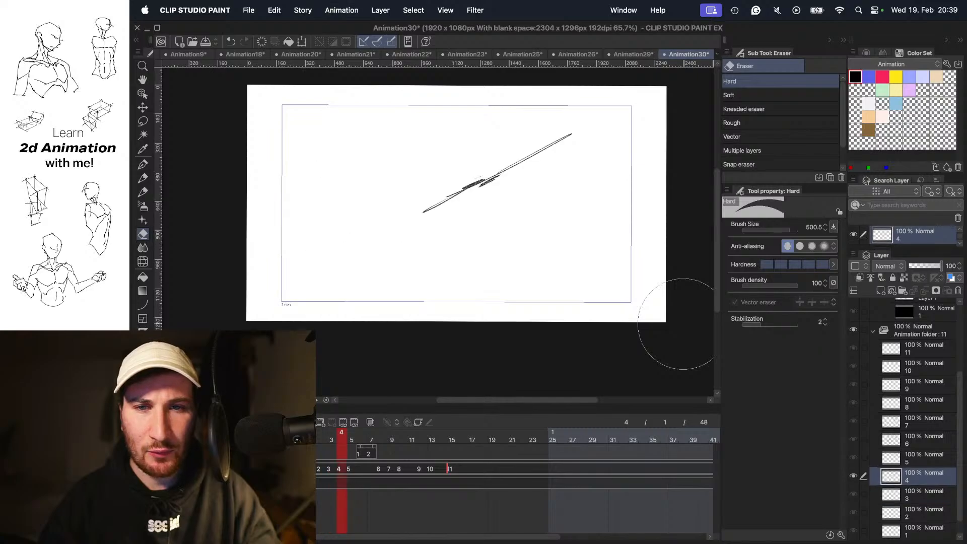
{"action": "key", "text": "Right"}
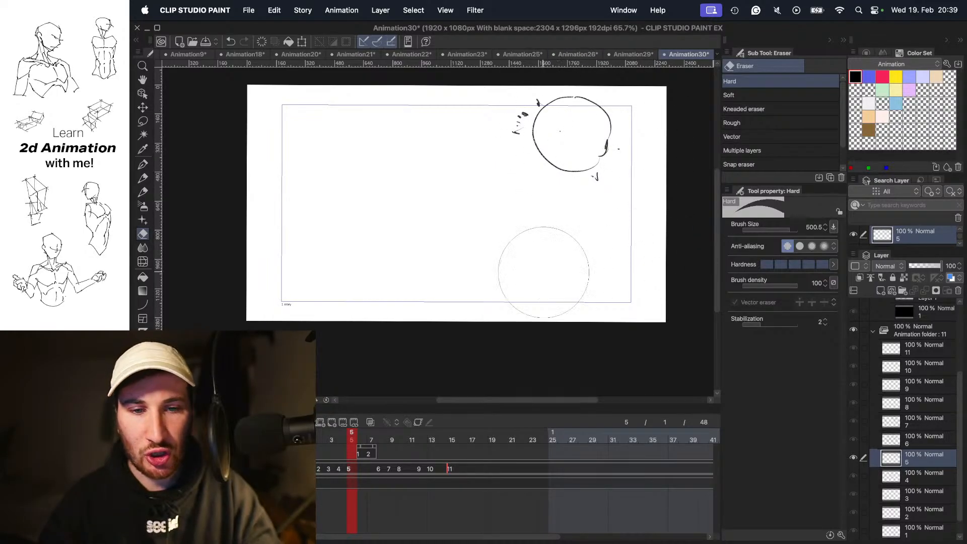
- Scrub between frames 5, 6 and 7 to compare the line drawing with the black and white impact frames
{"action": "key", "text": "Right"}
{"action": "key", "text": "Left"}
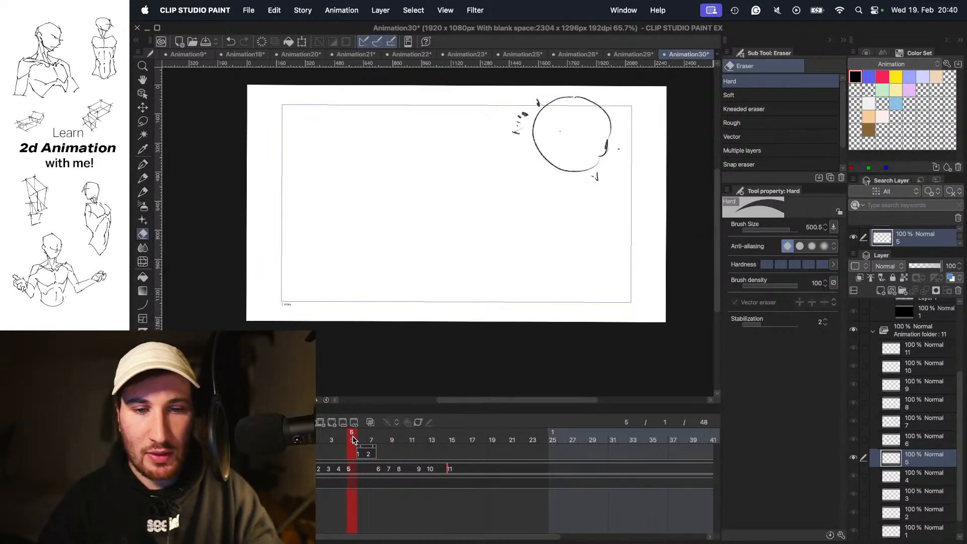
{"action": "mouse_move", "coordinate": [352, 437]}
{"action": "left_mouse_down"}
{"action": "mouse_move", "coordinate": [362, 440]}
{"action": "mouse_move", "coordinate": [340, 433]}
{"action": "mouse_move", "coordinate": [363, 435]}
{"action": "left_mouse_up"}
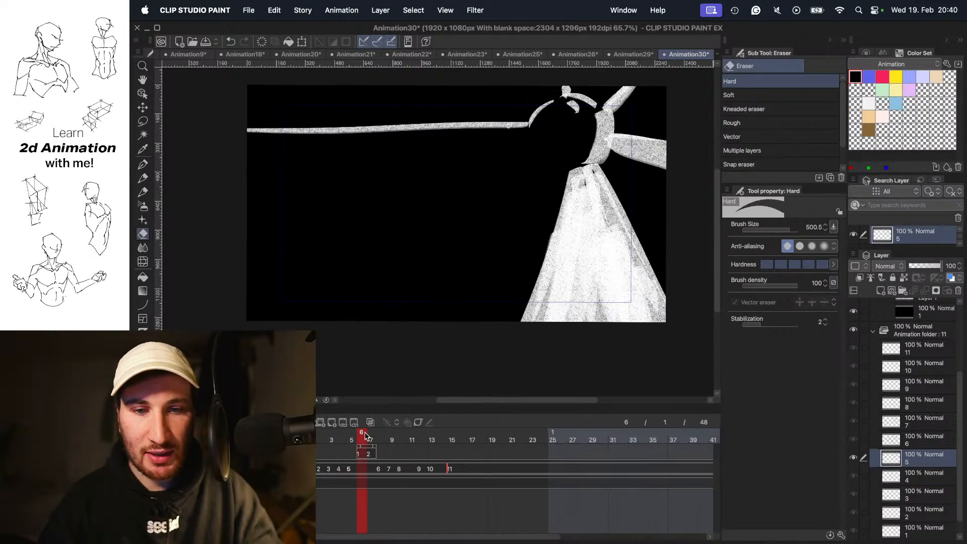
{"action": "left_click_drag", "start_coordinate": [366, 436], "coordinate": [373, 437]}
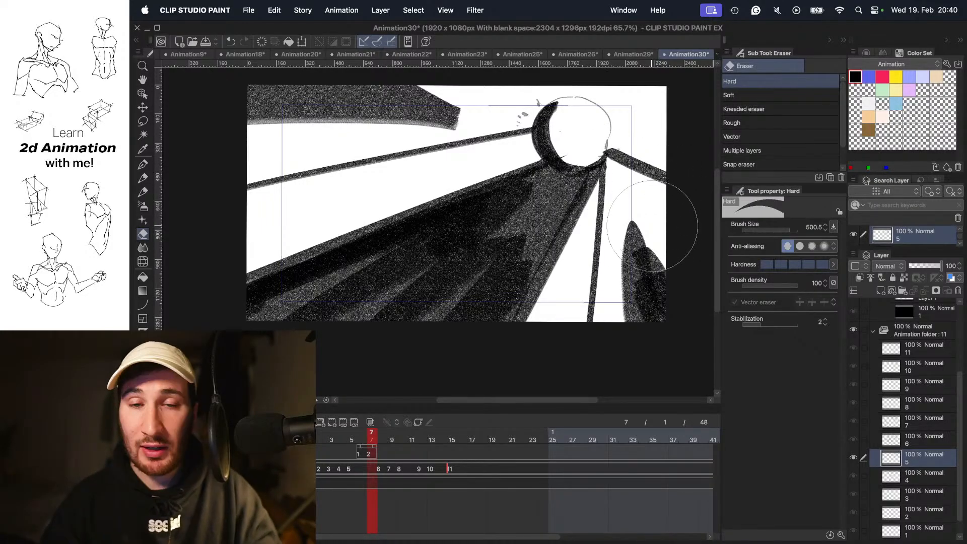
{"action": "mouse_move", "coordinate": [372, 435]}
{"action": "left_mouse_down"}
{"action": "mouse_move", "coordinate": [353, 436]}
{"action": "mouse_move", "coordinate": [373, 436]}
{"action": "mouse_move", "coordinate": [363, 428]}
{"action": "left_mouse_up"}
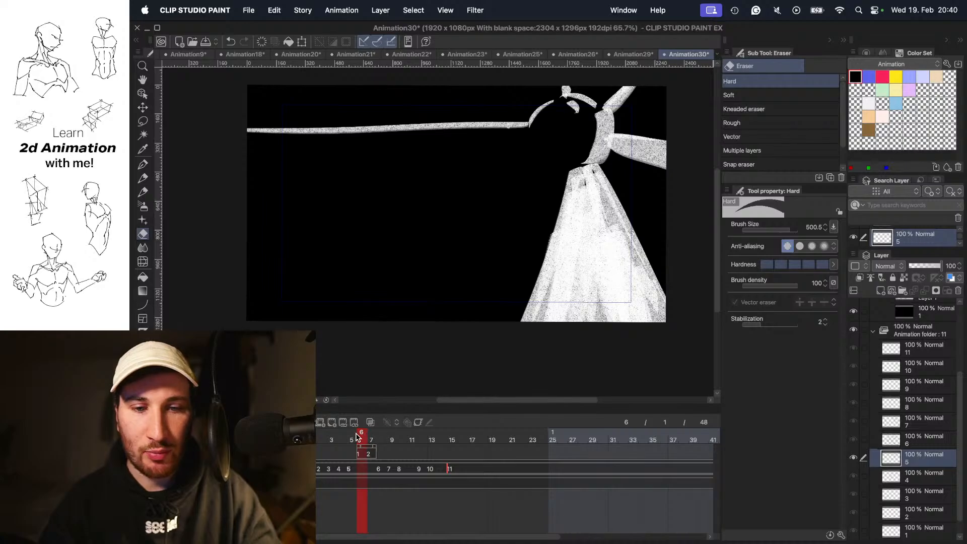
- Scrub back to the start of the timeline and replay the impact sequence
{"action": "left_click_drag", "start_coordinate": [357, 436], "coordinate": [320, 446]}
{"action": "key", "text": "space"}
{"action": "key", "text": "space"}
{"action": "key", "text": "Left"}
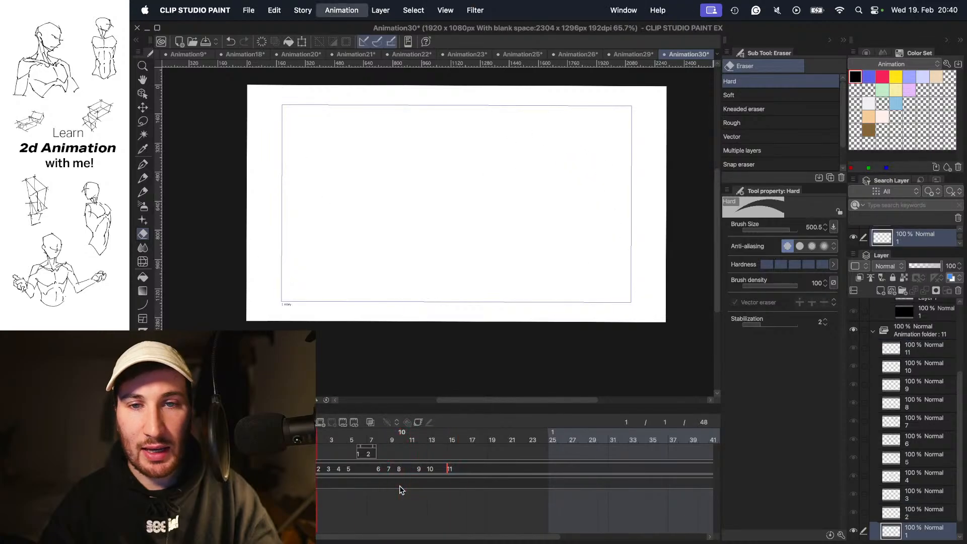
- Step forward frame by frame from frame 1 to examine how the drawings lead into and out of the impact
{"action": "key", "text": "Right"}
{"action": "key", "text": "Right"}
{"action": "key", "text": "Right"}
{"action": "key", "text": "Right"}
{"action": "key", "text": "Right"}
{"action": "key", "text": "Right"}
{"action": "key", "text": "Right"}
{"action": "key", "text": "Right"}
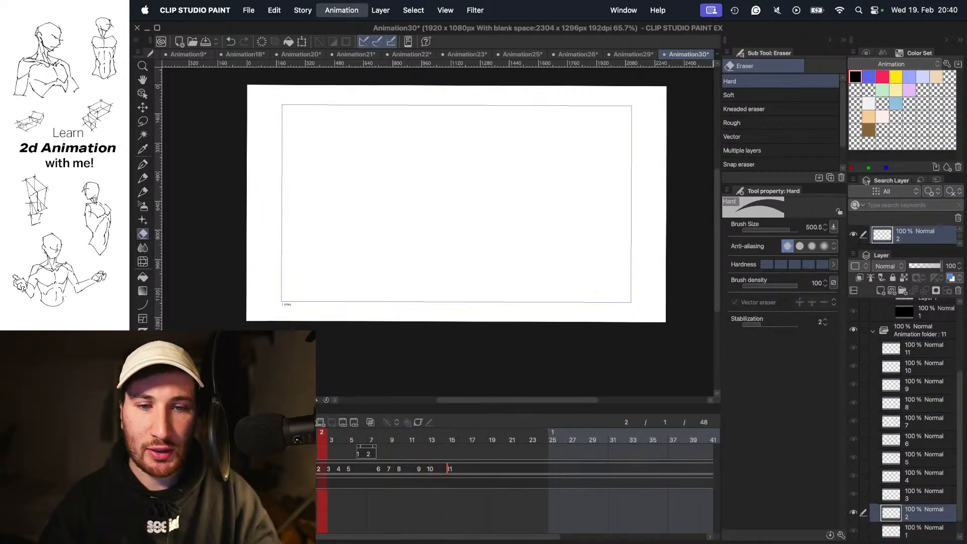
- Go to frame 5 and step through the impact and aftermath drawings up to frame 13
{"action": "mouse_move", "coordinate": [359, 430]}
{"action": "left_mouse_down"}
{"action": "mouse_move", "coordinate": [379, 433]}
{"action": "mouse_move", "coordinate": [339, 434]}
{"action": "mouse_move", "coordinate": [397, 451]}
{"action": "mouse_move", "coordinate": [356, 454]}
{"action": "left_mouse_up"}
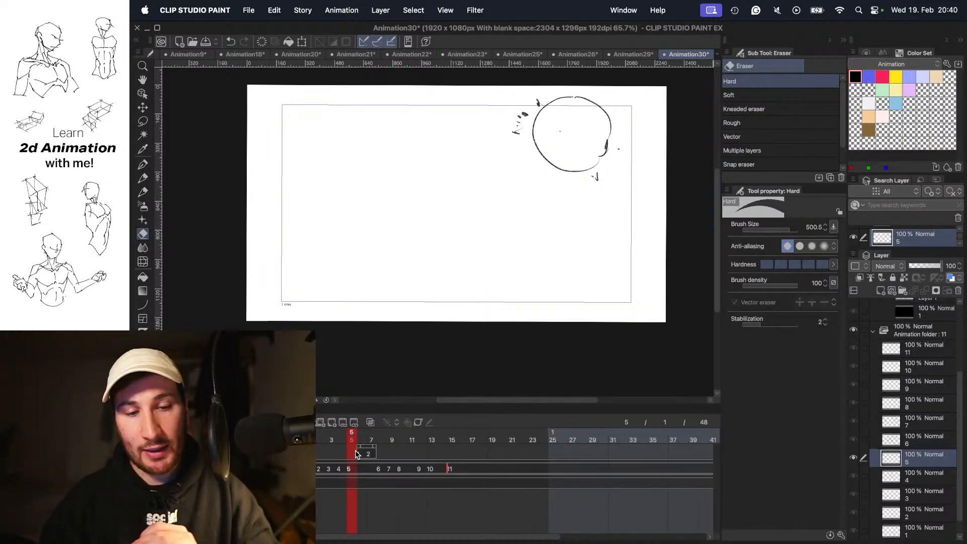
{"action": "key", "text": "Right"}
{"action": "key", "text": "Right"}
{"action": "key", "text": "Right"}
{"action": "key", "text": "Right"}
{"action": "key", "text": "Right"}
{"action": "key", "text": "Right"}
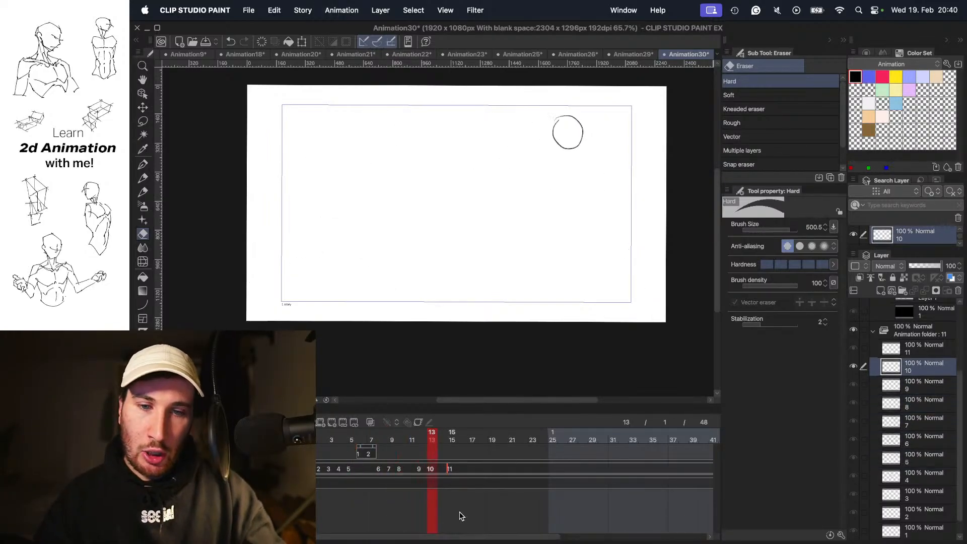
- Play the Animation30 sequence several times from the first frame to judge the impact's timing
{"action": "key", "text": "Home"}
{"action": "key", "text": "space"}
{"action": "key", "text": "Home"}
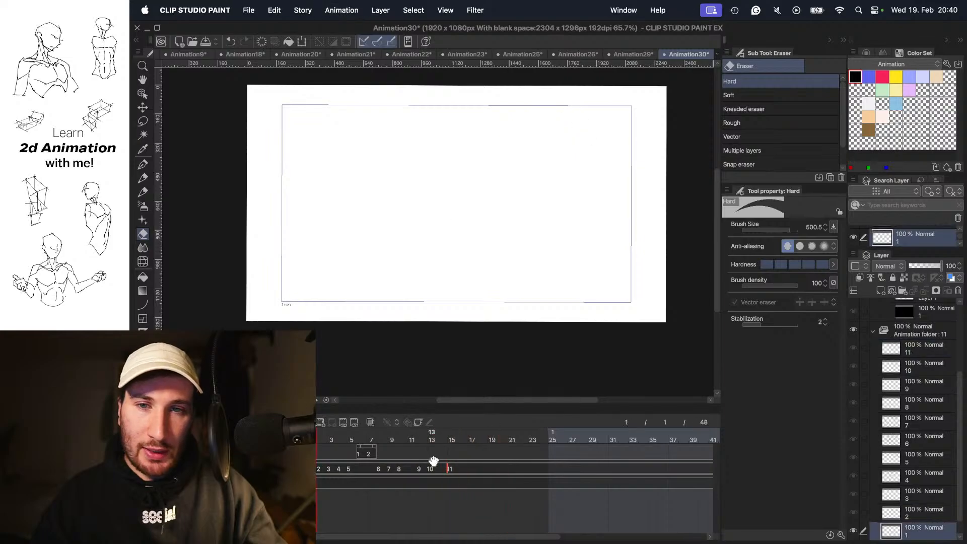
{"action": "key", "text": "space"}
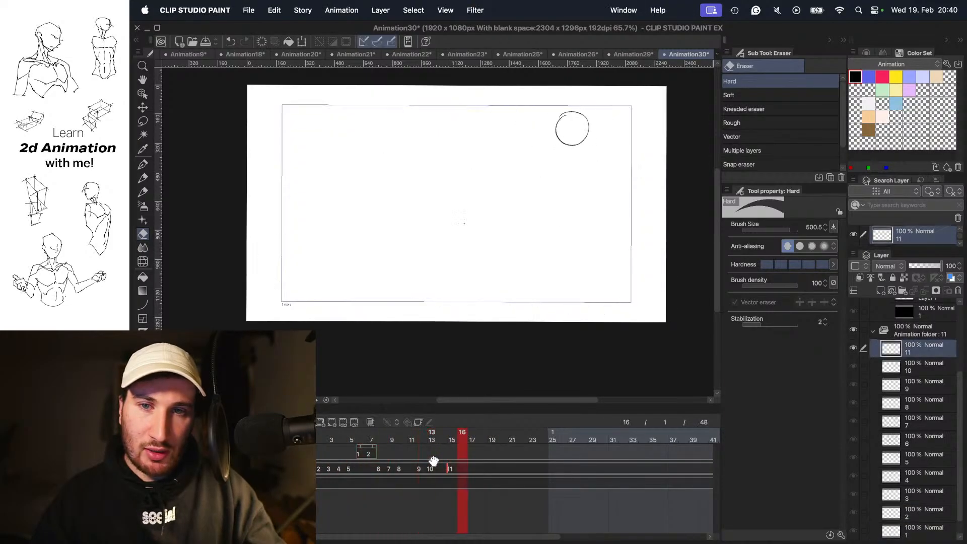
{"action": "key", "text": "space"}
{"action": "key", "text": "space"}
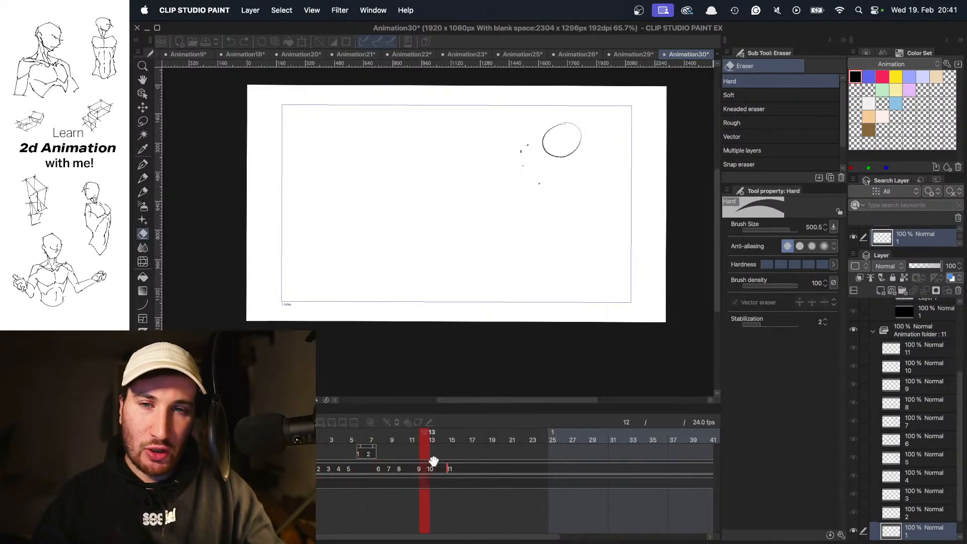
{"action": "key", "text": "space"}
{"action": "key", "text": "space"}
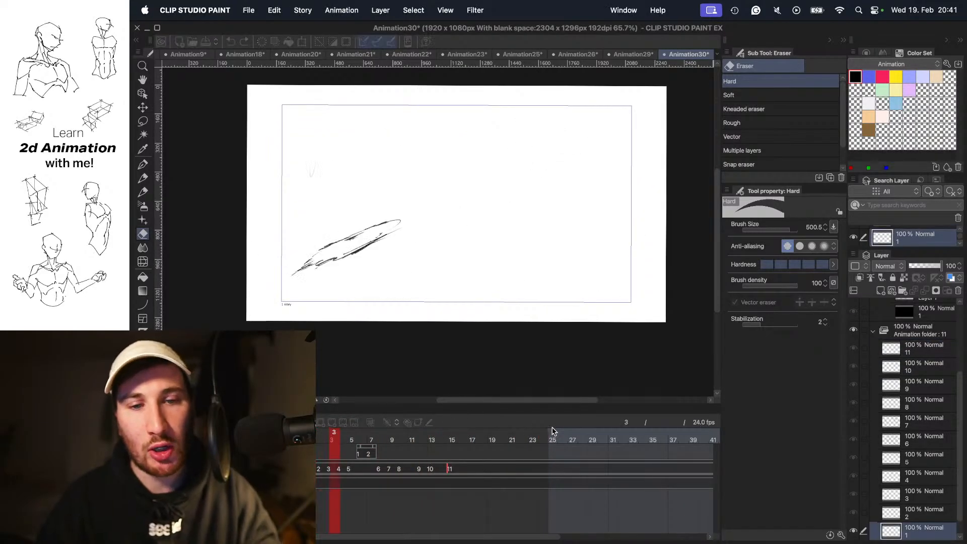
{"action": "key", "text": "space"}
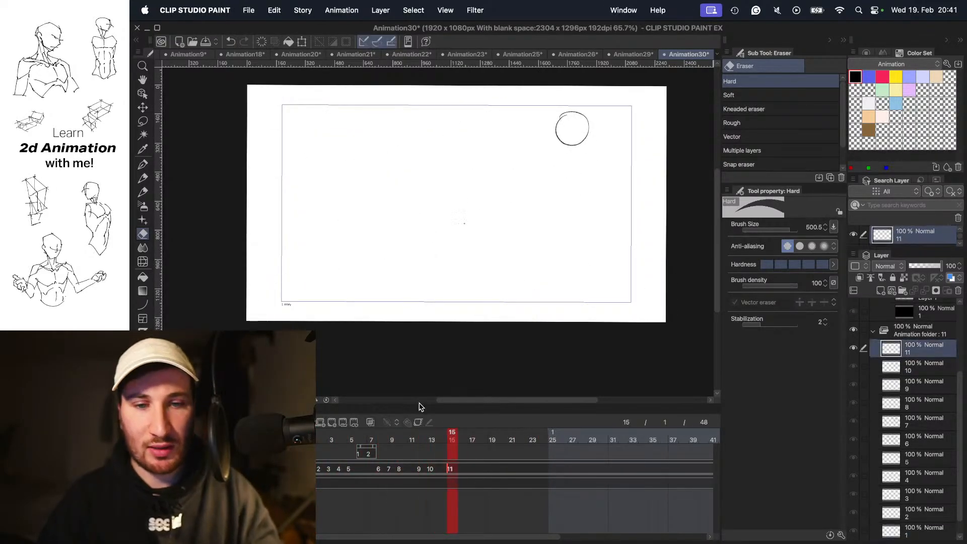
- Scrub back to frame 8 and step through the large shockwave drawings up to frame 10
{"action": "mouse_move", "coordinate": [410, 432]}
{"action": "left_mouse_down"}
{"action": "mouse_move", "coordinate": [333, 432]}
{"action": "mouse_move", "coordinate": [402, 436]}
{"action": "mouse_move", "coordinate": [352, 440]}
{"action": "mouse_move", "coordinate": [381, 437]}
{"action": "left_mouse_up"}
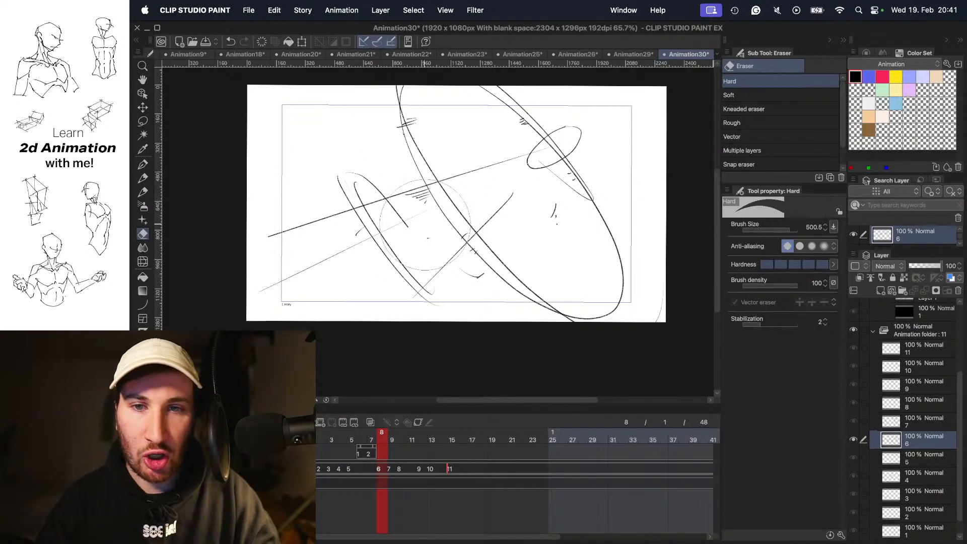
{"action": "key", "text": "Left"}
{"action": "key", "text": "Right"}
{"action": "key", "text": "Right"}
{"action": "key", "text": "Left"}
{"action": "key", "text": "Right"}
{"action": "key", "text": "Right"}
{"action": "key", "text": "Right"}
{"action": "key", "text": "Right"}
{"action": "key", "text": "Right"}
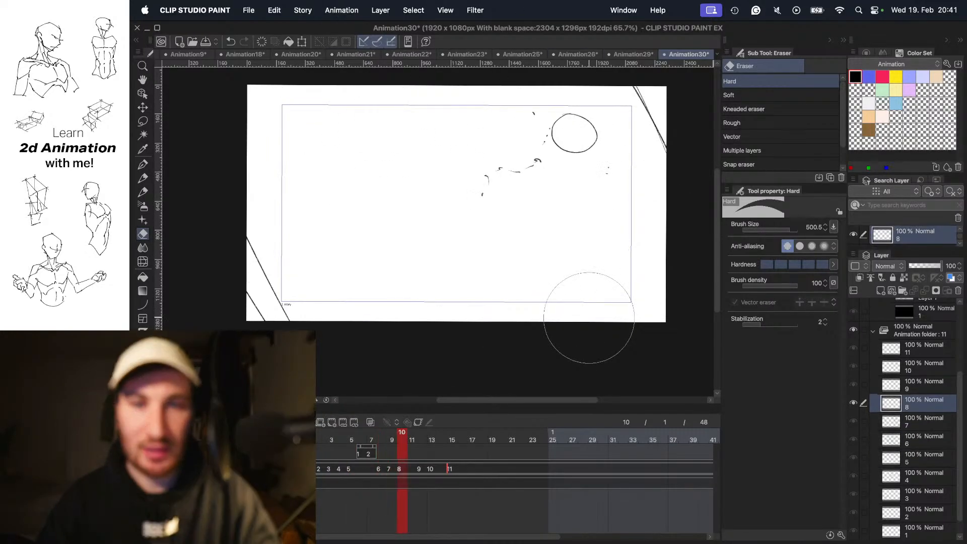
- Step on through the shrinking aftermath past frame 13 and loop around to the slash on frame 3
{"action": "key", "text": "Right"}
{"action": "key", "text": "Right"}
{"action": "key", "text": "Right"}
{"action": "key", "text": "Right"}
{"action": "key", "text": "Right"}
{"action": "key", "text": "Right"}
{"action": "key", "text": "Right"}
{"action": "key", "text": "Right"}
{"action": "key", "text": "Right"}
{"action": "key", "text": "Right"}
{"action": "key", "text": "Right"}
{"action": "key", "text": "Right"}
{"action": "key", "text": "Right"}
{"action": "key", "text": "Right"}
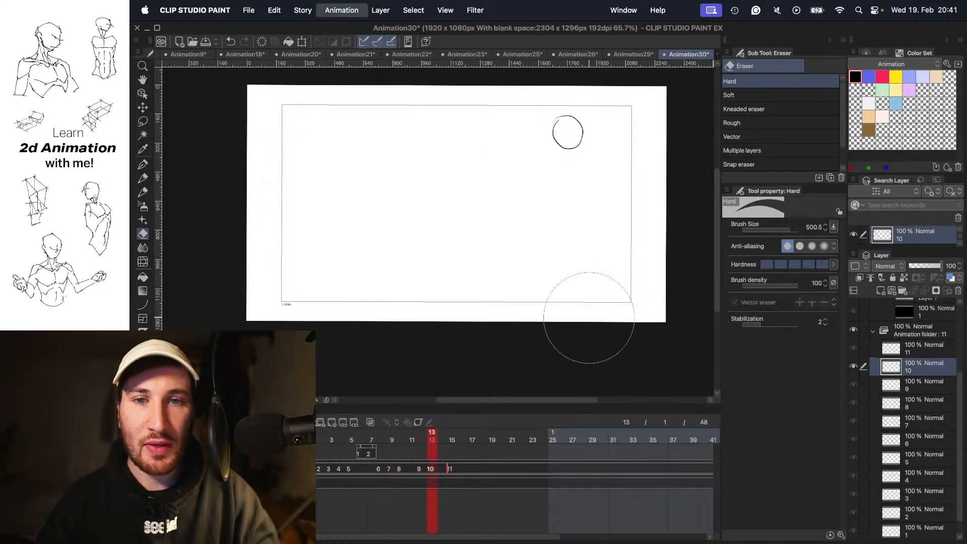
{"action": "key", "text": "Right"}
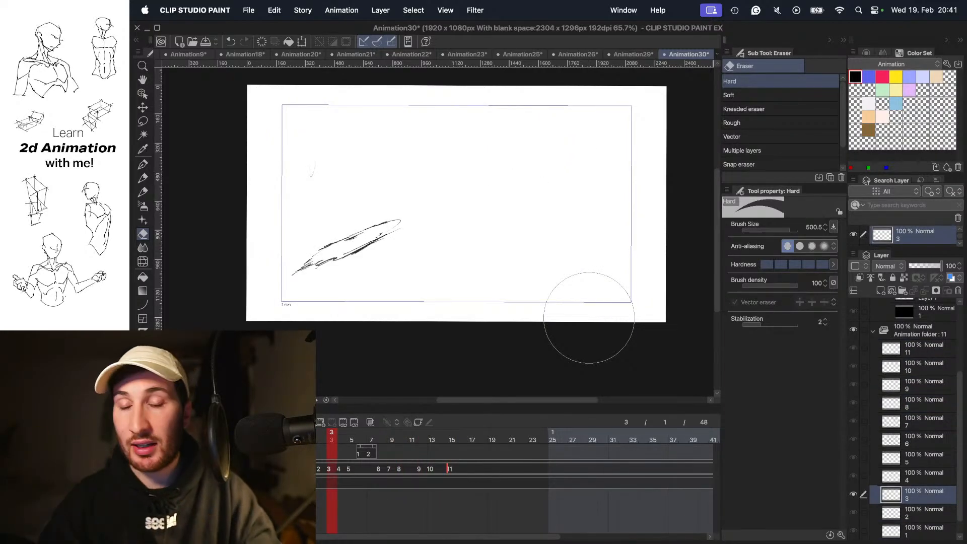
- Replay the whole slash-to-shockwave sequence twice from the first frame
{"action": "key", "text": "Right"}
{"action": "key", "text": "Right"}
{"action": "key", "text": "space"}
{"action": "key", "text": "space"}
{"action": "key", "text": "Home"}
{"action": "key", "text": "space"}
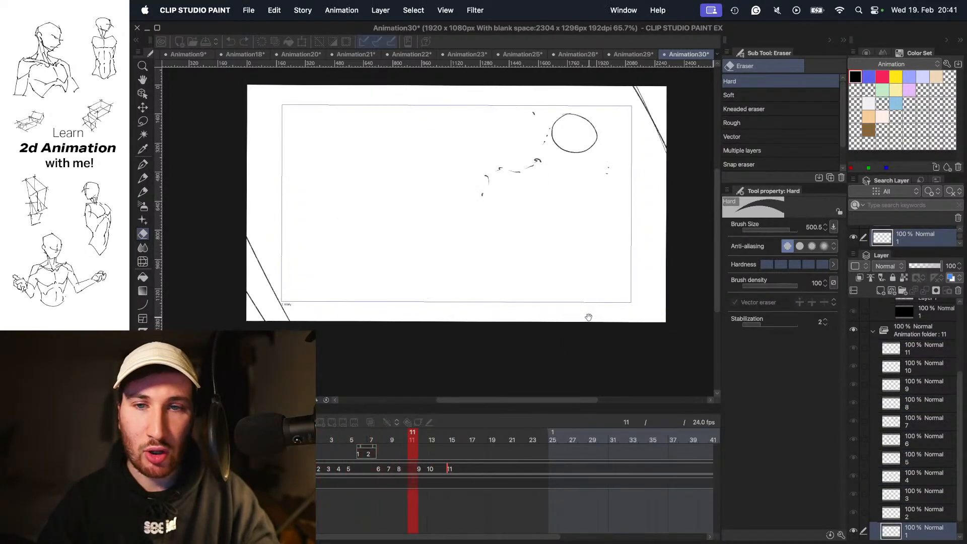
{"action": "key", "text": "Home"}
{"action": "key", "text": "space"}
{"action": "key", "text": "space"}
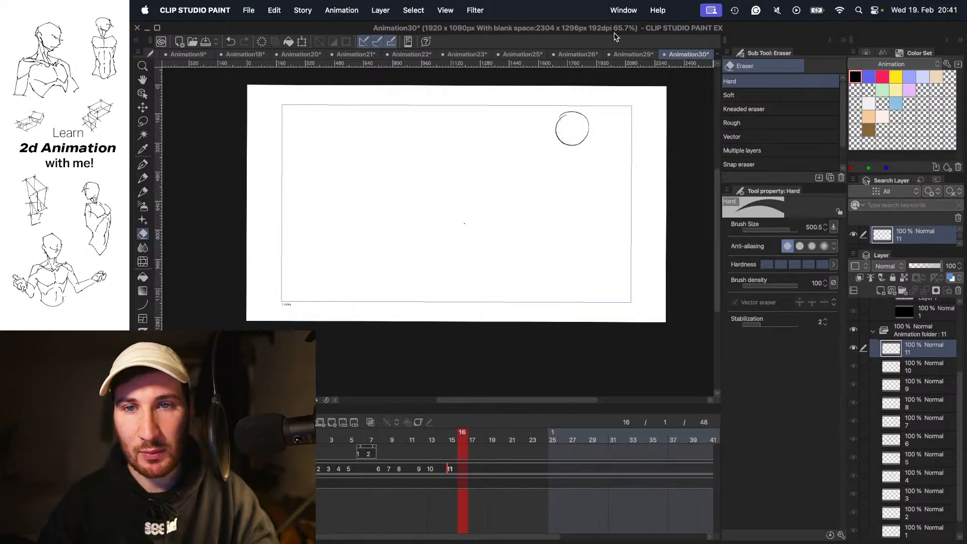
- Open Animation29 and play the hand impact sequence repeatedly
{"action": "left_click", "coordinate": [630, 55]}
{"action": "key", "text": "space"}
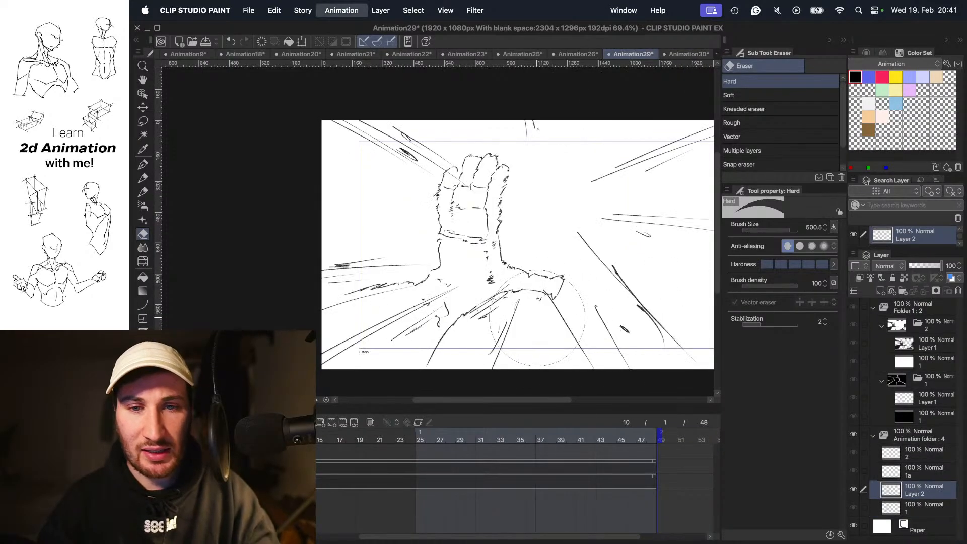
{"action": "key", "text": "space"}
{"action": "key", "text": "space"}
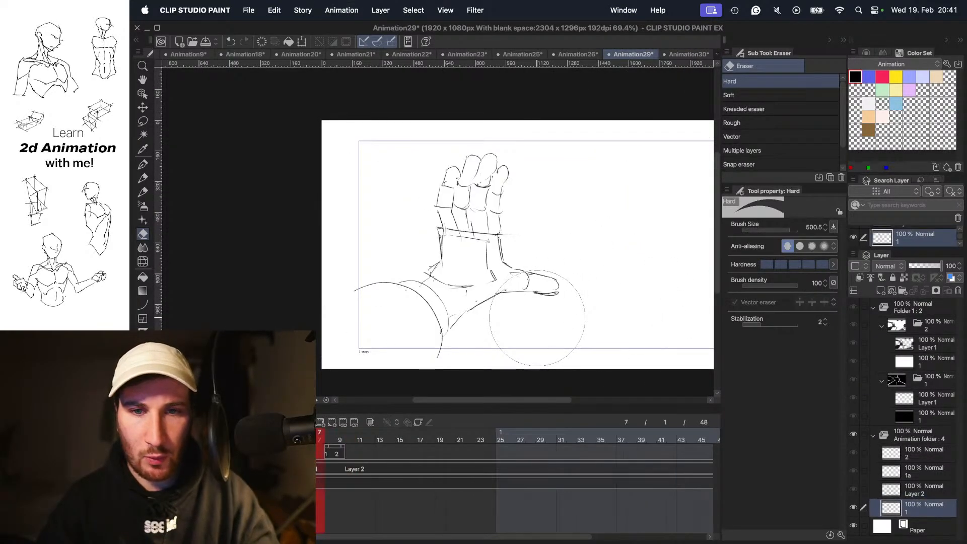
{"action": "key", "text": "space"}
{"action": "key", "text": "space"}
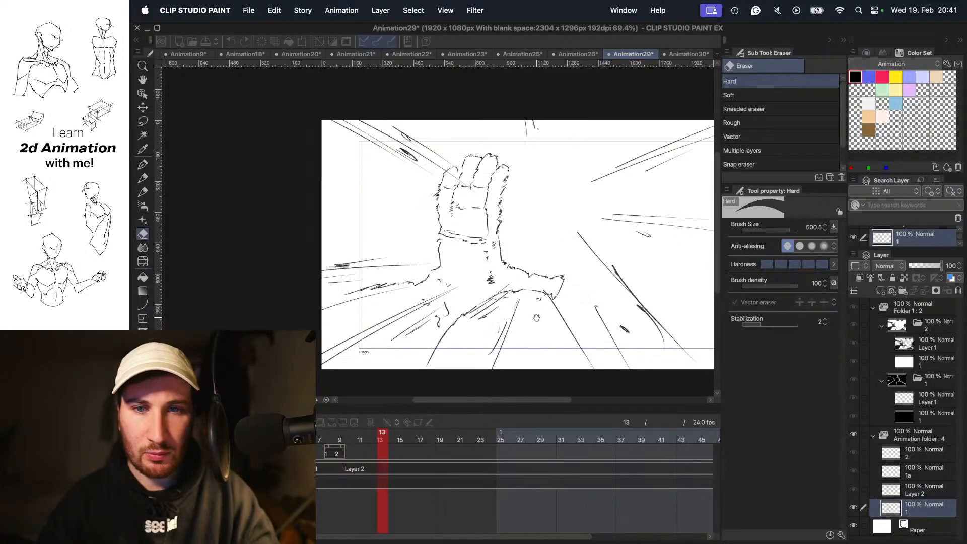
- Stop playback and scrub to frame 11 to examine the hand with radiating impact lines on Layer 2
{"action": "key", "text": "space"}
{"action": "left_click", "coordinate": [375, 441]}
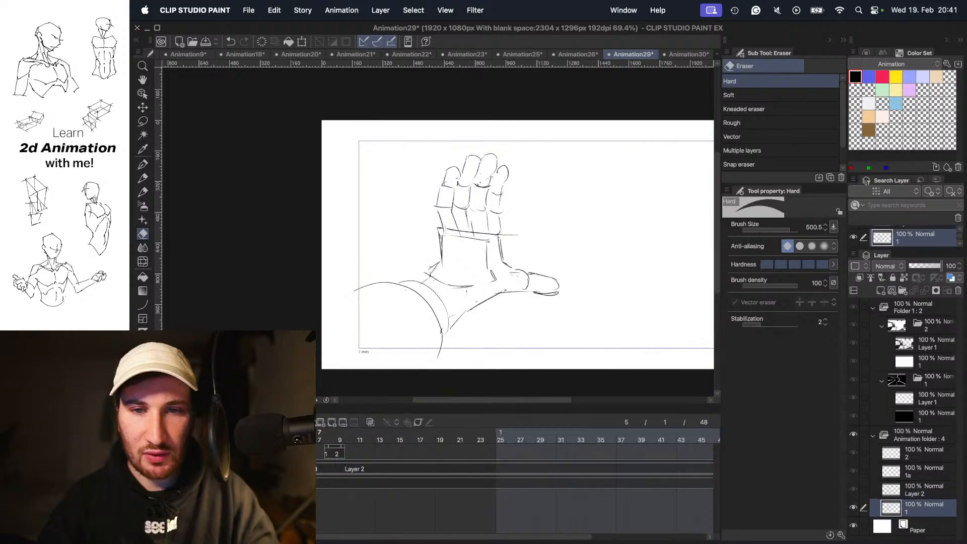
{"action": "mouse_move", "coordinate": [373, 440]}
{"action": "left_mouse_down"}
{"action": "mouse_move", "coordinate": [270, 440]}
{"action": "mouse_move", "coordinate": [350, 438]}
{"action": "left_mouse_up"}
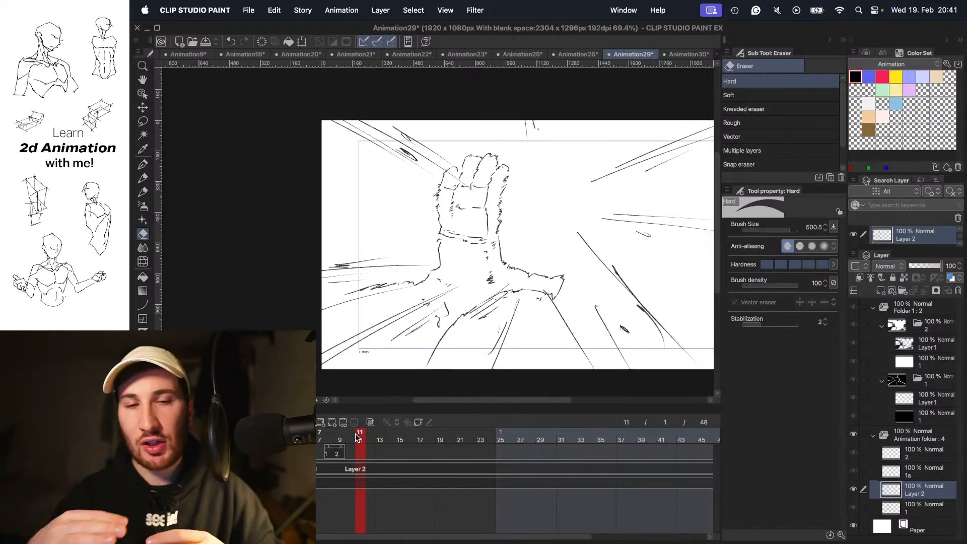
- Replay the hand impact sequence in Animation29 and return to frame 11
{"action": "key", "text": "space"}
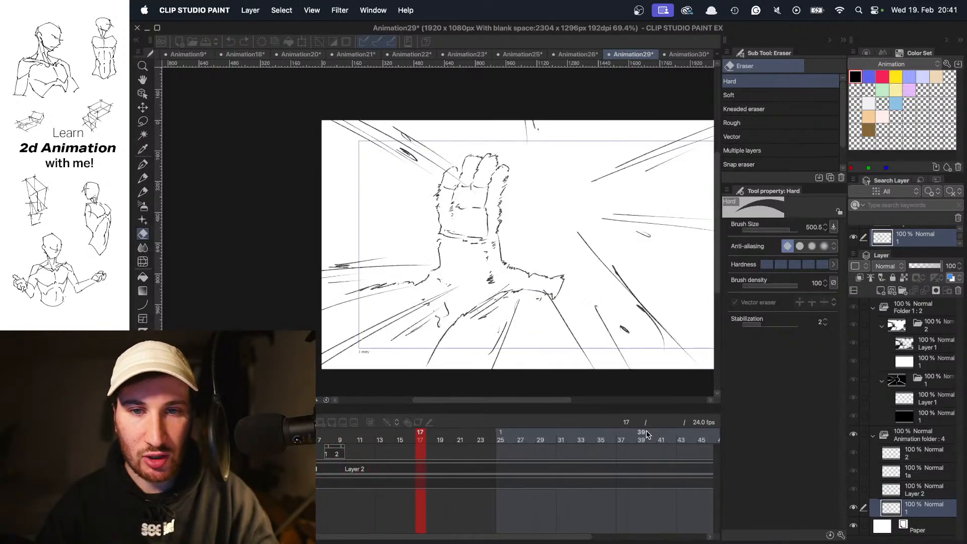
{"action": "key", "text": "space"}
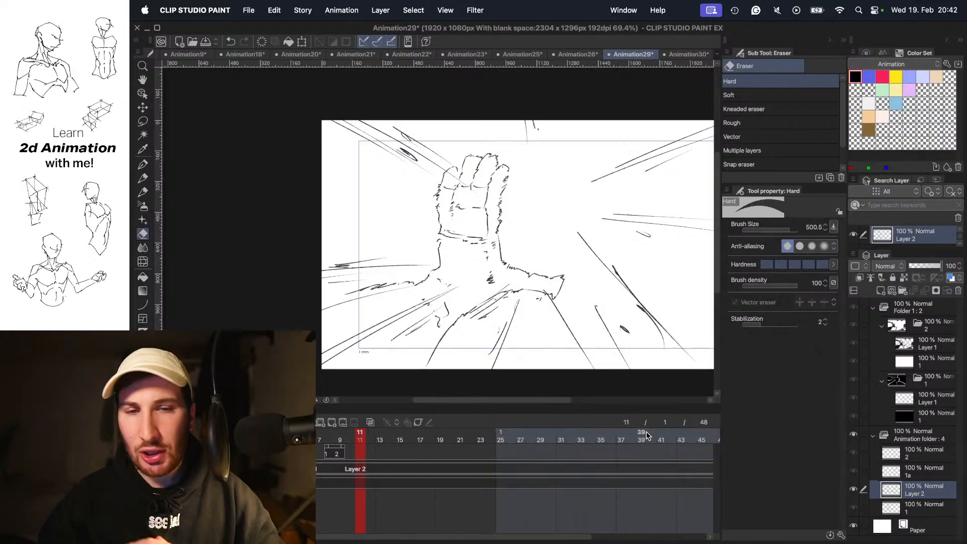
- Create a new animation canvas from the 1920 x 1080 (192dpi) with blank space preset, select the animator's pencil brush and hide the palettes
{"action": "key", "text": "super+n"}
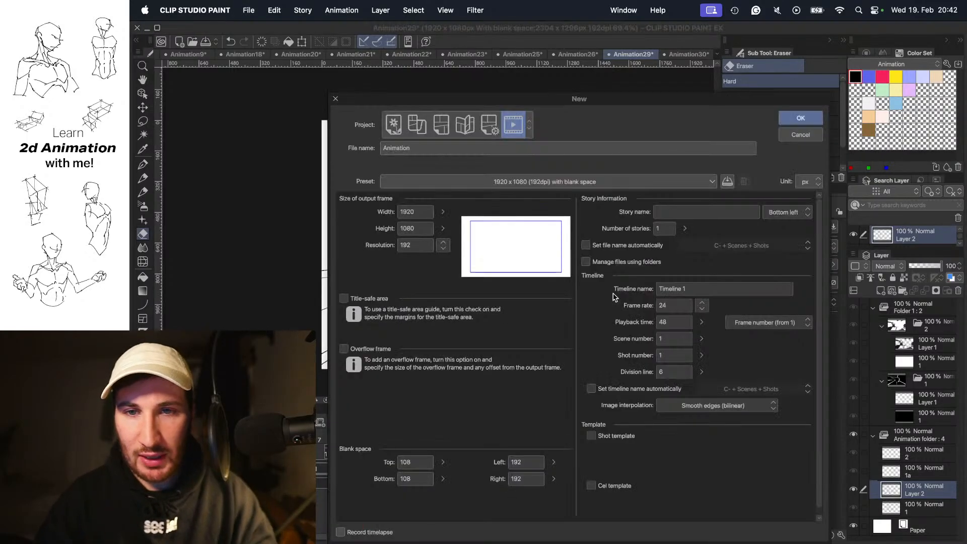
{"action": "left_click", "coordinate": [801, 118]}
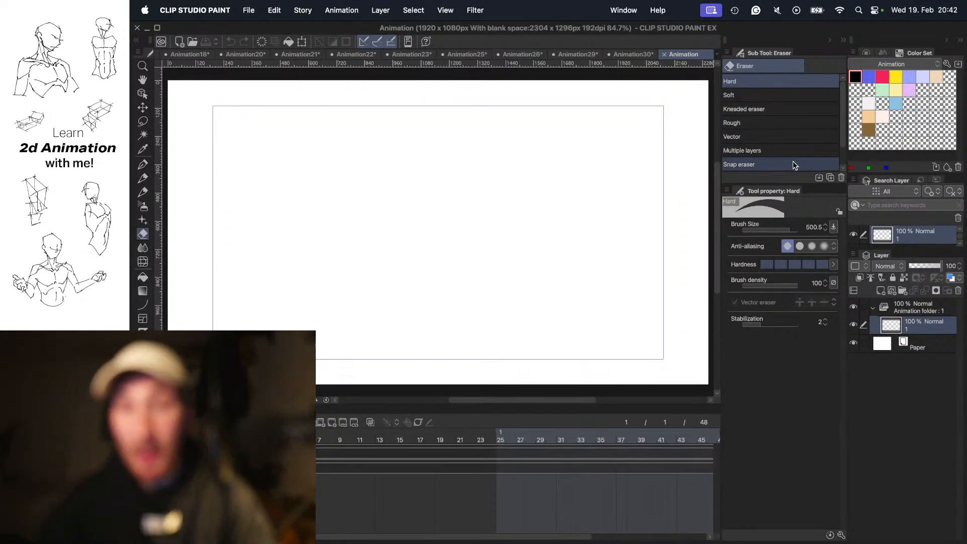
{"action": "key", "text": "b"}
{"action": "key", "text": "b"}
{"action": "key", "text": "b"}
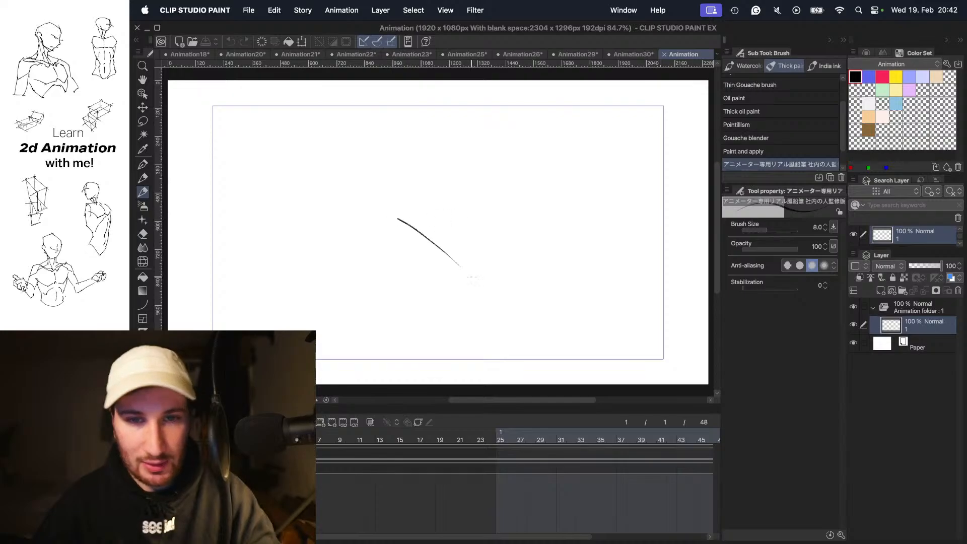
{"action": "key", "text": "super+z"}
{"action": "key", "text": "Tab"}
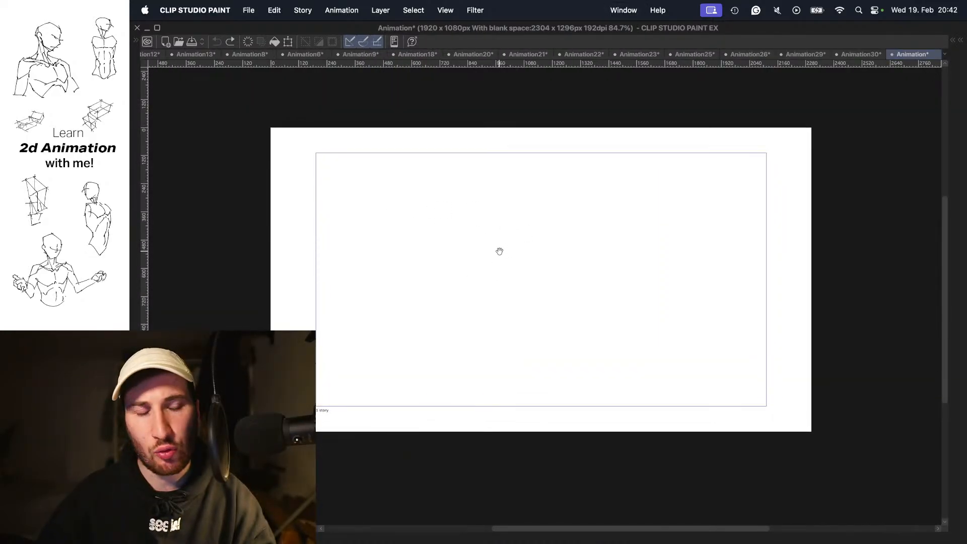
- Draw a nearly straight horizon line across the upper third of the canvas, extending past the frame's far edge
{"action": "scroll", "coordinate": [499, 250], "scroll_direction": "up", "scroll_amount": 1}
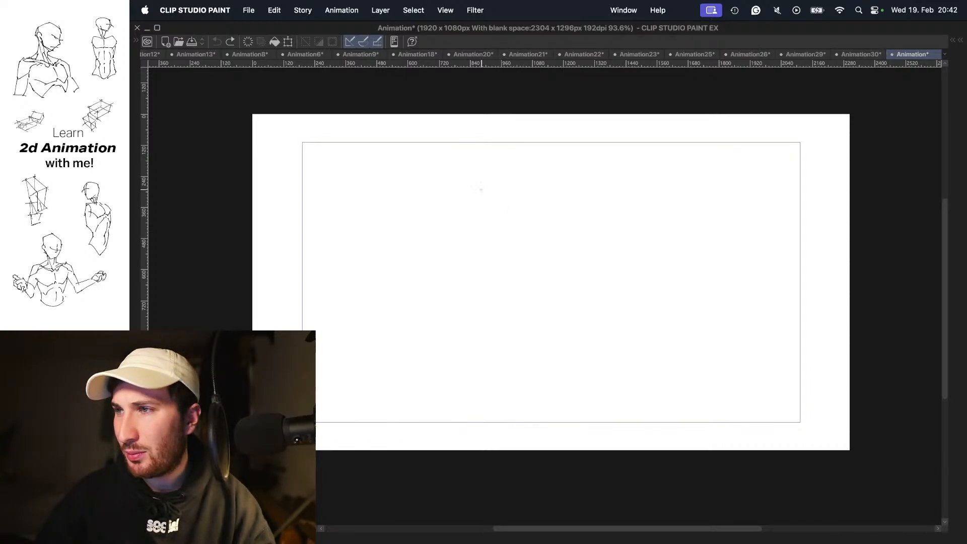
{"action": "left_click_drag", "start_coordinate": [506, 223], "coordinate": [508, 226]}
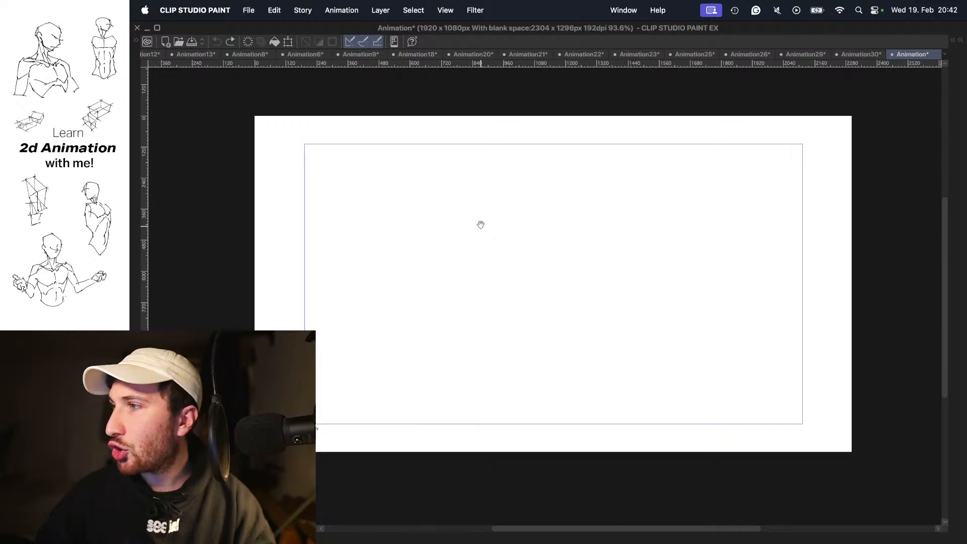
{"action": "scroll", "coordinate": [499, 232], "scroll_direction": "up", "scroll_amount": 4}
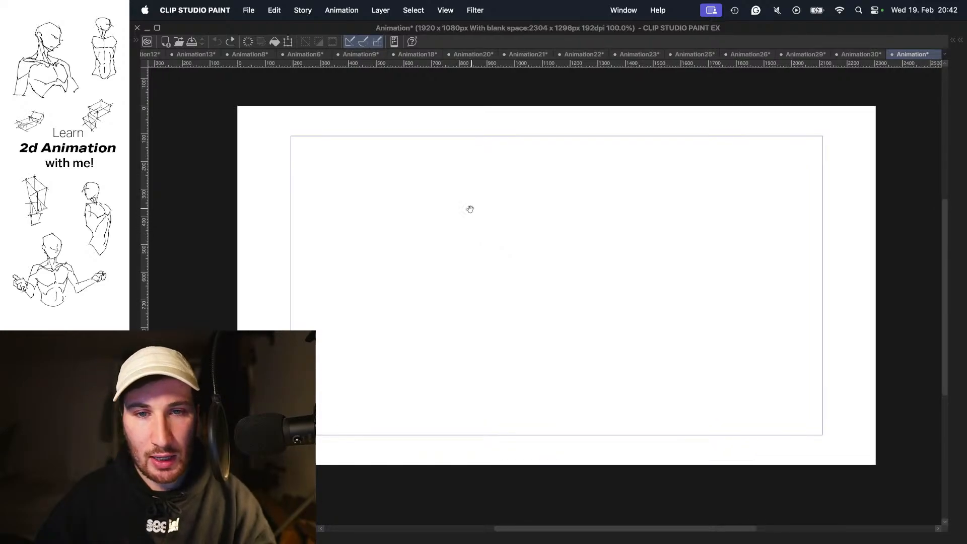
{"action": "scroll", "coordinate": [453, 216], "scroll_direction": "down", "scroll_amount": 4}
{"action": "scroll", "coordinate": [484, 201], "scroll_direction": "up", "scroll_amount": 3}
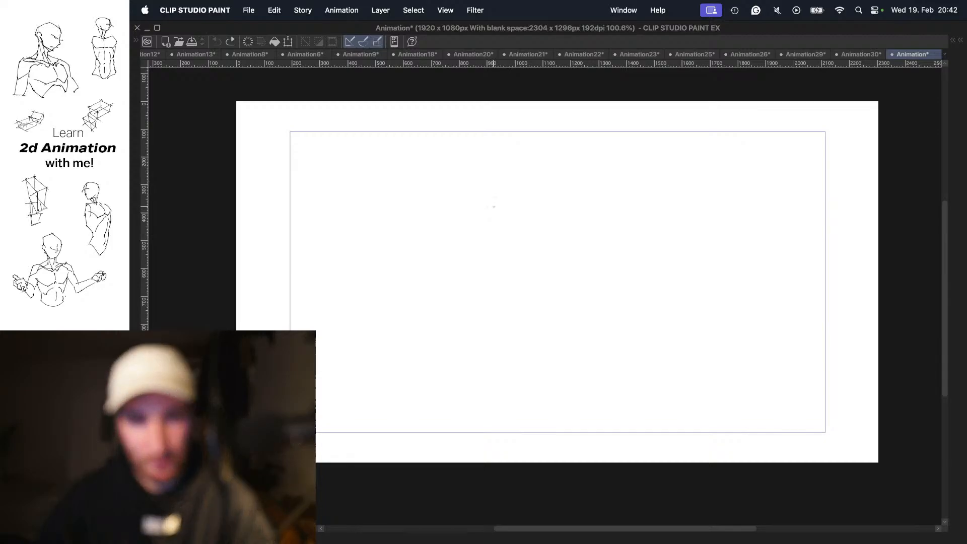
{"action": "left_click_drag", "start_coordinate": [314, 211], "coordinate": [936, 230]}
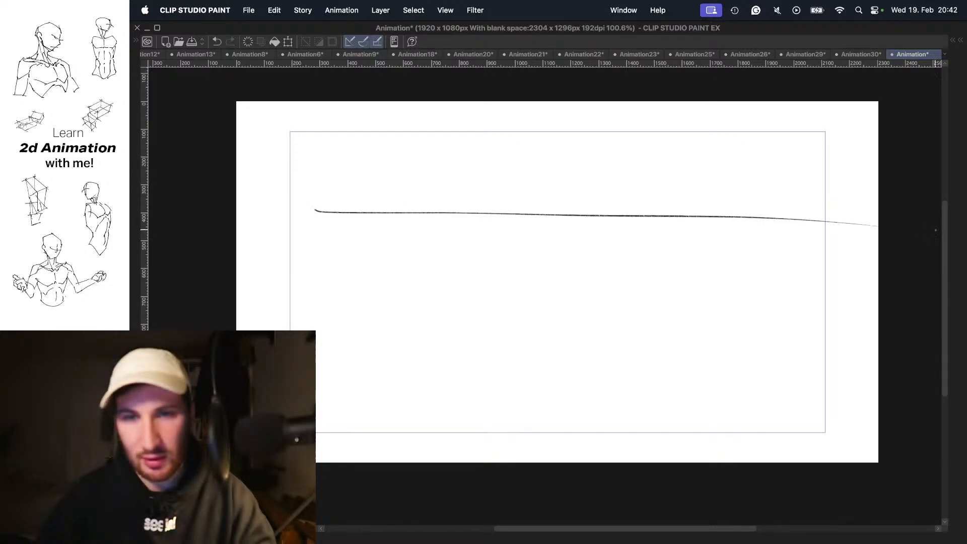
{"action": "key", "text": "super+z"}
{"action": "left_click_drag", "start_coordinate": [294, 208], "coordinate": [850, 205]}
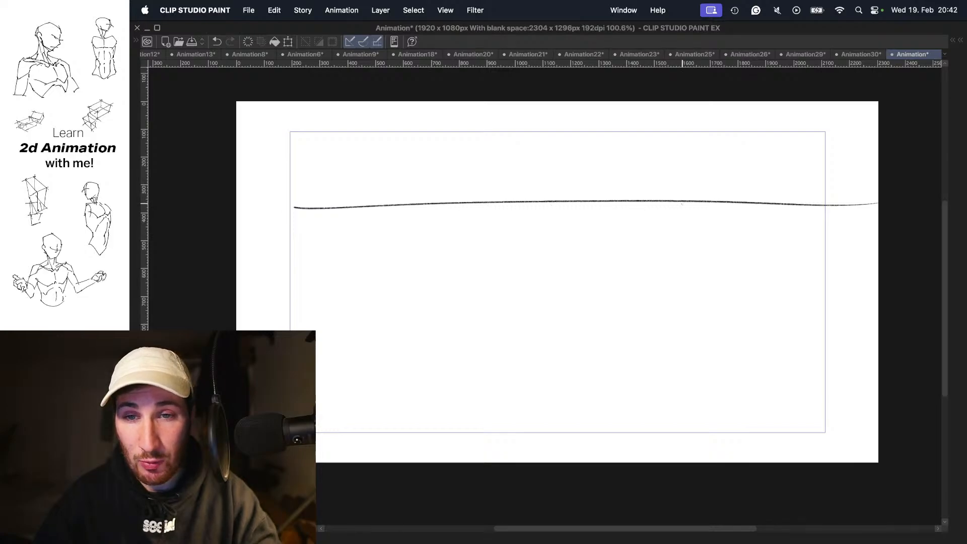
- Mark a vanishing point on the right part of the horizon and draw two guide lines from it toward the lower left
{"action": "key", "text": "super+z"}
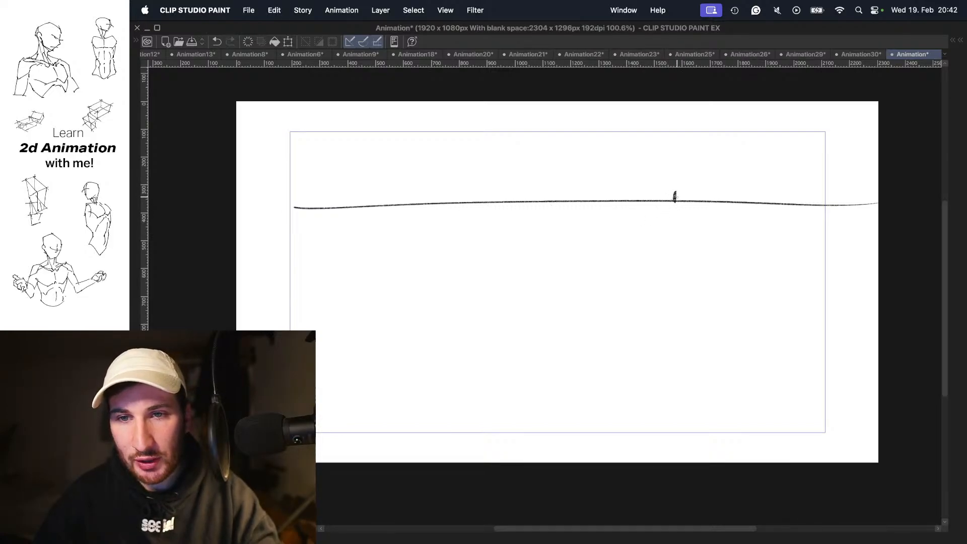
{"action": "left_click_drag", "start_coordinate": [680, 196], "coordinate": [310, 341]}
{"action": "left_click_drag", "start_coordinate": [674, 200], "coordinate": [298, 454]}
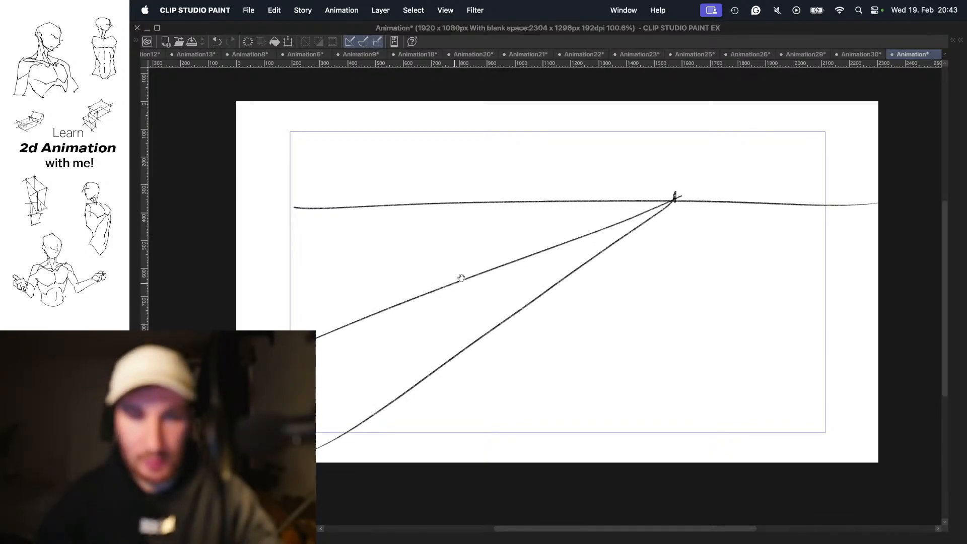
{"action": "left_click_drag", "start_coordinate": [460, 277], "coordinate": [504, 243]}
- Draw two vertical posts between the guide lines and mark the points where they meet the guides
{"action": "key", "text": "super+z"}
{"action": "left_click_drag", "start_coordinate": [436, 265], "coordinate": [438, 396]}
{"action": "key", "text": "super+z"}
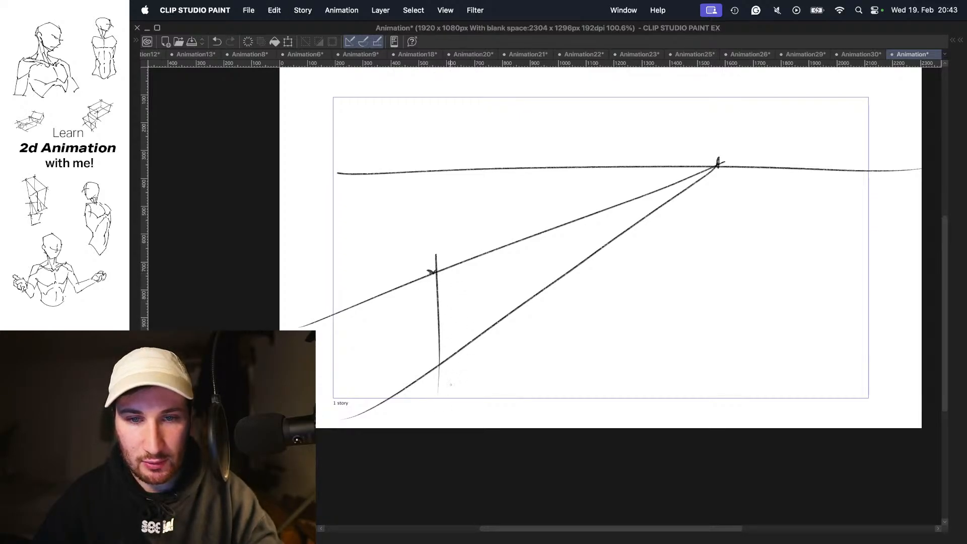
{"action": "left_click_drag", "start_coordinate": [482, 244], "coordinate": [484, 366]}
{"action": "left_click_drag", "start_coordinate": [486, 330], "coordinate": [488, 335]}
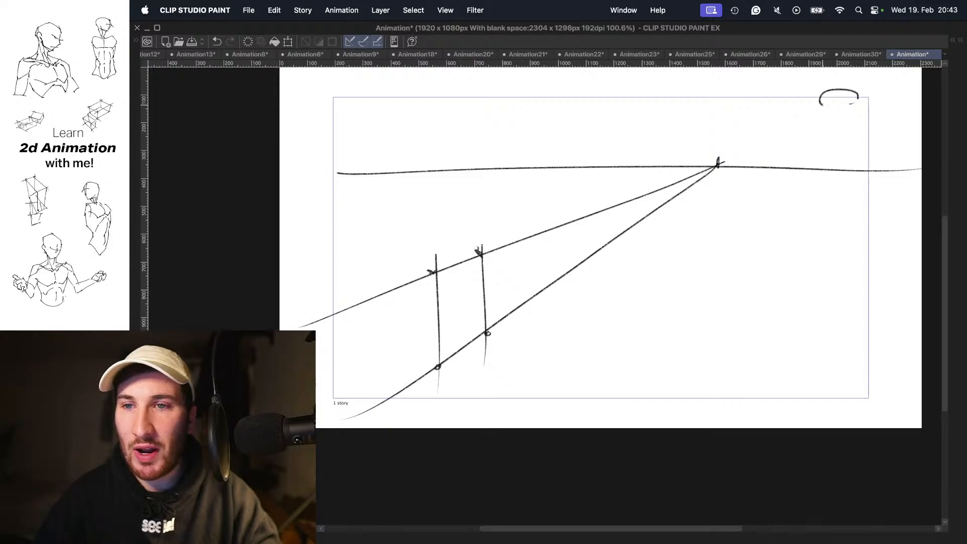
- Sketch flat-bottomed clouds above the horizon on both sides of the canvas
{"action": "mouse_move", "coordinate": [686, 129]}
{"action": "left_mouse_down"}
{"action": "mouse_move", "coordinate": [825, 105]}
{"action": "mouse_move", "coordinate": [775, 110]}
{"action": "left_mouse_up"}
{"action": "mouse_move", "coordinate": [458, 125]}
{"action": "left_mouse_down"}
{"action": "mouse_move", "coordinate": [469, 148]}
{"action": "mouse_move", "coordinate": [383, 145]}
{"action": "left_mouse_up"}
{"action": "left_click_drag", "start_coordinate": [764, 205], "coordinate": [697, 184]}
- Draw a diagonal from the second post's upper mark down to the first post's base
{"action": "scroll", "coordinate": [665, 213], "scroll_direction": "left", "scroll_amount": 2}
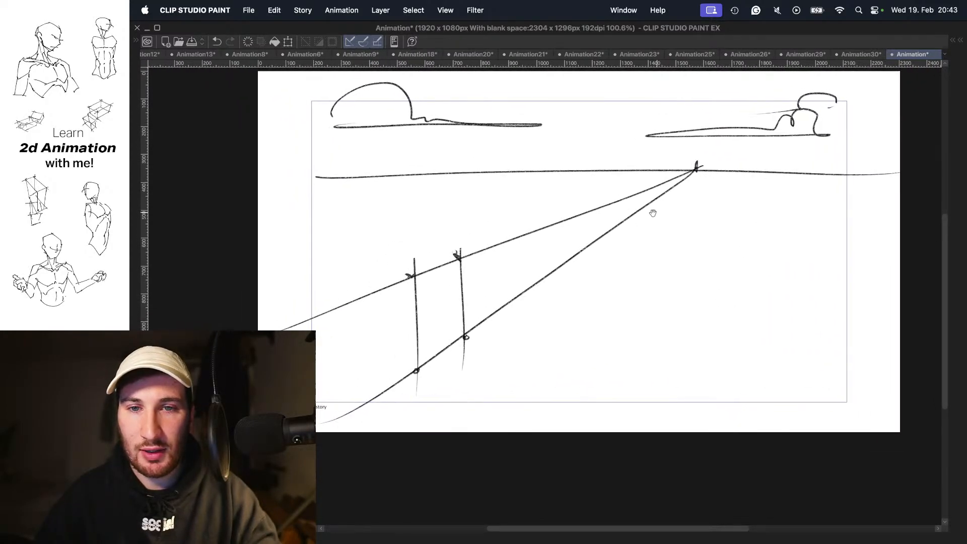
{"action": "scroll", "coordinate": [503, 263], "scroll_direction": "left", "scroll_amount": 2}
{"action": "scroll", "coordinate": [503, 263], "scroll_direction": "down", "scroll_amount": 1}
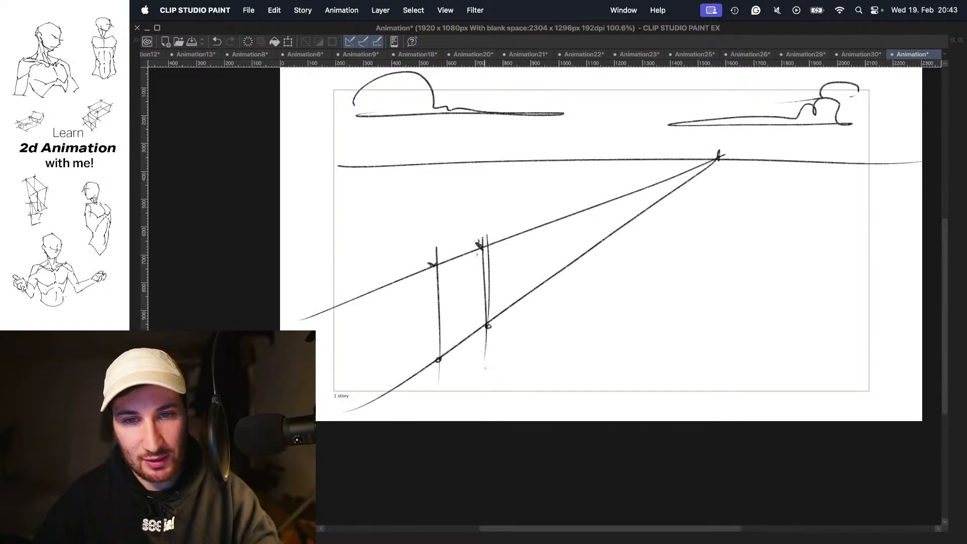
{"action": "key", "text": "super+z"}
{"action": "left_click_drag", "start_coordinate": [479, 250], "coordinate": [438, 384]}
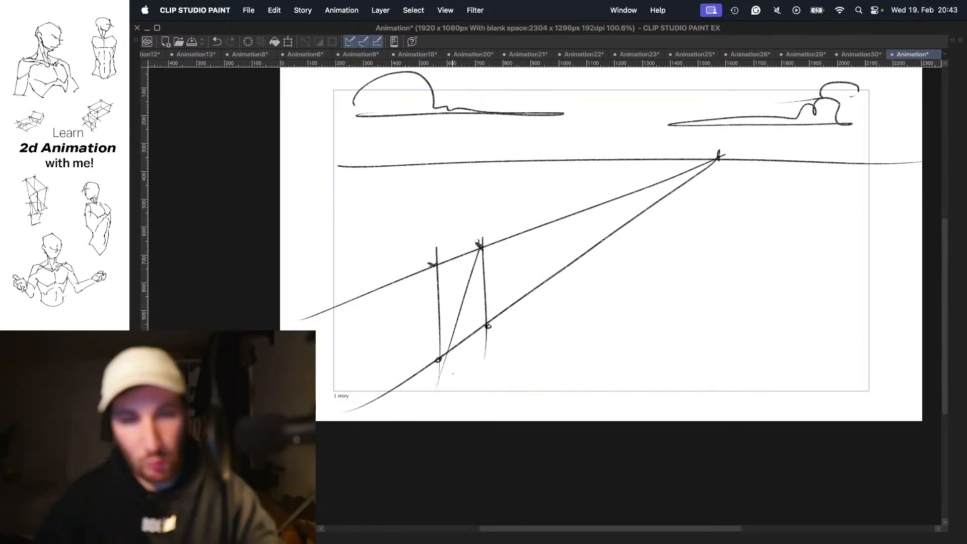
{"action": "key", "text": "super+z"}
{"action": "key", "text": "super+z"}
{"action": "mouse_move", "coordinate": [480, 245]}
{"action": "left_mouse_down"}
{"action": "mouse_move", "coordinate": [437, 380]}
{"action": "mouse_move", "coordinate": [478, 254]}
{"action": "mouse_move", "coordinate": [426, 386]}
{"action": "left_mouse_up"}
{"action": "key", "text": "super+z"}
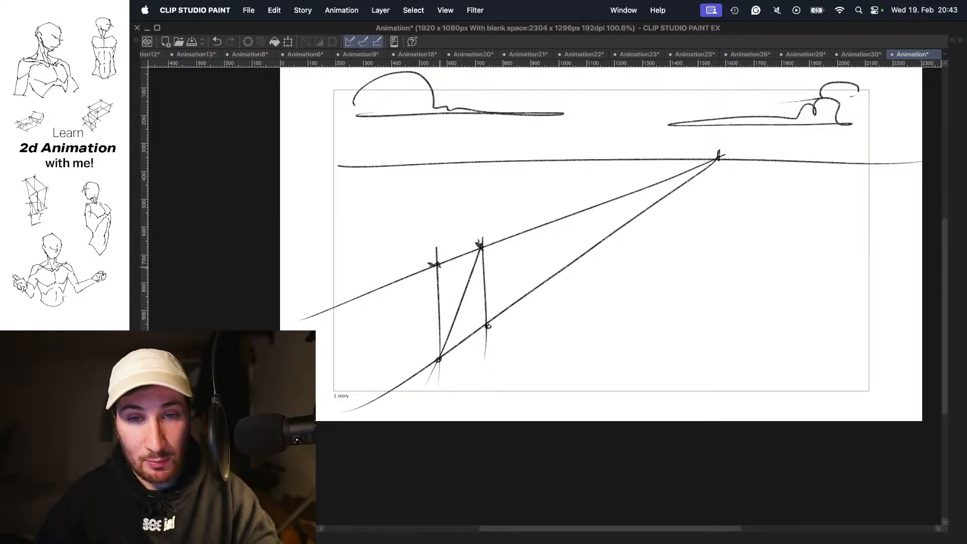
- Draw the opposite diagonal from the first post's top to the second post's base, and add a vertical through the crossing
{"action": "key", "text": "super+z"}
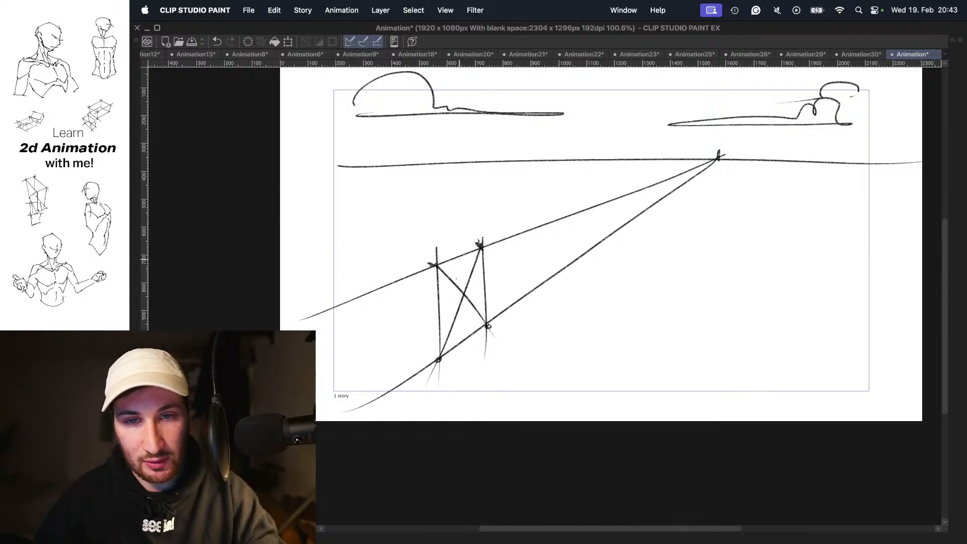
{"action": "key", "text": "super+z"}
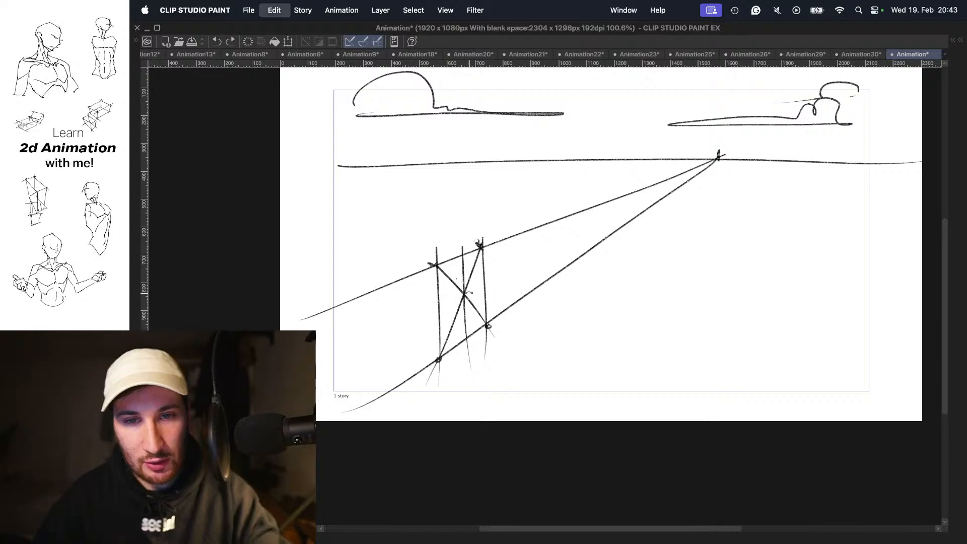
{"action": "key", "text": "super+z"}
{"action": "mouse_move", "coordinate": [436, 268]}
{"action": "left_mouse_down"}
{"action": "mouse_move", "coordinate": [498, 333]}
{"action": "mouse_move", "coordinate": [491, 325]}
{"action": "left_mouse_up"}
{"action": "key", "text": "super+z"}
{"action": "key", "text": "super+at"}
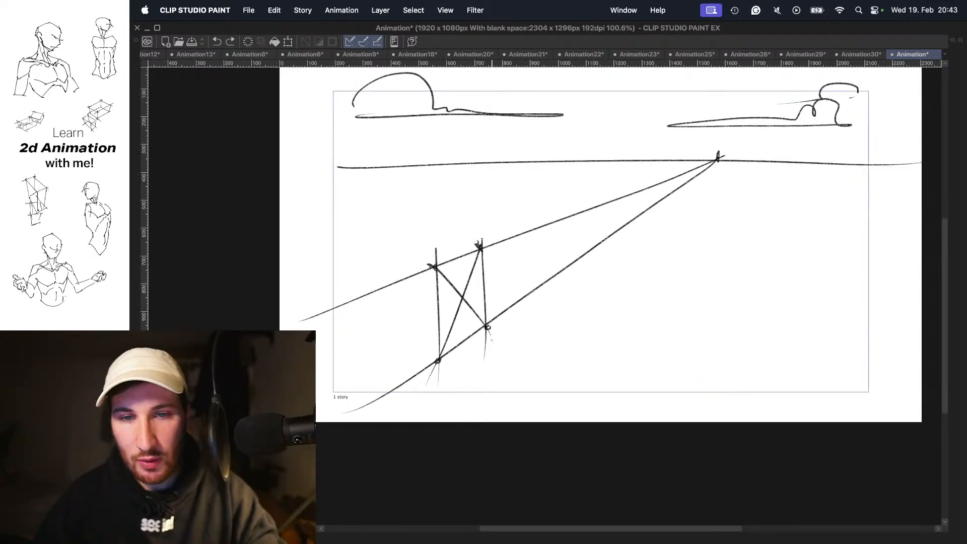
{"action": "key", "text": "super+z"}
{"action": "left_click_drag", "start_coordinate": [435, 266], "coordinate": [487, 326]}
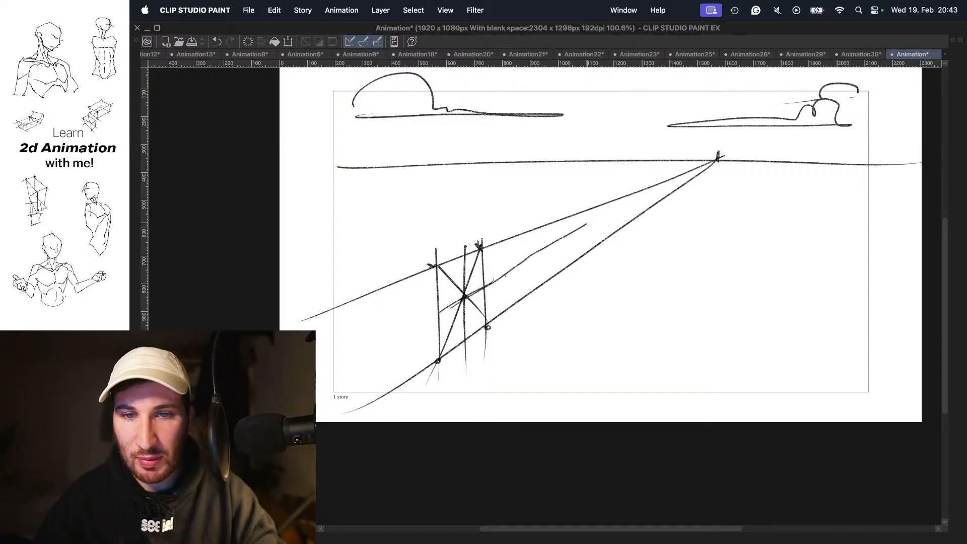
- Redraw the midline through the crossing as a short stroke between the posts, and circle the first post's top and the second post's midpoint
{"action": "key", "text": "super+z"}
{"action": "scroll", "coordinate": [434, 269], "scroll_direction": "up", "scroll_amount": 1}
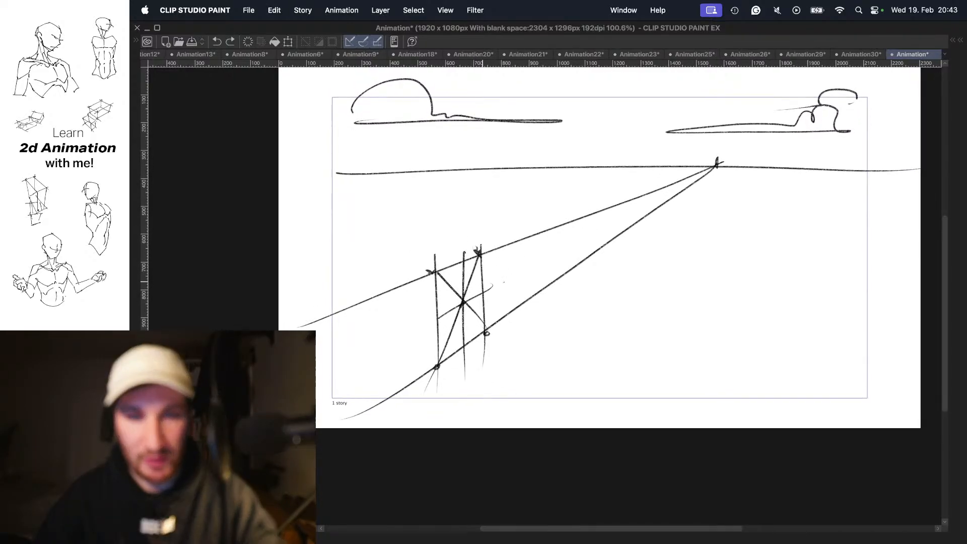
{"action": "key", "text": "super+z"}
{"action": "left_click_drag", "start_coordinate": [427, 272], "coordinate": [428, 271]}
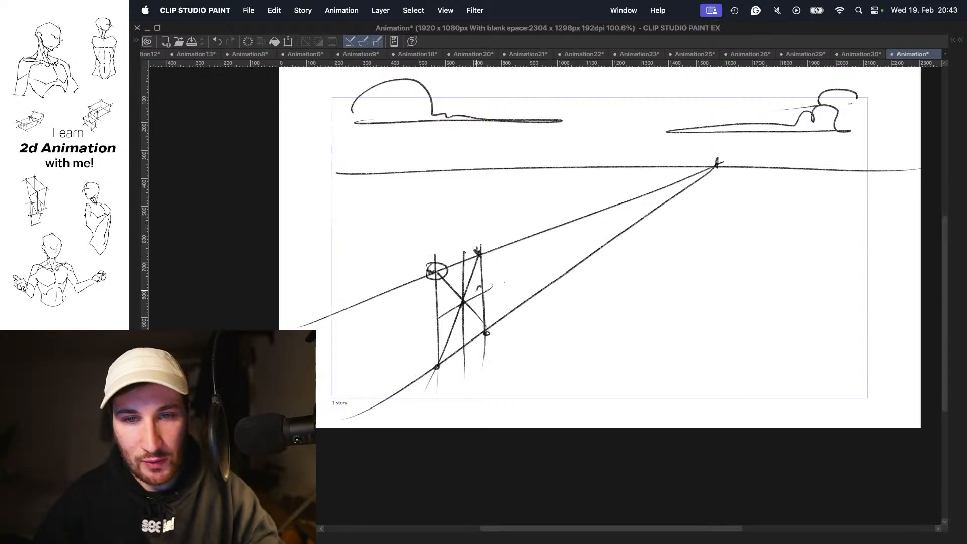
{"action": "key", "text": "super+z"}
{"action": "left_click_drag", "start_coordinate": [481, 287], "coordinate": [484, 289]}
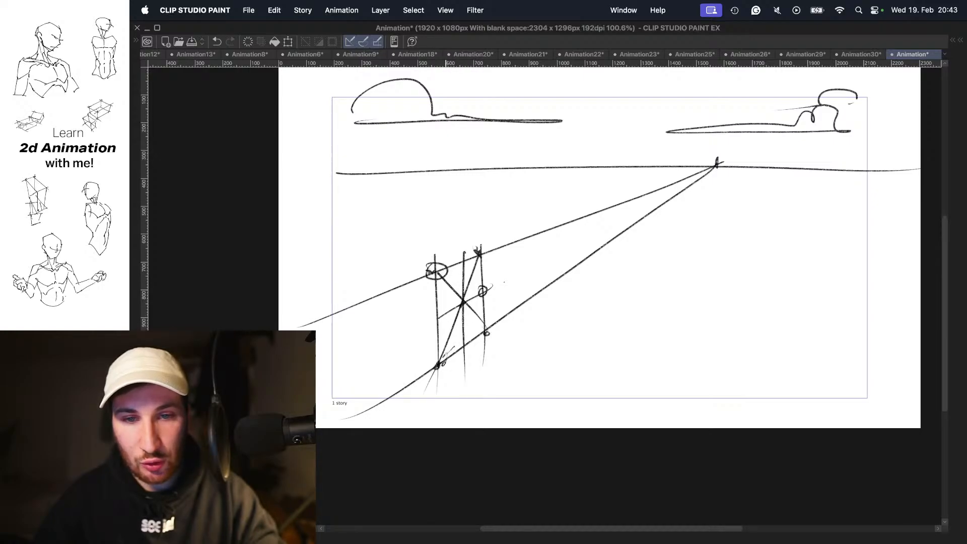
- Draw a line from the first post's top through the second post's midpoint, and mark where it crosses the lower guide line
{"action": "left_click_drag", "start_coordinate": [442, 358], "coordinate": [507, 230]}
{"action": "key", "text": "super+z"}
{"action": "left_click_drag", "start_coordinate": [434, 353], "coordinate": [443, 358]}
{"action": "key", "text": "super+z"}
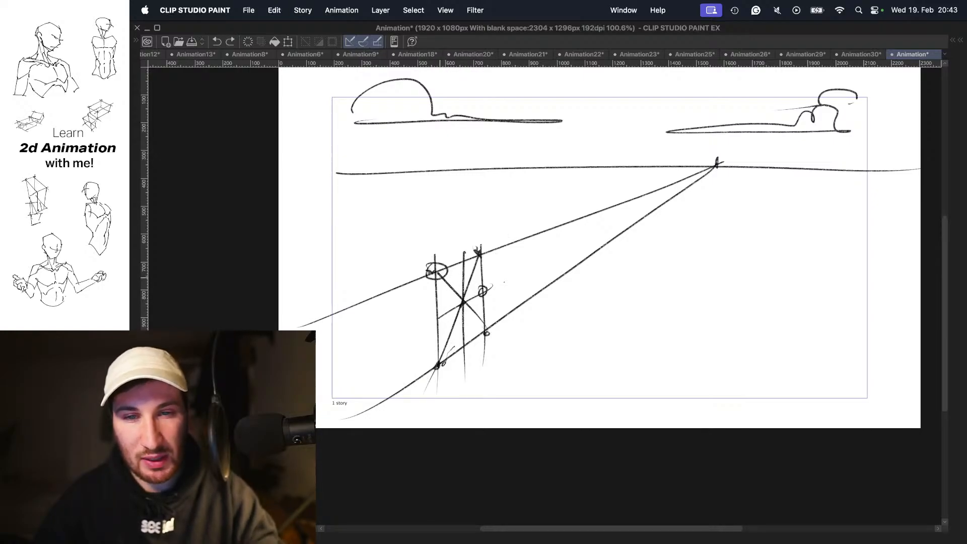
{"action": "left_click_drag", "start_coordinate": [432, 273], "coordinate": [544, 319]}
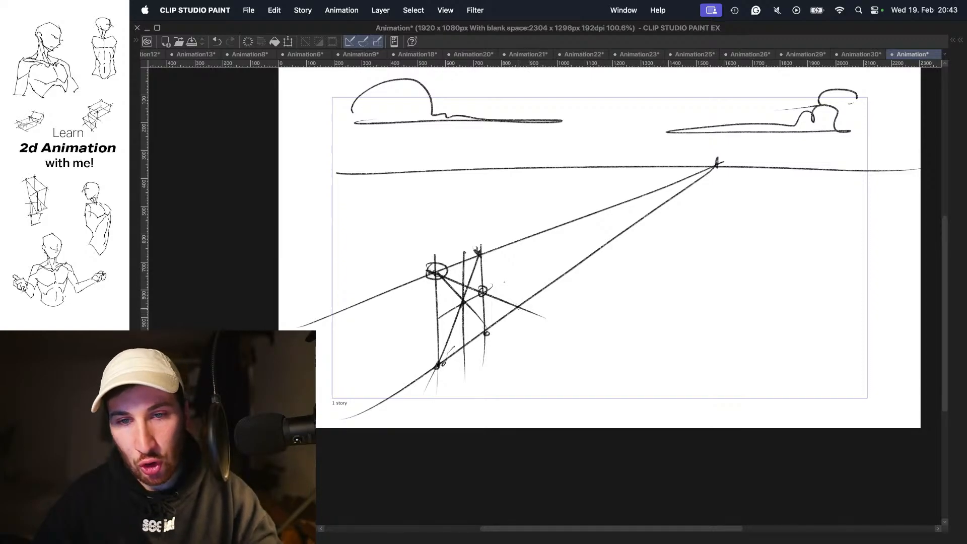
{"action": "key", "text": "super+z"}
{"action": "left_click_drag", "start_coordinate": [515, 299], "coordinate": [518, 304]}
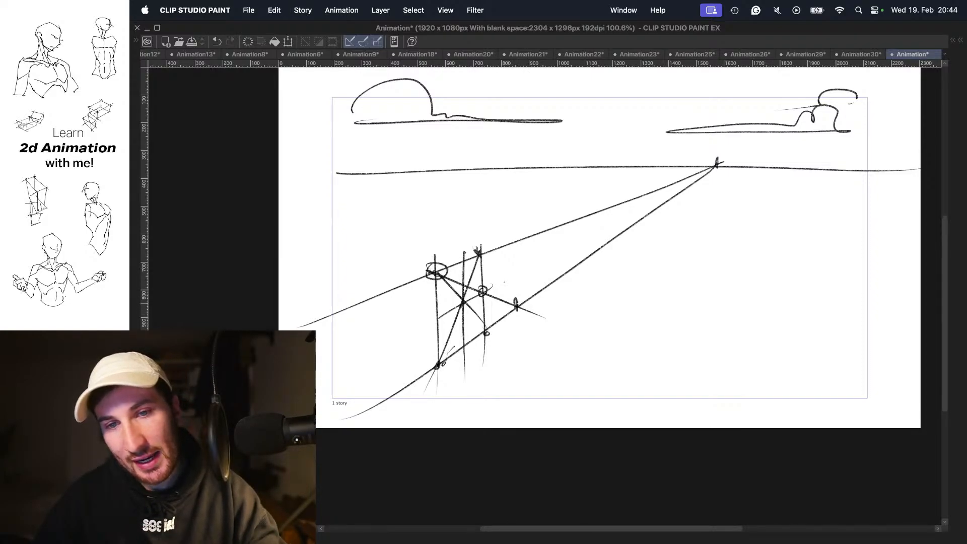
- Draw a third vertical post from the upper guide line through the marked intersection on the lower guide line
{"action": "left_click_drag", "start_coordinate": [649, 209], "coordinate": [499, 360]}
{"action": "key", "text": "super+z"}
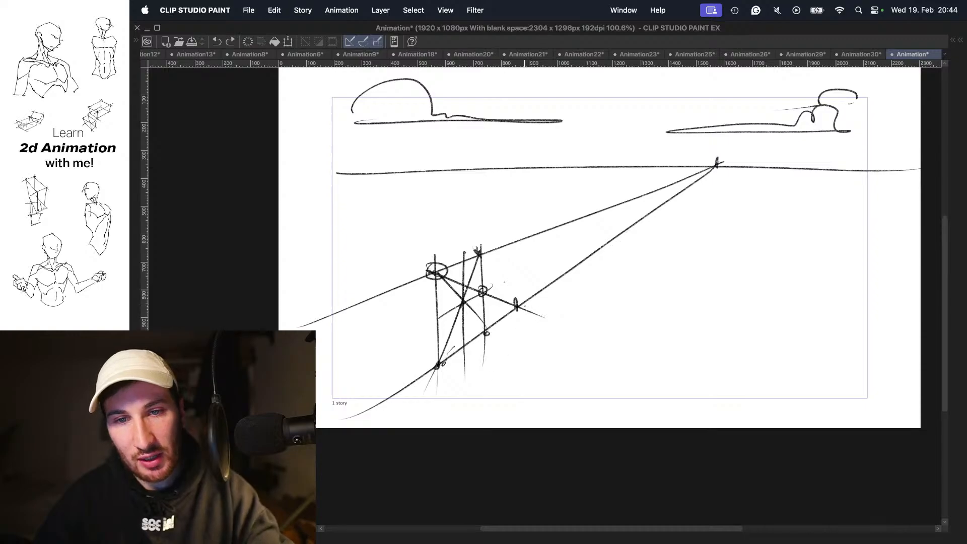
{"action": "left_click_drag", "start_coordinate": [518, 231], "coordinate": [517, 346]}
{"action": "key", "text": "super+z"}
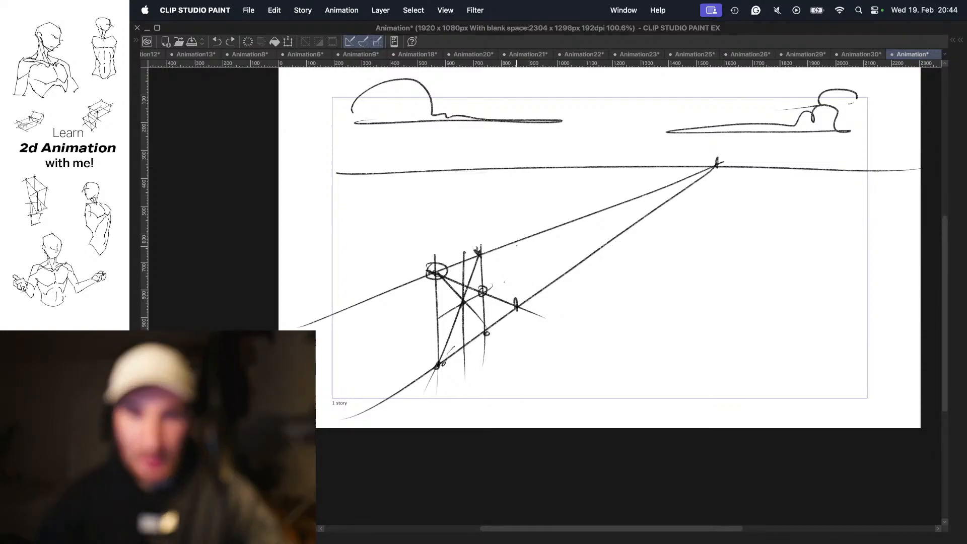
{"action": "left_click_drag", "start_coordinate": [514, 239], "coordinate": [515, 343]}
{"action": "key", "text": "super+z"}
{"action": "left_click_drag", "start_coordinate": [514, 228], "coordinate": [515, 330]}
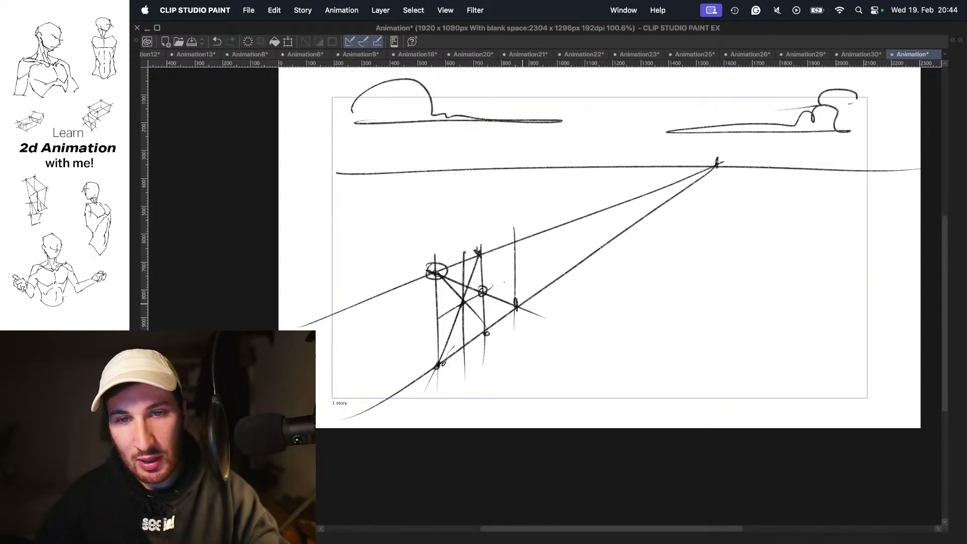
{"action": "key", "text": "super+z"}
{"action": "left_click_drag", "start_coordinate": [516, 232], "coordinate": [517, 338]}
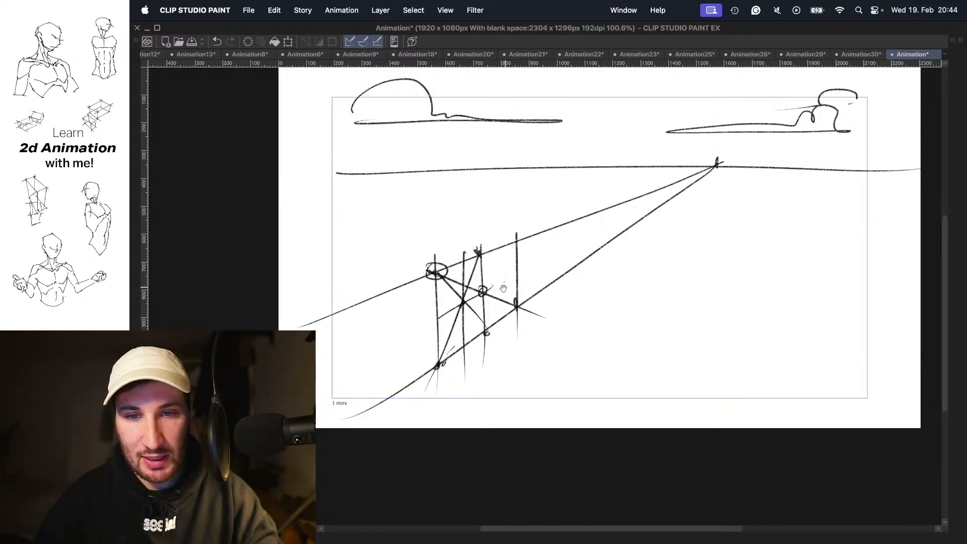
{"action": "left_click_drag", "start_coordinate": [503, 288], "coordinate": [537, 258]}
{"action": "key", "text": "super+z"}
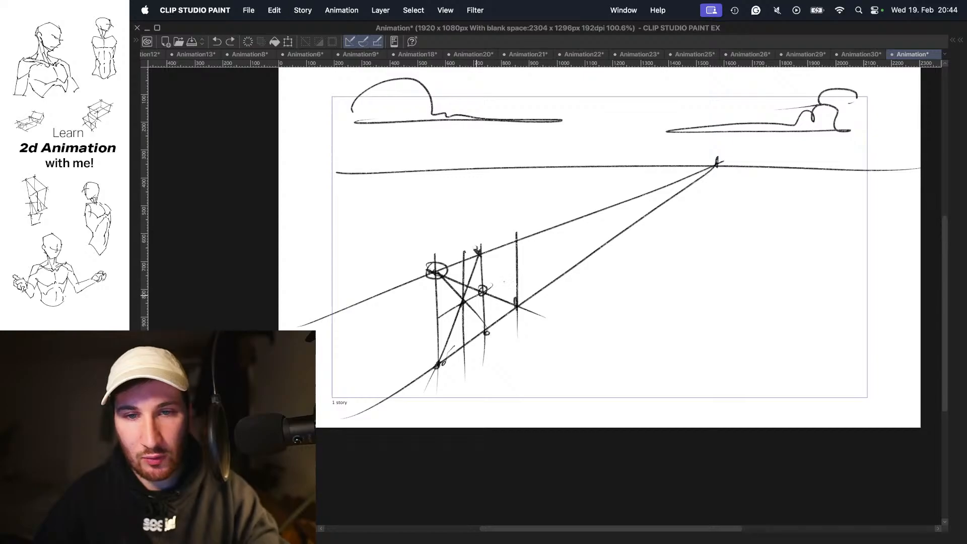
- Add the fourth and fifth vertical posts, placing each by a diagonal through the previous post's midpoint to the lower guide line
{"action": "mouse_move", "coordinate": [476, 295]}
{"action": "left_mouse_down"}
{"action": "mouse_move", "coordinate": [521, 271]}
{"action": "mouse_move", "coordinate": [552, 287]}
{"action": "left_mouse_up"}
{"action": "key", "text": "super+z"}
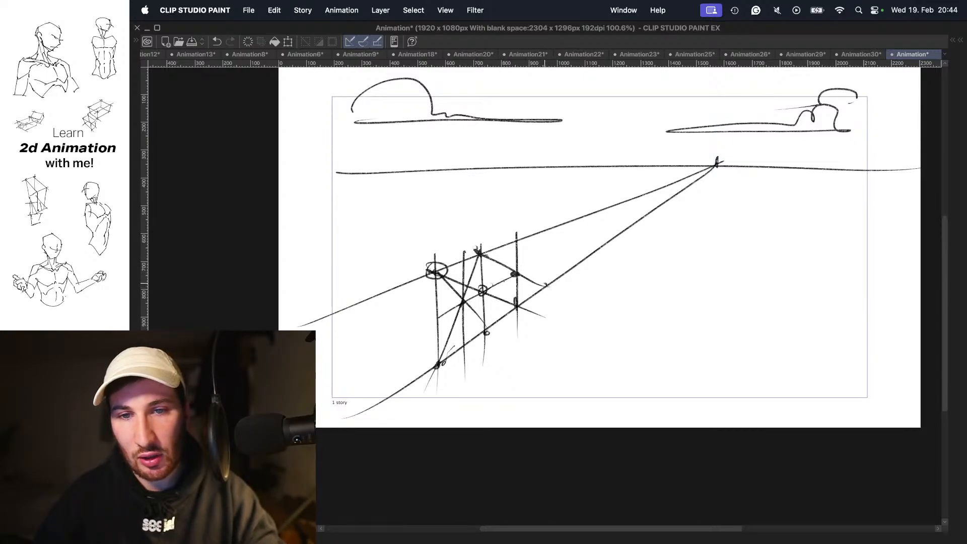
{"action": "left_click_drag", "start_coordinate": [547, 233], "coordinate": [543, 302]}
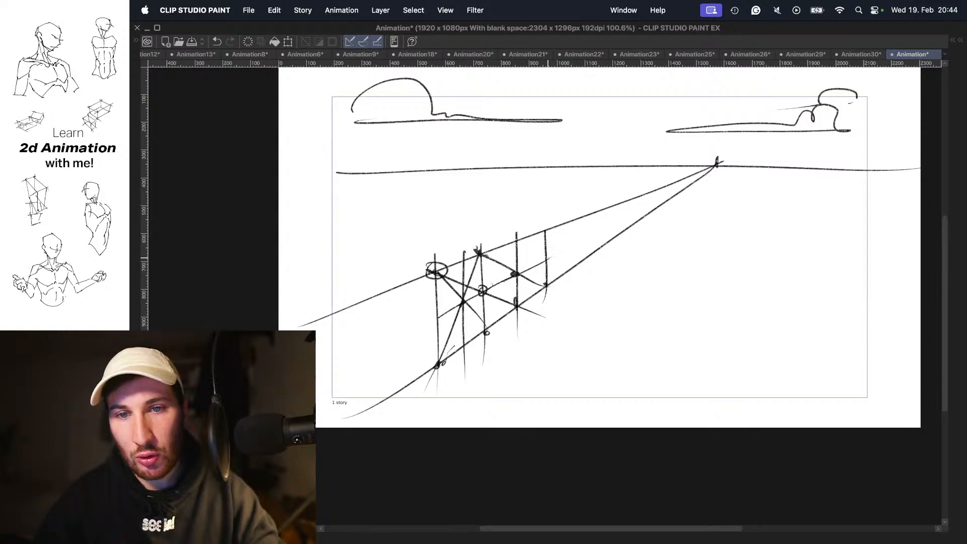
{"action": "left_click_drag", "start_coordinate": [531, 252], "coordinate": [564, 270]}
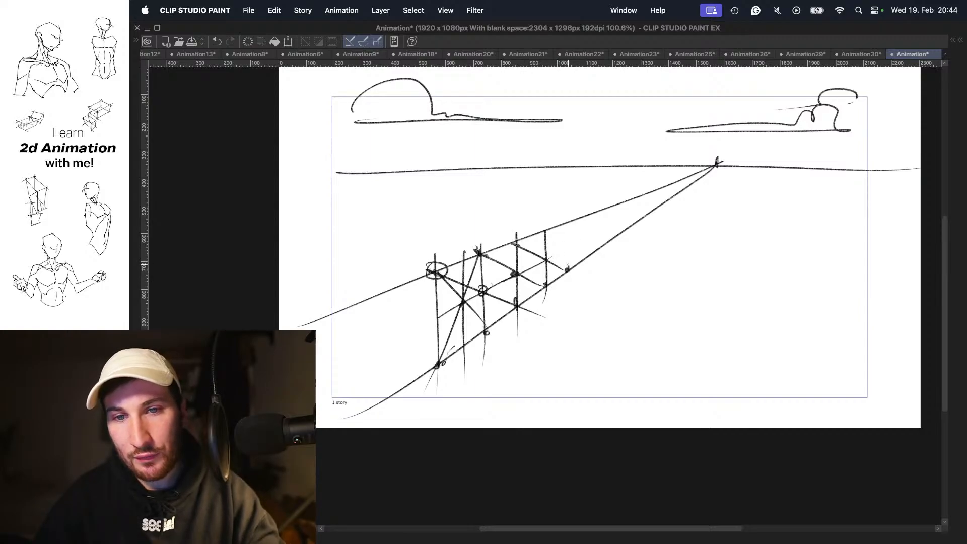
{"action": "left_click_drag", "start_coordinate": [568, 221], "coordinate": [567, 272]}
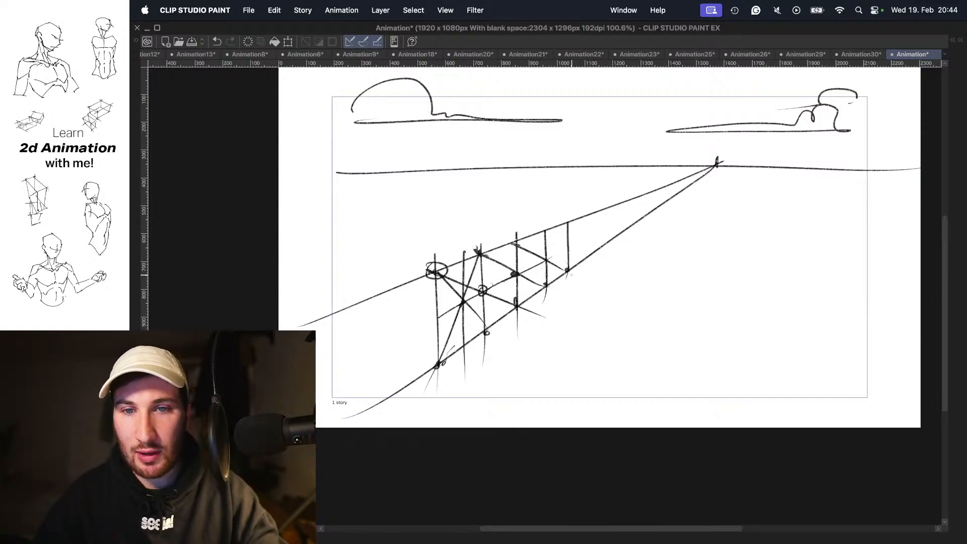
- Continue the row with the sixth and seventh posts, redrawing the misplaced diagonal that locates the sixth post's base
{"action": "left_click_drag", "start_coordinate": [538, 230], "coordinate": [598, 252]}
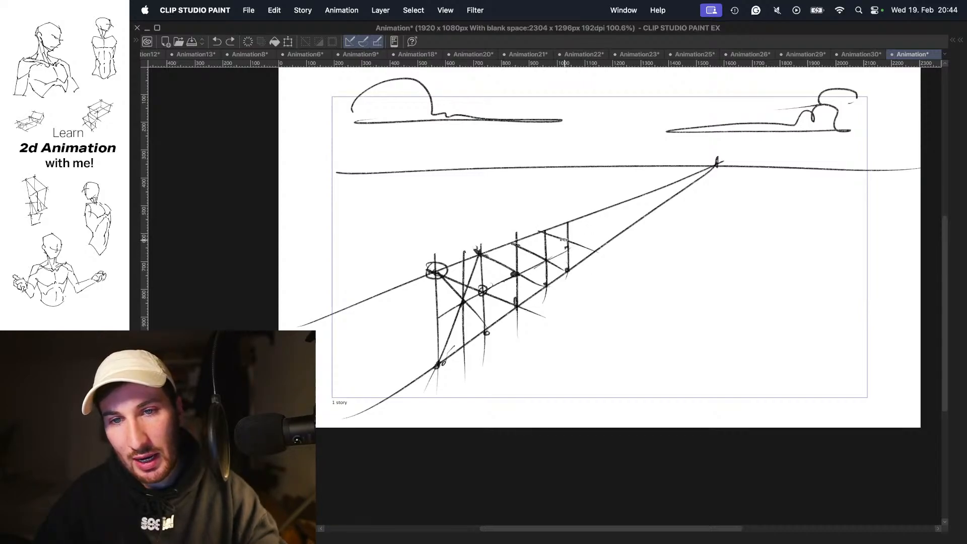
{"action": "key", "text": "super+z"}
{"action": "left_click_drag", "start_coordinate": [564, 246], "coordinate": [589, 260]}
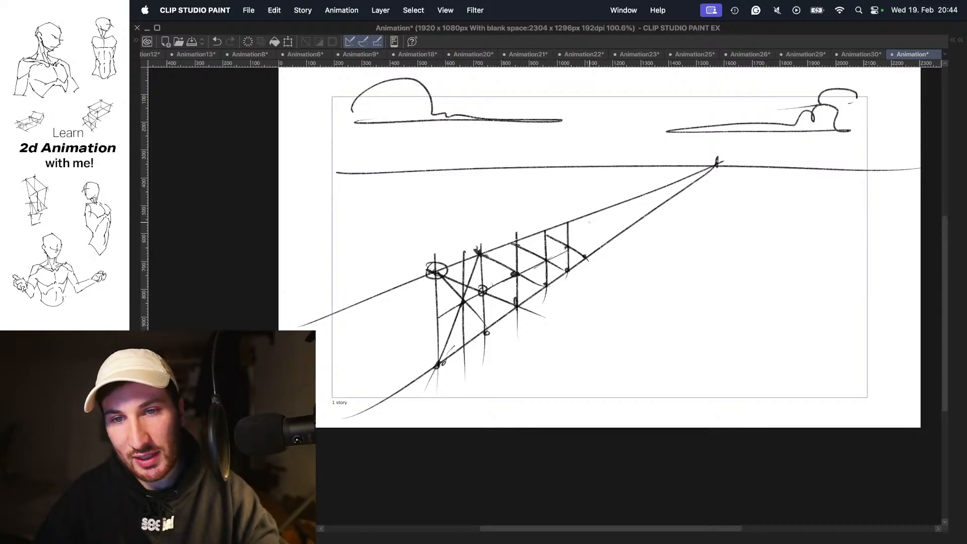
{"action": "left_click_drag", "start_coordinate": [589, 213], "coordinate": [587, 271]}
{"action": "left_click_drag", "start_coordinate": [568, 222], "coordinate": [609, 253]}
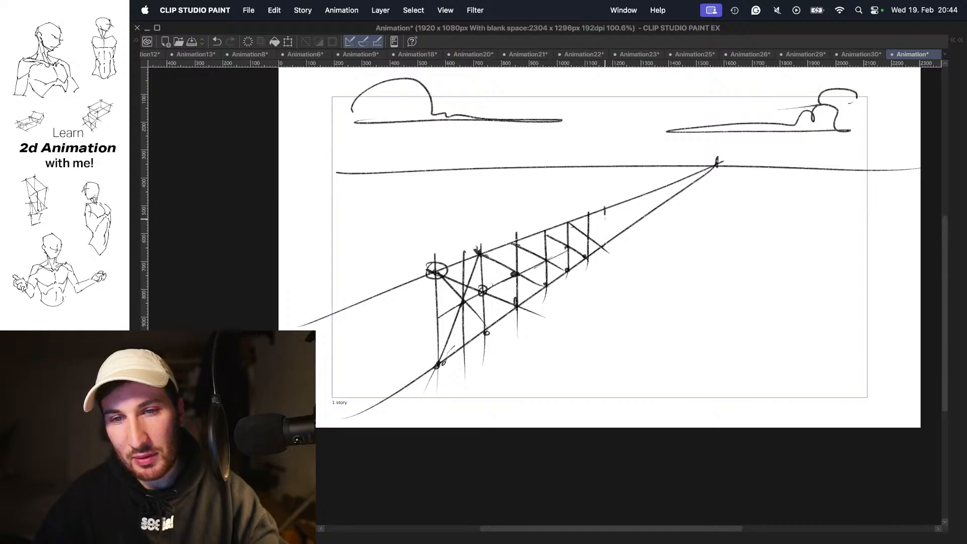
{"action": "left_click_drag", "start_coordinate": [605, 218], "coordinate": [601, 267]}
- Switch to a blank drawing and sketch a four-sided plane in perspective with its two crossing diagonals
{"action": "mouse_move", "coordinate": [635, 218]}
{"action": "left_mouse_down"}
{"action": "mouse_move", "coordinate": [580, 232]}
{"action": "mouse_move", "coordinate": [509, 227]}
{"action": "left_mouse_up"}
{"action": "left_click_drag", "start_coordinate": [460, 289], "coordinate": [528, 325]}
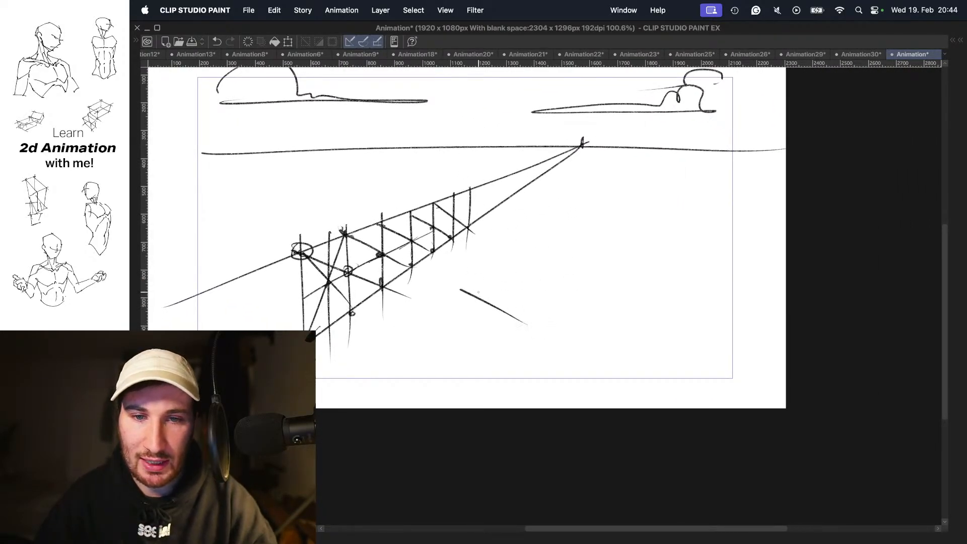
{"action": "key", "text": "super+n"}
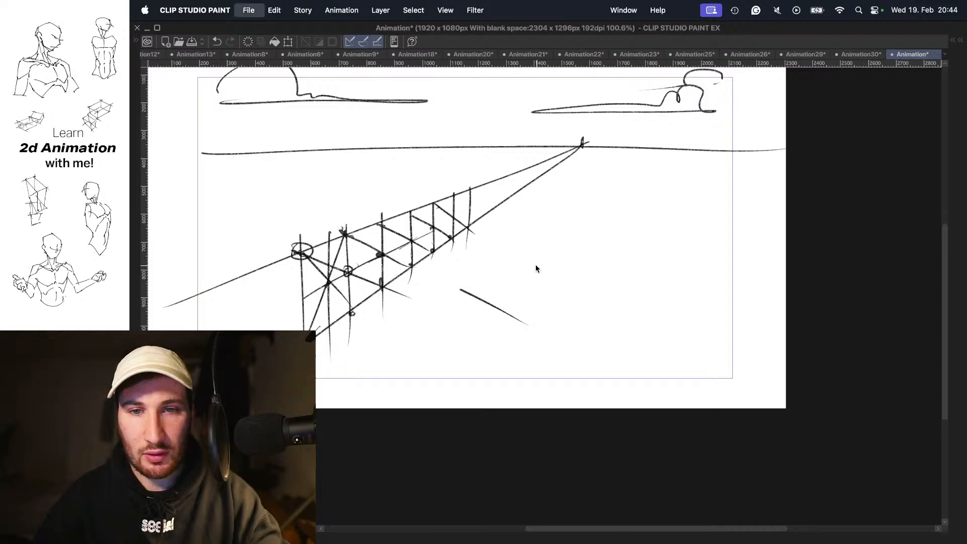
{"action": "key", "text": "Escape"}
{"action": "key", "text": "alt+n"}
{"action": "left_click_drag", "start_coordinate": [440, 200], "coordinate": [490, 239]}
{"action": "mouse_move", "coordinate": [305, 276]}
{"action": "left_mouse_down"}
{"action": "mouse_move", "coordinate": [406, 319]}
{"action": "mouse_move", "coordinate": [505, 256]}
{"action": "mouse_move", "coordinate": [389, 236]}
{"action": "mouse_move", "coordinate": [367, 246]}
{"action": "mouse_move", "coordinate": [538, 283]}
{"action": "left_mouse_up"}
{"action": "left_click_drag", "start_coordinate": [391, 247], "coordinate": [401, 337]}
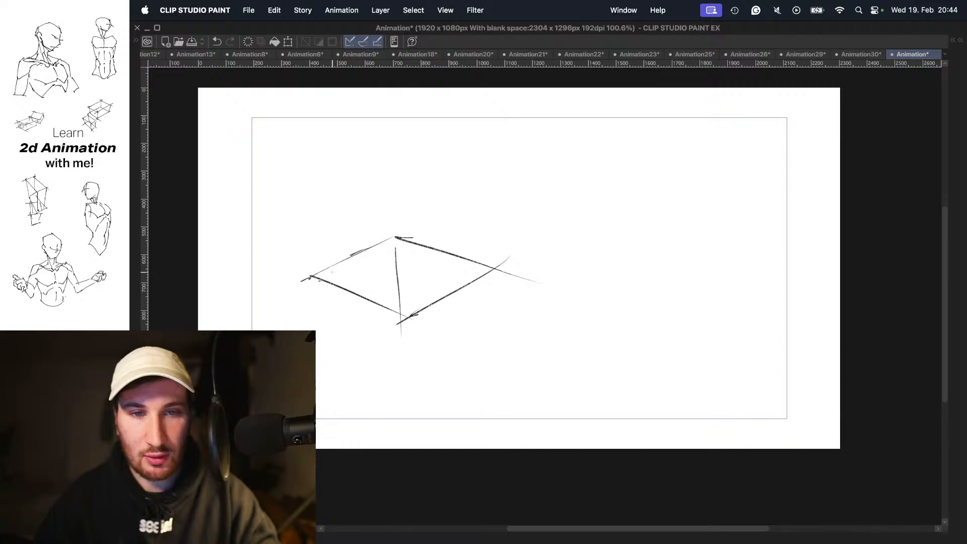
{"action": "left_click_drag", "start_coordinate": [318, 276], "coordinate": [465, 272]}
- Extend the plane downward into a box and sketch a smaller box behind its far edge
{"action": "left_click_drag", "start_coordinate": [412, 315], "coordinate": [409, 357]}
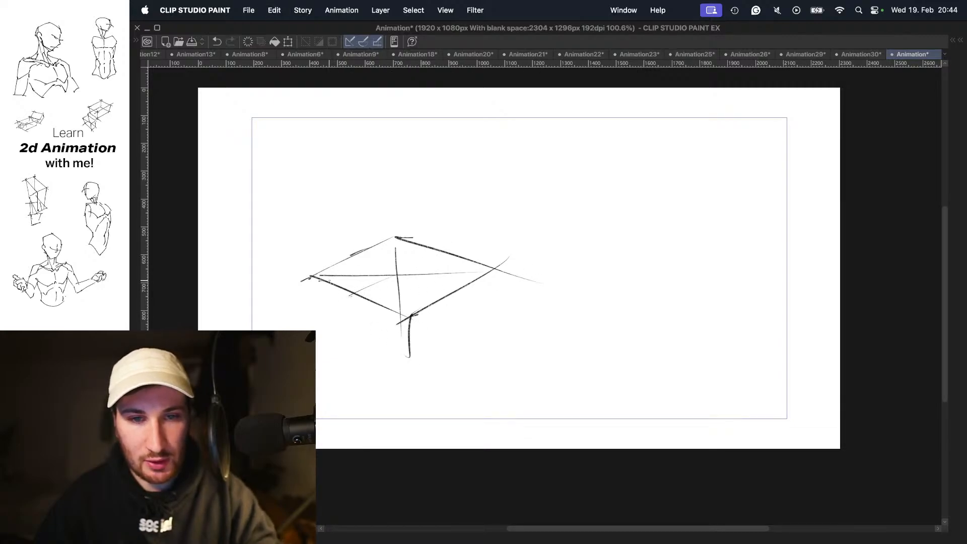
{"action": "left_click_drag", "start_coordinate": [321, 319], "coordinate": [434, 375]}
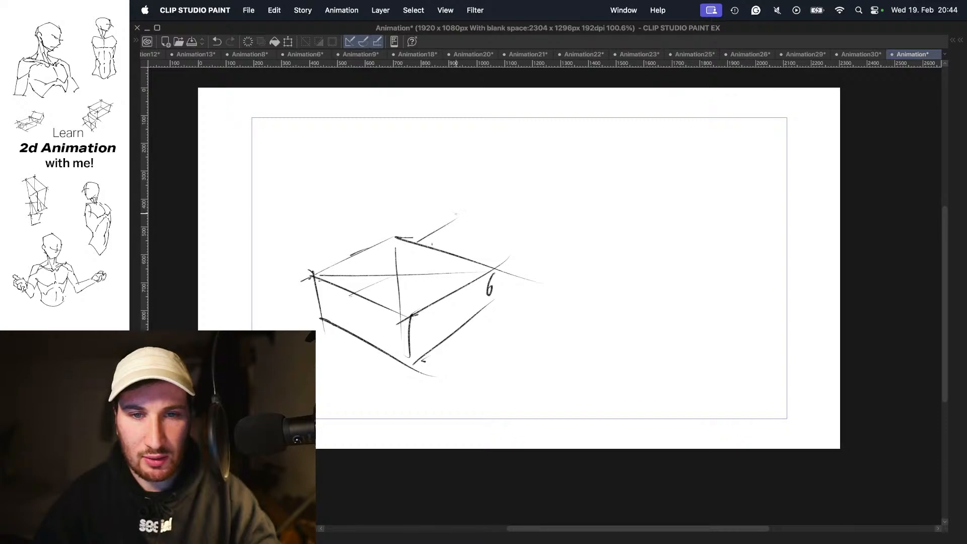
{"action": "key", "text": "super+z"}
{"action": "key", "text": "super+z"}
{"action": "left_click_drag", "start_coordinate": [415, 243], "coordinate": [460, 221]}
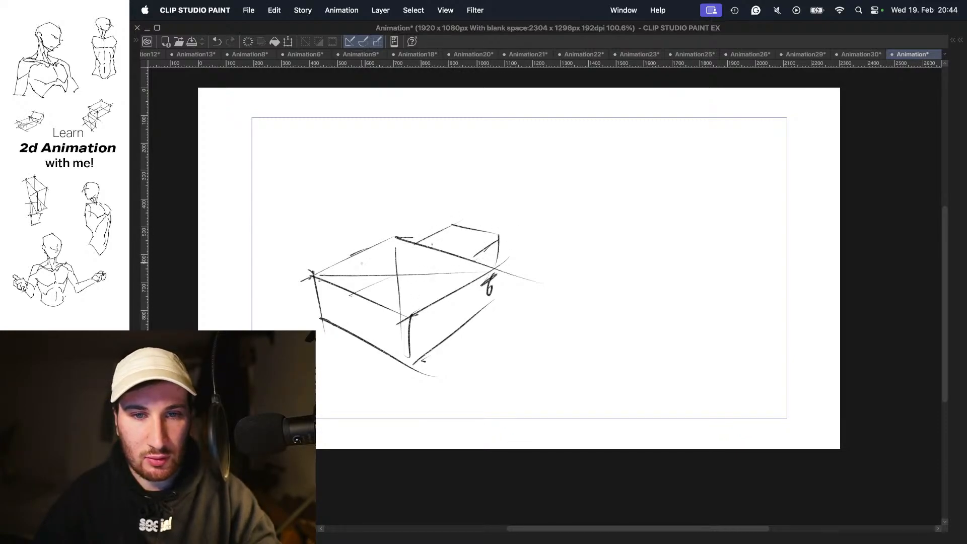
- Sketch smaller box forms projecting forward from the main box's near side
{"action": "left_click_drag", "start_coordinate": [406, 239], "coordinate": [268, 327]}
{"action": "left_click_drag", "start_coordinate": [275, 320], "coordinate": [304, 328]}
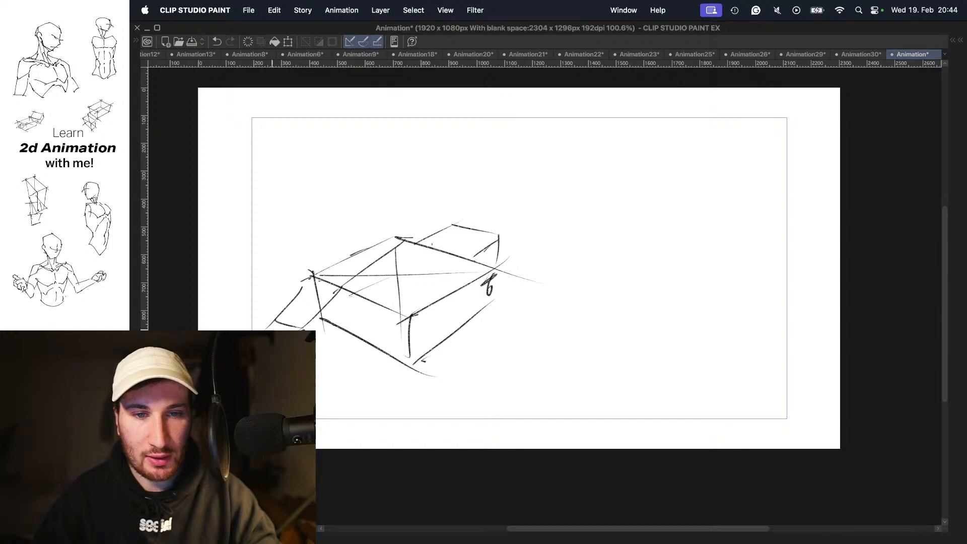
{"action": "left_click_drag", "start_coordinate": [355, 286], "coordinate": [326, 345]}
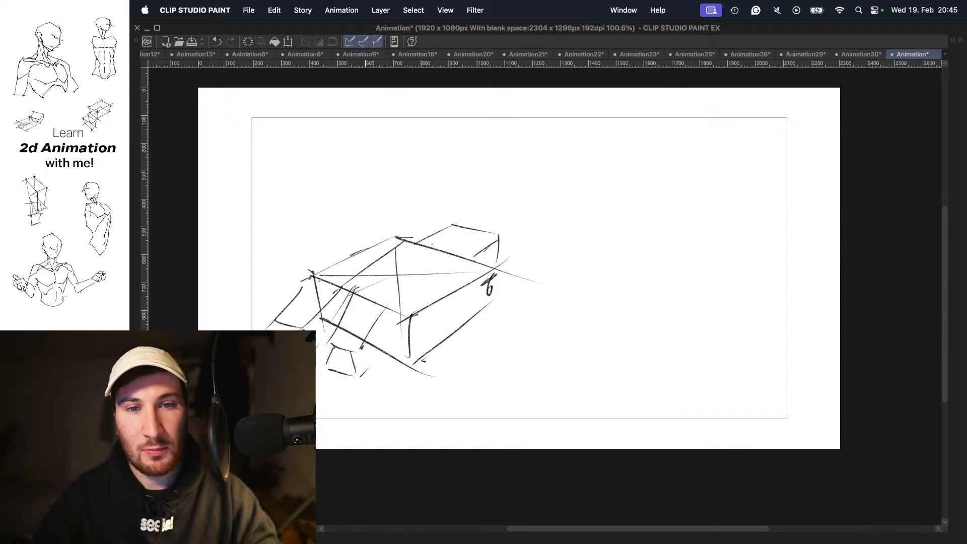
{"action": "left_click_drag", "start_coordinate": [432, 257], "coordinate": [451, 249]}
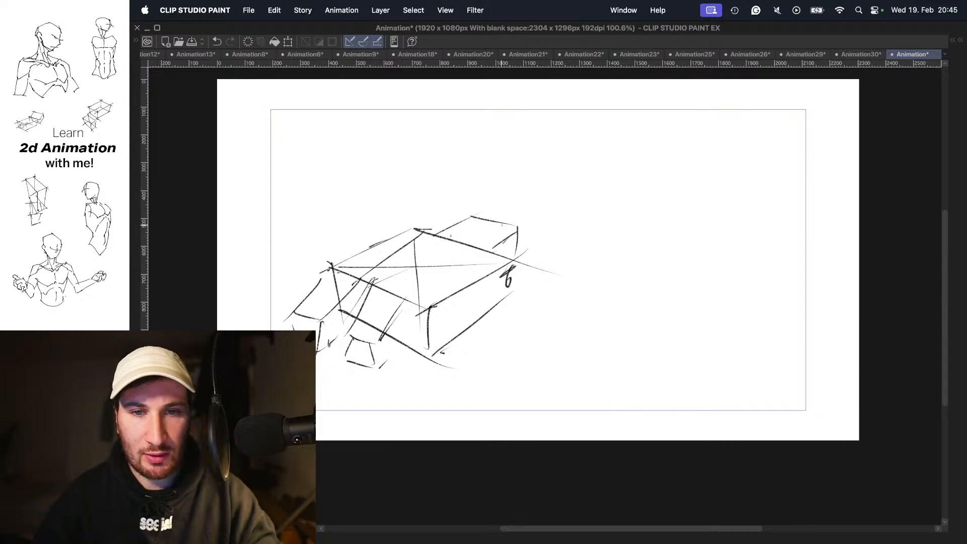
{"action": "left_click_drag", "start_coordinate": [511, 211], "coordinate": [499, 221]}
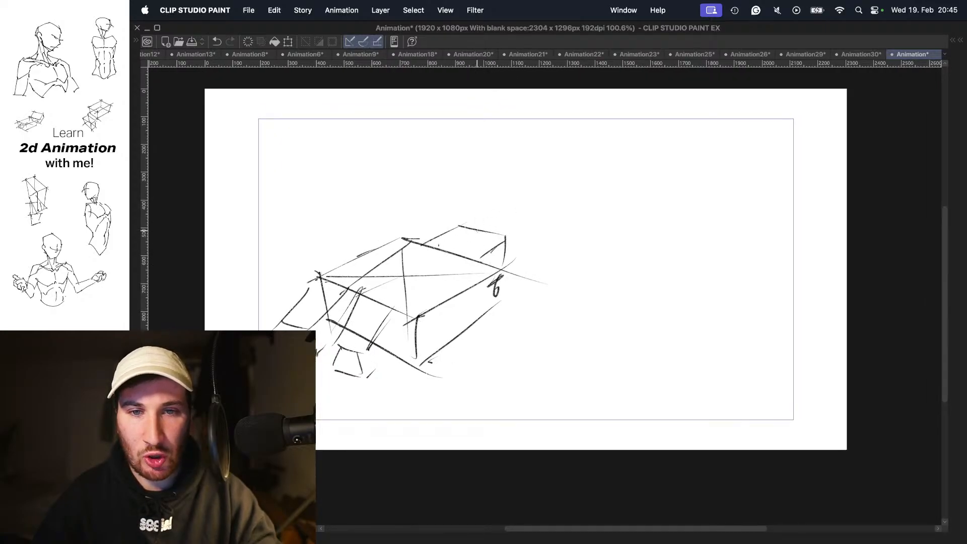
- Draw a receding centerline and crossing diagonals over the rear box's top, and mark the midpoint of its far edge
{"action": "left_click_drag", "start_coordinate": [446, 255], "coordinate": [612, 161]}
{"action": "key", "text": "super+z"}
{"action": "left_click_drag", "start_coordinate": [462, 247], "coordinate": [566, 191]}
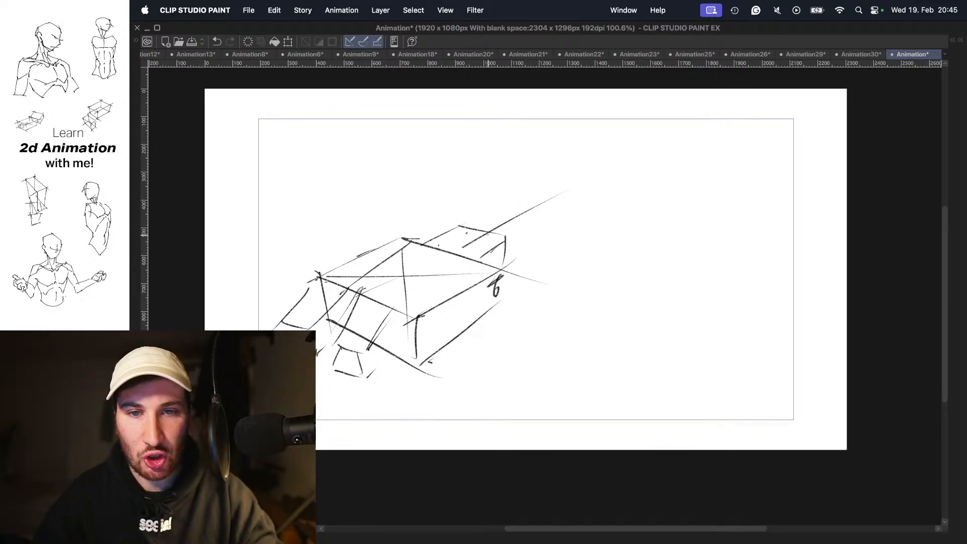
{"action": "left_click_drag", "start_coordinate": [464, 223], "coordinate": [484, 267]}
{"action": "left_click_drag", "start_coordinate": [431, 250], "coordinate": [536, 232]}
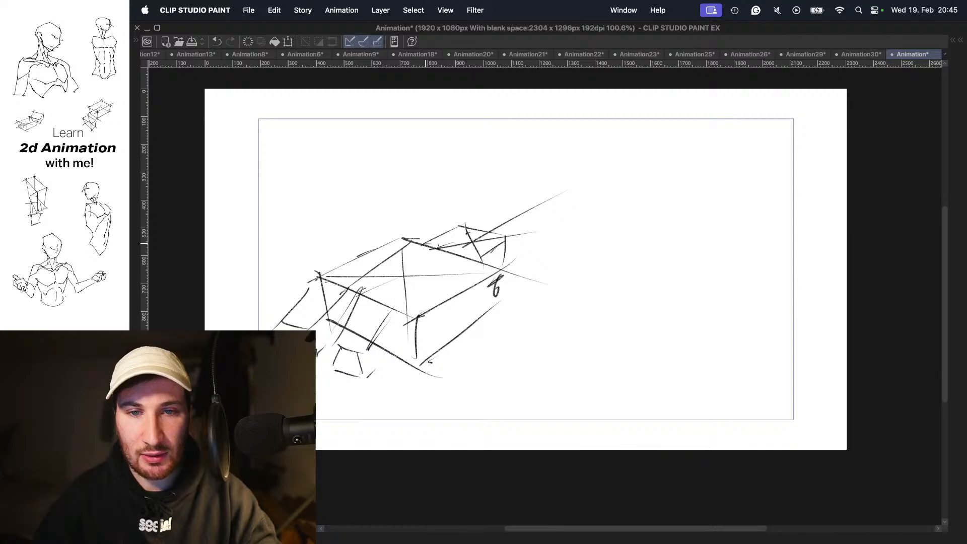
{"action": "left_click", "coordinate": [485, 231]}
- Extend the rear box's side edges, draw a diagonal through the marked midpoint, and add the next cross edge where it lands
{"action": "left_click_drag", "start_coordinate": [424, 245], "coordinate": [549, 187]}
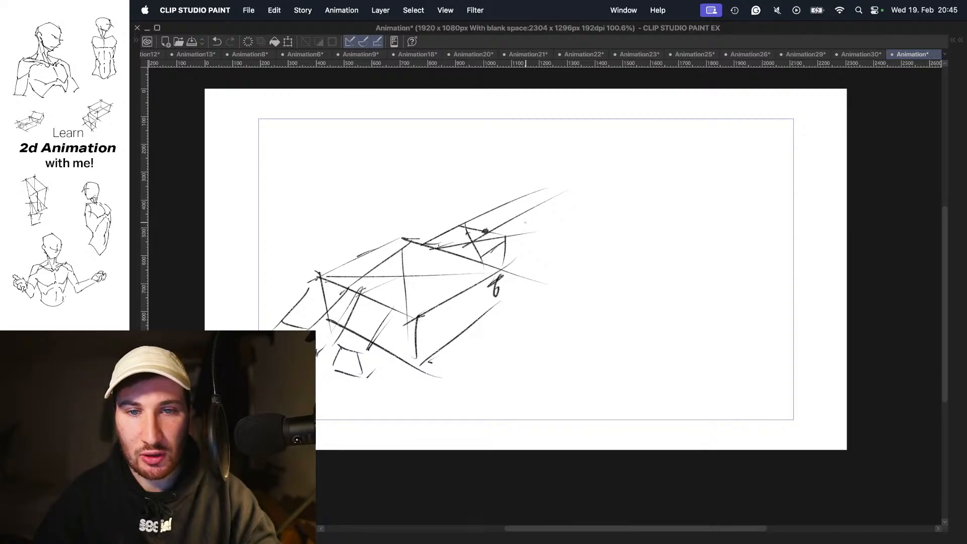
{"action": "left_click_drag", "start_coordinate": [479, 259], "coordinate": [570, 207]}
{"action": "left_click_drag", "start_coordinate": [423, 247], "coordinate": [553, 216]}
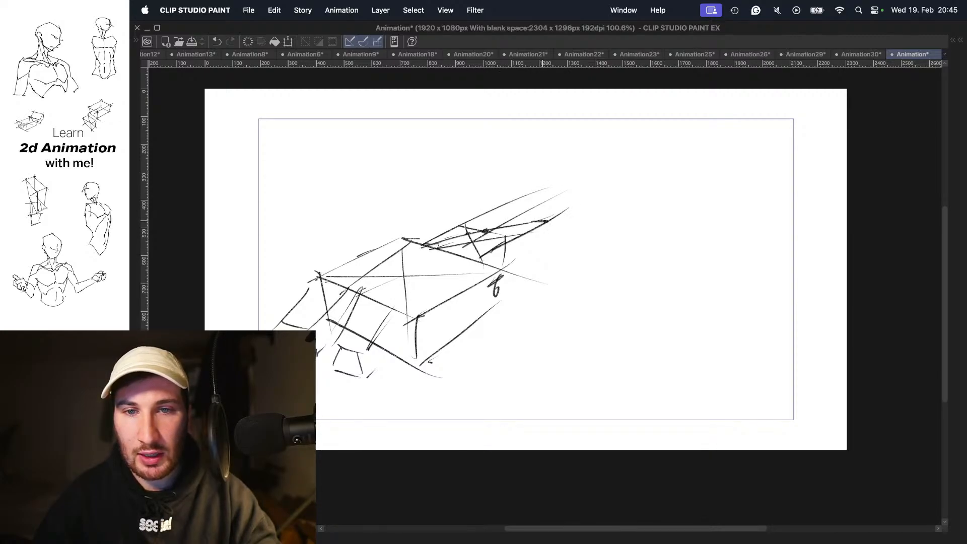
{"action": "left_click_drag", "start_coordinate": [489, 208], "coordinate": [549, 222]}
- Add further receding sections to the strip, placing each cross edge by a diagonal through the previous edge's midpoint
{"action": "left_click_drag", "start_coordinate": [470, 222], "coordinate": [584, 212]}
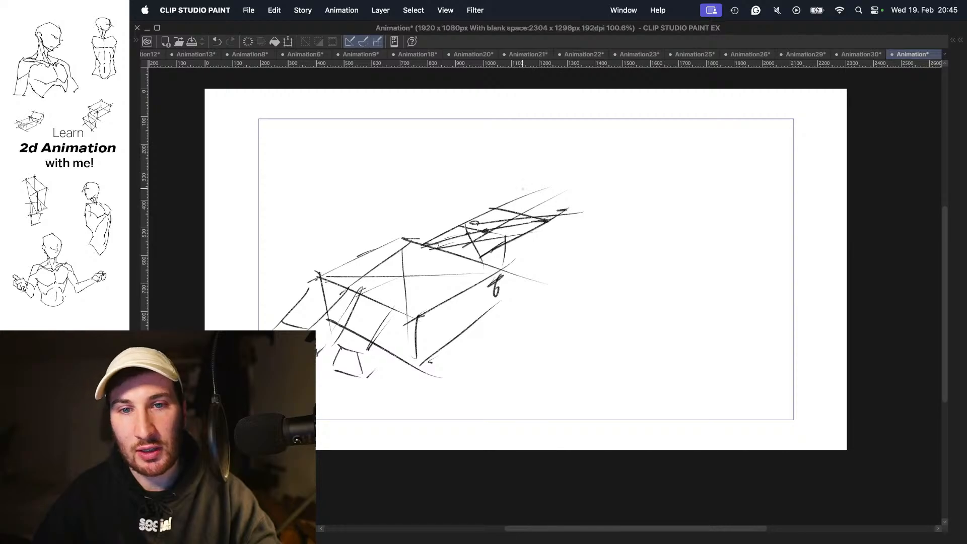
{"action": "left_click_drag", "start_coordinate": [517, 191], "coordinate": [572, 202]}
{"action": "left_click_drag", "start_coordinate": [565, 198], "coordinate": [573, 200]}
{"action": "mouse_move", "coordinate": [507, 200]}
{"action": "left_mouse_down"}
{"action": "mouse_move", "coordinate": [594, 185]}
{"action": "mouse_move", "coordinate": [562, 179]}
{"action": "left_mouse_up"}
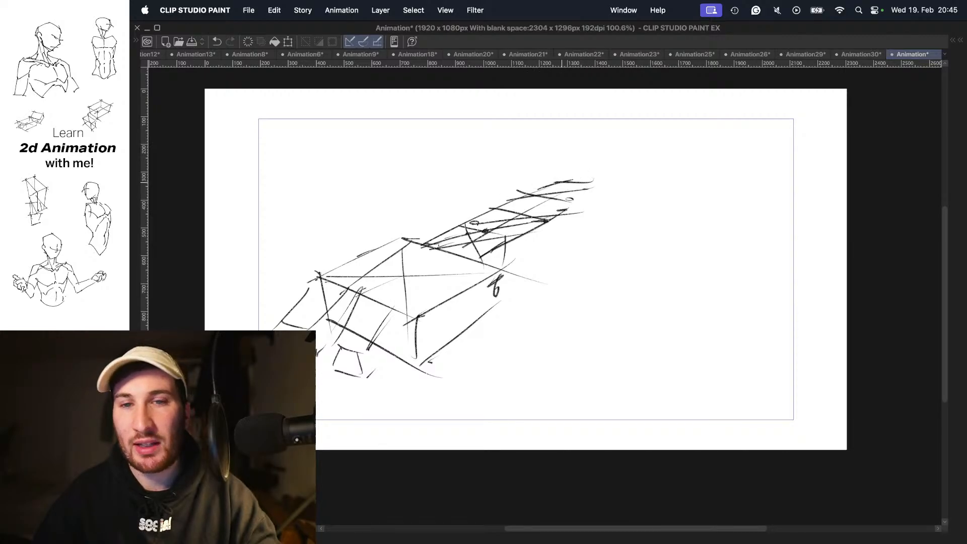
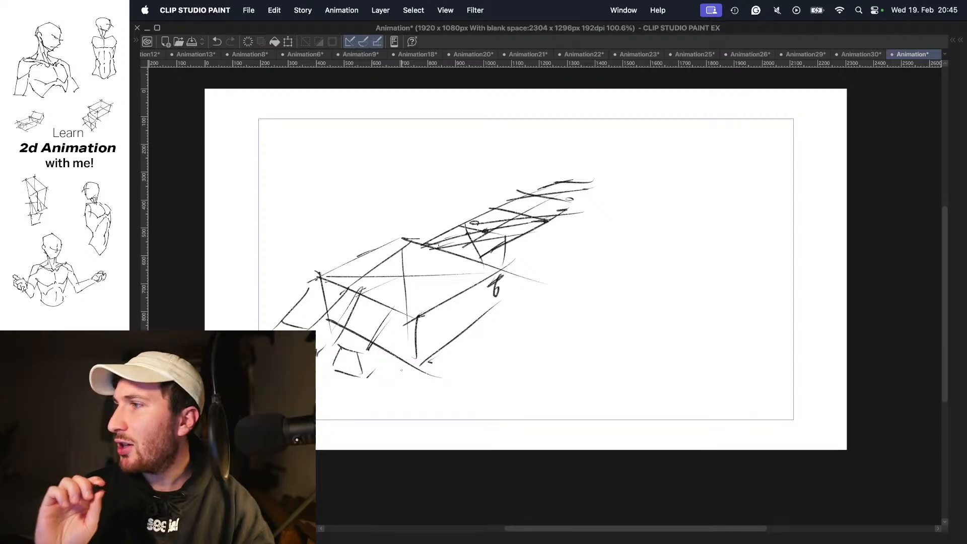
- Switch to a blank drawing and try out a few pen strokes, undoing each one
{"action": "mouse_move", "coordinate": [435, 176]}
{"action": "left_mouse_down"}
{"action": "mouse_move", "coordinate": [492, 281]}
{"action": "mouse_move", "coordinate": [609, 173]}
{"action": "mouse_move", "coordinate": [497, 277]}
{"action": "mouse_move", "coordinate": [492, 208]}
{"action": "mouse_move", "coordinate": [506, 282]}
{"action": "left_mouse_up"}
{"action": "key", "text": "b"}
{"action": "key", "text": "p"}
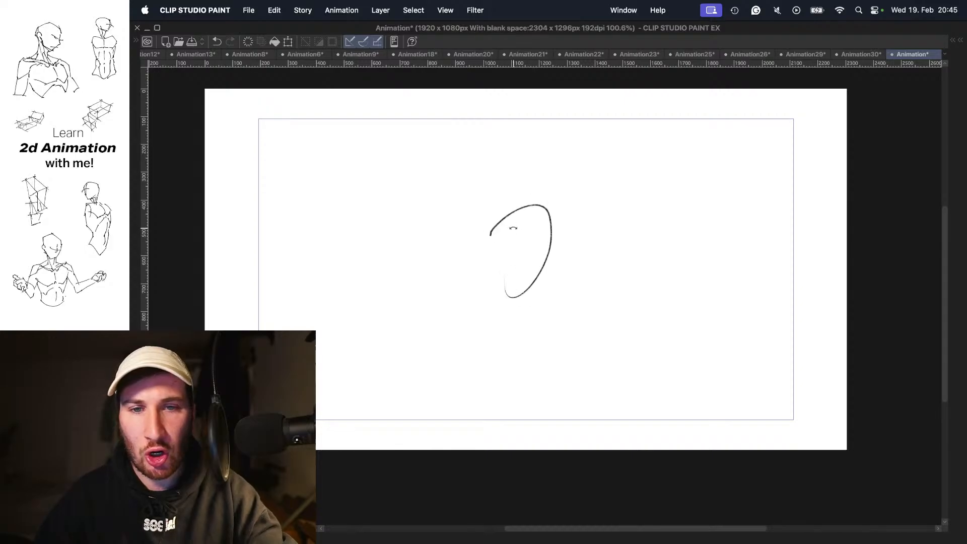
{"action": "key", "text": "super+z"}
{"action": "mouse_move", "coordinate": [501, 218]}
{"action": "left_mouse_down"}
{"action": "mouse_move", "coordinate": [505, 241]}
{"action": "mouse_move", "coordinate": [487, 241]}
{"action": "left_mouse_up"}
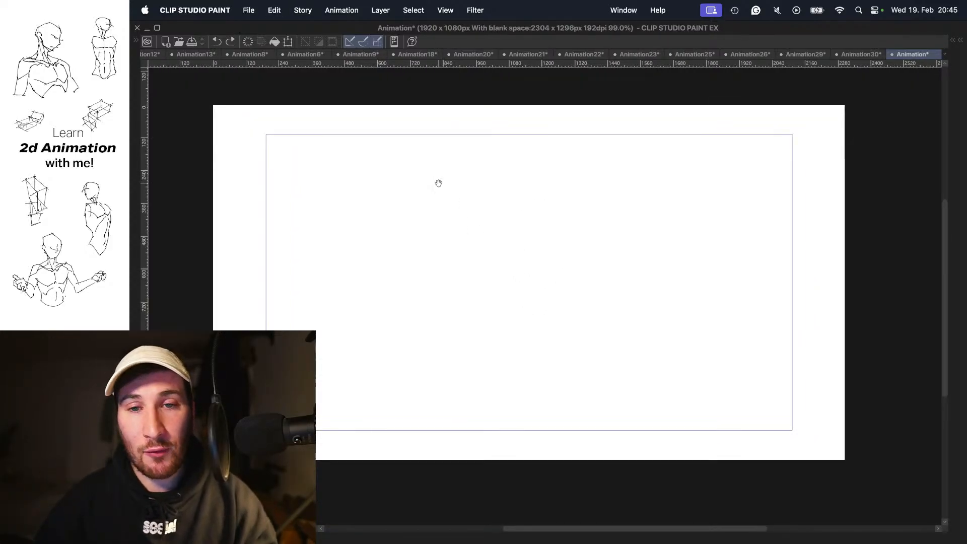
{"action": "left_click_drag", "start_coordinate": [485, 237], "coordinate": [490, 237]}
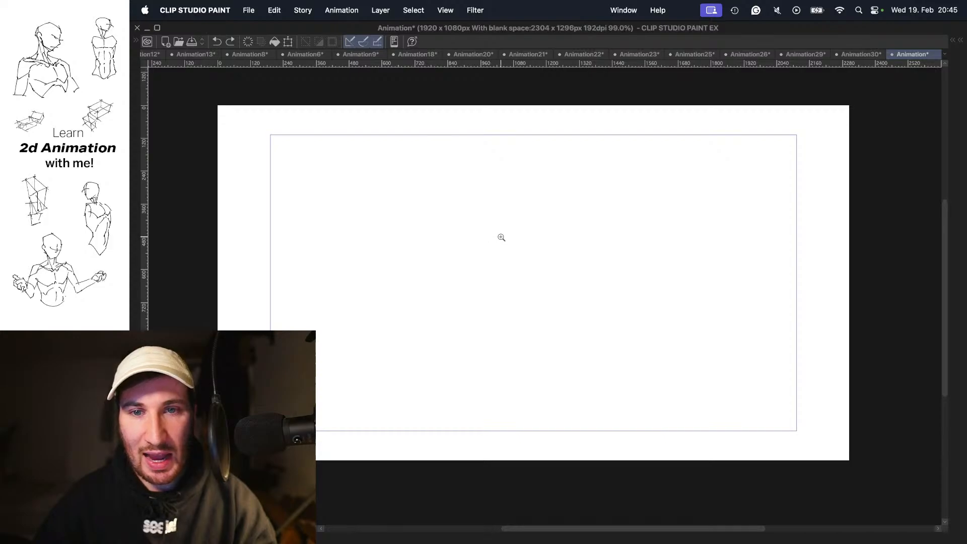
{"action": "left_click", "coordinate": [501, 237]}
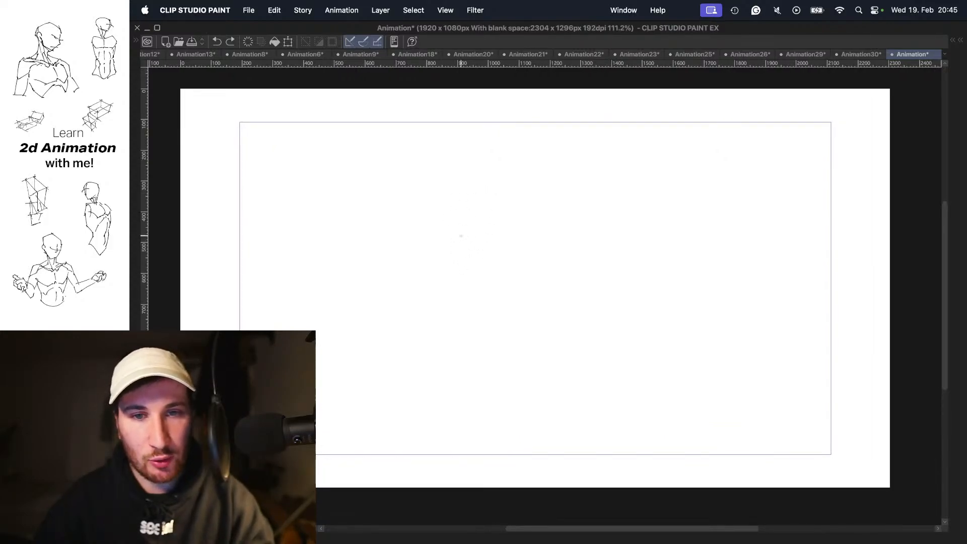
{"action": "key", "text": "super+z"}
{"action": "mouse_move", "coordinate": [411, 234]}
{"action": "left_mouse_down"}
{"action": "mouse_move", "coordinate": [449, 272]}
{"action": "mouse_move", "coordinate": [446, 264]}
{"action": "left_mouse_up"}
{"action": "key", "text": "super+z"}
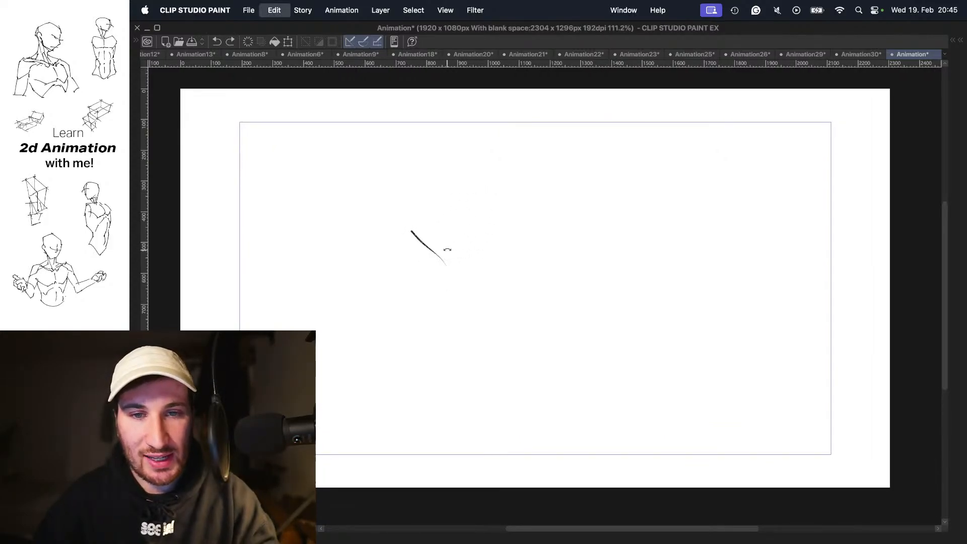
- Sketch the first cube's top face with slightly curved side edges, and add its front vertical edge
{"action": "mouse_move", "coordinate": [410, 224]}
{"action": "left_mouse_down"}
{"action": "mouse_move", "coordinate": [445, 274]}
{"action": "mouse_move", "coordinate": [529, 234]}
{"action": "mouse_move", "coordinate": [491, 194]}
{"action": "mouse_move", "coordinate": [475, 206]}
{"action": "left_mouse_up"}
{"action": "left_click_drag", "start_coordinate": [472, 200], "coordinate": [524, 246]}
{"action": "key", "text": "super+z"}
{"action": "left_click_drag", "start_coordinate": [467, 198], "coordinate": [517, 243]}
{"action": "left_click_drag", "start_coordinate": [446, 267], "coordinate": [447, 335]}
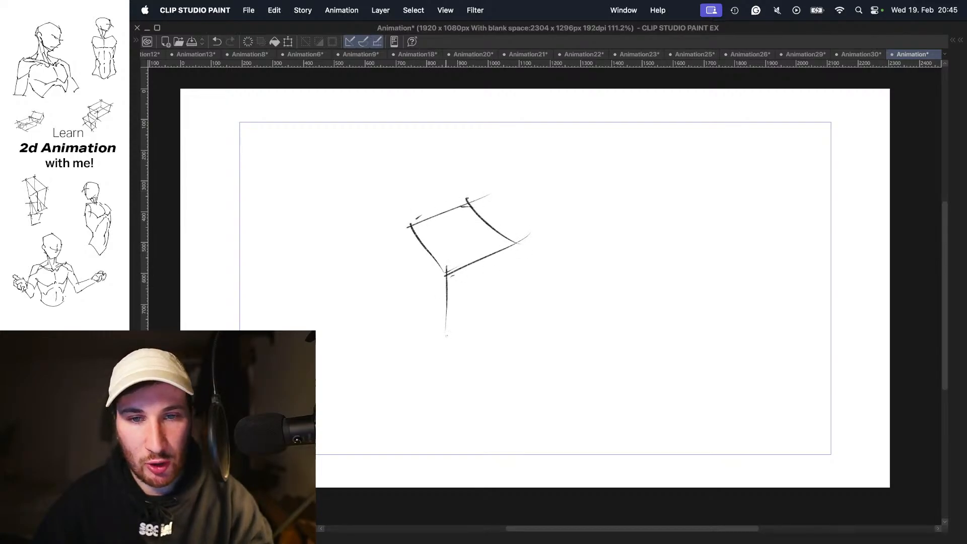
- Complete the first cube with its remaining side and bottom edges, including the hidden back edges
{"action": "mouse_move", "coordinate": [412, 225]}
{"action": "left_mouse_down"}
{"action": "mouse_move", "coordinate": [418, 283]}
{"action": "mouse_move", "coordinate": [446, 328]}
{"action": "mouse_move", "coordinate": [493, 295]}
{"action": "left_mouse_up"}
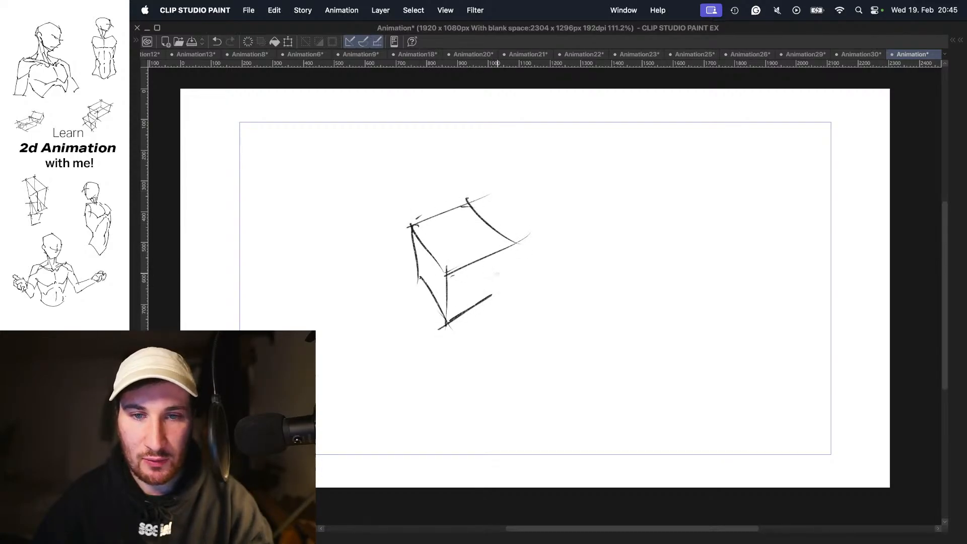
{"action": "left_click_drag", "start_coordinate": [507, 236], "coordinate": [496, 297]}
{"action": "left_click_drag", "start_coordinate": [407, 286], "coordinate": [480, 242]}
{"action": "left_click_drag", "start_coordinate": [464, 205], "coordinate": [466, 269]}
{"action": "left_click_drag", "start_coordinate": [470, 264], "coordinate": [512, 303]}
- Sketch a second, tilted cube beside the first with its top and two front faces
{"action": "left_click_drag", "start_coordinate": [580, 260], "coordinate": [518, 253]}
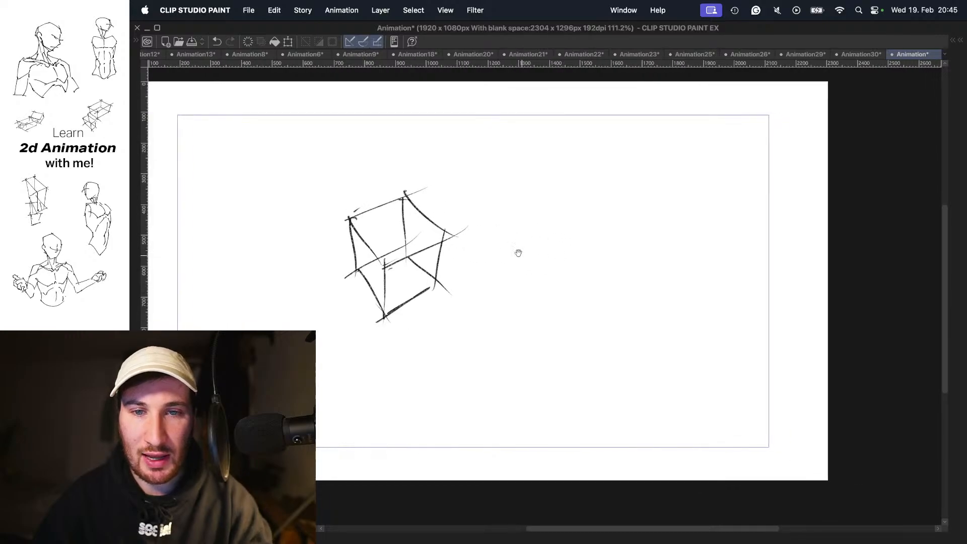
{"action": "mouse_move", "coordinate": [521, 207]}
{"action": "left_mouse_down"}
{"action": "mouse_move", "coordinate": [557, 242]}
{"action": "mouse_move", "coordinate": [592, 220]}
{"action": "mouse_move", "coordinate": [618, 275]}
{"action": "left_mouse_up"}
{"action": "key", "text": "super+z"}
{"action": "mouse_move", "coordinate": [517, 238]}
{"action": "left_mouse_down"}
{"action": "mouse_move", "coordinate": [548, 292]}
{"action": "mouse_move", "coordinate": [599, 276]}
{"action": "left_mouse_up"}
{"action": "mouse_move", "coordinate": [618, 273]}
{"action": "left_mouse_down"}
{"action": "mouse_move", "coordinate": [546, 294]}
{"action": "mouse_move", "coordinate": [543, 345]}
{"action": "left_mouse_up"}
{"action": "left_click_drag", "start_coordinate": [518, 233], "coordinate": [524, 292]}
{"action": "left_click_drag", "start_coordinate": [547, 337], "coordinate": [605, 313]}
{"action": "mouse_move", "coordinate": [617, 272]}
{"action": "left_mouse_down"}
{"action": "mouse_move", "coordinate": [600, 318]}
{"action": "mouse_move", "coordinate": [563, 312]}
{"action": "left_mouse_up"}
- Sketch a third cube above and to the right of the second, starting from a four-sided face
{"action": "left_click_drag", "start_coordinate": [592, 202], "coordinate": [634, 162]}
{"action": "left_click_drag", "start_coordinate": [633, 161], "coordinate": [700, 202]}
{"action": "mouse_move", "coordinate": [599, 204]}
{"action": "left_mouse_down"}
{"action": "mouse_move", "coordinate": [664, 233]}
{"action": "mouse_move", "coordinate": [695, 206]}
{"action": "left_mouse_up"}
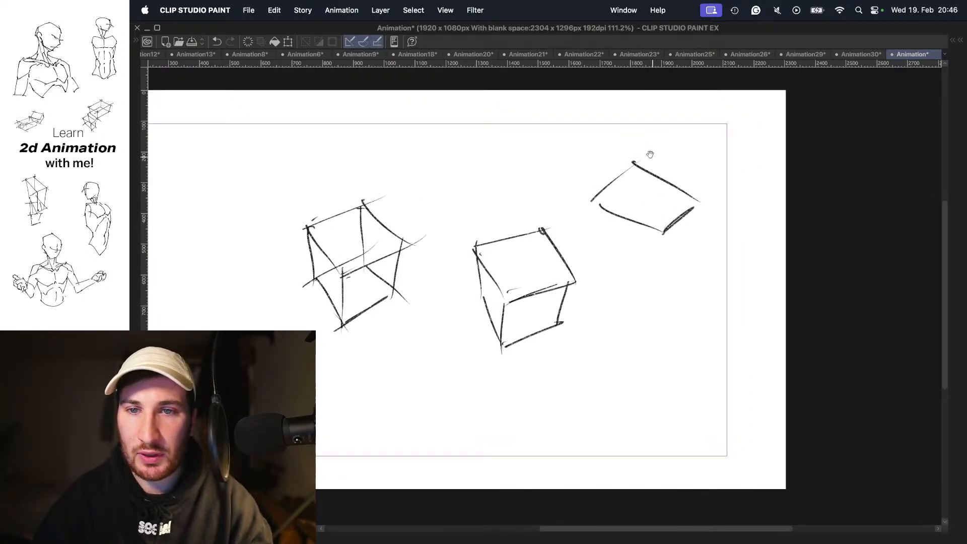
{"action": "scroll", "coordinate": [484, 302], "scroll_direction": "up", "scroll_amount": 2}
{"action": "left_click_drag", "start_coordinate": [636, 204], "coordinate": [637, 154]}
{"action": "left_click_drag", "start_coordinate": [601, 196], "coordinate": [633, 161]}
{"action": "mouse_move", "coordinate": [635, 162]}
{"action": "left_mouse_down"}
{"action": "mouse_move", "coordinate": [699, 206]}
{"action": "mouse_move", "coordinate": [699, 238]}
{"action": "left_mouse_up"}
- Draw a horizon line above the first cube with two vanishing points, and sketch a small two-point perspective box converging to them
{"action": "left_click_drag", "start_coordinate": [460, 246], "coordinate": [663, 195]}
{"action": "left_click_drag", "start_coordinate": [373, 146], "coordinate": [676, 145]}
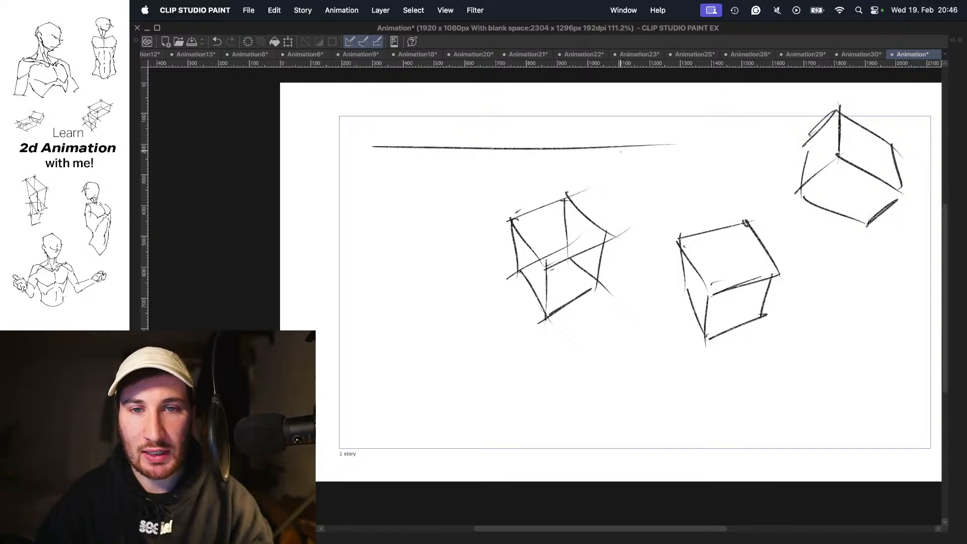
{"action": "left_click_drag", "start_coordinate": [599, 146], "coordinate": [422, 254]}
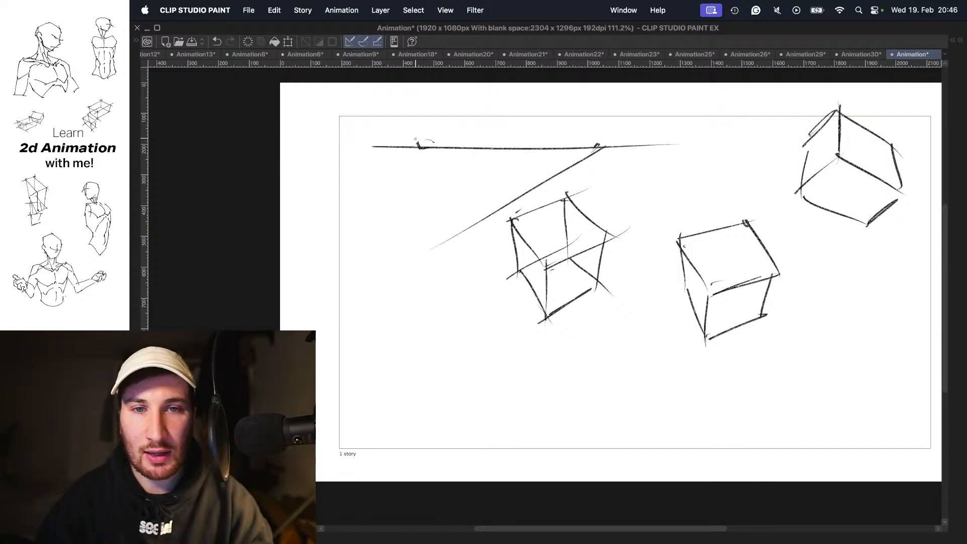
{"action": "left_click_drag", "start_coordinate": [416, 144], "coordinate": [526, 202]}
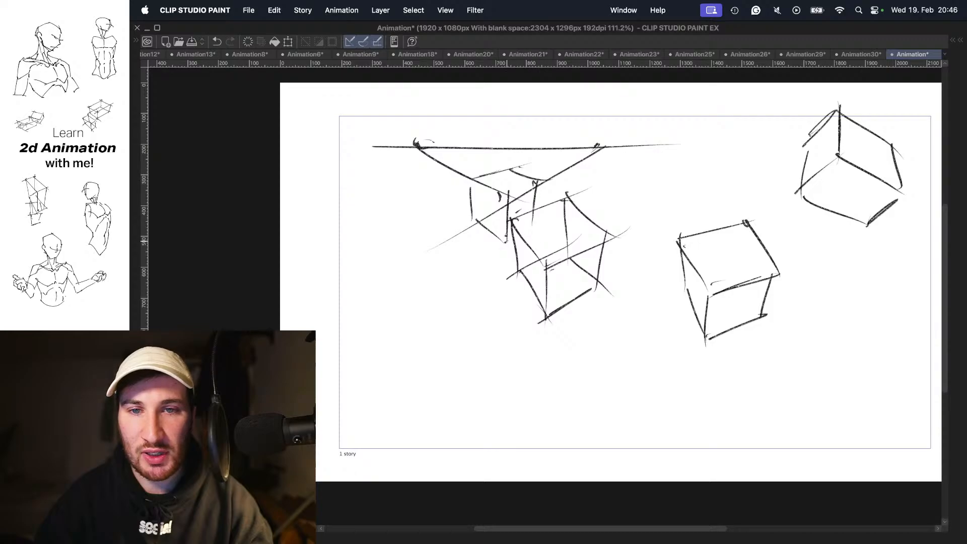
{"action": "left_click_drag", "start_coordinate": [533, 221], "coordinate": [508, 239]}
{"action": "left_click_drag", "start_coordinate": [506, 202], "coordinate": [542, 225]}
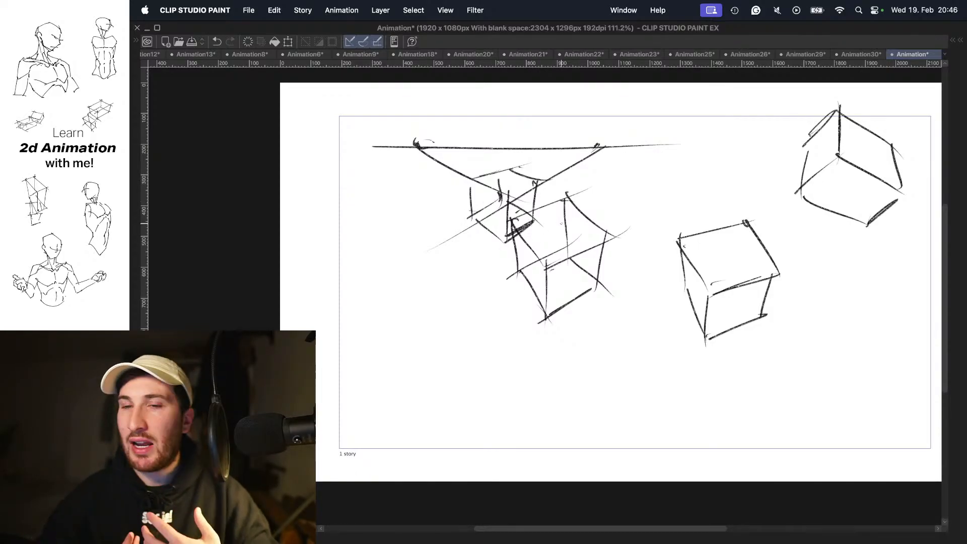
- Sketch a flat four-sided base below the first cube, redrawing its front edge until it fits, with short vertical ticks at the corners
{"action": "left_click_drag", "start_coordinate": [561, 223], "coordinate": [567, 187]}
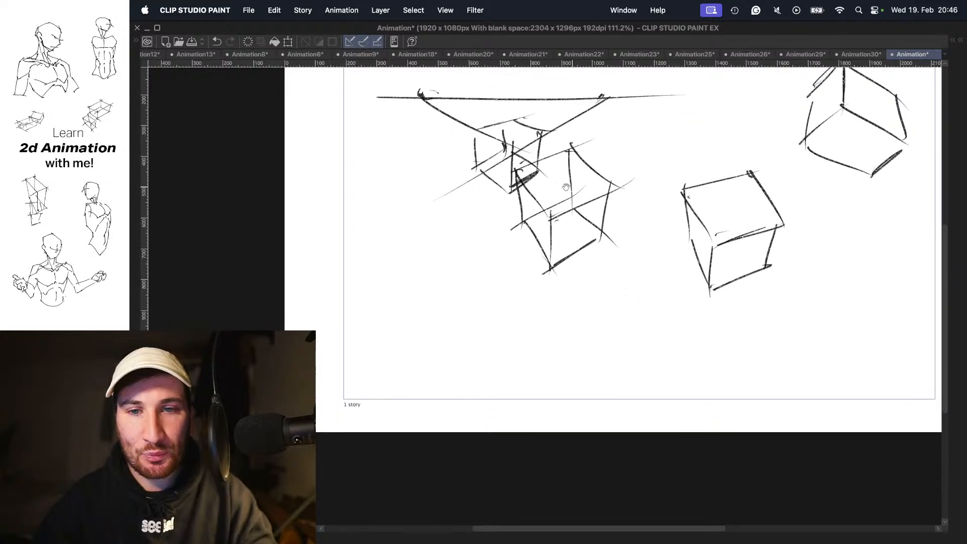
{"action": "left_click_drag", "start_coordinate": [372, 280], "coordinate": [431, 329]}
{"action": "key", "text": "super+z"}
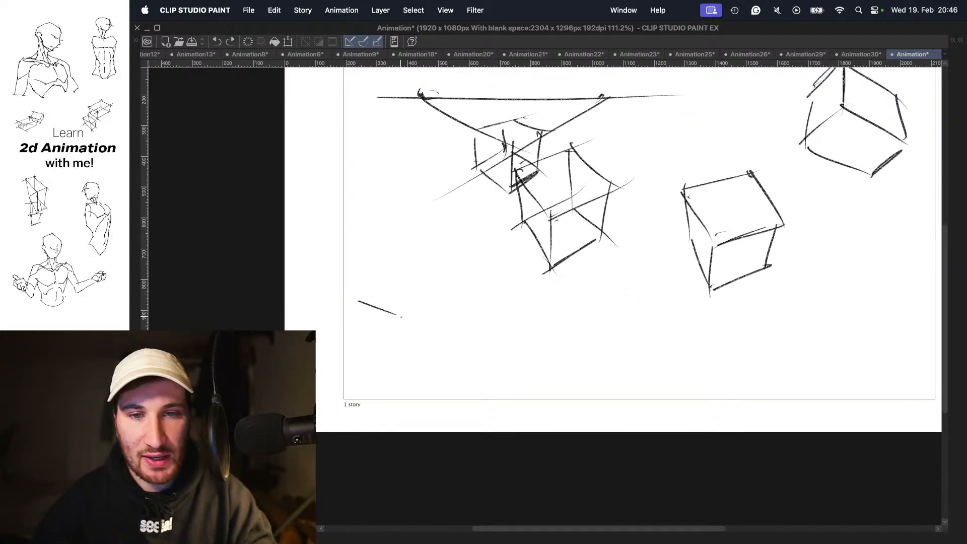
{"action": "key", "text": "super+z"}
{"action": "left_click_drag", "start_coordinate": [348, 293], "coordinate": [410, 346]}
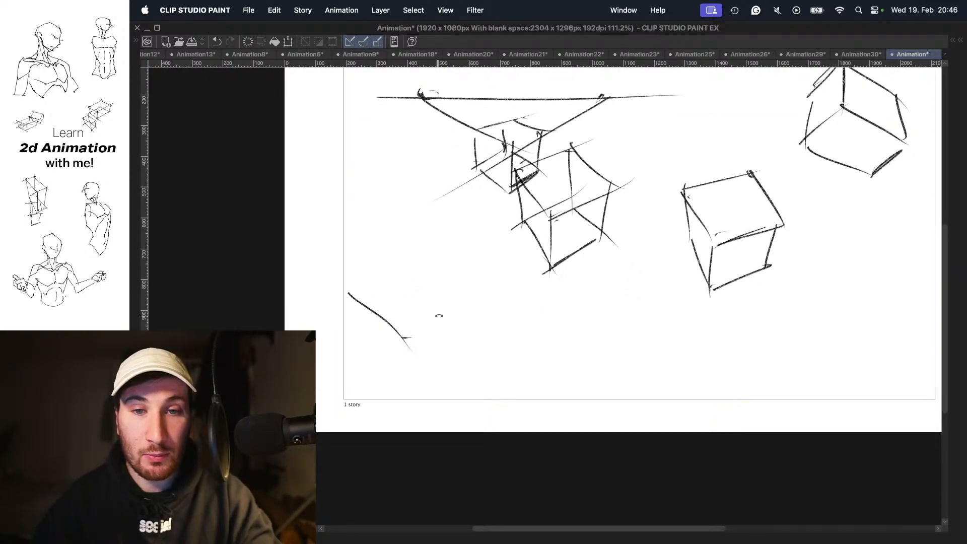
{"action": "key", "text": "super+z"}
{"action": "mouse_move", "coordinate": [352, 291]}
{"action": "left_mouse_down"}
{"action": "mouse_move", "coordinate": [406, 328]}
{"action": "mouse_move", "coordinate": [491, 284]}
{"action": "left_mouse_up"}
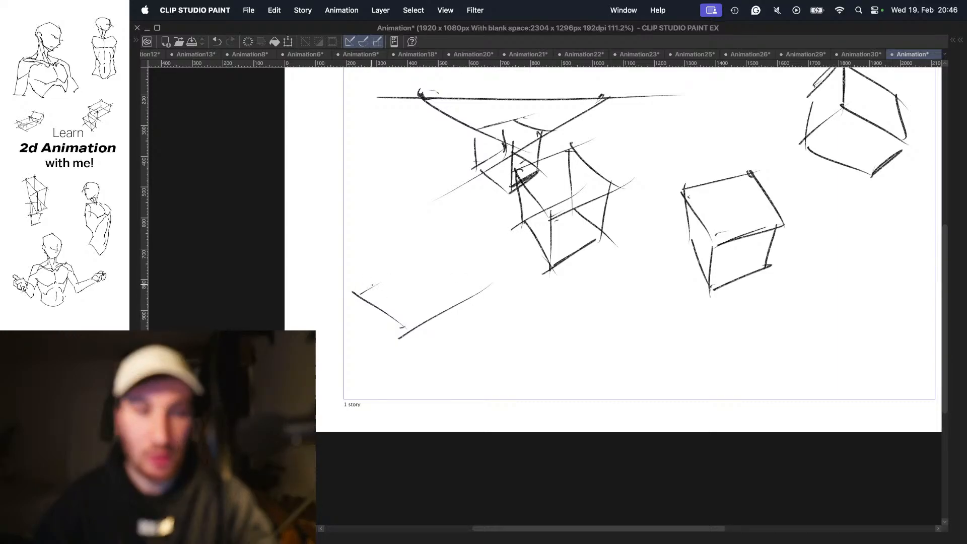
{"action": "mouse_move", "coordinate": [346, 297]}
{"action": "left_mouse_down"}
{"action": "mouse_move", "coordinate": [426, 250]}
{"action": "mouse_move", "coordinate": [491, 304]}
{"action": "left_mouse_up"}
{"action": "key", "text": "super+z"}
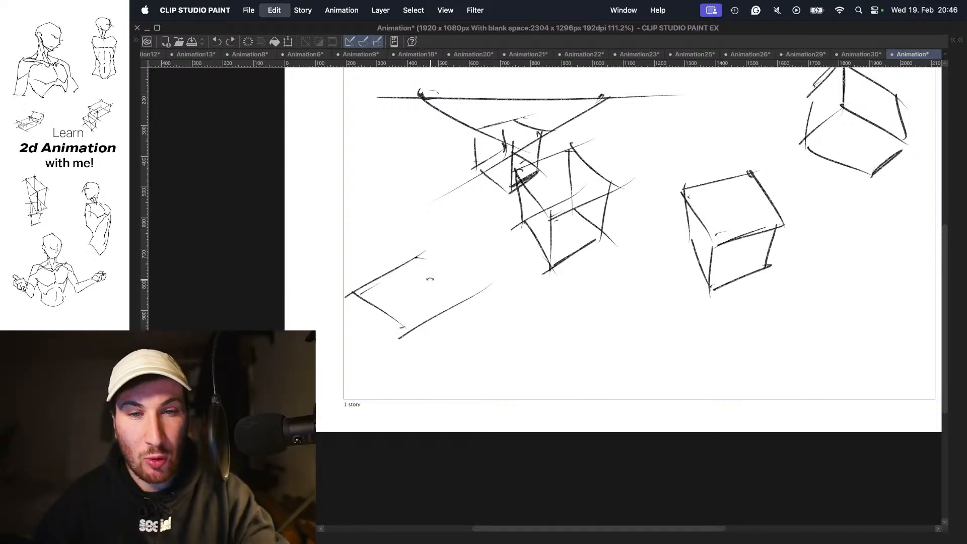
{"action": "left_click_drag", "start_coordinate": [408, 258], "coordinate": [473, 298]}
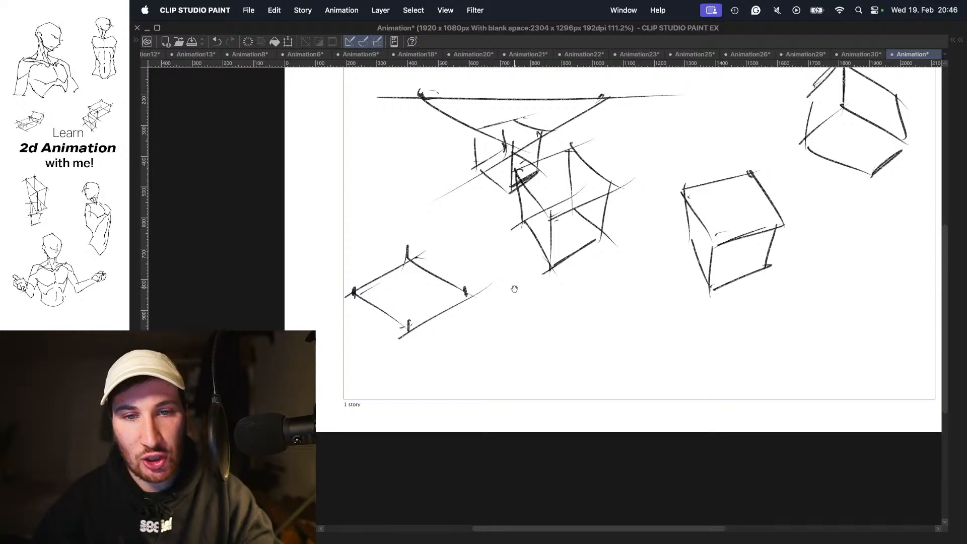
- Clear all the cube and perspective sketches from the canvas with a large eraser
{"action": "left_click_drag", "start_coordinate": [651, 278], "coordinate": [483, 237]}
{"action": "left_click_drag", "start_coordinate": [654, 175], "coordinate": [538, 213]}
{"action": "left_click_drag", "start_coordinate": [460, 251], "coordinate": [592, 213]}
{"action": "mouse_move", "coordinate": [737, 209]}
{"action": "left_mouse_down"}
{"action": "mouse_move", "coordinate": [543, 218]}
{"action": "mouse_move", "coordinate": [630, 281]}
{"action": "left_mouse_up"}
{"action": "key", "text": "super+plus"}
{"action": "mouse_move", "coordinate": [493, 210]}
{"action": "left_mouse_down"}
{"action": "mouse_move", "coordinate": [573, 235]}
{"action": "mouse_move", "coordinate": [593, 218]}
{"action": "mouse_move", "coordinate": [544, 229]}
{"action": "left_mouse_up"}
{"action": "key", "text": "e"}
{"action": "left_click", "coordinate": [595, 218], "text": "super"}
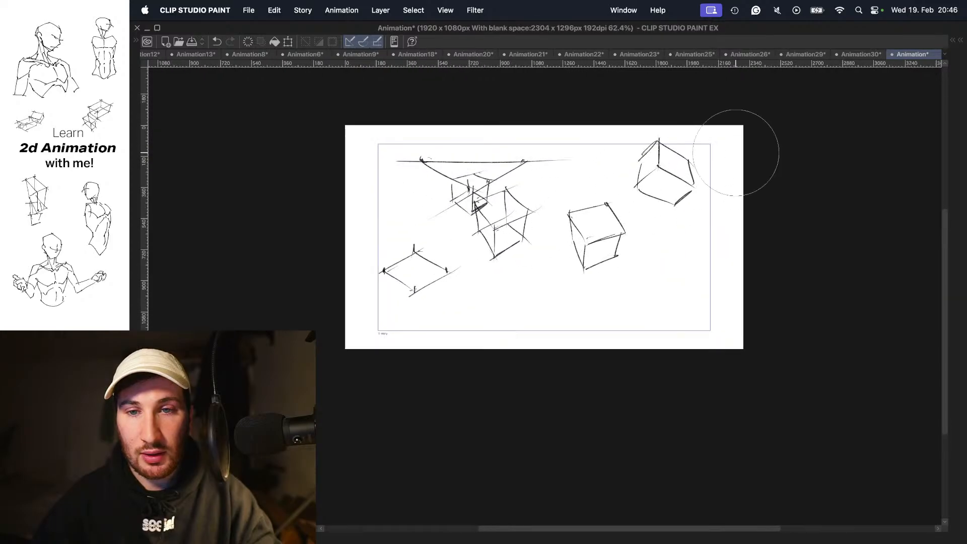
{"action": "mouse_move", "coordinate": [736, 153]}
{"action": "left_mouse_down"}
{"action": "mouse_move", "coordinate": [621, 107]}
{"action": "mouse_move", "coordinate": [384, 189]}
{"action": "left_mouse_up"}
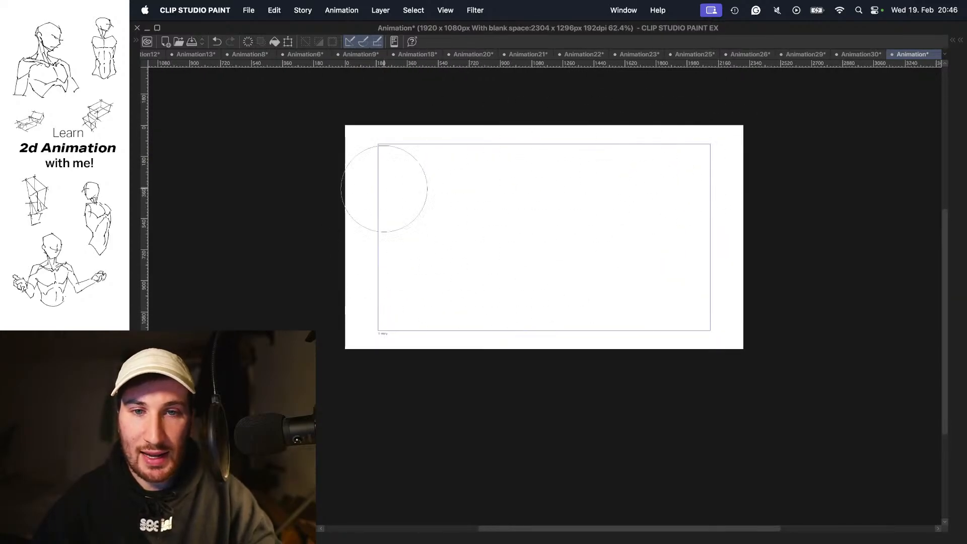
- Sketch a tall box near the middle of the canvas with its top face, three vertical edges and front bottom edges
{"action": "left_click", "coordinate": [563, 212], "text": "super"}
{"action": "left_click_drag", "start_coordinate": [528, 212], "coordinate": [514, 231]}
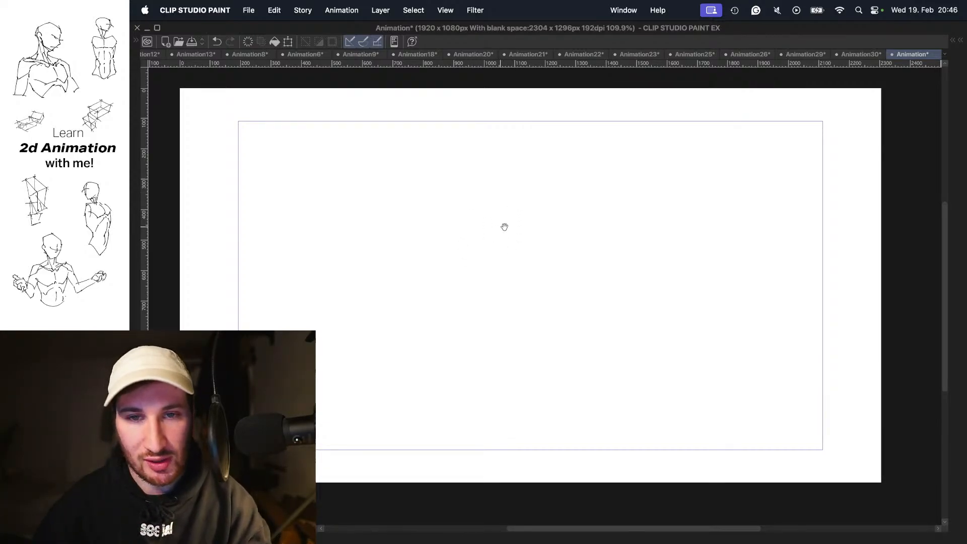
{"action": "mouse_move", "coordinate": [504, 227]}
{"action": "left_mouse_down"}
{"action": "mouse_move", "coordinate": [506, 214]}
{"action": "mouse_move", "coordinate": [525, 224]}
{"action": "left_mouse_up"}
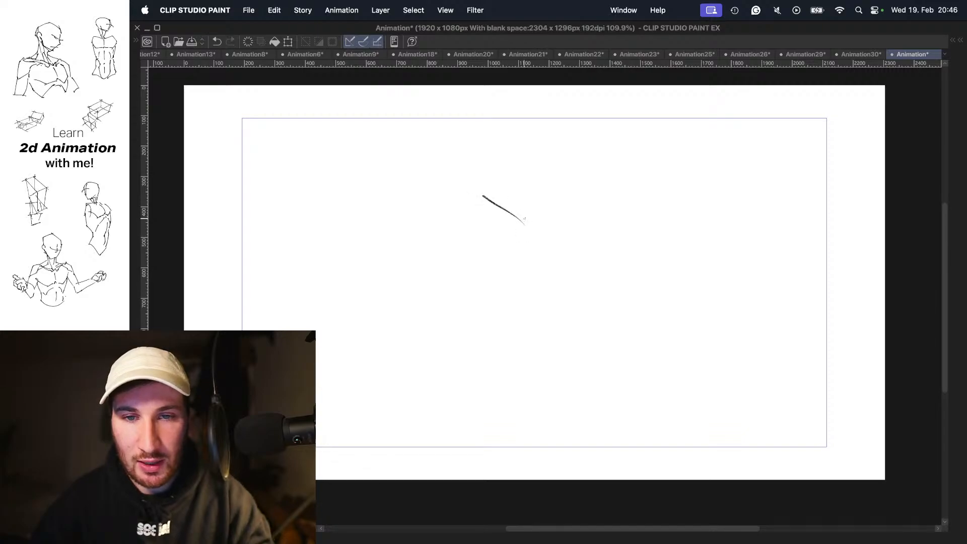
{"action": "mouse_move", "coordinate": [514, 184]}
{"action": "left_mouse_down"}
{"action": "mouse_move", "coordinate": [577, 215]}
{"action": "mouse_move", "coordinate": [527, 323]}
{"action": "left_mouse_up"}
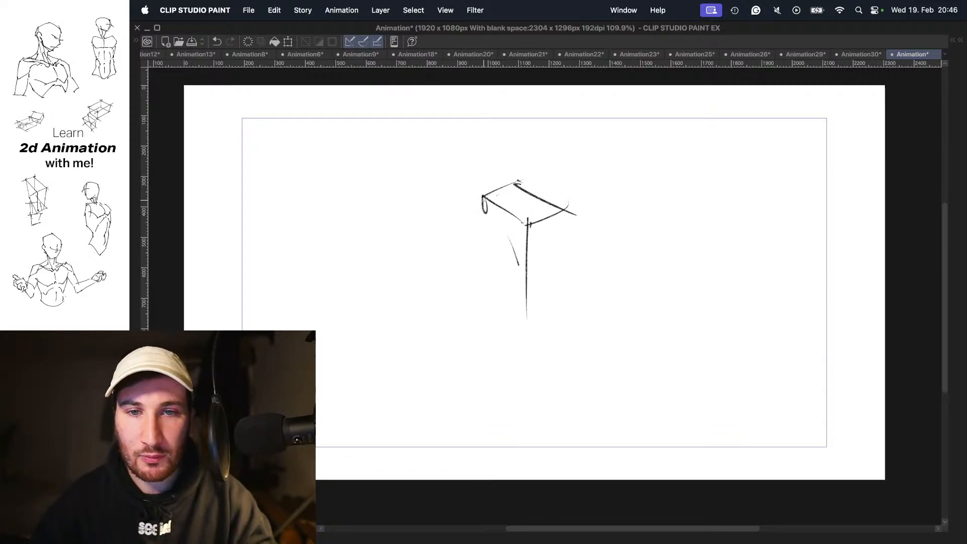
{"action": "mouse_move", "coordinate": [483, 199]}
{"action": "left_mouse_down"}
{"action": "mouse_move", "coordinate": [496, 298]}
{"action": "mouse_move", "coordinate": [526, 316]}
{"action": "left_mouse_up"}
{"action": "left_click_drag", "start_coordinate": [565, 207], "coordinate": [559, 295]}
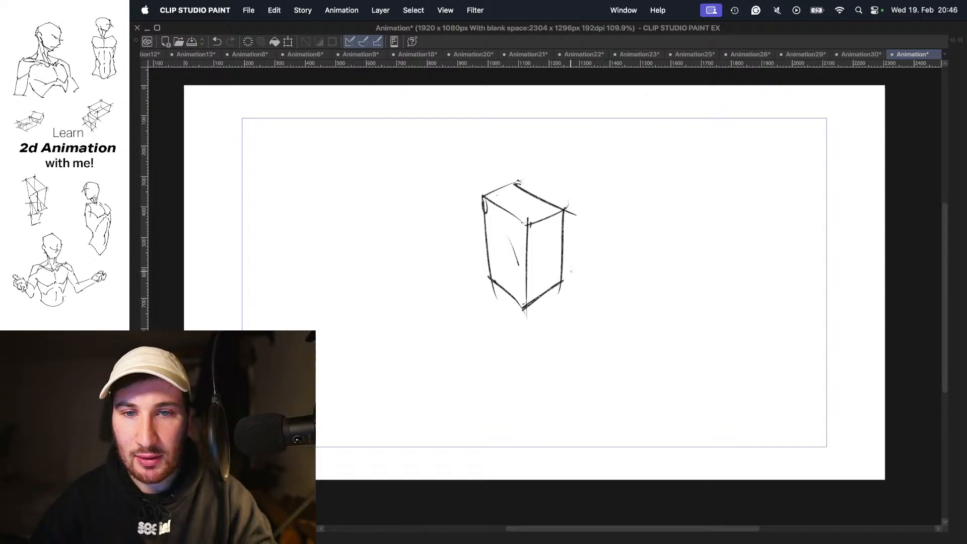
- Add the tall box's hidden back vertical edge and its hidden back bottom edges
{"action": "left_click_drag", "start_coordinate": [512, 179], "coordinate": [512, 268]}
{"action": "left_click_drag", "start_coordinate": [518, 264], "coordinate": [562, 281]}
{"action": "mouse_move", "coordinate": [557, 281]}
{"action": "left_mouse_down"}
{"action": "mouse_move", "coordinate": [559, 215]}
{"action": "mouse_move", "coordinate": [542, 270]}
{"action": "left_mouse_up"}
- Sketch a second tall see-through box to the right of the first, with its top face, vertical edges and full base
{"action": "left_click_drag", "start_coordinate": [616, 216], "coordinate": [517, 222]}
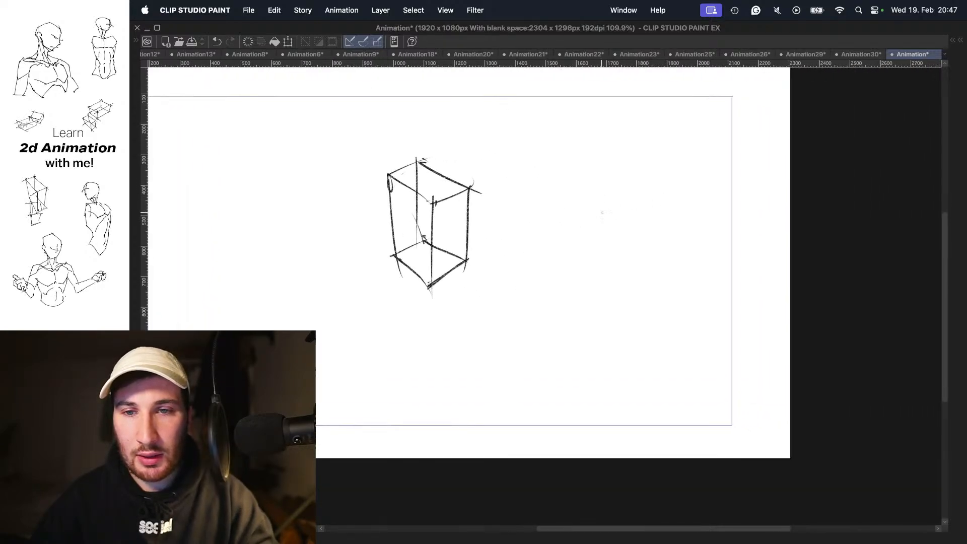
{"action": "mouse_move", "coordinate": [586, 221]}
{"action": "left_mouse_down"}
{"action": "mouse_move", "coordinate": [649, 195]}
{"action": "mouse_move", "coordinate": [614, 246]}
{"action": "mouse_move", "coordinate": [670, 216]}
{"action": "left_mouse_up"}
{"action": "left_click_drag", "start_coordinate": [611, 241], "coordinate": [612, 340]}
{"action": "mouse_move", "coordinate": [577, 222]}
{"action": "left_mouse_down"}
{"action": "mouse_move", "coordinate": [587, 308]}
{"action": "mouse_move", "coordinate": [668, 296]}
{"action": "left_mouse_up"}
{"action": "left_click_drag", "start_coordinate": [665, 218], "coordinate": [657, 305]}
{"action": "left_click_drag", "start_coordinate": [567, 308], "coordinate": [645, 266]}
{"action": "left_click_drag", "start_coordinate": [637, 246], "coordinate": [634, 277]}
{"action": "left_click_drag", "start_coordinate": [635, 277], "coordinate": [659, 306]}
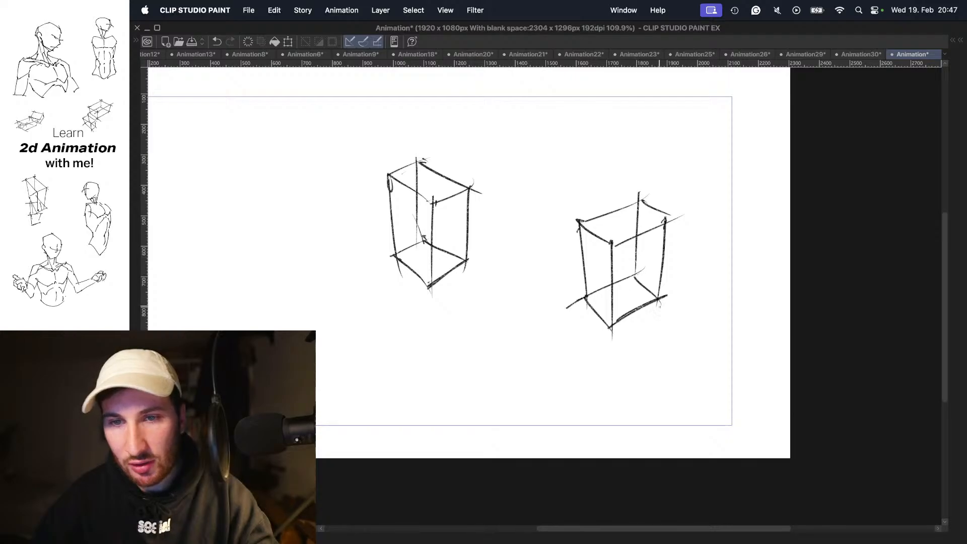
- Draw a large oval inside the second box as the rib cage, undoing and redrawing it until it fills the box
{"action": "left_click_drag", "start_coordinate": [642, 263], "coordinate": [640, 249]}
{"action": "mouse_move", "coordinate": [595, 212]}
{"action": "left_mouse_down"}
{"action": "mouse_move", "coordinate": [636, 300]}
{"action": "mouse_move", "coordinate": [605, 202]}
{"action": "left_mouse_up"}
{"action": "key", "text": "super+z"}
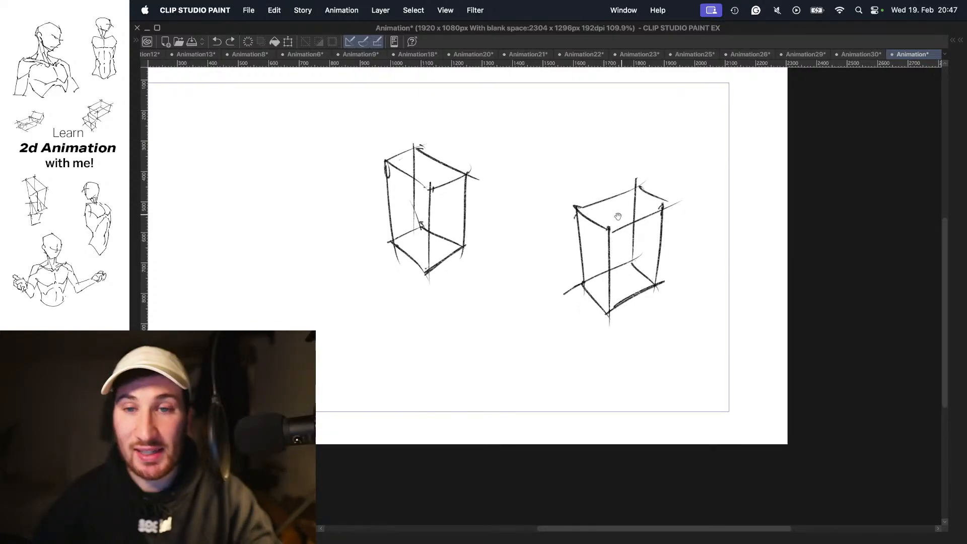
{"action": "key", "text": "super+z"}
{"action": "mouse_move", "coordinate": [586, 232]}
{"action": "left_mouse_down"}
{"action": "mouse_move", "coordinate": [617, 198]}
{"action": "mouse_move", "coordinate": [636, 295]}
{"action": "mouse_move", "coordinate": [602, 200]}
{"action": "left_mouse_up"}
{"action": "key", "text": "super+z"}
{"action": "left_click_drag", "start_coordinate": [626, 258], "coordinate": [626, 256]}
{"action": "scroll", "coordinate": [626, 256], "scroll_direction": "down", "scroll_amount": 3}
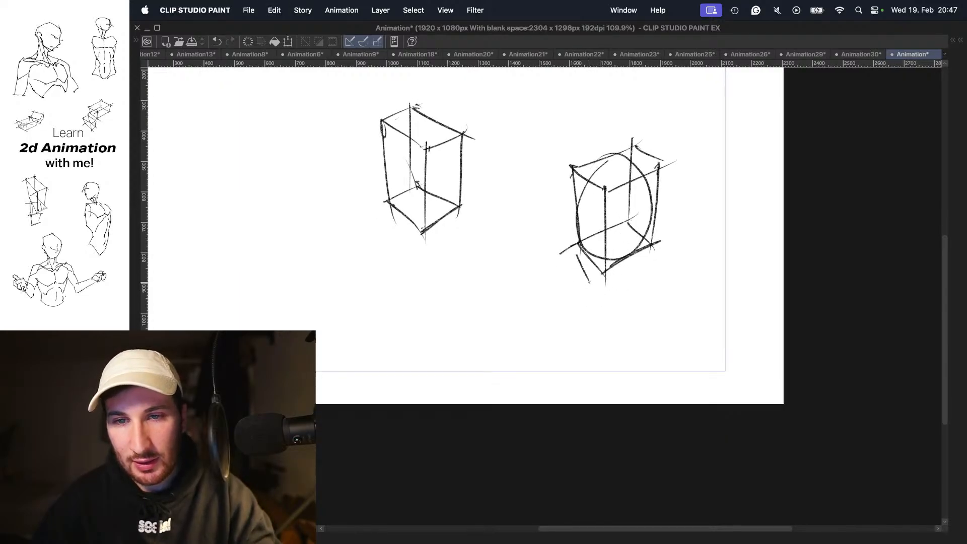
- Draw the top face of a pelvis box under the rib cage, and undo the first attempt at its side and bottom edges
{"action": "mouse_move", "coordinate": [590, 283]}
{"action": "left_mouse_down"}
{"action": "mouse_move", "coordinate": [657, 267]}
{"action": "mouse_move", "coordinate": [637, 242]}
{"action": "mouse_move", "coordinate": [648, 272]}
{"action": "left_mouse_up"}
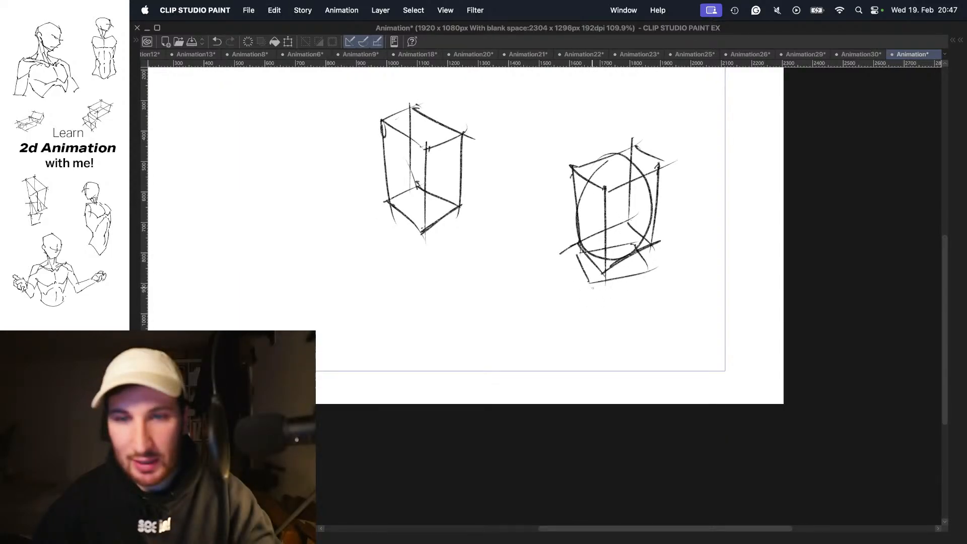
{"action": "key", "text": "super+z"}
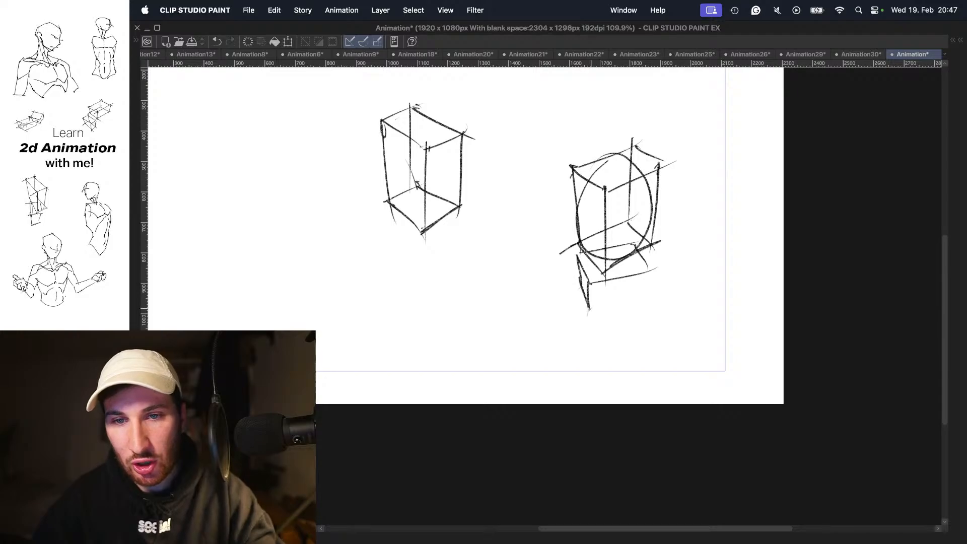
{"action": "left_click_drag", "start_coordinate": [589, 310], "coordinate": [643, 296]}
{"action": "key", "text": "super+z"}
{"action": "key", "text": "super+z"}
{"action": "key", "text": "super+z"}
{"action": "key", "text": "super+z"}
{"action": "key", "text": "super+z"}
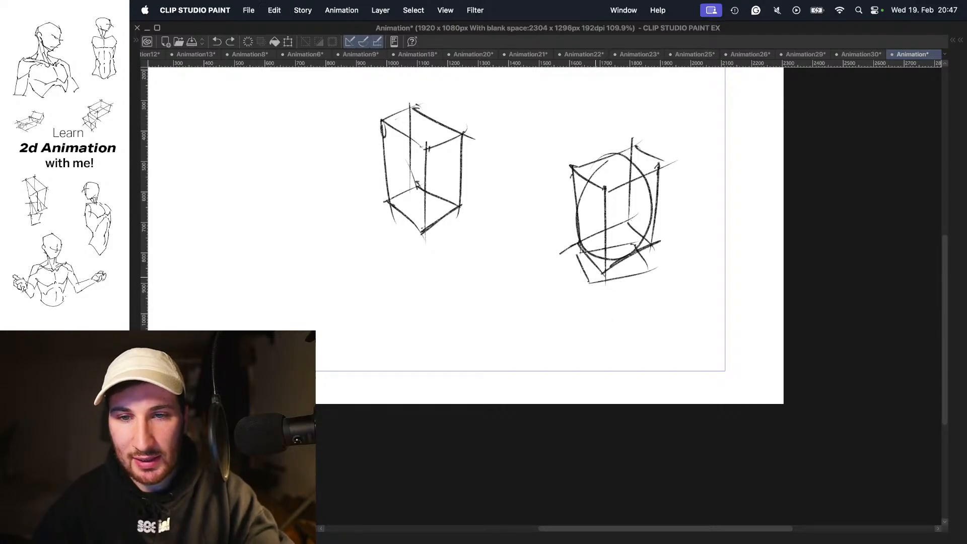
- Sketch the pelvis box's front, side and bottom edges below its top face
{"action": "mouse_move", "coordinate": [591, 272]}
{"action": "left_mouse_down"}
{"action": "mouse_move", "coordinate": [591, 323]}
{"action": "mouse_move", "coordinate": [577, 295]}
{"action": "mouse_move", "coordinate": [584, 318]}
{"action": "mouse_move", "coordinate": [649, 296]}
{"action": "left_mouse_up"}
{"action": "mouse_move", "coordinate": [568, 287]}
{"action": "left_mouse_down"}
{"action": "mouse_move", "coordinate": [636, 272]}
{"action": "mouse_move", "coordinate": [636, 298]}
{"action": "left_mouse_up"}
{"action": "left_click_drag", "start_coordinate": [579, 263], "coordinate": [590, 319]}
{"action": "key", "text": "super+z"}
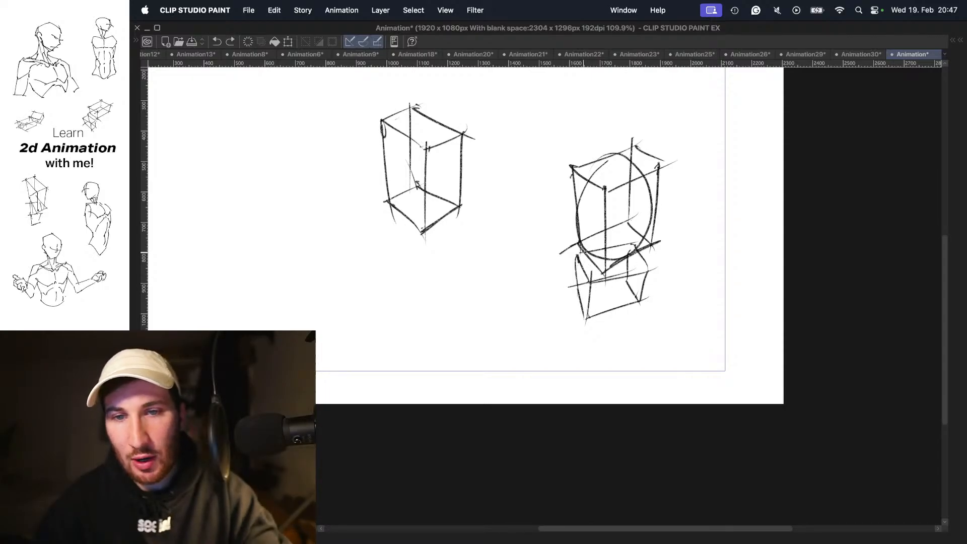
- Draw tall ovals at both ends of the pelvis box, redrawing misplaced ones, and add small circles at its outer sides
{"action": "mouse_move", "coordinate": [583, 257]}
{"action": "left_mouse_down"}
{"action": "mouse_move", "coordinate": [591, 316]}
{"action": "mouse_move", "coordinate": [593, 308]}
{"action": "left_mouse_up"}
{"action": "key", "text": "super+z"}
{"action": "key", "text": "super+z"}
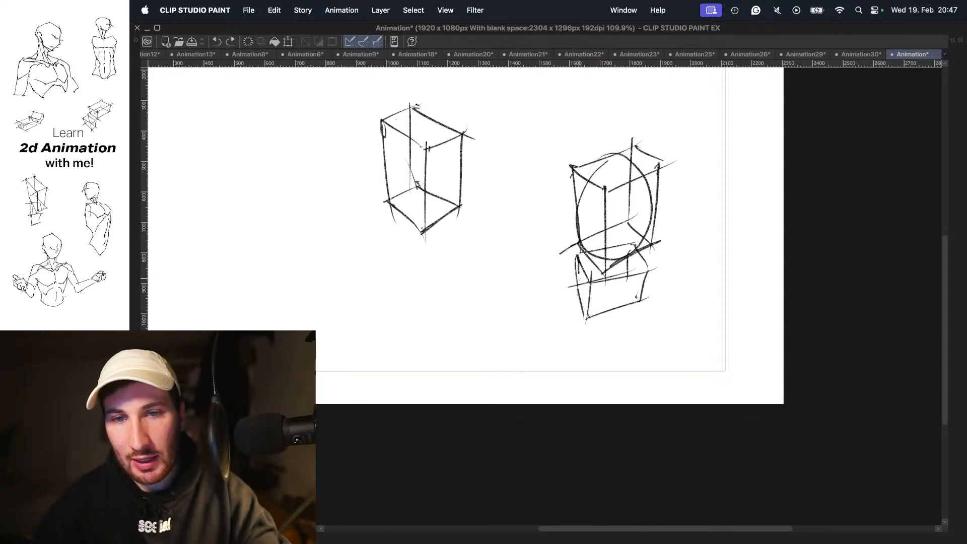
{"action": "mouse_move", "coordinate": [579, 257]}
{"action": "left_mouse_down"}
{"action": "mouse_move", "coordinate": [600, 277]}
{"action": "mouse_move", "coordinate": [601, 318]}
{"action": "left_mouse_up"}
{"action": "key", "text": "super+z"}
{"action": "left_click_drag", "start_coordinate": [592, 262], "coordinate": [601, 316]}
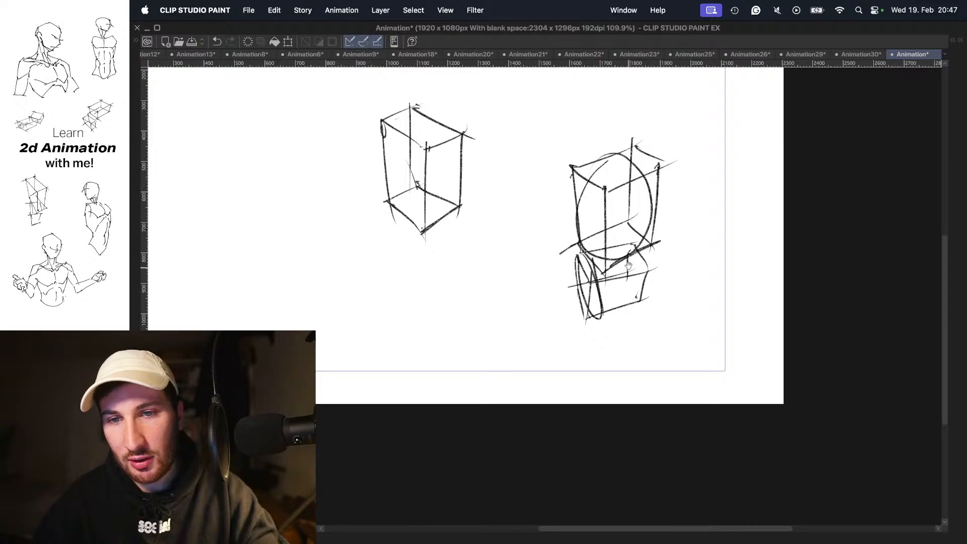
{"action": "mouse_move", "coordinate": [628, 252]}
{"action": "left_mouse_down"}
{"action": "mouse_move", "coordinate": [622, 295]}
{"action": "mouse_move", "coordinate": [638, 297]}
{"action": "mouse_move", "coordinate": [630, 304]}
{"action": "mouse_move", "coordinate": [645, 286]}
{"action": "left_mouse_up"}
{"action": "key", "text": "super+z"}
- Add an oval head and a neck-base oval above the rib cage, plus a center line and a rib arch on the torso
{"action": "left_click_drag", "start_coordinate": [668, 204], "coordinate": [677, 253]}
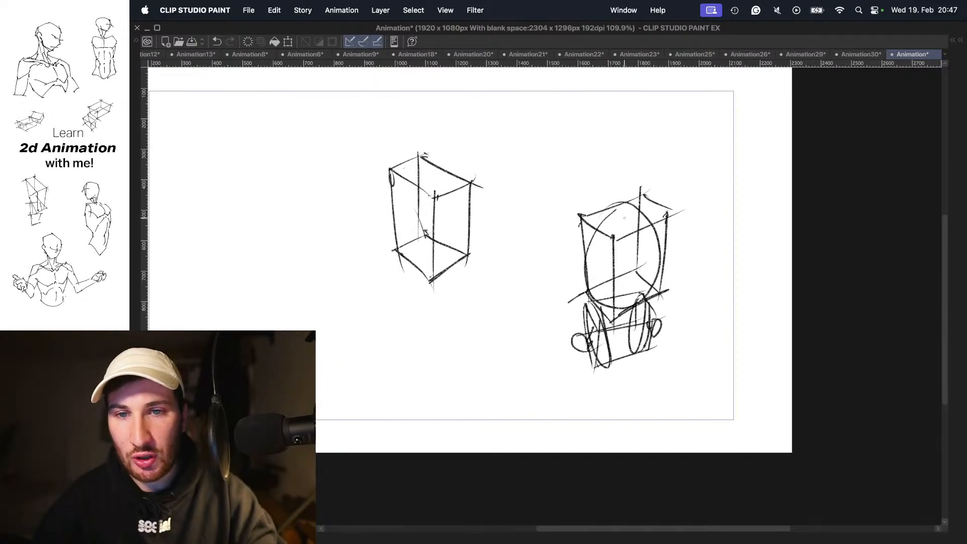
{"action": "mouse_move", "coordinate": [616, 207]}
{"action": "left_mouse_down"}
{"action": "mouse_move", "coordinate": [643, 222]}
{"action": "mouse_move", "coordinate": [617, 210]}
{"action": "left_mouse_up"}
{"action": "key", "text": "super+z"}
{"action": "mouse_move", "coordinate": [628, 155]}
{"action": "left_mouse_down"}
{"action": "mouse_move", "coordinate": [655, 196]}
{"action": "mouse_move", "coordinate": [639, 182]}
{"action": "mouse_move", "coordinate": [640, 156]}
{"action": "left_mouse_up"}
{"action": "key", "text": "super+z"}
{"action": "mouse_move", "coordinate": [640, 221]}
{"action": "left_mouse_down"}
{"action": "mouse_move", "coordinate": [638, 287]}
{"action": "mouse_move", "coordinate": [614, 313]}
{"action": "left_mouse_up"}
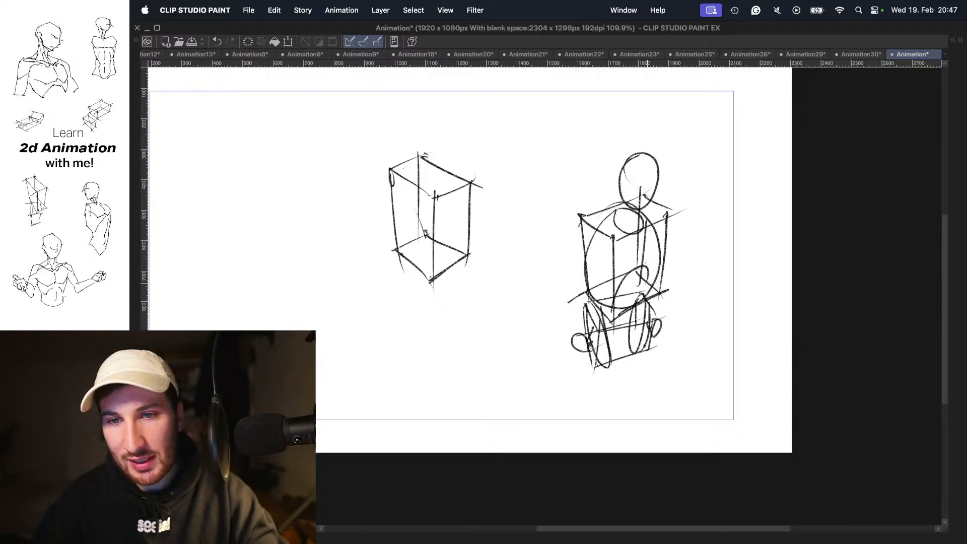
- Draw shoulder ovals at both upper corners of the figure's rib cage box
{"action": "left_click_drag", "start_coordinate": [655, 283], "coordinate": [663, 263]}
{"action": "left_click_drag", "start_coordinate": [589, 198], "coordinate": [596, 207]}
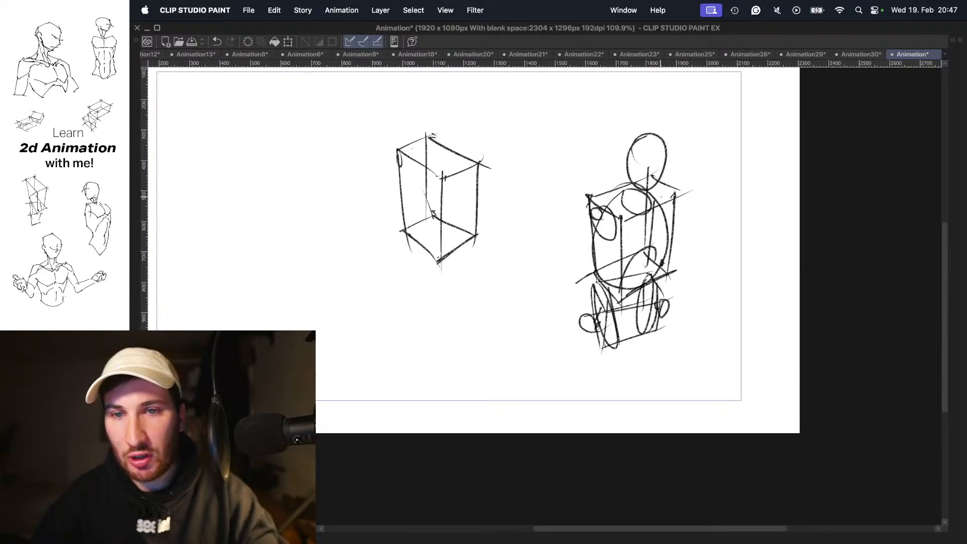
{"action": "left_click_drag", "start_coordinate": [666, 190], "coordinate": [672, 211]}
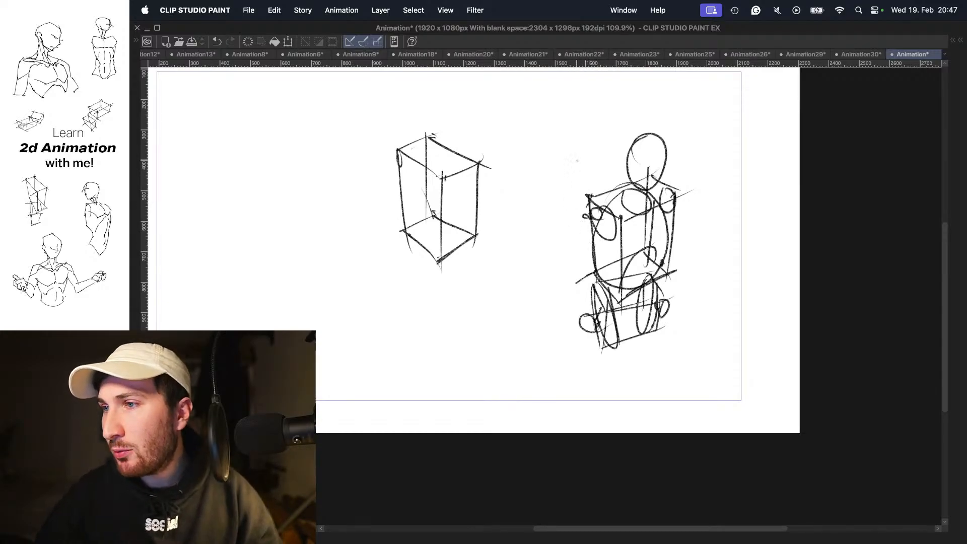
- Sketch the figure's left-hand arm extending outward from the shoulder, bent at the elbow, with the forearm and hand returning to the hip
{"action": "left_click_drag", "start_coordinate": [596, 246], "coordinate": [587, 249]}
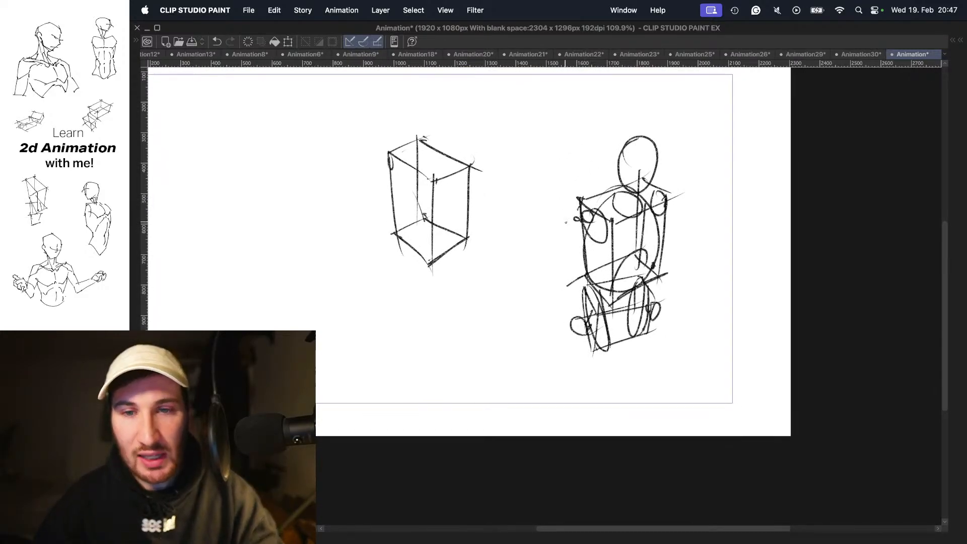
{"action": "mouse_move", "coordinate": [500, 249]}
{"action": "left_mouse_down"}
{"action": "mouse_move", "coordinate": [574, 217]}
{"action": "mouse_move", "coordinate": [579, 224]}
{"action": "left_mouse_up"}
{"action": "key", "text": "super+z"}
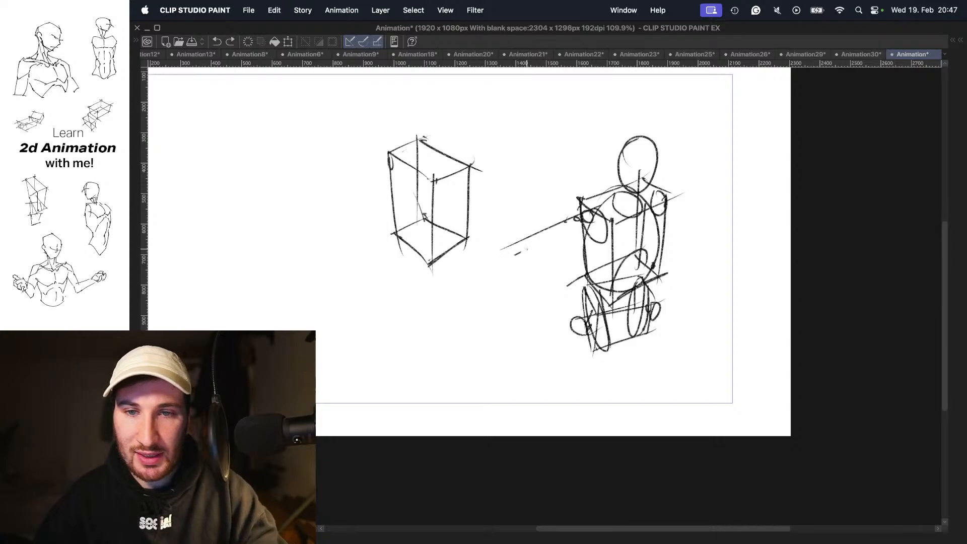
{"action": "mouse_move", "coordinate": [516, 254]}
{"action": "left_mouse_down"}
{"action": "mouse_move", "coordinate": [585, 225]}
{"action": "mouse_move", "coordinate": [518, 252]}
{"action": "mouse_move", "coordinate": [575, 228]}
{"action": "mouse_move", "coordinate": [579, 309]}
{"action": "left_mouse_up"}
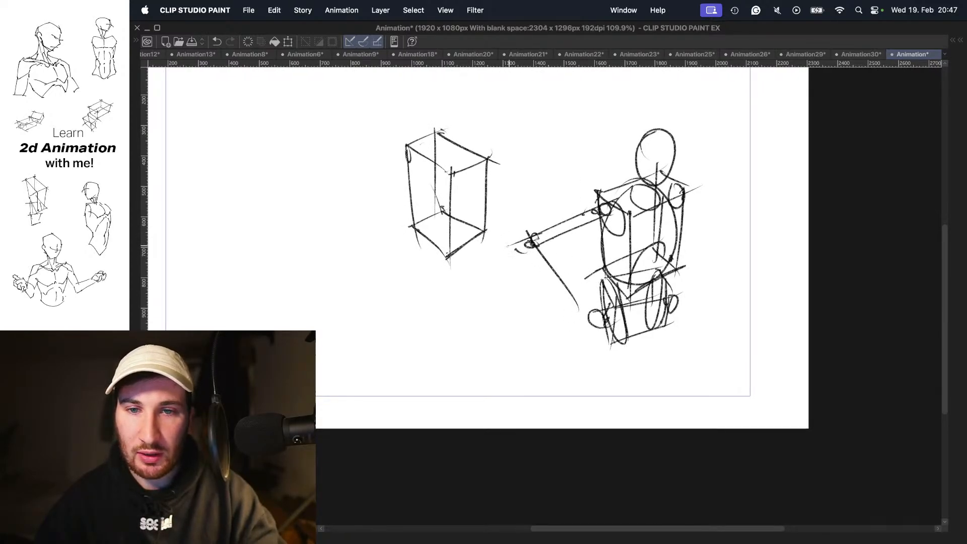
{"action": "mouse_move", "coordinate": [507, 246]}
{"action": "left_mouse_down"}
{"action": "mouse_move", "coordinate": [565, 297]}
{"action": "mouse_move", "coordinate": [570, 334]}
{"action": "left_mouse_up"}
{"action": "left_click_drag", "start_coordinate": [577, 333], "coordinate": [586, 326]}
- Sketch the figure's other arm with the upper arm hanging from the shoulder and the forearm raised to a small circle at the wrist
{"action": "mouse_move", "coordinate": [712, 215]}
{"action": "left_mouse_down"}
{"action": "mouse_move", "coordinate": [665, 234]}
{"action": "mouse_move", "coordinate": [659, 297]}
{"action": "left_mouse_up"}
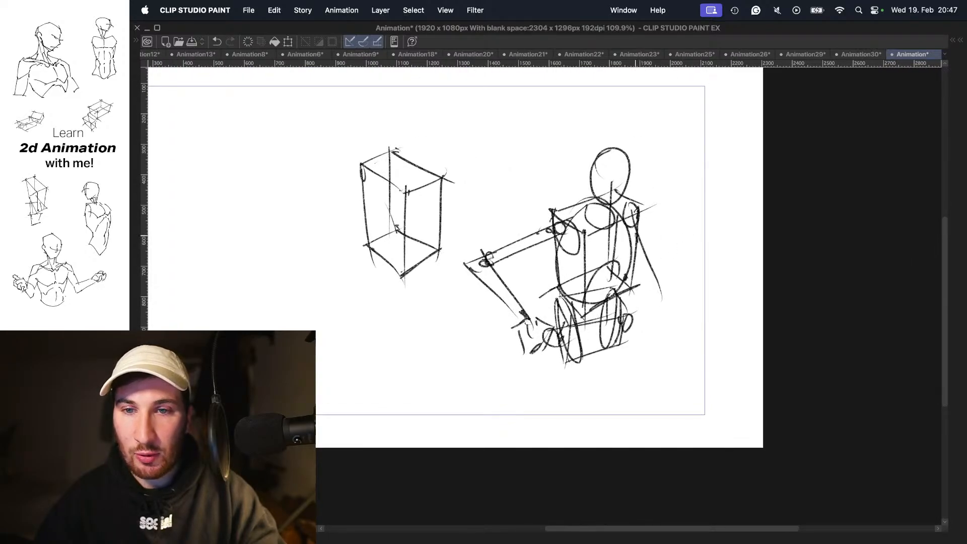
{"action": "left_click_drag", "start_coordinate": [633, 237], "coordinate": [662, 300]}
{"action": "left_click_drag", "start_coordinate": [660, 296], "coordinate": [666, 283]}
{"action": "left_click_drag", "start_coordinate": [665, 241], "coordinate": [656, 290]}
{"action": "left_click_drag", "start_coordinate": [671, 212], "coordinate": [666, 291]}
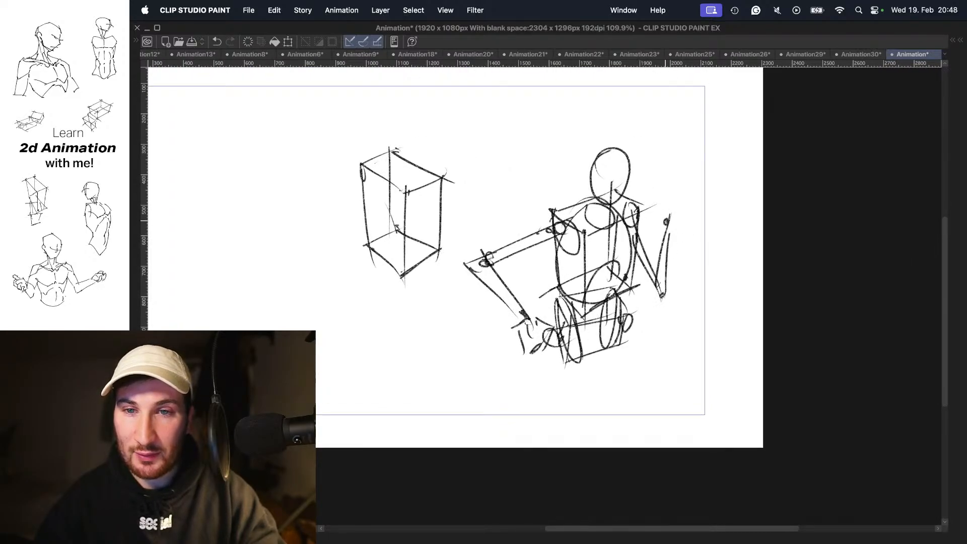
- Add the raised hand above the figure's wrist and sketch both thighs running down from the pelvis box
{"action": "mouse_move", "coordinate": [667, 222]}
{"action": "left_mouse_down"}
{"action": "mouse_move", "coordinate": [666, 187]}
{"action": "mouse_move", "coordinate": [688, 205]}
{"action": "left_mouse_up"}
{"action": "left_click_drag", "start_coordinate": [678, 288], "coordinate": [693, 236]}
{"action": "mouse_move", "coordinate": [558, 292]}
{"action": "left_mouse_down"}
{"action": "mouse_move", "coordinate": [581, 395]}
{"action": "mouse_move", "coordinate": [590, 391]}
{"action": "left_mouse_up"}
{"action": "left_click_drag", "start_coordinate": [634, 274], "coordinate": [612, 389]}
{"action": "left_click_drag", "start_coordinate": [642, 286], "coordinate": [624, 377]}
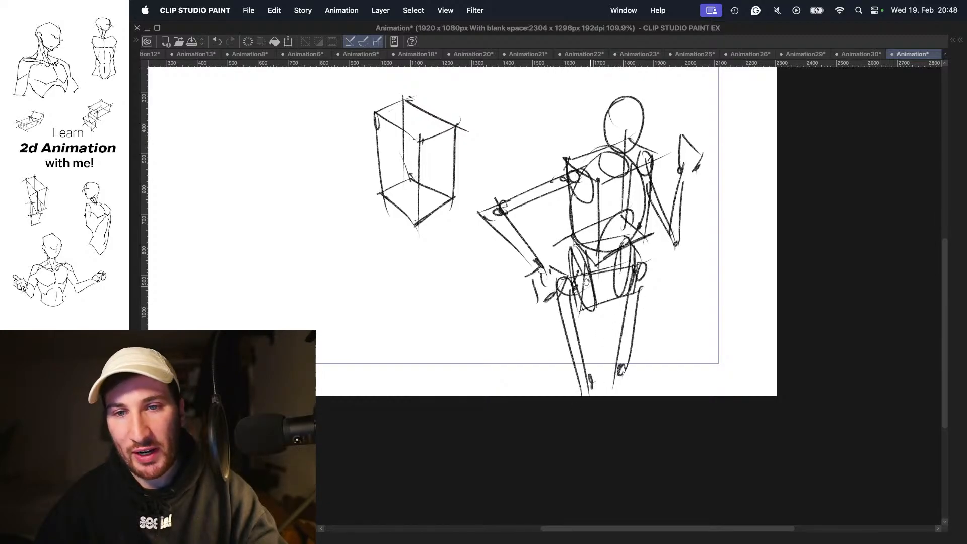
- Clear the canvas and draw six long, gently curved lines rising diagonally across it as one direction of a perspective grid
{"action": "left_click_drag", "start_coordinate": [585, 281], "coordinate": [752, 364]}
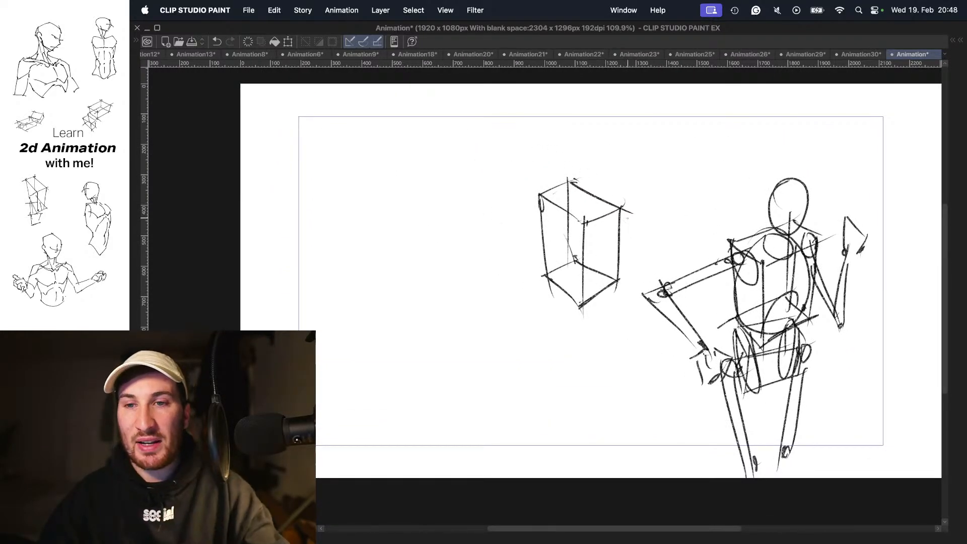
{"action": "scroll", "coordinate": [627, 218], "scroll_direction": "down", "scroll_amount": 5}
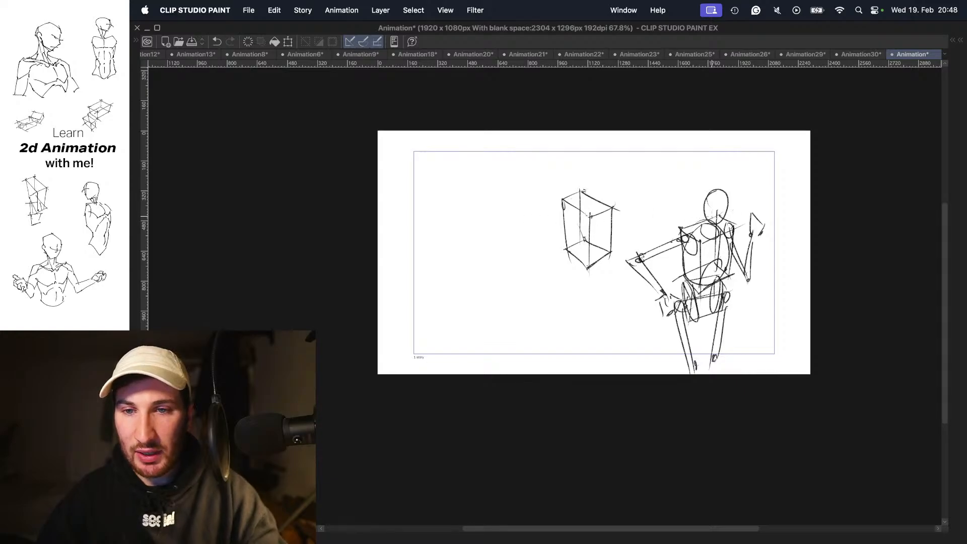
{"action": "key", "text": "Delete"}
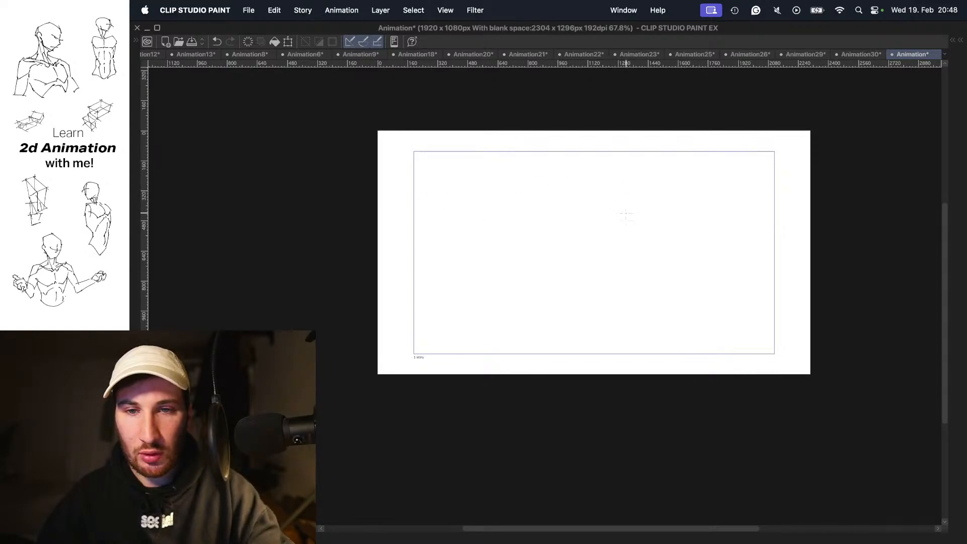
{"action": "left_click_drag", "start_coordinate": [378, 220], "coordinate": [786, 130]}
{"action": "left_click_drag", "start_coordinate": [377, 267], "coordinate": [810, 145]}
{"action": "left_click_drag", "start_coordinate": [377, 325], "coordinate": [810, 187]}
{"action": "left_click_drag", "start_coordinate": [377, 374], "coordinate": [811, 232]}
{"action": "left_click_drag", "start_coordinate": [495, 375], "coordinate": [811, 290]}
{"action": "key", "text": "super+z"}
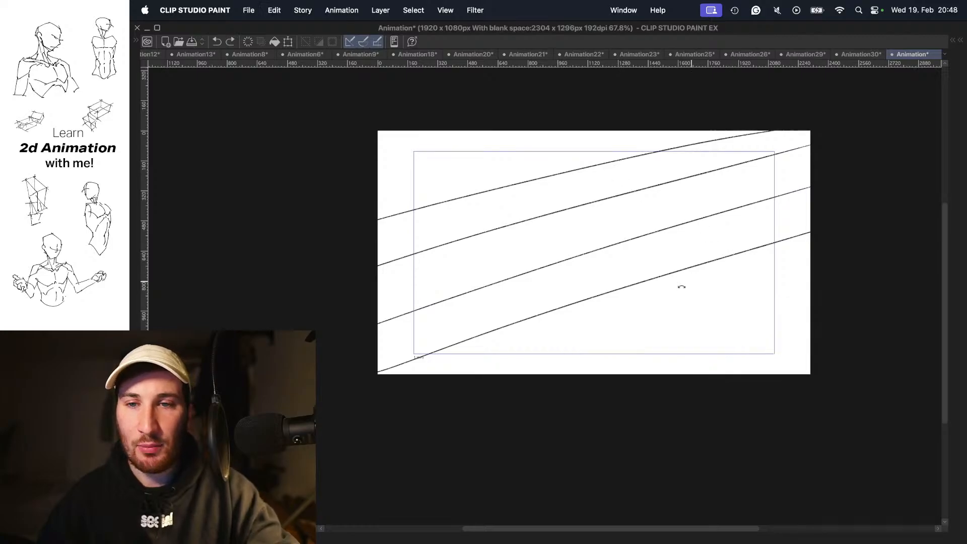
{"action": "key", "text": "super+z"}
{"action": "left_click_drag", "start_coordinate": [427, 374], "coordinate": [810, 236]}
{"action": "left_click_drag", "start_coordinate": [649, 374], "coordinate": [810, 317]}
{"action": "left_click_drag", "start_coordinate": [714, 375], "coordinate": [810, 338]}
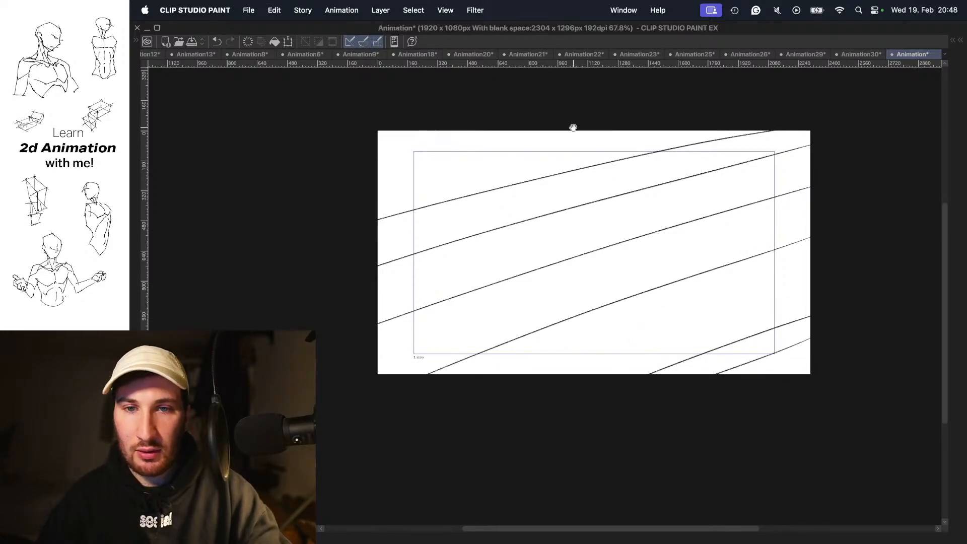
- Sketch a small oval with a pointed wedge near the upper-right end of the grid lines as a direction marker
{"action": "left_click_drag", "start_coordinate": [677, 195], "coordinate": [644, 205]}
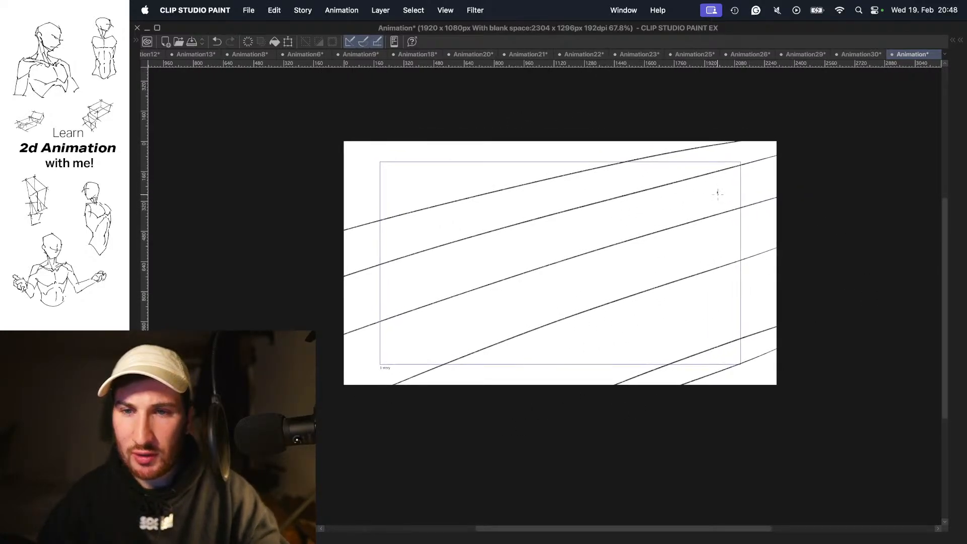
{"action": "left_click_drag", "start_coordinate": [718, 194], "coordinate": [720, 189]}
{"action": "left_click_drag", "start_coordinate": [720, 189], "coordinate": [746, 186]}
{"action": "left_click_drag", "start_coordinate": [747, 186], "coordinate": [727, 201]}
{"action": "left_click_drag", "start_coordinate": [727, 198], "coordinate": [738, 193]}
{"action": "left_click_drag", "start_coordinate": [686, 216], "coordinate": [687, 229]}
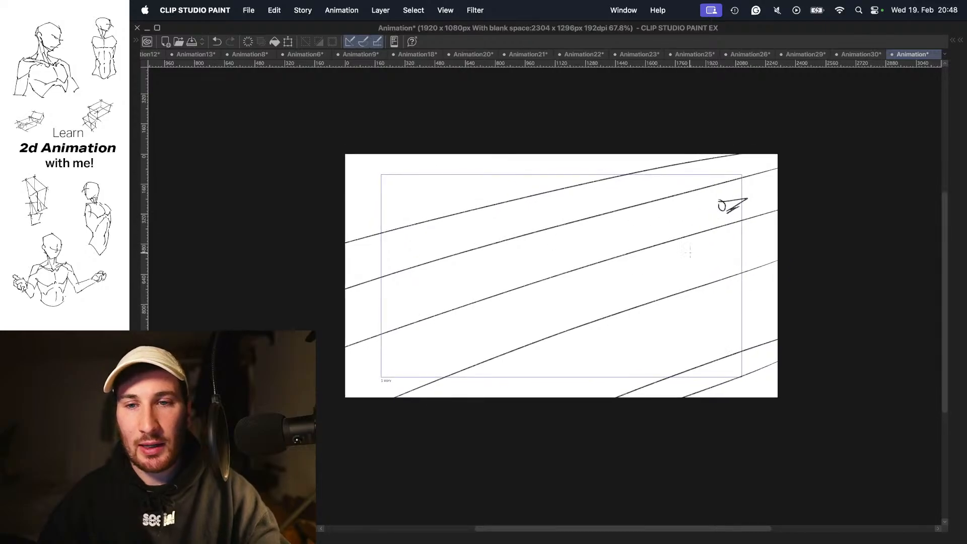
- Draw five steep lines crossing the first set to complete the grid, and add a small pointed oval marker near the canvas's upper edge
{"action": "left_click_drag", "start_coordinate": [422, 153], "coordinate": [633, 413]}
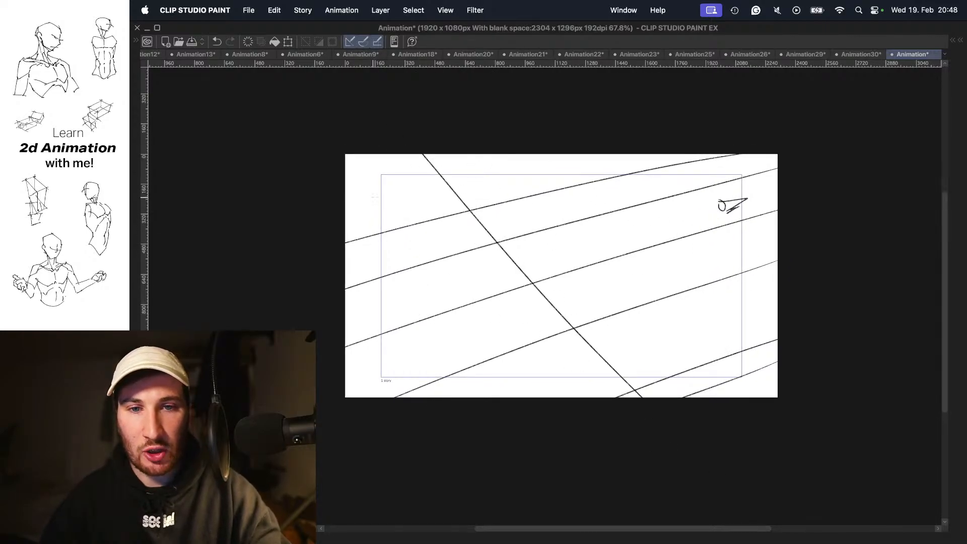
{"action": "left_click_drag", "start_coordinate": [367, 154], "coordinate": [520, 399]}
{"action": "left_click_drag", "start_coordinate": [345, 269], "coordinate": [407, 399]}
{"action": "left_click_drag", "start_coordinate": [524, 140], "coordinate": [782, 290]}
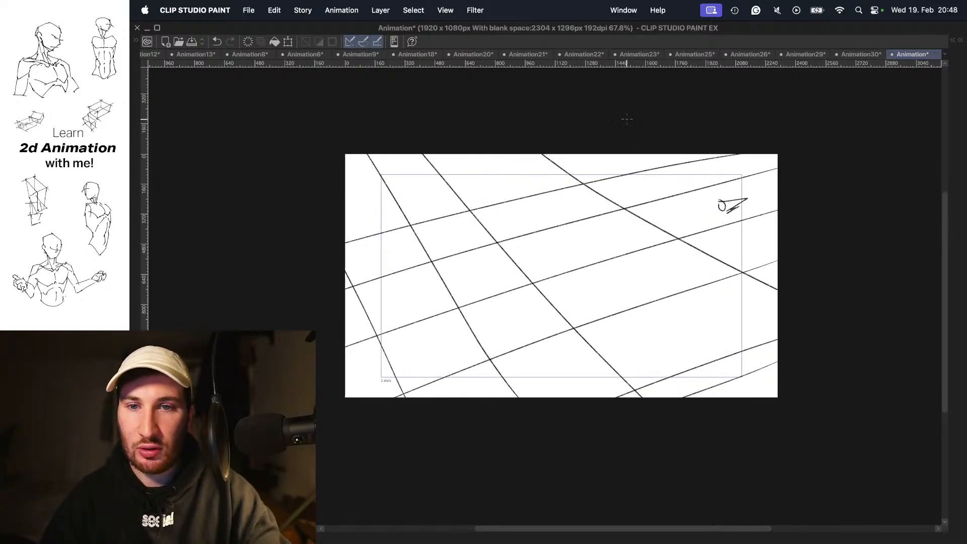
{"action": "left_click_drag", "start_coordinate": [705, 152], "coordinate": [781, 183]}
{"action": "scroll", "coordinate": [538, 171], "scroll_direction": "up", "scroll_amount": 2}
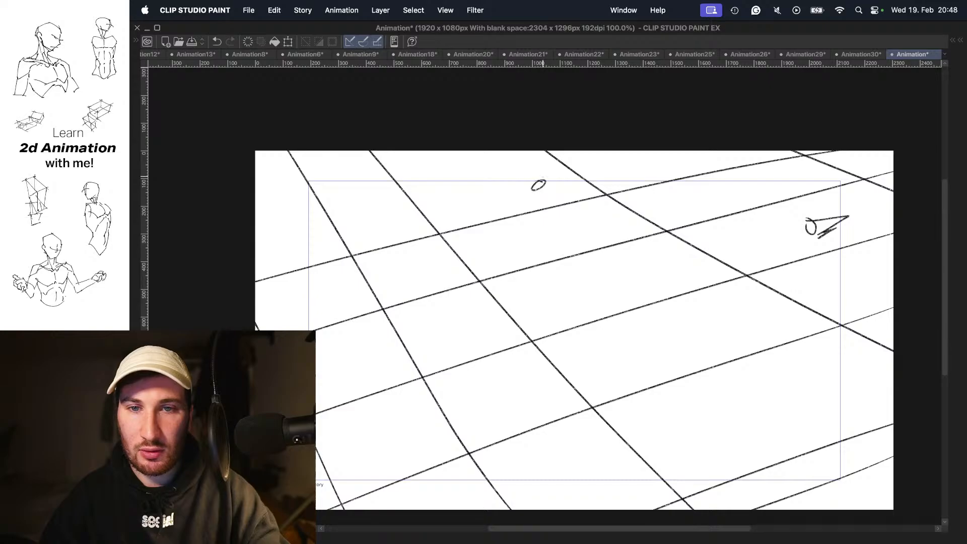
{"action": "scroll", "coordinate": [543, 179], "scroll_direction": "down", "scroll_amount": 2}
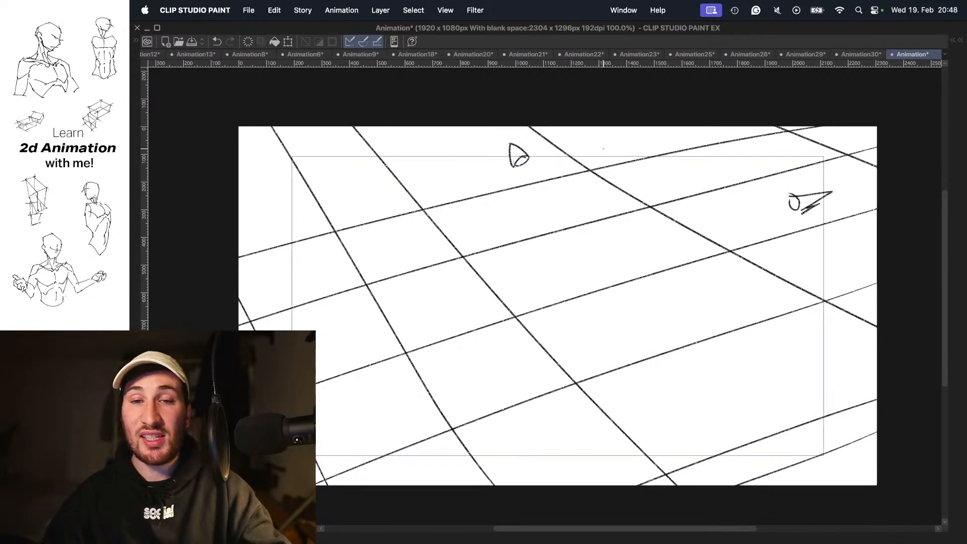
- Start a blank frame with the grid showing through in blue and draw a box's top face aligned to the grid directions
{"action": "scroll", "coordinate": [600, 201], "scroll_direction": "down", "scroll_amount": 2}
{"action": "scroll", "coordinate": [596, 205], "scroll_direction": "down", "scroll_amount": 2}
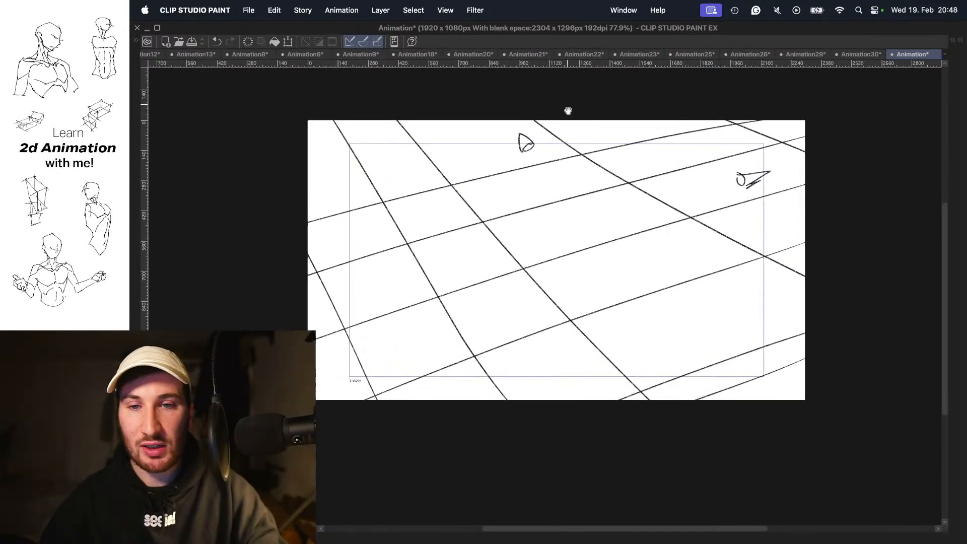
{"action": "scroll", "coordinate": [568, 110], "scroll_direction": "down", "scroll_amount": 2}
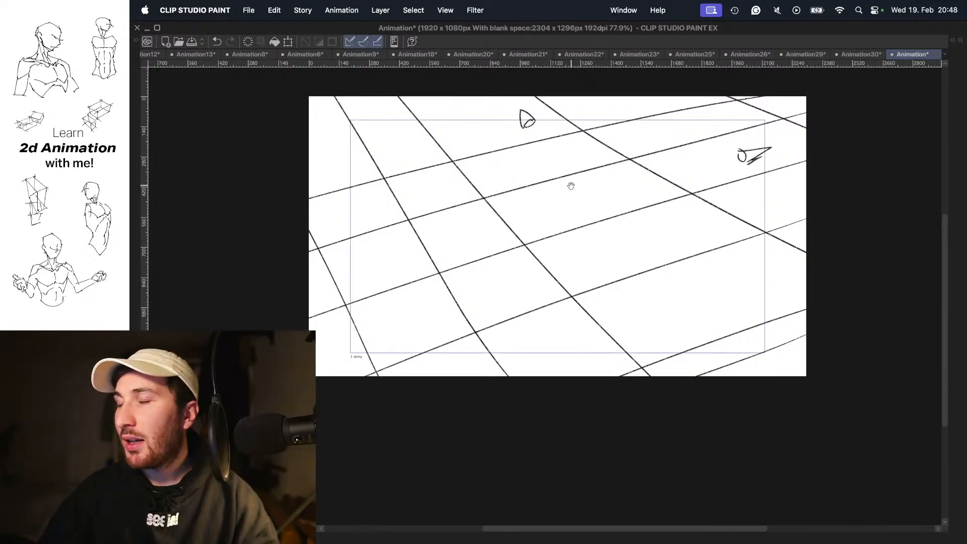
{"action": "scroll", "coordinate": [571, 200], "scroll_direction": "up", "scroll_amount": 2}
{"action": "key", "text": "n"}
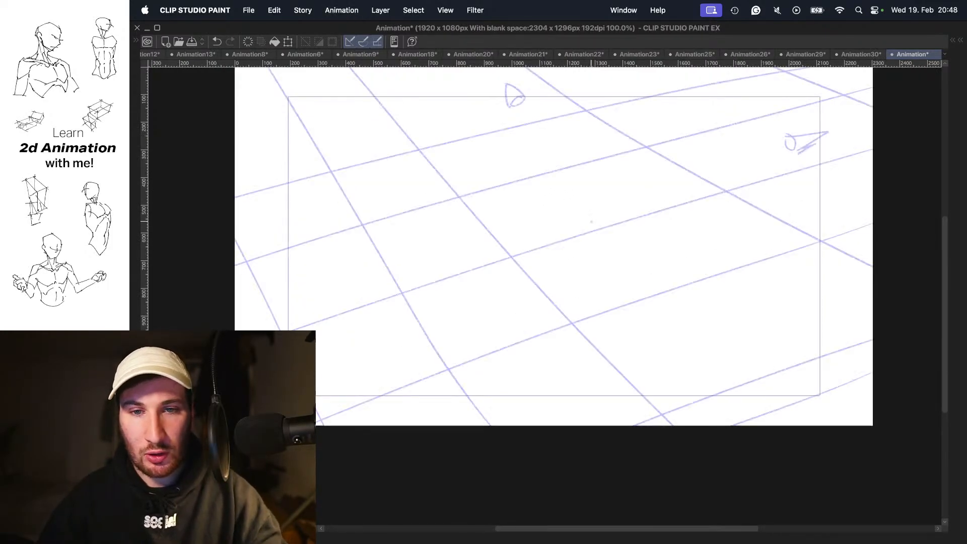
{"action": "scroll", "coordinate": [595, 197], "scroll_direction": "down", "scroll_amount": 2}
{"action": "scroll", "coordinate": [579, 214], "scroll_direction": "up", "scroll_amount": 2}
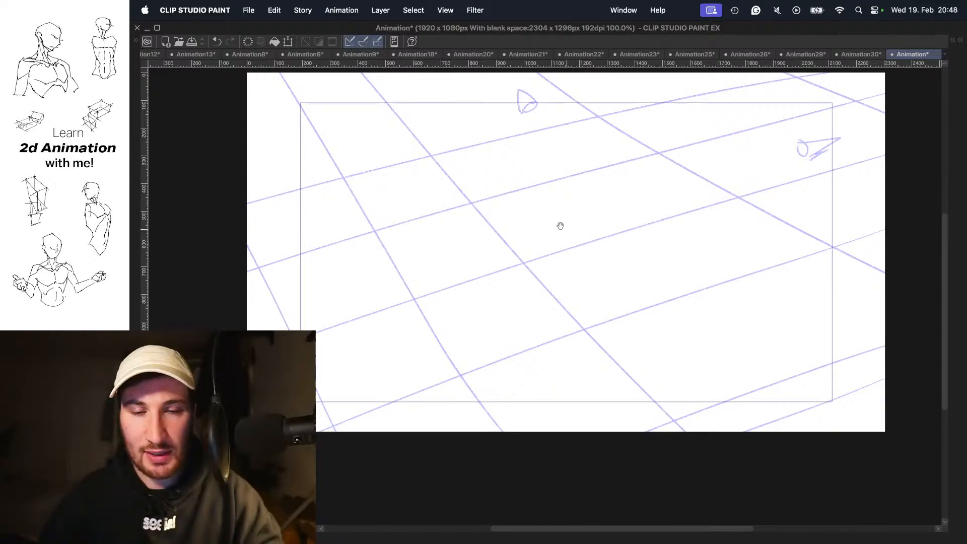
{"action": "left_click_drag", "start_coordinate": [528, 225], "coordinate": [558, 264]}
{"action": "key", "text": "super+z"}
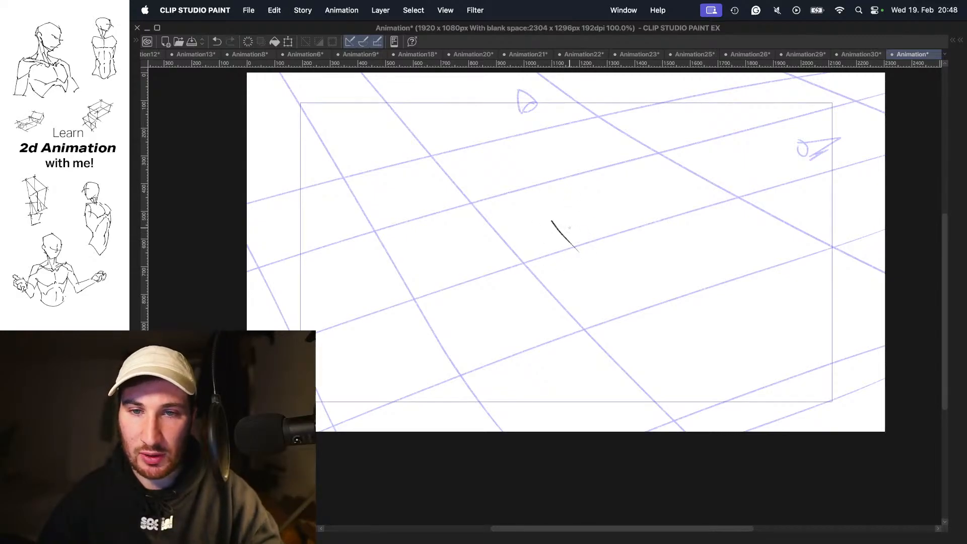
{"action": "left_click_drag", "start_coordinate": [564, 228], "coordinate": [639, 194]}
{"action": "left_click_drag", "start_coordinate": [585, 250], "coordinate": [656, 223]}
{"action": "left_click_drag", "start_coordinate": [631, 197], "coordinate": [665, 225]}
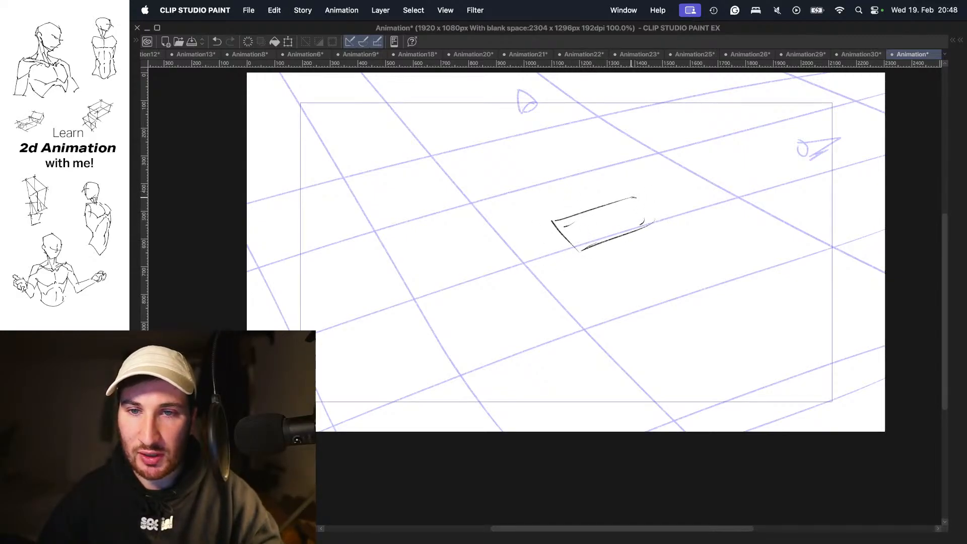
- Draw the box's vertical sides and lower edges to finish the rib cage block beneath the top face
{"action": "scroll", "coordinate": [610, 242], "scroll_direction": "down", "scroll_amount": 1}
{"action": "left_click_drag", "start_coordinate": [580, 236], "coordinate": [576, 306]}
{"action": "mouse_move", "coordinate": [556, 204]}
{"action": "left_mouse_down"}
{"action": "mouse_move", "coordinate": [560, 265]}
{"action": "mouse_move", "coordinate": [578, 308]}
{"action": "mouse_move", "coordinate": [637, 268]}
{"action": "left_mouse_up"}
{"action": "left_click_drag", "start_coordinate": [649, 206], "coordinate": [627, 280]}
{"action": "mouse_move", "coordinate": [632, 203]}
{"action": "left_mouse_down"}
{"action": "mouse_move", "coordinate": [630, 228]}
{"action": "mouse_move", "coordinate": [604, 218]}
{"action": "left_mouse_up"}
{"action": "key", "text": "super+z"}
- Add a round head and a neck-base oval above the rib cage box, plus a center line down its front face
{"action": "left_click_drag", "start_coordinate": [615, 169], "coordinate": [636, 208]}
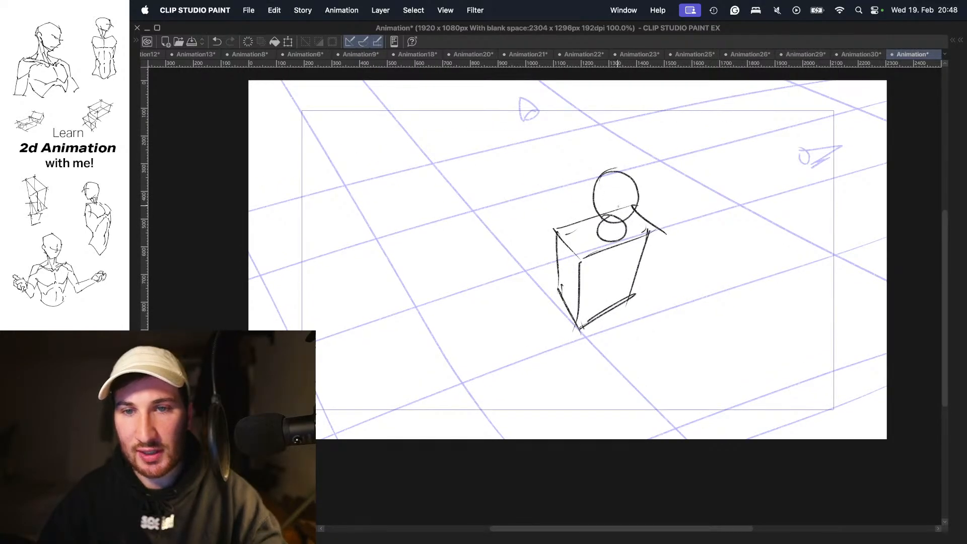
{"action": "left_click_drag", "start_coordinate": [624, 241], "coordinate": [611, 315]}
{"action": "left_click_drag", "start_coordinate": [612, 276], "coordinate": [627, 300]}
- Sketch a smaller pelvis box beneath the rib cage box, with its top, side and lower edges
{"action": "left_click_drag", "start_coordinate": [618, 303], "coordinate": [618, 224]}
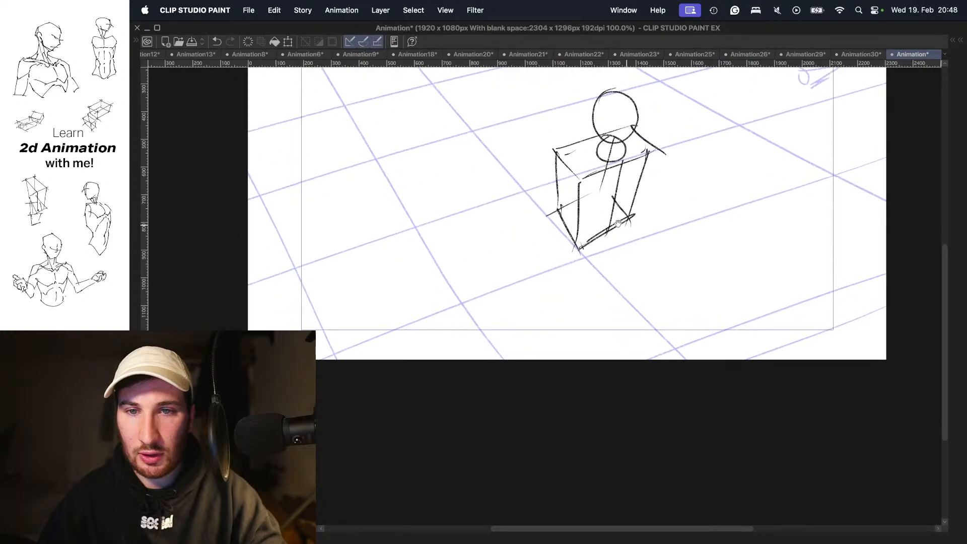
{"action": "left_click_drag", "start_coordinate": [556, 227], "coordinate": [610, 221]}
{"action": "left_click_drag", "start_coordinate": [617, 233], "coordinate": [618, 255]}
{"action": "left_click_drag", "start_coordinate": [590, 182], "coordinate": [618, 268]}
{"action": "mouse_move", "coordinate": [582, 378]}
{"action": "left_mouse_down"}
{"action": "mouse_move", "coordinate": [582, 311]}
{"action": "mouse_move", "coordinate": [631, 362]}
{"action": "left_mouse_up"}
- Draw a shoulder oval on the side face of the rib cage box, just below its upper corner
{"action": "mouse_move", "coordinate": [622, 271]}
{"action": "left_mouse_down"}
{"action": "mouse_move", "coordinate": [627, 243]}
{"action": "mouse_move", "coordinate": [662, 263]}
{"action": "left_mouse_up"}
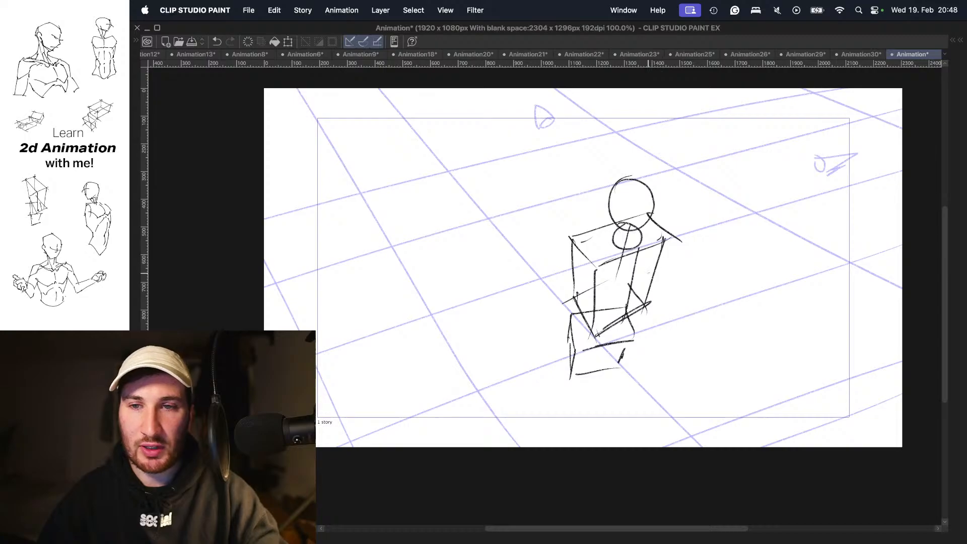
{"action": "left_click_drag", "start_coordinate": [599, 213], "coordinate": [667, 199]}
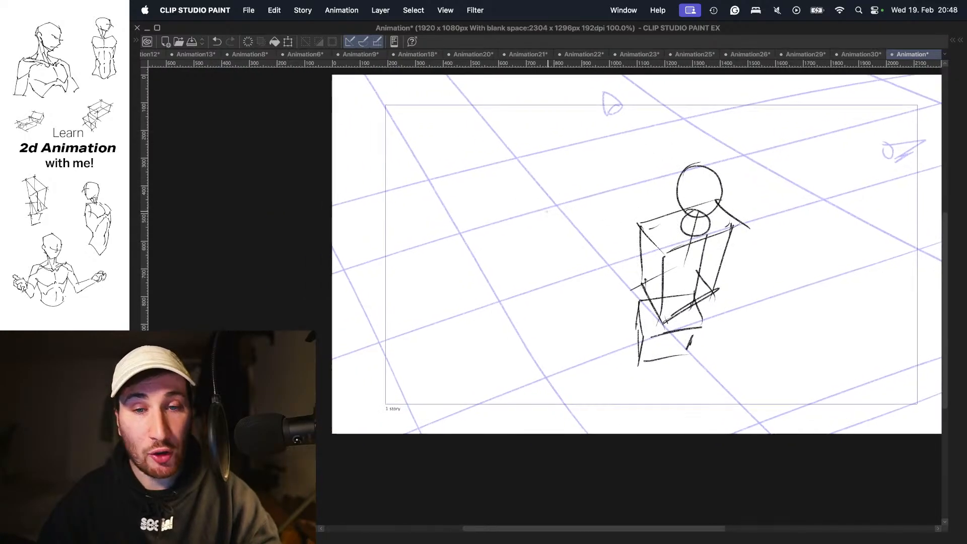
{"action": "key", "text": "super+n"}
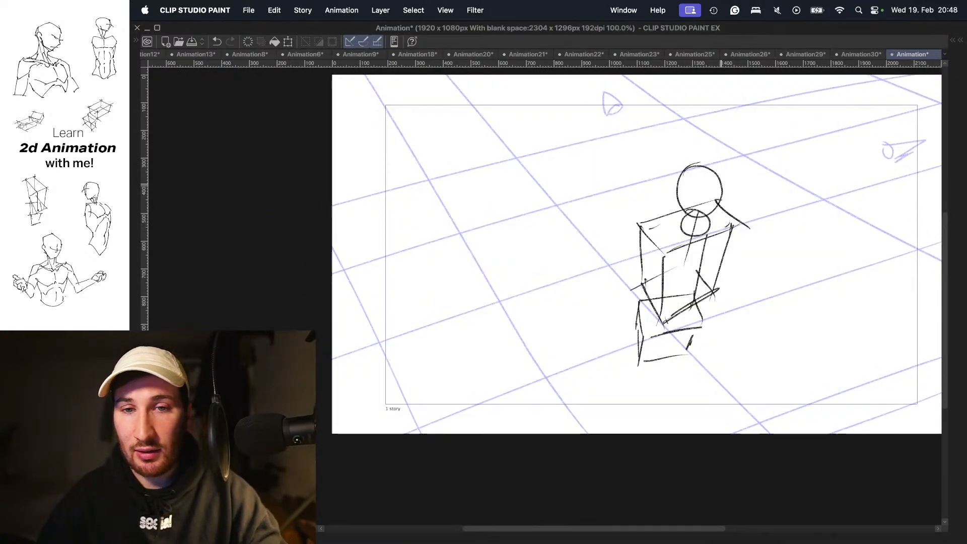
{"action": "left_click_drag", "start_coordinate": [692, 215], "coordinate": [668, 198]}
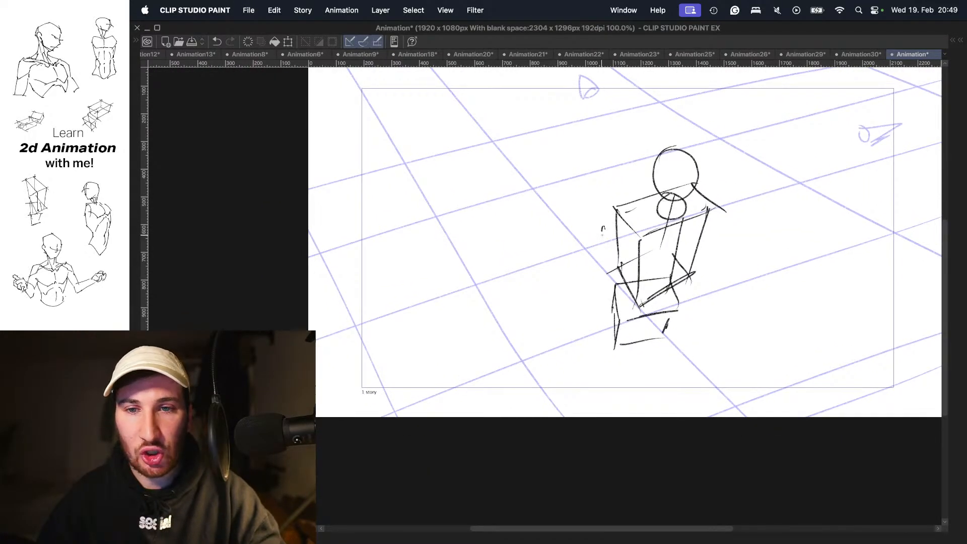
{"action": "left_click_drag", "start_coordinate": [624, 223], "coordinate": [617, 237]}
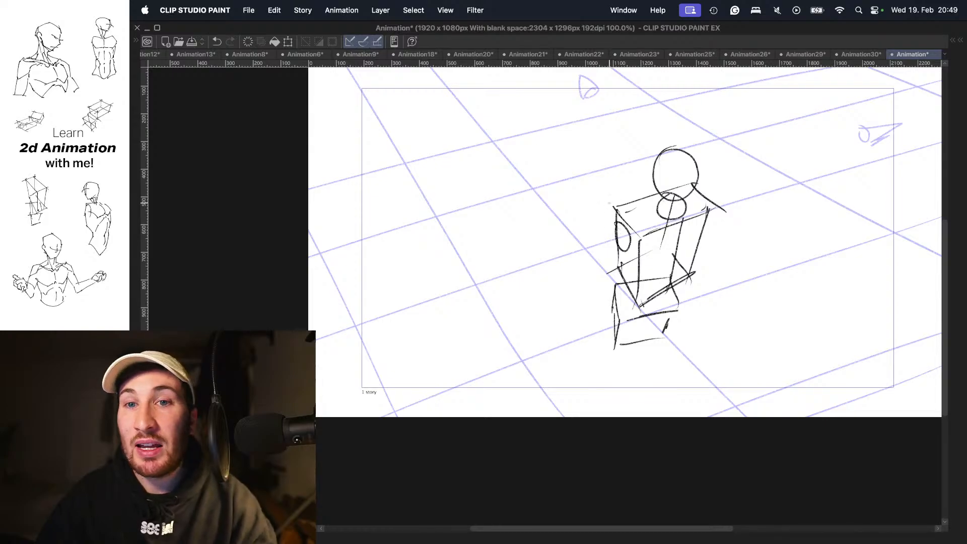
- Switch to a blank frame and draw a horizon line with a vanishing point dot at each end
{"action": "key", "text": "."}
{"action": "left_click_drag", "start_coordinate": [482, 175], "coordinate": [482, 187]}
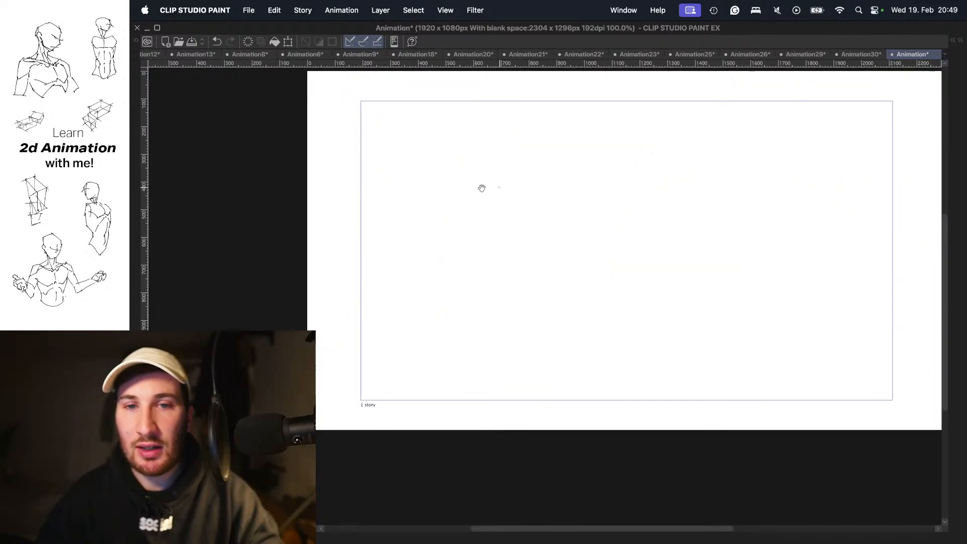
{"action": "left_click_drag", "start_coordinate": [403, 175], "coordinate": [796, 174]}
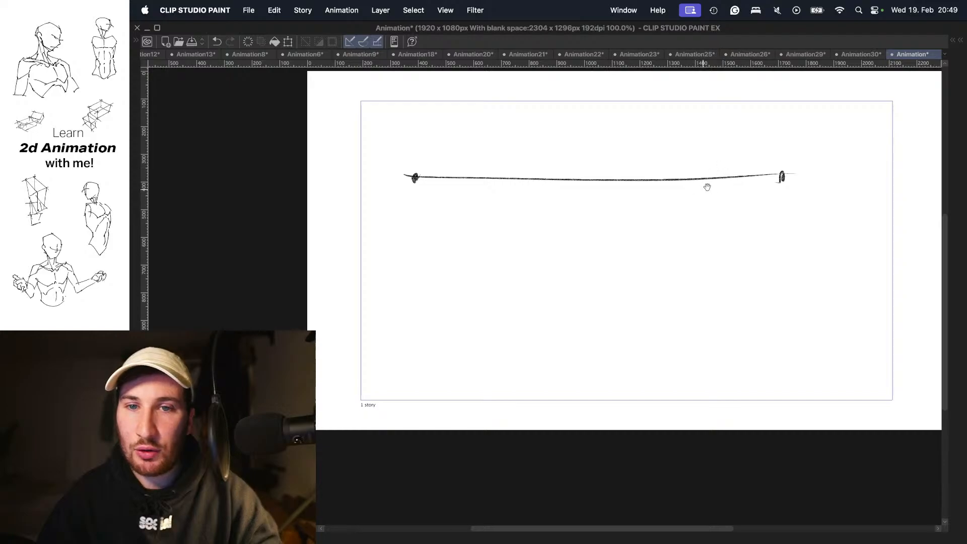
{"action": "left_click_drag", "start_coordinate": [782, 177], "coordinate": [557, 347]}
{"action": "key", "text": "super+z"}
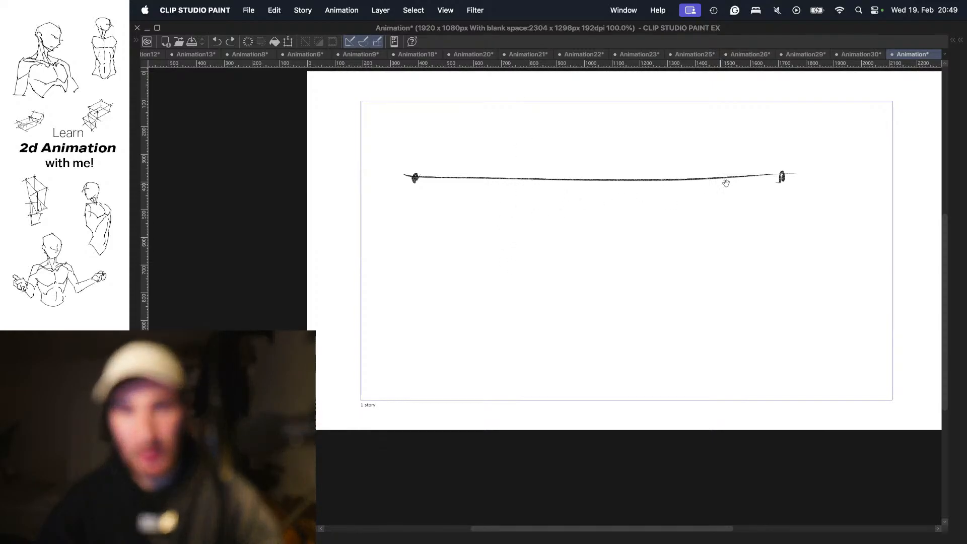
- Draw fanning lines from both vanishing points so they cross below the horizon as a two-point perspective grid
{"action": "left_click_drag", "start_coordinate": [782, 176], "coordinate": [434, 301]}
{"action": "left_click_drag", "start_coordinate": [738, 203], "coordinate": [464, 352]}
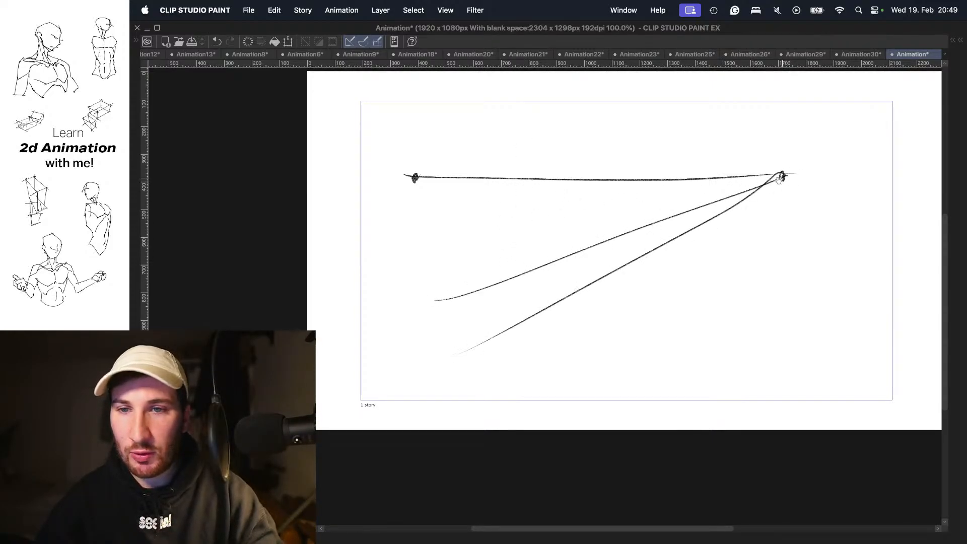
{"action": "mouse_move", "coordinate": [782, 177]}
{"action": "left_mouse_down"}
{"action": "mouse_move", "coordinate": [529, 390]}
{"action": "mouse_move", "coordinate": [415, 254]}
{"action": "mouse_move", "coordinate": [735, 180]}
{"action": "mouse_move", "coordinate": [367, 210]}
{"action": "left_mouse_up"}
{"action": "left_click_drag", "start_coordinate": [414, 177], "coordinate": [822, 215]}
{"action": "mouse_move", "coordinate": [414, 177]}
{"action": "left_mouse_down"}
{"action": "mouse_move", "coordinate": [757, 303]}
{"action": "mouse_move", "coordinate": [597, 299]}
{"action": "mouse_move", "coordinate": [683, 353]}
{"action": "left_mouse_up"}
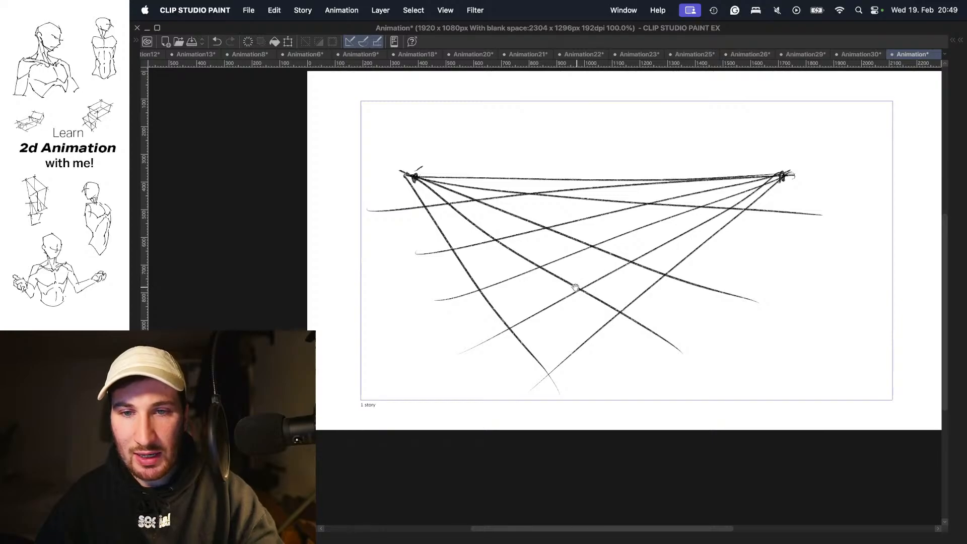
- Sketch a small rectangle where the grid lines cross and draw further converging perspective lines through and around it
{"action": "left_click_drag", "start_coordinate": [548, 294], "coordinate": [604, 292]}
{"action": "key", "text": "super+z"}
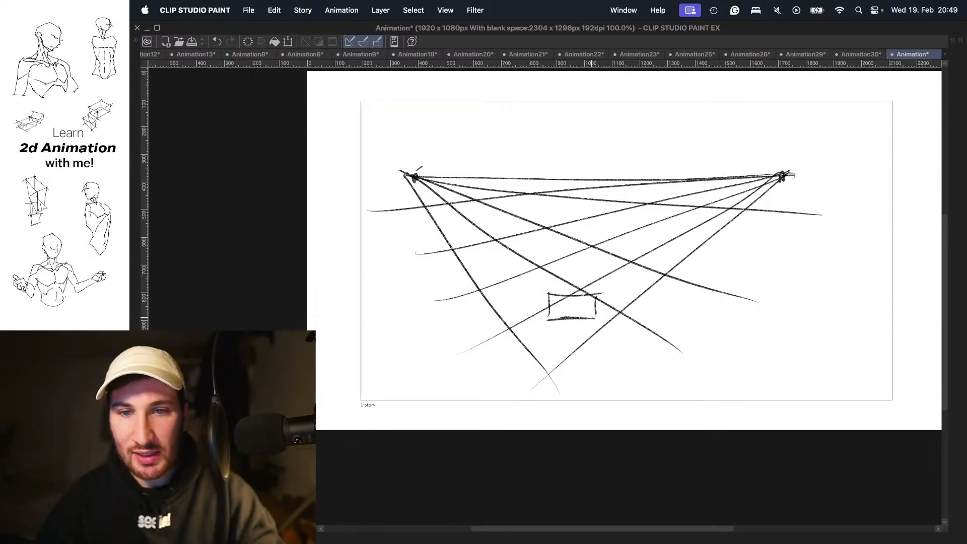
{"action": "mouse_move", "coordinate": [414, 183]}
{"action": "left_mouse_down"}
{"action": "mouse_move", "coordinate": [651, 330]}
{"action": "mouse_move", "coordinate": [635, 357]}
{"action": "left_mouse_up"}
{"action": "left_click_drag", "start_coordinate": [431, 200], "coordinate": [605, 375]}
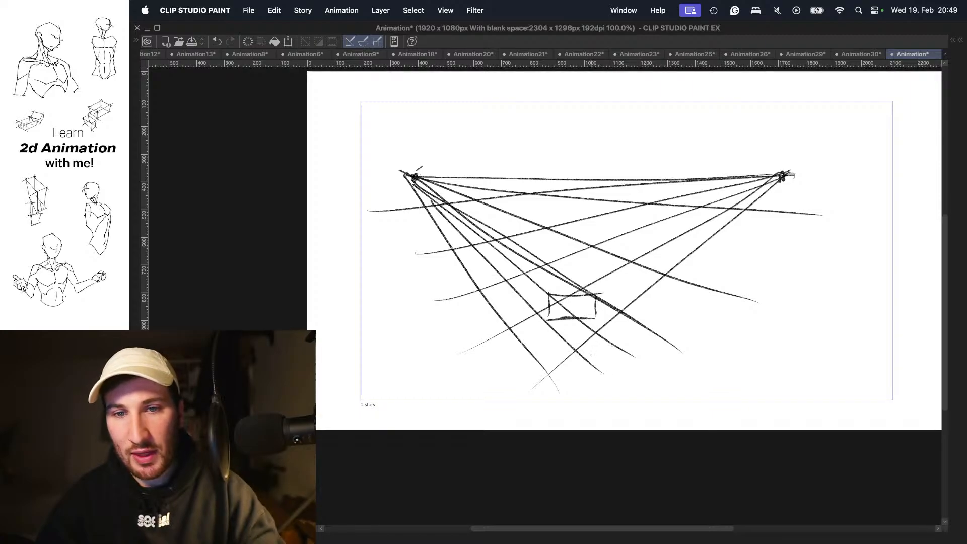
{"action": "mouse_move", "coordinate": [454, 220]}
{"action": "left_mouse_down"}
{"action": "mouse_move", "coordinate": [612, 390]}
{"action": "mouse_move", "coordinate": [666, 355]}
{"action": "left_mouse_up"}
{"action": "left_click_drag", "start_coordinate": [543, 356], "coordinate": [646, 283]}
{"action": "left_click_drag", "start_coordinate": [567, 346], "coordinate": [633, 304]}
- Clear the two-point perspective sketch and return to the frame holding the curved perspective grid
{"action": "key", "text": "super+space"}
{"action": "mouse_move", "coordinate": [568, 314]}
{"action": "left_mouse_down"}
{"action": "mouse_move", "coordinate": [621, 302]}
{"action": "mouse_move", "coordinate": [630, 265]}
{"action": "mouse_move", "coordinate": [588, 277]}
{"action": "left_mouse_up"}
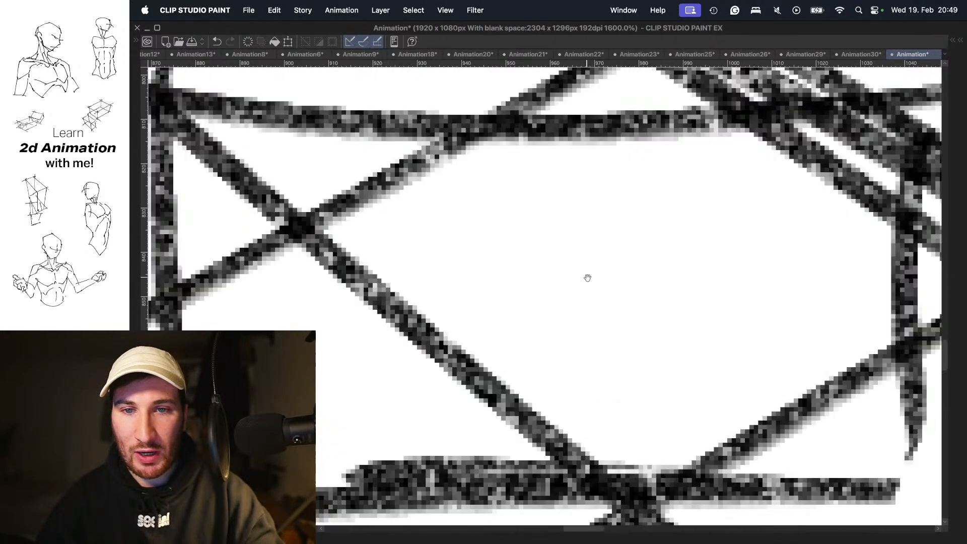
{"action": "mouse_move", "coordinate": [504, 270]}
{"action": "left_mouse_down"}
{"action": "mouse_move", "coordinate": [596, 324]}
{"action": "mouse_move", "coordinate": [670, 263]}
{"action": "mouse_move", "coordinate": [574, 221]}
{"action": "left_mouse_up"}
{"action": "left_click_drag", "start_coordinate": [574, 222], "coordinate": [665, 264]}
{"action": "key", "text": "Delete"}
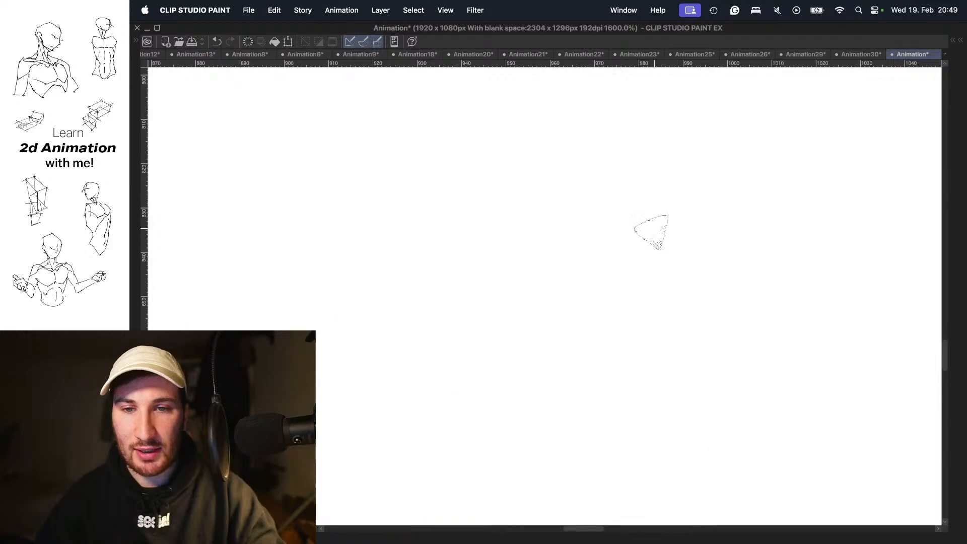
{"action": "key", "text": "super+space"}
{"action": "left_click_drag", "start_coordinate": [665, 229], "coordinate": [602, 198]}
{"action": "key", "text": "Right"}
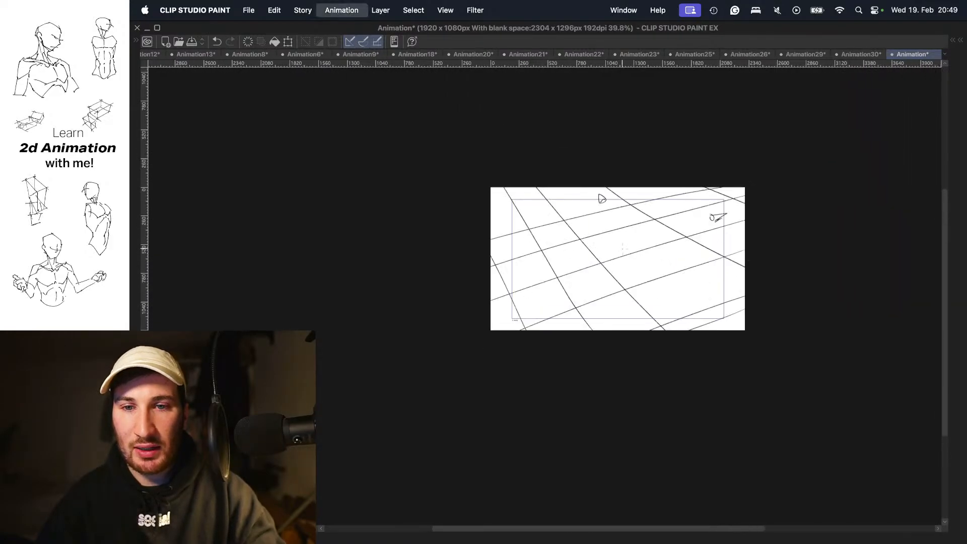
- Switch to the blank frame after the two-point perspective sketch and draw a long horizon line with a vanishing point mark near each end
{"action": "key", "text": "Right"}
{"action": "scroll", "coordinate": [633, 257], "scroll_direction": "up", "scroll_amount": 2}
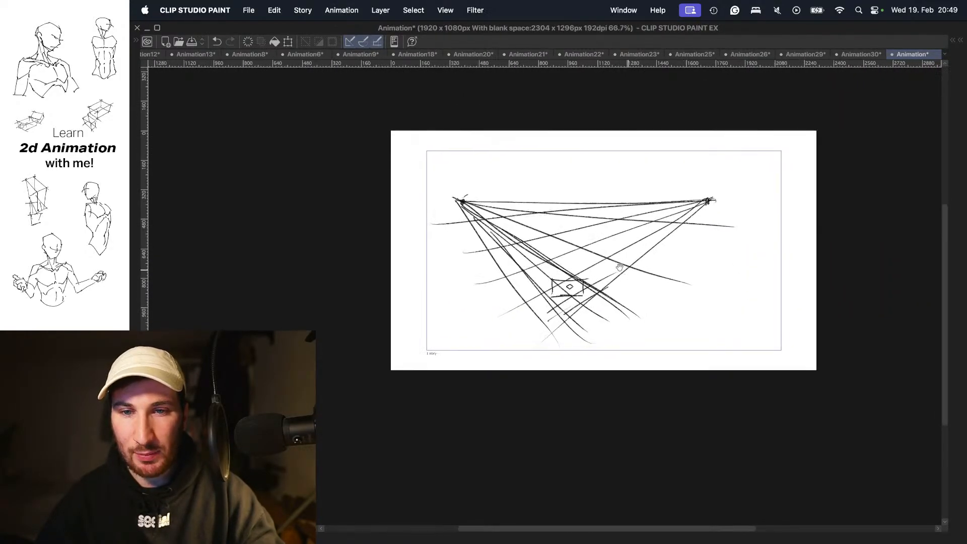
{"action": "scroll", "coordinate": [655, 206], "scroll_direction": "up", "scroll_amount": 2}
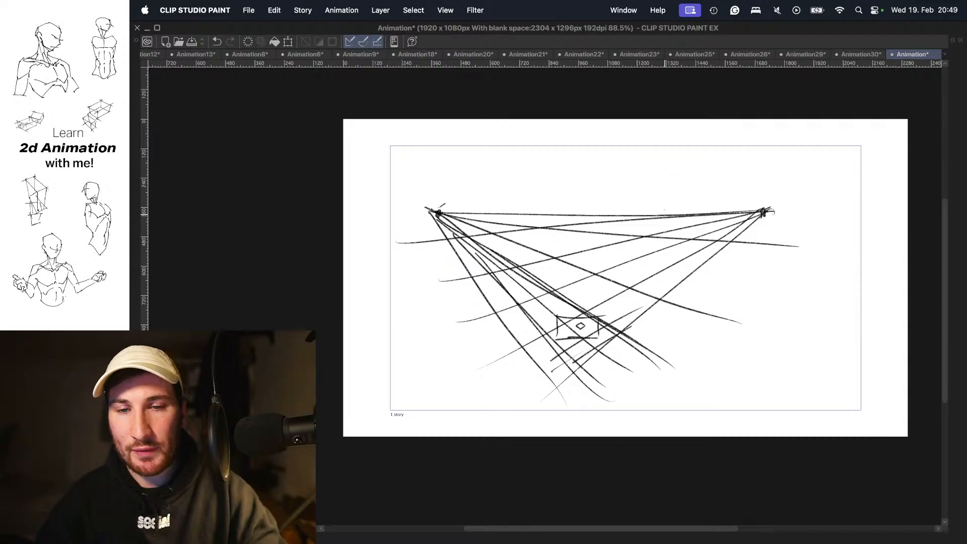
{"action": "key", "text": "Right"}
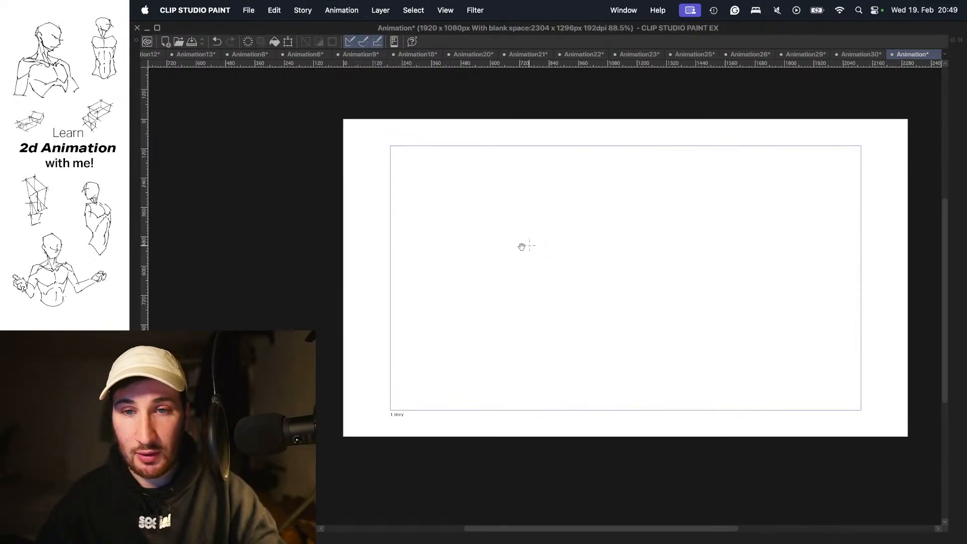
{"action": "left_click_drag", "start_coordinate": [444, 233], "coordinate": [908, 226]}
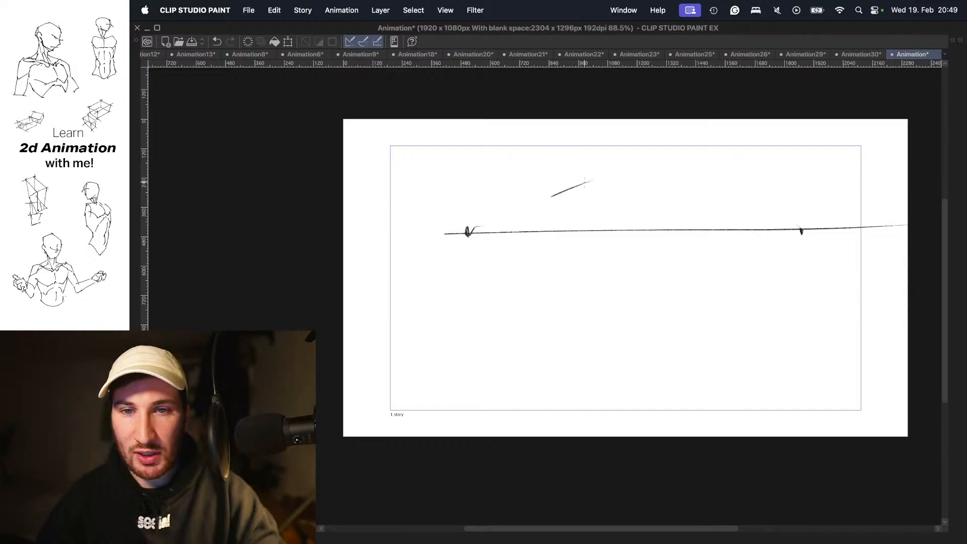
{"action": "left_click_drag", "start_coordinate": [586, 180], "coordinate": [614, 299]}
{"action": "key", "text": "super+z"}
{"action": "key", "text": "super+z"}
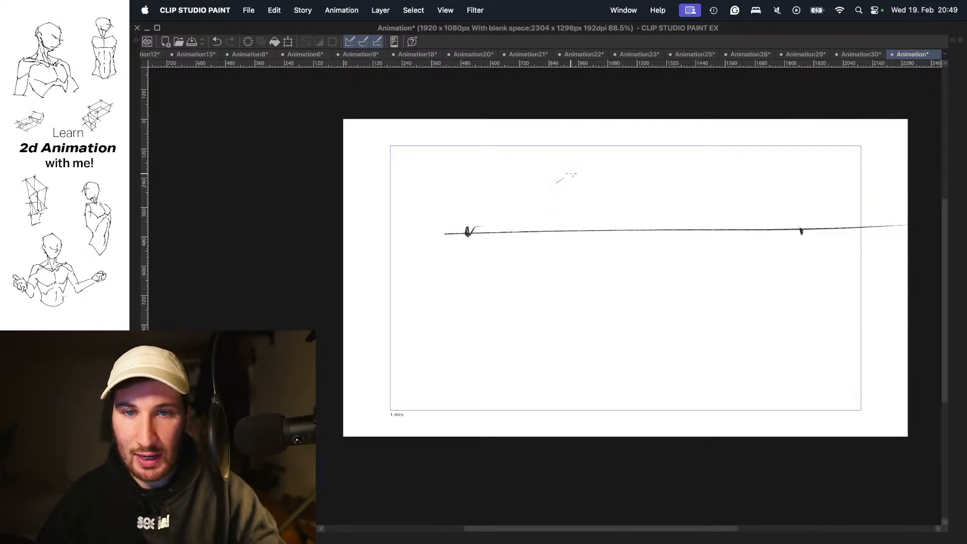
- Draw a tall, slightly tilted perspective box crossing the horizon line between the vanishing points, including its inner and lower edges
{"action": "left_click_drag", "start_coordinate": [589, 160], "coordinate": [628, 314]}
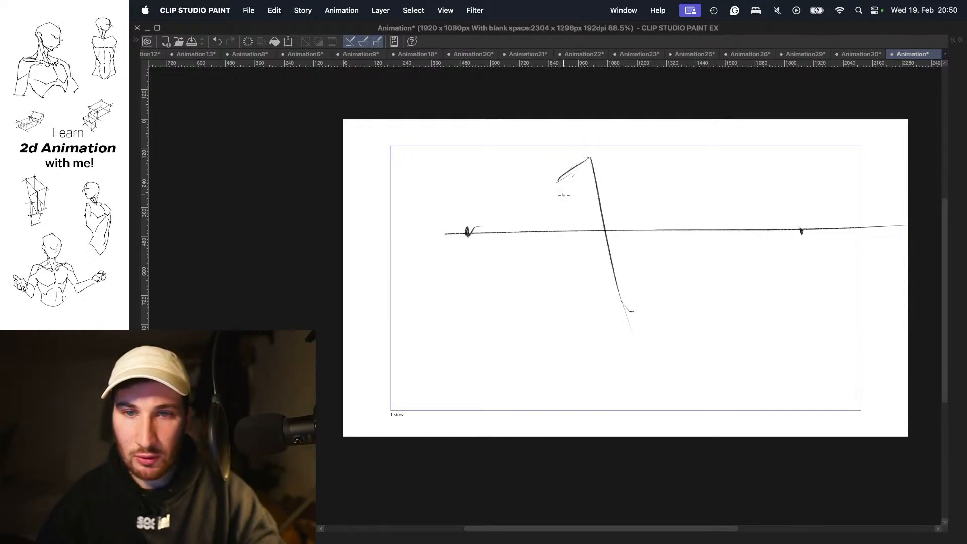
{"action": "mouse_move", "coordinate": [561, 193]}
{"action": "left_mouse_down"}
{"action": "mouse_move", "coordinate": [589, 320]}
{"action": "mouse_move", "coordinate": [627, 318]}
{"action": "mouse_move", "coordinate": [669, 299]}
{"action": "left_mouse_up"}
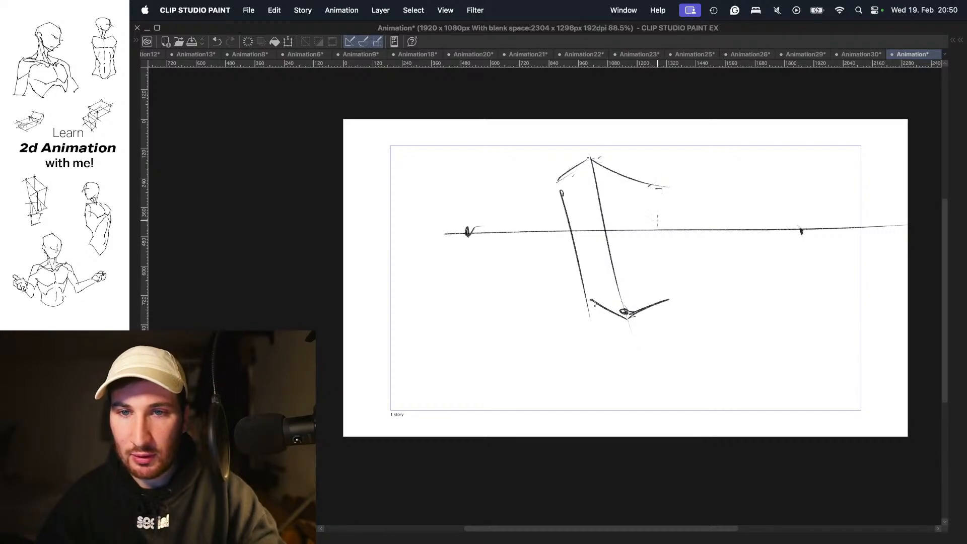
{"action": "left_click_drag", "start_coordinate": [648, 181], "coordinate": [685, 312]}
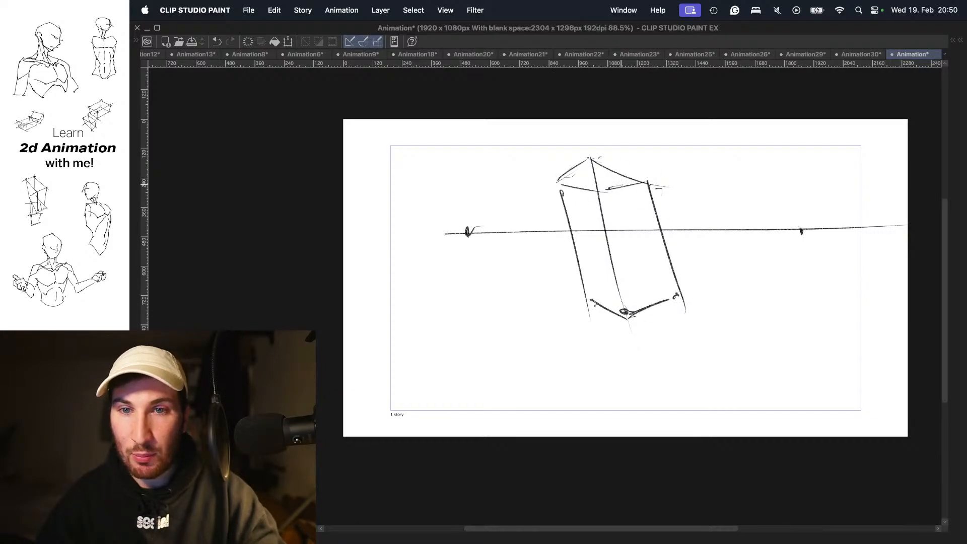
{"action": "left_click_drag", "start_coordinate": [614, 296], "coordinate": [648, 287]}
{"action": "left_click_drag", "start_coordinate": [633, 287], "coordinate": [636, 282]}
{"action": "mouse_move", "coordinate": [605, 192]}
{"action": "left_mouse_down"}
{"action": "mouse_move", "coordinate": [639, 309]}
{"action": "mouse_move", "coordinate": [592, 296]}
{"action": "mouse_move", "coordinate": [602, 310]}
{"action": "mouse_move", "coordinate": [596, 303]}
{"action": "left_mouse_up"}
{"action": "key", "text": "super+z"}
- Draw a smaller perspective box directly below the tall box, with a front vertical edge and two converging side faces
{"action": "left_click_drag", "start_coordinate": [600, 304], "coordinate": [596, 363]}
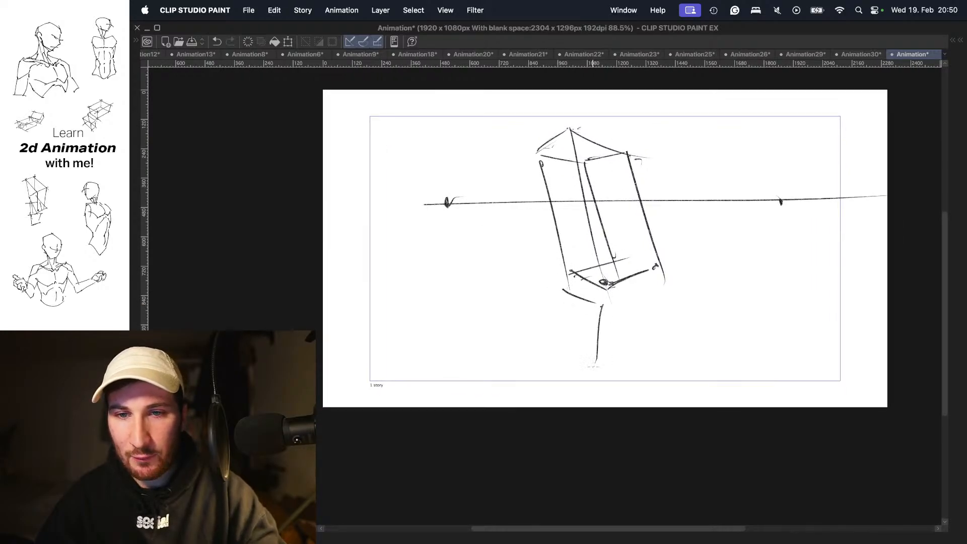
{"action": "key", "text": "super+z"}
{"action": "left_click_drag", "start_coordinate": [601, 304], "coordinate": [600, 356]}
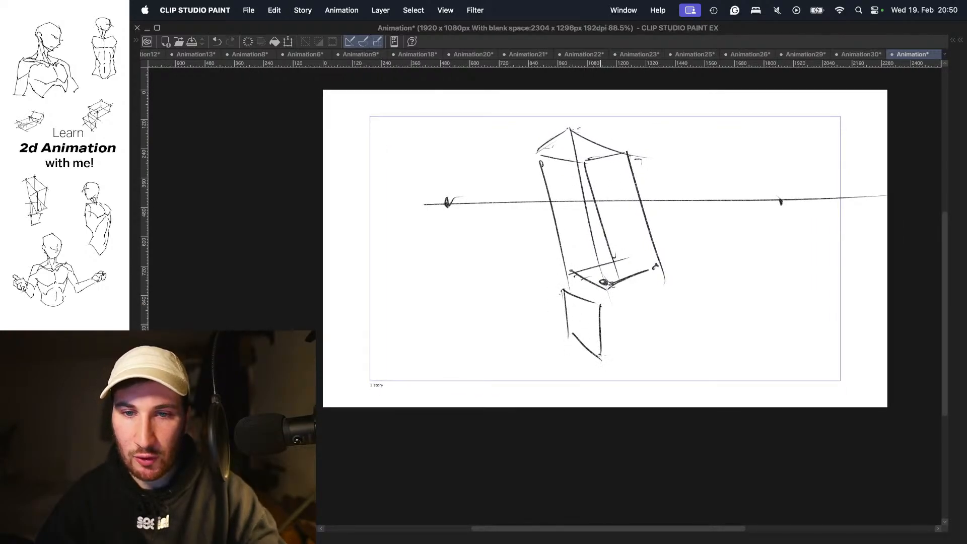
{"action": "mouse_move", "coordinate": [617, 275]}
{"action": "left_mouse_down"}
{"action": "mouse_move", "coordinate": [650, 284]}
{"action": "mouse_move", "coordinate": [643, 338]}
{"action": "left_mouse_up"}
{"action": "left_click_drag", "start_coordinate": [604, 355], "coordinate": [643, 332]}
- Sketch a large ribcage oval inside the tall box, neck and head loops above it, and small hip circles on the lower box's sides
{"action": "scroll", "coordinate": [618, 189], "scroll_direction": "up", "scroll_amount": 1}
{"action": "mouse_move", "coordinate": [556, 216]}
{"action": "left_mouse_down"}
{"action": "mouse_move", "coordinate": [569, 197]}
{"action": "mouse_move", "coordinate": [550, 252]}
{"action": "mouse_move", "coordinate": [569, 200]}
{"action": "left_mouse_up"}
{"action": "key", "text": "super+z"}
{"action": "key", "text": "super+z"}
{"action": "mouse_move", "coordinate": [600, 167]}
{"action": "left_mouse_down"}
{"action": "mouse_move", "coordinate": [575, 177]}
{"action": "mouse_move", "coordinate": [596, 158]}
{"action": "left_mouse_up"}
{"action": "mouse_move", "coordinate": [563, 137]}
{"action": "left_mouse_down"}
{"action": "mouse_move", "coordinate": [600, 151]}
{"action": "mouse_move", "coordinate": [616, 142]}
{"action": "mouse_move", "coordinate": [600, 142]}
{"action": "left_mouse_up"}
{"action": "key", "text": "super+z"}
{"action": "left_click_drag", "start_coordinate": [639, 180], "coordinate": [641, 139]}
{"action": "left_click_drag", "start_coordinate": [580, 290], "coordinate": [574, 312]}
{"action": "left_click_drag", "start_coordinate": [643, 271], "coordinate": [635, 290]}
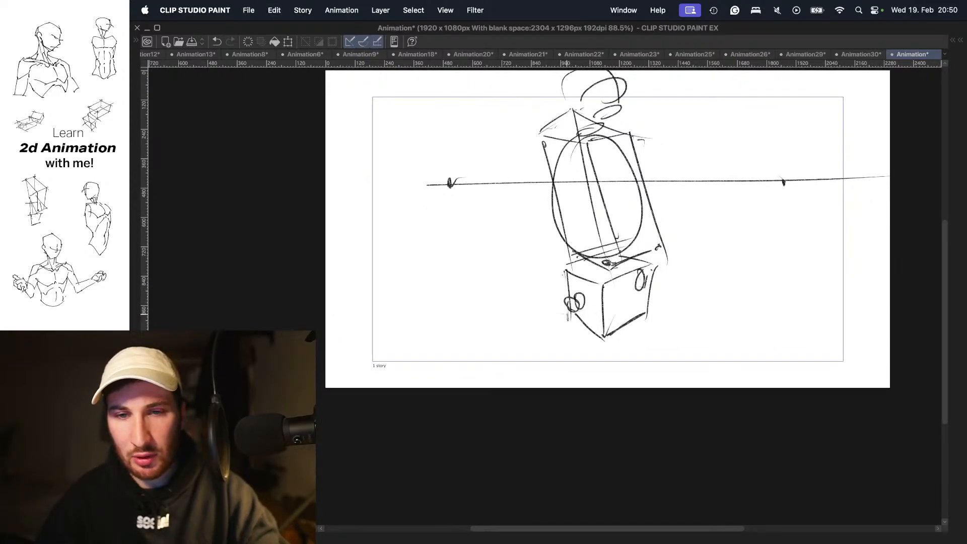
- Sketch two leg outlines below the hip joint, and add the shoulder oval and joint on the same side of the torso
{"action": "left_click_drag", "start_coordinate": [563, 292], "coordinate": [581, 388]}
{"action": "left_click_drag", "start_coordinate": [579, 307], "coordinate": [590, 388]}
{"action": "left_click_drag", "start_coordinate": [588, 203], "coordinate": [594, 234]}
{"action": "left_click_drag", "start_coordinate": [556, 166], "coordinate": [554, 174]}
- Draw the raised upper arm as two lines extending outward from the shoulder joint, and end it with an elbow joint
{"action": "left_click_drag", "start_coordinate": [528, 135], "coordinate": [587, 176]}
{"action": "left_click_drag", "start_coordinate": [519, 162], "coordinate": [614, 215]}
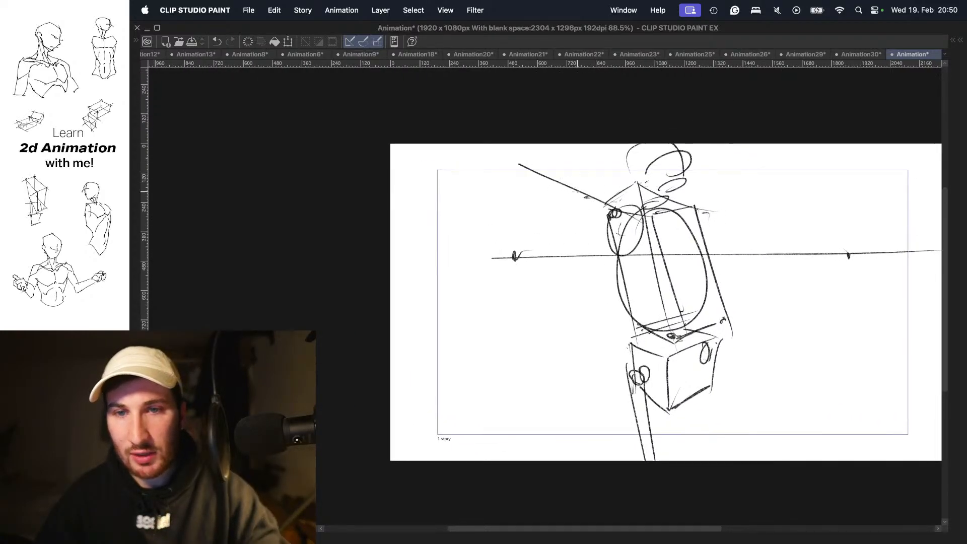
{"action": "key", "text": "super+z"}
{"action": "left_click_drag", "start_coordinate": [512, 179], "coordinate": [612, 209]}
{"action": "key", "text": "super+z"}
{"action": "left_click_drag", "start_coordinate": [504, 194], "coordinate": [607, 218]}
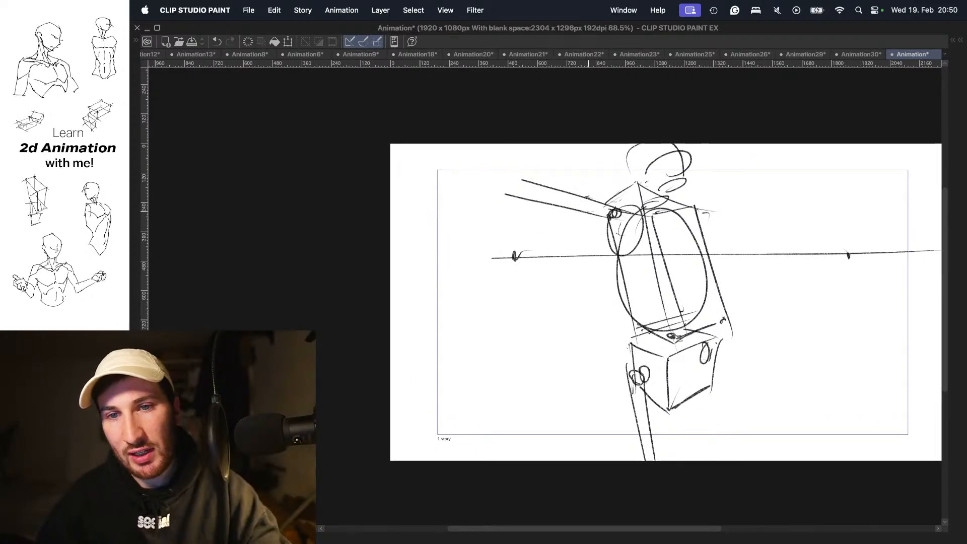
{"action": "key", "text": "super+z"}
{"action": "mouse_move", "coordinate": [515, 190]}
{"action": "left_mouse_down"}
{"action": "mouse_move", "coordinate": [637, 229]}
{"action": "mouse_move", "coordinate": [521, 188]}
{"action": "mouse_move", "coordinate": [511, 172]}
{"action": "mouse_move", "coordinate": [517, 196]}
{"action": "left_mouse_up"}
{"action": "key", "text": "super+z"}
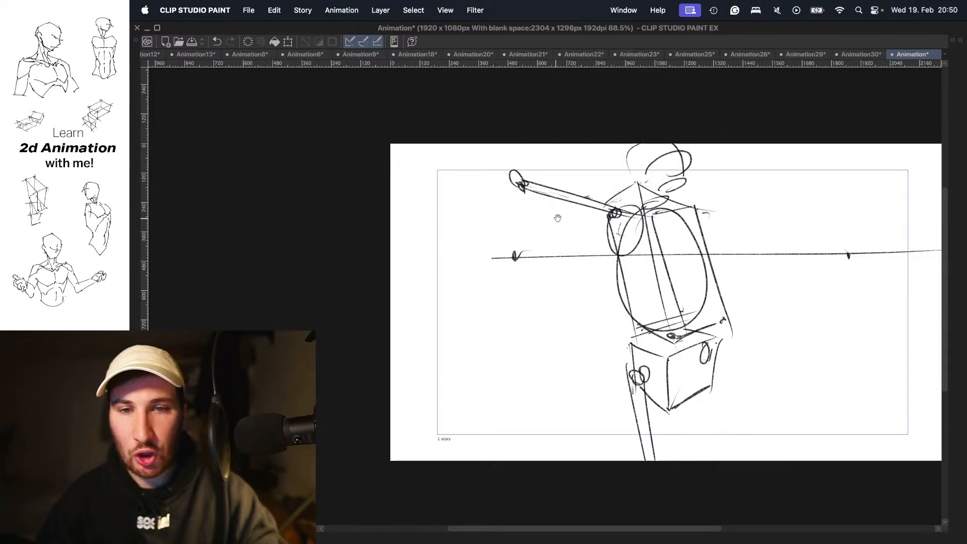
- Draw the opposite shoulder oval and its arm as two converging lines, ending with an elbow joint and short forearm strokes
{"action": "mouse_move", "coordinate": [700, 217]}
{"action": "left_mouse_down"}
{"action": "mouse_move", "coordinate": [656, 220]}
{"action": "mouse_move", "coordinate": [635, 203]}
{"action": "mouse_move", "coordinate": [642, 215]}
{"action": "mouse_move", "coordinate": [712, 236]}
{"action": "left_mouse_up"}
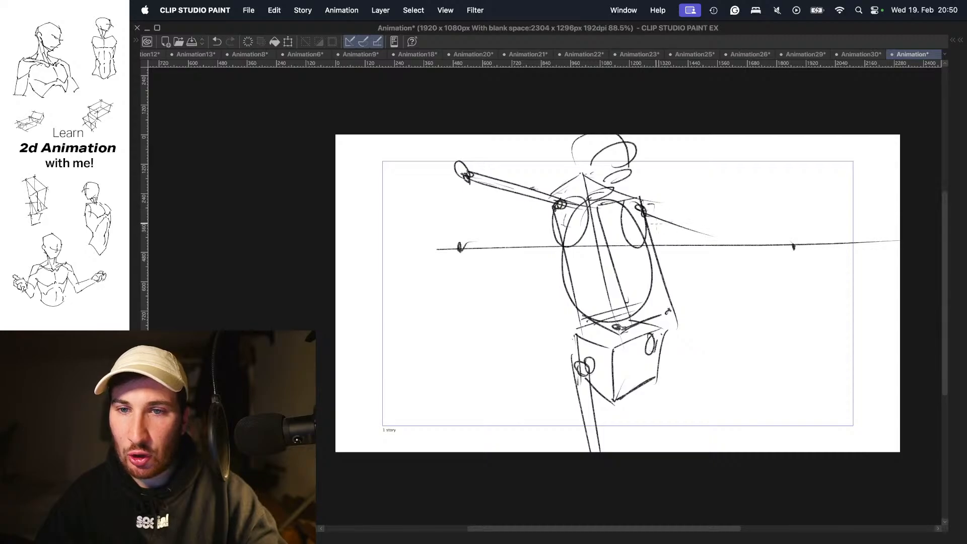
{"action": "mouse_move", "coordinate": [642, 224]}
{"action": "left_mouse_down"}
{"action": "mouse_move", "coordinate": [705, 241]}
{"action": "mouse_move", "coordinate": [689, 233]}
{"action": "left_mouse_up"}
{"action": "key", "text": "super+z"}
{"action": "key", "text": "super+z"}
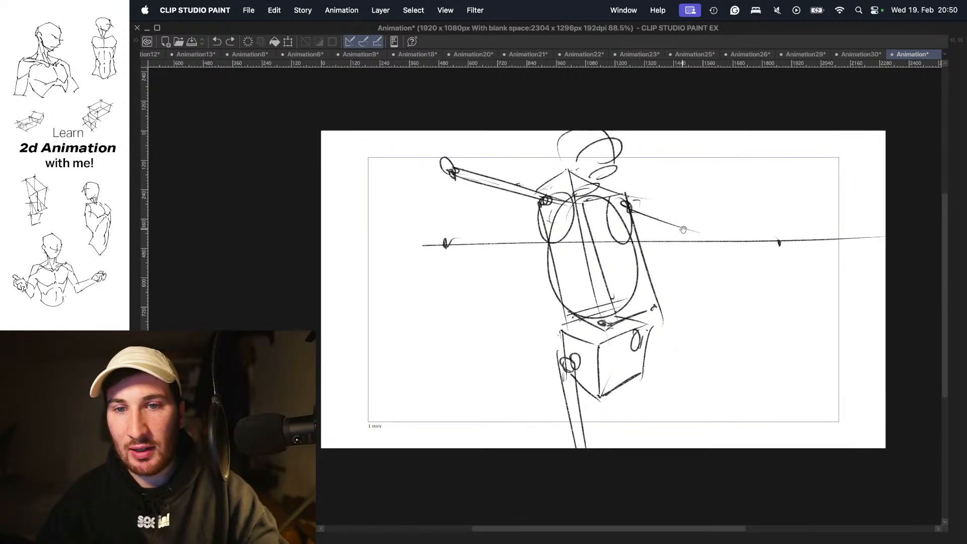
{"action": "left_click_drag", "start_coordinate": [622, 219], "coordinate": [636, 223]}
{"action": "left_click_drag", "start_coordinate": [606, 223], "coordinate": [668, 235]}
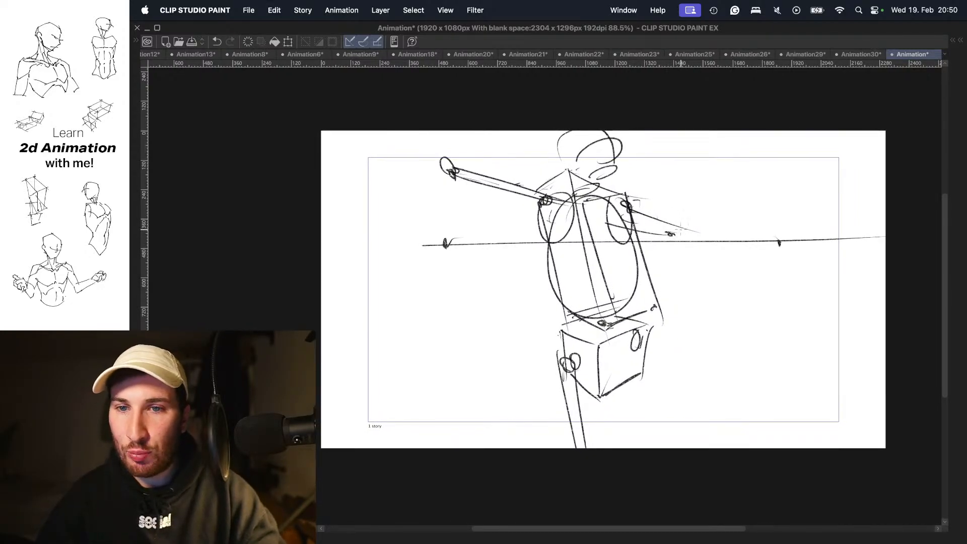
{"action": "key", "text": "super+z"}
{"action": "key", "text": "super+z"}
{"action": "left_click_drag", "start_coordinate": [619, 217], "coordinate": [700, 235]}
{"action": "mouse_move", "coordinate": [684, 229]}
{"action": "left_mouse_down"}
{"action": "mouse_move", "coordinate": [733, 246]}
{"action": "mouse_move", "coordinate": [737, 223]}
{"action": "left_mouse_up"}
{"action": "left_click_drag", "start_coordinate": [728, 241], "coordinate": [733, 246]}
- Extend the raised arm beyond its elbow with two forearm lines reaching the canvas edge, and mark the wrist with an oval
{"action": "left_click_drag", "start_coordinate": [572, 191], "coordinate": [629, 196]}
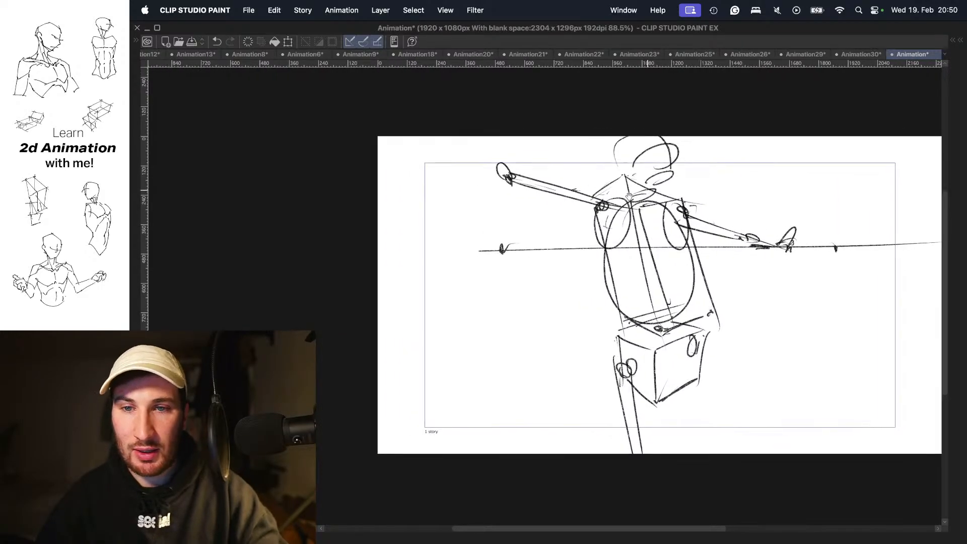
{"action": "left_click_drag", "start_coordinate": [406, 134], "coordinate": [558, 178]}
{"action": "left_click_drag", "start_coordinate": [379, 143], "coordinate": [508, 172]}
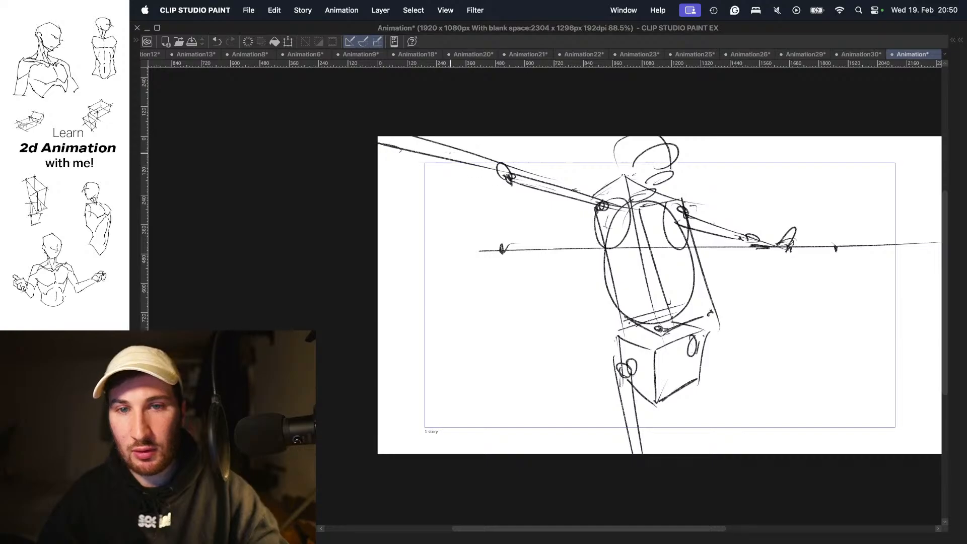
{"action": "left_click_drag", "start_coordinate": [421, 143], "coordinate": [448, 156]}
{"action": "left_click_drag", "start_coordinate": [408, 137], "coordinate": [436, 149]}
- Sketch the second leg's outlines downward from the other hip joint of the pelvis box
{"action": "left_click_drag", "start_coordinate": [706, 208], "coordinate": [653, 166]}
{"action": "left_click_drag", "start_coordinate": [649, 323], "coordinate": [645, 330]}
{"action": "left_click_drag", "start_coordinate": [636, 289], "coordinate": [621, 408]}
{"action": "left_click_drag", "start_coordinate": [633, 349], "coordinate": [625, 406]}
{"action": "left_click_drag", "start_coordinate": [662, 255], "coordinate": [660, 283]}
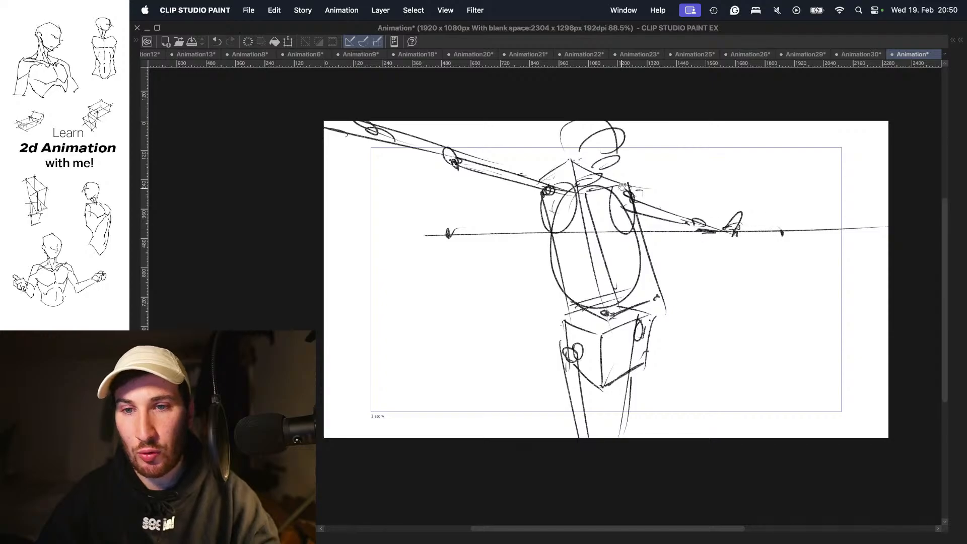
- Draw a long and a short horizontal segment with end points above the opposite arm to compare its section lengths
{"action": "left_click_drag", "start_coordinate": [635, 160], "coordinate": [690, 175]}
{"action": "left_click_drag", "start_coordinate": [689, 167], "coordinate": [689, 180]}
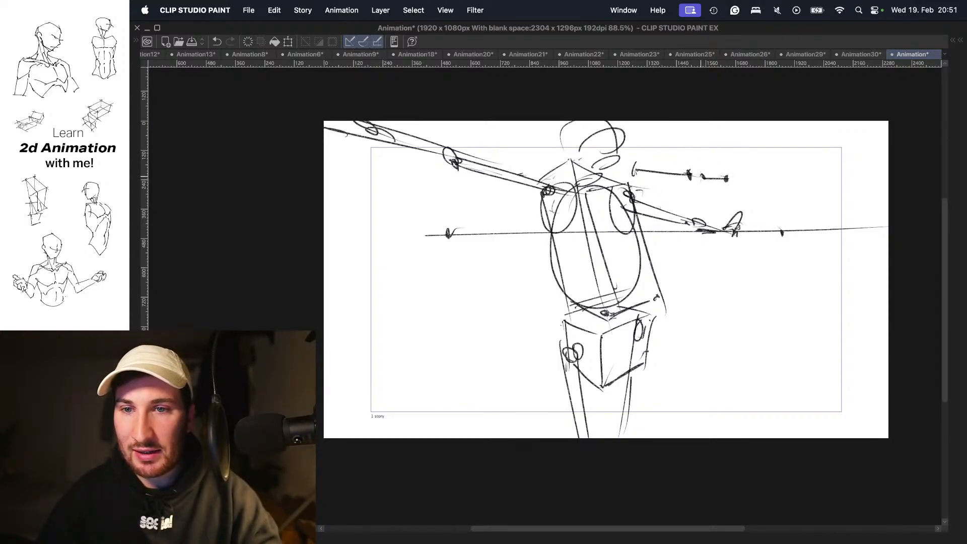
- Sketch a front-view torso oval beside the pelvis box, with a vertical centre line and two diverging rib arch lines
{"action": "left_click_drag", "start_coordinate": [748, 285], "coordinate": [723, 264]}
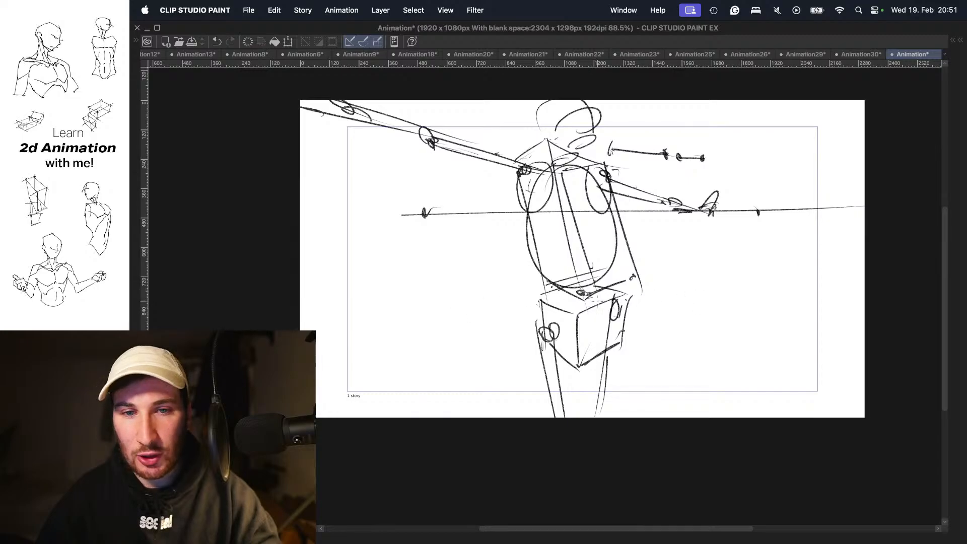
{"action": "left_click_drag", "start_coordinate": [762, 298], "coordinate": [651, 304]}
{"action": "key", "text": "super+z"}
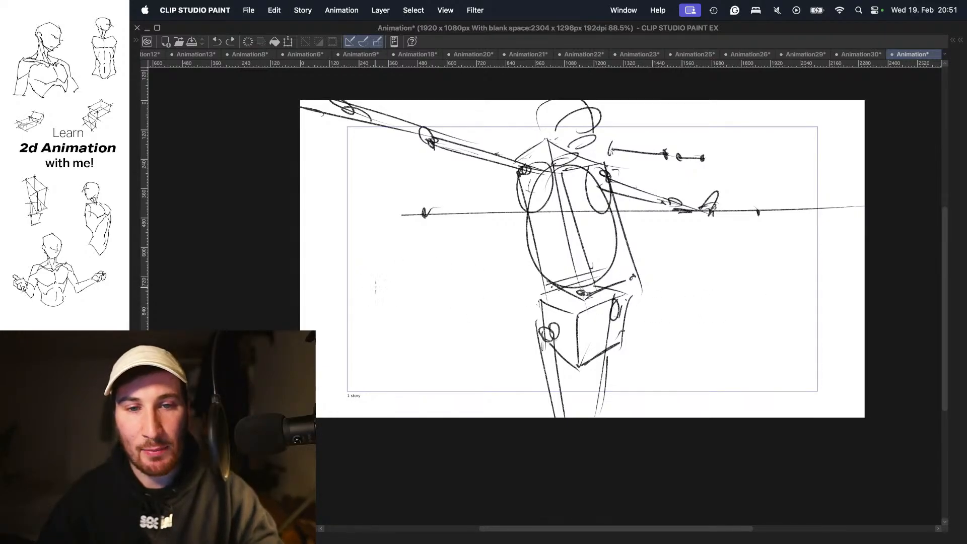
{"action": "mouse_move", "coordinate": [685, 250]}
{"action": "left_mouse_down"}
{"action": "mouse_move", "coordinate": [683, 337]}
{"action": "mouse_move", "coordinate": [707, 295]}
{"action": "mouse_move", "coordinate": [681, 263]}
{"action": "left_mouse_up"}
{"action": "key", "text": "super+z"}
{"action": "left_click_drag", "start_coordinate": [685, 275], "coordinate": [687, 352]}
{"action": "left_click_drag", "start_coordinate": [686, 317], "coordinate": [667, 350]}
{"action": "left_click_drag", "start_coordinate": [686, 317], "coordinate": [705, 347]}
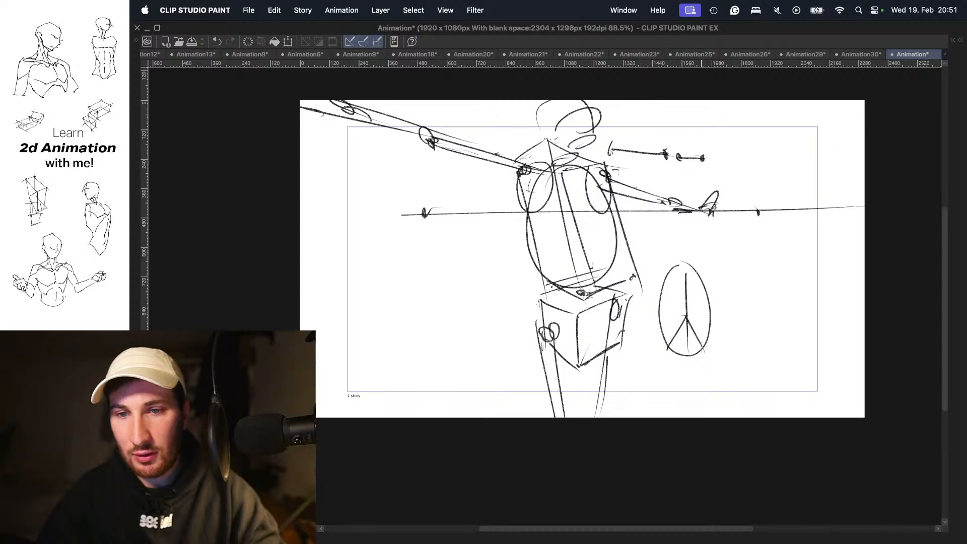
- Add a neck and head above the small torso oval, and draw its straight arm in two segments with matching length lines above
{"action": "left_click_drag", "start_coordinate": [678, 261], "coordinate": [686, 263]}
{"action": "mouse_move", "coordinate": [681, 218]}
{"action": "left_mouse_down"}
{"action": "mouse_move", "coordinate": [692, 246]}
{"action": "mouse_move", "coordinate": [676, 220]}
{"action": "left_mouse_up"}
{"action": "left_click_drag", "start_coordinate": [704, 270], "coordinate": [766, 268]}
{"action": "mouse_move", "coordinate": [719, 276]}
{"action": "left_mouse_down"}
{"action": "mouse_move", "coordinate": [808, 264]}
{"action": "mouse_move", "coordinate": [839, 275]}
{"action": "left_mouse_up"}
{"action": "left_click_drag", "start_coordinate": [836, 265], "coordinate": [838, 271]}
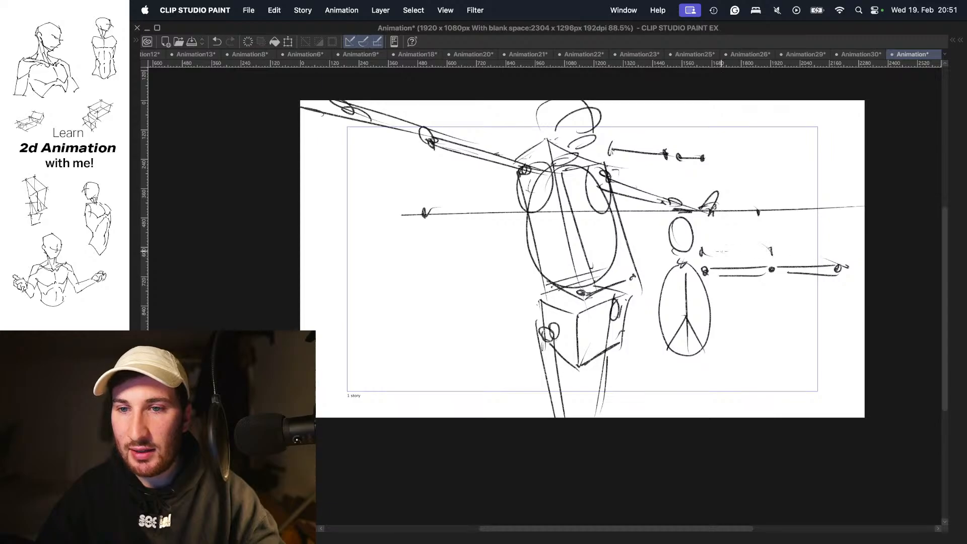
{"action": "left_click_drag", "start_coordinate": [714, 251], "coordinate": [839, 253]}
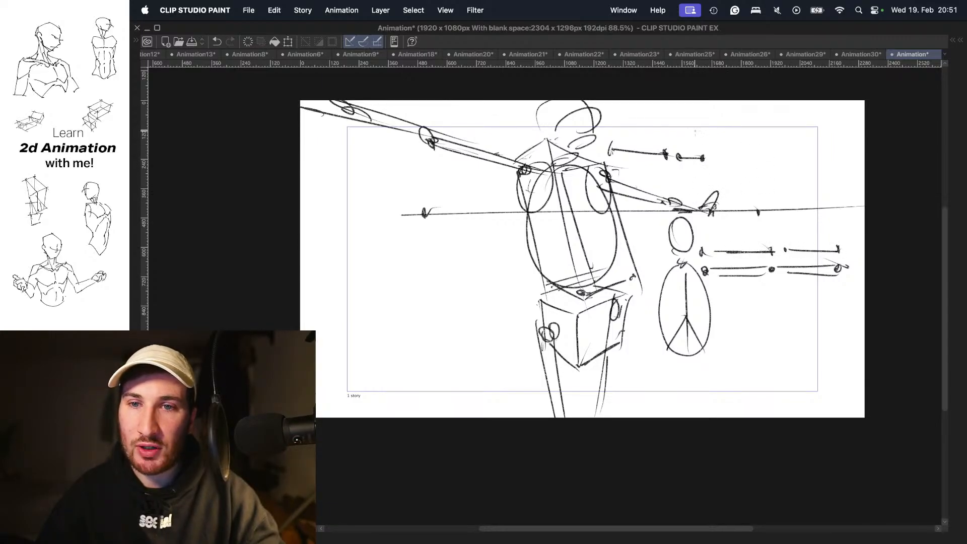
- Draw downward arrows pointing at the long and the short comparison segments above the opposite arm
{"action": "left_click_drag", "start_coordinate": [690, 142], "coordinate": [702, 141]}
{"action": "left_click_drag", "start_coordinate": [635, 121], "coordinate": [642, 135]}
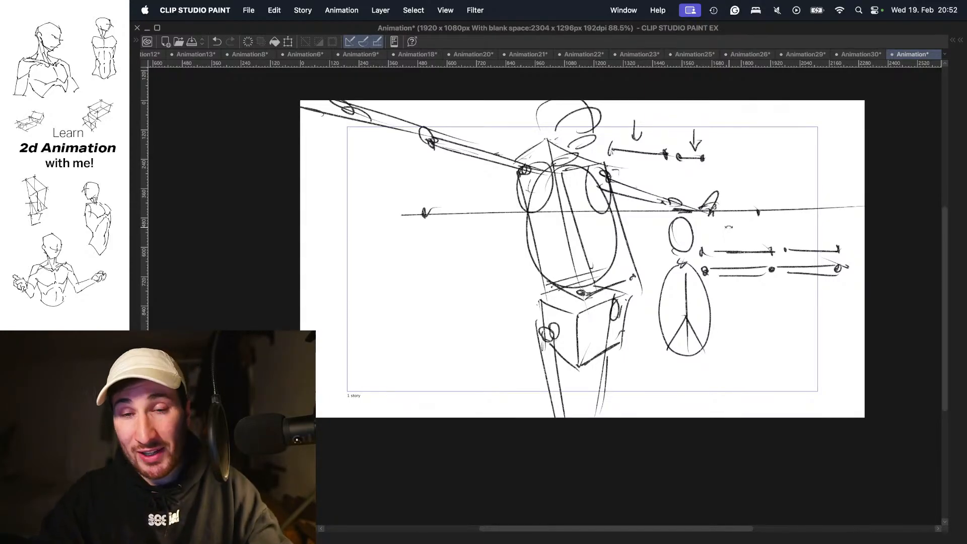
- Create a new blank animation document with the preset canvas settings
{"action": "key", "text": "super+n"}
{"action": "left_click", "coordinate": [805, 114]}
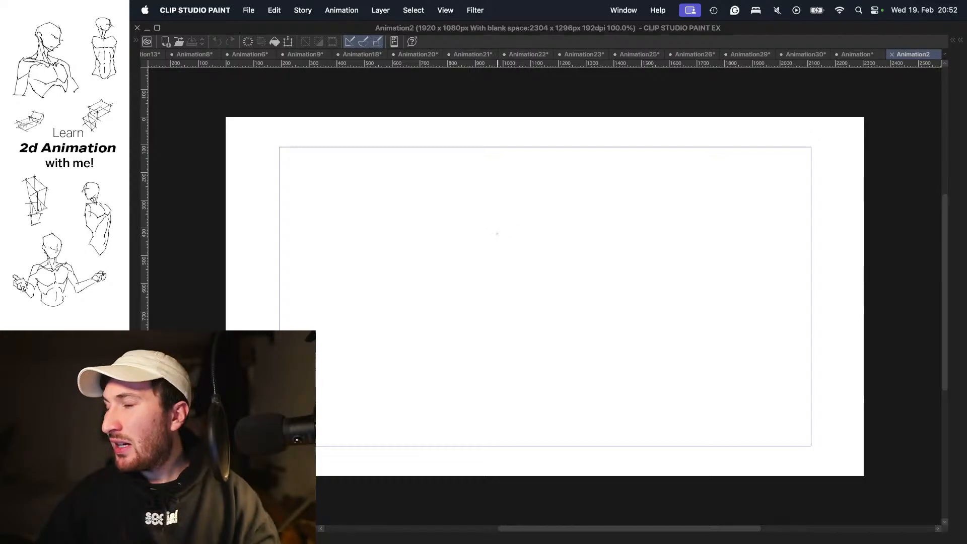
- Switch to Safari, examine the figure poses in the guzzu animation up to 0:04, and return to Clip Studio Paint
{"action": "key", "text": "super+Tab"}
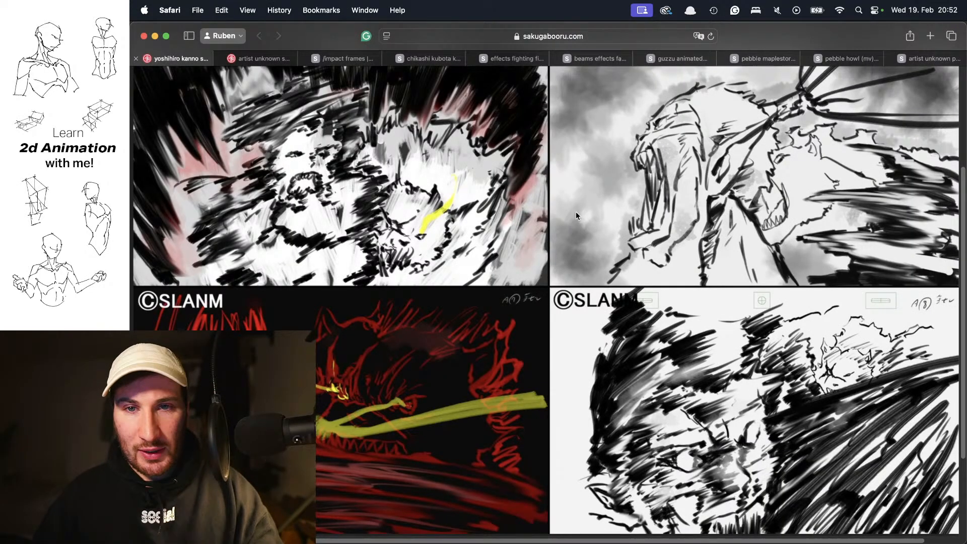
{"action": "left_click", "coordinate": [733, 57]}
{"action": "left_click", "coordinate": [678, 58]}
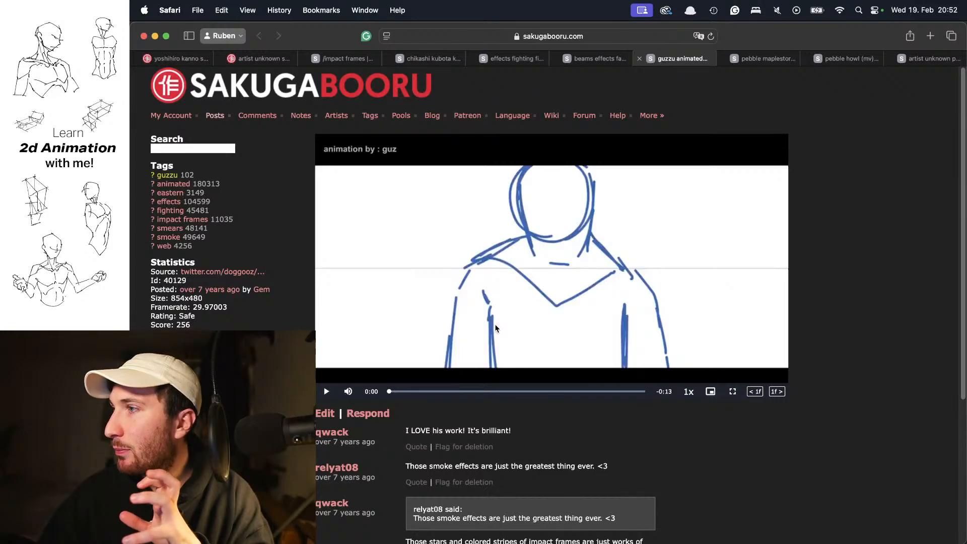
{"action": "left_click", "coordinate": [528, 285]}
{"action": "left_click", "coordinate": [642, 206]}
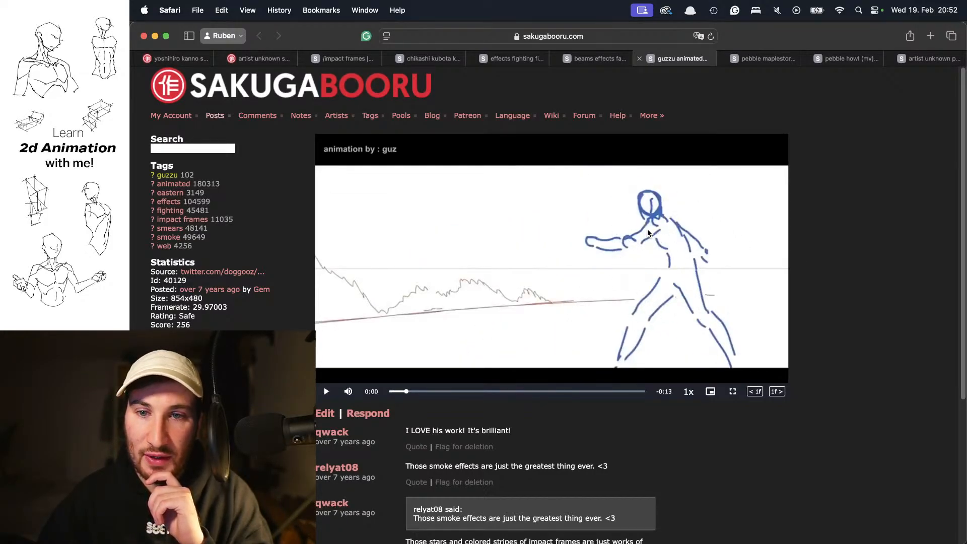
{"action": "left_click_drag", "start_coordinate": [404, 392], "coordinate": [485, 373]}
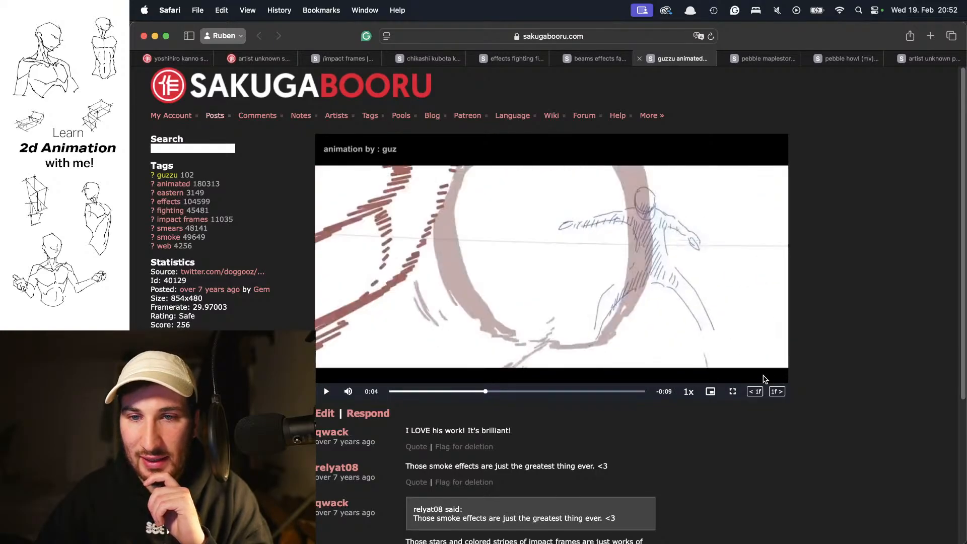
{"action": "key", "text": "super+Tab"}
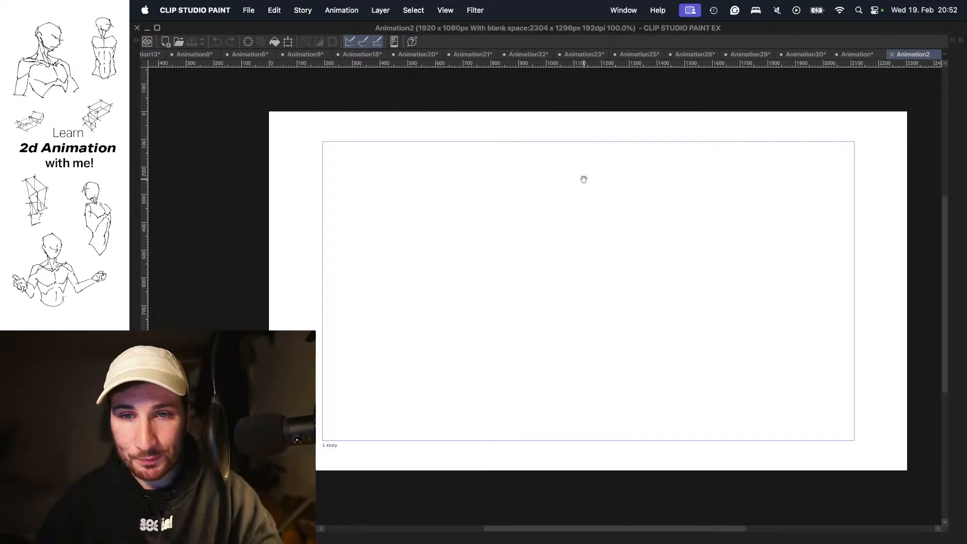
{"action": "key", "text": "super+z"}
{"action": "mouse_move", "coordinate": [583, 171]}
{"action": "left_mouse_down"}
{"action": "mouse_move", "coordinate": [598, 210]}
{"action": "mouse_move", "coordinate": [579, 190]}
{"action": "mouse_move", "coordinate": [605, 159]}
{"action": "mouse_move", "coordinate": [635, 169]}
{"action": "mouse_move", "coordinate": [653, 157]}
{"action": "left_mouse_up"}
{"action": "key", "text": "super+z"}
{"action": "key", "text": "super+z"}
{"action": "key", "text": "super+z"}
{"action": "key", "text": "super+z"}
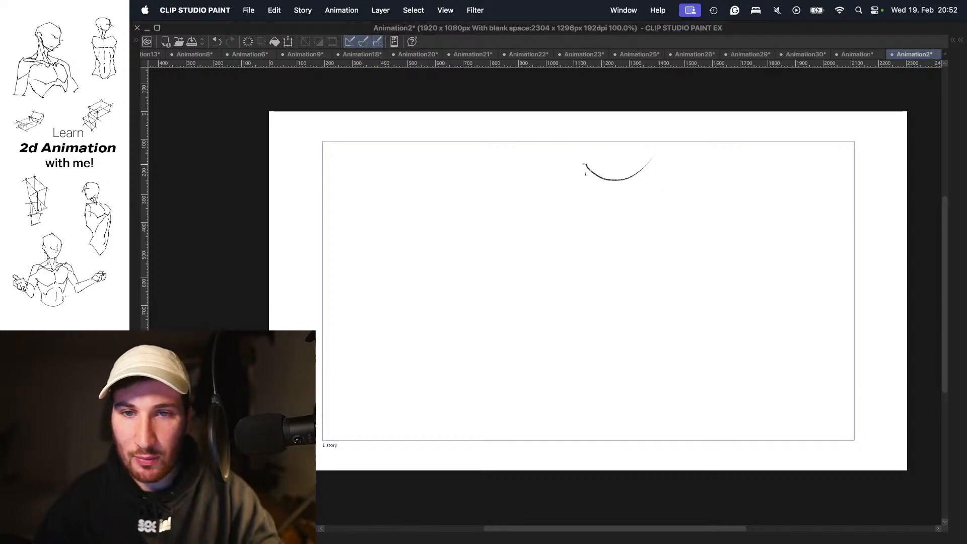
{"action": "left_click_drag", "start_coordinate": [583, 164], "coordinate": [585, 193]}
{"action": "left_click_drag", "start_coordinate": [585, 164], "coordinate": [598, 223]}
{"action": "key", "text": "super+z"}
{"action": "key", "text": "super+z"}
{"action": "key", "text": "super+z"}
{"action": "left_click_drag", "start_coordinate": [591, 178], "coordinate": [668, 184]}
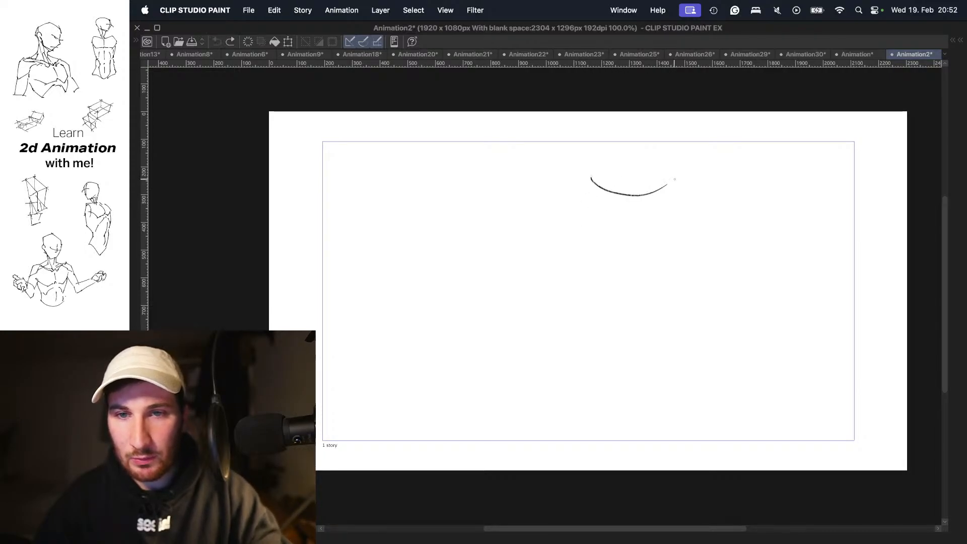
{"action": "key", "text": "super+z"}
- Sketch the torso outline with a curved top edge, a pinched waist on one side and a rounded opposite side
{"action": "mouse_move", "coordinate": [600, 183]}
{"action": "left_mouse_down"}
{"action": "mouse_move", "coordinate": [670, 174]}
{"action": "mouse_move", "coordinate": [610, 233]}
{"action": "mouse_move", "coordinate": [597, 271]}
{"action": "mouse_move", "coordinate": [630, 306]}
{"action": "left_mouse_up"}
{"action": "mouse_move", "coordinate": [633, 299]}
{"action": "left_mouse_down"}
{"action": "mouse_move", "coordinate": [656, 289]}
{"action": "mouse_move", "coordinate": [670, 255]}
{"action": "left_mouse_up"}
{"action": "mouse_move", "coordinate": [662, 177]}
{"action": "left_mouse_down"}
{"action": "mouse_move", "coordinate": [647, 293]}
{"action": "mouse_move", "coordinate": [652, 218]}
{"action": "left_mouse_up"}
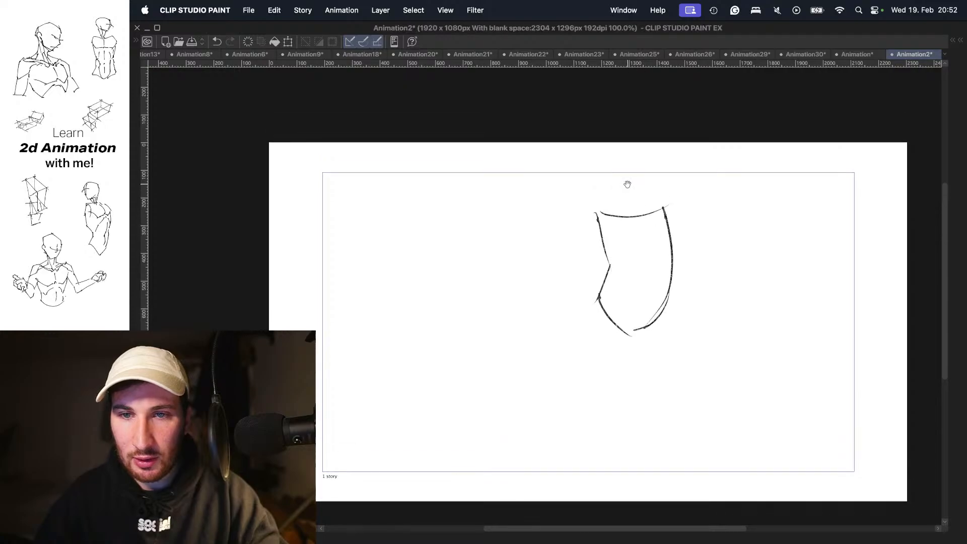
- Draw the torso's curved centre line near its rounded side, from the top edge down to the lower tip
{"action": "left_click_drag", "start_coordinate": [660, 261], "coordinate": [656, 236]}
{"action": "left_click_drag", "start_coordinate": [647, 188], "coordinate": [622, 321]}
{"action": "key", "text": "super+z"}
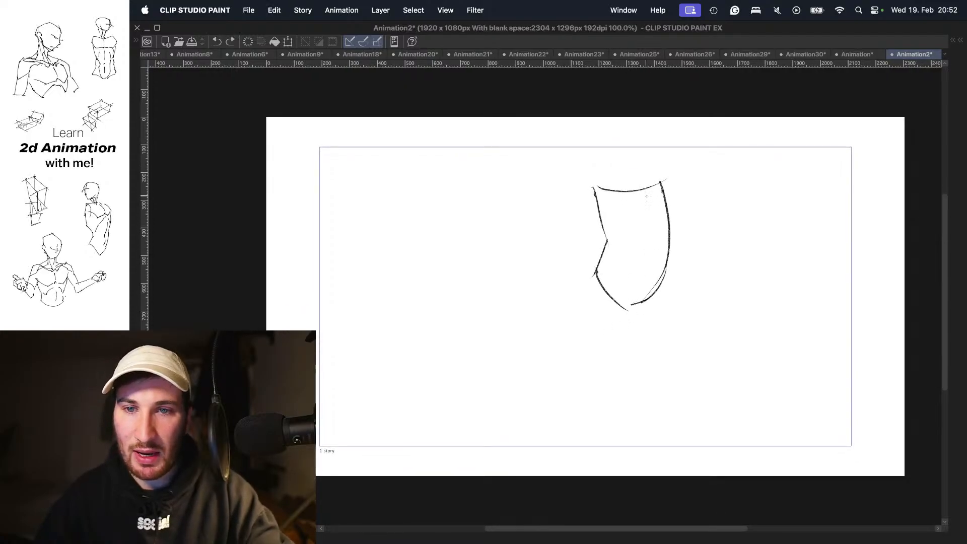
{"action": "mouse_move", "coordinate": [647, 185]}
{"action": "left_mouse_down"}
{"action": "mouse_move", "coordinate": [622, 328]}
{"action": "mouse_move", "coordinate": [652, 234]}
{"action": "mouse_move", "coordinate": [632, 314]}
{"action": "left_mouse_up"}
{"action": "key", "text": "super+z"}
{"action": "left_click_drag", "start_coordinate": [658, 252], "coordinate": [660, 241]}
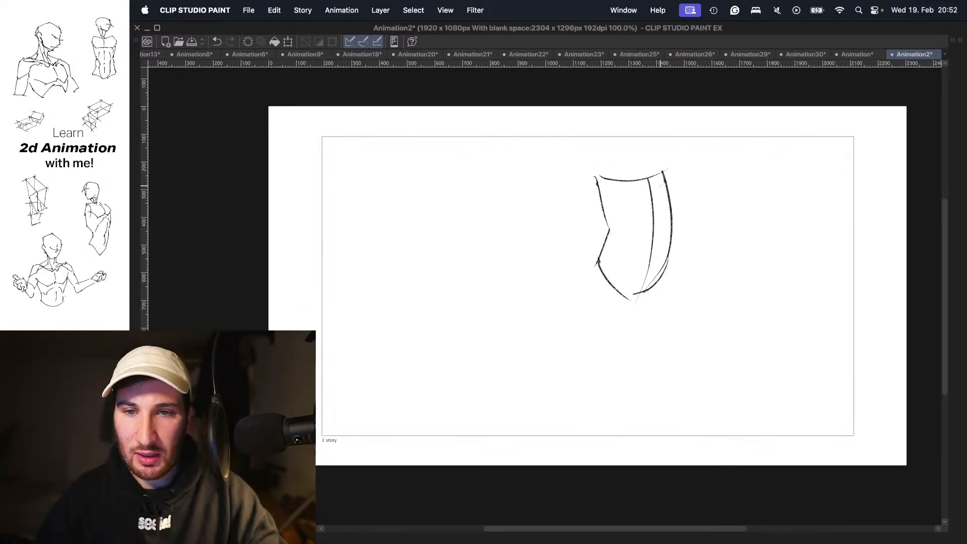
{"action": "key", "text": "super+z"}
{"action": "left_click_drag", "start_coordinate": [650, 176], "coordinate": [632, 306]}
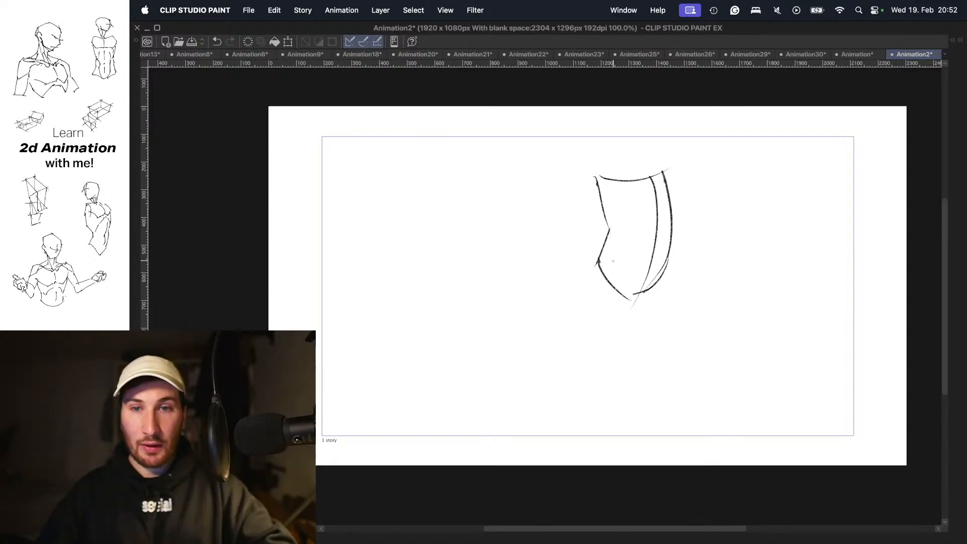
{"action": "key", "text": "super+z"}
{"action": "mouse_move", "coordinate": [637, 176]}
{"action": "left_mouse_down"}
{"action": "mouse_move", "coordinate": [636, 314]}
{"action": "mouse_move", "coordinate": [635, 293]}
{"action": "left_mouse_up"}
{"action": "key", "text": "super+z"}
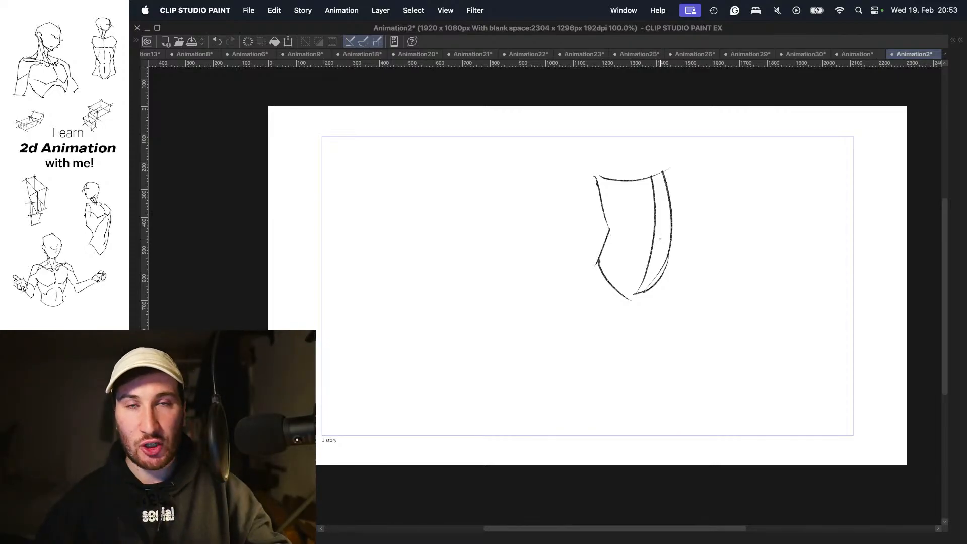
- Draw the head as an upright oval above the torso's top edge, redoing the shape until it fits
{"action": "left_click_drag", "start_coordinate": [670, 190], "coordinate": [688, 227]}
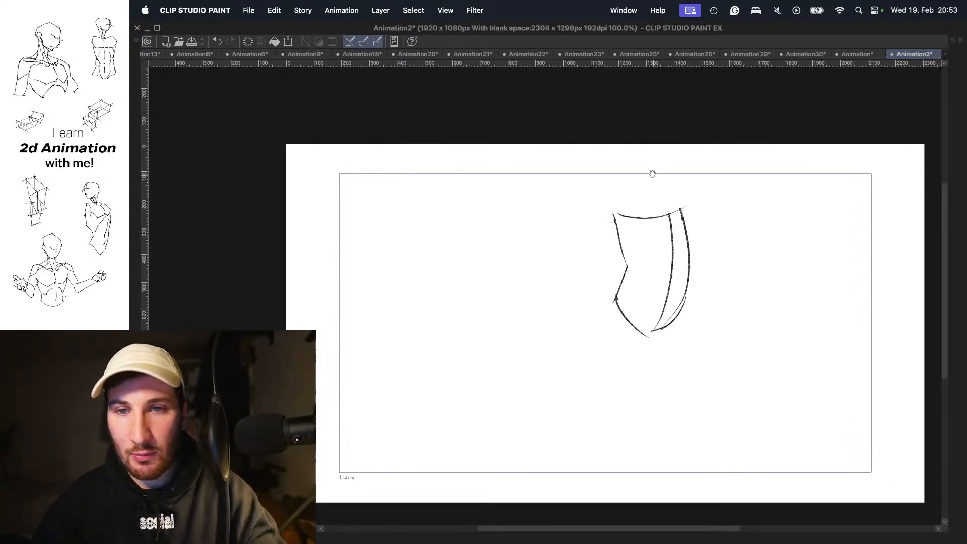
{"action": "mouse_move", "coordinate": [646, 168]}
{"action": "left_mouse_down"}
{"action": "mouse_move", "coordinate": [632, 189]}
{"action": "mouse_move", "coordinate": [663, 162]}
{"action": "mouse_move", "coordinate": [635, 187]}
{"action": "mouse_move", "coordinate": [644, 164]}
{"action": "mouse_move", "coordinate": [646, 204]}
{"action": "mouse_move", "coordinate": [640, 166]}
{"action": "mouse_move", "coordinate": [645, 161]}
{"action": "mouse_move", "coordinate": [638, 204]}
{"action": "mouse_move", "coordinate": [641, 155]}
{"action": "left_mouse_up"}
{"action": "key", "text": "super+z"}
{"action": "key", "text": "super+z"}
{"action": "key", "text": "super+z"}
{"action": "key", "text": "super+z"}
{"action": "key", "text": "super+z"}
{"action": "key", "text": "super+z"}
{"action": "mouse_move", "coordinate": [642, 151]}
{"action": "left_mouse_down"}
{"action": "mouse_move", "coordinate": [673, 177]}
{"action": "mouse_move", "coordinate": [641, 154]}
{"action": "left_mouse_up"}
{"action": "key", "text": "super+z"}
{"action": "key", "text": "super+z"}
{"action": "mouse_move", "coordinate": [644, 153]}
{"action": "left_mouse_down"}
{"action": "mouse_move", "coordinate": [661, 154]}
{"action": "mouse_move", "coordinate": [673, 176]}
{"action": "mouse_move", "coordinate": [635, 173]}
{"action": "left_mouse_up"}
{"action": "key", "text": "super+z"}
{"action": "key", "text": "super+z"}
{"action": "key", "text": "super+z"}
{"action": "key", "text": "super+z"}
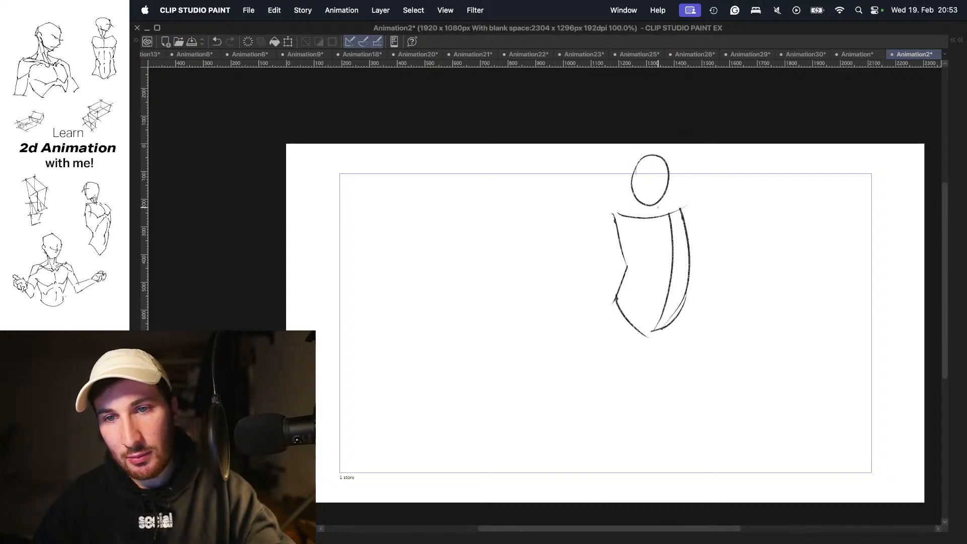
- Sketch the neck line beneath the head, and undo the extra neck and shoulder slope strokes
{"action": "left_click_drag", "start_coordinate": [652, 210], "coordinate": [647, 209]}
{"action": "scroll", "coordinate": [646, 209], "scroll_direction": "down", "scroll_amount": 2}
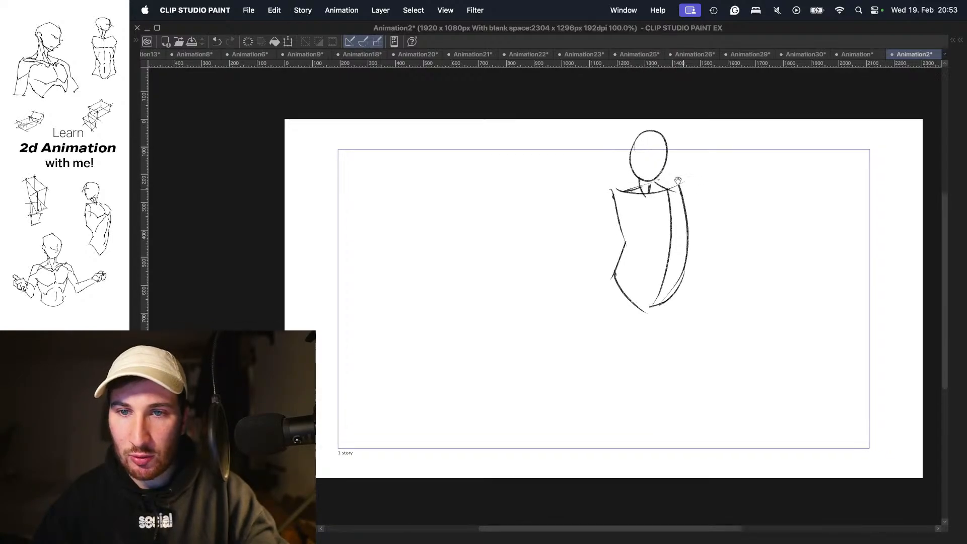
{"action": "scroll", "coordinate": [675, 215], "scroll_direction": "left", "scroll_amount": 1}
{"action": "scroll", "coordinate": [668, 194], "scroll_direction": "up", "scroll_amount": 1}
{"action": "key", "text": "super+z"}
{"action": "key", "text": "super+z"}
{"action": "key", "text": "super+z"}
{"action": "key", "text": "super+z"}
{"action": "key", "text": "super+z"}
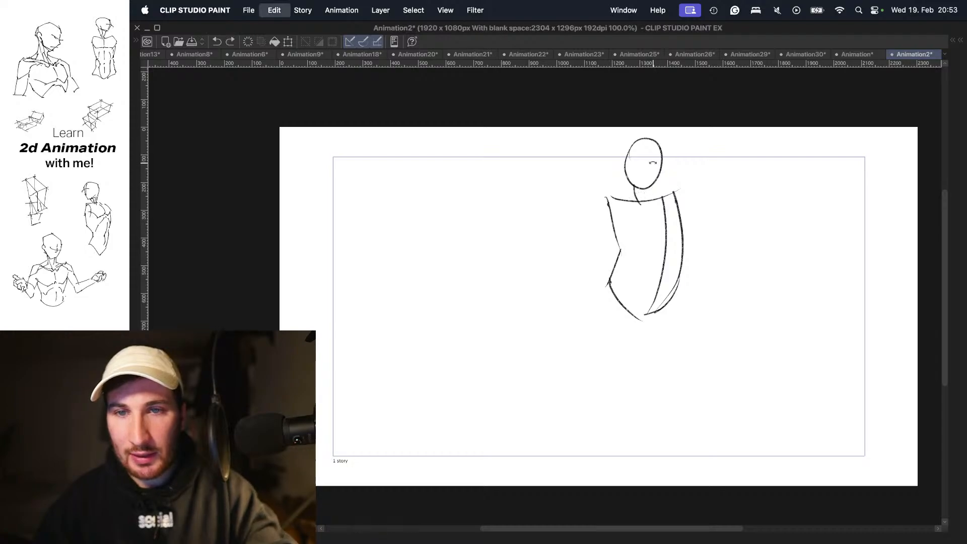
{"action": "key", "text": "super+z"}
- Refine the head with a face contour and crossed guide lines, and extend both shoulders outward into small pointed shapes
{"action": "mouse_move", "coordinate": [630, 153]}
{"action": "left_mouse_down"}
{"action": "mouse_move", "coordinate": [627, 166]}
{"action": "mouse_move", "coordinate": [665, 169]}
{"action": "mouse_move", "coordinate": [643, 201]}
{"action": "left_mouse_up"}
{"action": "left_click_drag", "start_coordinate": [647, 190], "coordinate": [695, 182]}
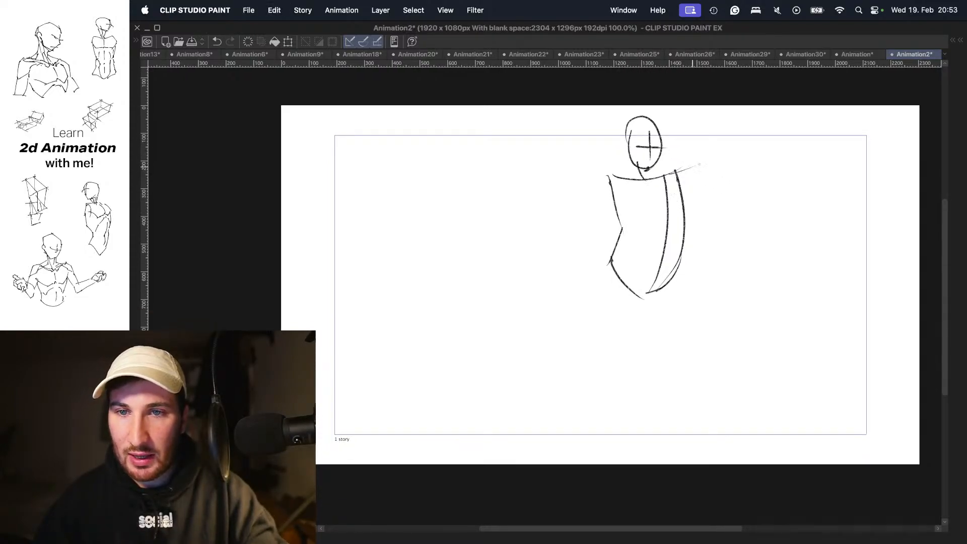
{"action": "left_click_drag", "start_coordinate": [597, 169], "coordinate": [614, 198]}
{"action": "scroll", "coordinate": [647, 201], "scroll_direction": "down", "scroll_amount": 2}
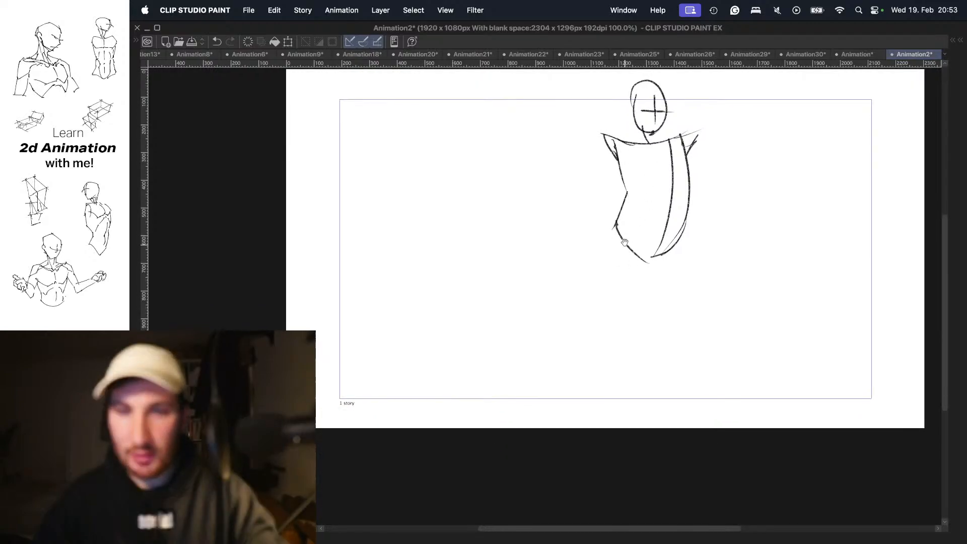
- Sketch the pelvis as a tapered wedge beneath the torso, with short strokes marking both hip edges
{"action": "left_click_drag", "start_coordinate": [617, 277], "coordinate": [635, 335]}
{"action": "left_click_drag", "start_coordinate": [607, 234], "coordinate": [646, 300]}
{"action": "left_click_drag", "start_coordinate": [646, 289], "coordinate": [663, 277]}
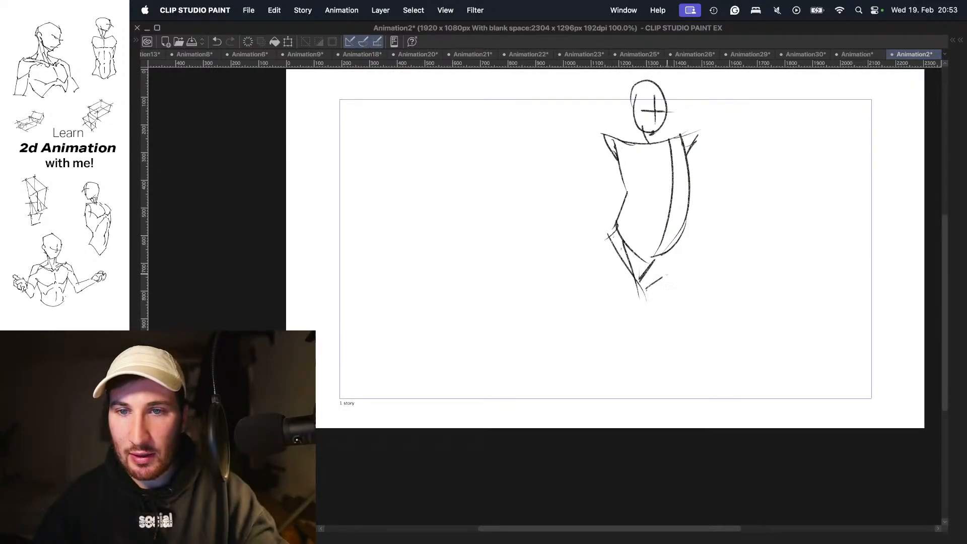
{"action": "scroll", "coordinate": [689, 233], "scroll_direction": "up", "scroll_amount": 2}
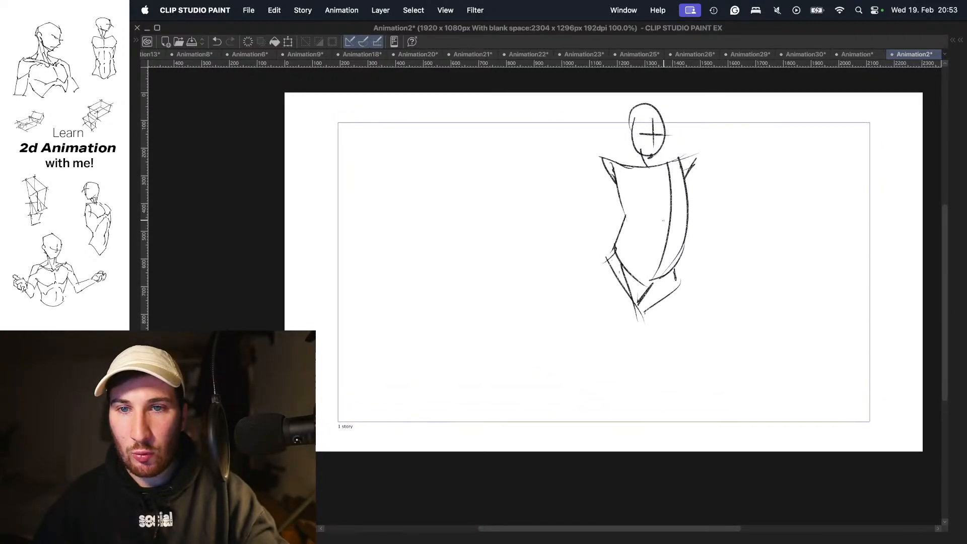
- Scale the figure down slightly and shift it upward to make room for the legs
{"action": "key", "text": "super+t"}
{"action": "left_click_drag", "start_coordinate": [704, 104], "coordinate": [689, 132]}
{"action": "left_click_drag", "start_coordinate": [647, 221], "coordinate": [636, 162]}
{"action": "key", "text": "Return"}
- Draw both thighs spreading outward from the pelvis and mark each knee with short crossing strokes
{"action": "left_click_drag", "start_coordinate": [590, 264], "coordinate": [595, 251]}
{"action": "left_click_drag", "start_coordinate": [606, 215], "coordinate": [568, 333]}
{"action": "mouse_move", "coordinate": [575, 315]}
{"action": "left_mouse_down"}
{"action": "mouse_move", "coordinate": [626, 257]}
{"action": "mouse_move", "coordinate": [621, 264]}
{"action": "mouse_move", "coordinate": [680, 337]}
{"action": "left_mouse_up"}
{"action": "mouse_move", "coordinate": [660, 232]}
{"action": "left_mouse_down"}
{"action": "mouse_move", "coordinate": [680, 329]}
{"action": "mouse_move", "coordinate": [691, 332]}
{"action": "left_mouse_up"}
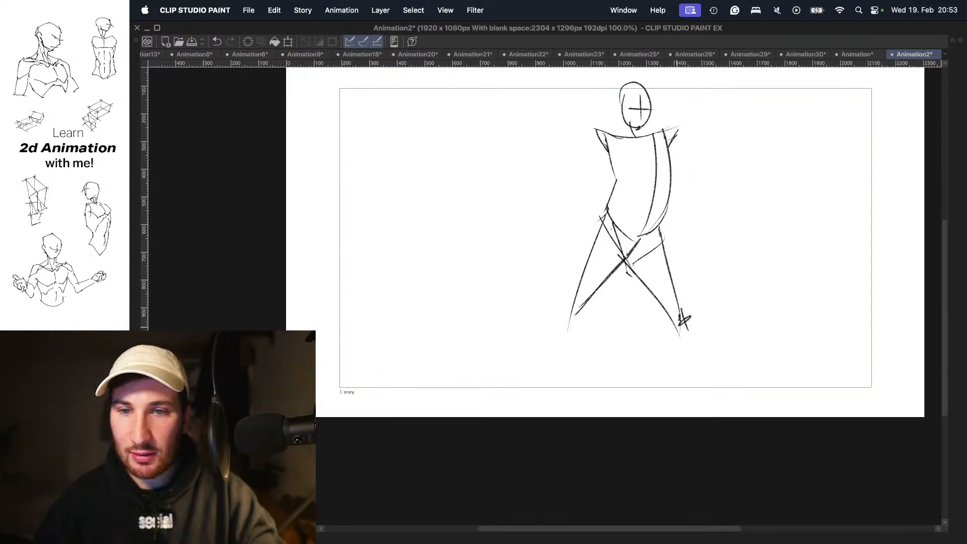
{"action": "mouse_move", "coordinate": [583, 299]}
{"action": "left_mouse_down"}
{"action": "mouse_move", "coordinate": [589, 244]}
{"action": "mouse_move", "coordinate": [570, 266]}
{"action": "left_mouse_up"}
{"action": "left_click_drag", "start_coordinate": [608, 230], "coordinate": [612, 308]}
{"action": "mouse_move", "coordinate": [657, 201]}
{"action": "left_mouse_down"}
{"action": "mouse_move", "coordinate": [660, 240]}
{"action": "mouse_move", "coordinate": [695, 276]}
{"action": "left_mouse_up"}
{"action": "mouse_move", "coordinate": [656, 375]}
{"action": "left_mouse_down"}
{"action": "mouse_move", "coordinate": [651, 270]}
{"action": "mouse_move", "coordinate": [643, 333]}
{"action": "left_mouse_up"}
- Shrink the figure with its new thighs a little more and move it up on the canvas
{"action": "key", "text": "ctrl+t"}
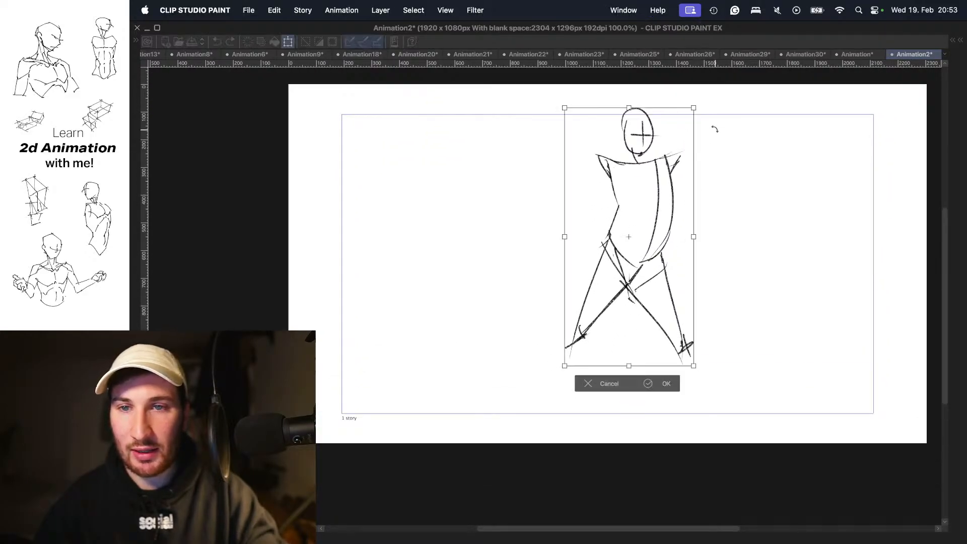
{"action": "left_click_drag", "start_coordinate": [646, 201], "coordinate": [646, 180]}
{"action": "key", "text": "Return"}
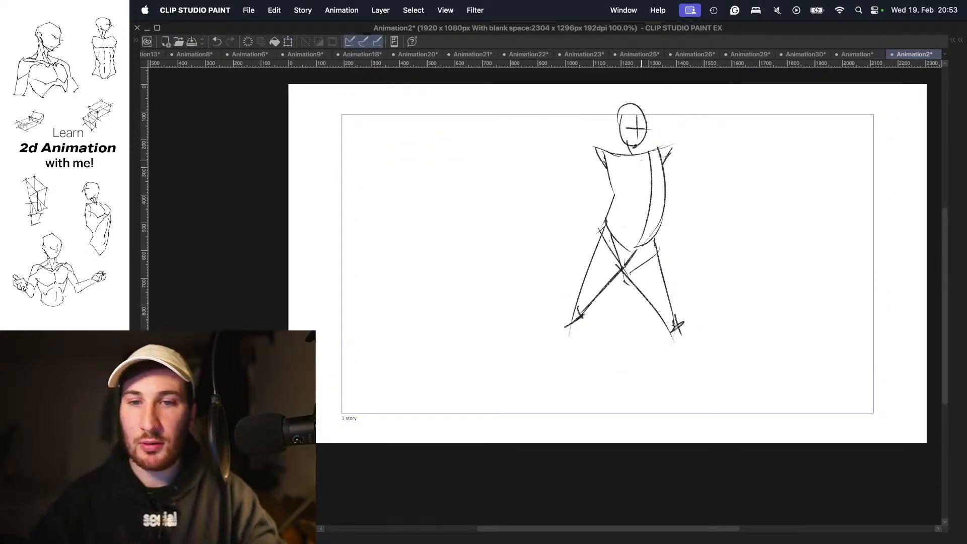
- Draw the left-hand lower leg slanting outward from the knee to a flat foot, redoing the misplaced shin strokes
{"action": "left_click_drag", "start_coordinate": [598, 214], "coordinate": [607, 179]}
{"action": "left_click_drag", "start_coordinate": [596, 271], "coordinate": [547, 380]}
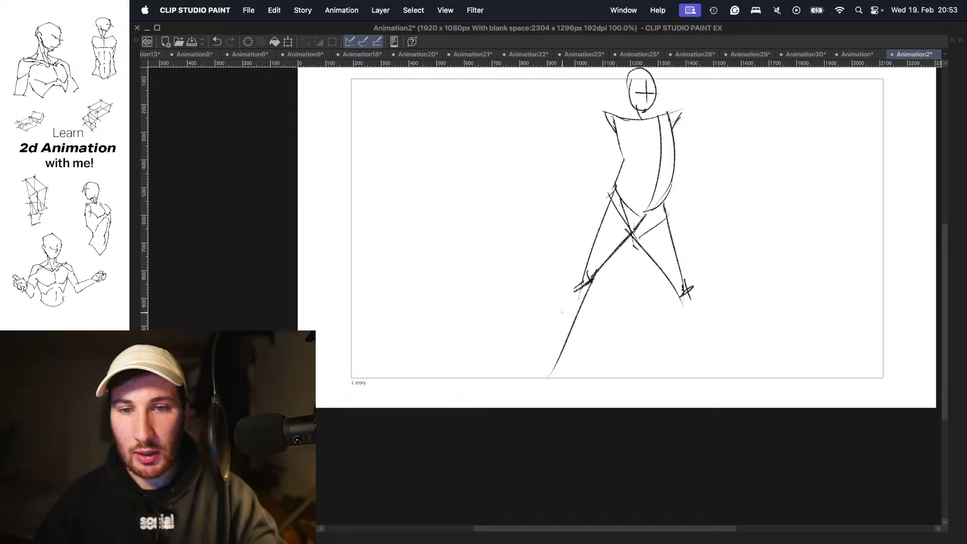
{"action": "left_click_drag", "start_coordinate": [570, 286], "coordinate": [557, 364]}
{"action": "key", "text": "super+z"}
{"action": "key", "text": "super+z"}
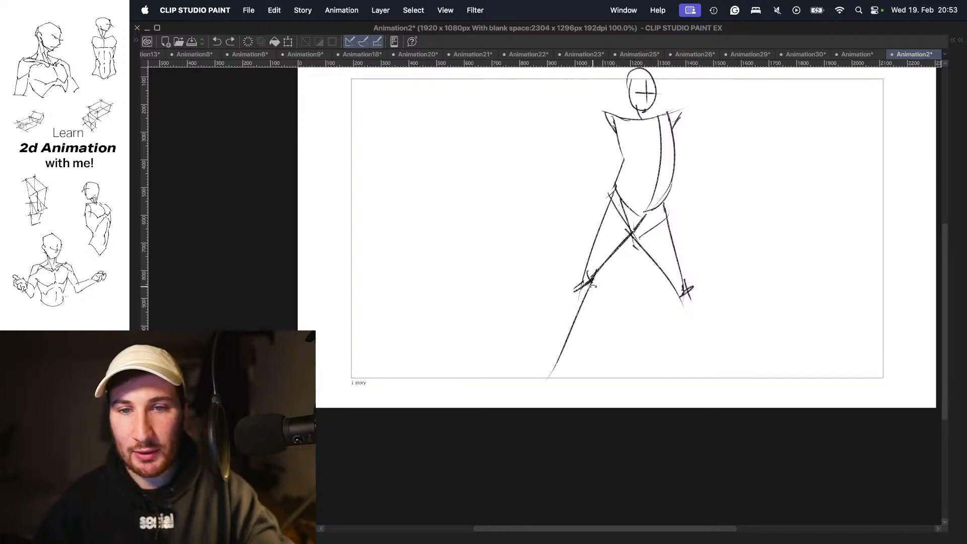
{"action": "key", "text": "super+z"}
{"action": "mouse_move", "coordinate": [590, 283]}
{"action": "left_mouse_down"}
{"action": "mouse_move", "coordinate": [592, 312]}
{"action": "mouse_move", "coordinate": [551, 368]}
{"action": "left_mouse_up"}
{"action": "key", "text": "super+z"}
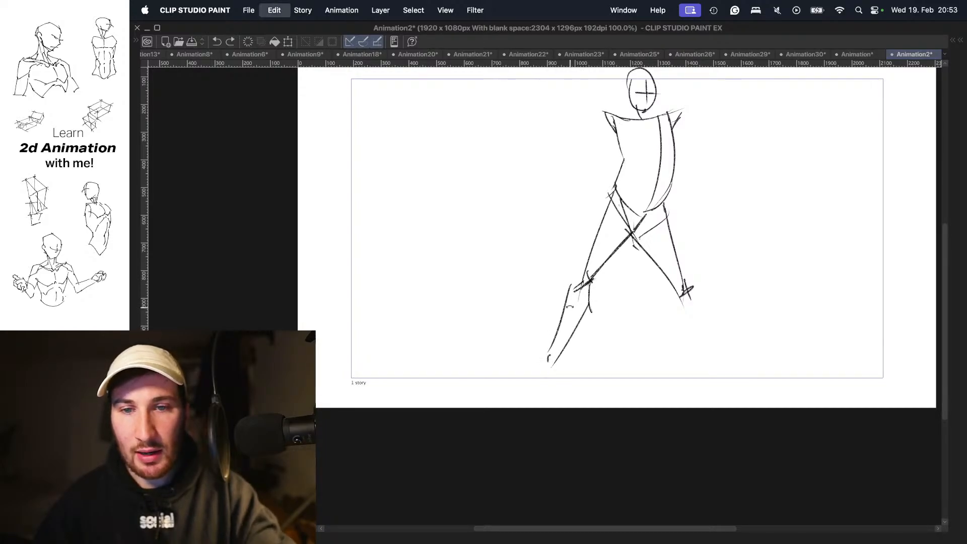
{"action": "key", "text": "super+z"}
{"action": "mouse_move", "coordinate": [572, 289]}
{"action": "left_mouse_down"}
{"action": "mouse_move", "coordinate": [551, 367]}
{"action": "mouse_move", "coordinate": [532, 371]}
{"action": "mouse_move", "coordinate": [573, 372]}
{"action": "left_mouse_up"}
{"action": "left_click_drag", "start_coordinate": [627, 327], "coordinate": [604, 322]}
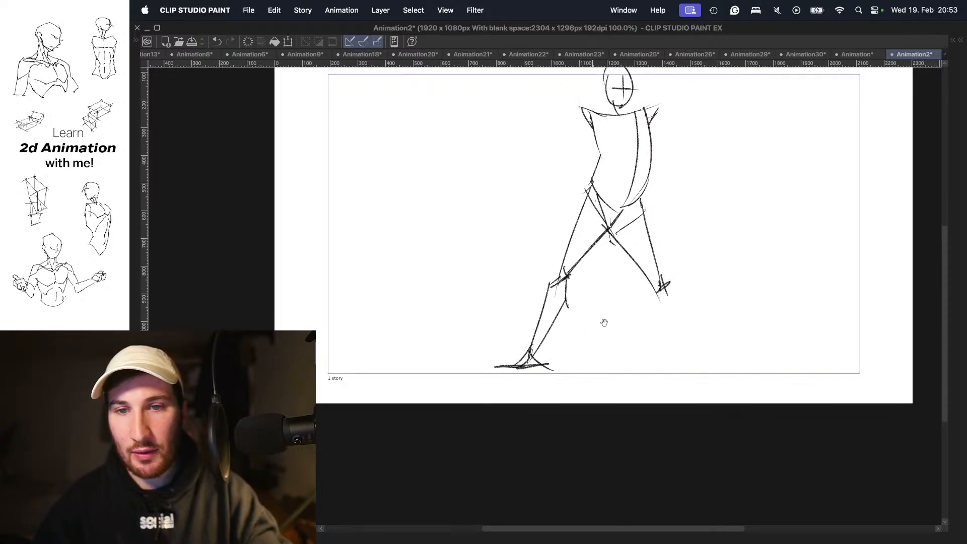
- Draw the right-hand lower leg from the knee down to a flat foot pointing outward
{"action": "left_click_drag", "start_coordinate": [648, 283], "coordinate": [673, 356]}
{"action": "mouse_move", "coordinate": [671, 294]}
{"action": "left_mouse_down"}
{"action": "mouse_move", "coordinate": [684, 366]}
{"action": "mouse_move", "coordinate": [723, 370]}
{"action": "mouse_move", "coordinate": [711, 371]}
{"action": "left_mouse_up"}
{"action": "left_click_drag", "start_coordinate": [680, 282], "coordinate": [707, 328]}
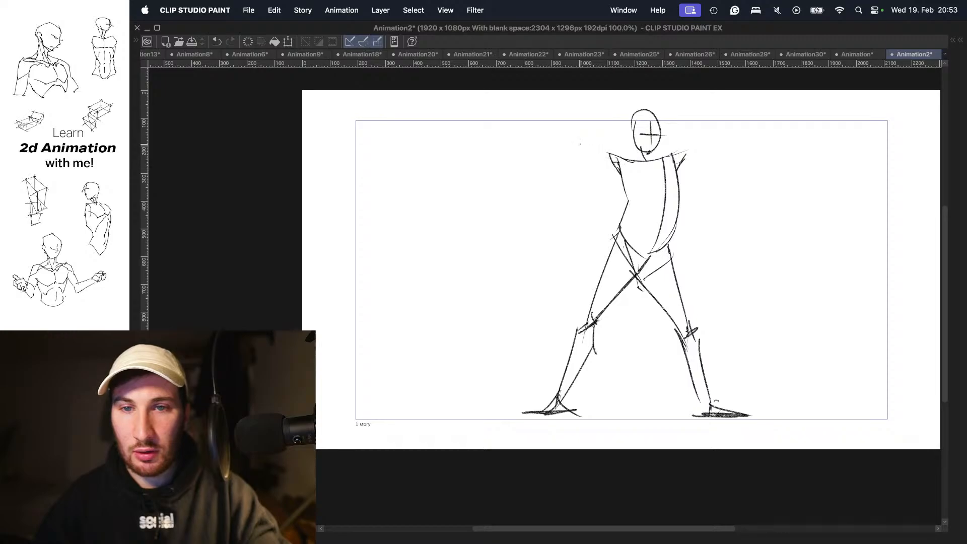
- Sketch the left-hand arm raised and bent, with the upper arm reaching outward from the shoulder and a boxy hand
{"action": "left_click_drag", "start_coordinate": [612, 152], "coordinate": [608, 176]}
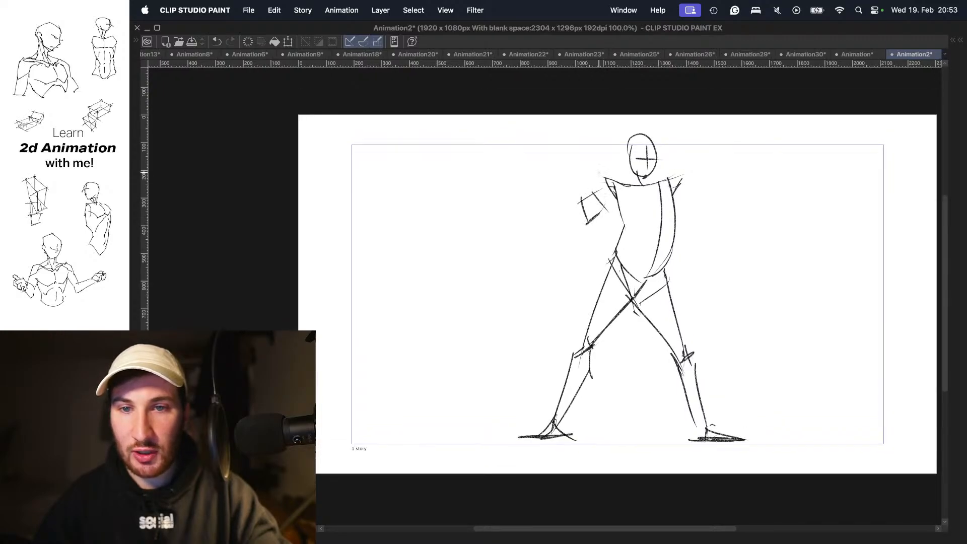
{"action": "left_click_drag", "start_coordinate": [613, 183], "coordinate": [554, 162]}
{"action": "mouse_move", "coordinate": [570, 168]}
{"action": "left_mouse_down"}
{"action": "mouse_move", "coordinate": [579, 201]}
{"action": "mouse_move", "coordinate": [594, 189]}
{"action": "left_mouse_up"}
{"action": "left_click_drag", "start_coordinate": [591, 184], "coordinate": [614, 191]}
- Draw the right-hand arm with a lowered elbow and a forearm extended outward to a wedge-shaped fist
{"action": "mouse_move", "coordinate": [698, 203]}
{"action": "left_mouse_down"}
{"action": "mouse_move", "coordinate": [673, 195]}
{"action": "mouse_move", "coordinate": [689, 230]}
{"action": "left_mouse_up"}
{"action": "mouse_move", "coordinate": [648, 200]}
{"action": "left_mouse_down"}
{"action": "mouse_move", "coordinate": [677, 219]}
{"action": "mouse_move", "coordinate": [758, 202]}
{"action": "left_mouse_up"}
{"action": "mouse_move", "coordinate": [691, 229]}
{"action": "left_mouse_down"}
{"action": "mouse_move", "coordinate": [738, 212]}
{"action": "mouse_move", "coordinate": [756, 226]}
{"action": "left_mouse_up"}
{"action": "mouse_move", "coordinate": [605, 231]}
{"action": "left_mouse_down"}
{"action": "mouse_move", "coordinate": [637, 214]}
{"action": "mouse_move", "coordinate": [706, 232]}
{"action": "left_mouse_up"}
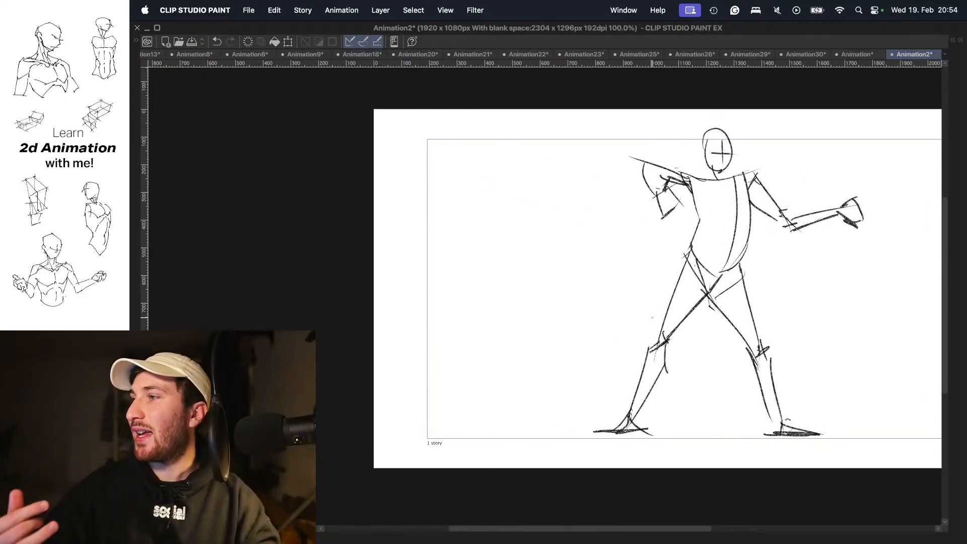
{"action": "left_click_drag", "start_coordinate": [546, 211], "coordinate": [534, 197]}
{"action": "mouse_move", "coordinate": [479, 144]}
{"action": "left_mouse_down"}
{"action": "mouse_move", "coordinate": [497, 297]}
{"action": "mouse_move", "coordinate": [493, 280]}
{"action": "left_mouse_up"}
{"action": "key", "text": "super+z"}
{"action": "key", "text": "super+z"}
{"action": "left_click_drag", "start_coordinate": [460, 165], "coordinate": [494, 291]}
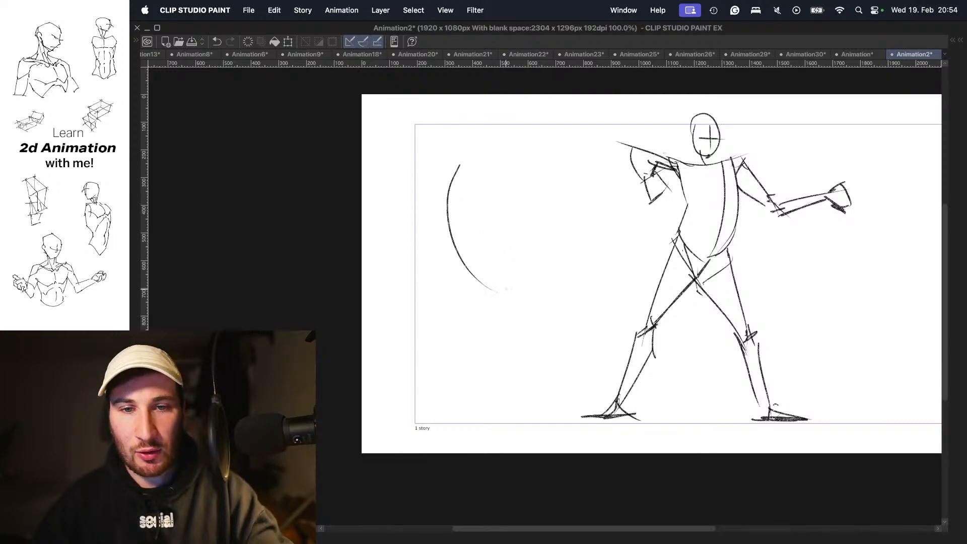
{"action": "key", "text": "super+z"}
{"action": "left_click_drag", "start_coordinate": [457, 150], "coordinate": [542, 169]}
{"action": "key", "text": "super+z"}
- Draw a second figure's bent torso with a scooped top, pinched side, curved back and centre line, plus a head with crossed guides
{"action": "mouse_move", "coordinate": [470, 198]}
{"action": "left_mouse_down"}
{"action": "mouse_move", "coordinate": [534, 157]}
{"action": "mouse_move", "coordinate": [477, 173]}
{"action": "mouse_move", "coordinate": [540, 267]}
{"action": "left_mouse_up"}
{"action": "key", "text": "super+z"}
{"action": "mouse_move", "coordinate": [527, 150]}
{"action": "left_mouse_down"}
{"action": "mouse_move", "coordinate": [544, 261]}
{"action": "mouse_move", "coordinate": [529, 285]}
{"action": "left_mouse_up"}
{"action": "key", "text": "super+z"}
{"action": "key", "text": "super+z"}
{"action": "left_click_drag", "start_coordinate": [525, 154], "coordinate": [523, 285]}
{"action": "key", "text": "super+z"}
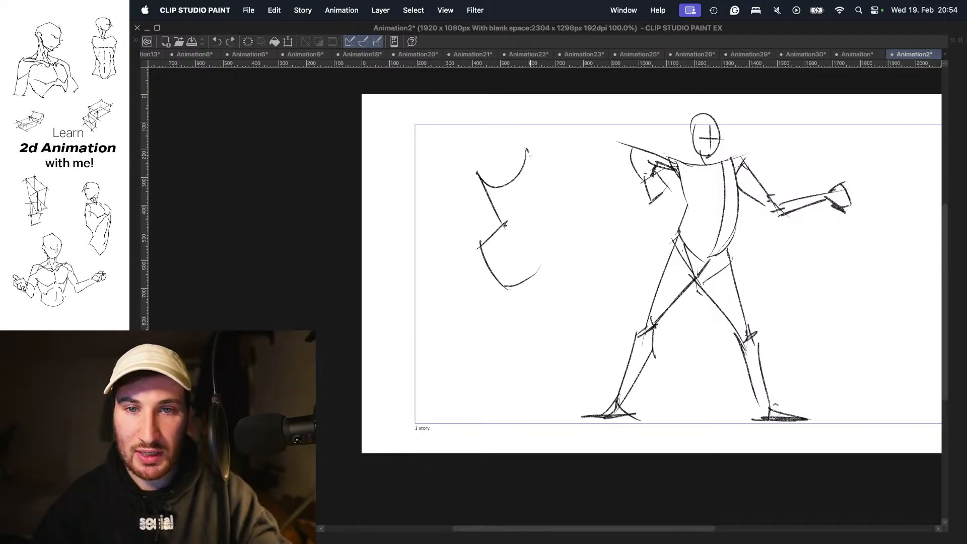
{"action": "mouse_move", "coordinate": [526, 151]}
{"action": "left_mouse_down"}
{"action": "mouse_move", "coordinate": [521, 301]}
{"action": "mouse_move", "coordinate": [504, 284]}
{"action": "mouse_move", "coordinate": [516, 165]}
{"action": "mouse_move", "coordinate": [526, 185]}
{"action": "mouse_move", "coordinate": [515, 176]}
{"action": "left_mouse_up"}
{"action": "key", "text": "super+z"}
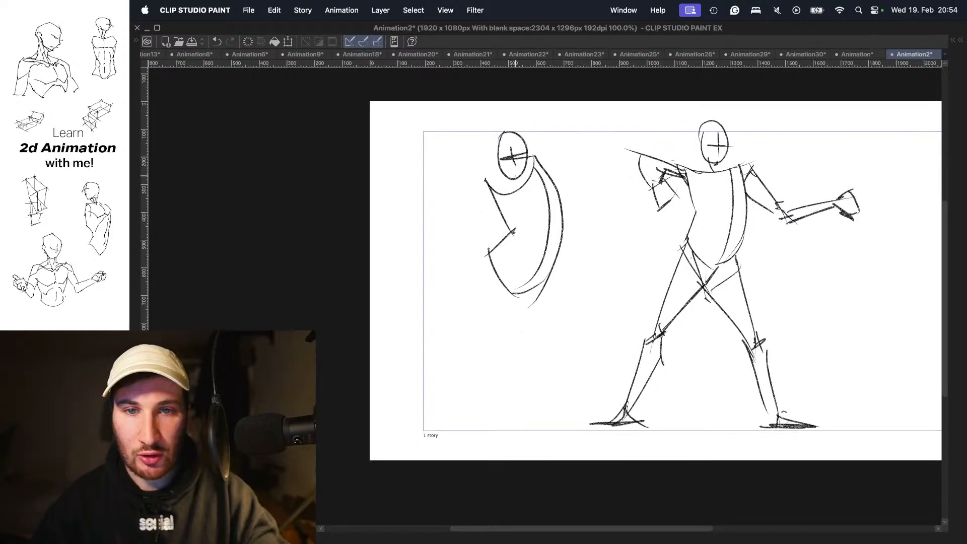
- Sketch the second figure's pelvis and the rear thigh stretching diagonally backward to a narrow knee
{"action": "mouse_move", "coordinate": [536, 267]}
{"action": "left_mouse_down"}
{"action": "mouse_move", "coordinate": [537, 212]}
{"action": "mouse_move", "coordinate": [489, 254]}
{"action": "left_mouse_up"}
{"action": "left_click_drag", "start_coordinate": [499, 208], "coordinate": [491, 255]}
{"action": "left_click_drag", "start_coordinate": [538, 231], "coordinate": [493, 253]}
{"action": "left_click_drag", "start_coordinate": [508, 187], "coordinate": [431, 281]}
{"action": "left_click_drag", "start_coordinate": [519, 239], "coordinate": [432, 286]}
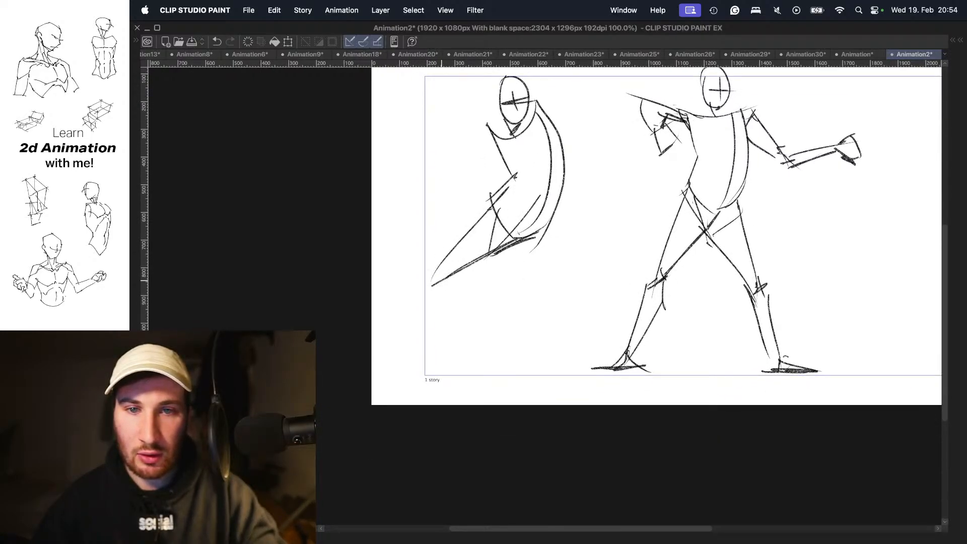
- Draw the second figure's supporting thigh sloping down from the pelvis, replacing the first version with a longer one ending in a knee mark
{"action": "left_click_drag", "start_coordinate": [495, 251], "coordinate": [550, 321]}
{"action": "left_click_drag", "start_coordinate": [532, 242], "coordinate": [551, 321]}
{"action": "mouse_move", "coordinate": [536, 250]}
{"action": "left_mouse_down"}
{"action": "mouse_move", "coordinate": [550, 313]}
{"action": "mouse_move", "coordinate": [560, 284]}
{"action": "left_mouse_up"}
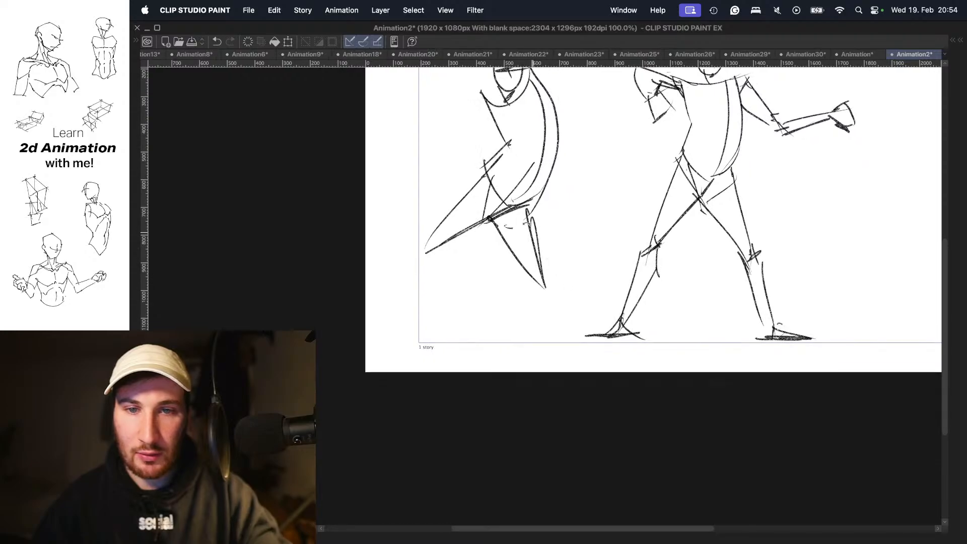
{"action": "key", "text": "super+z"}
{"action": "key", "text": "super+z"}
{"action": "left_click_drag", "start_coordinate": [488, 220], "coordinate": [554, 300]}
{"action": "left_click_drag", "start_coordinate": [526, 204], "coordinate": [551, 288]}
{"action": "left_click_drag", "start_coordinate": [552, 275], "coordinate": [580, 368]}
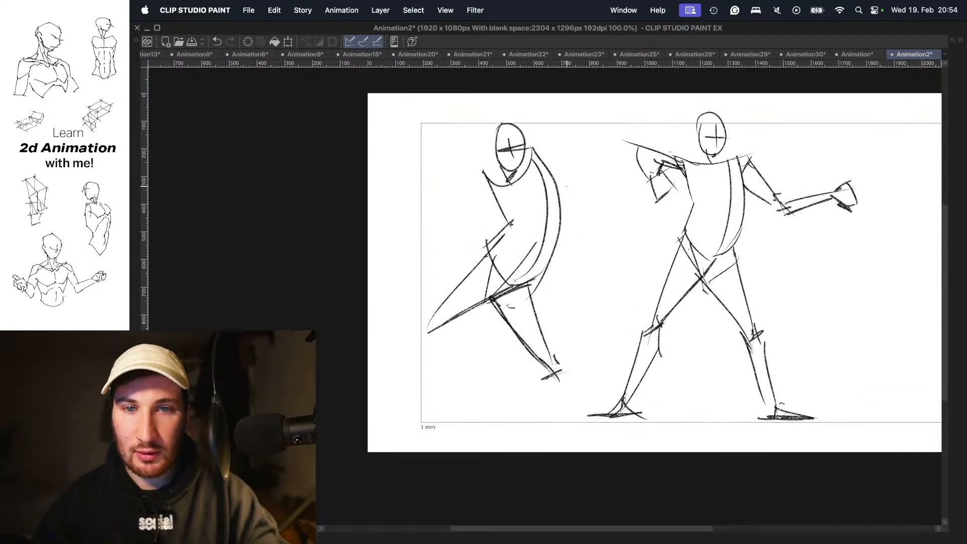
- Lasso the second figure, scale it down and reposition it beside the first figure, and clear the selection
{"action": "key", "text": "m"}
{"action": "mouse_move", "coordinate": [584, 221]}
{"action": "left_mouse_down"}
{"action": "mouse_move", "coordinate": [541, 109]}
{"action": "mouse_move", "coordinate": [548, 412]}
{"action": "mouse_move", "coordinate": [587, 272]}
{"action": "left_mouse_up"}
{"action": "key", "text": "super+t"}
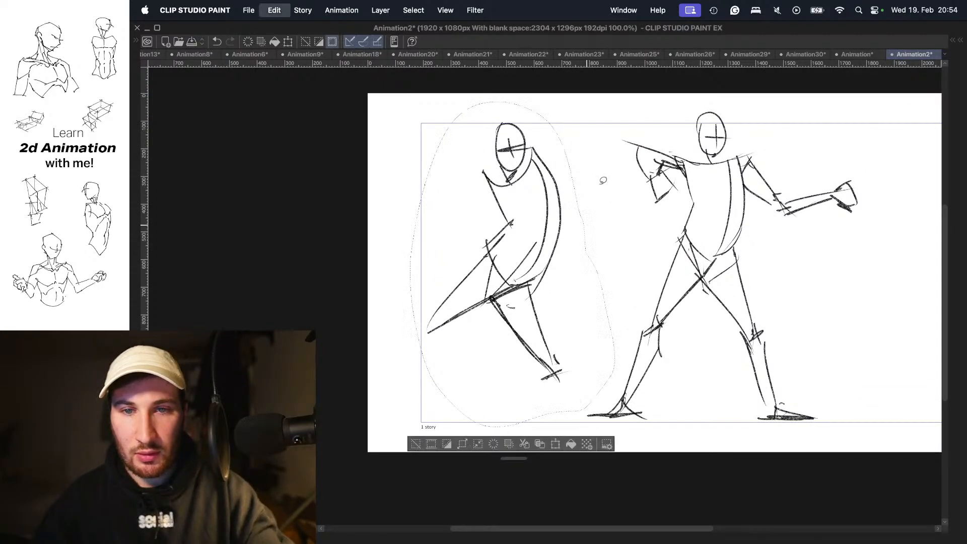
{"action": "left_click_drag", "start_coordinate": [615, 102], "coordinate": [591, 141]}
{"action": "left_click_drag", "start_coordinate": [562, 189], "coordinate": [560, 165]}
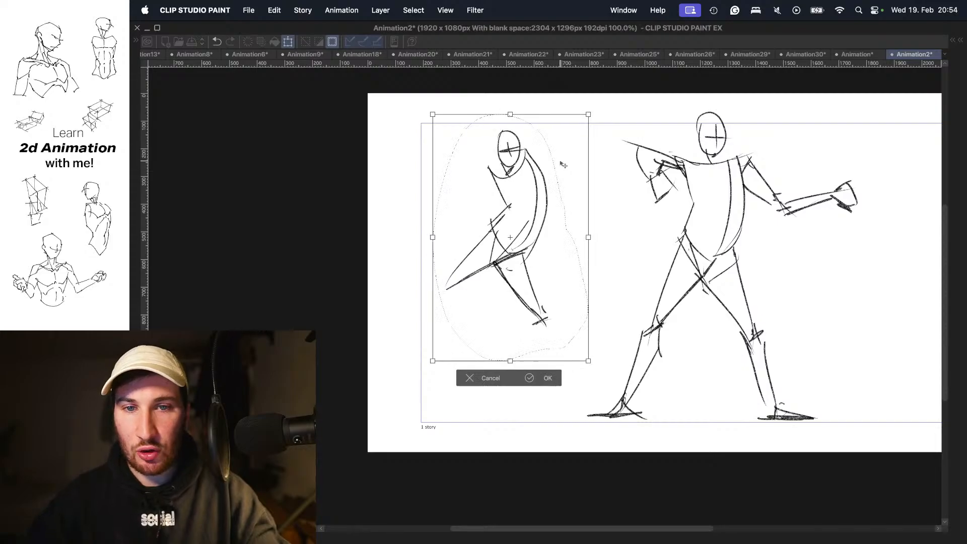
{"action": "key", "text": "Return"}
{"action": "key", "text": "super+d"}
- Draw the second figure's supporting lower leg from the knee down to a flat, forward-pointing foot
{"action": "left_click_drag", "start_coordinate": [606, 195], "coordinate": [606, 158]}
{"action": "key", "text": "b"}
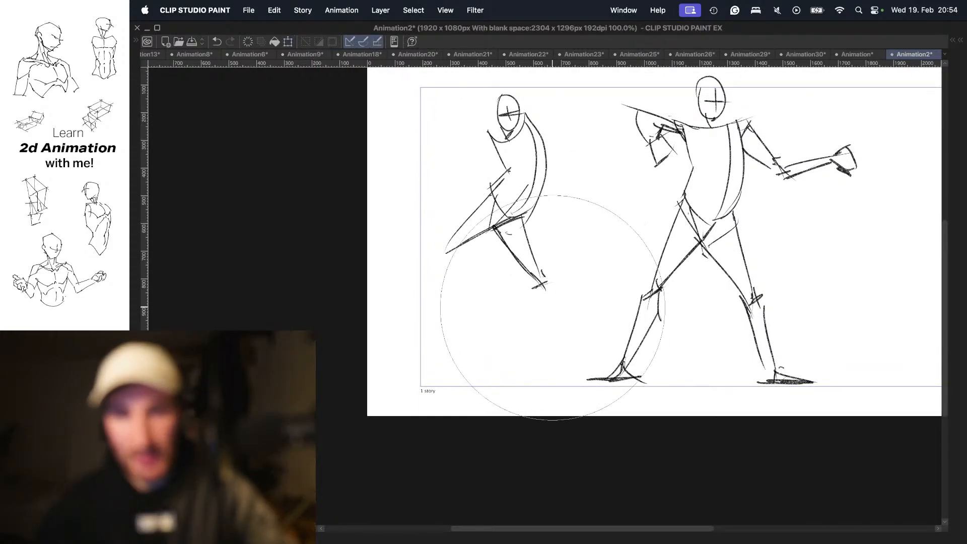
{"action": "key", "text": "b"}
{"action": "key", "text": "p"}
{"action": "mouse_move", "coordinate": [528, 283]}
{"action": "left_mouse_down"}
{"action": "mouse_move", "coordinate": [571, 379]}
{"action": "mouse_move", "coordinate": [565, 361]}
{"action": "mouse_move", "coordinate": [603, 359]}
{"action": "mouse_move", "coordinate": [562, 374]}
{"action": "mouse_move", "coordinate": [601, 368]}
{"action": "left_mouse_up"}
{"action": "left_click_drag", "start_coordinate": [564, 371], "coordinate": [586, 370]}
{"action": "left_click_drag", "start_coordinate": [581, 322], "coordinate": [593, 327]}
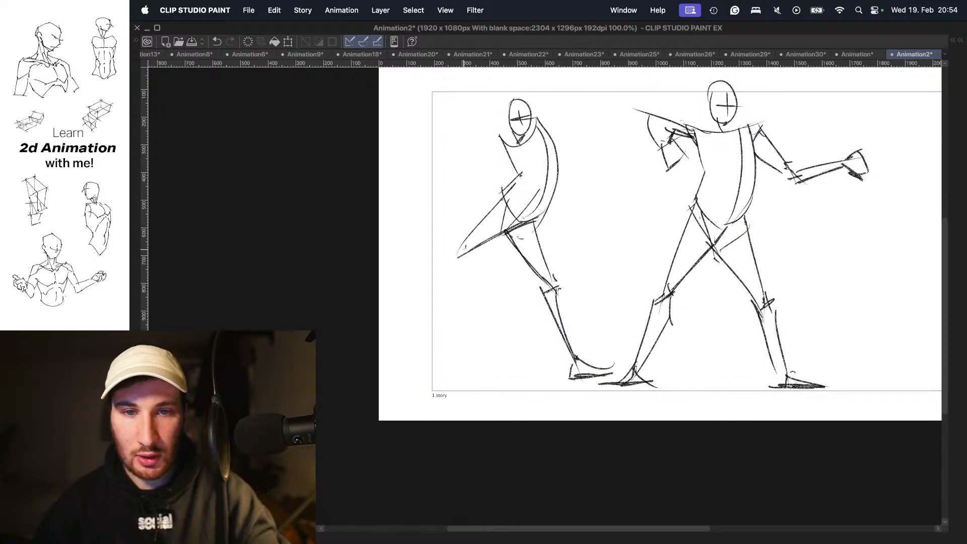
{"action": "left_click_drag", "start_coordinate": [464, 255], "coordinate": [470, 264]}
{"action": "left_click_drag", "start_coordinate": [457, 177], "coordinate": [459, 257]}
{"action": "left_click_drag", "start_coordinate": [459, 201], "coordinate": [433, 260]}
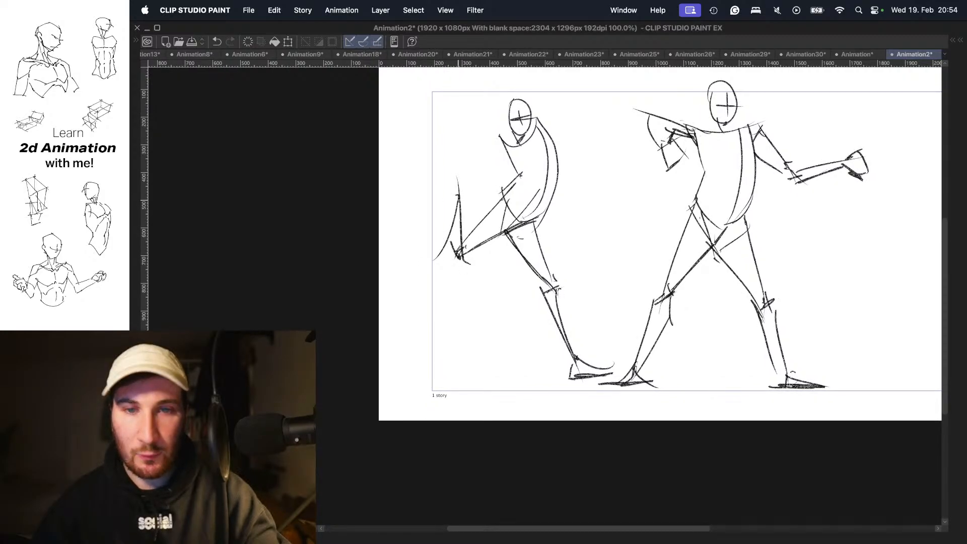
{"action": "mouse_move", "coordinate": [436, 180]}
{"action": "left_mouse_down"}
{"action": "mouse_move", "coordinate": [459, 202]}
{"action": "mouse_move", "coordinate": [458, 224]}
{"action": "left_mouse_up"}
{"action": "key", "text": "super+z"}
{"action": "key", "text": "super+z"}
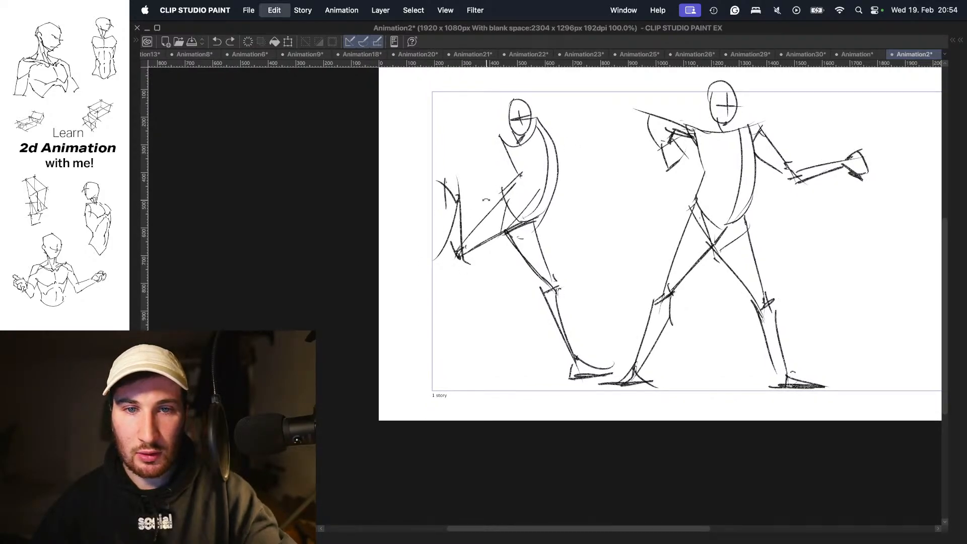
{"action": "mouse_move", "coordinate": [461, 191]}
{"action": "left_mouse_down"}
{"action": "mouse_move", "coordinate": [472, 231]}
{"action": "mouse_move", "coordinate": [479, 162]}
{"action": "left_mouse_up"}
{"action": "key", "text": "super+z"}
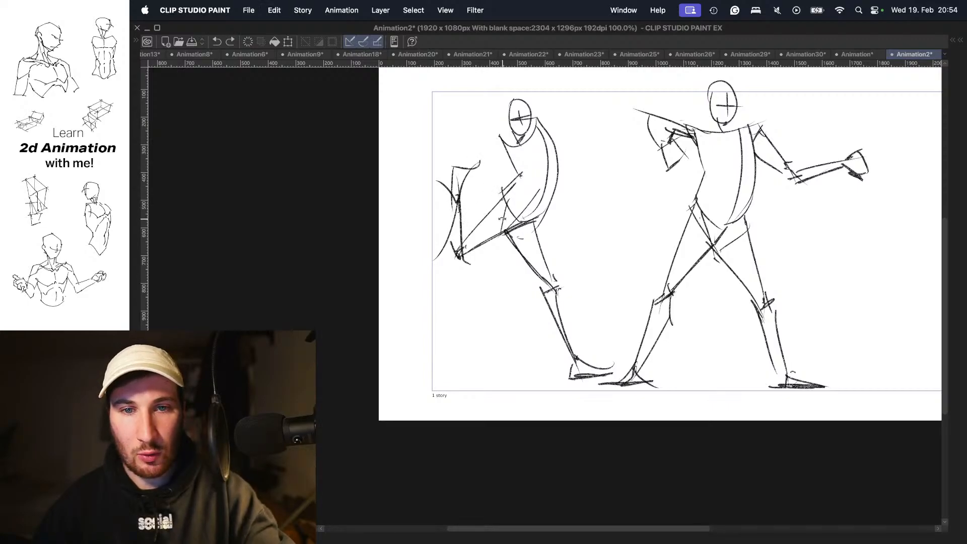
{"action": "key", "text": "super+z"}
{"action": "key", "text": "super+z"}
{"action": "key", "text": "super+z"}
{"action": "key", "text": "super+z"}
- Mark the rear knee and draw the lower leg stretched diagonally backward to a small pointed foot, redoing the shin lines
{"action": "left_click_drag", "start_coordinate": [476, 221], "coordinate": [456, 239]}
{"action": "mouse_move", "coordinate": [470, 243]}
{"action": "left_mouse_down"}
{"action": "mouse_move", "coordinate": [448, 254]}
{"action": "mouse_move", "coordinate": [419, 312]}
{"action": "left_mouse_up"}
{"action": "left_click_drag", "start_coordinate": [458, 243], "coordinate": [418, 304]}
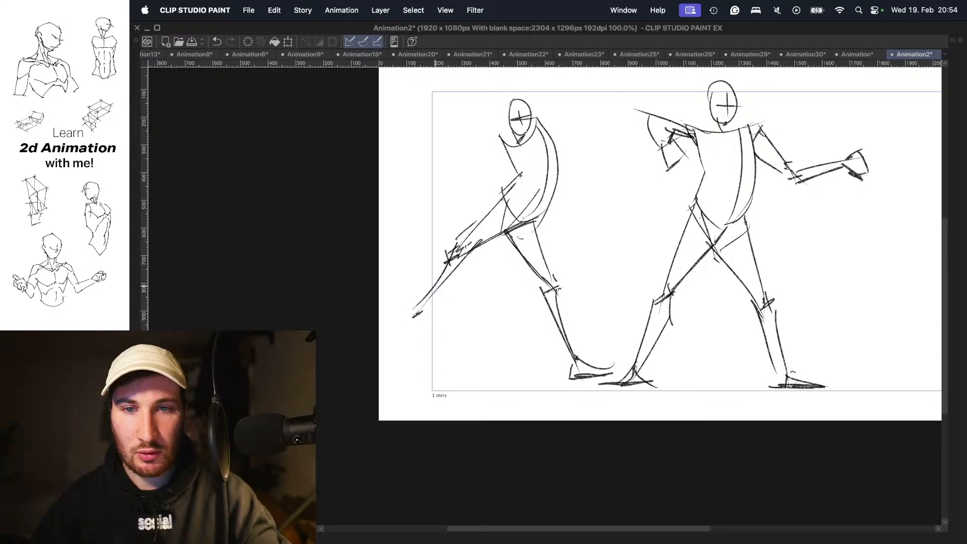
{"action": "key", "text": "super+z"}
{"action": "key", "text": "super+z"}
{"action": "key", "text": "super+z"}
{"action": "mouse_move", "coordinate": [475, 234]}
{"action": "left_mouse_down"}
{"action": "mouse_move", "coordinate": [418, 272]}
{"action": "mouse_move", "coordinate": [390, 323]}
{"action": "left_mouse_up"}
{"action": "left_click_drag", "start_coordinate": [458, 263], "coordinate": [391, 326]}
{"action": "mouse_move", "coordinate": [398, 316]}
{"action": "left_mouse_down"}
{"action": "mouse_move", "coordinate": [396, 343]}
{"action": "mouse_move", "coordinate": [380, 330]}
{"action": "left_mouse_up"}
{"action": "left_click_drag", "start_coordinate": [394, 309], "coordinate": [394, 346]}
- Draw the second figure's rear arm reaching backward to the elbow, with the forearm angled down to a small hand
{"action": "left_click_drag", "start_coordinate": [519, 162], "coordinate": [516, 200]}
{"action": "key", "text": "super+z"}
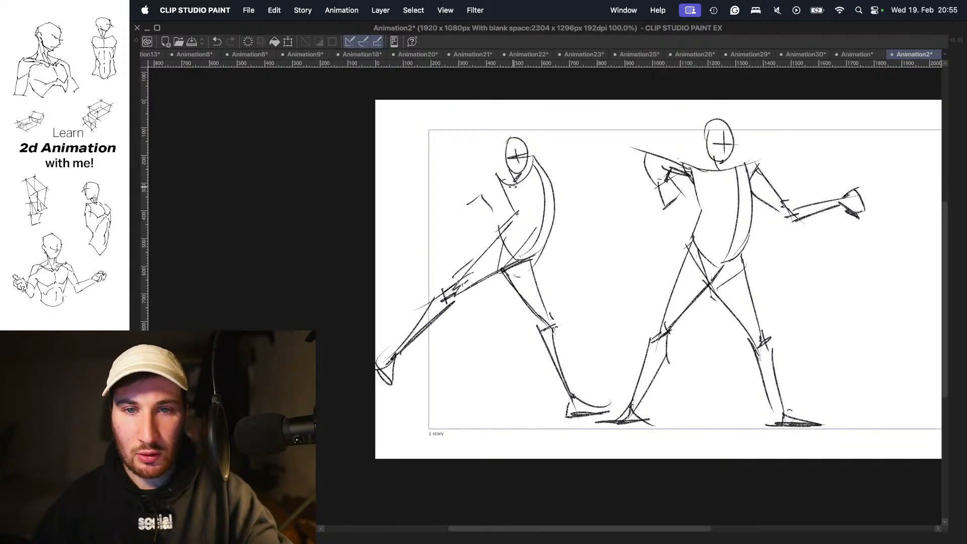
{"action": "left_click_drag", "start_coordinate": [446, 186], "coordinate": [513, 189]}
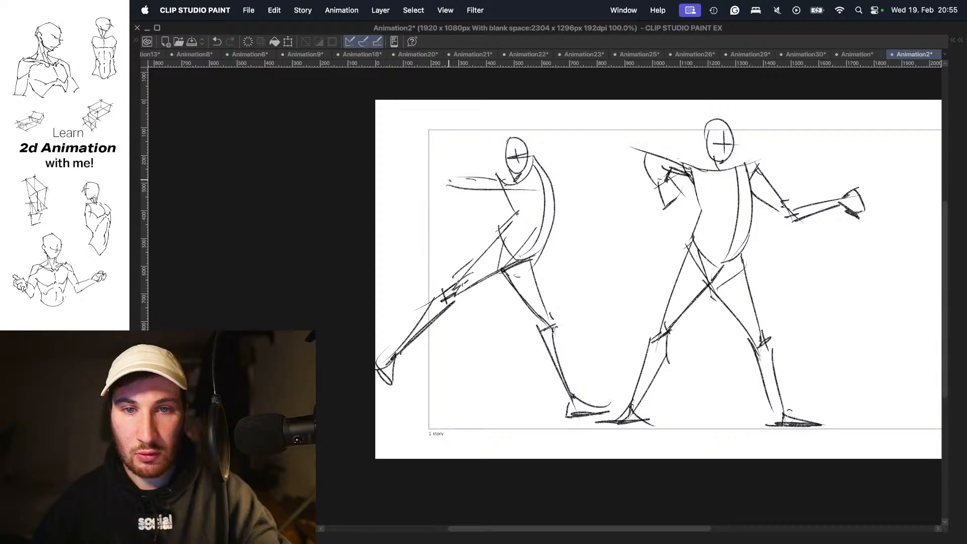
{"action": "key", "text": "super+z"}
{"action": "mouse_move", "coordinate": [448, 198]}
{"action": "left_mouse_down"}
{"action": "mouse_move", "coordinate": [514, 186]}
{"action": "mouse_move", "coordinate": [452, 183]}
{"action": "mouse_move", "coordinate": [424, 229]}
{"action": "left_mouse_up"}
{"action": "key", "text": "super+z"}
{"action": "left_click_drag", "start_coordinate": [474, 181], "coordinate": [417, 233]}
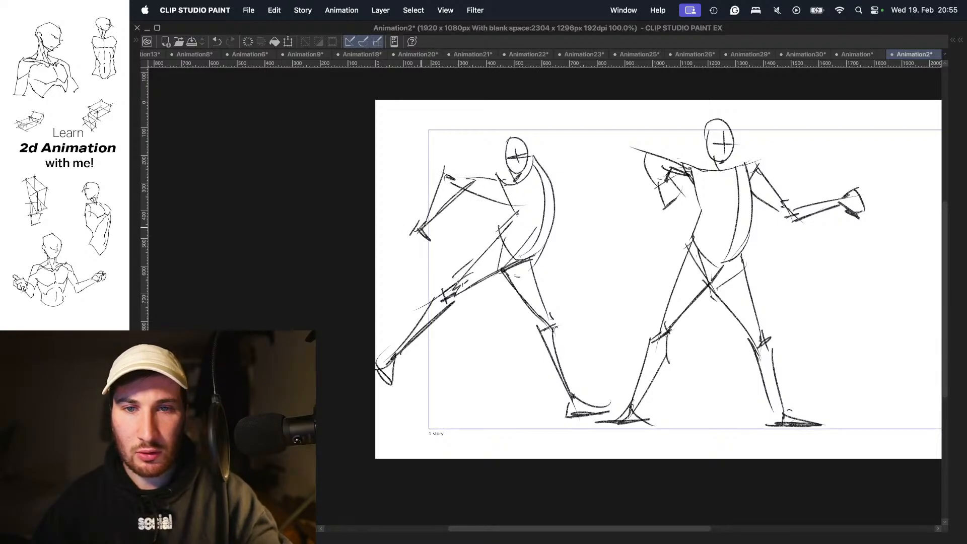
- Draw the second figure's front arm stretched straight forward from the shoulder, ending in a small rounded fist
{"action": "left_click_drag", "start_coordinate": [536, 158], "coordinate": [585, 145]}
{"action": "mouse_move", "coordinate": [548, 174]}
{"action": "left_mouse_down"}
{"action": "mouse_move", "coordinate": [583, 151]}
{"action": "mouse_move", "coordinate": [635, 140]}
{"action": "left_mouse_up"}
{"action": "left_click_drag", "start_coordinate": [582, 161], "coordinate": [637, 141]}
{"action": "left_click_drag", "start_coordinate": [615, 147], "coordinate": [645, 135]}
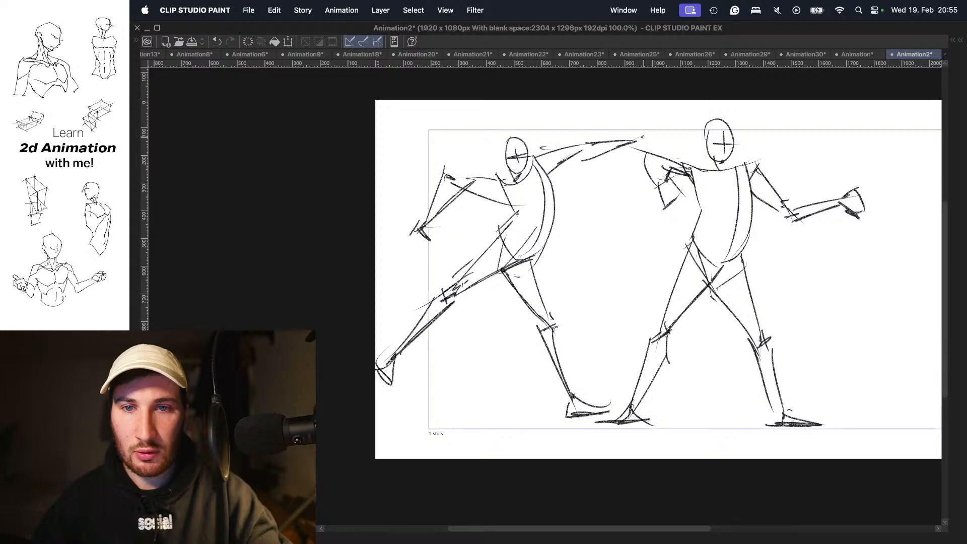
{"action": "left_click_drag", "start_coordinate": [861, 186], "coordinate": [754, 166]}
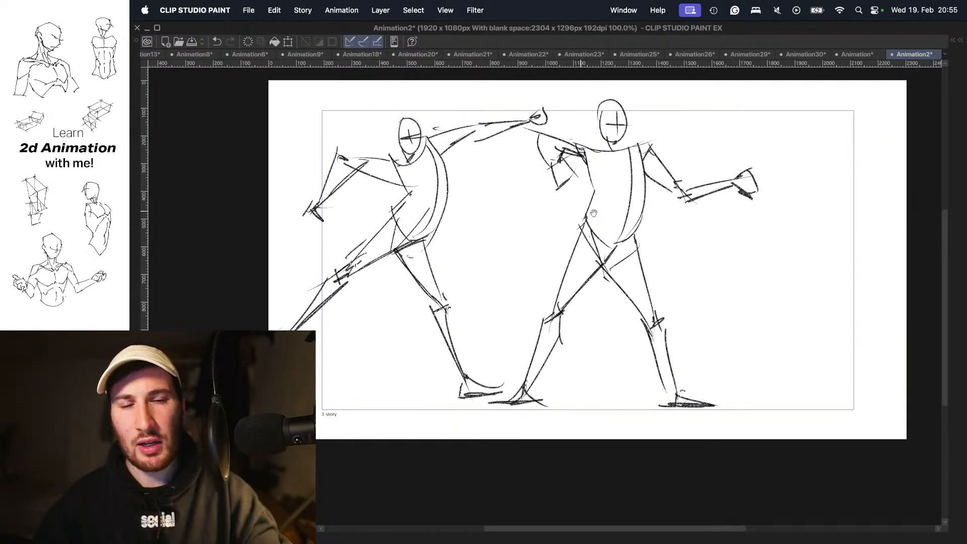
- Advance to the next blank animation frame for a new figure
{"action": "left_click_drag", "start_coordinate": [619, 250], "coordinate": [652, 259]}
{"action": "key", "text": "Right"}
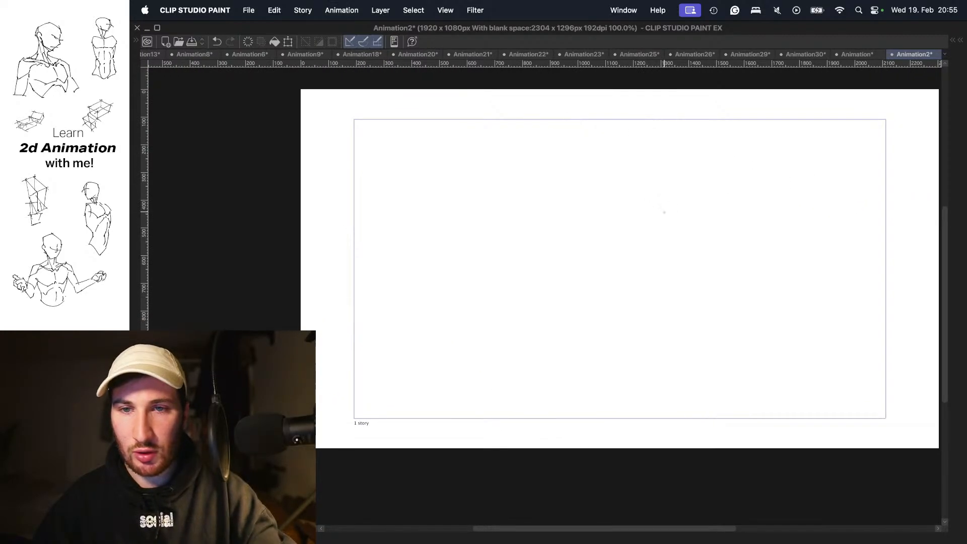
{"action": "key", "text": "Left"}
{"action": "key", "text": "Right"}
{"action": "mouse_move", "coordinate": [598, 172]}
{"action": "left_mouse_down"}
{"action": "mouse_move", "coordinate": [581, 166]}
{"action": "mouse_move", "coordinate": [586, 178]}
{"action": "mouse_move", "coordinate": [572, 192]}
{"action": "left_mouse_up"}
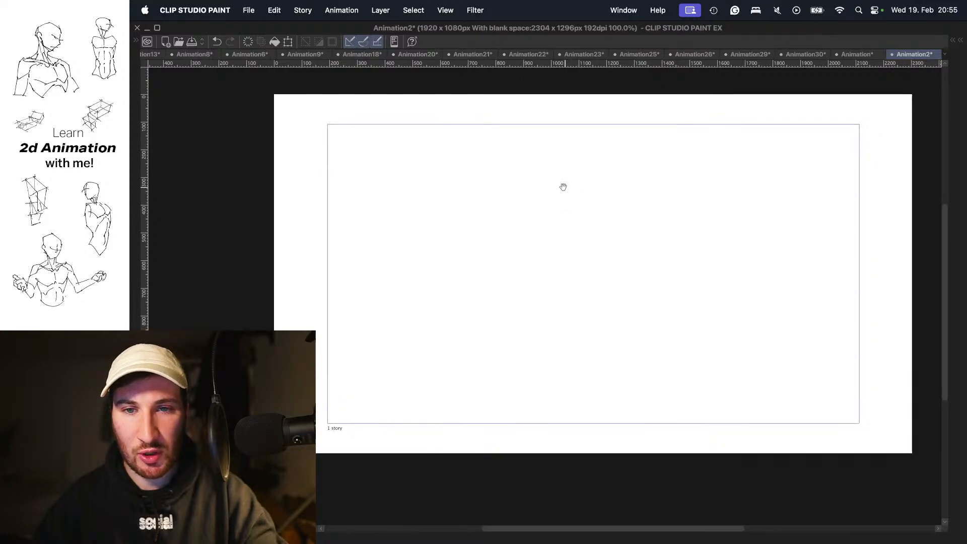
- Draw a new torso as a tapered shape with a curved top edge and a rounded bottom, discarding the first trial stroke
{"action": "mouse_move", "coordinate": [543, 162]}
{"action": "left_mouse_down"}
{"action": "mouse_move", "coordinate": [546, 179]}
{"action": "mouse_move", "coordinate": [615, 203]}
{"action": "left_mouse_up"}
{"action": "key", "text": "super+z"}
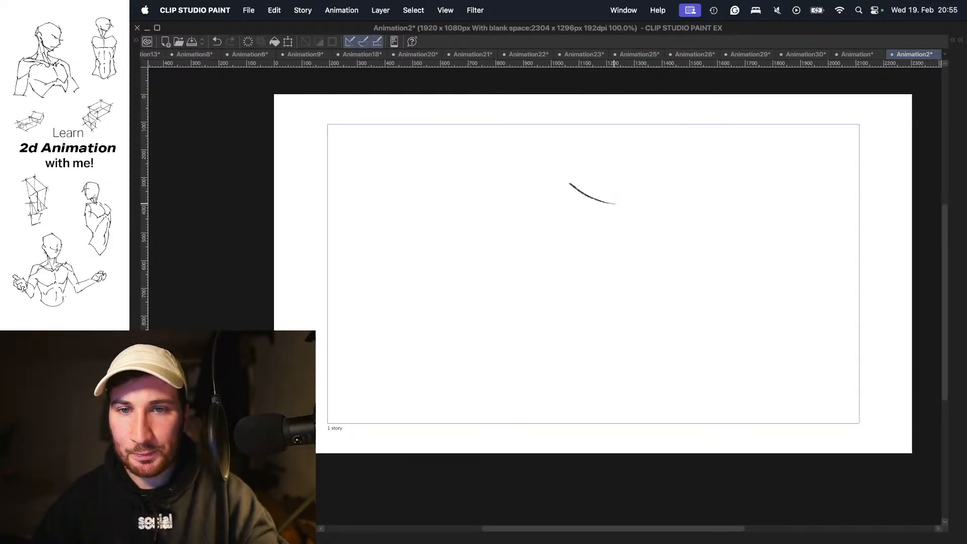
{"action": "key", "text": "super+z"}
{"action": "mouse_move", "coordinate": [569, 175]}
{"action": "left_mouse_down"}
{"action": "mouse_move", "coordinate": [636, 184]}
{"action": "mouse_move", "coordinate": [619, 293]}
{"action": "left_mouse_up"}
{"action": "mouse_move", "coordinate": [568, 177]}
{"action": "left_mouse_down"}
{"action": "mouse_move", "coordinate": [599, 266]}
{"action": "mouse_move", "coordinate": [644, 176]}
{"action": "left_mouse_up"}
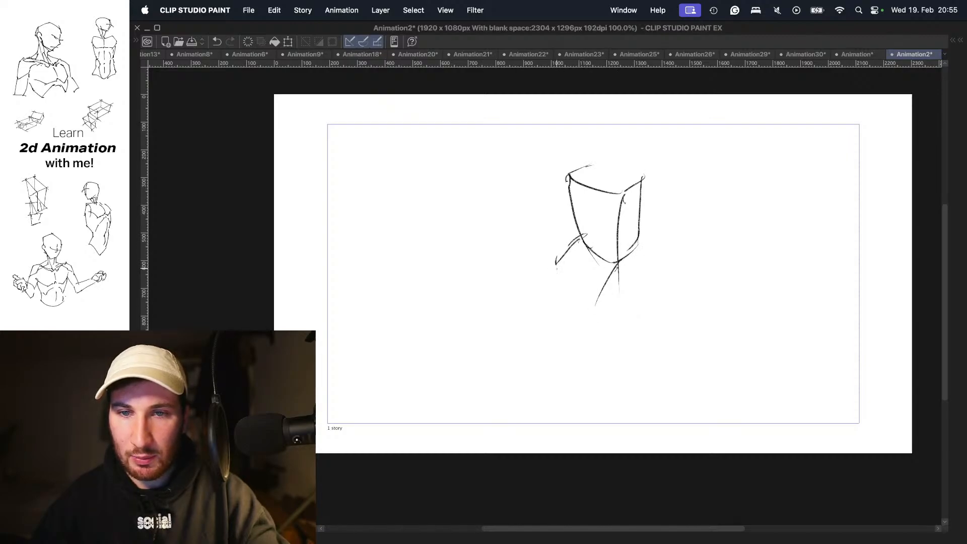
- Draw a boxy pelvis with a side plane beneath the tapered torso and close the torso's top plane
{"action": "left_click_drag", "start_coordinate": [557, 268], "coordinate": [590, 308]}
{"action": "left_click_drag", "start_coordinate": [589, 303], "coordinate": [627, 292]}
{"action": "left_click_drag", "start_coordinate": [633, 256], "coordinate": [611, 294]}
{"action": "left_click_drag", "start_coordinate": [650, 191], "coordinate": [648, 230]}
{"action": "left_click_drag", "start_coordinate": [582, 206], "coordinate": [638, 221]}
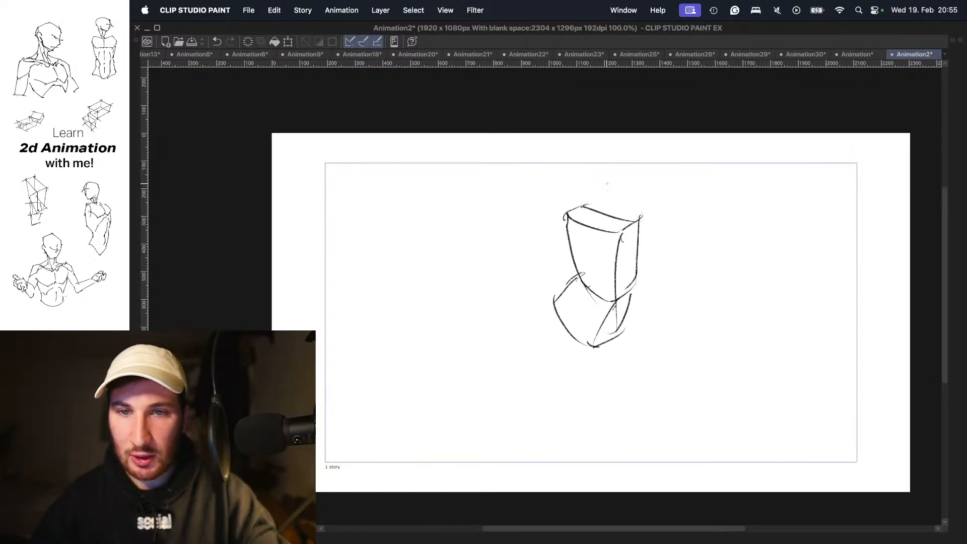
- Draw an oval head overlapping the top of the torso with face guidelines, discarding the trial strokes
{"action": "left_click_drag", "start_coordinate": [593, 170], "coordinate": [586, 206]}
{"action": "left_click_drag", "start_coordinate": [593, 169], "coordinate": [587, 209]}
{"action": "key", "text": "super+z"}
{"action": "left_click_drag", "start_coordinate": [592, 170], "coordinate": [592, 215]}
{"action": "mouse_move", "coordinate": [603, 179]}
{"action": "left_mouse_down"}
{"action": "mouse_move", "coordinate": [607, 207]}
{"action": "mouse_move", "coordinate": [613, 194]}
{"action": "left_mouse_up"}
{"action": "mouse_move", "coordinate": [585, 192]}
{"action": "left_mouse_down"}
{"action": "mouse_move", "coordinate": [614, 195]}
{"action": "mouse_move", "coordinate": [598, 213]}
{"action": "left_mouse_up"}
{"action": "key", "text": "super+z"}
{"action": "key", "text": "super+z"}
{"action": "key", "text": "super+z"}
{"action": "mouse_move", "coordinate": [577, 193]}
{"action": "left_mouse_down"}
{"action": "mouse_move", "coordinate": [608, 199]}
{"action": "mouse_move", "coordinate": [595, 205]}
{"action": "left_mouse_up"}
{"action": "key", "text": "super+z"}
{"action": "key", "text": "super+z"}
{"action": "left_click_drag", "start_coordinate": [586, 193], "coordinate": [604, 201]}
- Mark the arm opening as a narrow oval on the torso's side plane
{"action": "left_click_drag", "start_coordinate": [663, 213], "coordinate": [644, 174]}
{"action": "left_click_drag", "start_coordinate": [607, 197], "coordinate": [607, 228]}
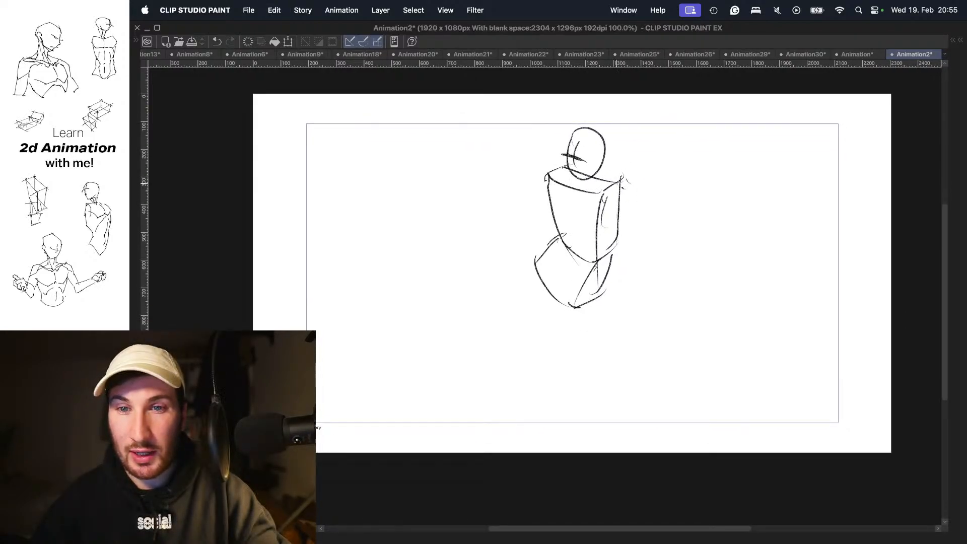
{"action": "left_click_drag", "start_coordinate": [618, 187], "coordinate": [607, 213]}
- Draw the supporting leg's tapered thigh down from the pelvis, discarding the first trial strokes
{"action": "left_click_drag", "start_coordinate": [655, 251], "coordinate": [656, 211]}
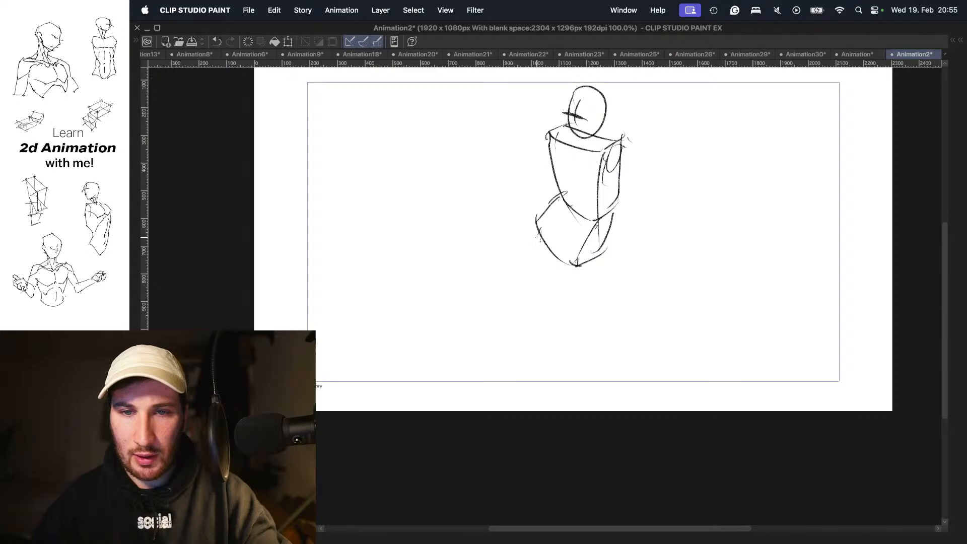
{"action": "left_click_drag", "start_coordinate": [537, 225], "coordinate": [553, 273]}
{"action": "key", "text": "super+z"}
{"action": "key", "text": "super+z"}
{"action": "key", "text": "super+z"}
{"action": "left_click_drag", "start_coordinate": [554, 235], "coordinate": [542, 329]}
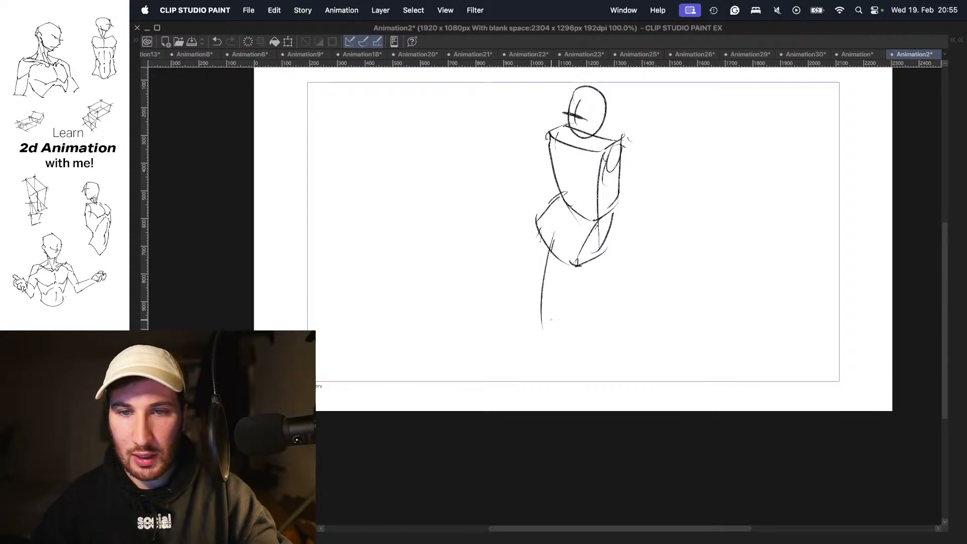
{"action": "left_click_drag", "start_coordinate": [602, 243], "coordinate": [551, 321]}
- Draw the raised front thigh as a long tapered shape reaching forward from the hip
{"action": "left_click_drag", "start_coordinate": [557, 207], "coordinate": [461, 255]}
{"action": "left_click_drag", "start_coordinate": [500, 252], "coordinate": [483, 261]}
{"action": "left_click_drag", "start_coordinate": [559, 250], "coordinate": [473, 268]}
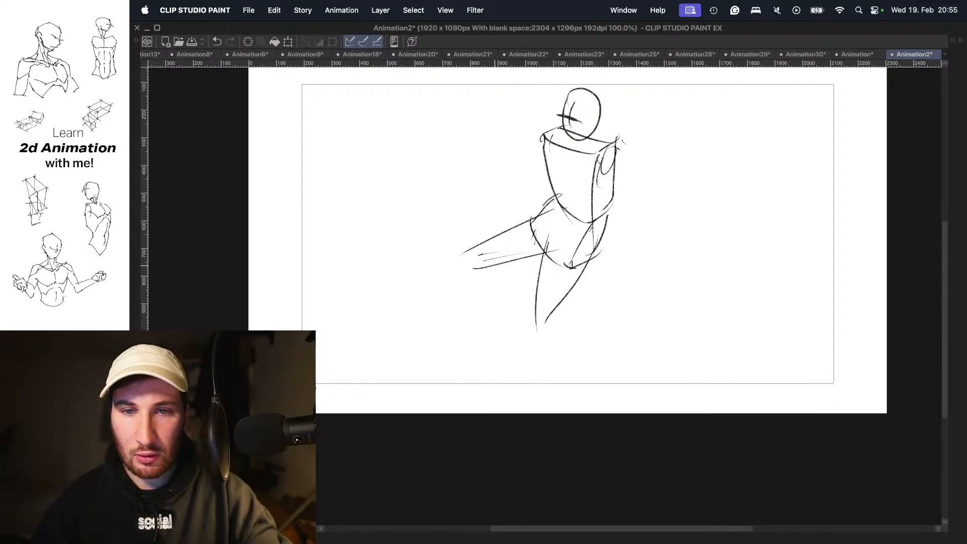
{"action": "left_click_drag", "start_coordinate": [532, 256], "coordinate": [478, 268]}
- Draw the raised leg's shin from the knee down to a narrow ankle
{"action": "left_click_drag", "start_coordinate": [556, 237], "coordinate": [581, 226]}
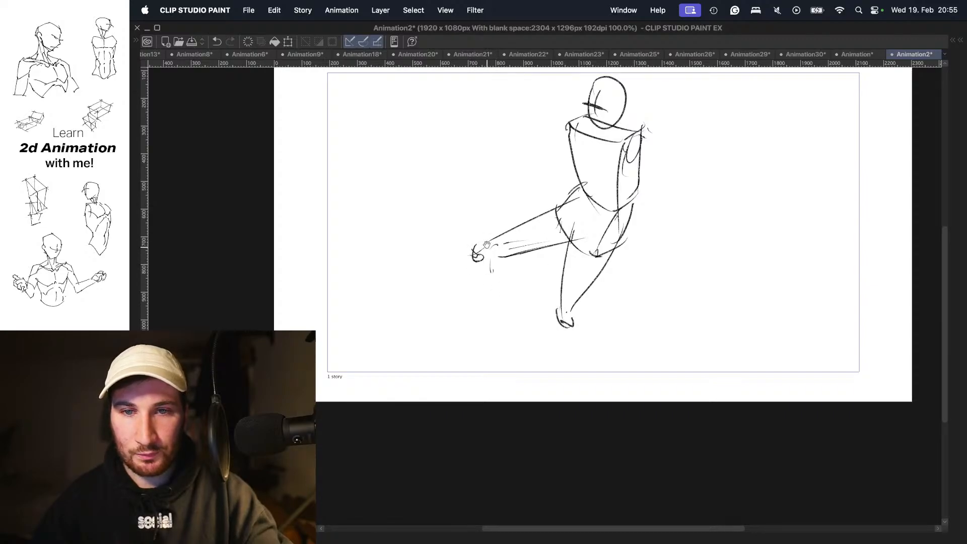
{"action": "mouse_move", "coordinate": [487, 245]}
{"action": "left_mouse_down"}
{"action": "mouse_move", "coordinate": [540, 249]}
{"action": "mouse_move", "coordinate": [554, 338]}
{"action": "left_mouse_up"}
{"action": "left_click_drag", "start_coordinate": [524, 257], "coordinate": [556, 349]}
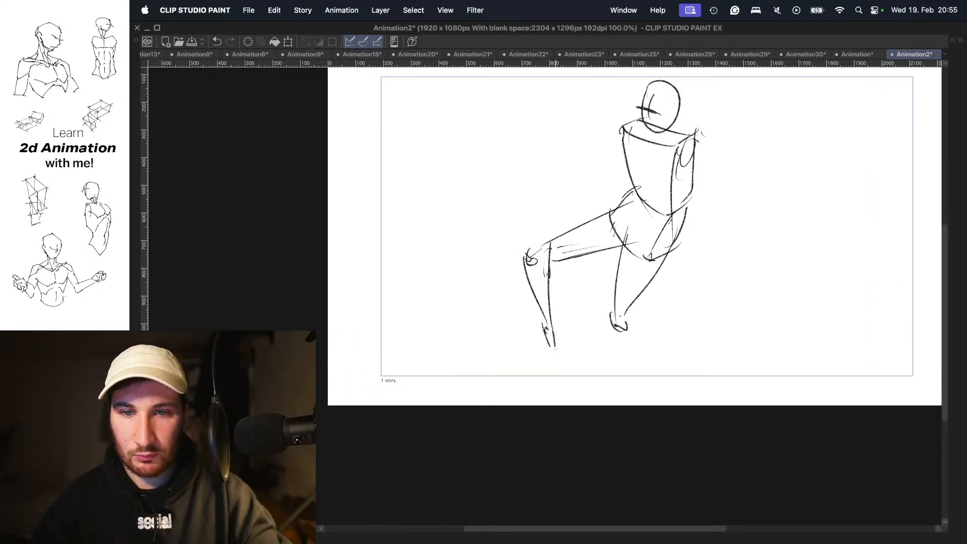
- Draw the supporting leg's lower leg angled back from the knee and sketch in simple feet
{"action": "mouse_move", "coordinate": [641, 287]}
{"action": "left_mouse_down"}
{"action": "mouse_move", "coordinate": [576, 268]}
{"action": "mouse_move", "coordinate": [604, 361]}
{"action": "left_mouse_up"}
{"action": "left_click_drag", "start_coordinate": [549, 313], "coordinate": [601, 358]}
{"action": "left_click_drag", "start_coordinate": [602, 319], "coordinate": [598, 392]}
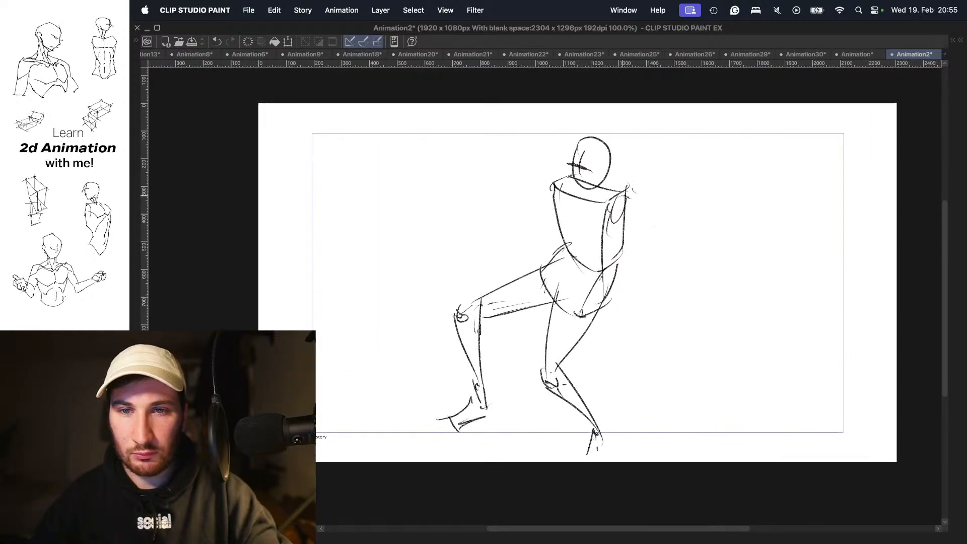
- Draw the rear arm bent at the elbow behind the torso, with the forearm hanging down to a simple hand
{"action": "left_click_drag", "start_coordinate": [641, 214], "coordinate": [662, 253]}
{"action": "mouse_move", "coordinate": [604, 225]}
{"action": "left_mouse_down"}
{"action": "mouse_move", "coordinate": [668, 257]}
{"action": "mouse_move", "coordinate": [640, 318]}
{"action": "left_mouse_up"}
{"action": "left_click_drag", "start_coordinate": [664, 258], "coordinate": [638, 326]}
- Draw the front forearm raised from the elbow beside the torso, ending in a boxy fist
{"action": "left_click_drag", "start_coordinate": [586, 246], "coordinate": [635, 267]}
{"action": "left_click", "coordinate": [584, 220]}
{"action": "mouse_move", "coordinate": [550, 194]}
{"action": "left_mouse_down"}
{"action": "mouse_move", "coordinate": [539, 214]}
{"action": "mouse_move", "coordinate": [566, 209]}
{"action": "left_mouse_up"}
{"action": "left_click_drag", "start_coordinate": [543, 214], "coordinate": [563, 220]}
{"action": "left_click_drag", "start_coordinate": [567, 215], "coordinate": [609, 255]}
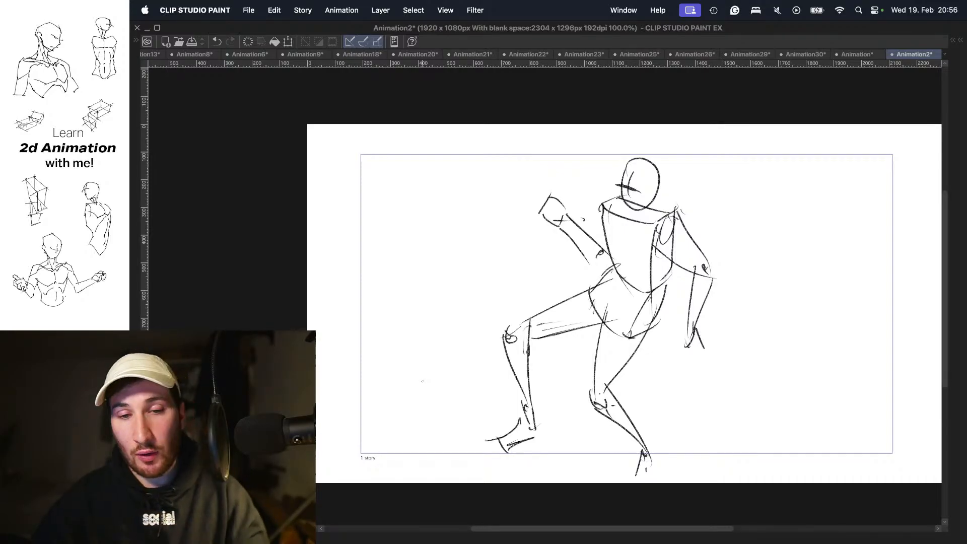
- Compare the finished pose with the previous frame and move on to a new blank animation frame
{"action": "key", "text": "Left"}
{"action": "key", "text": "Right"}
{"action": "key", "text": "Left"}
{"action": "key", "text": "Right"}
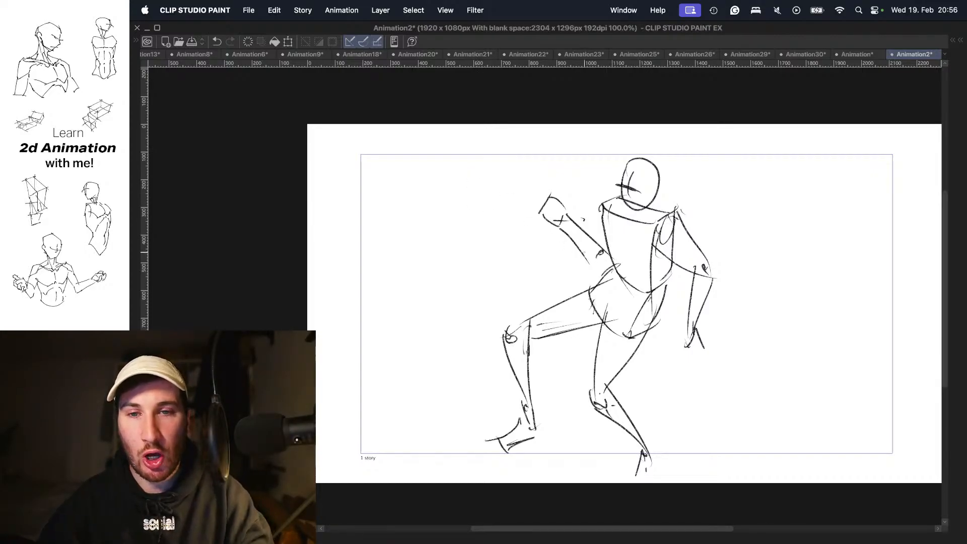
{"action": "key", "text": "Right"}
{"action": "key", "text": "Left"}
{"action": "key", "text": "Right"}
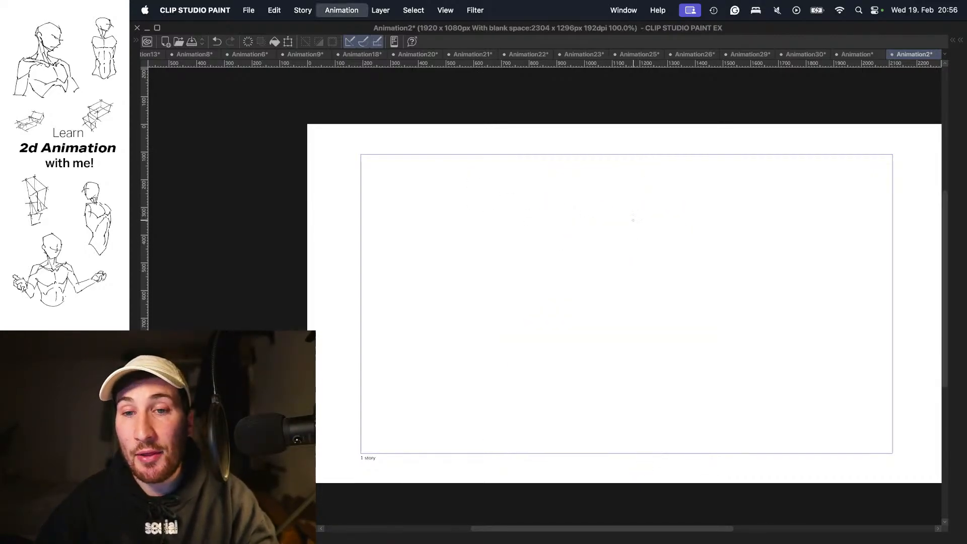
{"action": "key", "text": "Left"}
{"action": "key", "text": "Right"}
- Draw an oval head with sloping neck and shoulder lines for a new front-facing figure, discarding the trial strokes
{"action": "mouse_move", "coordinate": [614, 239]}
{"action": "left_mouse_down"}
{"action": "mouse_move", "coordinate": [602, 225]}
{"action": "mouse_move", "coordinate": [615, 201]}
{"action": "mouse_move", "coordinate": [603, 200]}
{"action": "mouse_move", "coordinate": [641, 198]}
{"action": "mouse_move", "coordinate": [613, 199]}
{"action": "left_mouse_up"}
{"action": "key", "text": "super+z"}
{"action": "key", "text": "super+z"}
{"action": "key", "text": "super+z"}
{"action": "key", "text": "super+z"}
{"action": "mouse_move", "coordinate": [599, 207]}
{"action": "left_mouse_down"}
{"action": "mouse_move", "coordinate": [610, 167]}
{"action": "mouse_move", "coordinate": [596, 182]}
{"action": "mouse_move", "coordinate": [621, 200]}
{"action": "mouse_move", "coordinate": [604, 187]}
{"action": "mouse_move", "coordinate": [636, 257]}
{"action": "left_mouse_up"}
{"action": "key", "text": "super+z"}
{"action": "key", "text": "super+z"}
- Draw short boxy arm segments angled outward from both of the front-facing figure's shoulders
{"action": "left_click_drag", "start_coordinate": [577, 232], "coordinate": [581, 252]}
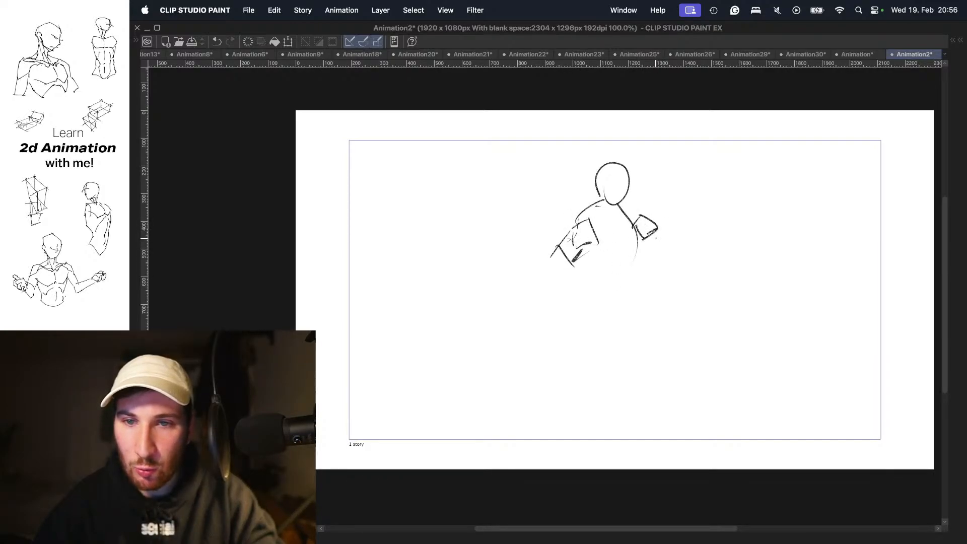
{"action": "left_click_drag", "start_coordinate": [655, 231], "coordinate": [673, 258]}
{"action": "left_click_drag", "start_coordinate": [648, 238], "coordinate": [640, 256]}
- Draw the front-facing figure's torso sides, waist and pointed pelvis
{"action": "left_click_drag", "start_coordinate": [582, 251], "coordinate": [596, 304]}
{"action": "mouse_move", "coordinate": [603, 290]}
{"action": "left_mouse_down"}
{"action": "mouse_move", "coordinate": [620, 285]}
{"action": "mouse_move", "coordinate": [612, 342]}
{"action": "left_mouse_up"}
{"action": "left_click_drag", "start_coordinate": [633, 289], "coordinate": [614, 330]}
{"action": "scroll", "coordinate": [613, 272], "scroll_direction": "down", "scroll_amount": 2}
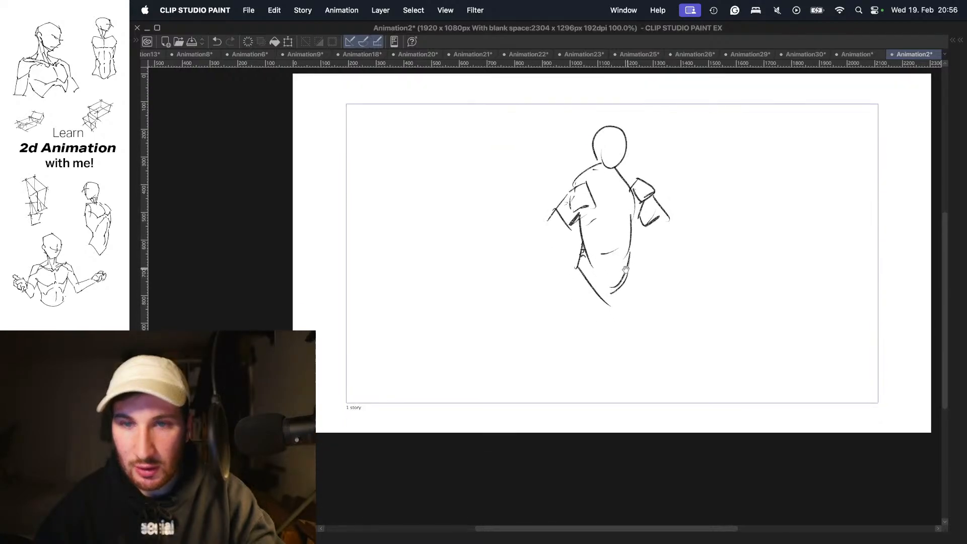
- Draw both thighs spread outward from the pelvis to the knees in a wide stance
{"action": "left_click_drag", "start_coordinate": [573, 281], "coordinate": [571, 290]}
{"action": "mouse_move", "coordinate": [575, 266]}
{"action": "left_mouse_down"}
{"action": "mouse_move", "coordinate": [527, 317]}
{"action": "mouse_move", "coordinate": [611, 293]}
{"action": "mouse_move", "coordinate": [672, 319]}
{"action": "left_mouse_up"}
{"action": "mouse_move", "coordinate": [633, 267]}
{"action": "left_mouse_down"}
{"action": "mouse_move", "coordinate": [674, 315]}
{"action": "mouse_move", "coordinate": [683, 308]}
{"action": "left_mouse_up"}
- Draw both lower legs of the wide stance as tapered shapes ending in flat feet
{"action": "scroll", "coordinate": [545, 304], "scroll_direction": "down", "scroll_amount": 1}
{"action": "scroll", "coordinate": [545, 305], "scroll_direction": "left", "scroll_amount": 1}
{"action": "left_click_drag", "start_coordinate": [554, 310], "coordinate": [546, 372]}
{"action": "left_click_drag", "start_coordinate": [531, 311], "coordinate": [540, 379]}
{"action": "mouse_move", "coordinate": [541, 374]}
{"action": "left_mouse_down"}
{"action": "mouse_move", "coordinate": [514, 378]}
{"action": "mouse_move", "coordinate": [545, 384]}
{"action": "left_mouse_up"}
{"action": "mouse_move", "coordinate": [650, 320]}
{"action": "left_mouse_down"}
{"action": "mouse_move", "coordinate": [604, 310]}
{"action": "mouse_move", "coordinate": [631, 355]}
{"action": "left_mouse_up"}
{"action": "mouse_move", "coordinate": [662, 301]}
{"action": "left_mouse_down"}
{"action": "mouse_move", "coordinate": [640, 358]}
{"action": "mouse_move", "coordinate": [663, 364]}
{"action": "left_mouse_up"}
{"action": "mouse_move", "coordinate": [632, 353]}
{"action": "left_mouse_down"}
{"action": "mouse_move", "coordinate": [625, 370]}
{"action": "mouse_move", "coordinate": [666, 371]}
{"action": "left_mouse_up"}
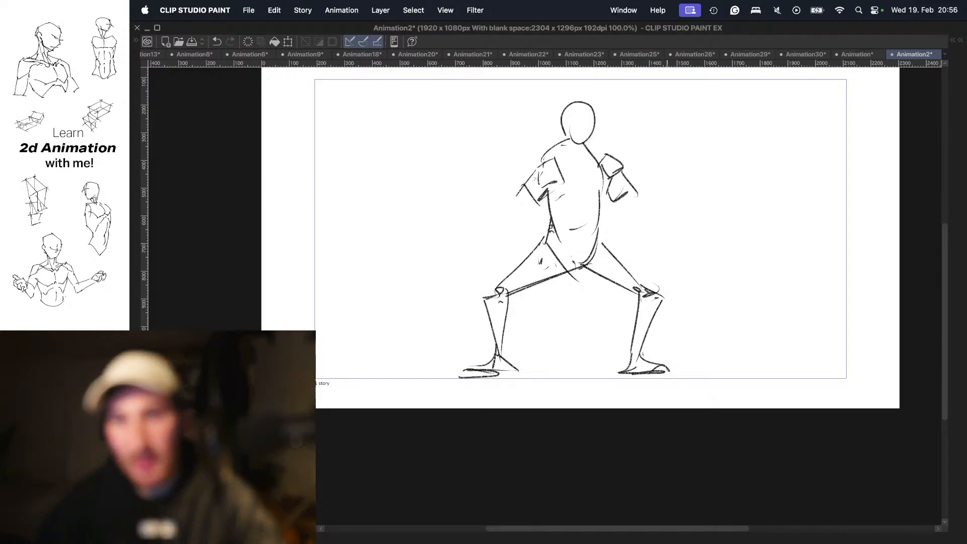
- Add a vertical centre line down the torso and crossed guidelines on the face
{"action": "scroll", "coordinate": [685, 353], "scroll_direction": "up", "scroll_amount": 2}
{"action": "scroll", "coordinate": [686, 353], "scroll_direction": "left", "scroll_amount": 2}
{"action": "left_click_drag", "start_coordinate": [617, 187], "coordinate": [611, 299]}
{"action": "mouse_move", "coordinate": [619, 161]}
{"action": "left_mouse_down"}
{"action": "mouse_move", "coordinate": [619, 176]}
{"action": "mouse_move", "coordinate": [640, 171]}
{"action": "left_mouse_up"}
{"action": "scroll", "coordinate": [693, 218], "scroll_direction": "up", "scroll_amount": 1}
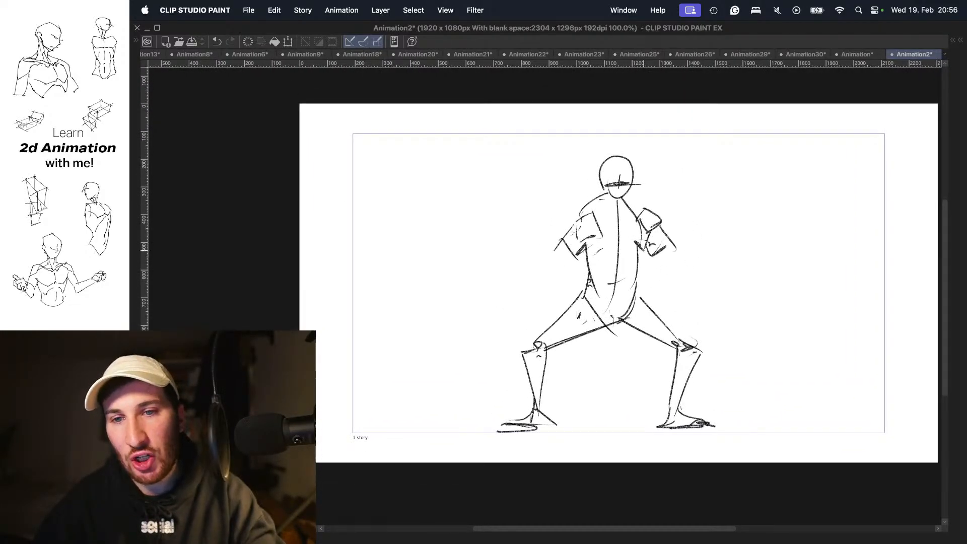
- Start a new animation frame over the faint previous pose and draw a round head with a boxy shoulder shape
{"action": "mouse_move", "coordinate": [679, 229]}
{"action": "left_mouse_down"}
{"action": "mouse_move", "coordinate": [651, 213]}
{"action": "mouse_move", "coordinate": [663, 202]}
{"action": "mouse_move", "coordinate": [647, 232]}
{"action": "left_mouse_up"}
{"action": "key", "text": "n"}
{"action": "left_click_drag", "start_coordinate": [596, 181], "coordinate": [591, 191]}
{"action": "key", "text": "super+z"}
- Draw a rounded ribcage beneath the new head, replacing the first long side curve with a shorter one
{"action": "left_click_drag", "start_coordinate": [643, 241], "coordinate": [591, 316]}
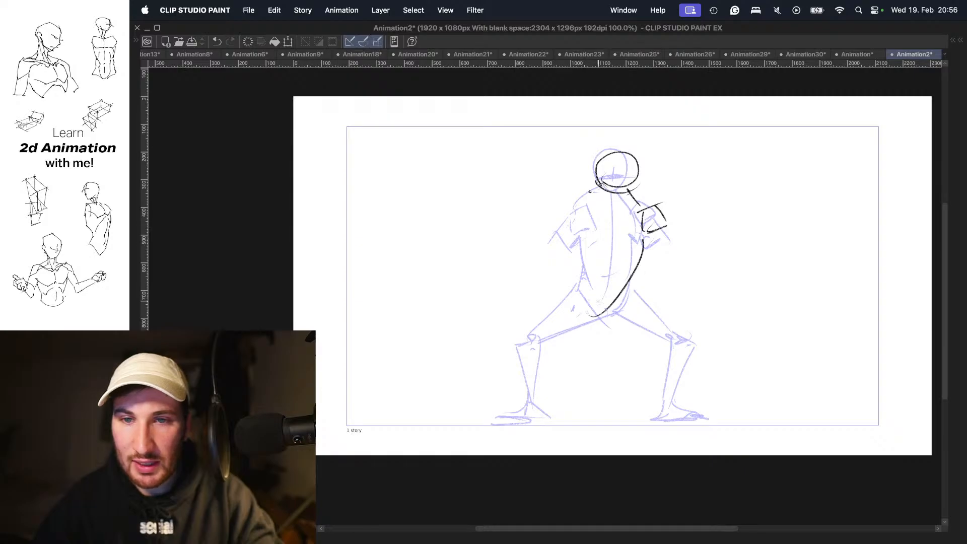
{"action": "key", "text": "super+z"}
{"action": "left_click_drag", "start_coordinate": [646, 231], "coordinate": [614, 279]}
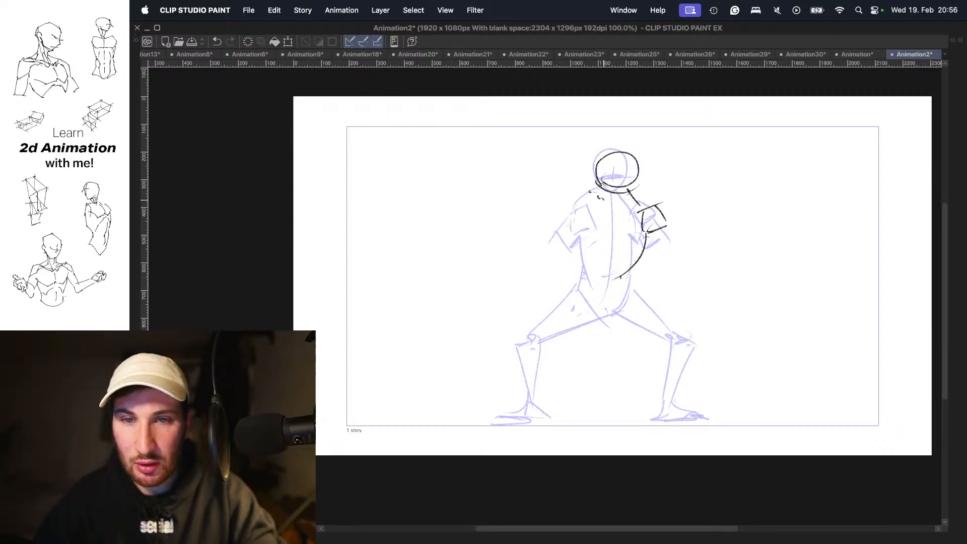
{"action": "mouse_move", "coordinate": [602, 197]}
{"action": "left_mouse_down"}
{"action": "mouse_move", "coordinate": [568, 230]}
{"action": "mouse_move", "coordinate": [620, 287]}
{"action": "mouse_move", "coordinate": [633, 270]}
{"action": "left_mouse_up"}
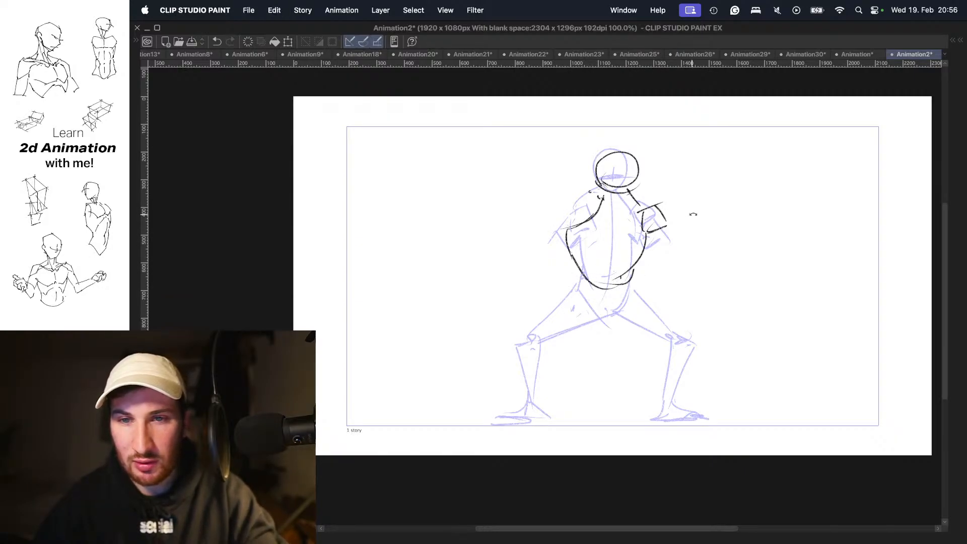
- Sketch a long flat ellipse across the upper chest along the shoulder line
{"action": "key", "text": "super+t"}
{"action": "key", "text": "Return"}
{"action": "mouse_move", "coordinate": [653, 201]}
{"action": "left_mouse_down"}
{"action": "mouse_move", "coordinate": [519, 215]}
{"action": "mouse_move", "coordinate": [594, 217]}
{"action": "left_mouse_up"}
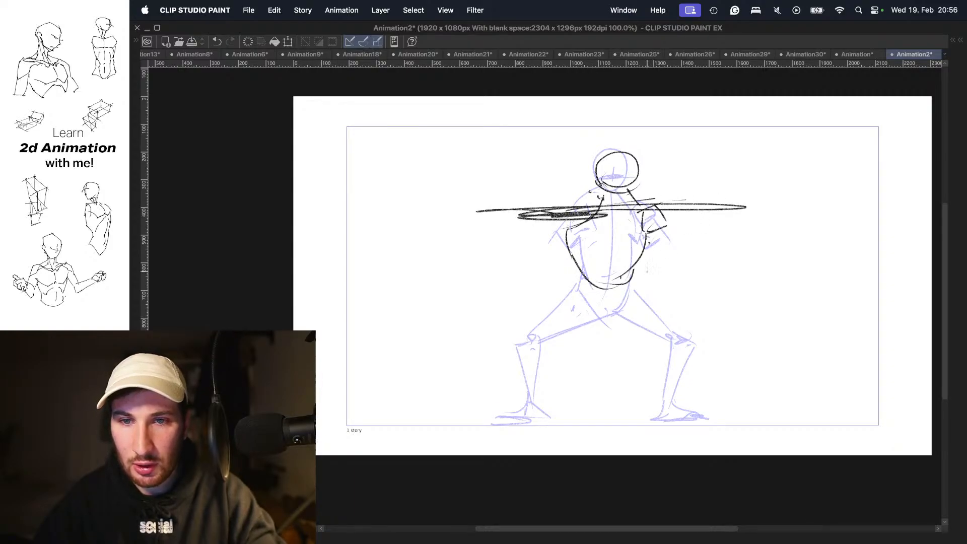
- Draw the pelvis below the ribcage and the front leg bent at the knee down to its foot
{"action": "left_click_drag", "start_coordinate": [572, 255], "coordinate": [617, 280]}
{"action": "left_click_drag", "start_coordinate": [577, 309], "coordinate": [650, 344]}
{"action": "left_click_drag", "start_coordinate": [620, 291], "coordinate": [665, 338]}
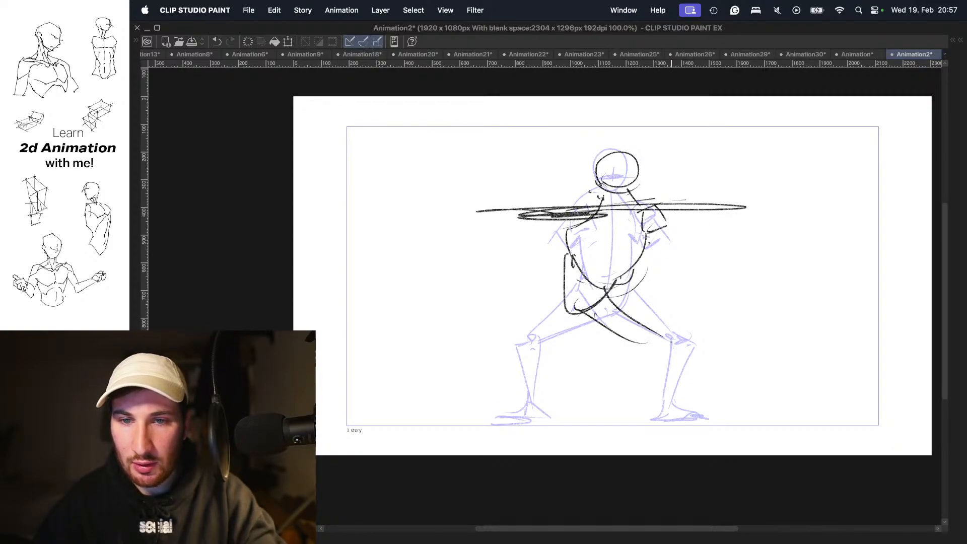
{"action": "mouse_move", "coordinate": [586, 312]}
{"action": "left_mouse_down"}
{"action": "mouse_move", "coordinate": [675, 342]}
{"action": "mouse_move", "coordinate": [630, 406]}
{"action": "left_mouse_up"}
{"action": "mouse_move", "coordinate": [677, 350]}
{"action": "left_mouse_down"}
{"action": "mouse_move", "coordinate": [644, 400]}
{"action": "mouse_move", "coordinate": [673, 416]}
{"action": "left_mouse_up"}
- Draw the rear leg stretched diagonally back from the pelvis, marking the knee and a flat foot
{"action": "left_click_drag", "start_coordinate": [622, 300], "coordinate": [526, 361]}
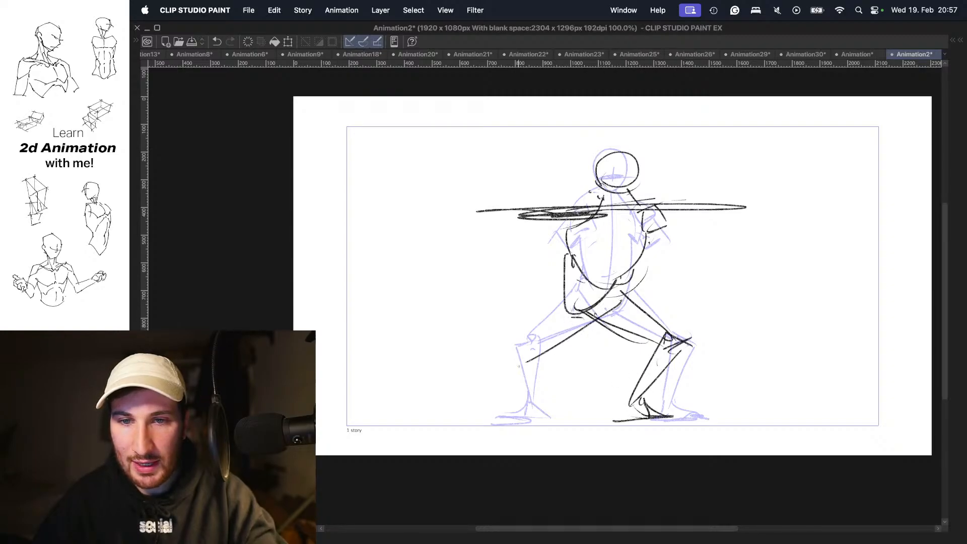
{"action": "mouse_move", "coordinate": [574, 303]}
{"action": "left_mouse_down"}
{"action": "mouse_move", "coordinate": [494, 369]}
{"action": "mouse_move", "coordinate": [524, 364]}
{"action": "mouse_move", "coordinate": [424, 405]}
{"action": "left_mouse_up"}
{"action": "left_click_drag", "start_coordinate": [507, 357], "coordinate": [425, 398]}
{"action": "left_click_drag", "start_coordinate": [419, 397], "coordinate": [446, 413]}
{"action": "left_click_drag", "start_coordinate": [420, 416], "coordinate": [461, 412]}
- Compare the lunge with the wide-stance frame and move the whole lunging figure sideways toward its front leg
{"action": "key", "text": "Left"}
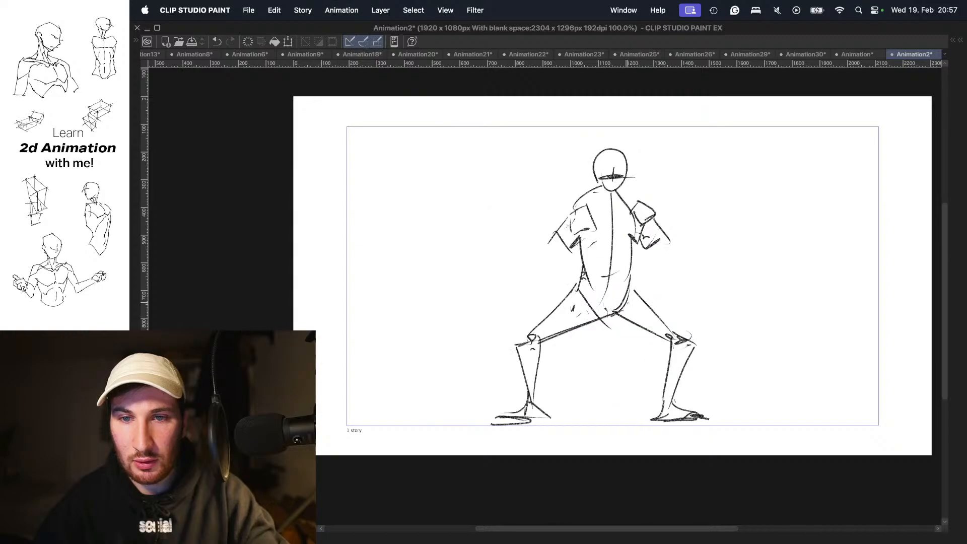
{"action": "key", "text": "Right"}
{"action": "key", "text": "Left"}
{"action": "key", "text": "Right"}
{"action": "key", "text": "super+t"}
{"action": "key", "text": "Return"}
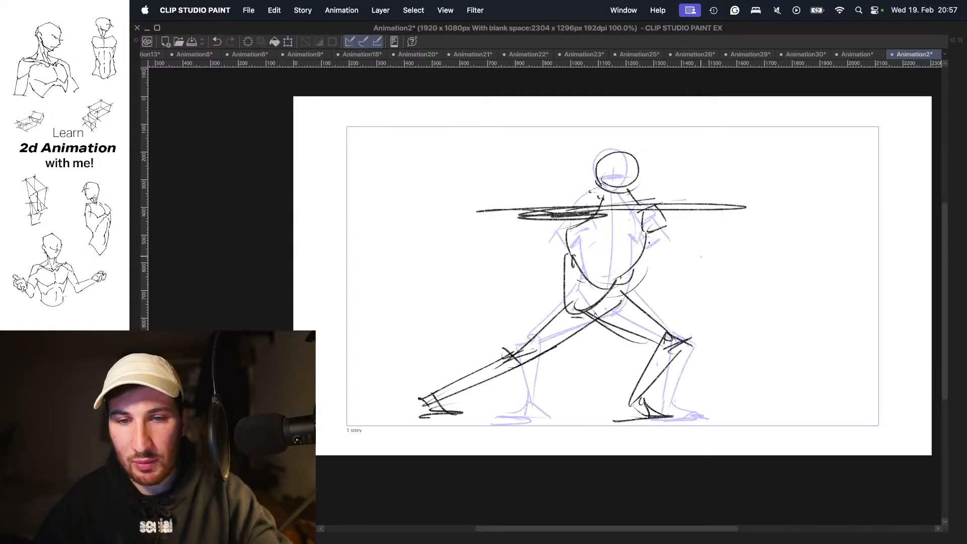
{"action": "key", "text": "super+t"}
{"action": "mouse_move", "coordinate": [678, 261]}
{"action": "left_mouse_down"}
{"action": "mouse_move", "coordinate": [735, 274]}
{"action": "mouse_move", "coordinate": [724, 266]}
{"action": "left_mouse_up"}
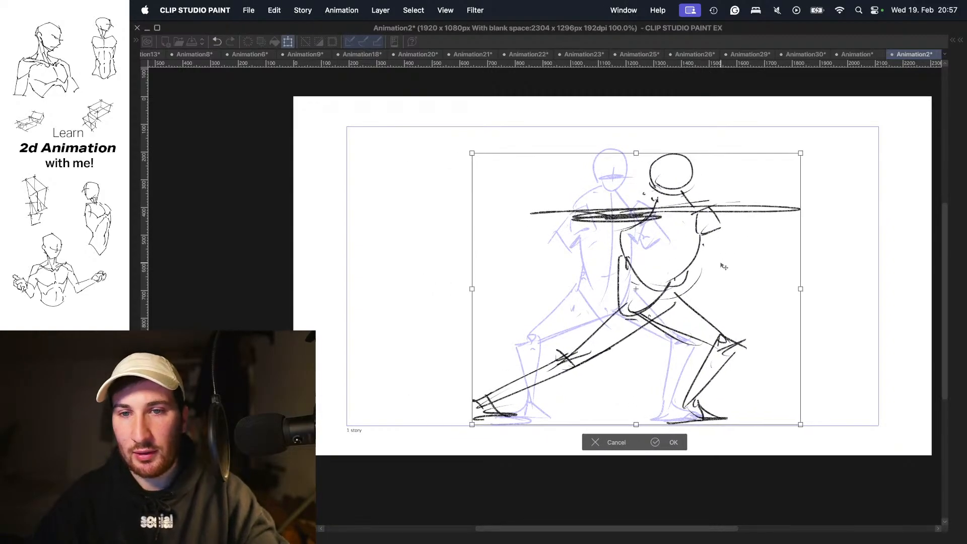
{"action": "key", "text": "Return"}
- Flip between the two poses to check the motion, and add face guidelines with a long gaze line to the lunging head
{"action": "key", "text": "Left"}
{"action": "key", "text": "Right"}
{"action": "key", "text": "Left"}
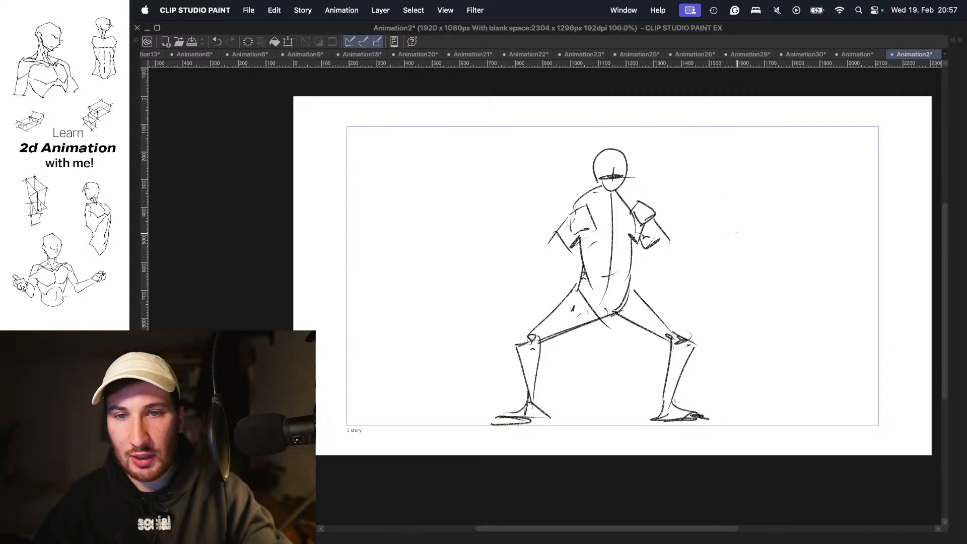
{"action": "key", "text": "Right"}
{"action": "key", "text": "Left"}
{"action": "key", "text": "Right"}
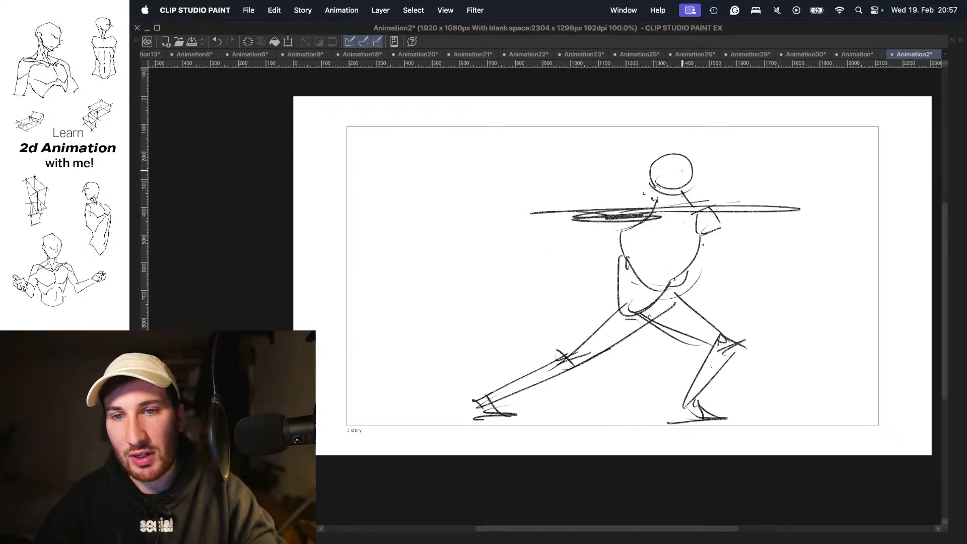
{"action": "left_click_drag", "start_coordinate": [681, 163], "coordinate": [681, 176]}
{"action": "left_click_drag", "start_coordinate": [665, 172], "coordinate": [847, 196]}
{"action": "key", "text": "Left"}
{"action": "key", "text": "Right"}
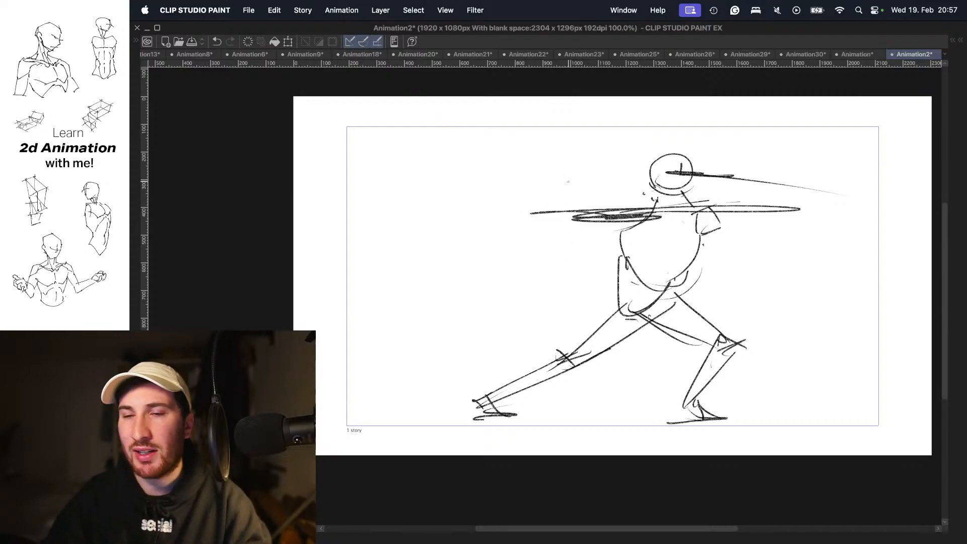
- Return to the wide-stance frame and draw a large oval ribcage with a centre line beside the figure, discarding trial strokes
{"action": "key", "text": "Left"}
{"action": "left_click_drag", "start_coordinate": [538, 200], "coordinate": [571, 202]}
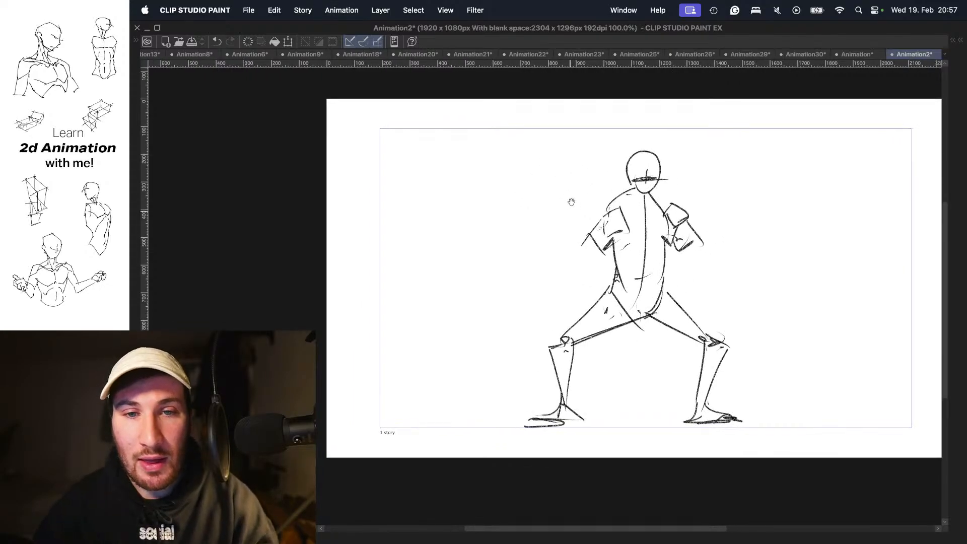
{"action": "mouse_move", "coordinate": [473, 177]}
{"action": "left_mouse_down"}
{"action": "mouse_move", "coordinate": [496, 166]}
{"action": "mouse_move", "coordinate": [455, 248]}
{"action": "mouse_move", "coordinate": [479, 166]}
{"action": "mouse_move", "coordinate": [446, 217]}
{"action": "mouse_move", "coordinate": [479, 168]}
{"action": "mouse_move", "coordinate": [466, 242]}
{"action": "mouse_move", "coordinate": [478, 165]}
{"action": "left_mouse_up"}
{"action": "key", "text": "super+z"}
{"action": "key", "text": "super+z"}
{"action": "key", "text": "super+z"}
{"action": "key", "text": "super+z"}
{"action": "key", "text": "super+z"}
{"action": "key", "text": "super+z"}
{"action": "left_click_drag", "start_coordinate": [491, 174], "coordinate": [495, 249]}
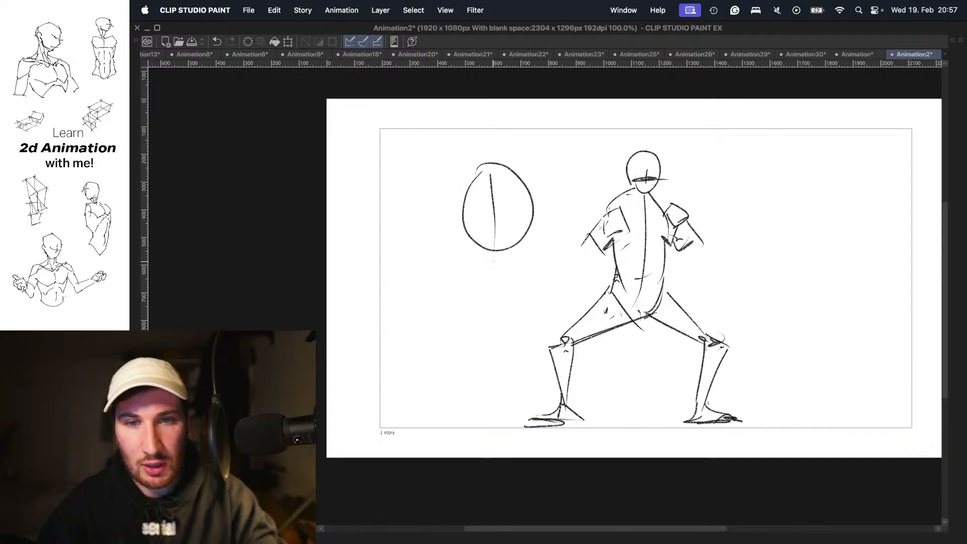
{"action": "left_click_drag", "start_coordinate": [494, 165], "coordinate": [496, 248]}
- Add an oval head, straight shoulder line, inverted-V rib arch and spine to the oval ribcage, discarding trial strokes
{"action": "mouse_move", "coordinate": [502, 157]}
{"action": "left_mouse_down"}
{"action": "mouse_move", "coordinate": [508, 185]}
{"action": "mouse_move", "coordinate": [492, 139]}
{"action": "mouse_move", "coordinate": [478, 158]}
{"action": "mouse_move", "coordinate": [500, 198]}
{"action": "left_mouse_up"}
{"action": "key", "text": "super+z"}
{"action": "key", "text": "super+z"}
{"action": "mouse_move", "coordinate": [440, 199]}
{"action": "left_mouse_down"}
{"action": "mouse_move", "coordinate": [549, 191]}
{"action": "mouse_move", "coordinate": [427, 193]}
{"action": "mouse_move", "coordinate": [558, 188]}
{"action": "left_mouse_up"}
{"action": "key", "text": "super+z"}
{"action": "key", "text": "super+z"}
{"action": "left_click_drag", "start_coordinate": [457, 199], "coordinate": [511, 318]}
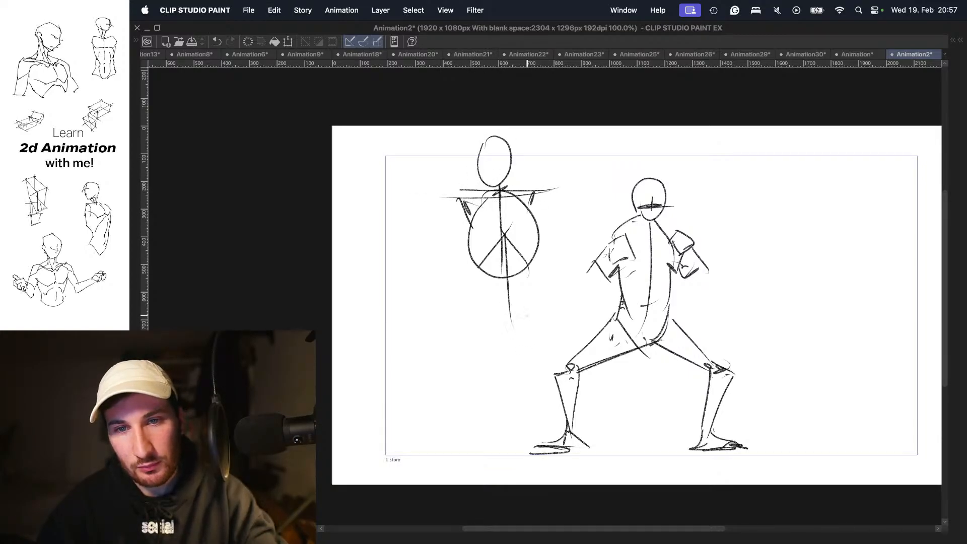
- Draw the simplified figure's V-shaped pelvis and both arms angled outward, and add guidelines to its face
{"action": "mouse_move", "coordinate": [530, 284]}
{"action": "left_mouse_down"}
{"action": "mouse_move", "coordinate": [503, 343]}
{"action": "mouse_move", "coordinate": [499, 331]}
{"action": "mouse_move", "coordinate": [477, 327]}
{"action": "mouse_move", "coordinate": [526, 323]}
{"action": "left_mouse_up"}
{"action": "mouse_move", "coordinate": [457, 196]}
{"action": "left_mouse_down"}
{"action": "mouse_move", "coordinate": [465, 193]}
{"action": "mouse_move", "coordinate": [423, 255]}
{"action": "left_mouse_up"}
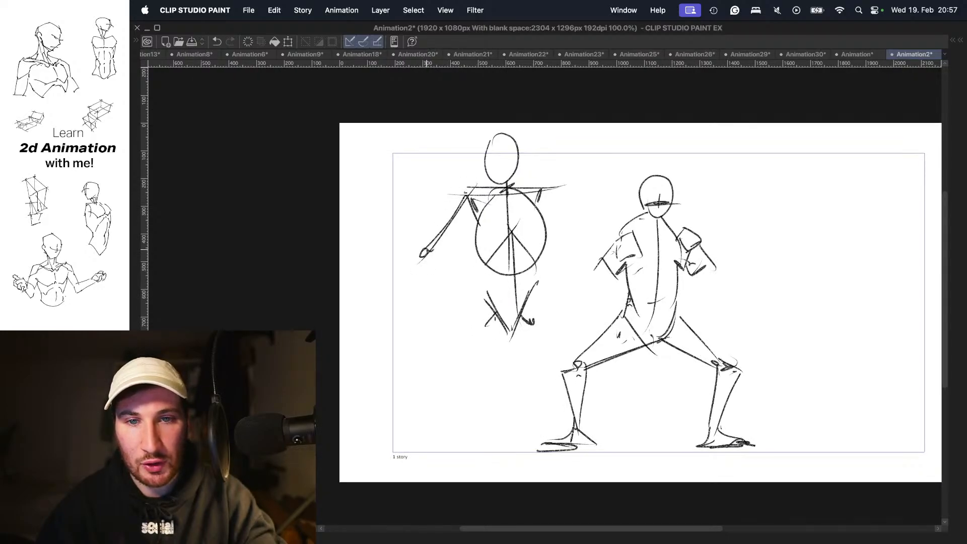
{"action": "left_click_drag", "start_coordinate": [500, 160], "coordinate": [523, 160]}
{"action": "left_click_drag", "start_coordinate": [556, 237], "coordinate": [547, 170]}
- Draw the simplified figure's legs as narrow tapered shapes below the pelvis
{"action": "left_click_drag", "start_coordinate": [471, 245], "coordinate": [495, 362]}
{"action": "left_click_drag", "start_coordinate": [472, 285], "coordinate": [491, 362]}
{"action": "left_click_drag", "start_coordinate": [538, 255], "coordinate": [524, 359]}
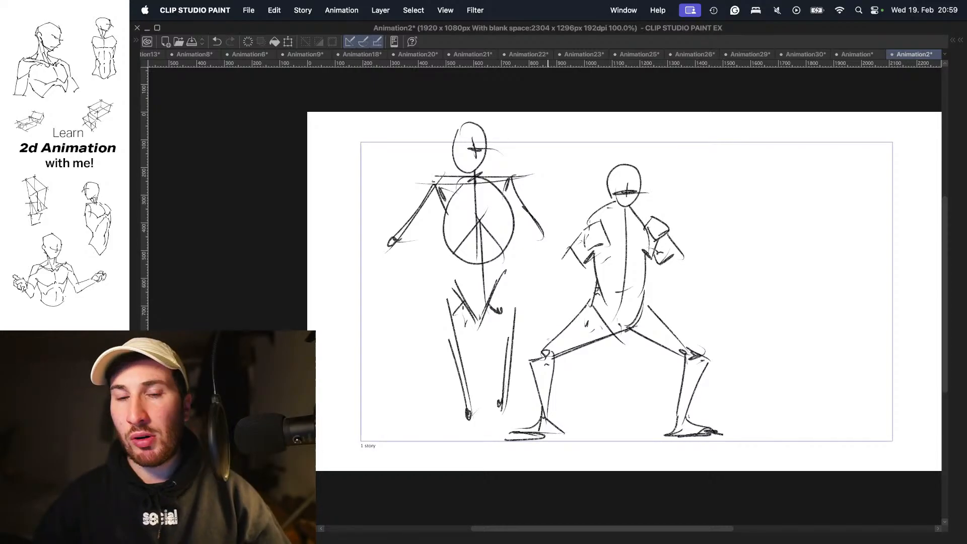
- Show the hidden palettes and timeline and switch to the Animation30 document
{"action": "key", "text": "space"}
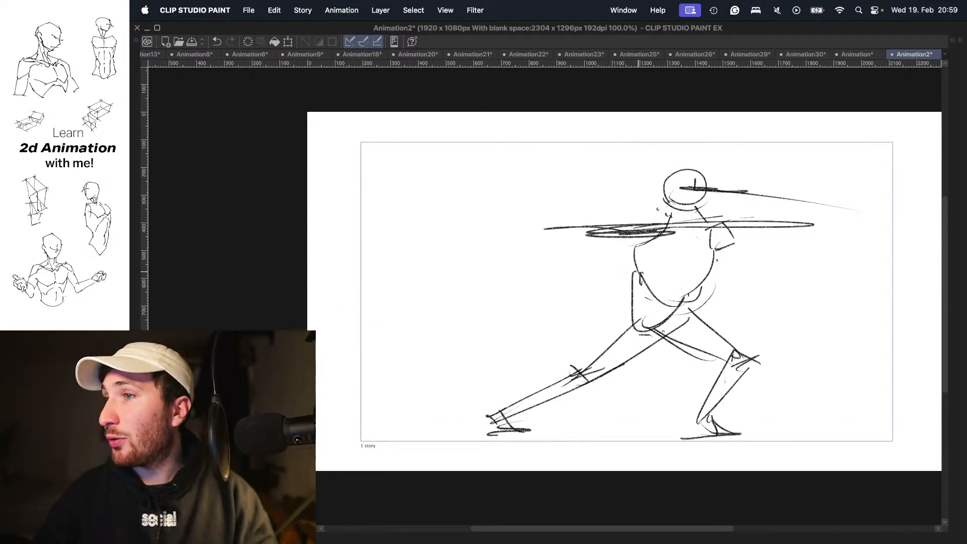
{"action": "key", "text": "Tab"}
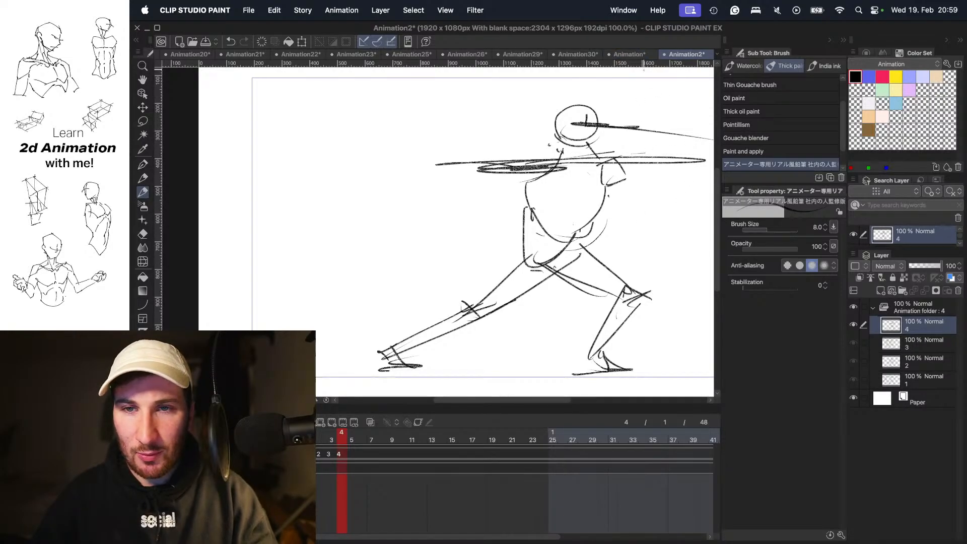
{"action": "left_click", "coordinate": [609, 55]}
{"action": "left_click", "coordinate": [578, 54]}
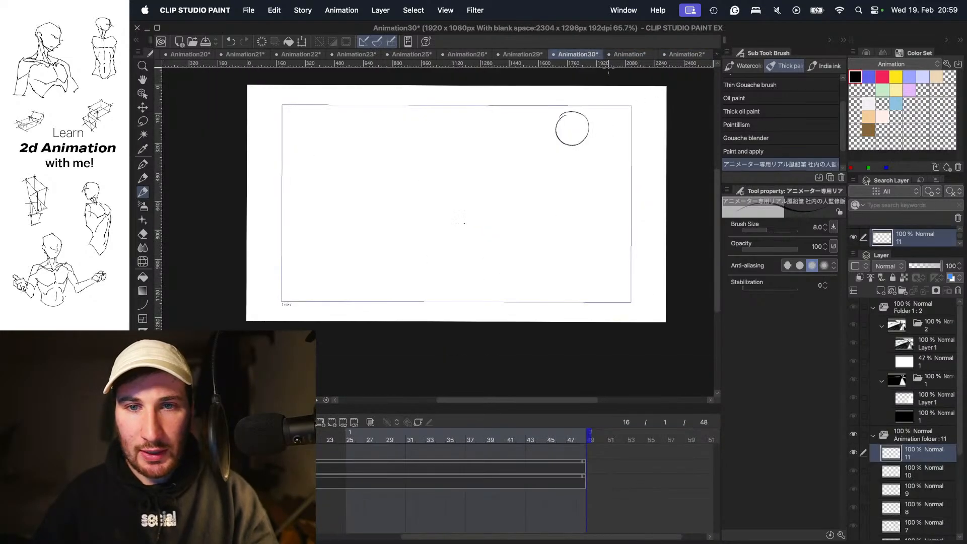
- Play back the Animation30 document, switch to the hand animation in Animation29 and play that as well
{"action": "key", "text": "space"}
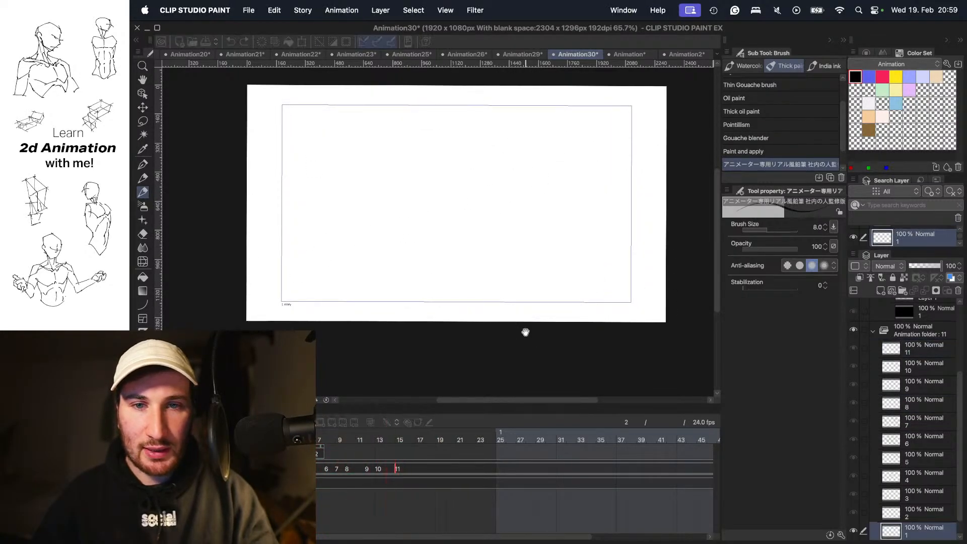
{"action": "key", "text": "space"}
{"action": "left_click", "coordinate": [524, 55]}
{"action": "key", "text": "space"}
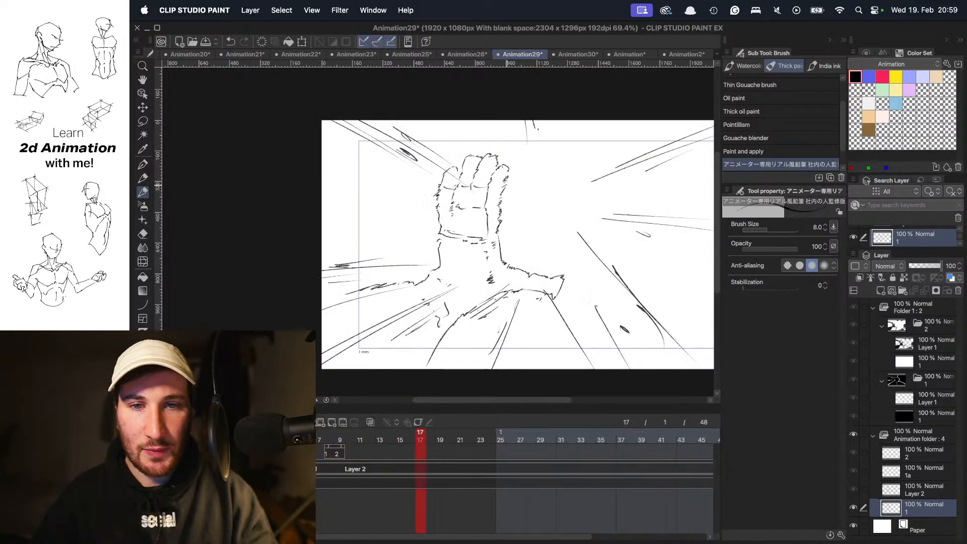
- Switch to the Animation26 document, play its impact animation several times and scrub through its rough line frames
{"action": "left_click", "coordinate": [467, 54]}
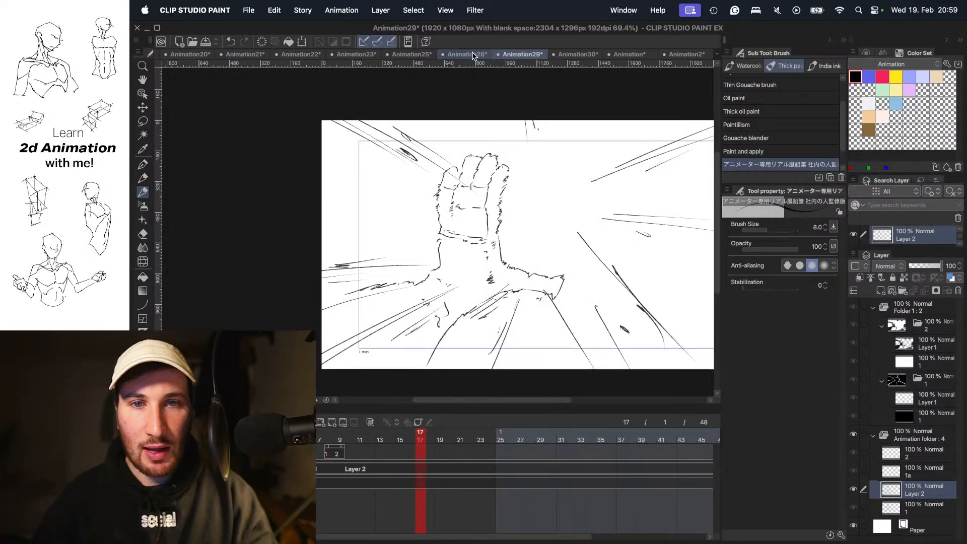
{"action": "key", "text": "space"}
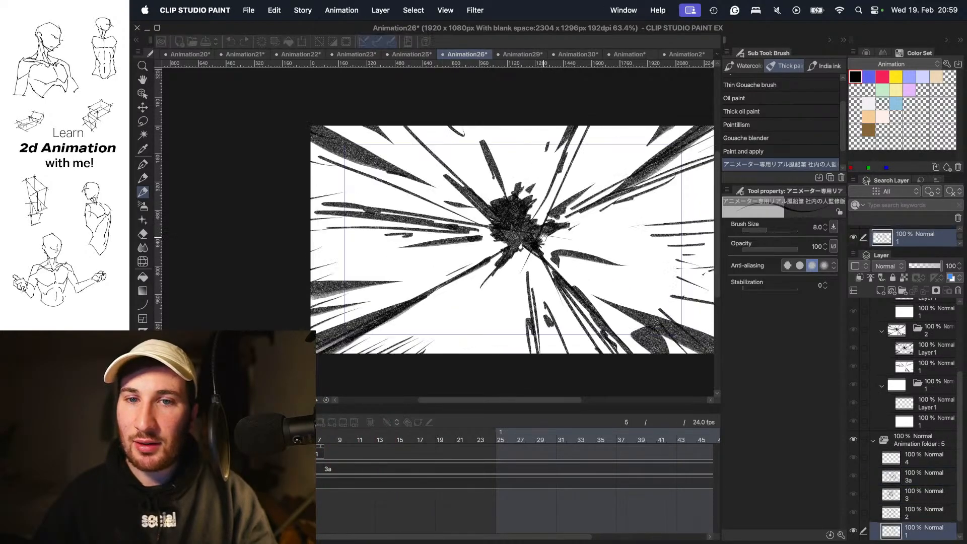
{"action": "key", "text": "space"}
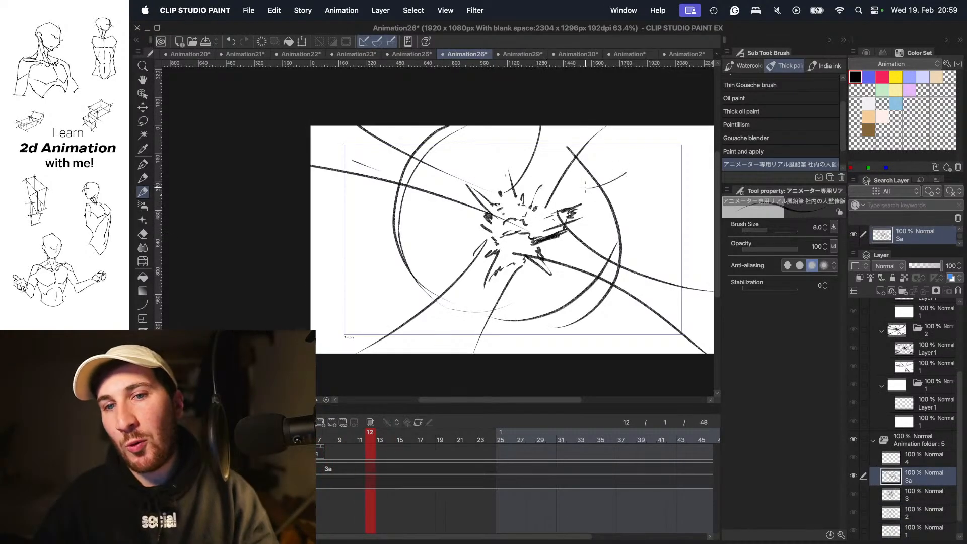
{"action": "left_click_drag", "start_coordinate": [585, 187], "coordinate": [577, 202]}
{"action": "key", "text": "space"}
{"action": "key", "text": "space"}
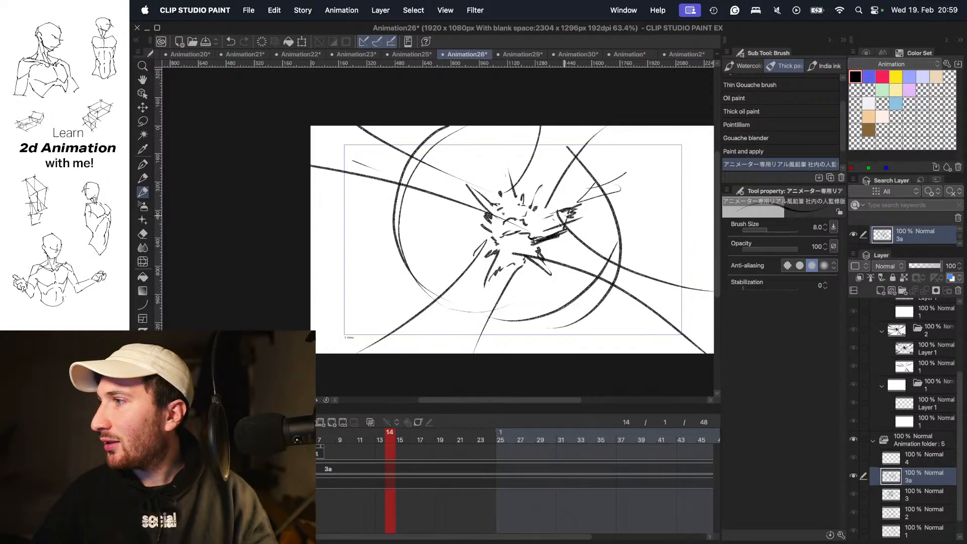
{"action": "key", "text": "space"}
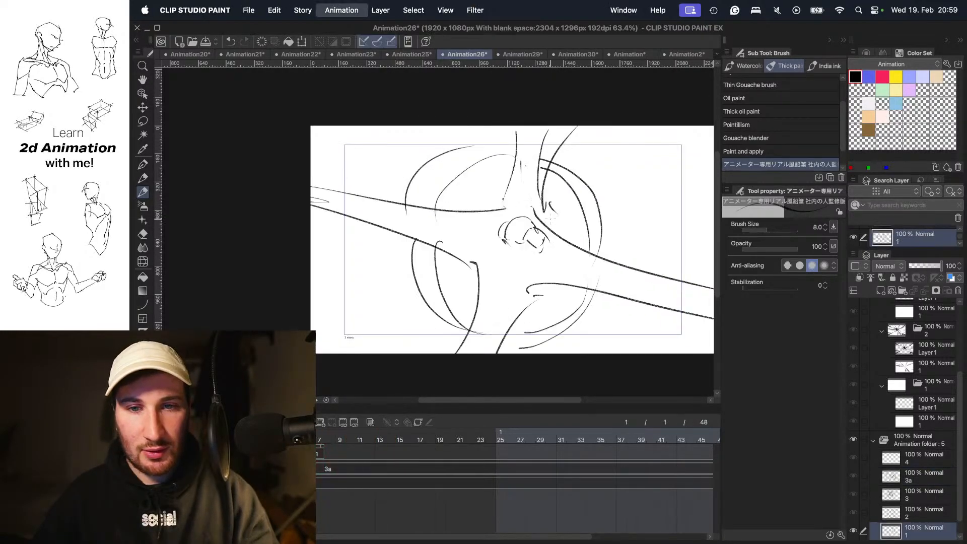
{"action": "key", "text": "space"}
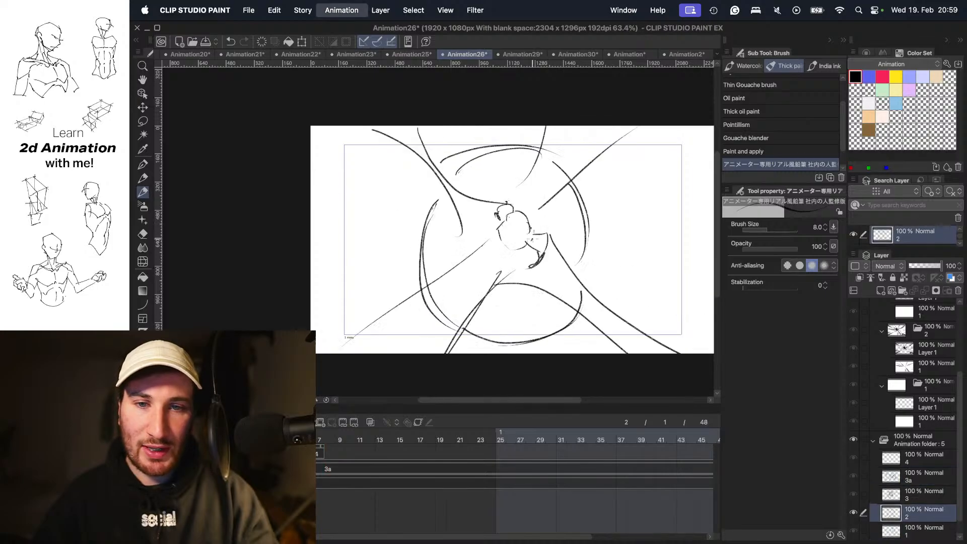
{"action": "mouse_move", "coordinate": [270, 438]}
{"action": "left_mouse_down"}
{"action": "mouse_move", "coordinate": [347, 430]}
{"action": "mouse_move", "coordinate": [319, 424]}
{"action": "mouse_move", "coordinate": [338, 430]}
{"action": "mouse_move", "coordinate": [307, 431]}
{"action": "mouse_move", "coordinate": [371, 427]}
{"action": "mouse_move", "coordinate": [259, 430]}
{"action": "mouse_move", "coordinate": [327, 429]}
{"action": "left_mouse_up"}
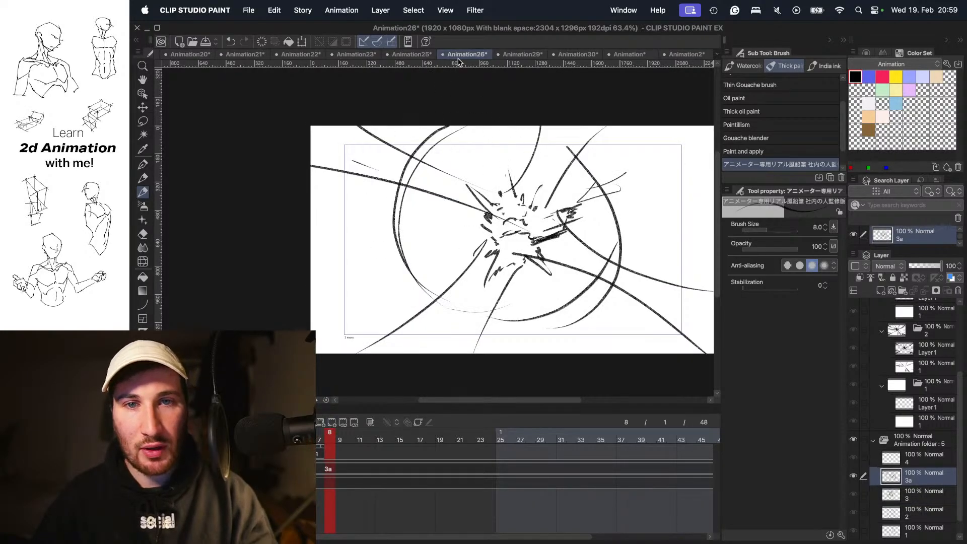
- Switch to the Animation25 document, examine frame 10 and play the animation back
{"action": "left_click", "coordinate": [412, 54]}
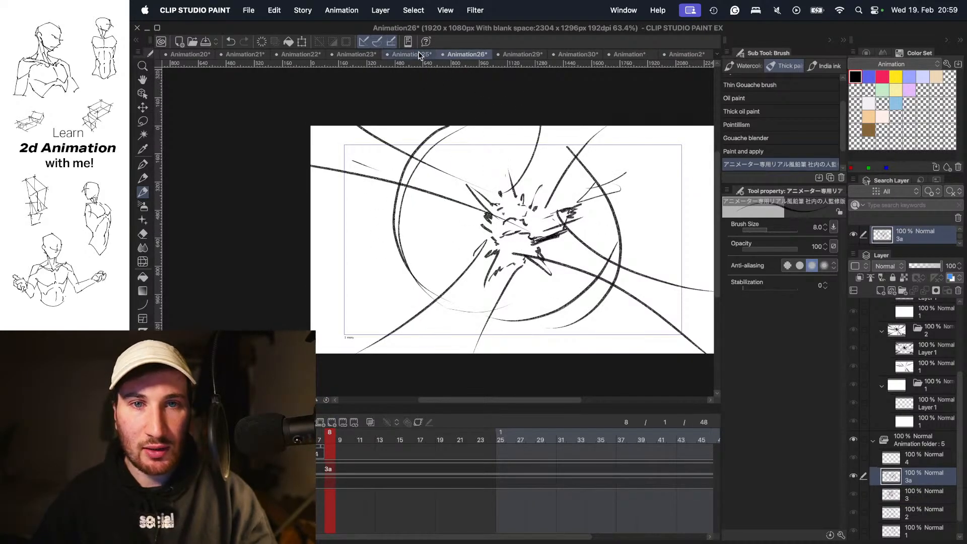
{"action": "left_click", "coordinate": [342, 423]}
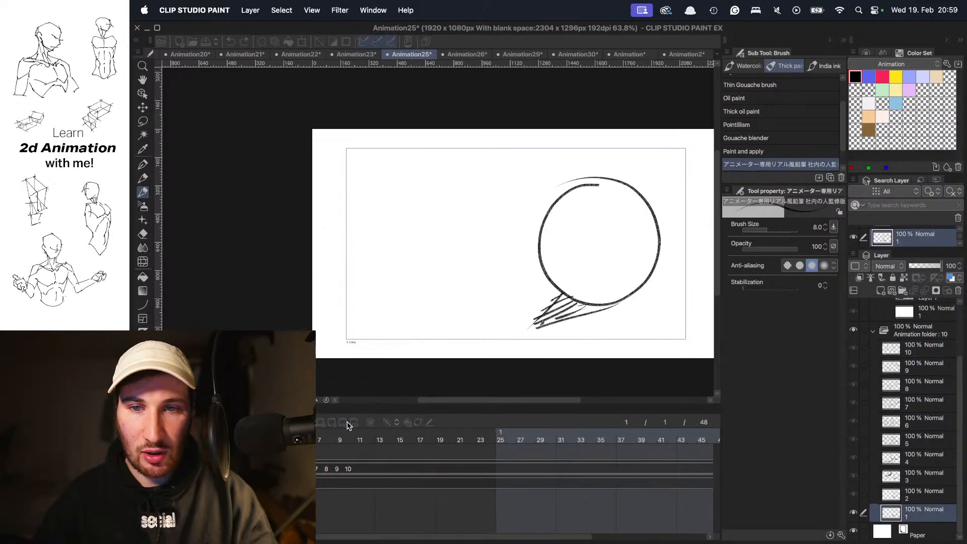
{"action": "left_click", "coordinate": [346, 426]}
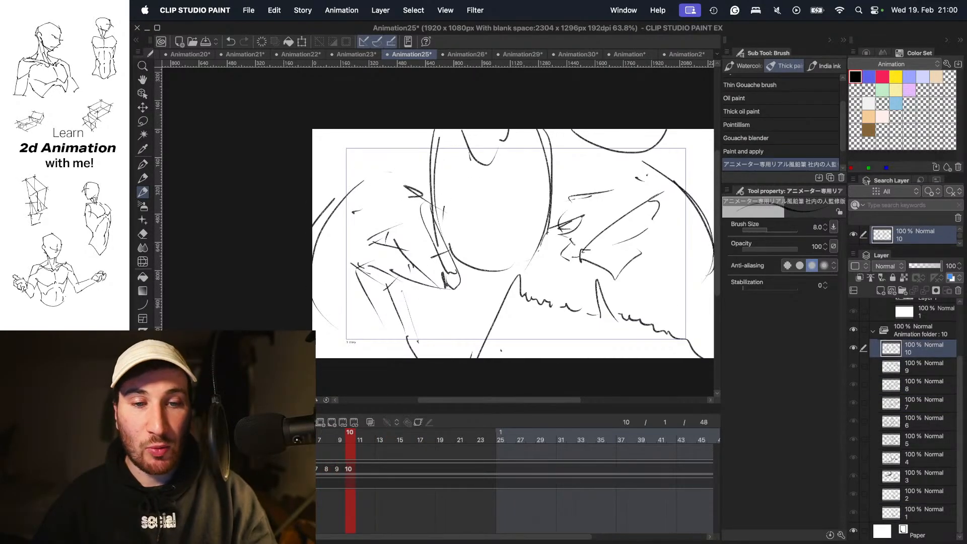
{"action": "mouse_move", "coordinate": [350, 432]}
{"action": "left_mouse_down"}
{"action": "mouse_move", "coordinate": [258, 432]}
{"action": "mouse_move", "coordinate": [360, 433]}
{"action": "left_mouse_up"}
{"action": "key", "text": "space"}
{"action": "key", "text": "space"}
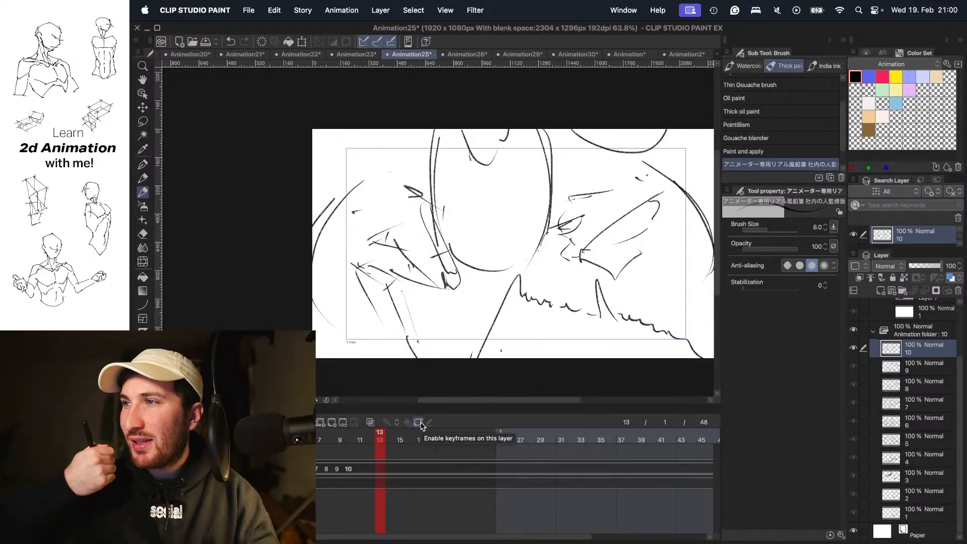
- Switch to the Animation23 document and step back through the punch animation from its end frames toward the beginning
{"action": "left_click", "coordinate": [363, 53]}
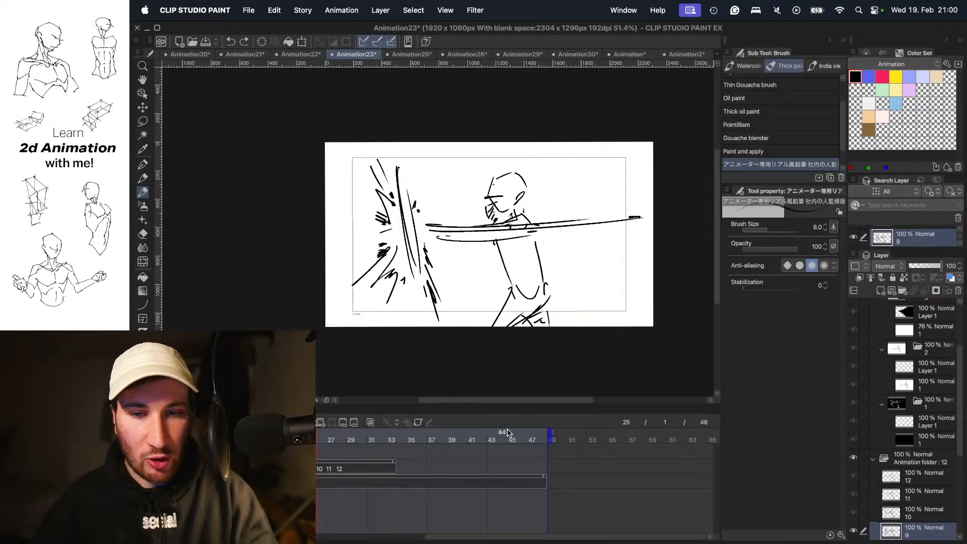
{"action": "key", "text": "Right"}
{"action": "key", "text": "Right"}
{"action": "key", "text": "Right"}
{"action": "key", "text": "Left"}
{"action": "key", "text": "Left"}
{"action": "key", "text": "Left"}
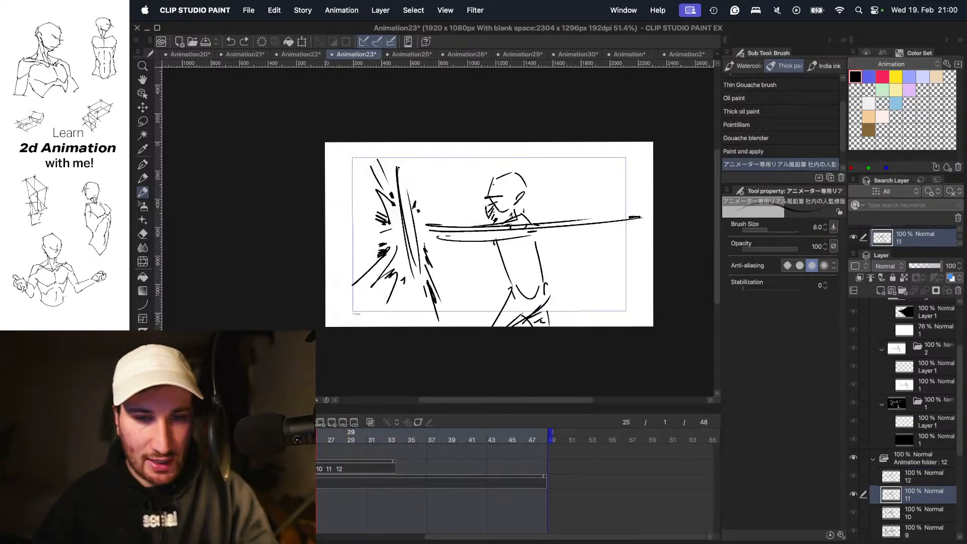
{"action": "key", "text": "Left"}
{"action": "key", "text": "Left"}
{"action": "key", "text": "Left"}
{"action": "key", "text": "Left"}
{"action": "key", "text": "Left"}
{"action": "key", "text": "Left"}
{"action": "key", "text": "Left"}
{"action": "key", "text": "Left"}
{"action": "key", "text": "Left"}
{"action": "key", "text": "Left"}
{"action": "key", "text": "Left"}
{"action": "key", "text": "Left"}
{"action": "key", "text": "Left"}
{"action": "key", "text": "Left"}
{"action": "key", "text": "Left"}
{"action": "key", "text": "Left"}
{"action": "key", "text": "Left"}
{"action": "key", "text": "Left"}
{"action": "key", "text": "Left"}
{"action": "key", "text": "Left"}
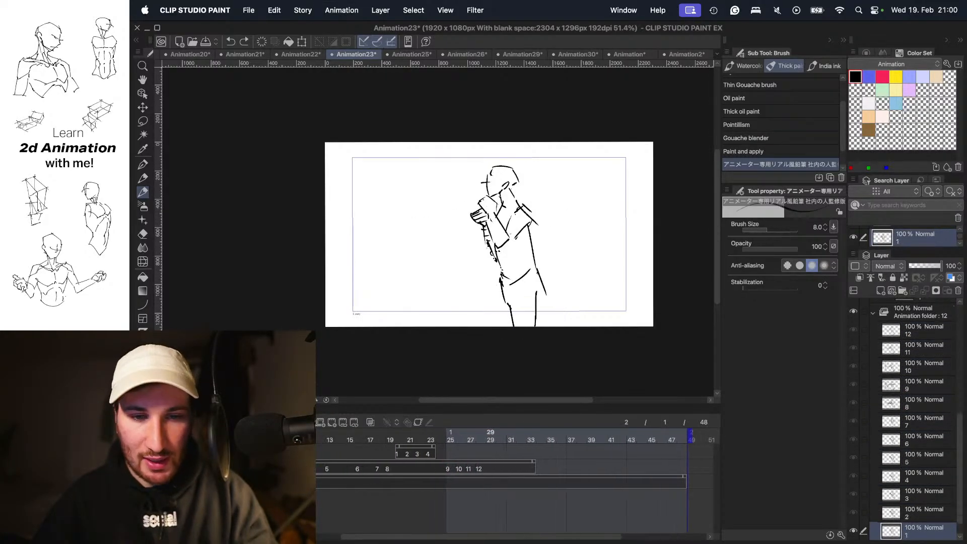
- Step through the punch wind-up forward to frame 10 and back to frame 1
{"action": "key", "text": "Right"}
{"action": "key", "text": "Right"}
{"action": "key", "text": "Right"}
{"action": "key", "text": "Right"}
{"action": "key", "text": "Right"}
{"action": "key", "text": "Right"}
{"action": "key", "text": "Right"}
{"action": "key", "text": "Right"}
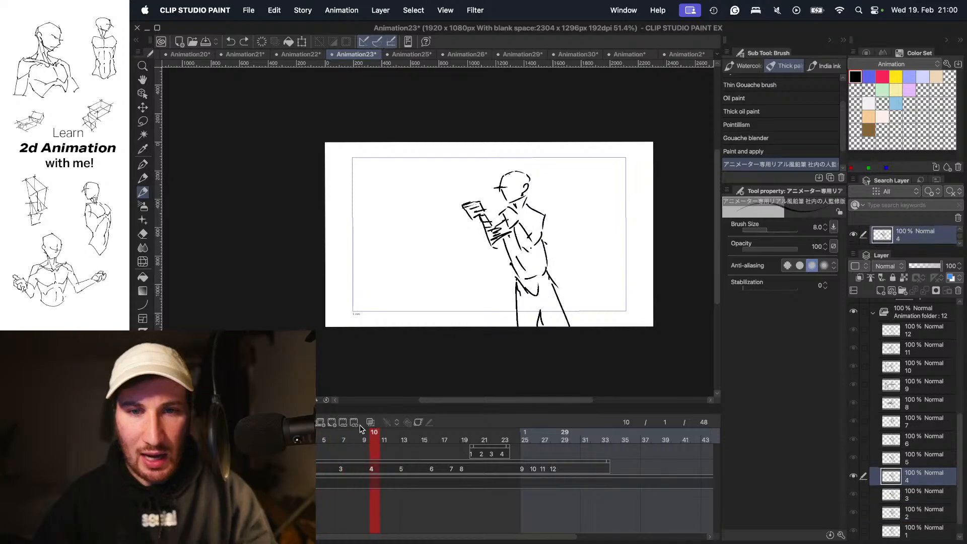
{"action": "key", "text": "Left"}
{"action": "key", "text": "Left"}
{"action": "key", "text": "Left"}
{"action": "key", "text": "Left"}
{"action": "key", "text": "Left"}
{"action": "key", "text": "Left"}
{"action": "key", "text": "Left"}
{"action": "key", "text": "Left"}
{"action": "key", "text": "Left"}
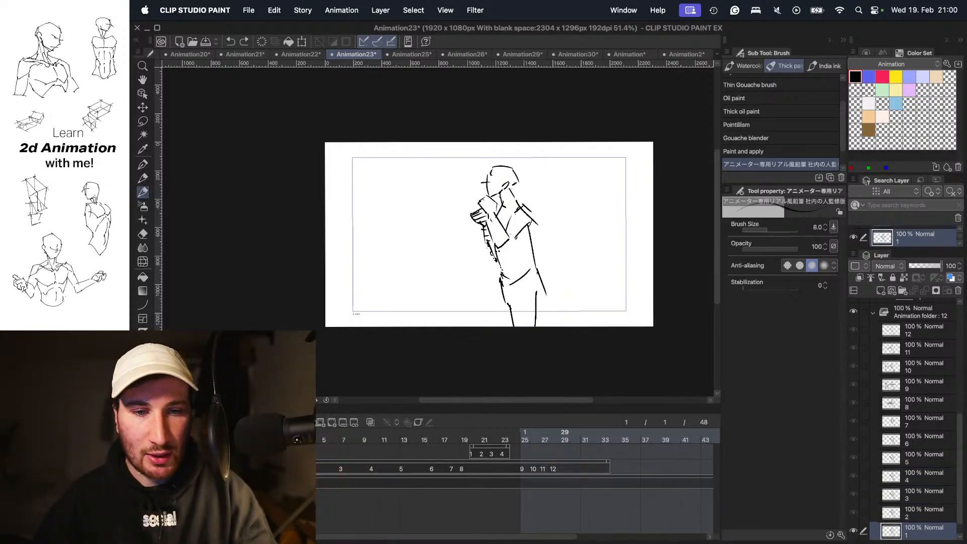
- Play the punch animation in Animation23 and stop it shortly after the impact
{"action": "key", "text": "space"}
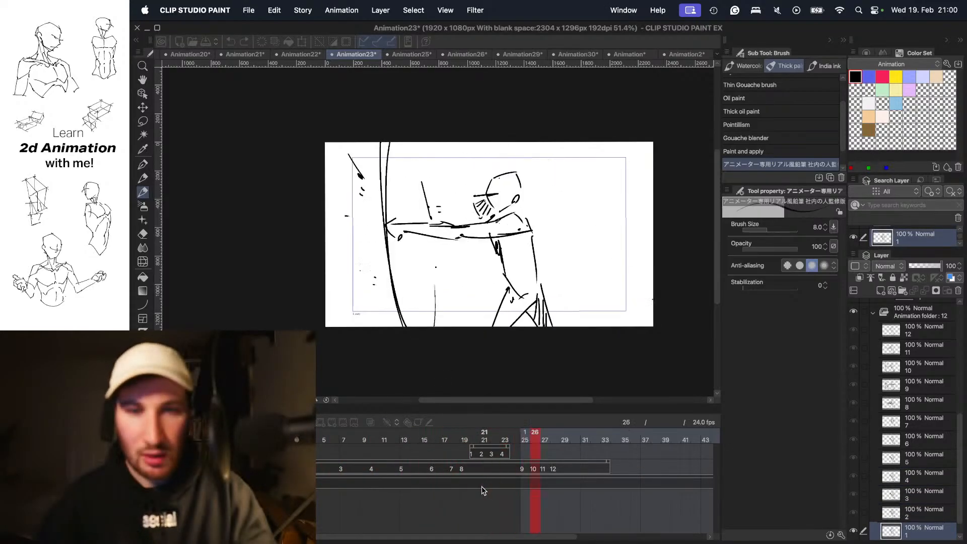
{"action": "key", "text": "space"}
{"action": "key", "text": "space"}
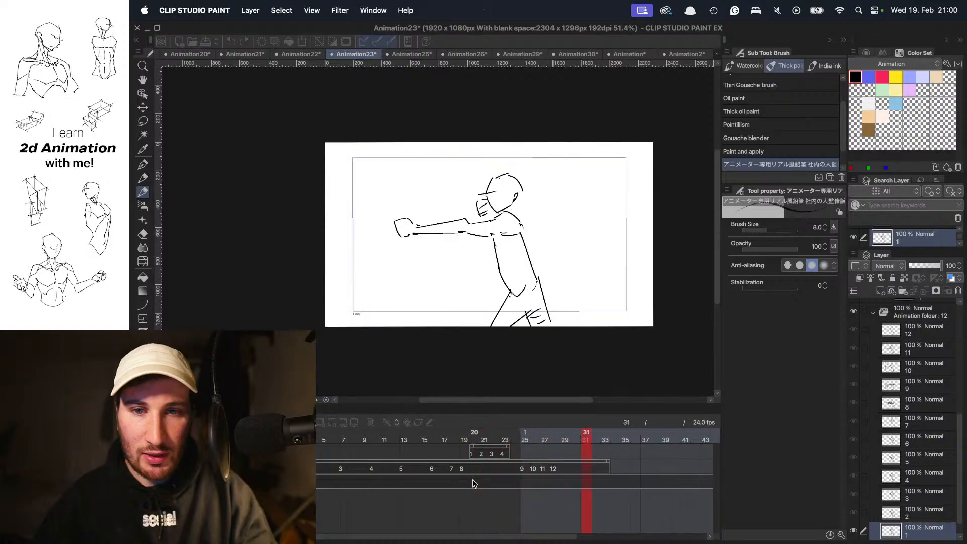
{"action": "left_click", "coordinate": [465, 475]}
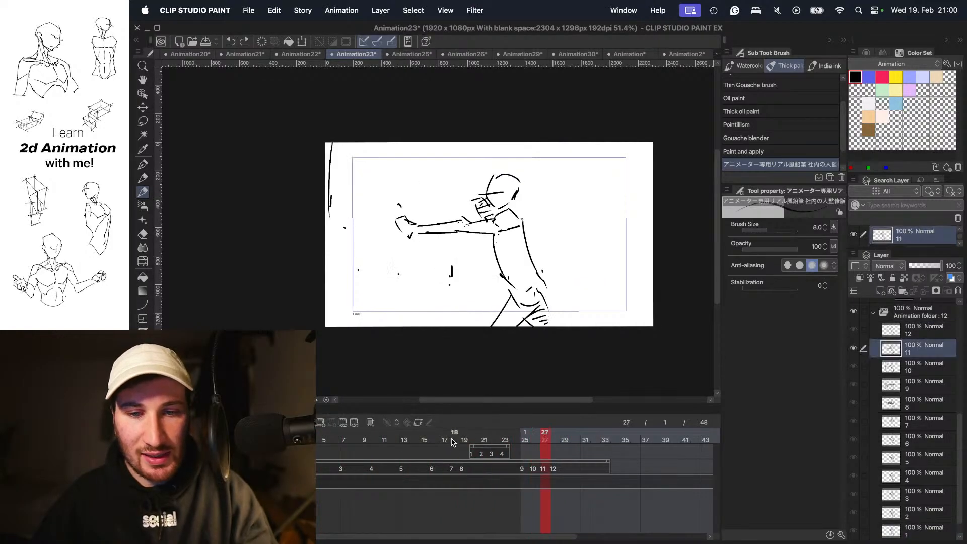
- Compare the extended punch drawing on frame 19 with the black-and-white impact frames 20 to 23
{"action": "mouse_move", "coordinate": [454, 438]}
{"action": "left_mouse_down"}
{"action": "mouse_move", "coordinate": [335, 435]}
{"action": "mouse_move", "coordinate": [502, 421]}
{"action": "mouse_move", "coordinate": [290, 433]}
{"action": "mouse_move", "coordinate": [432, 433]}
{"action": "mouse_move", "coordinate": [416, 433]}
{"action": "mouse_move", "coordinate": [463, 410]}
{"action": "mouse_move", "coordinate": [394, 412]}
{"action": "mouse_move", "coordinate": [463, 413]}
{"action": "mouse_move", "coordinate": [384, 413]}
{"action": "mouse_move", "coordinate": [541, 417]}
{"action": "mouse_move", "coordinate": [417, 422]}
{"action": "mouse_move", "coordinate": [540, 417]}
{"action": "mouse_move", "coordinate": [454, 422]}
{"action": "mouse_move", "coordinate": [532, 422]}
{"action": "mouse_move", "coordinate": [463, 429]}
{"action": "left_mouse_up"}
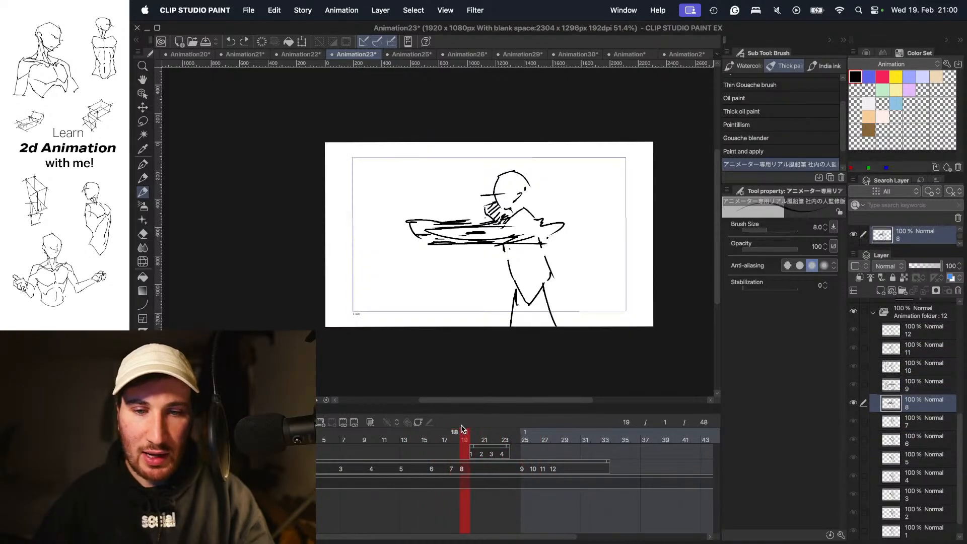
{"action": "left_click", "coordinate": [477, 438]}
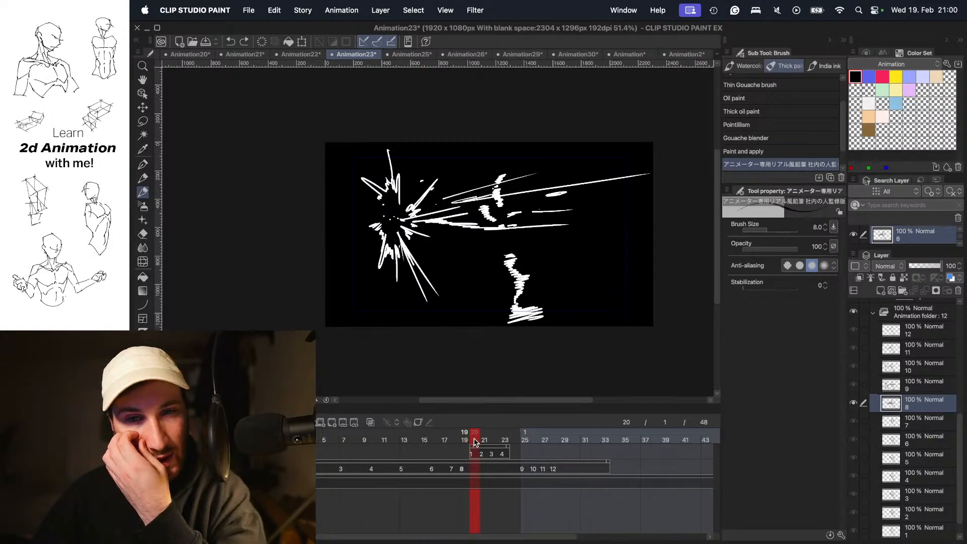
{"action": "left_click", "coordinate": [463, 439]}
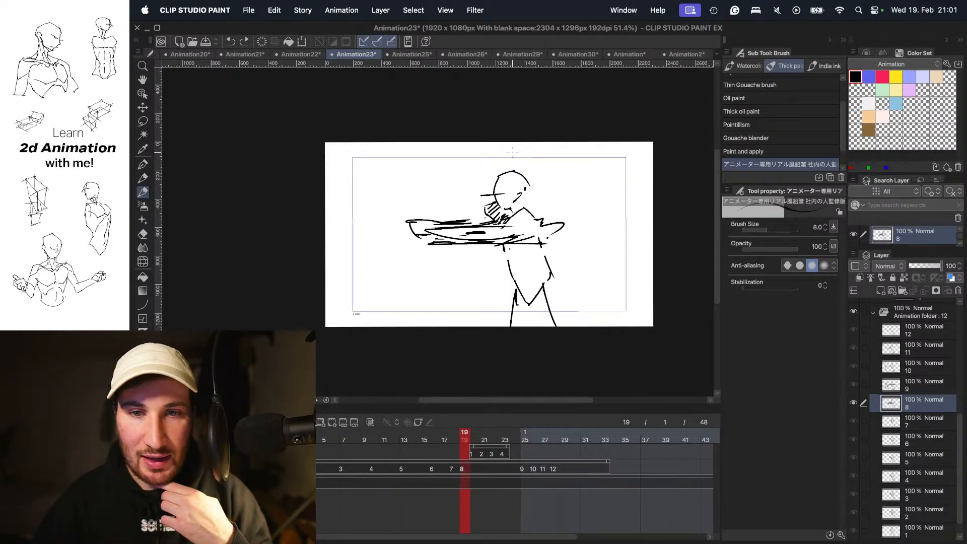
{"action": "left_click", "coordinate": [474, 436]}
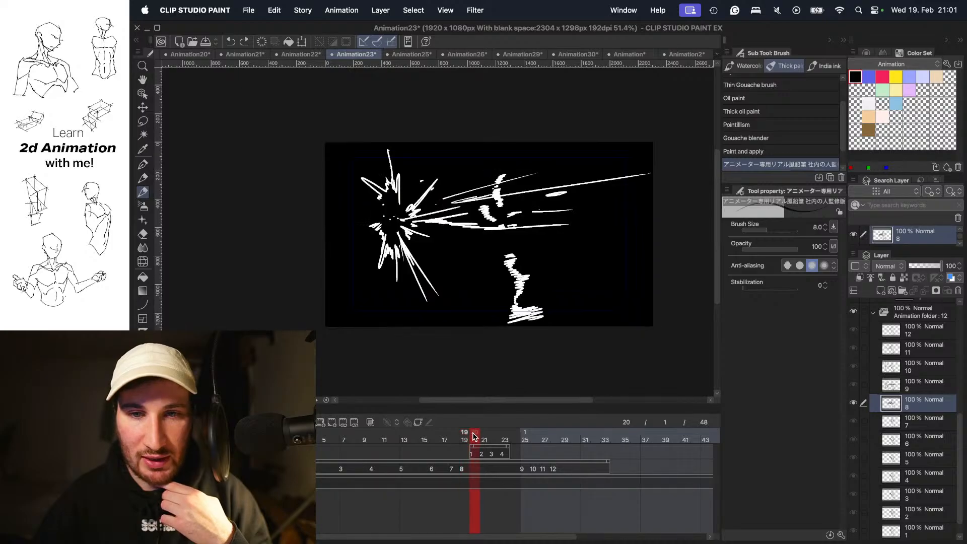
{"action": "left_click", "coordinate": [464, 439]}
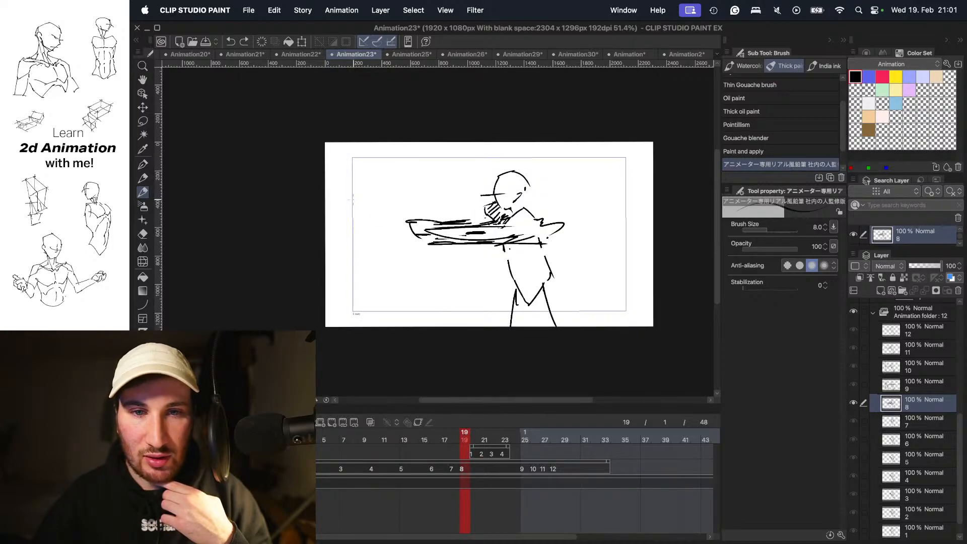
{"action": "left_click", "coordinate": [473, 437]}
{"action": "left_click", "coordinate": [485, 436]}
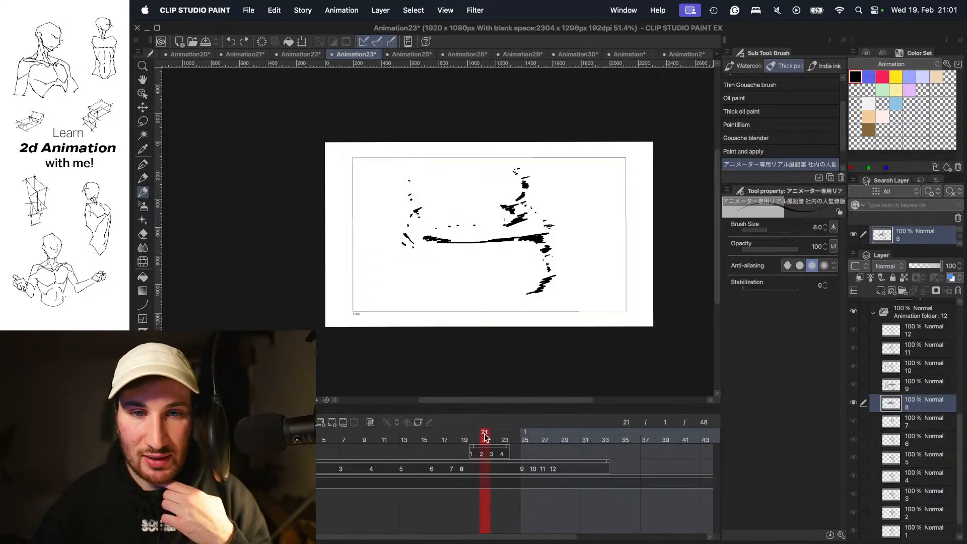
{"action": "left_click", "coordinate": [495, 436]}
{"action": "left_click", "coordinate": [506, 436]}
{"action": "mouse_move", "coordinate": [509, 435]}
{"action": "left_mouse_down"}
{"action": "mouse_move", "coordinate": [475, 435]}
{"action": "mouse_move", "coordinate": [494, 431]}
{"action": "left_mouse_up"}
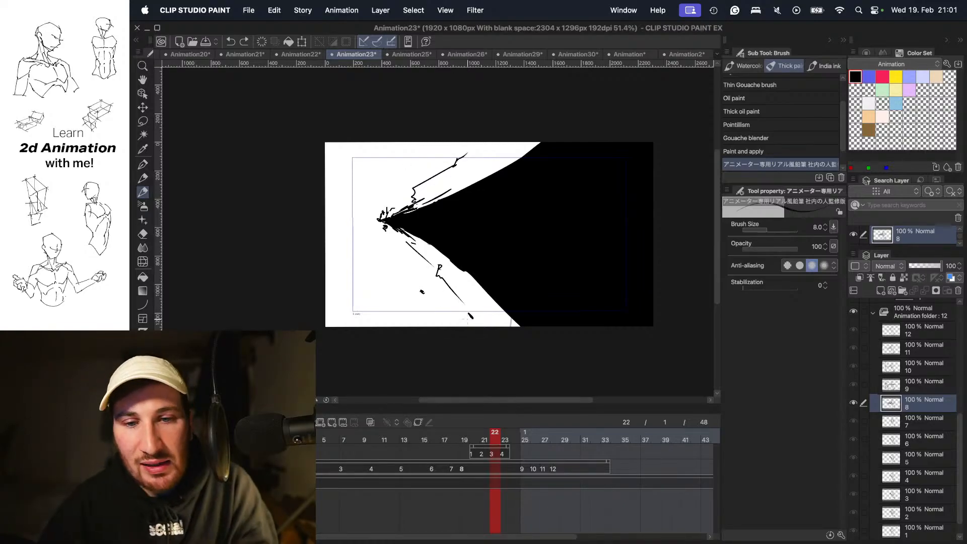
- Move cel 9 to frame 24, directly after the impact frames, and play the punch animation
{"action": "mouse_move", "coordinate": [493, 447]}
{"action": "left_mouse_down"}
{"action": "mouse_move", "coordinate": [484, 443]}
{"action": "mouse_move", "coordinate": [505, 444]}
{"action": "mouse_move", "coordinate": [488, 433]}
{"action": "mouse_move", "coordinate": [527, 423]}
{"action": "mouse_move", "coordinate": [501, 428]}
{"action": "mouse_move", "coordinate": [522, 433]}
{"action": "mouse_move", "coordinate": [592, 414]}
{"action": "left_mouse_up"}
{"action": "left_click", "coordinate": [521, 470]}
{"action": "key", "text": "space"}
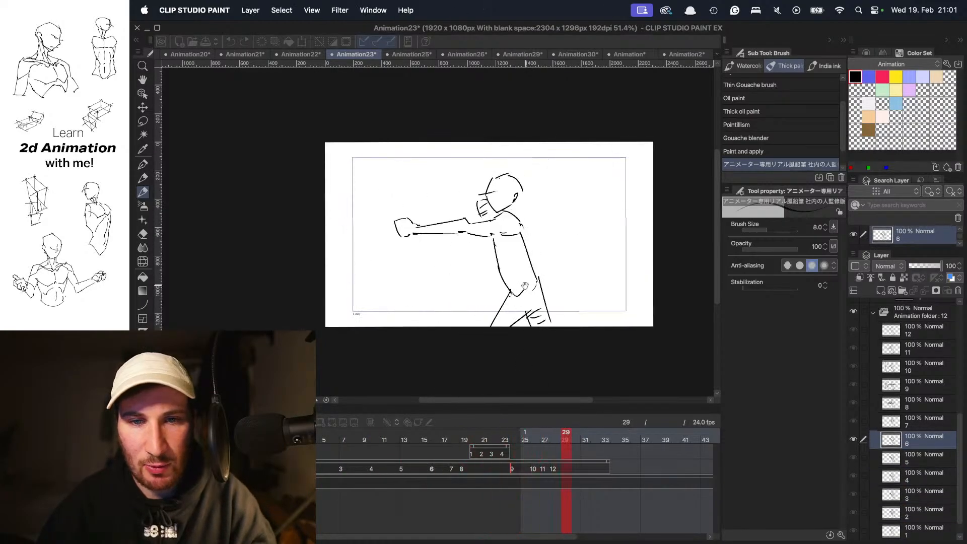
{"action": "key", "text": "space"}
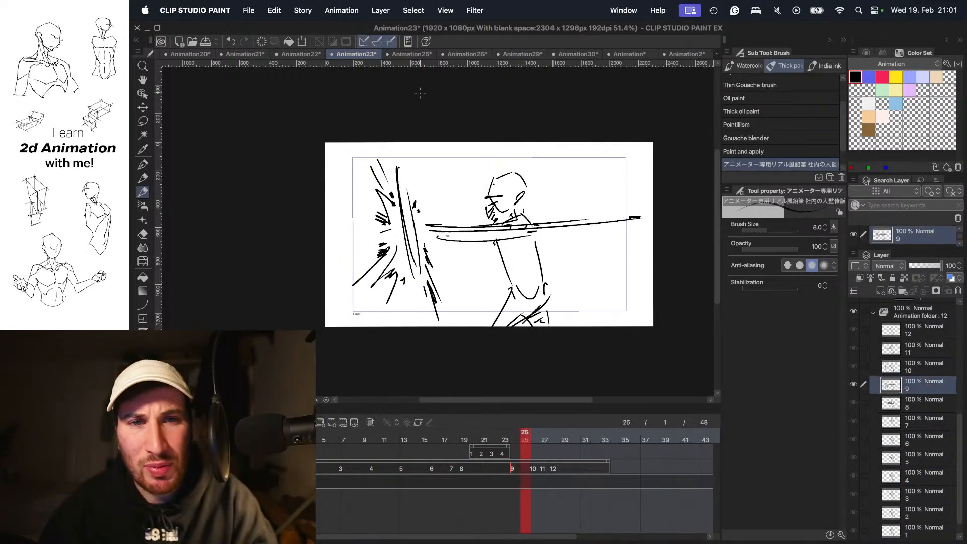
- Switch to the Animation22 document, play its punch animation and examine the impact frames around frames 26 and 27
{"action": "left_click", "coordinate": [296, 52]}
{"action": "key", "text": "space"}
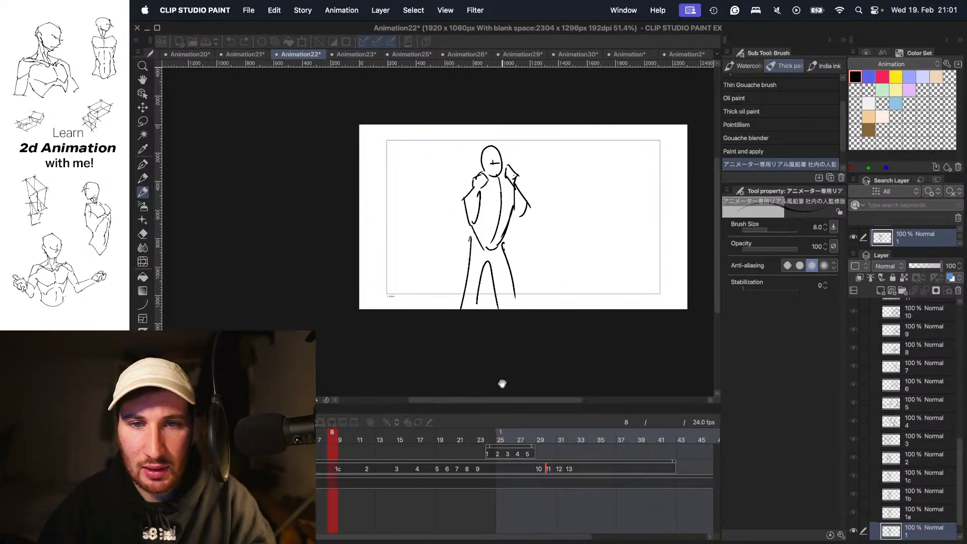
{"action": "key", "text": "space"}
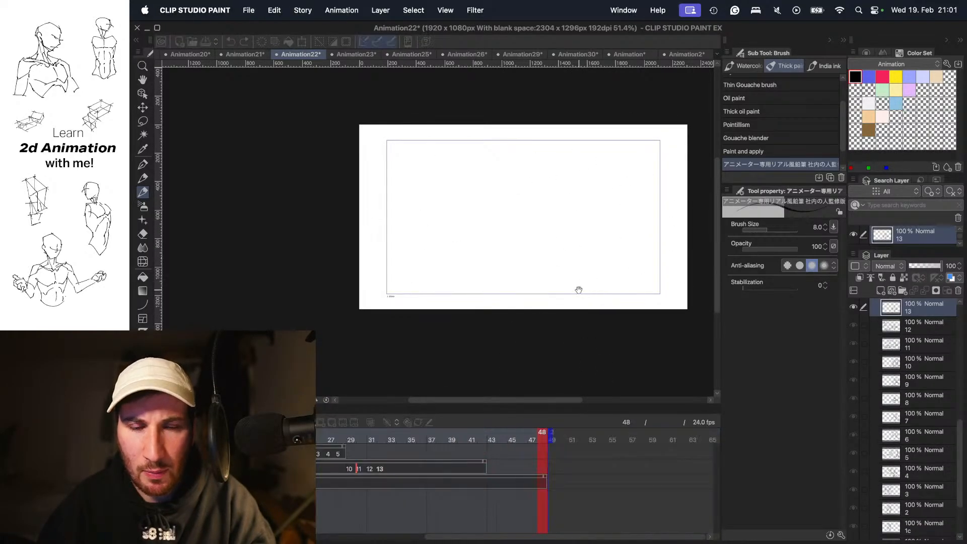
{"action": "key", "text": "space"}
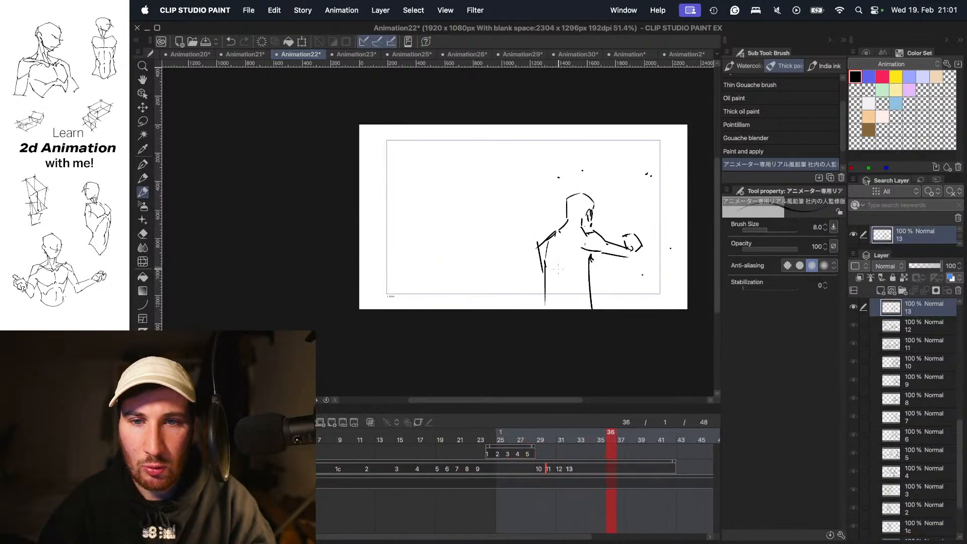
{"action": "key", "text": "space"}
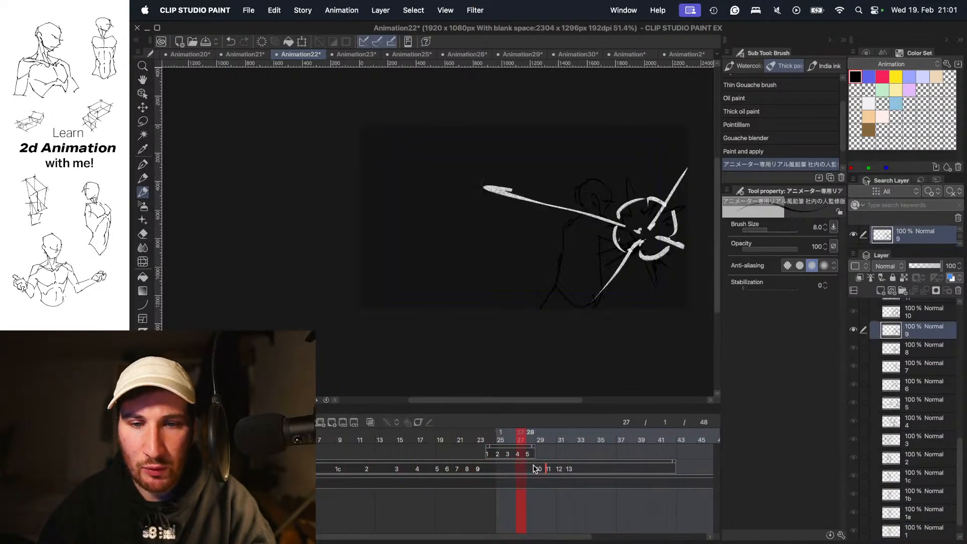
{"action": "mouse_move", "coordinate": [519, 436]}
{"action": "left_mouse_down"}
{"action": "mouse_move", "coordinate": [474, 434]}
{"action": "mouse_move", "coordinate": [535, 430]}
{"action": "mouse_move", "coordinate": [501, 434]}
{"action": "mouse_move", "coordinate": [520, 428]}
{"action": "mouse_move", "coordinate": [500, 429]}
{"action": "mouse_move", "coordinate": [519, 428]}
{"action": "mouse_move", "coordinate": [511, 424]}
{"action": "left_mouse_up"}
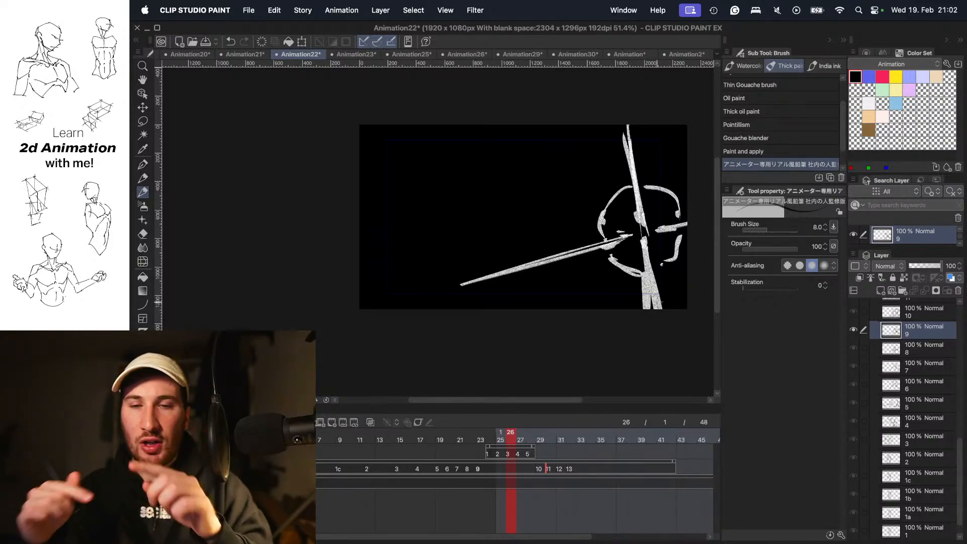
- Scrub from the impact frames to frame 29 of Animation22 and play the remainder of the punch
{"action": "mouse_move", "coordinate": [515, 438]}
{"action": "left_mouse_down"}
{"action": "mouse_move", "coordinate": [502, 436]}
{"action": "mouse_move", "coordinate": [549, 437]}
{"action": "mouse_move", "coordinate": [493, 434]}
{"action": "mouse_move", "coordinate": [549, 422]}
{"action": "mouse_move", "coordinate": [497, 428]}
{"action": "mouse_move", "coordinate": [532, 454]}
{"action": "left_mouse_up"}
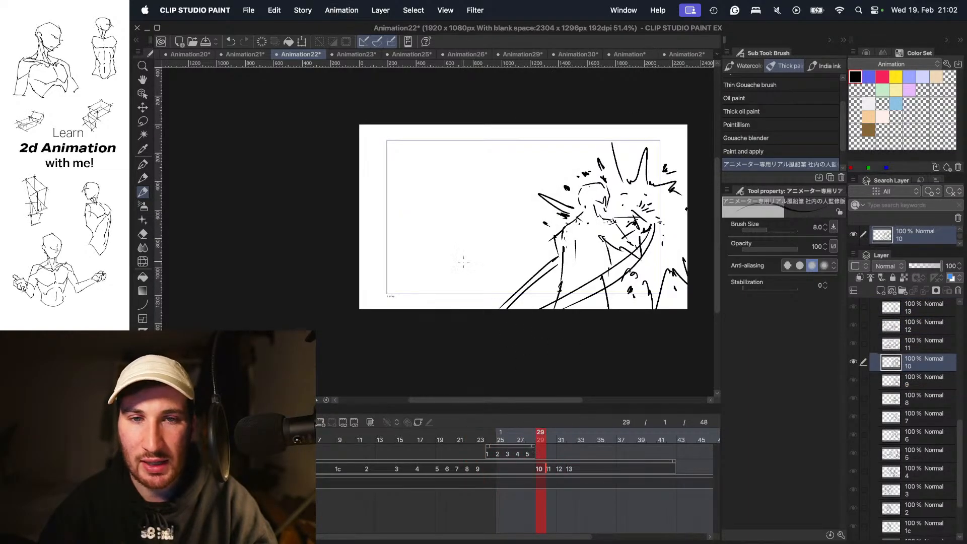
{"action": "key", "text": "Right"}
{"action": "key", "text": "Right"}
{"action": "key", "text": "space"}
{"action": "key", "text": "space"}
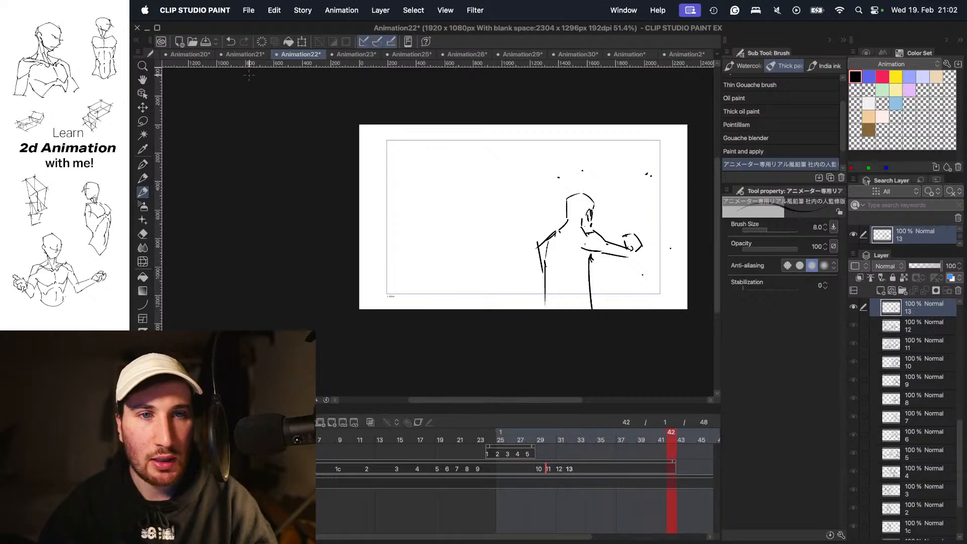
- Switch to the Animation21 document and play its foreshortened fist animation
{"action": "left_click", "coordinate": [252, 56]}
{"action": "key", "text": "space"}
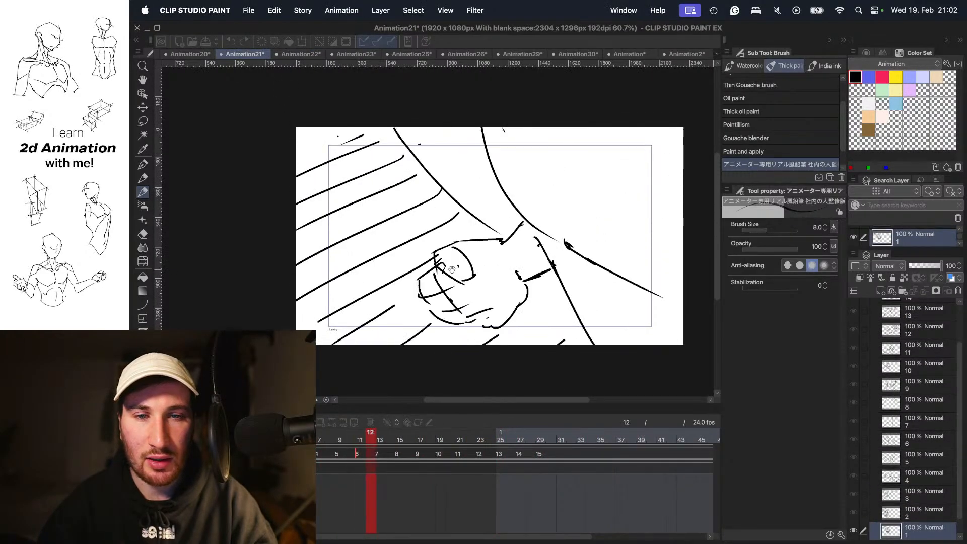
{"action": "key", "text": "space"}
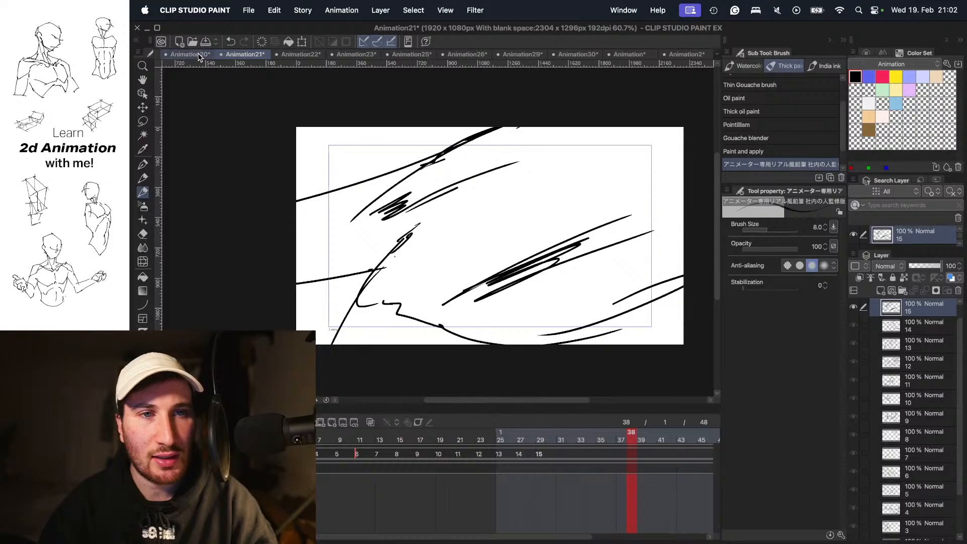
- Switch to the Animation20 document and play its punch animation, jumping back to frame 11 to check the impact
{"action": "left_click", "coordinate": [199, 55]}
{"action": "key", "text": "space"}
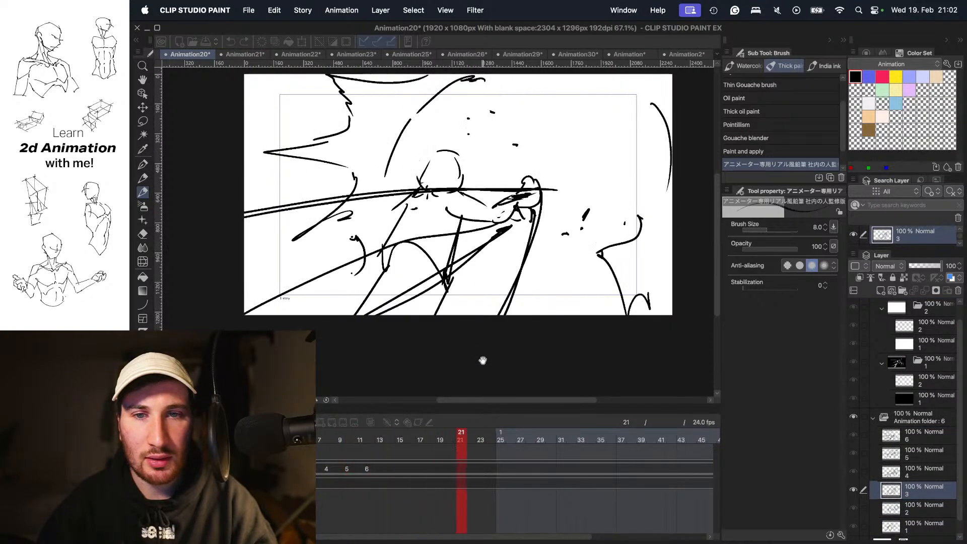
{"action": "left_click", "coordinate": [359, 440]}
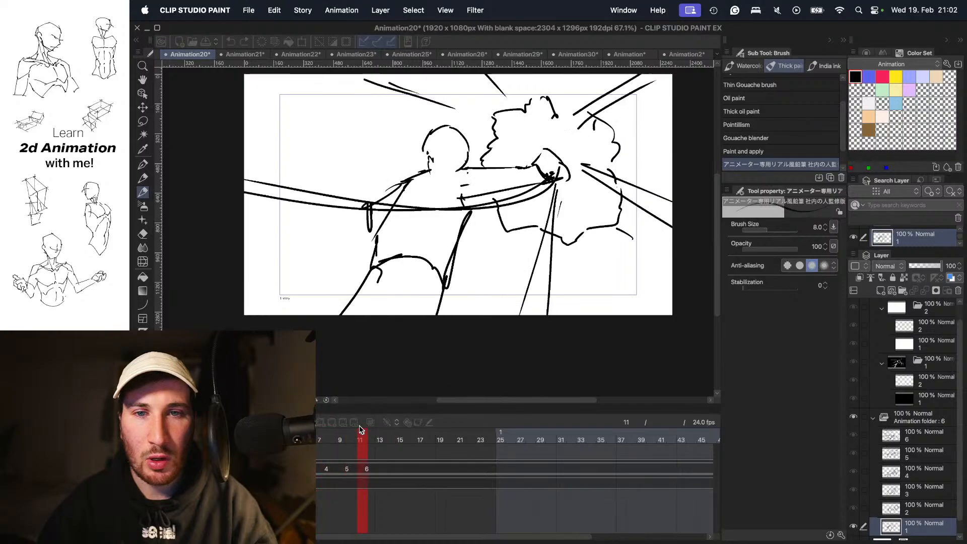
{"action": "key", "text": "space"}
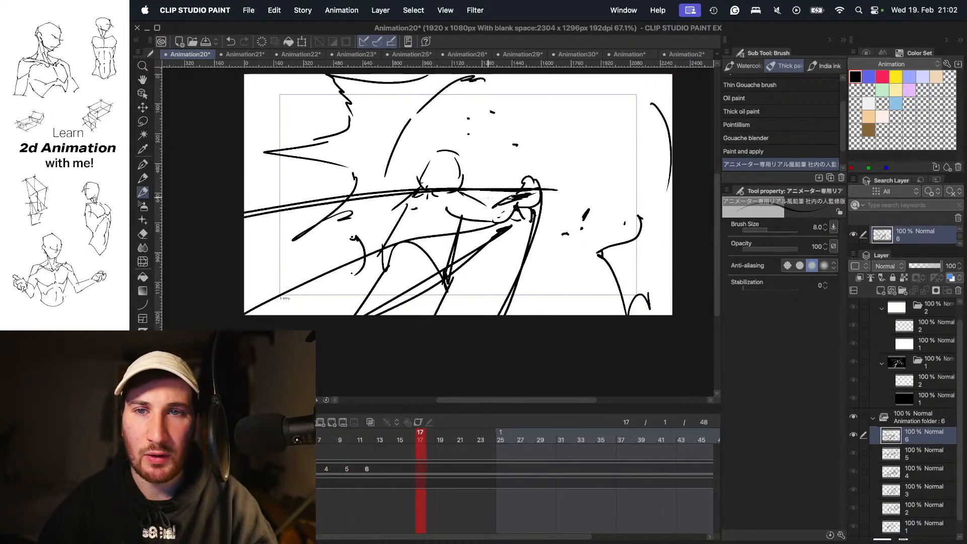
- Create a new animation document Animation3 from the 1920 x 1080 (192dpi) preset with blank space, 24 fps and 48 frames, and hide the palettes
{"action": "left_click", "coordinate": [716, 54]}
{"action": "left_click", "coordinate": [715, 56]}
{"action": "key", "text": "super+n"}
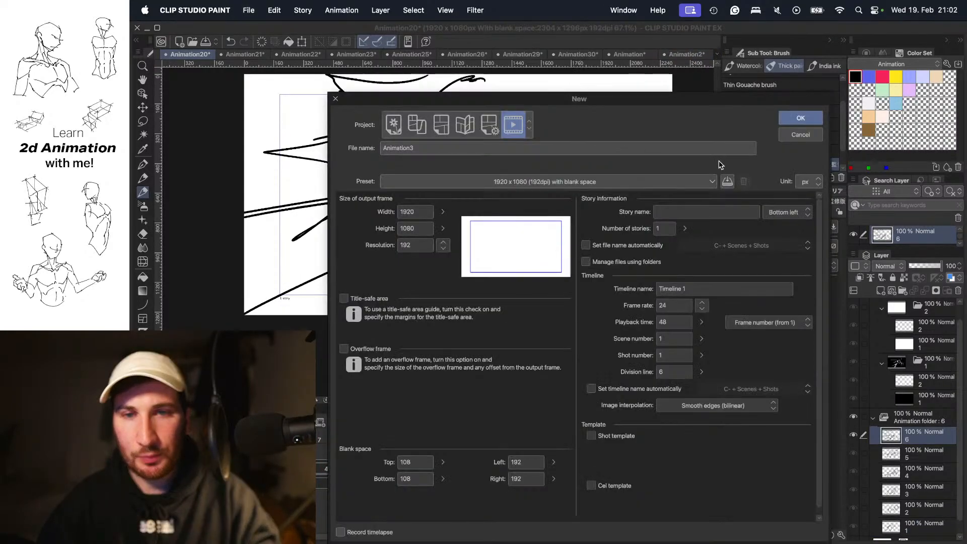
{"action": "key", "text": "Return"}
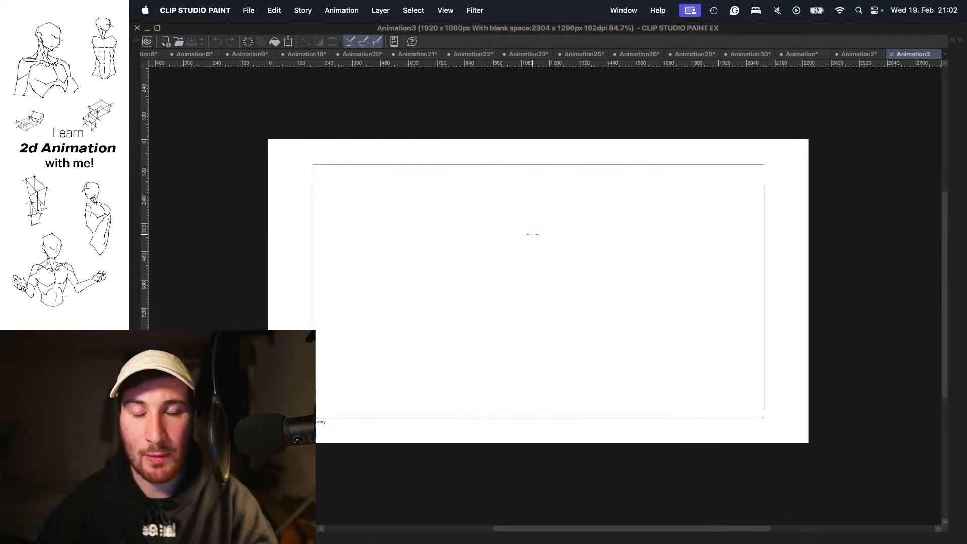
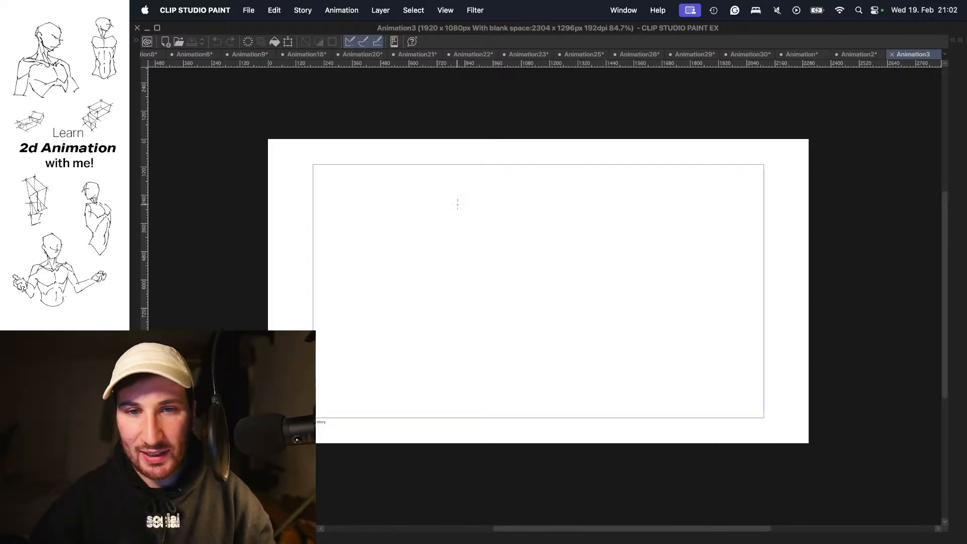
{"action": "key", "text": "Tab"}
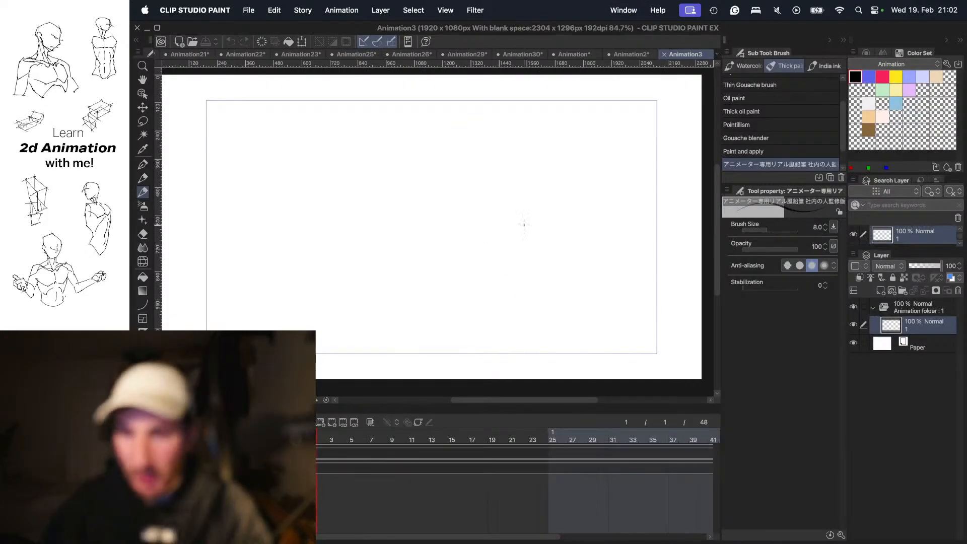
{"action": "key", "text": "Tab"}
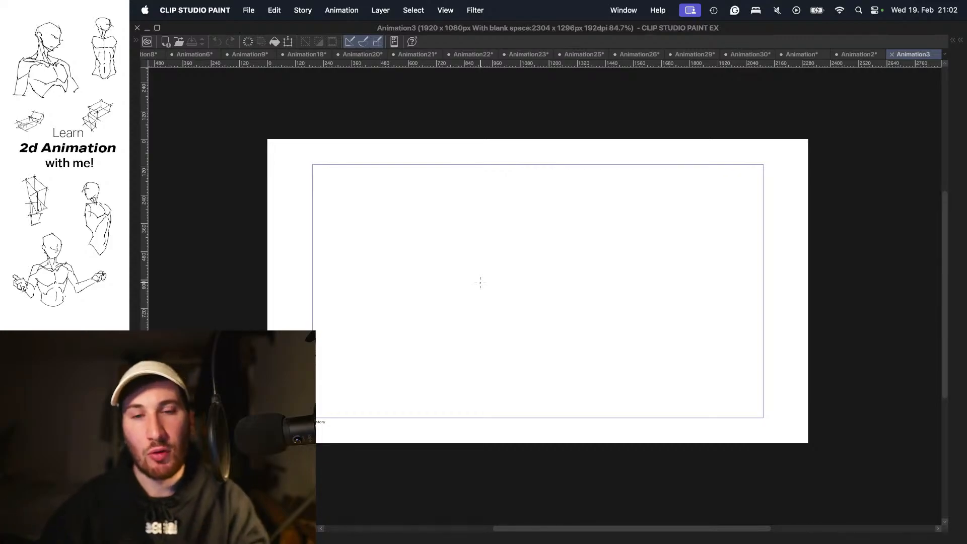
- Draw a round ball near the top centre of the first cel, redoing the circle until it is even, and add a new cel
{"action": "left_click_drag", "start_coordinate": [523, 227], "coordinate": [517, 220]}
{"action": "left_click", "coordinate": [507, 252], "text": "super"}
{"action": "left_click_drag", "start_coordinate": [504, 253], "coordinate": [573, 233]}
{"action": "left_click_drag", "start_coordinate": [573, 233], "coordinate": [564, 223]}
{"action": "left_click_drag", "start_coordinate": [536, 162], "coordinate": [544, 170]}
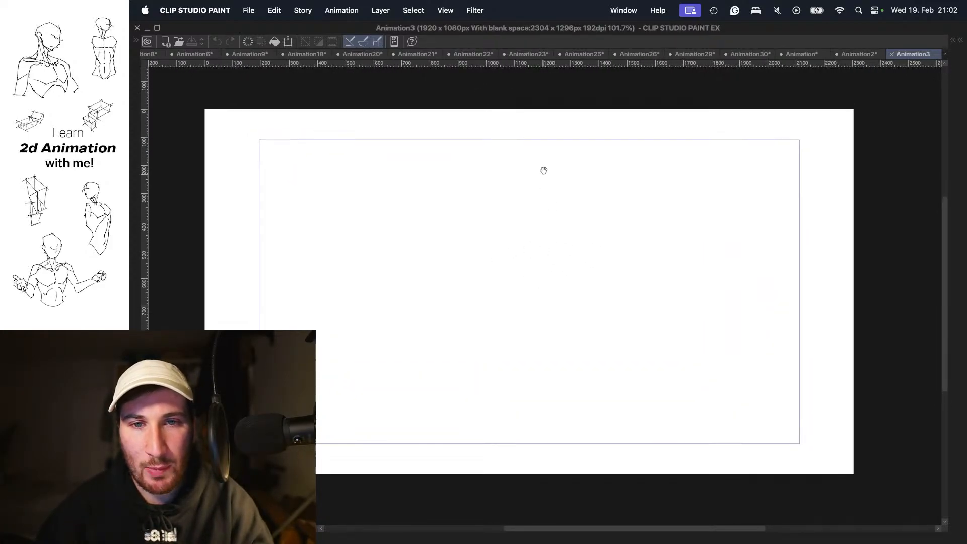
{"action": "key", "text": "super+z"}
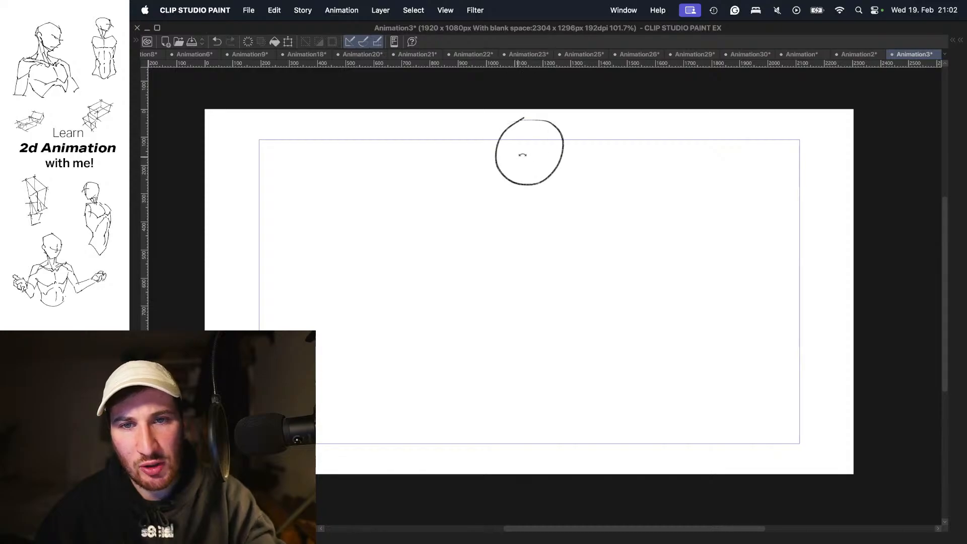
{"action": "key", "text": "super+z"}
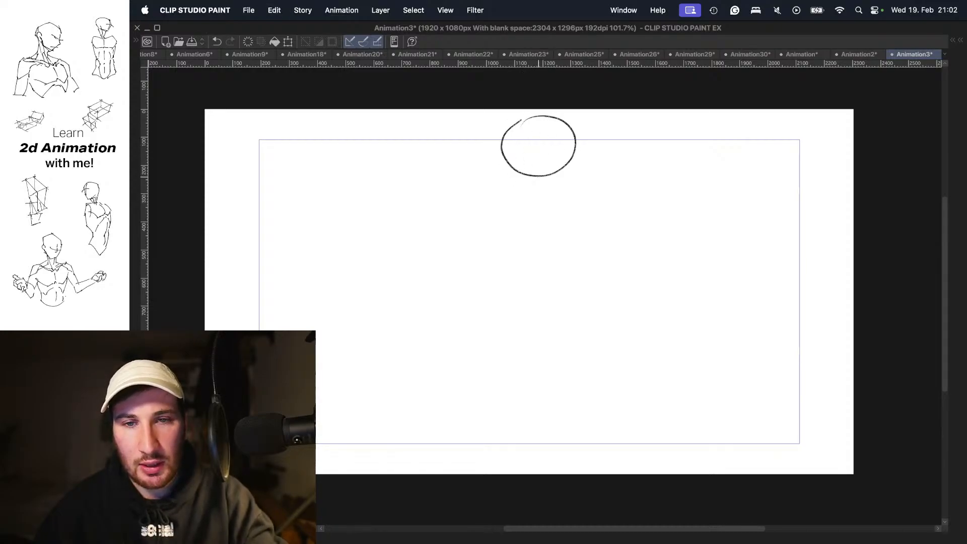
{"action": "key", "text": "super+z"}
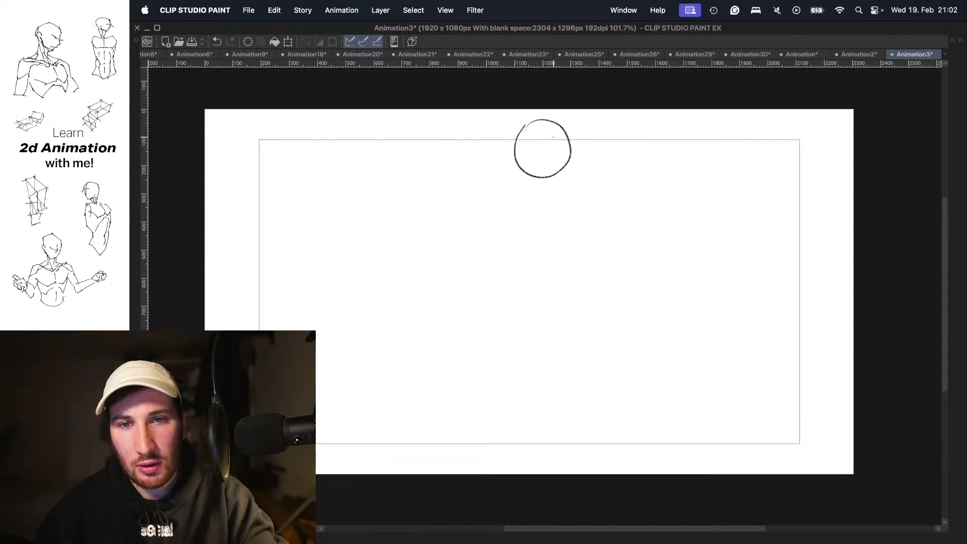
{"action": "key", "text": "n"}
- Draw the ball on cels 2 and 3, each circle slightly higher than the one before, using onion skin as reference
{"action": "key", "text": "super+z"}
{"action": "left_click_drag", "start_coordinate": [535, 156], "coordinate": [530, 222]}
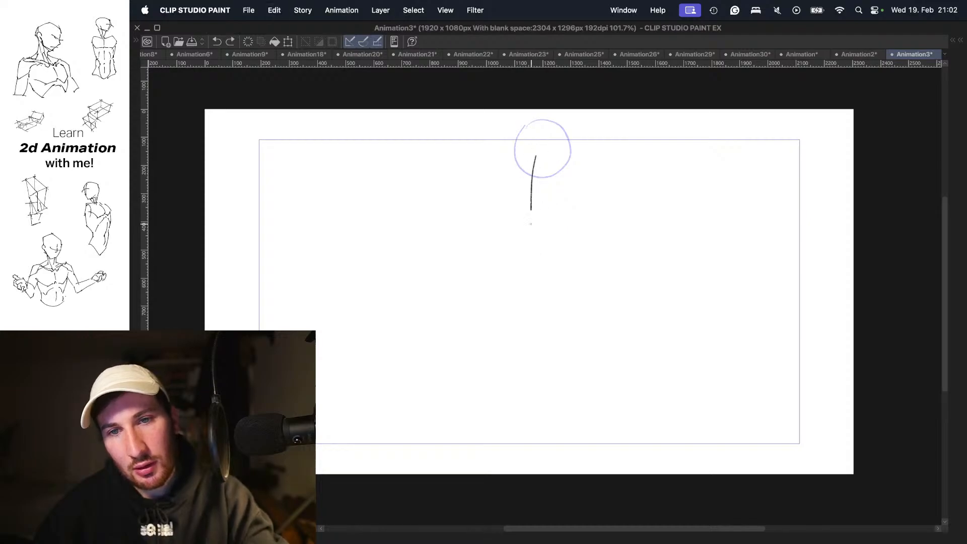
{"action": "key", "text": "super+z"}
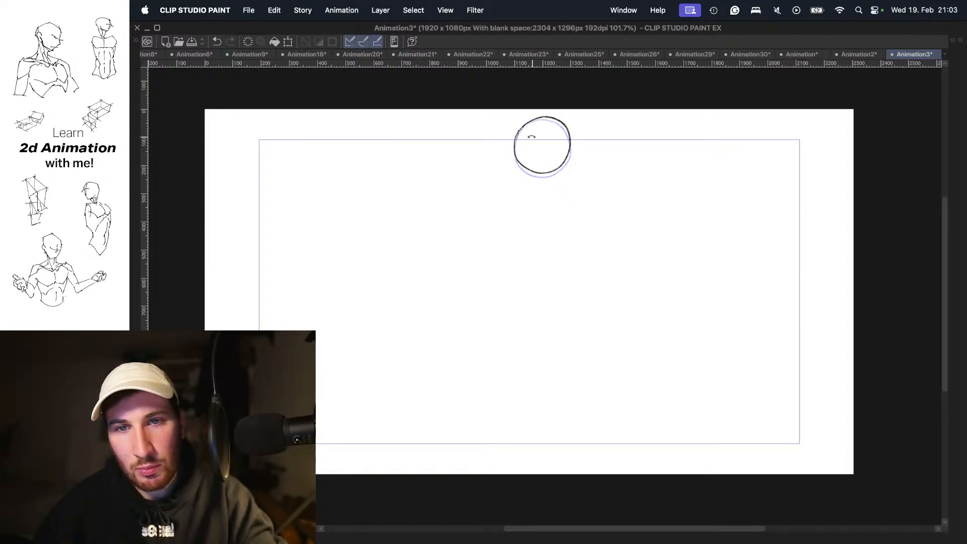
{"action": "key", "text": "space"}
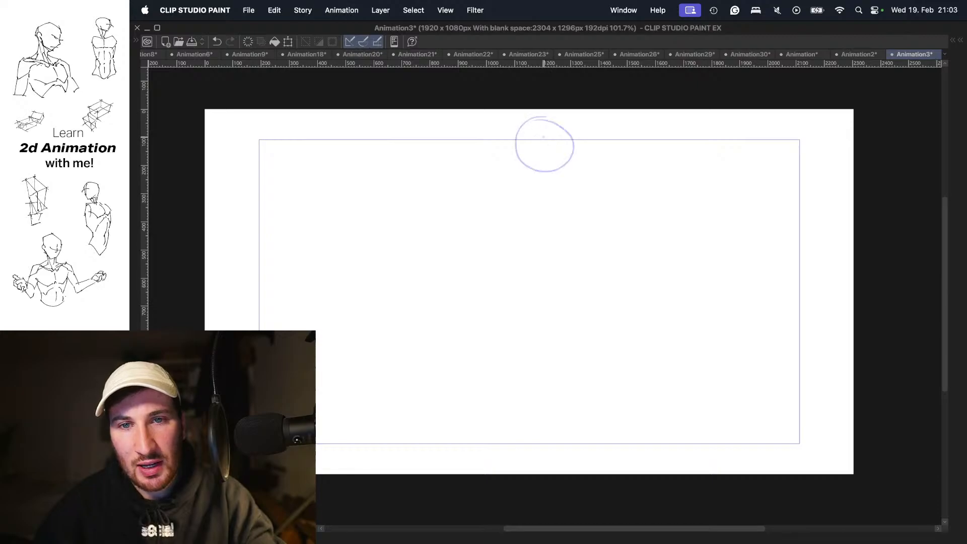
{"action": "key", "text": "super+z"}
{"action": "left_click_drag", "start_coordinate": [533, 112], "coordinate": [553, 162]}
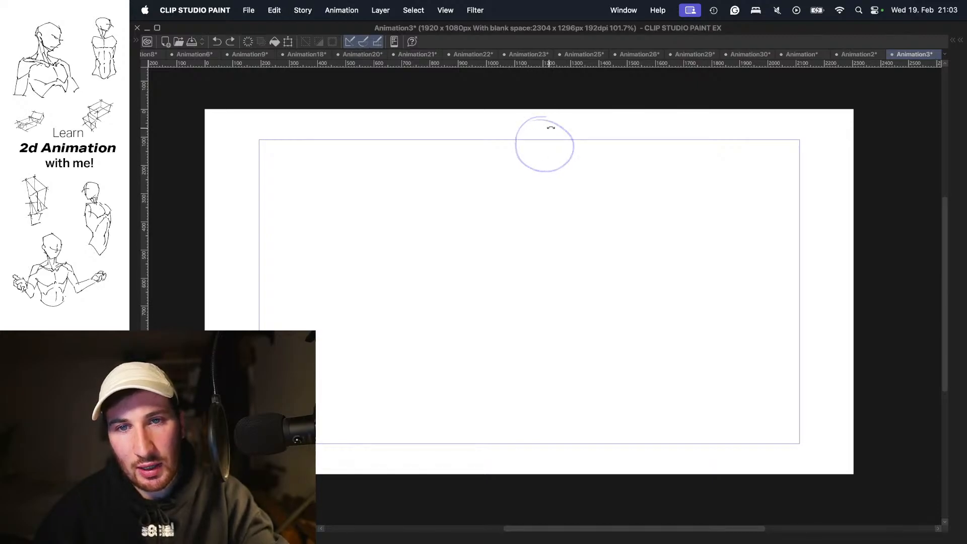
{"action": "key", "text": "space"}
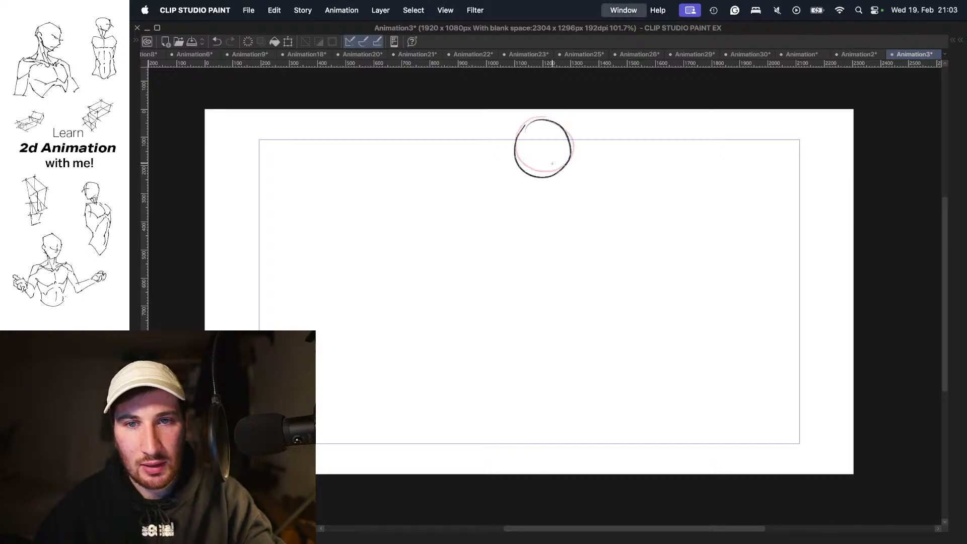
- Stretch the cel timing to two frames each, with cels 2, 3 and 4 on frames 3, 5 and 7, and preview the motion
{"action": "key", "text": "Tab"}
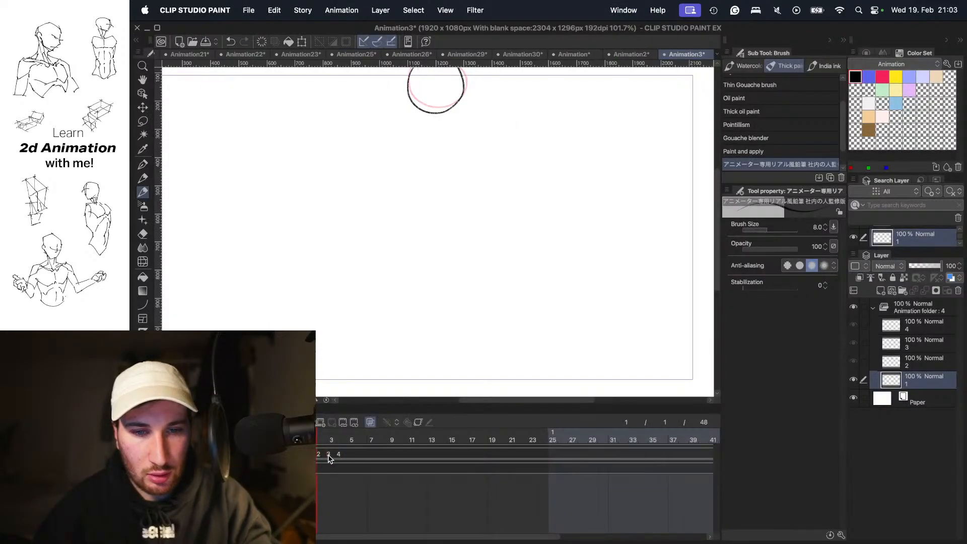
{"action": "left_click_drag", "start_coordinate": [349, 456], "coordinate": [316, 468]}
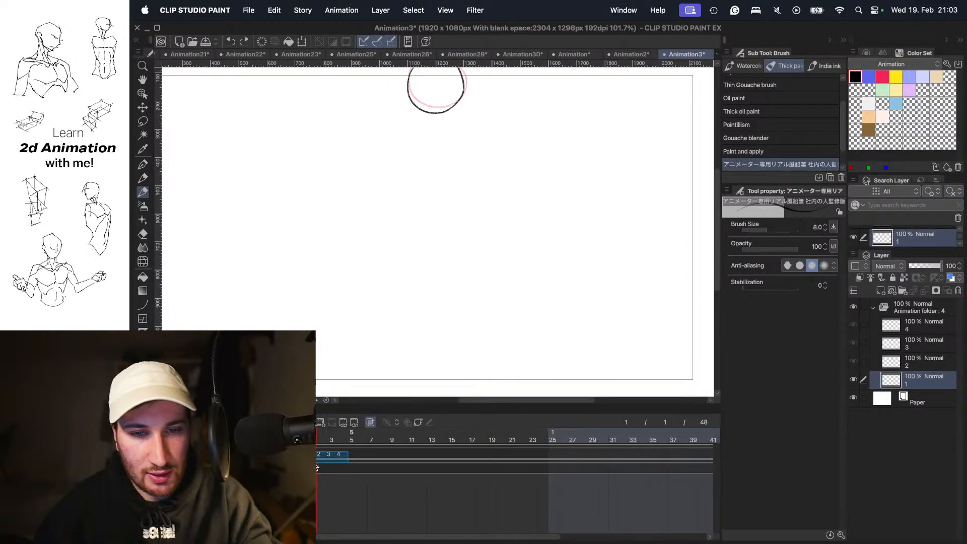
{"action": "left_click", "coordinate": [360, 455]}
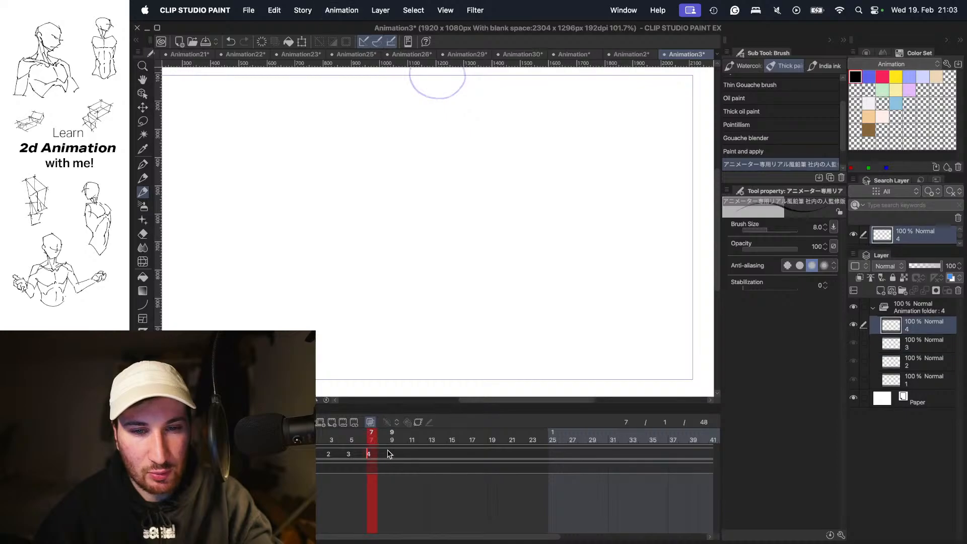
{"action": "key", "text": "Tab"}
{"action": "key", "text": "Tab"}
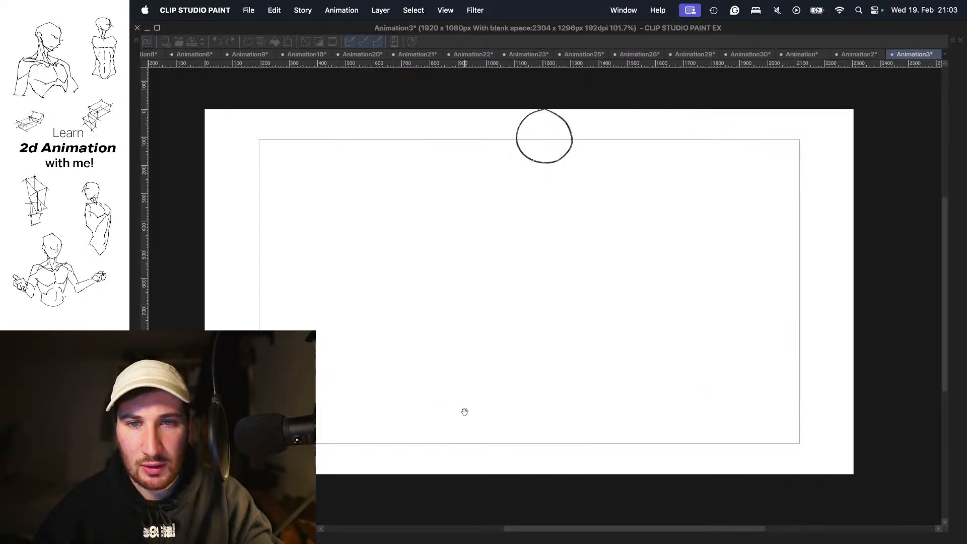
{"action": "mouse_move", "coordinate": [352, 446]}
{"action": "left_mouse_down"}
{"action": "mouse_move", "coordinate": [316, 458]}
{"action": "mouse_move", "coordinate": [373, 455]}
{"action": "left_mouse_up"}
{"action": "key", "text": "Tab"}
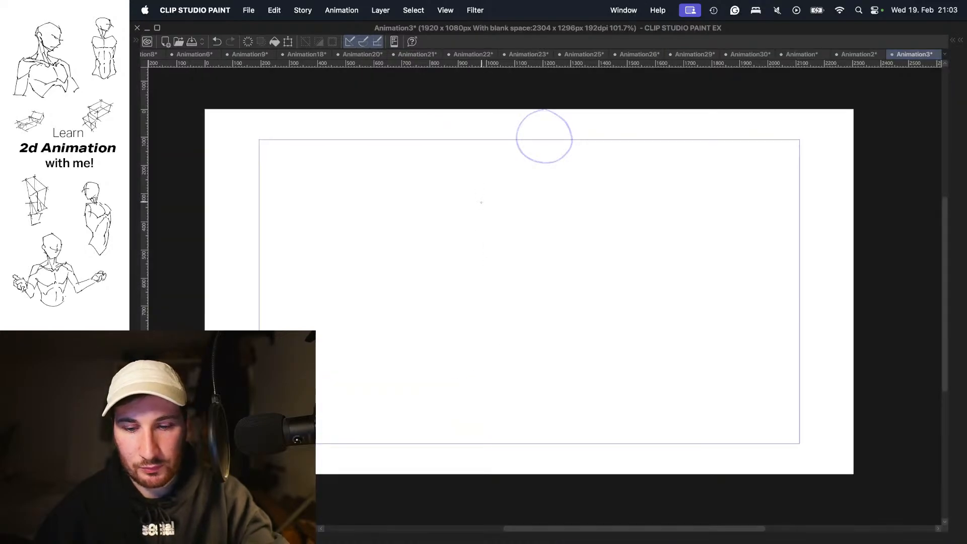
{"action": "key", "text": "Tab"}
{"action": "key", "text": "Tab"}
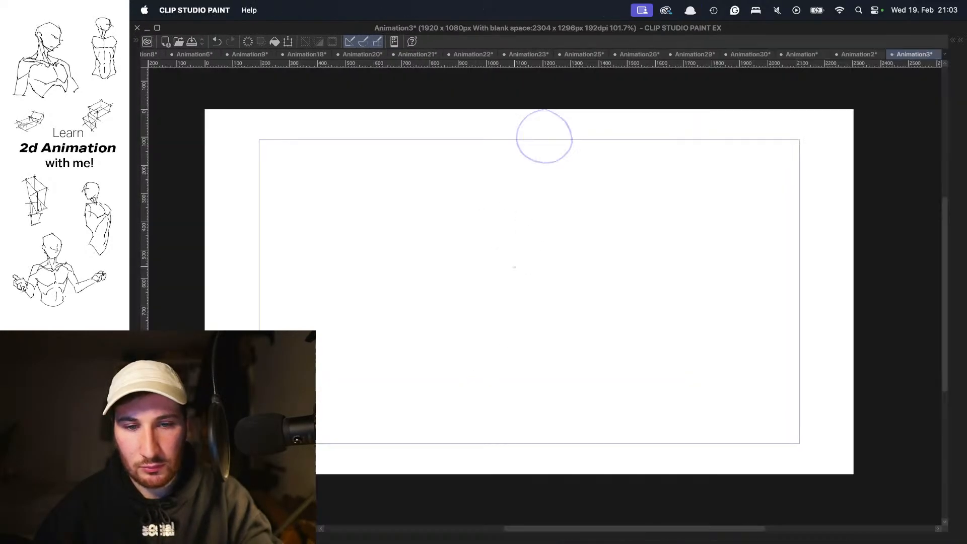
{"action": "key", "text": "Tab"}
{"action": "key", "text": "Tab"}
{"action": "key", "text": "Left"}
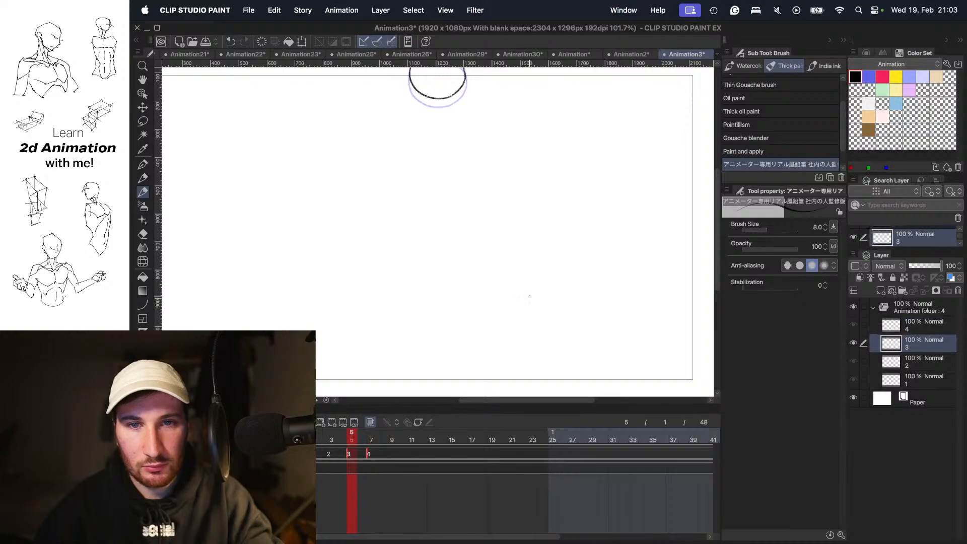
{"action": "key", "text": "Right"}
{"action": "key", "text": "Tab"}
- On cel 4, draw the ball as a long, narrow vertical oval directly below the previous circle, redoing it until the shape fits
{"action": "left_click_drag", "start_coordinate": [554, 192], "coordinate": [551, 181]}
{"action": "left_click_drag", "start_coordinate": [540, 168], "coordinate": [545, 319]}
{"action": "key", "text": "super+z"}
{"action": "key", "text": "super+z"}
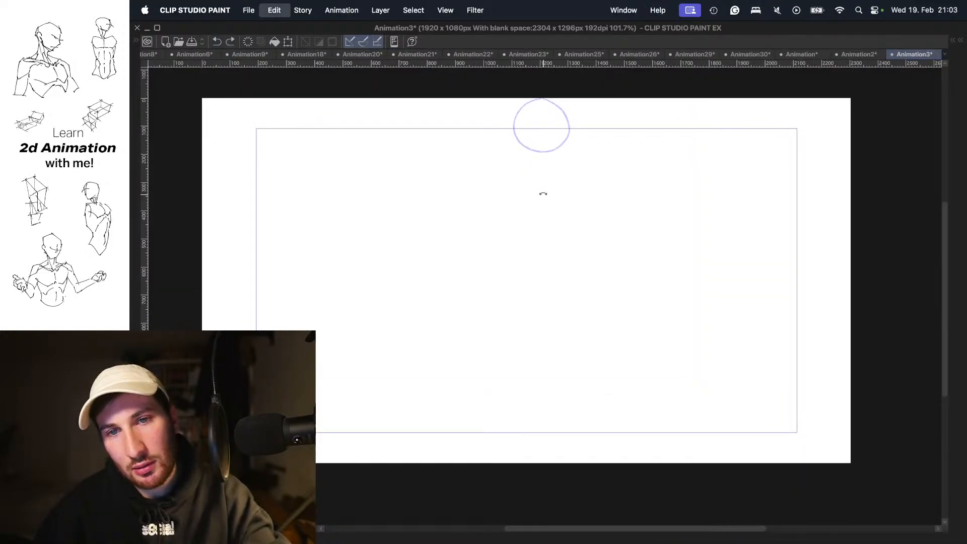
{"action": "key", "text": "super+z"}
{"action": "key", "text": "super+z"}
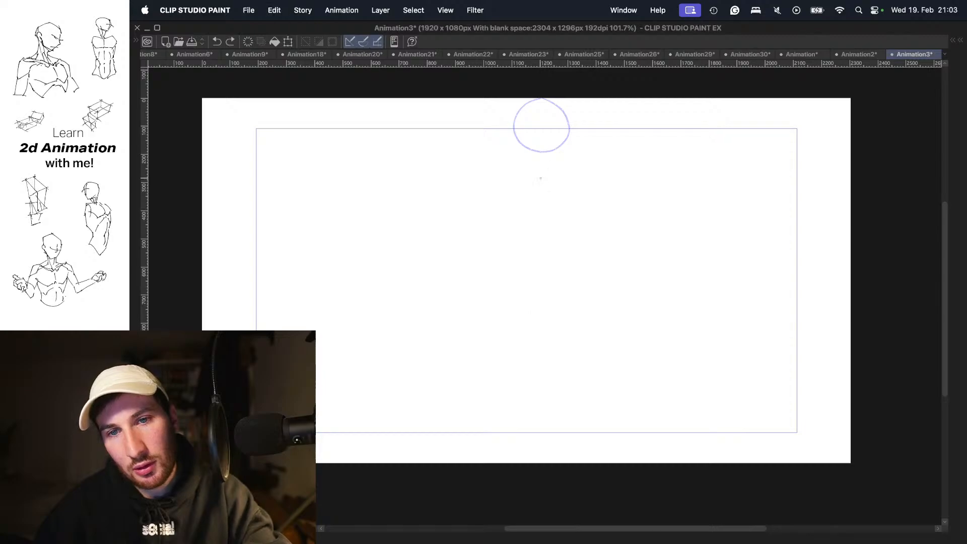
{"action": "key", "text": "super+z"}
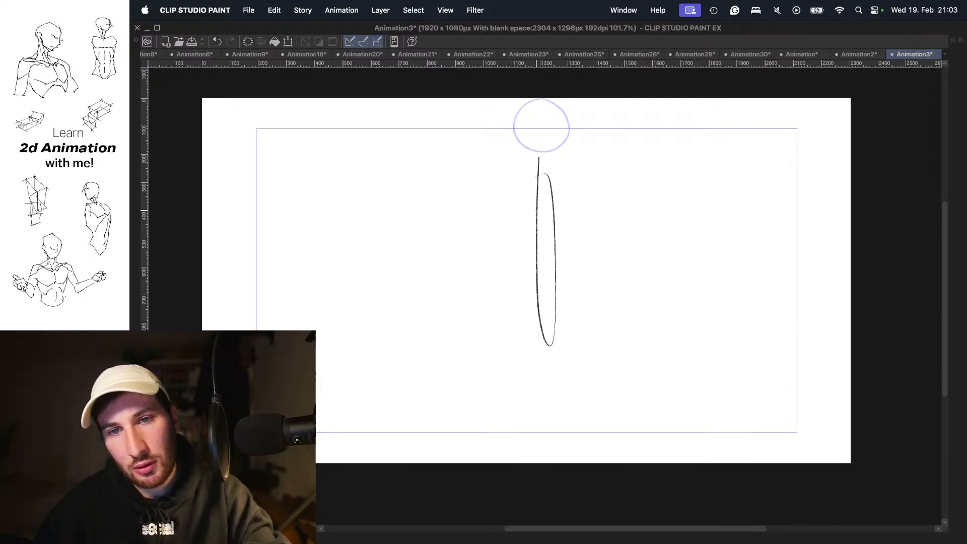
- On cel 5, draw the ball as a very narrow, long vertical oval below the previous one, redoing it and transforming it down to the bottom guide line
{"action": "key", "text": "."}
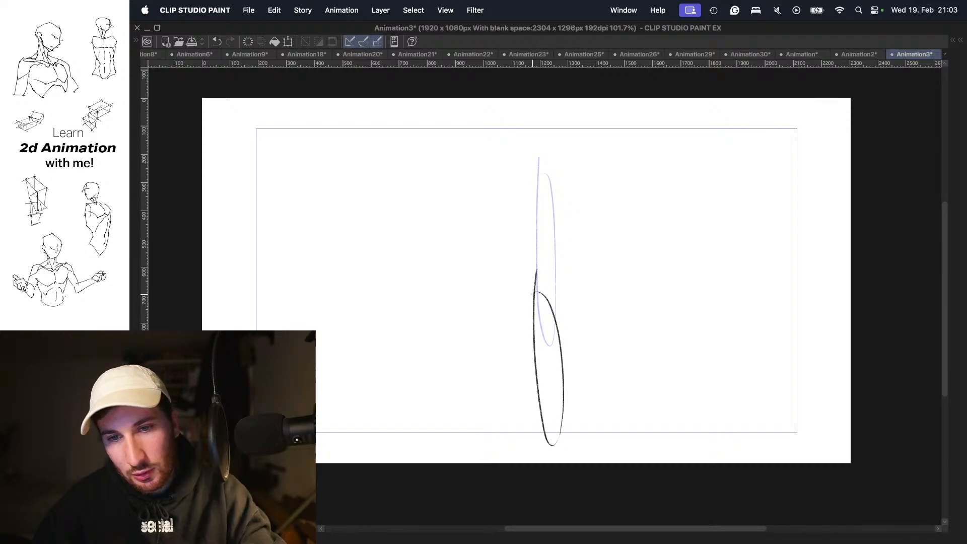
{"action": "key", "text": "super+z"}
{"action": "left_click_drag", "start_coordinate": [542, 276], "coordinate": [539, 413]}
{"action": "key", "text": "super+z"}
{"action": "left_click_drag", "start_coordinate": [547, 260], "coordinate": [539, 400]}
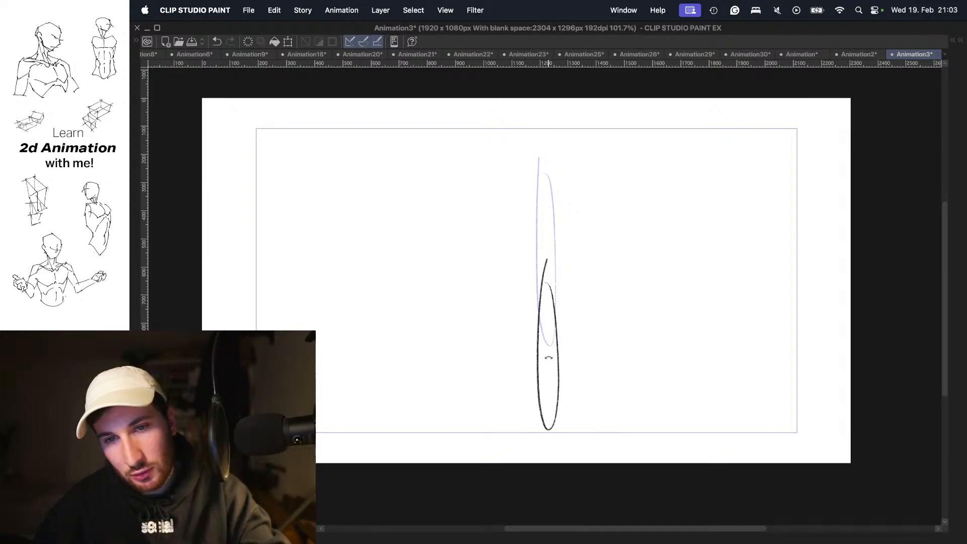
{"action": "key", "text": "super+z"}
{"action": "mouse_move", "coordinate": [548, 226]}
{"action": "left_mouse_down"}
{"action": "mouse_move", "coordinate": [550, 447]}
{"action": "mouse_move", "coordinate": [553, 282]}
{"action": "left_mouse_up"}
{"action": "key", "text": "super+z"}
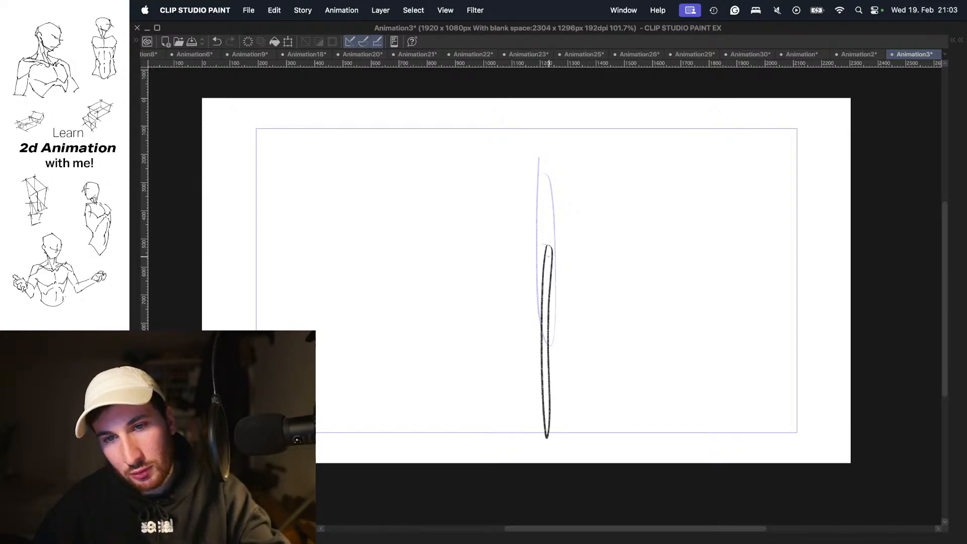
{"action": "key", "text": "super+t"}
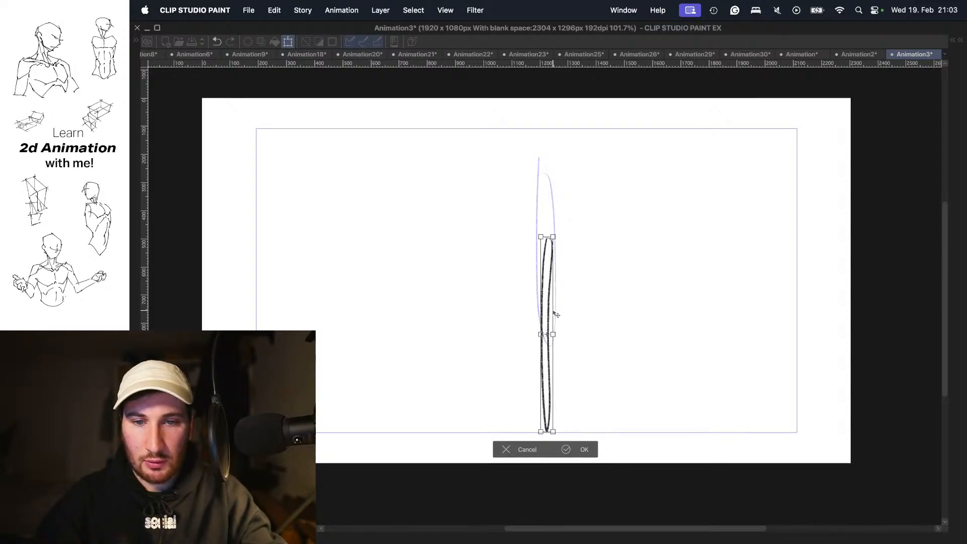
{"action": "key", "text": "Return"}
- Preview the falling motion and add cel 6 on frame 11, checking it against cel 5
{"action": "key", "text": "space"}
{"action": "key", "text": "space"}
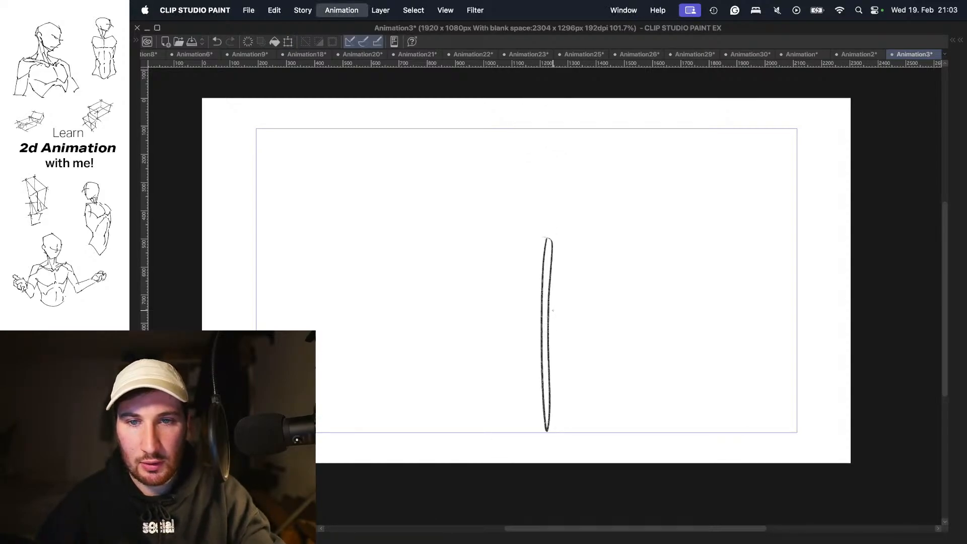
{"action": "key", "text": "space"}
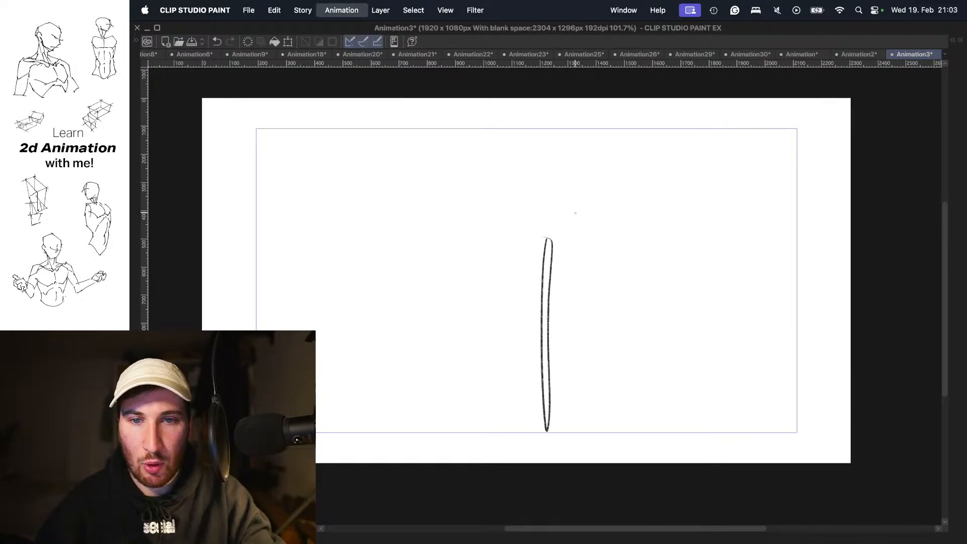
{"action": "key", "text": "Tab"}
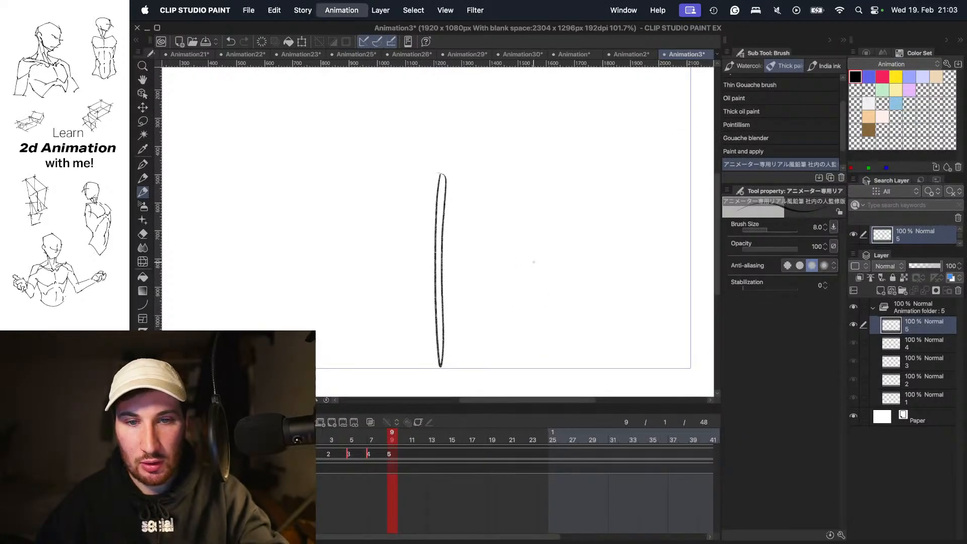
{"action": "key", "text": "n"}
{"action": "key", "text": "Left"}
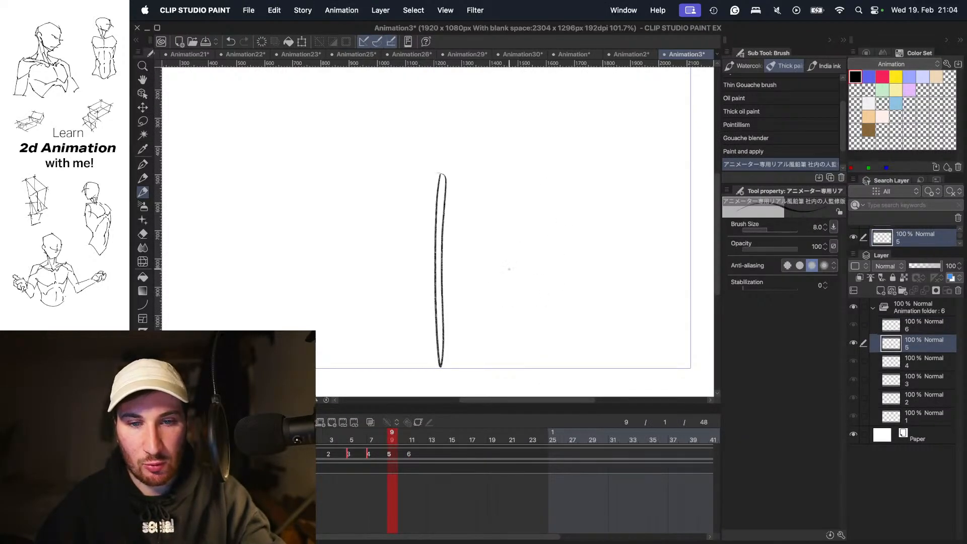
- On cel 6, draw the impact as a wide, low arc above the bottom guide line, redoing it until it spans widely around the oval
{"action": "key", "text": "Tab"}
{"action": "key", "text": "Right"}
{"action": "mouse_move", "coordinate": [458, 428]}
{"action": "left_mouse_down"}
{"action": "mouse_move", "coordinate": [502, 414]}
{"action": "mouse_move", "coordinate": [653, 421]}
{"action": "mouse_move", "coordinate": [673, 433]}
{"action": "left_mouse_up"}
{"action": "key", "text": "super+z"}
{"action": "key", "text": "super+z"}
{"action": "key", "text": "super+z"}
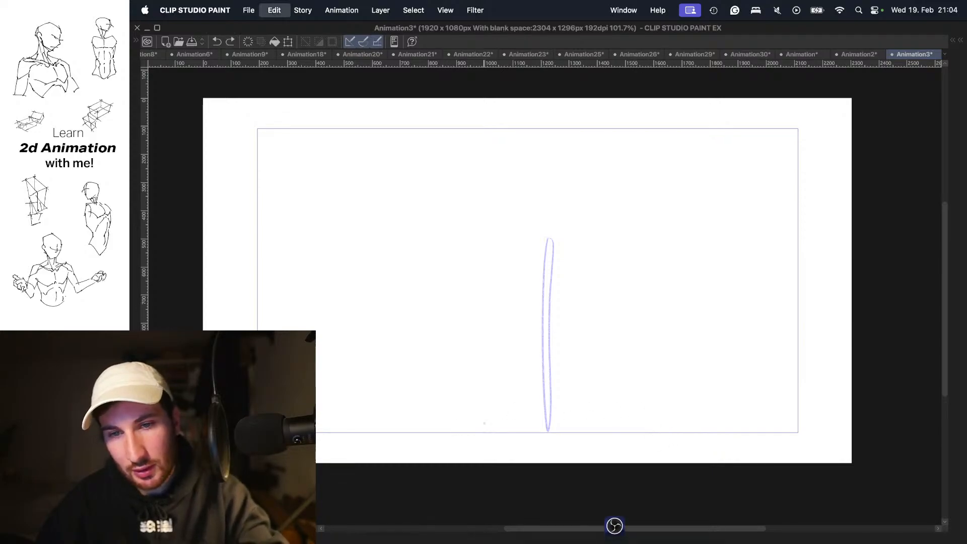
{"action": "mouse_move", "coordinate": [462, 429]}
{"action": "left_mouse_down"}
{"action": "mouse_move", "coordinate": [649, 411]}
{"action": "mouse_move", "coordinate": [665, 424]}
{"action": "left_mouse_up"}
{"action": "key", "text": "super+z"}
{"action": "key", "text": "super+z"}
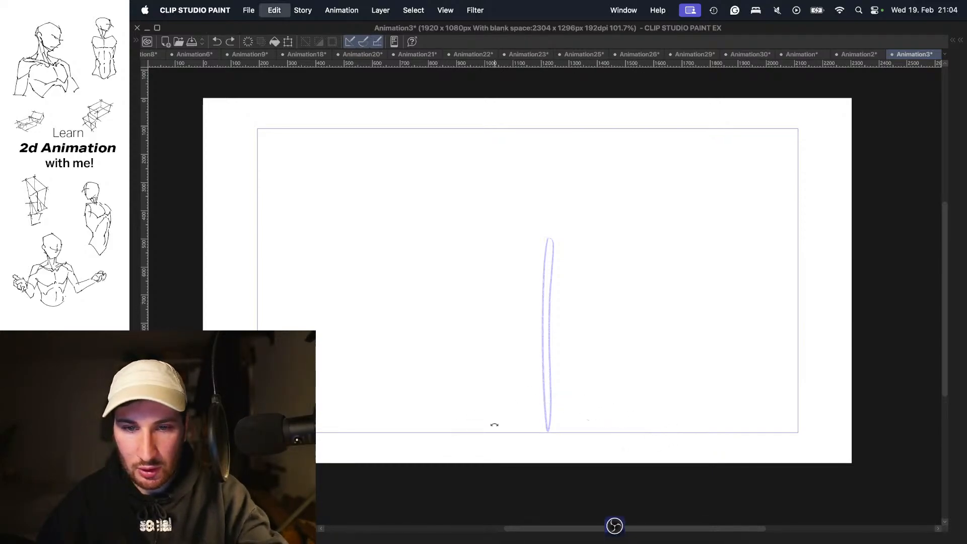
{"action": "left_click_drag", "start_coordinate": [456, 430], "coordinate": [636, 432]}
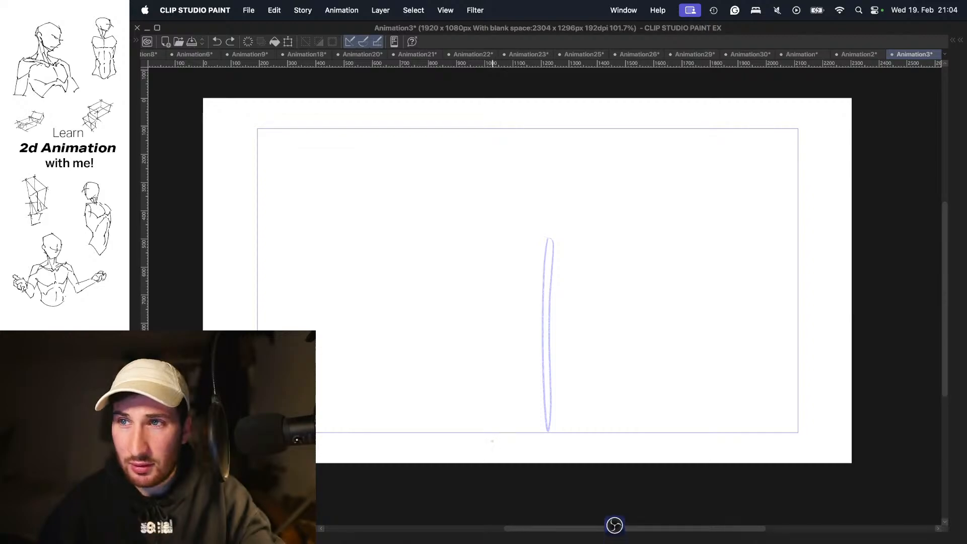
{"action": "key", "text": "super+z"}
{"action": "left_click_drag", "start_coordinate": [464, 429], "coordinate": [626, 431]}
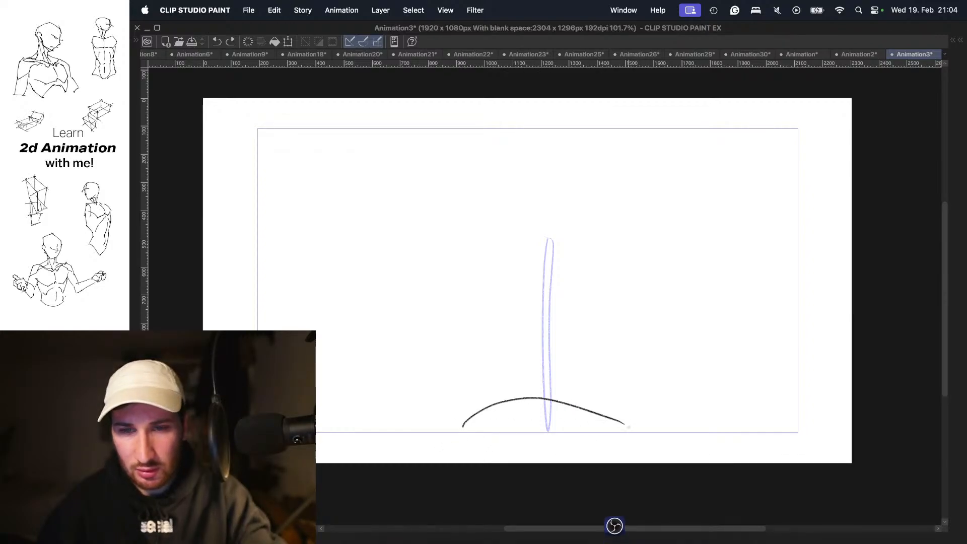
{"action": "key", "text": "super+z"}
{"action": "left_click_drag", "start_coordinate": [479, 430], "coordinate": [631, 431]}
{"action": "key", "text": "super+z"}
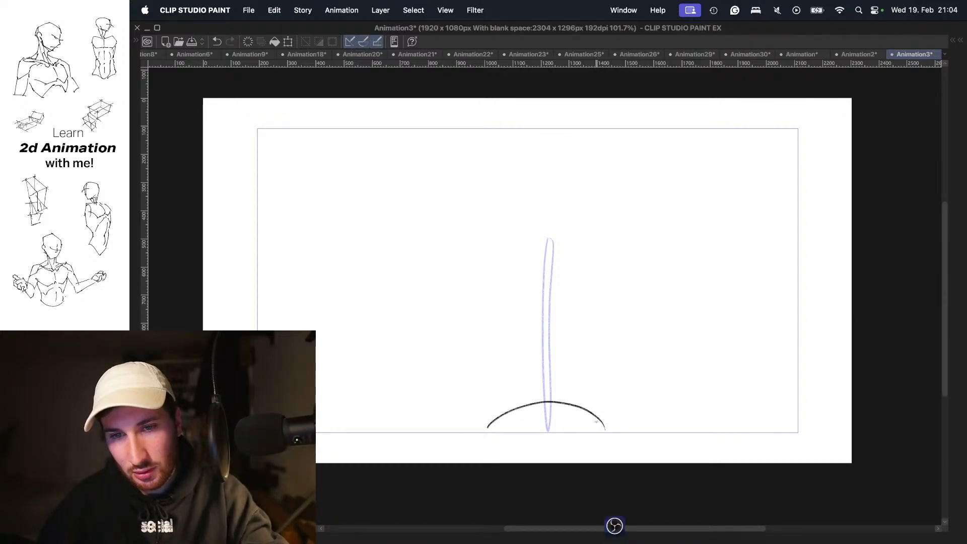
{"action": "key", "text": "super+z"}
{"action": "key", "text": "super+z"}
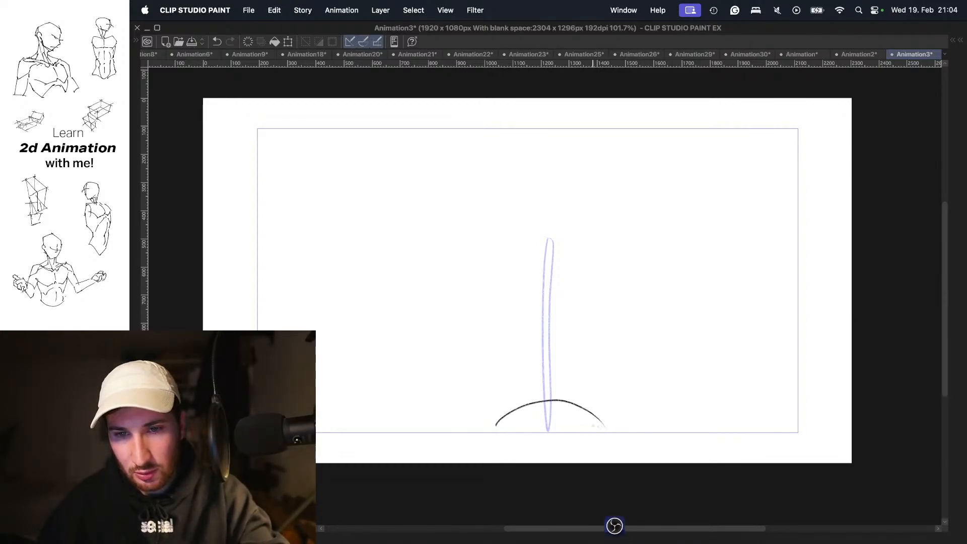
{"action": "key", "text": "super+z"}
{"action": "left_click_drag", "start_coordinate": [437, 429], "coordinate": [515, 403]}
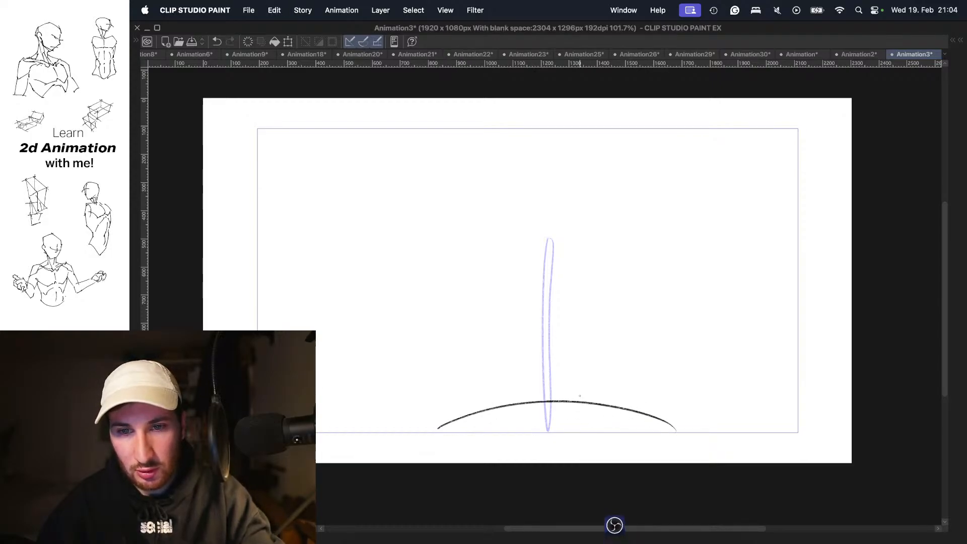
- Switch to OBS, dismiss the stream key error dialog, and return to Clip Studio Paint
{"action": "left_click", "coordinate": [611, 525]}
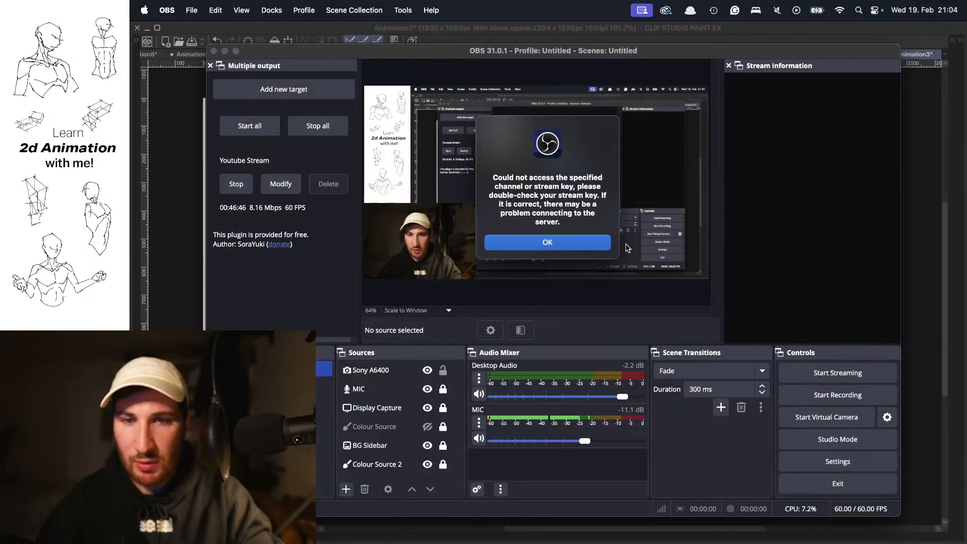
{"action": "left_click", "coordinate": [609, 243]}
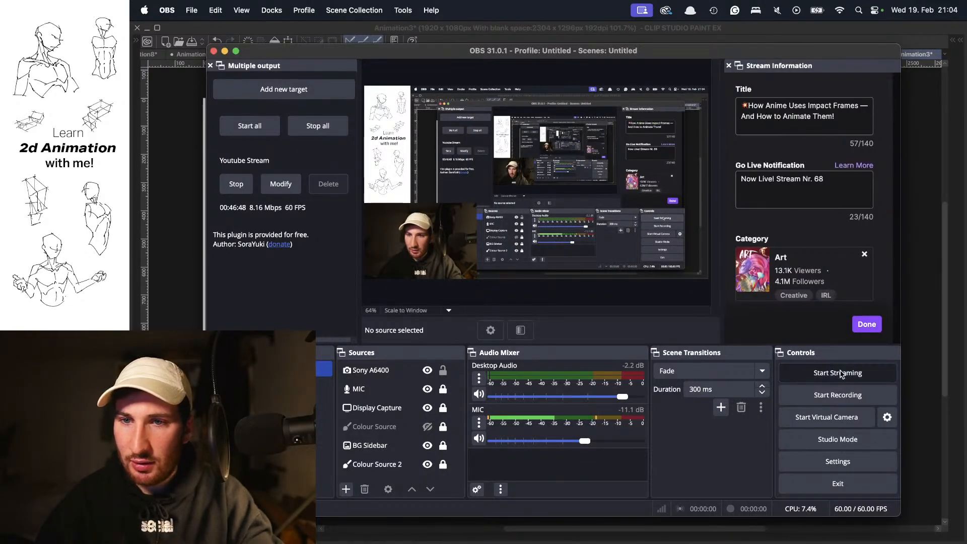
{"action": "key", "text": "super+Tab"}
{"action": "key", "text": "super+Tab"}
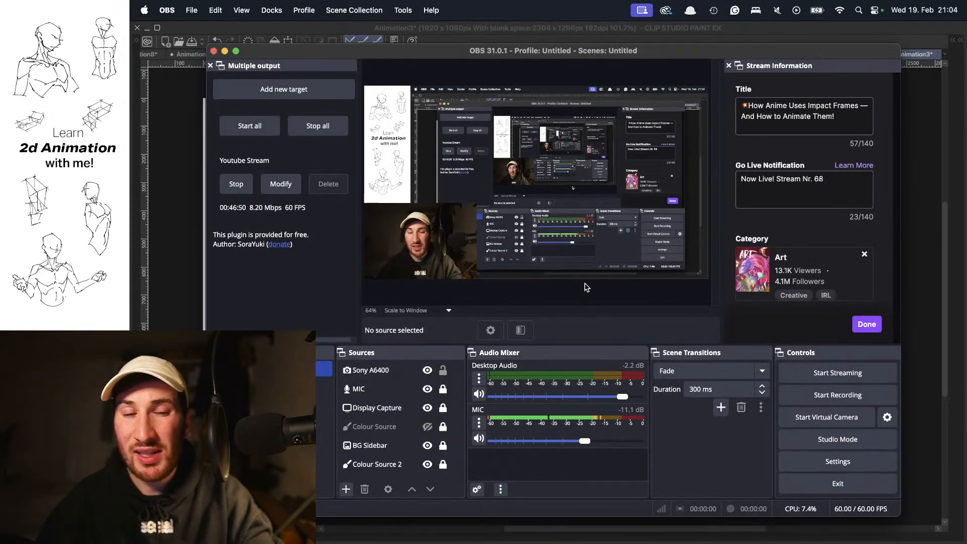
{"action": "key", "text": "super+Tab"}
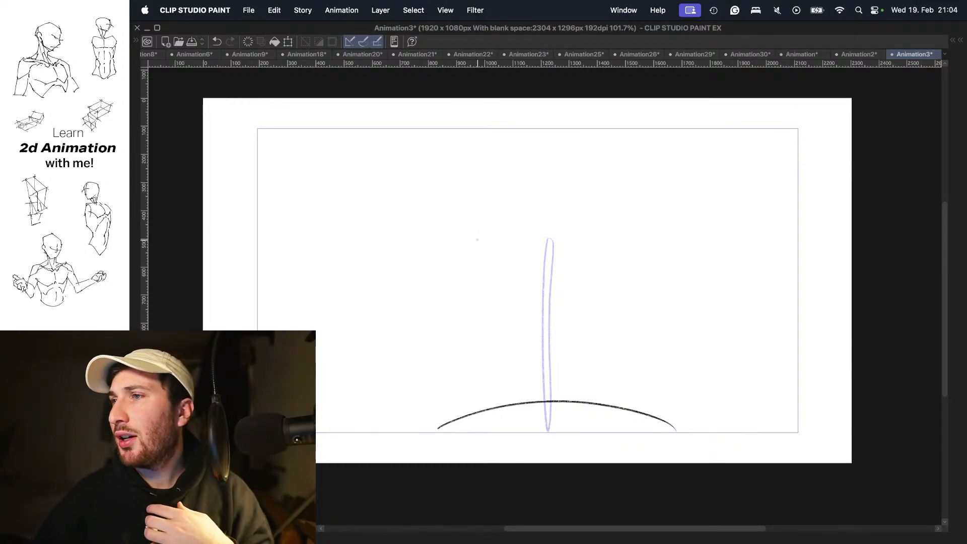
- Tighten the timing so cels 5 and 6 sit on frames 8 and 9, and preview the animation
{"action": "key", "text": "space"}
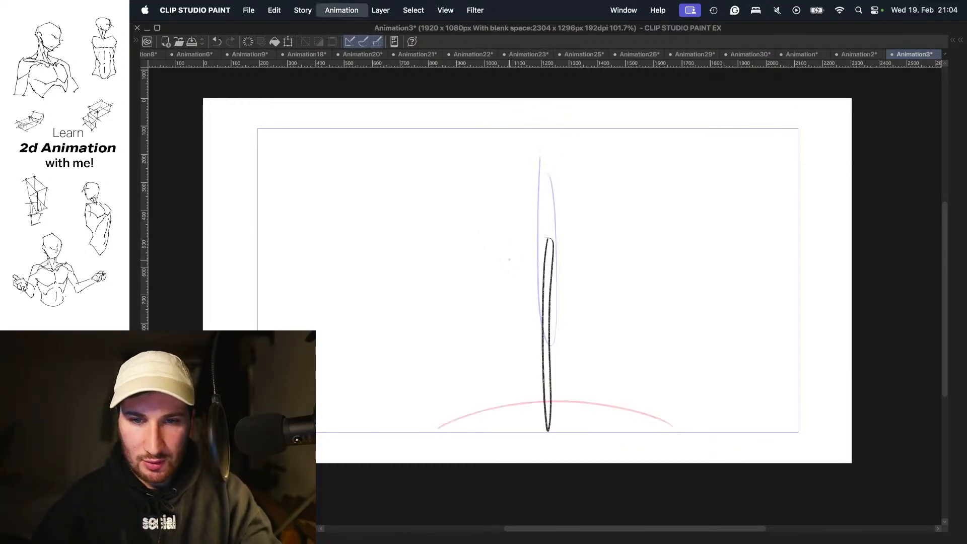
{"action": "key", "text": "Tab"}
{"action": "key", "text": "o"}
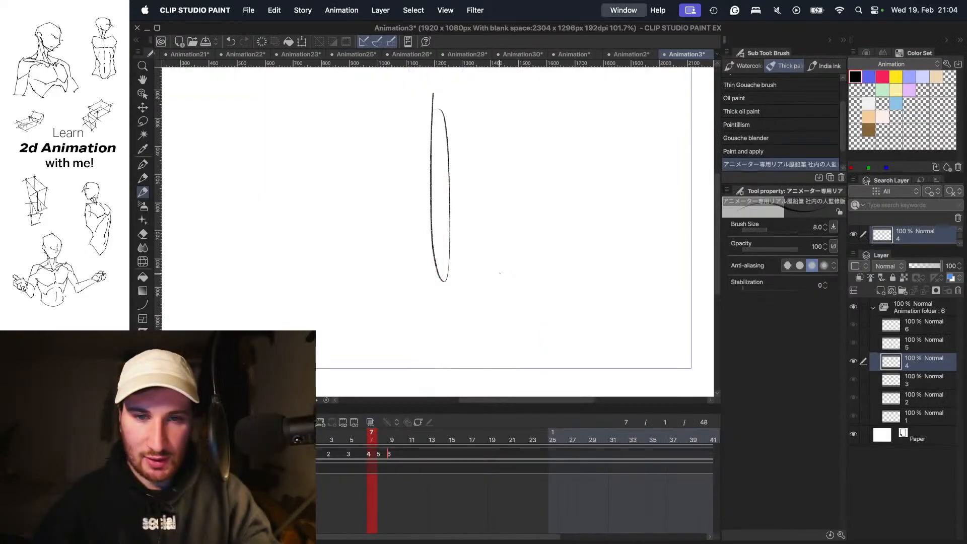
{"action": "key", "text": "Tab"}
{"action": "key", "text": "space"}
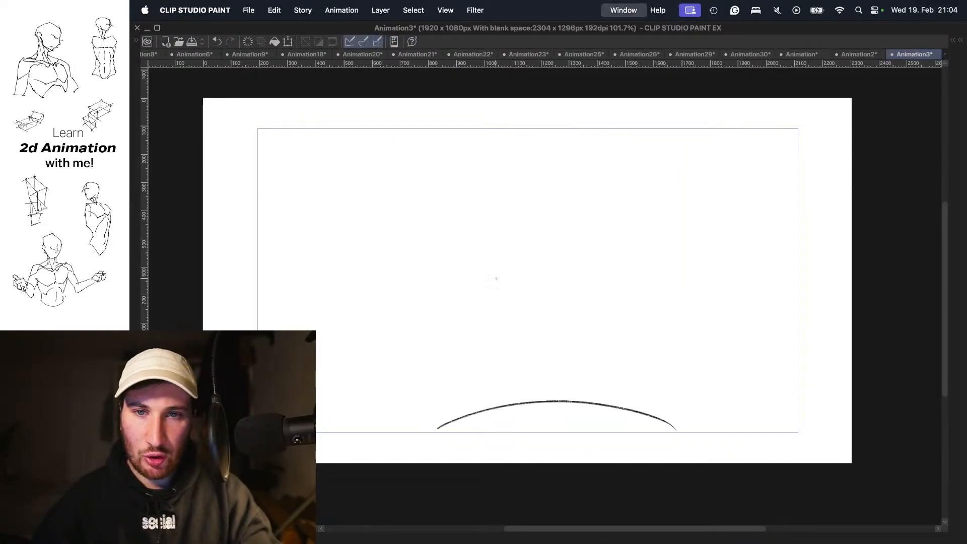
{"action": "key", "text": "space"}
{"action": "key", "text": "Tab"}
{"action": "key", "text": "Tab"}
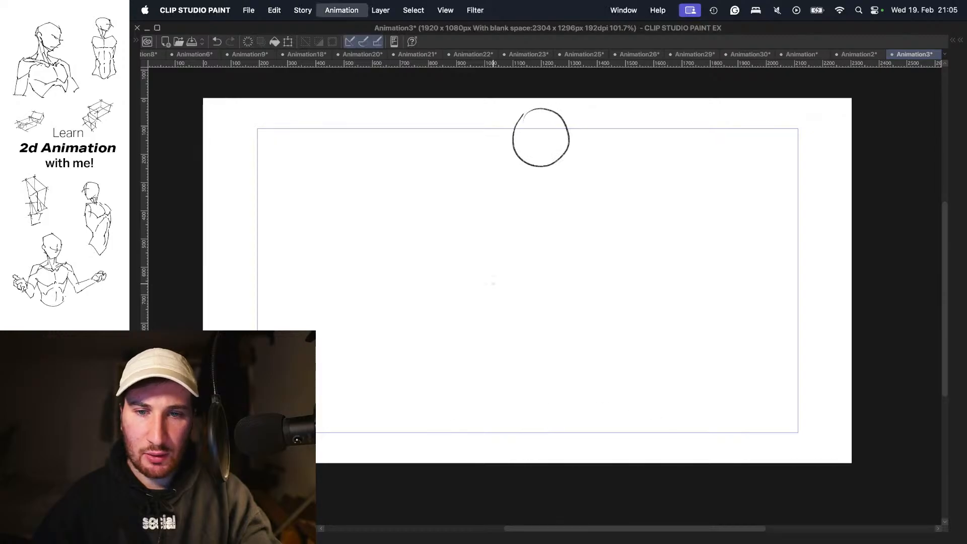
{"action": "key", "text": "Tab"}
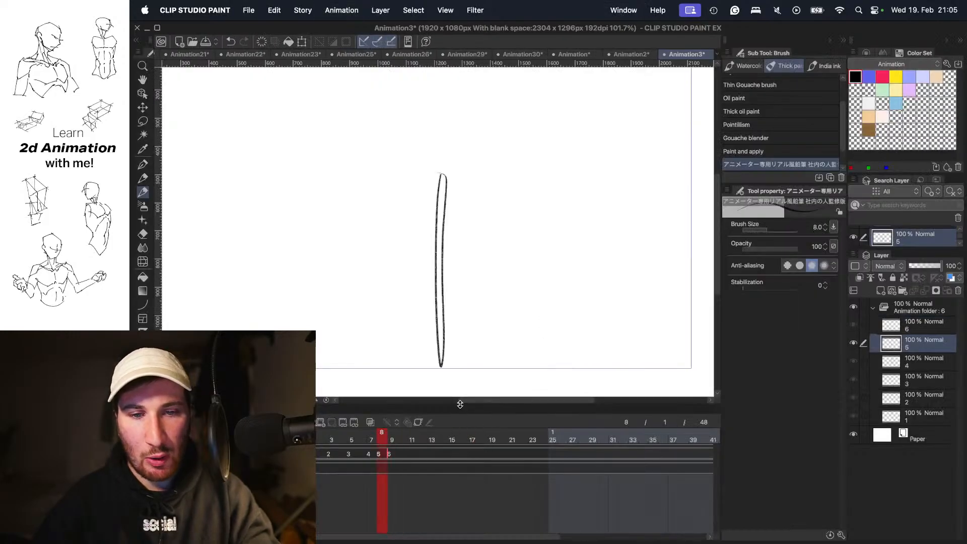
- Add a new animation cel after the wide impact arc
{"action": "key", "text": "n"}
{"action": "left_click_drag", "start_coordinate": [507, 279], "coordinate": [543, 285]}
{"action": "key", "text": "Tab"}
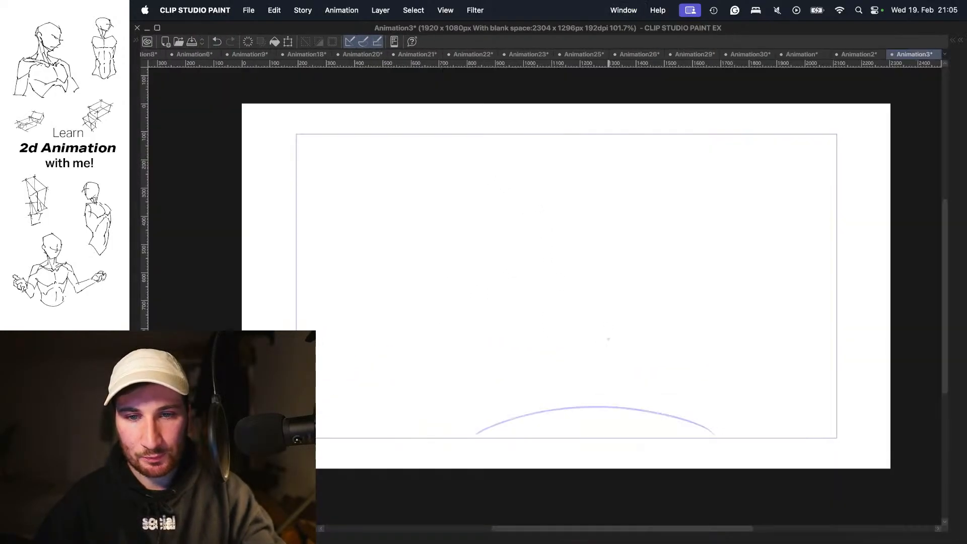
{"action": "left_click_drag", "start_coordinate": [609, 338], "coordinate": [565, 292]}
{"action": "key", "text": "super+z"}
{"action": "mouse_move", "coordinate": [574, 357]}
{"action": "left_mouse_down"}
{"action": "mouse_move", "coordinate": [521, 290]}
{"action": "mouse_move", "coordinate": [544, 278]}
{"action": "mouse_move", "coordinate": [527, 275]}
{"action": "left_mouse_up"}
{"action": "key", "text": "super+z"}
{"action": "key", "text": "super+z"}
{"action": "key", "text": "1"}
{"action": "key", "text": "2"}
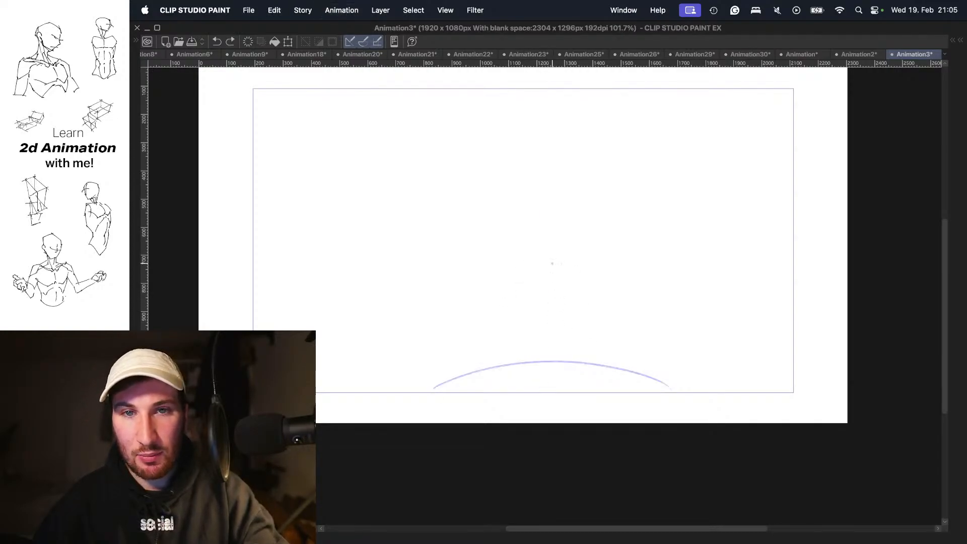
- Set the onion skin to show 3 previous cels and 2 next cels
{"action": "left_click", "coordinate": [351, 11]}
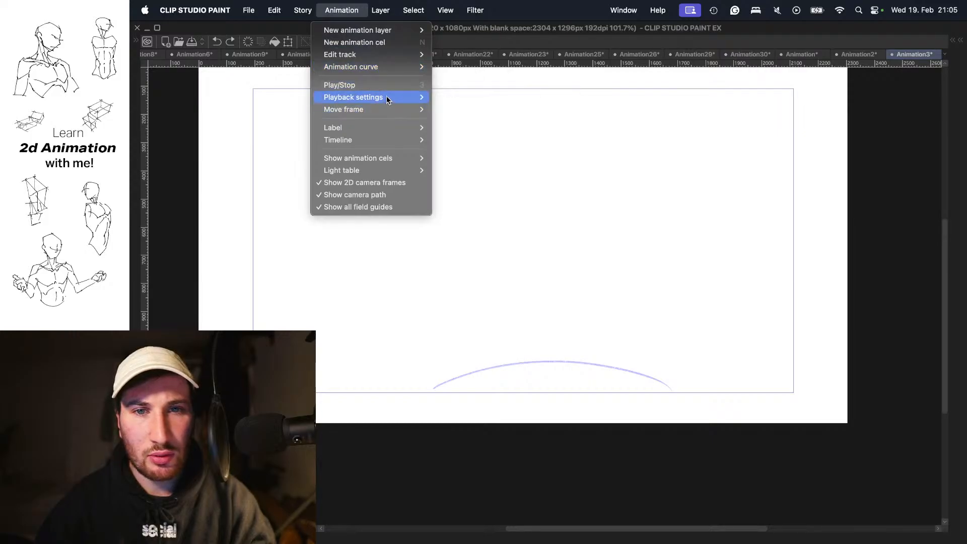
{"action": "mouse_move", "coordinate": [387, 97]}
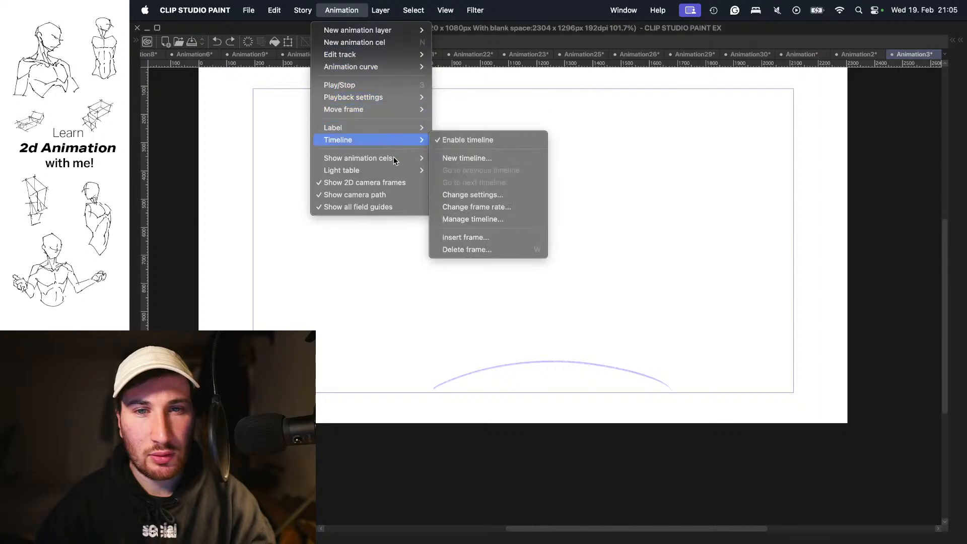
{"action": "mouse_move", "coordinate": [384, 158]}
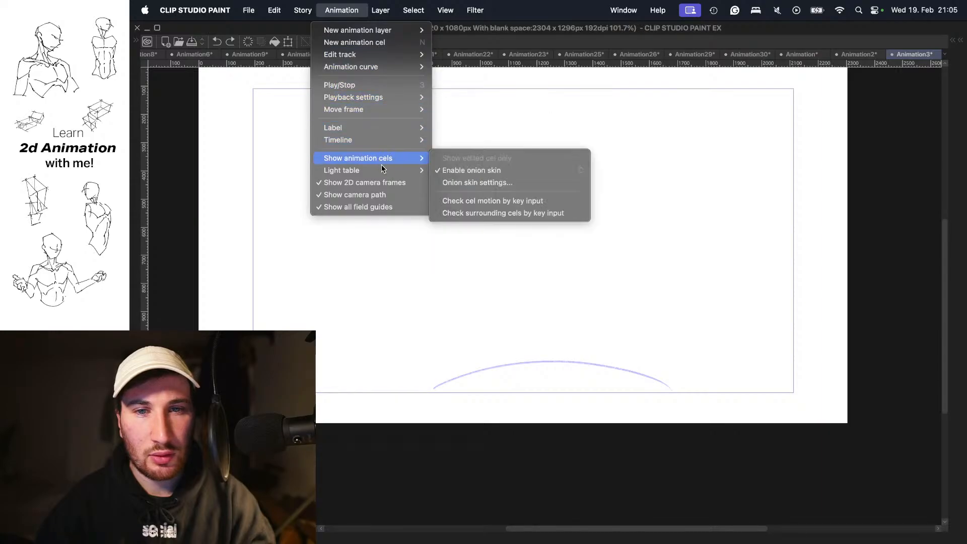
{"action": "left_click", "coordinate": [467, 183]}
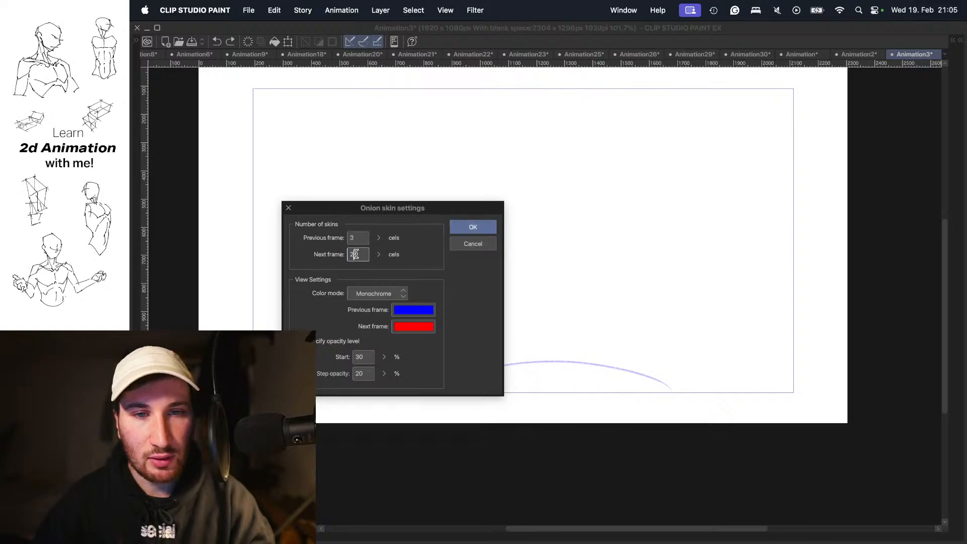
{"action": "left_click", "coordinate": [474, 227]}
- Draw the rebounding ball as an upright oval overlapping the arc's centre, redoing it, transforming it and comparing it with the previous cel
{"action": "left_click_drag", "start_coordinate": [585, 327], "coordinate": [579, 327]}
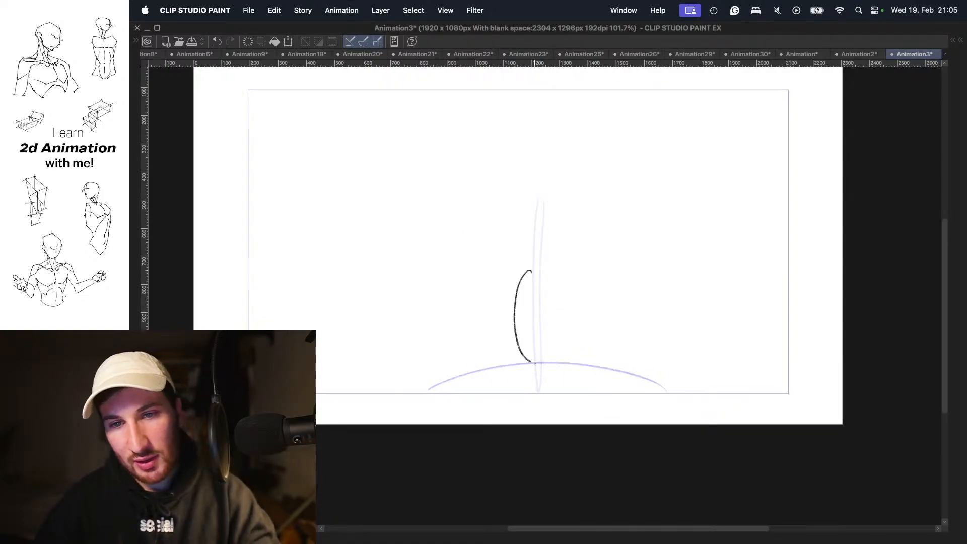
{"action": "key", "text": "super+z"}
{"action": "mouse_move", "coordinate": [535, 363]}
{"action": "left_mouse_down"}
{"action": "mouse_move", "coordinate": [533, 273]}
{"action": "mouse_move", "coordinate": [519, 367]}
{"action": "mouse_move", "coordinate": [534, 290]}
{"action": "mouse_move", "coordinate": [515, 301]}
{"action": "mouse_move", "coordinate": [546, 308]}
{"action": "left_mouse_up"}
{"action": "key", "text": "super+z"}
{"action": "key", "text": "super+z"}
{"action": "key", "text": "super+z"}
{"action": "key", "text": "Left"}
{"action": "key", "text": "Right"}
{"action": "key", "text": "super+t"}
{"action": "key", "text": "Return"}
{"action": "key", "text": "Left"}
{"action": "key", "text": "Right"}
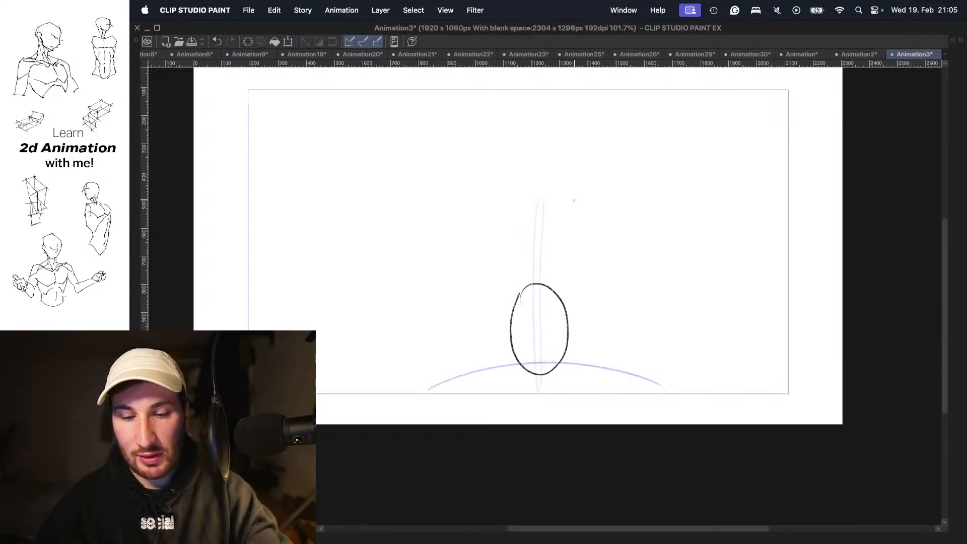
- Draw the ball on the next two cels as a rounder circle dropping to the frame's lower guide line, redoing strokes as needed
{"action": "key", "text": "Right"}
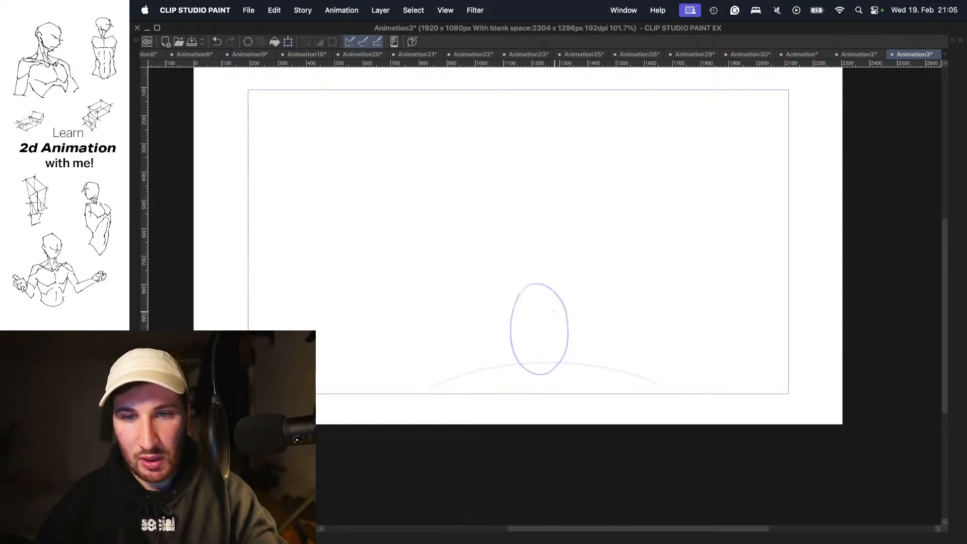
{"action": "key", "text": "super+z"}
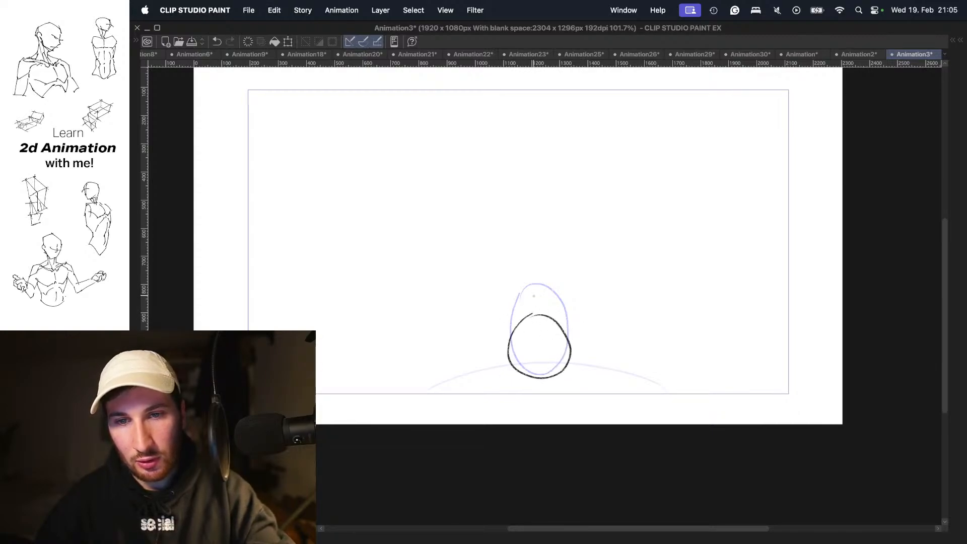
{"action": "key", "text": "Right"}
{"action": "key", "text": "super+z"}
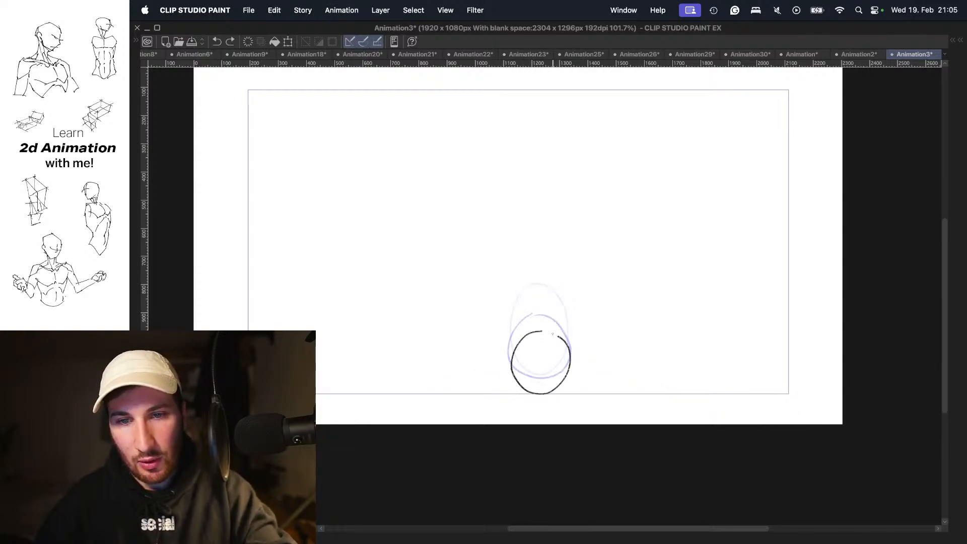
{"action": "key", "text": "super+z"}
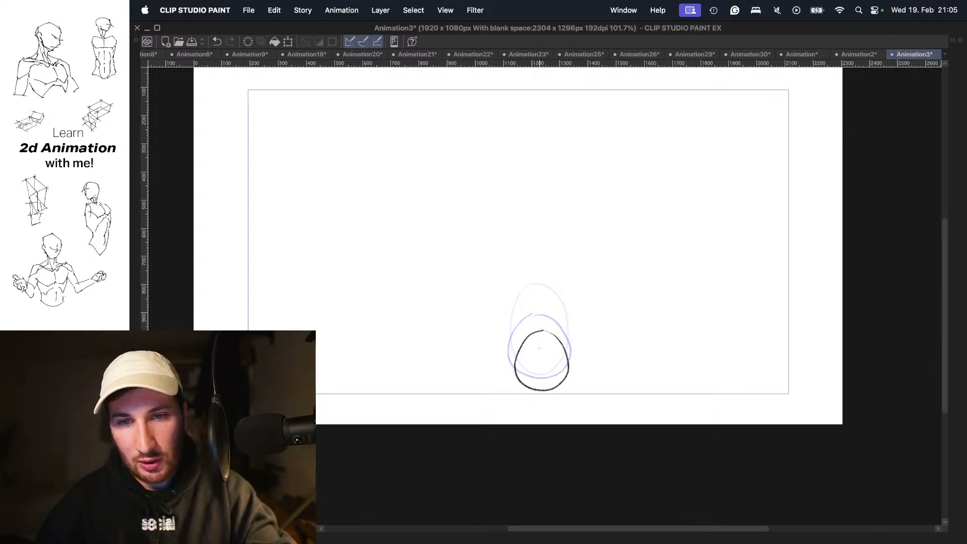
{"action": "key", "text": "super+z"}
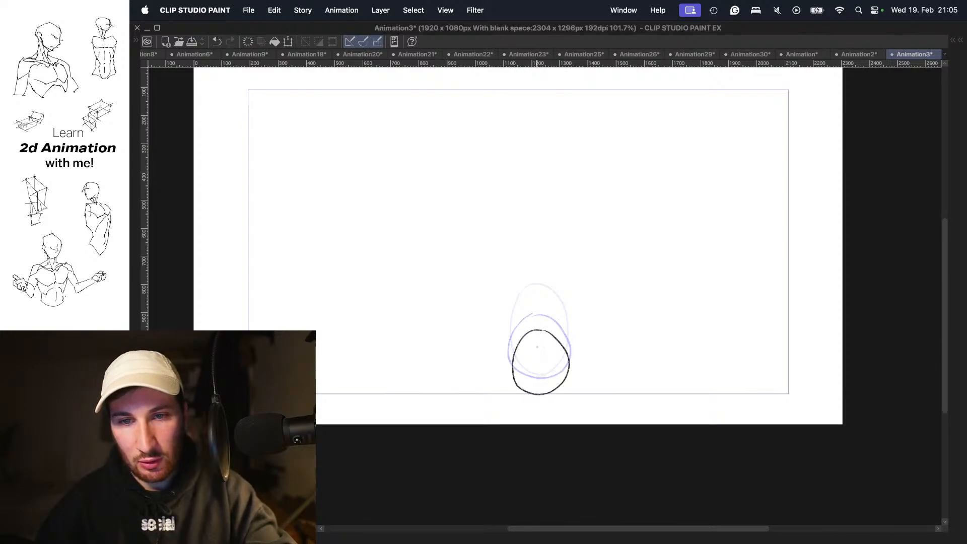
- Draw the ball as a circle closely overlapping the onion-skinned one on each of the following two cels
{"action": "key", "text": "Right"}
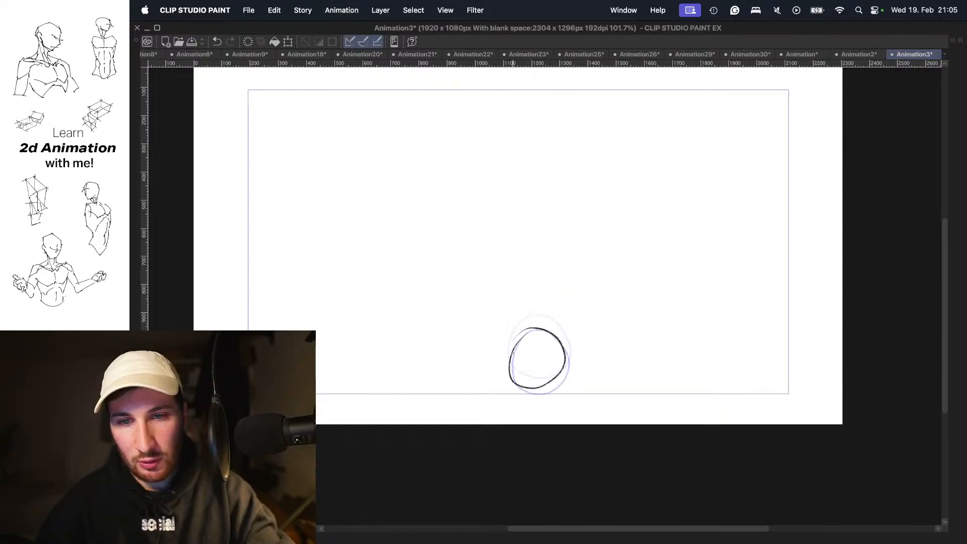
{"action": "key", "text": "super+z"}
{"action": "key", "text": "Right"}
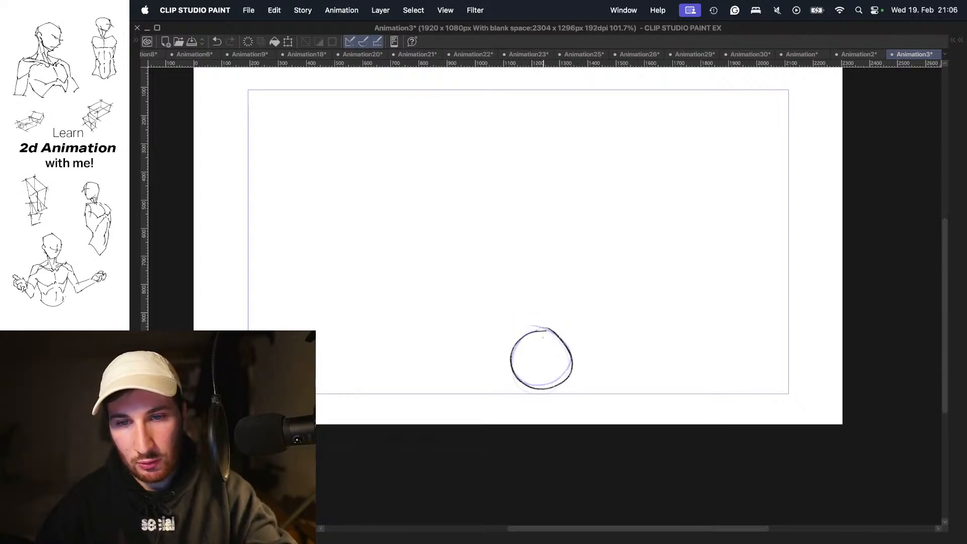
- Move the circles on the last two cels down so that they rest on the frame's lower guide line
{"action": "key", "text": "super+t"}
{"action": "key", "text": "shift+Down"}
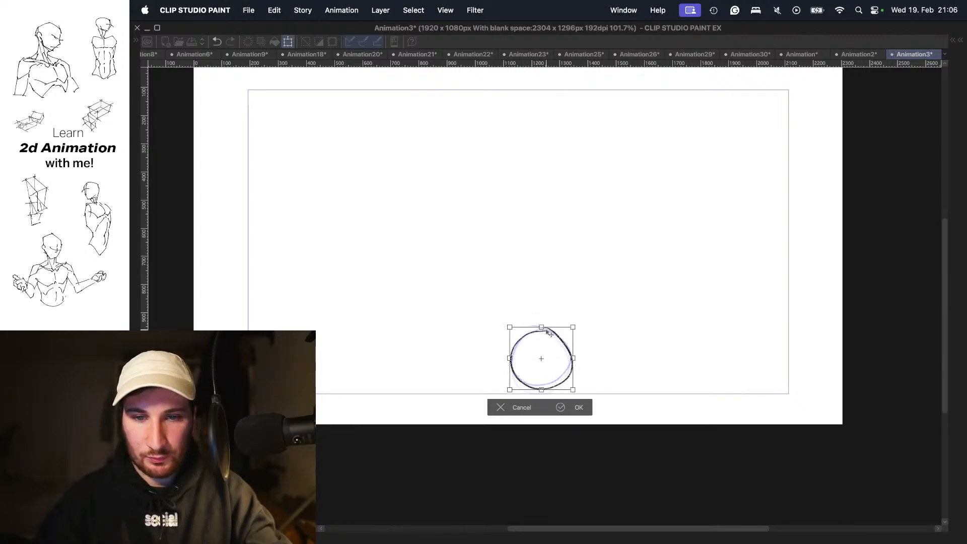
{"action": "key", "text": "shift+Down"}
{"action": "key", "text": "shift+Down"}
{"action": "key", "text": "Return"}
{"action": "key", "text": "super+t"}
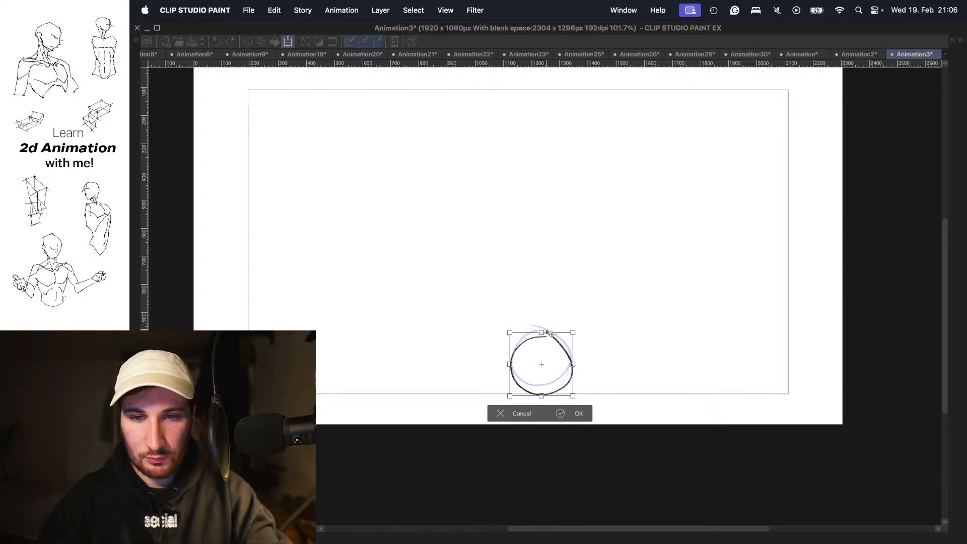
{"action": "key", "text": "Return"}
{"action": "key", "text": "Left"}
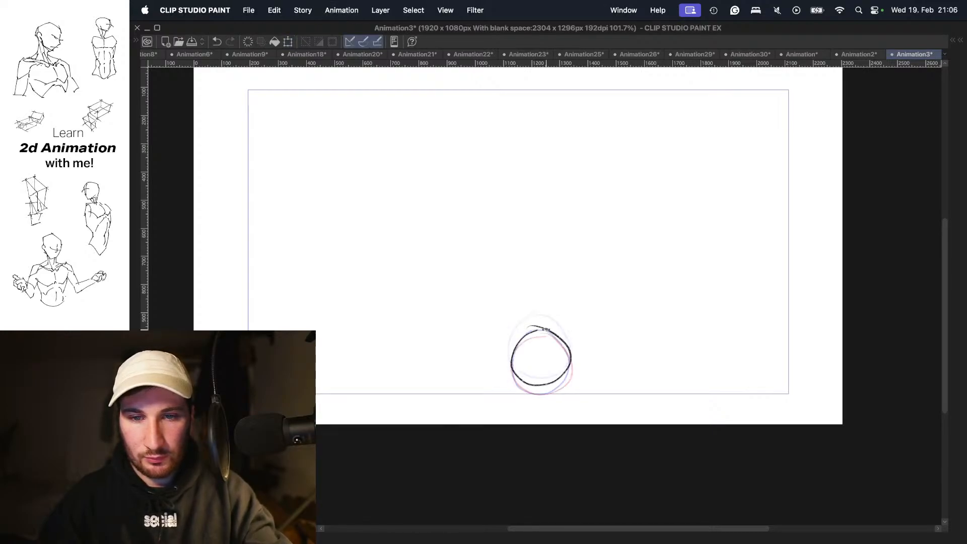
{"action": "key", "text": "super+t"}
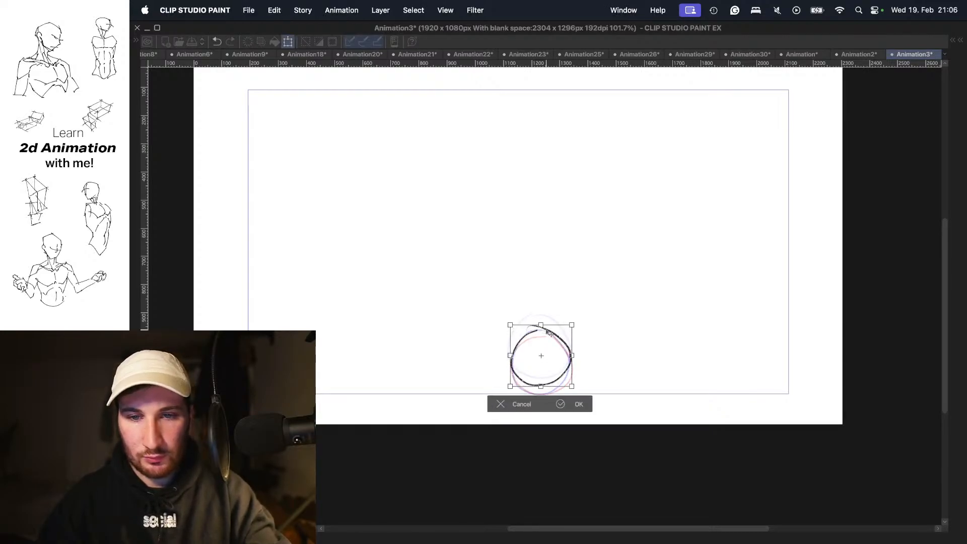
{"action": "left_click_drag", "start_coordinate": [549, 333], "coordinate": [549, 341]}
{"action": "key", "text": "Return"}
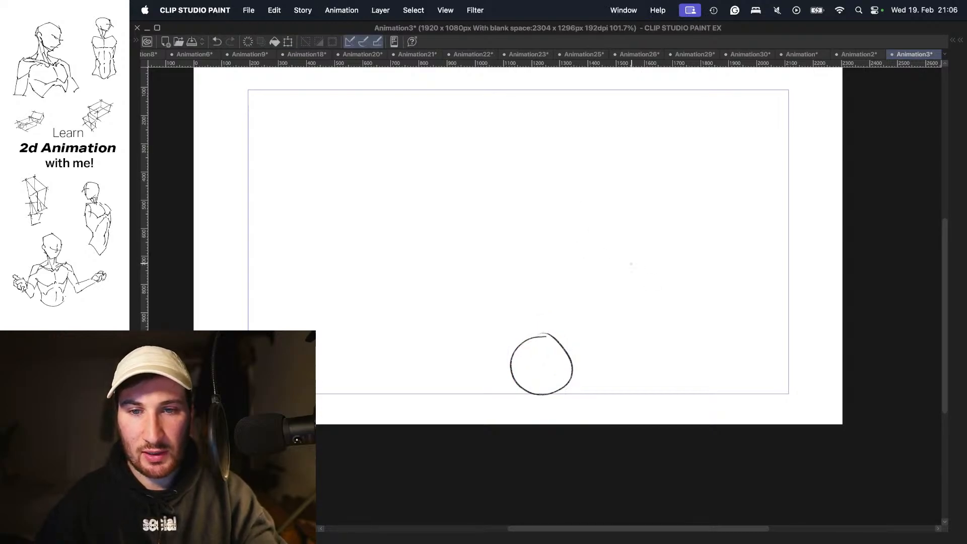
- Play back the whole ball animation to check the impact and settling, stopping near the stretched ball
{"action": "key", "text": "space"}
{"action": "key", "text": "space"}
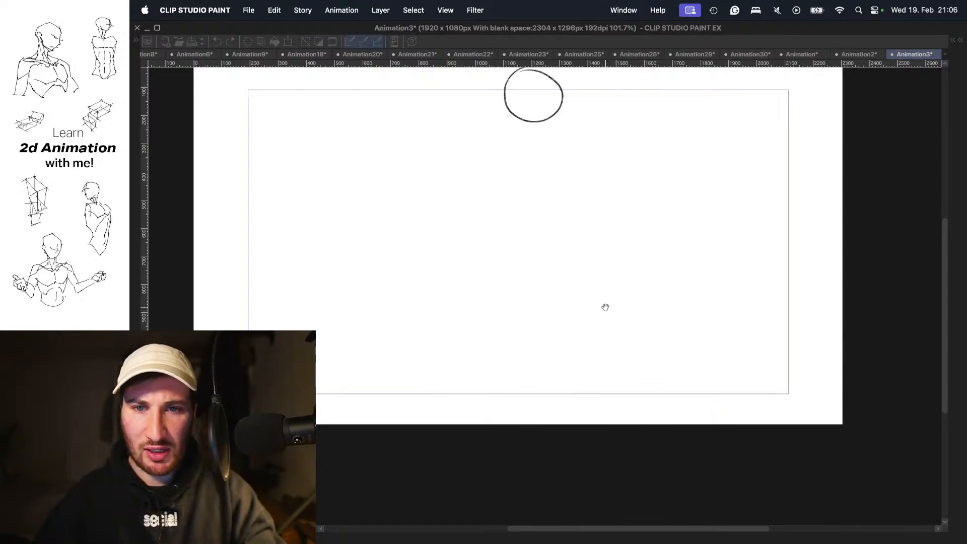
{"action": "key", "text": "space"}
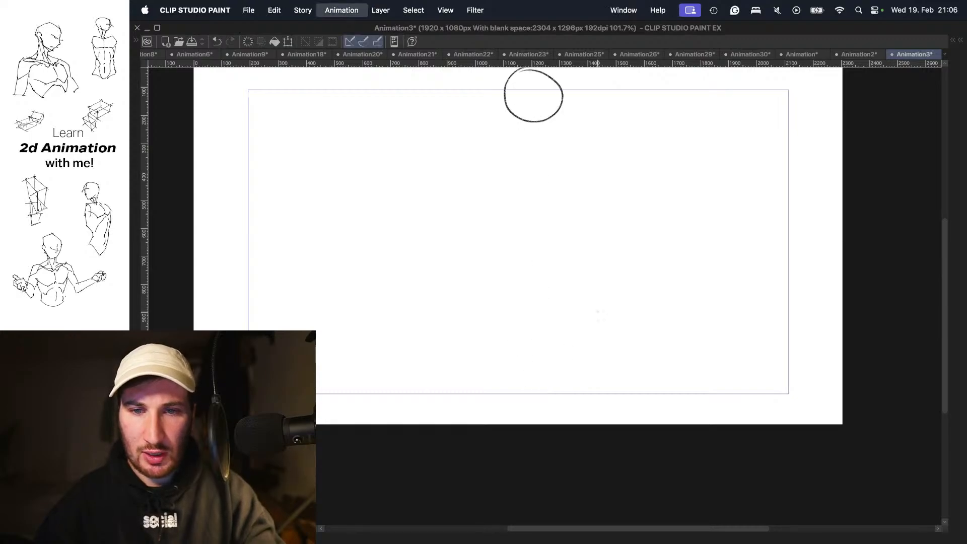
{"action": "key", "text": "space"}
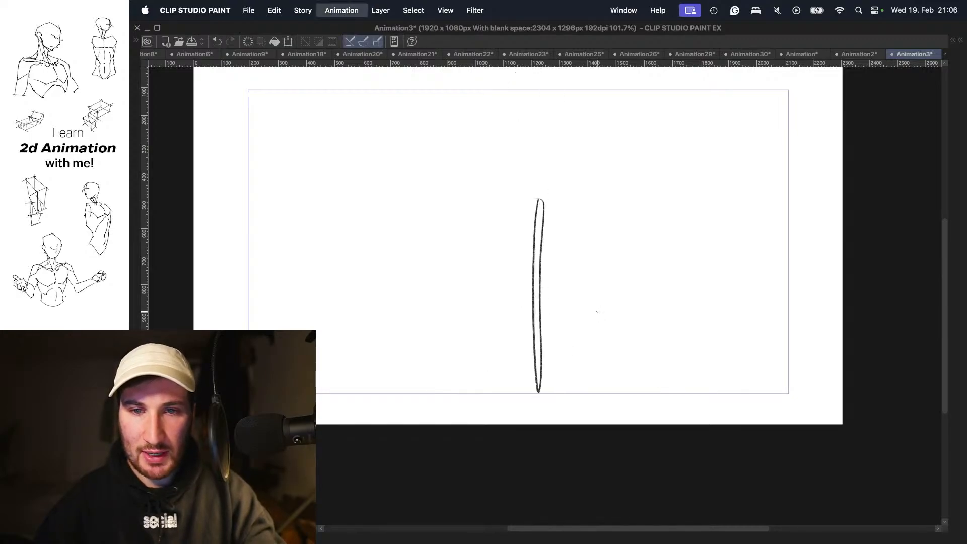
- Draw small debris strokes flying up beyond both ends of the wide impact arc
{"action": "mouse_move", "coordinate": [416, 352]}
{"action": "left_mouse_down"}
{"action": "mouse_move", "coordinate": [427, 361]}
{"action": "mouse_move", "coordinate": [418, 370]}
{"action": "left_mouse_up"}
{"action": "left_click_drag", "start_coordinate": [642, 353], "coordinate": [656, 341]}
{"action": "left_click_drag", "start_coordinate": [652, 351], "coordinate": [657, 354]}
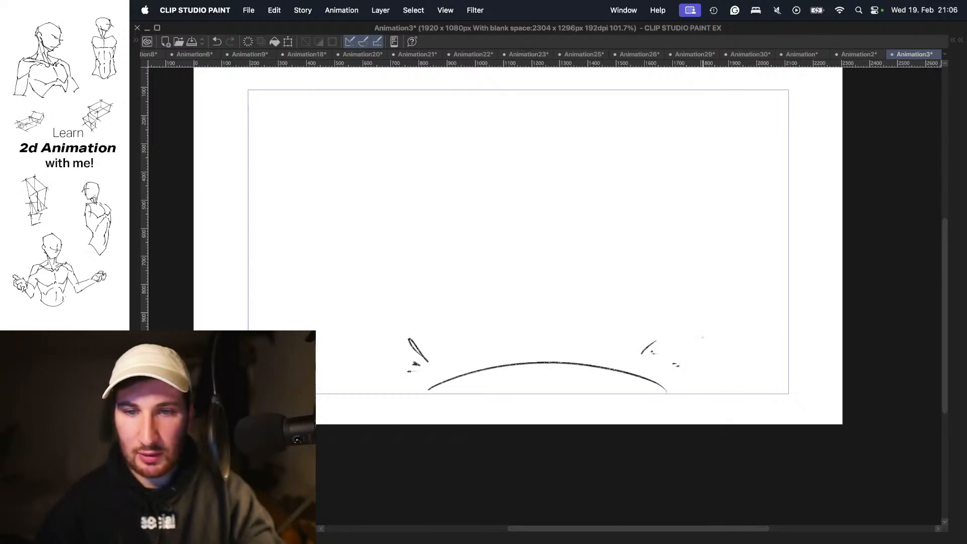
- Draw small debris marks on both sides of the upright oval on the next cel, redoing the first attempt
{"action": "key", "text": "Right"}
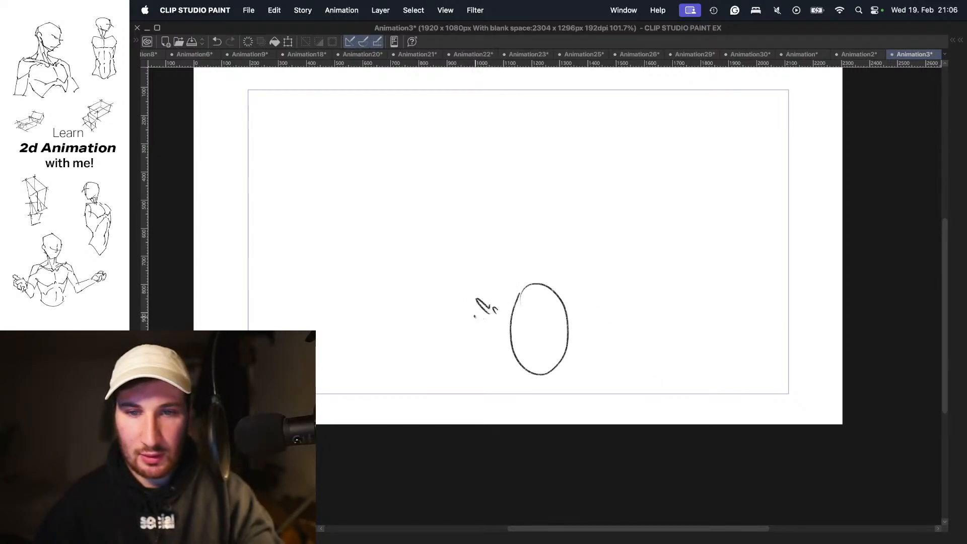
{"action": "left_click_drag", "start_coordinate": [475, 316], "coordinate": [470, 315]}
{"action": "left_click_drag", "start_coordinate": [565, 304], "coordinate": [575, 305]}
{"action": "key", "text": "super+z"}
{"action": "key", "text": "super+z"}
{"action": "key", "text": "super+z"}
{"action": "key", "text": "super+z"}
{"action": "left_click_drag", "start_coordinate": [485, 289], "coordinate": [479, 295]}
{"action": "left_click_drag", "start_coordinate": [465, 297], "coordinate": [467, 305]}
{"action": "left_click_drag", "start_coordinate": [466, 310], "coordinate": [494, 320]}
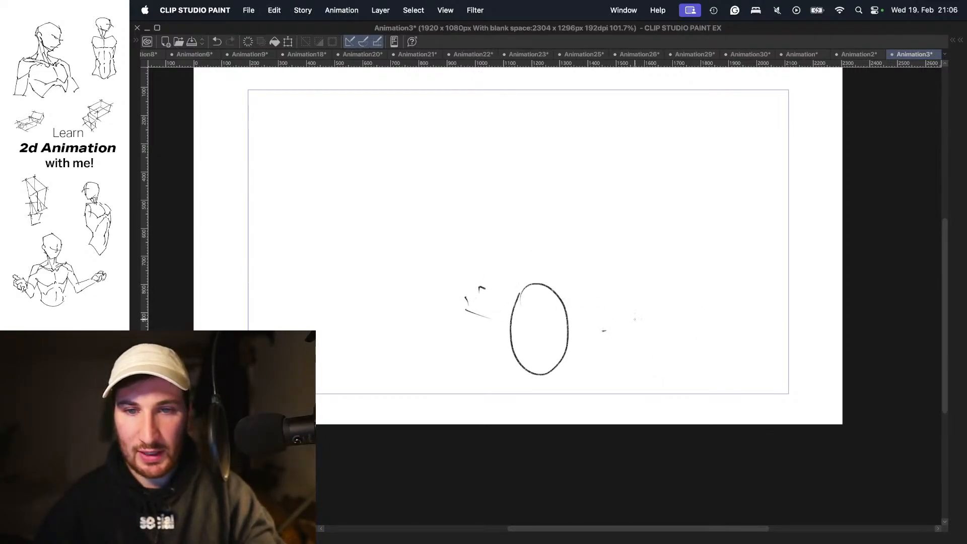
- Step through the remaining cels and play back the animation with the debris marks
{"action": "key", "text": "Right"}
{"action": "key", "text": "Right"}
{"action": "key", "text": "Right"}
{"action": "key", "text": "space"}
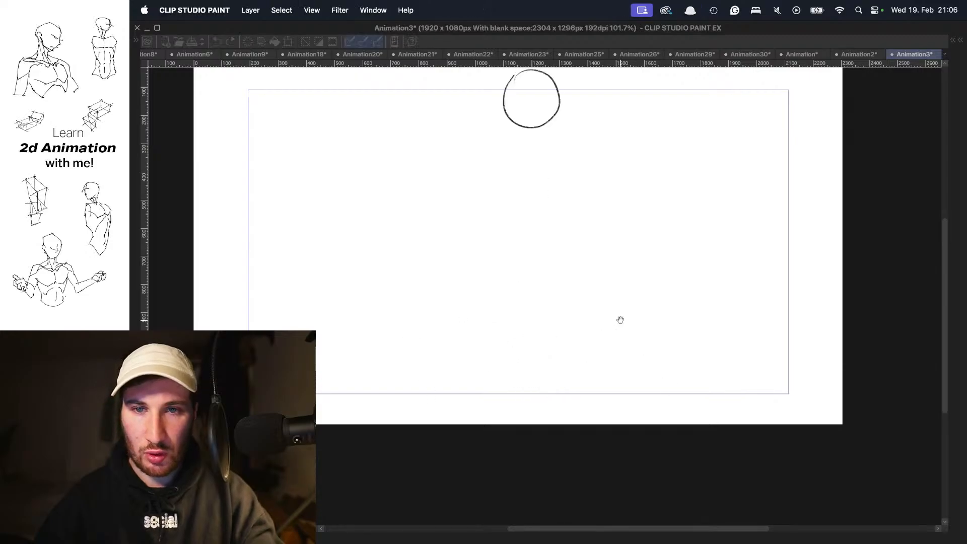
- Create a new animation folder above the existing one, add cel 1 at frame 9 and limit its clip to frames 9 and 10
{"action": "key", "text": "Tab"}
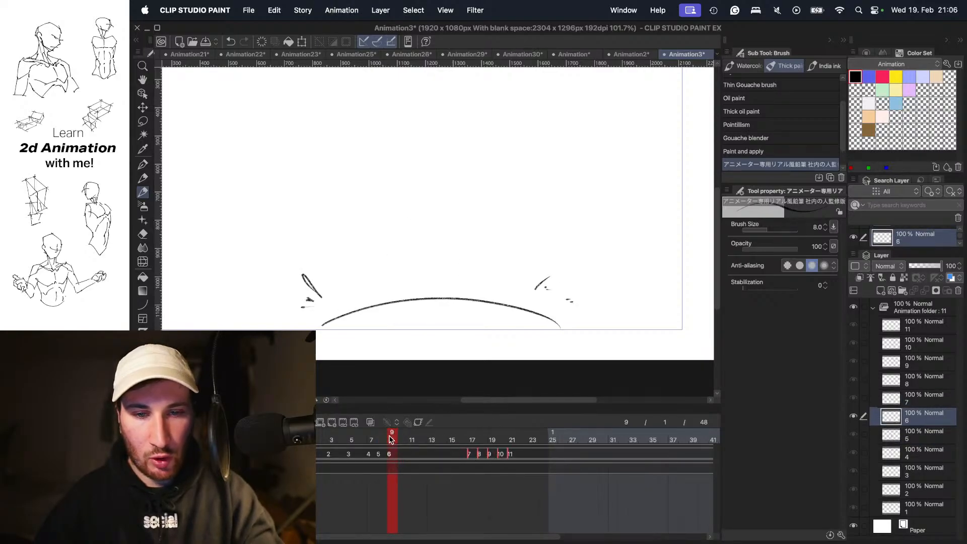
{"action": "left_click", "coordinate": [327, 425]}
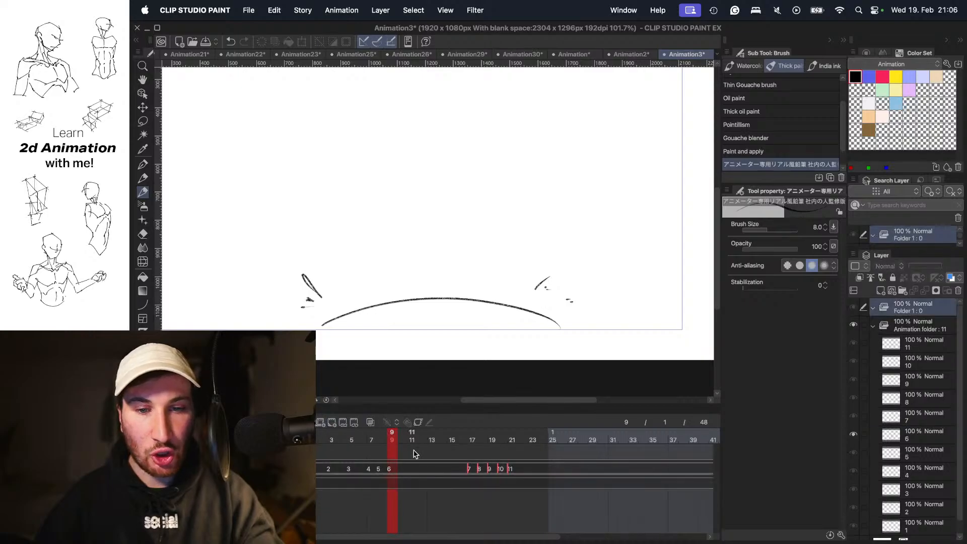
{"action": "left_click", "coordinate": [391, 448]}
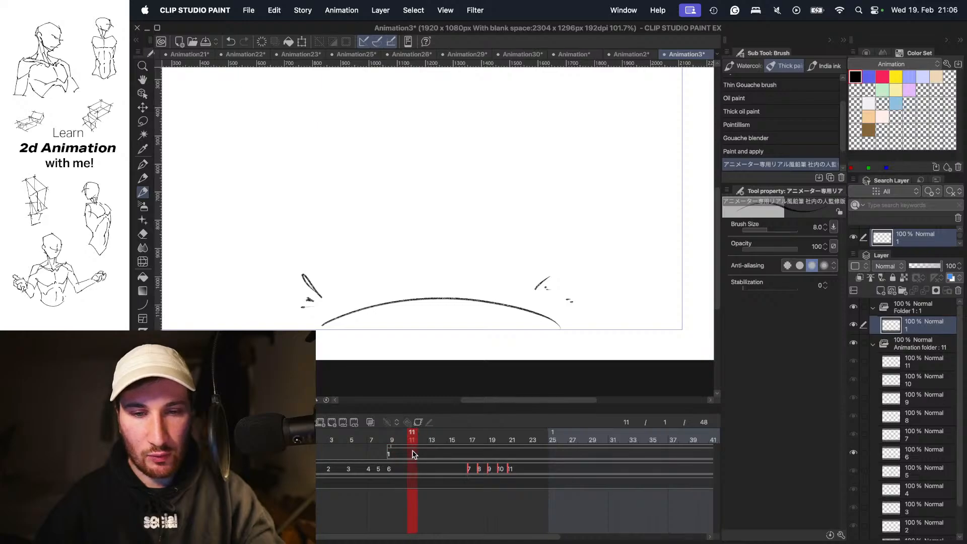
{"action": "right_click", "coordinate": [412, 454]}
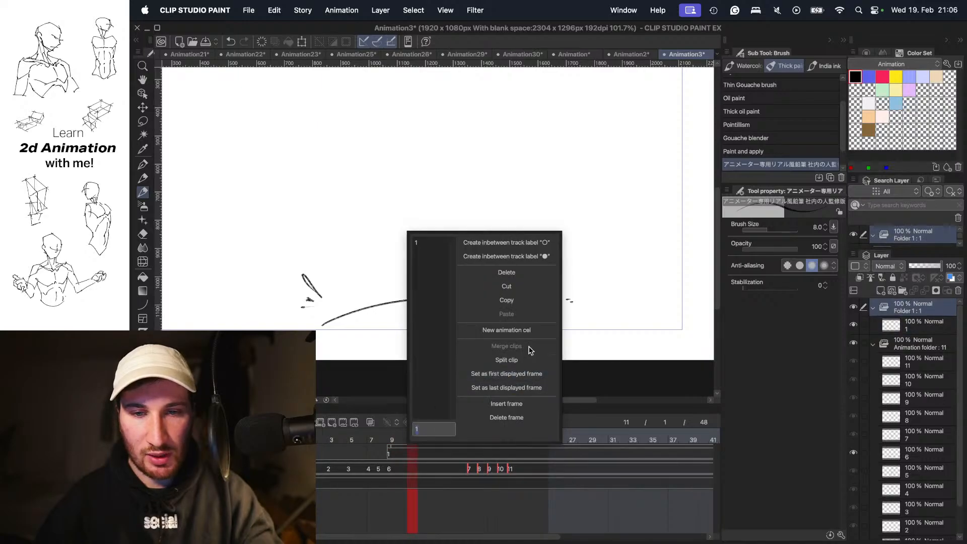
{"action": "left_click", "coordinate": [534, 388]}
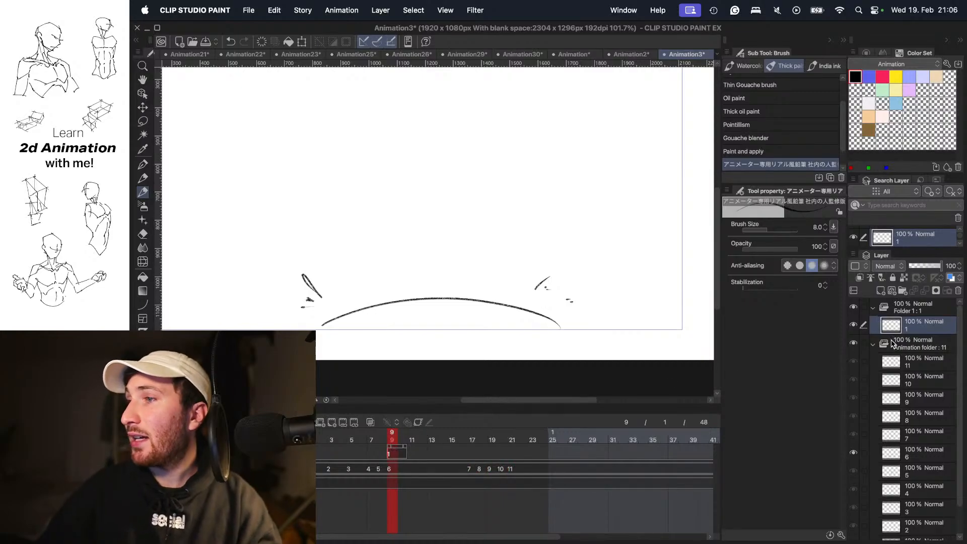
- Place the new cel's layer inside a new layer folder within Folder 1, and assign that layer folder as cel 1
{"action": "left_click", "coordinate": [903, 291]}
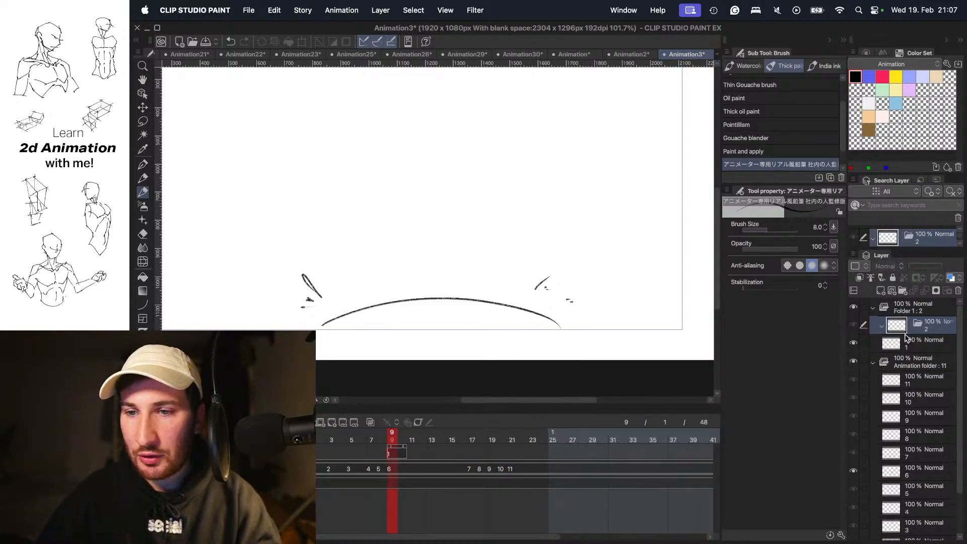
{"action": "left_click_drag", "start_coordinate": [894, 345], "coordinate": [921, 344]}
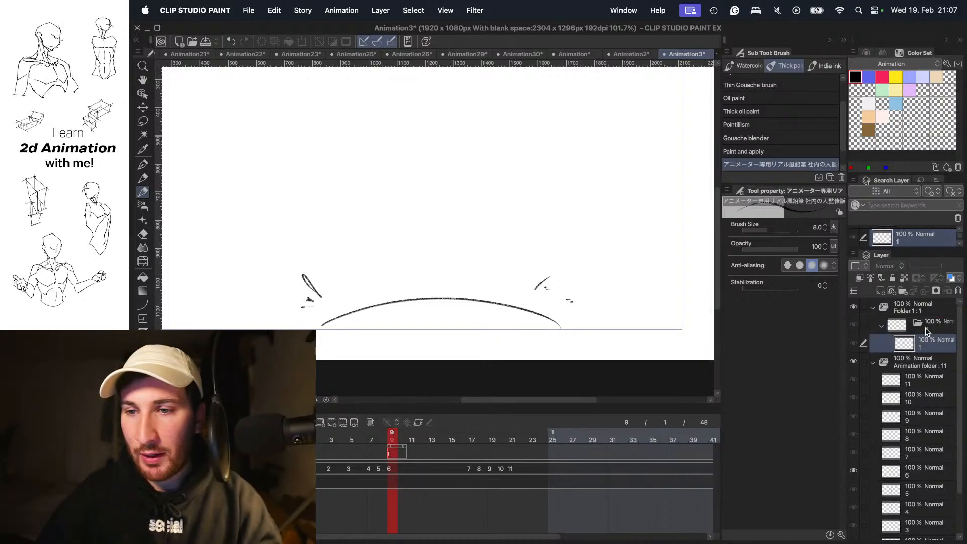
{"action": "right_click", "coordinate": [925, 330]}
{"action": "left_click", "coordinate": [922, 339]}
{"action": "right_click", "coordinate": [926, 328]}
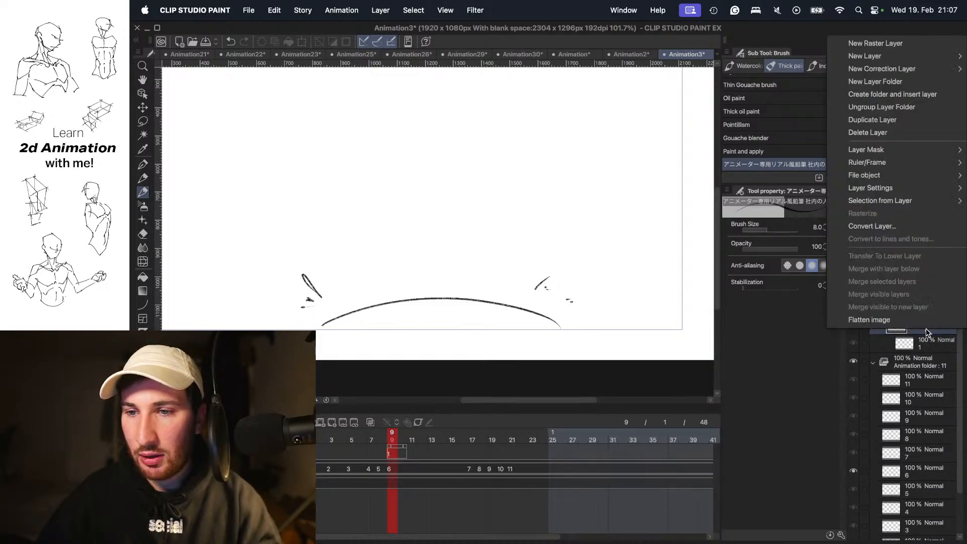
{"action": "left_click", "coordinate": [926, 330]}
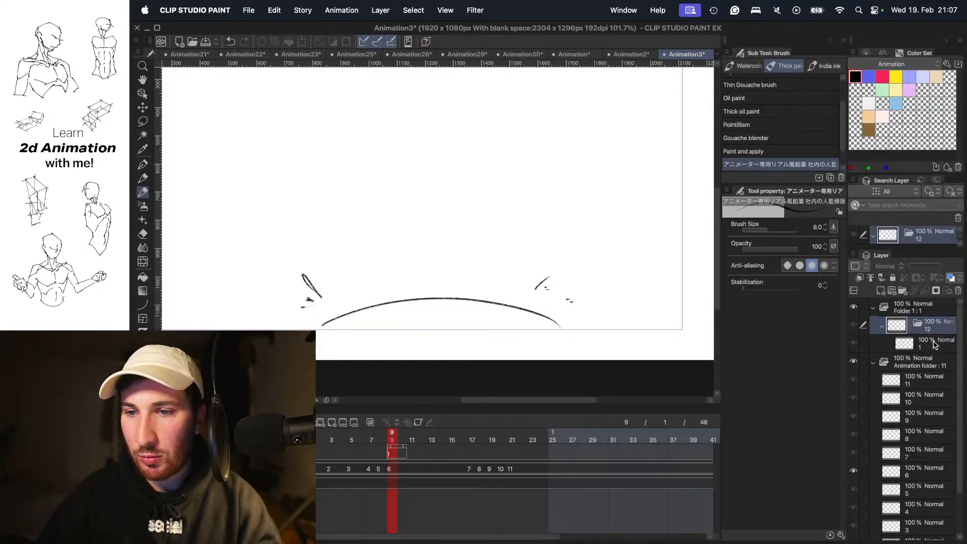
{"action": "type", "text": "1"}
{"action": "key", "text": "Return"}
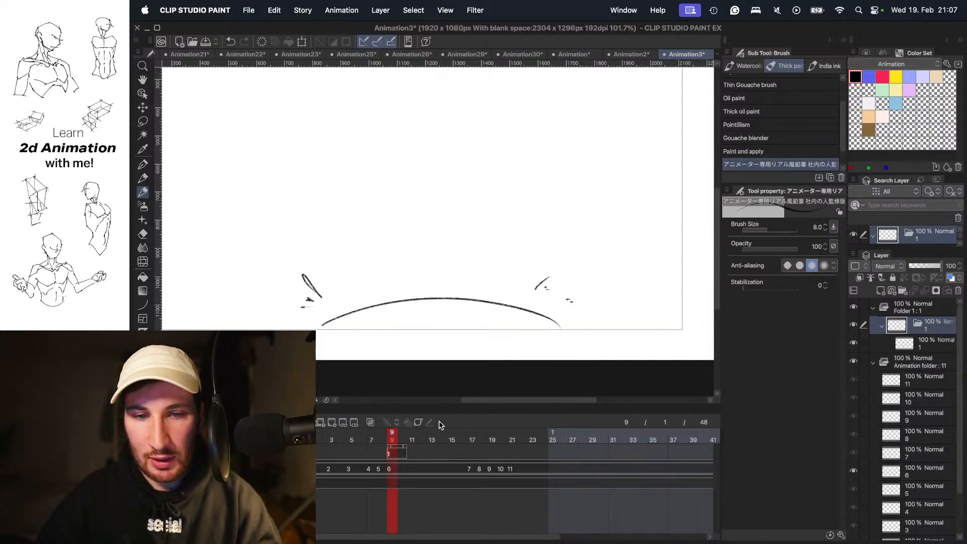
- Add a raster layer above layer 1 in the cel's folder, and fill layer 1 with black at 49% opacity
{"action": "left_click", "coordinate": [931, 350]}
{"action": "left_click", "coordinate": [879, 290]}
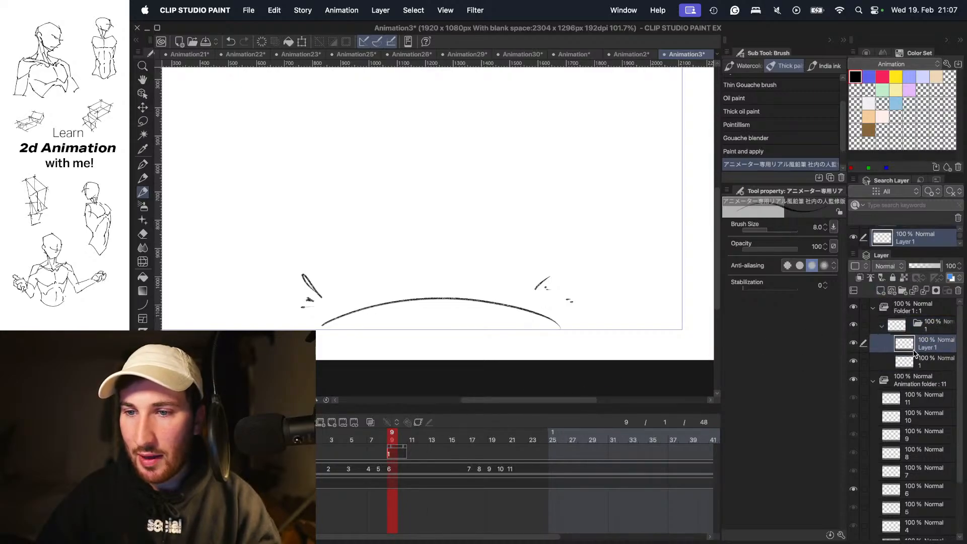
{"action": "left_click", "coordinate": [908, 363]}
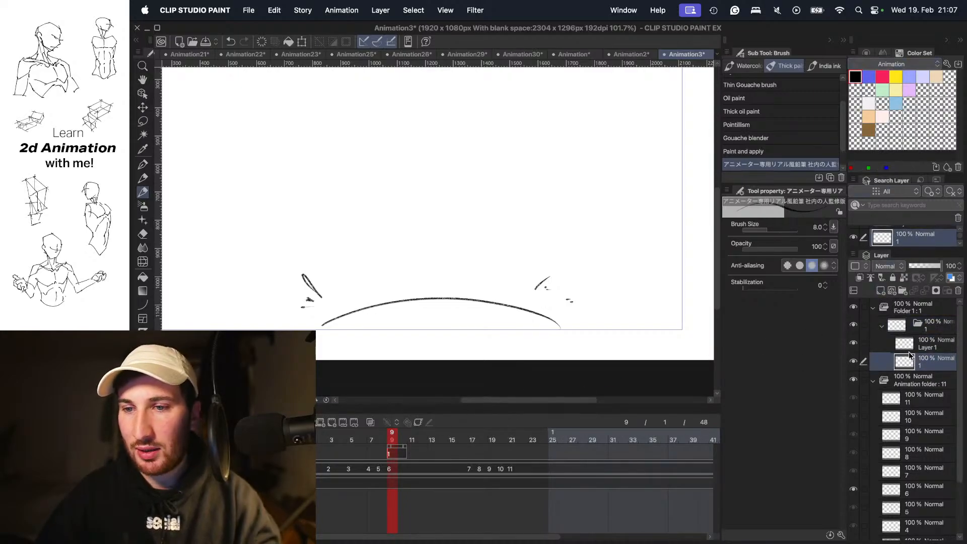
{"action": "key", "text": "g"}
{"action": "key", "text": "g"}
{"action": "left_click_drag", "start_coordinate": [553, 194], "coordinate": [592, 235]}
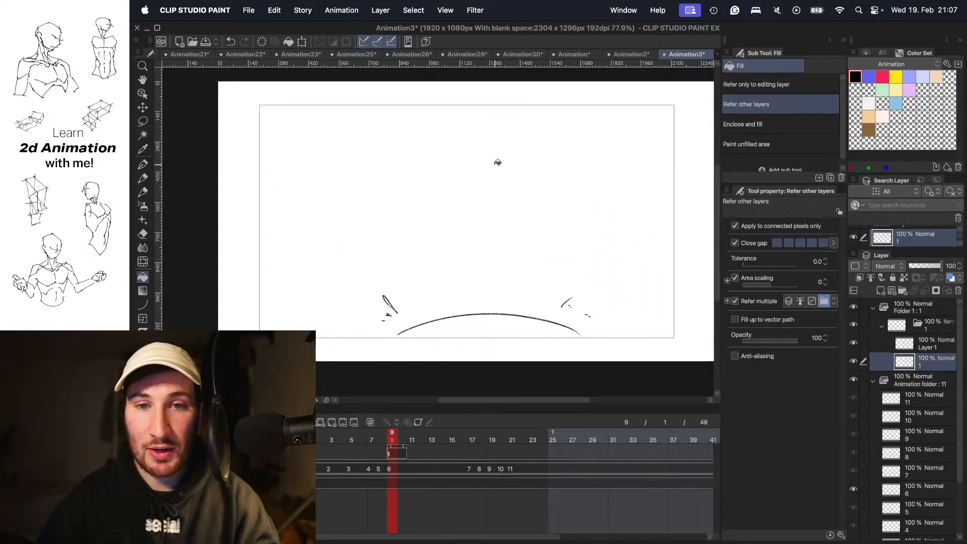
{"action": "left_click", "coordinate": [511, 177]}
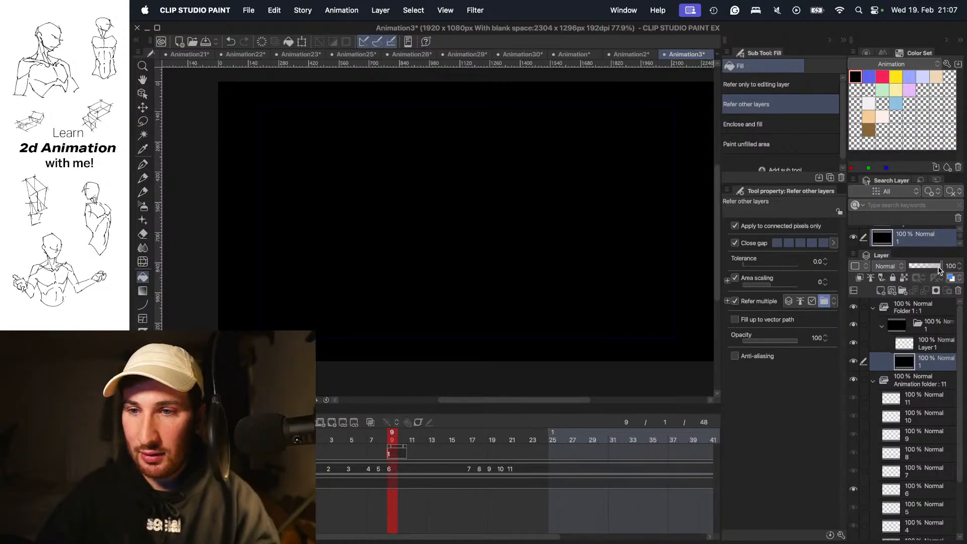
{"action": "left_click_drag", "start_coordinate": [940, 271], "coordinate": [926, 267]}
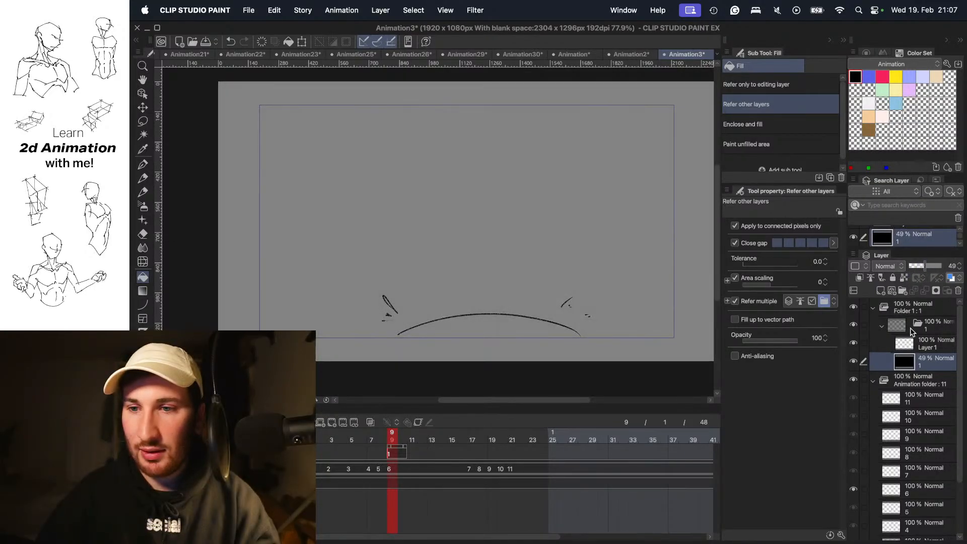
{"action": "left_click", "coordinate": [924, 348]}
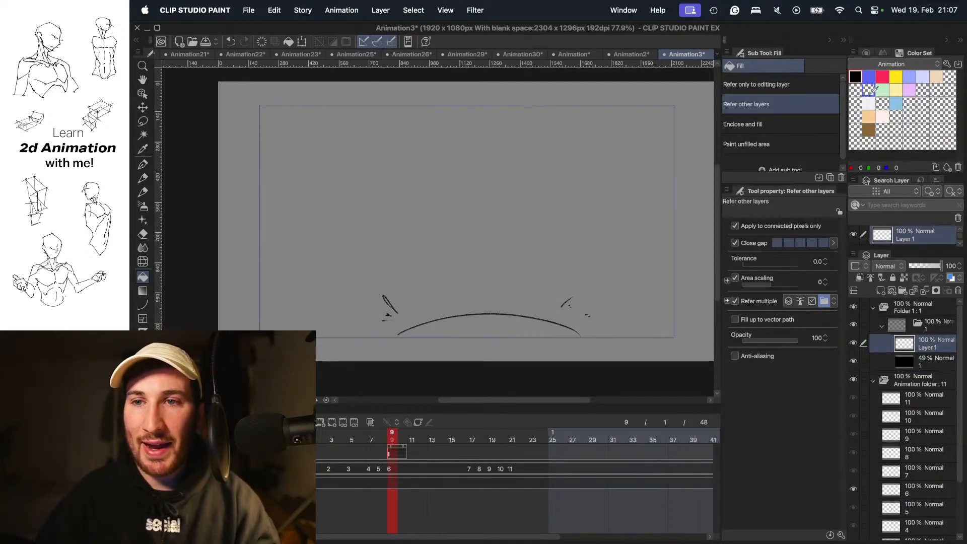
- Set up the animator pencil brush in white at size 16.9 and compare frame 8 with frame 9
{"action": "key", "text": "b"}
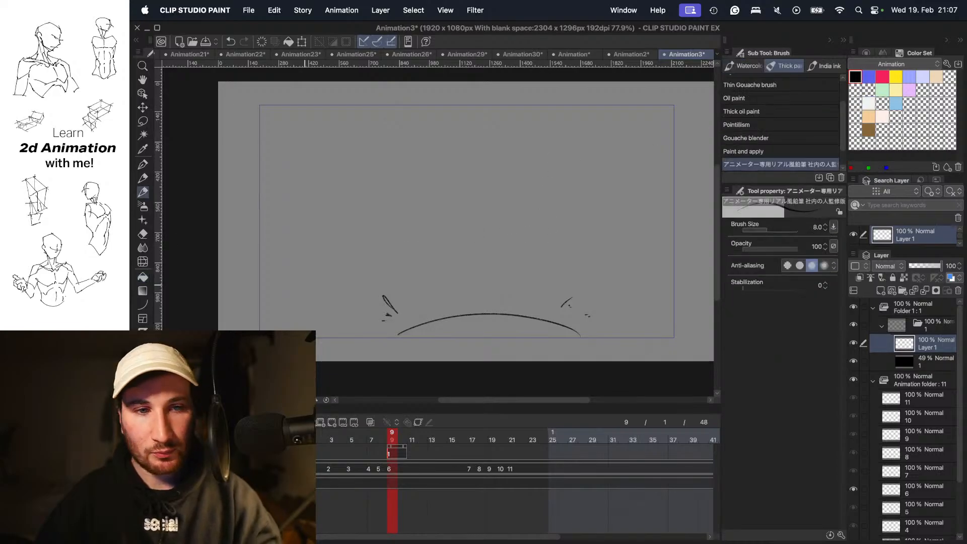
{"action": "key", "text": "super+z"}
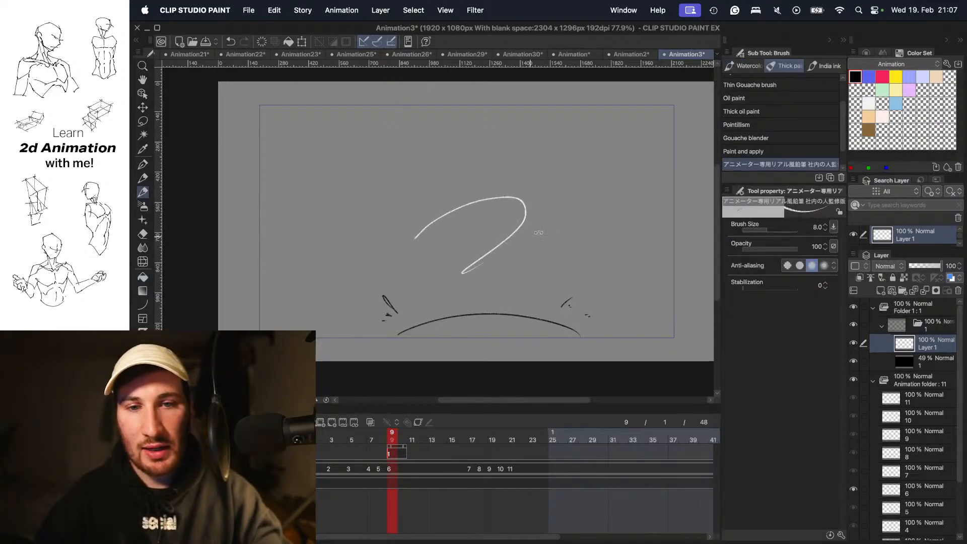
{"action": "key", "text": "super+z"}
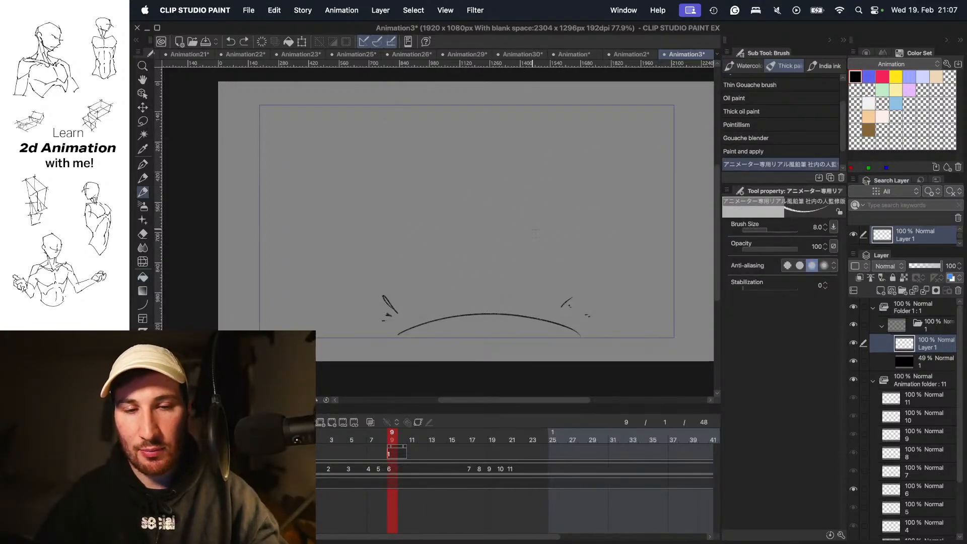
{"action": "key", "text": "super+z"}
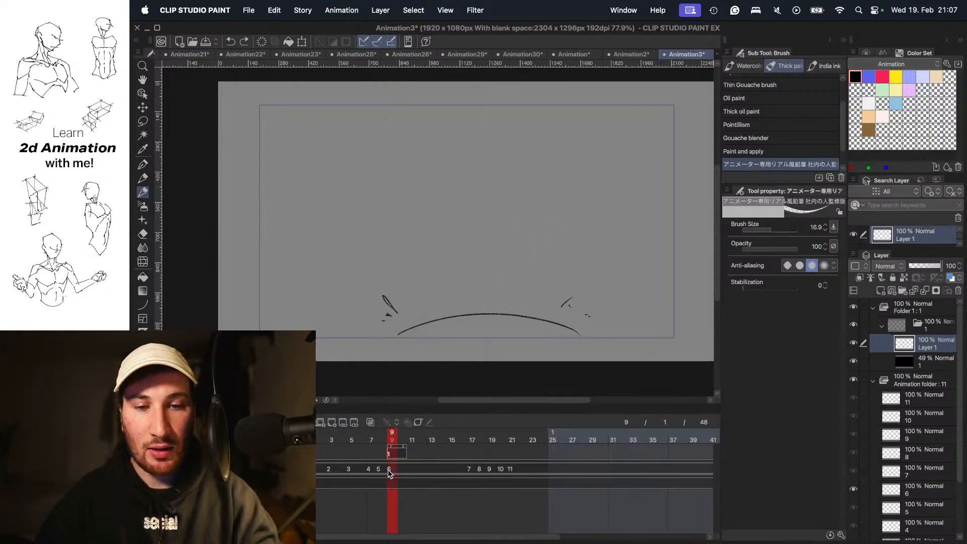
{"action": "left_click", "coordinate": [384, 440]}
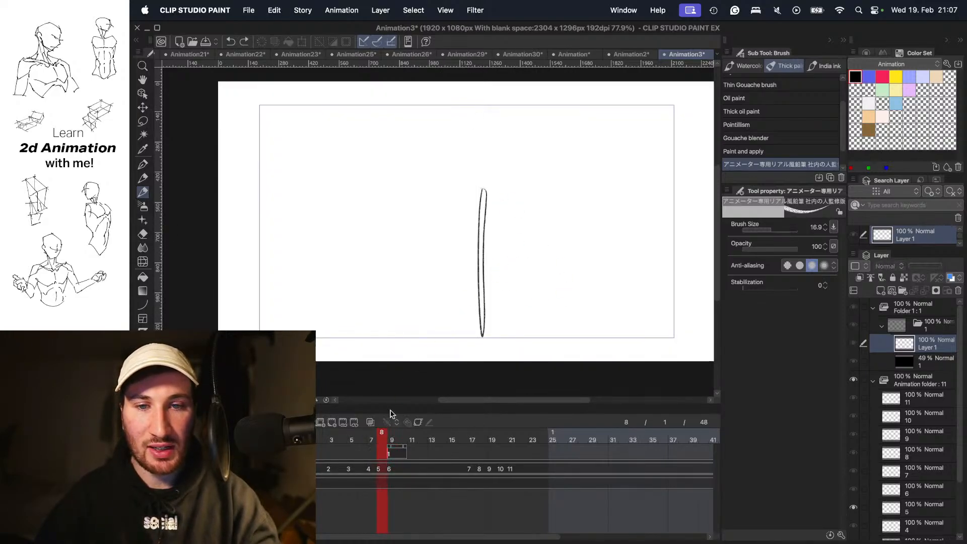
{"action": "left_click", "coordinate": [392, 440]}
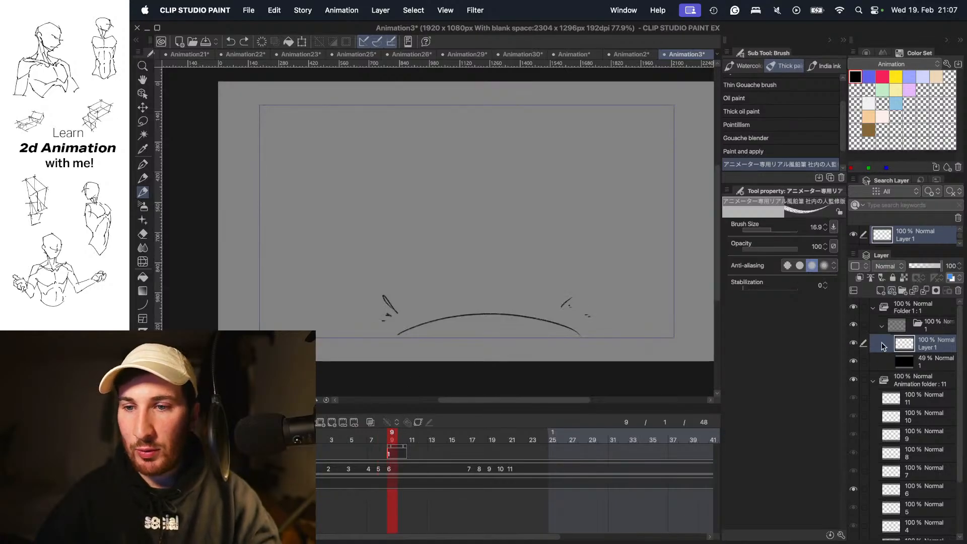
{"action": "mouse_move", "coordinate": [459, 264]}
{"action": "left_mouse_down"}
{"action": "mouse_move", "coordinate": [467, 256]}
{"action": "mouse_move", "coordinate": [503, 279]}
{"action": "mouse_move", "coordinate": [498, 258]}
{"action": "mouse_move", "coordinate": [544, 257]}
{"action": "mouse_move", "coordinate": [532, 282]}
{"action": "mouse_move", "coordinate": [551, 259]}
{"action": "left_mouse_up"}
{"action": "left_click_drag", "start_coordinate": [535, 329], "coordinate": [537, 331]}
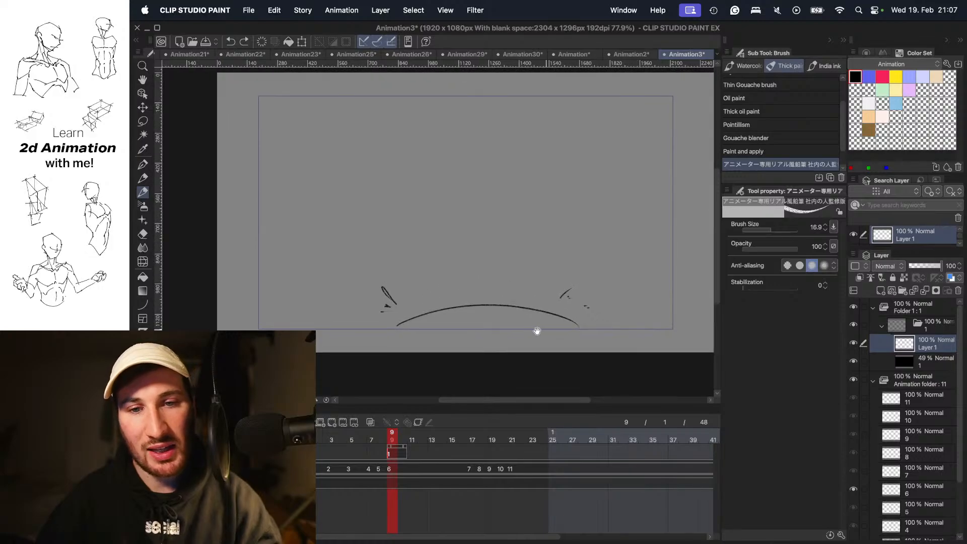
- Paint a tapering white textured stroke along the squashed ball's arc on Layer 1 with a brush size of 39.7
{"action": "left_click", "coordinate": [502, 331]}
{"action": "left_click_drag", "start_coordinate": [359, 324], "coordinate": [575, 301]}
{"action": "key", "text": "super+z"}
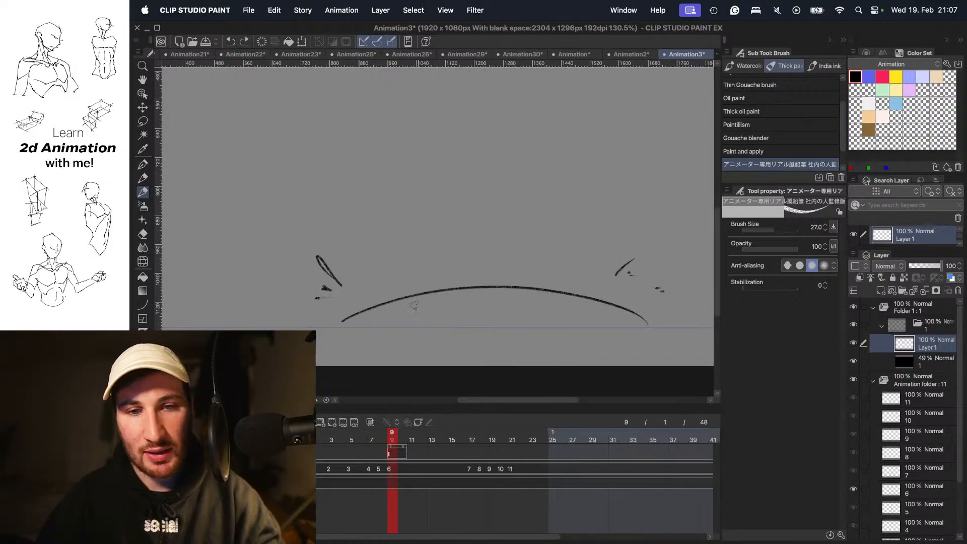
{"action": "left_click_drag", "start_coordinate": [359, 317], "coordinate": [584, 305]}
{"action": "key", "text": "super+z"}
{"action": "mouse_move", "coordinate": [355, 318]}
{"action": "left_mouse_down"}
{"action": "mouse_move", "coordinate": [485, 295]}
{"action": "mouse_move", "coordinate": [589, 303]}
{"action": "mouse_move", "coordinate": [504, 290]}
{"action": "mouse_move", "coordinate": [625, 308]}
{"action": "mouse_move", "coordinate": [370, 313]}
{"action": "mouse_move", "coordinate": [627, 309]}
{"action": "left_mouse_up"}
{"action": "key", "text": "super+z"}
{"action": "key", "text": "super+z"}
{"action": "key", "text": "super+z"}
{"action": "left_click_drag", "start_coordinate": [343, 323], "coordinate": [504, 288]}
{"action": "key", "text": "super+z"}
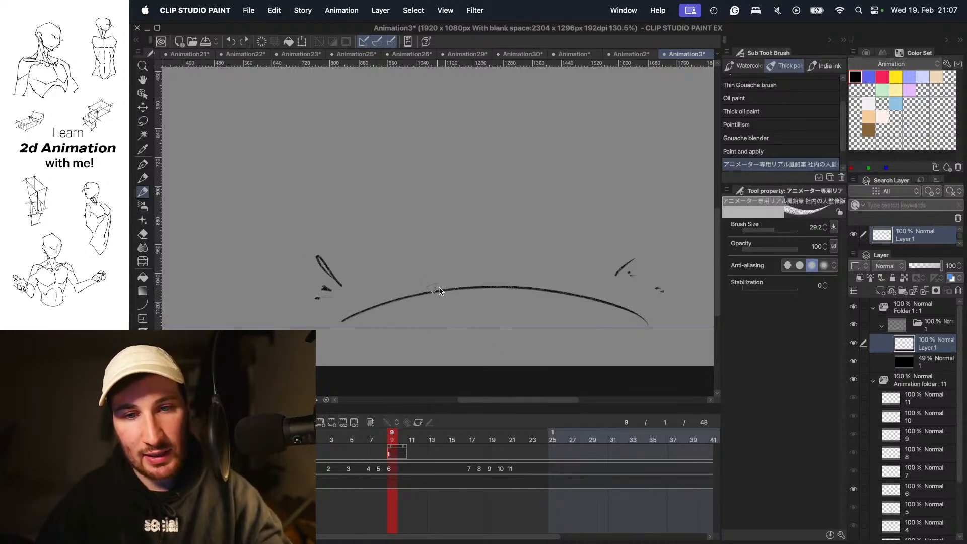
{"action": "left_click_drag", "start_coordinate": [353, 324], "coordinate": [549, 297]}
{"action": "key", "text": "super+z"}
{"action": "left_click_drag", "start_coordinate": [345, 323], "coordinate": [580, 296]}
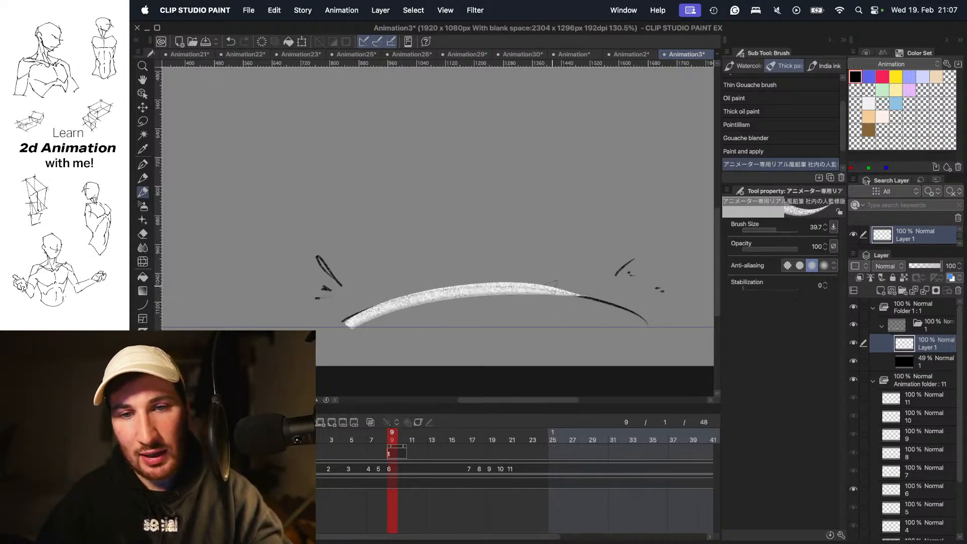
- Add a small white highlight just below the right end of the ball's arc
{"action": "scroll", "coordinate": [613, 290], "scroll_direction": "down", "scroll_amount": 4}
{"action": "scroll", "coordinate": [614, 272], "scroll_direction": "up", "scroll_amount": 5}
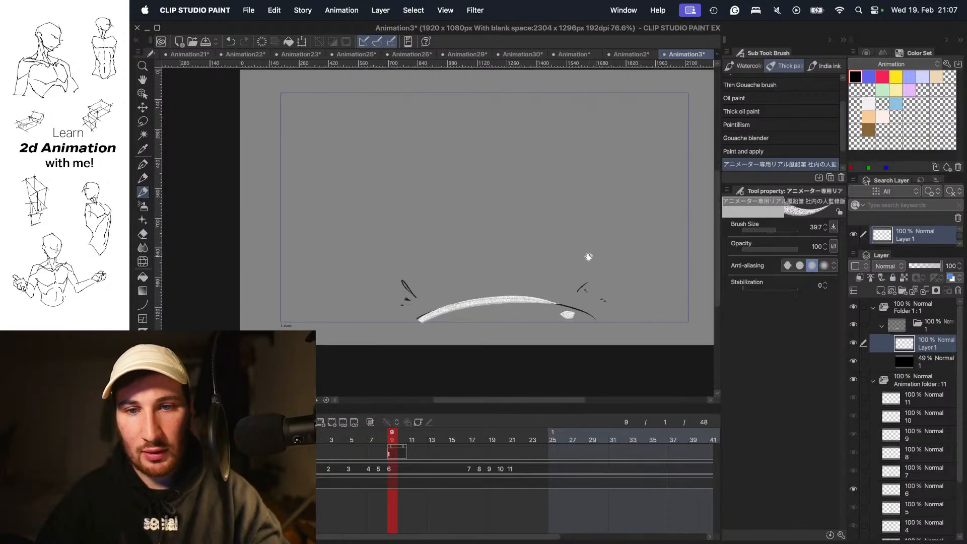
{"action": "key", "text": "super+z"}
{"action": "left_click_drag", "start_coordinate": [557, 307], "coordinate": [577, 324]}
{"action": "key", "text": "super+z"}
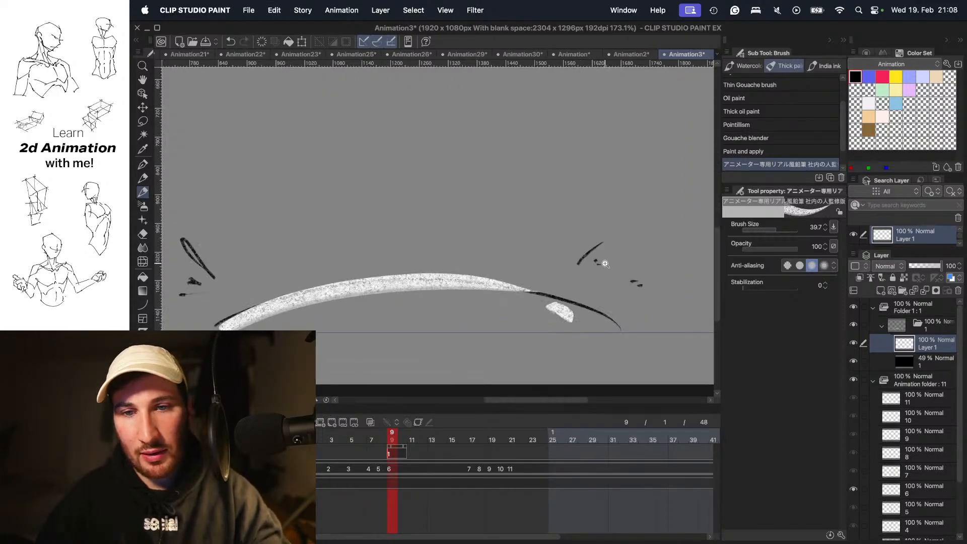
{"action": "scroll", "coordinate": [614, 216], "scroll_direction": "down", "scroll_amount": 4}
{"action": "scroll", "coordinate": [599, 207], "scroll_direction": "down", "scroll_amount": 2}
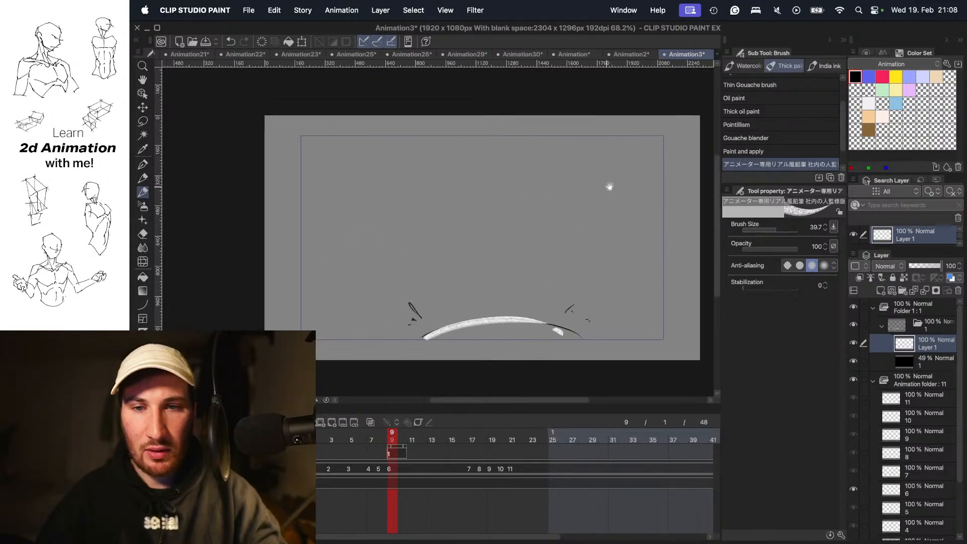
- Paint a low white ray from the left canvas edge to the arc's left end with a brush size of 39
{"action": "left_click_drag", "start_coordinate": [324, 120], "coordinate": [469, 303]}
{"action": "key", "text": "super+z"}
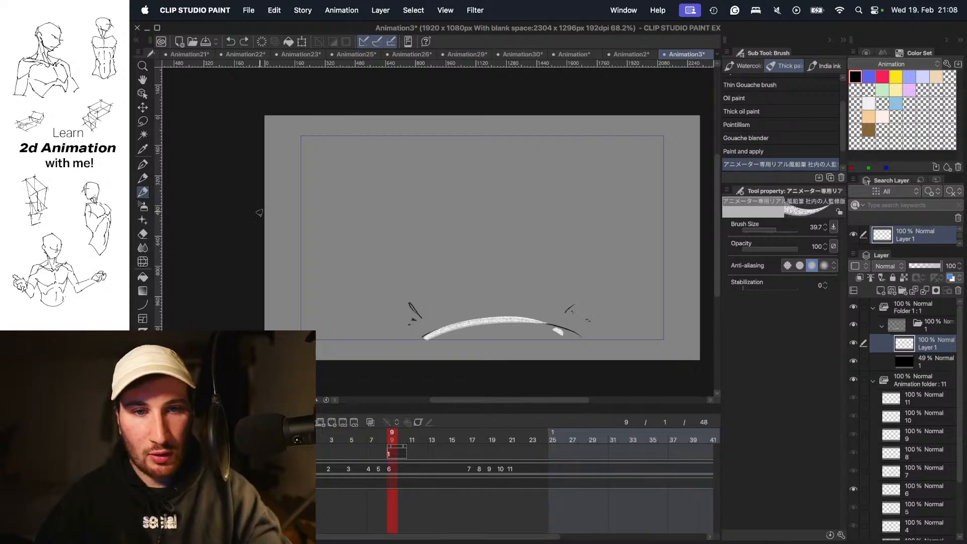
{"action": "left_click_drag", "start_coordinate": [260, 221], "coordinate": [420, 347]}
{"action": "key", "text": "super+z"}
{"action": "left_click_drag", "start_coordinate": [263, 250], "coordinate": [431, 337]}
{"action": "key", "text": "super+z"}
{"action": "left_click_drag", "start_coordinate": [263, 262], "coordinate": [426, 339]}
{"action": "key", "text": "super+z"}
{"action": "key", "text": "super+z"}
{"action": "left_click_drag", "start_coordinate": [265, 251], "coordinate": [426, 337]}
{"action": "key", "text": "super+z"}
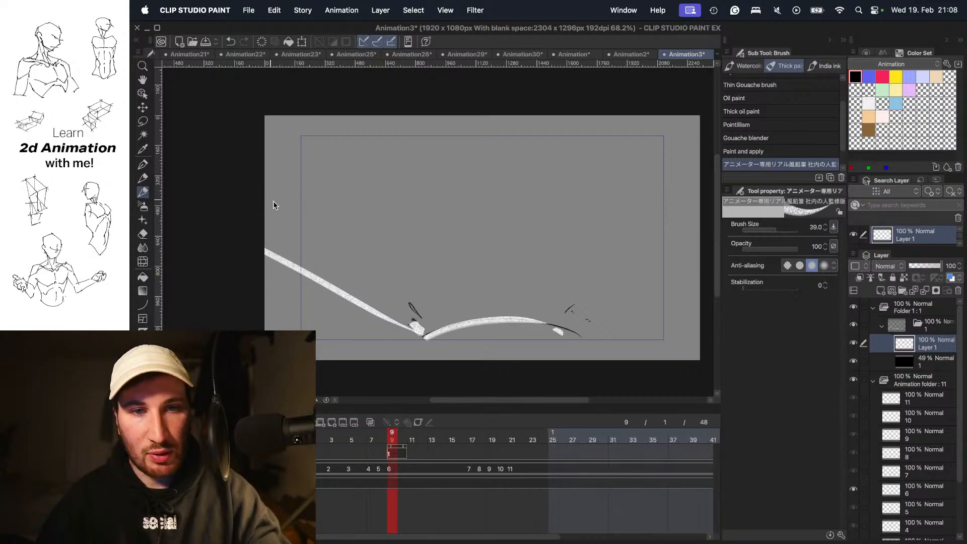
- Paint a second, steeper white ray from the left canvas edge to the arc's left end
{"action": "left_click_drag", "start_coordinate": [265, 191], "coordinate": [423, 330]}
{"action": "key", "text": "super+z"}
{"action": "left_click_drag", "start_coordinate": [264, 187], "coordinate": [421, 332]}
{"action": "key", "text": "super+z"}
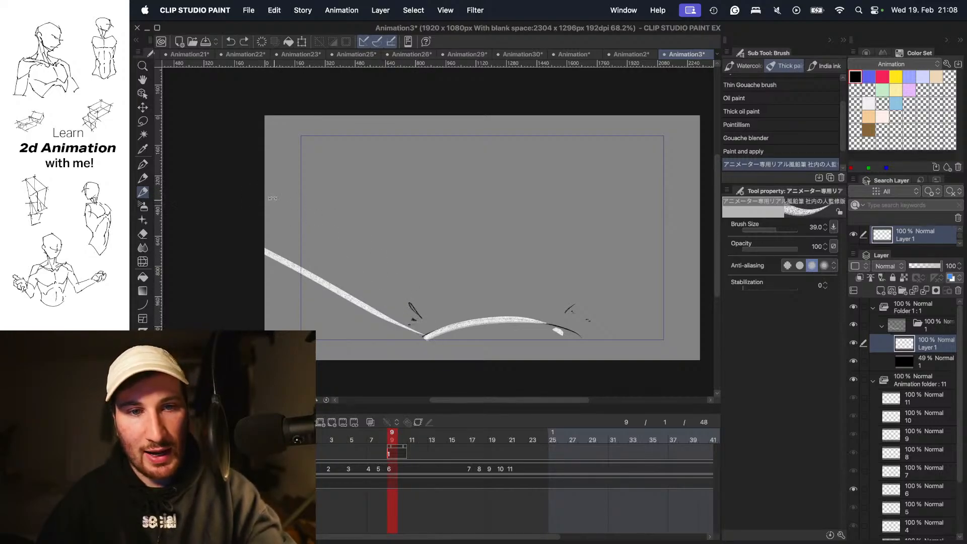
{"action": "left_click_drag", "start_coordinate": [267, 191], "coordinate": [421, 330]}
{"action": "key", "text": "super+z"}
{"action": "left_click_drag", "start_coordinate": [263, 187], "coordinate": [423, 333]}
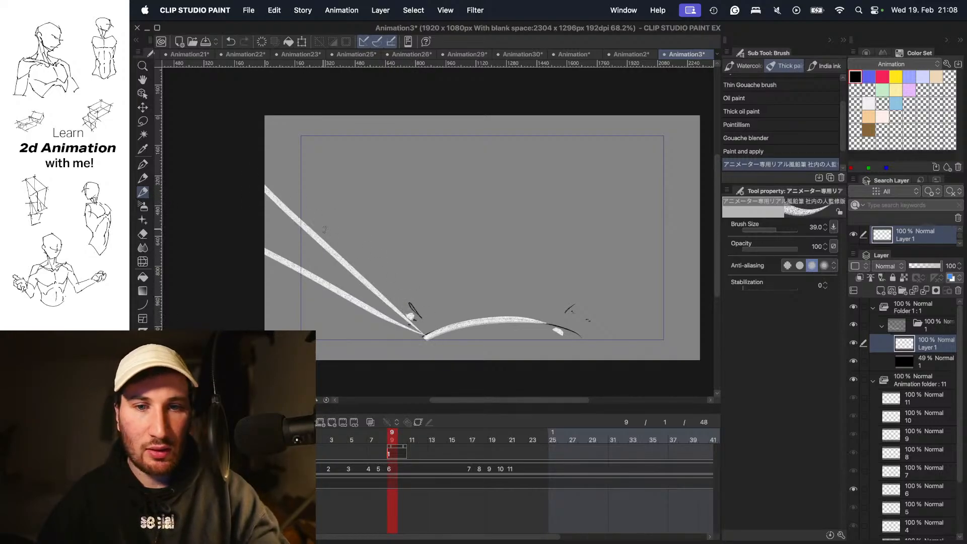
- Fill between the two left rays and paint a wide white beam from the canvas's upper edge to the arc at brush size 171
{"action": "mouse_move", "coordinate": [260, 215]}
{"action": "left_mouse_down"}
{"action": "mouse_move", "coordinate": [353, 278]}
{"action": "mouse_move", "coordinate": [256, 230]}
{"action": "mouse_move", "coordinate": [357, 297]}
{"action": "mouse_move", "coordinate": [277, 230]}
{"action": "mouse_move", "coordinate": [376, 310]}
{"action": "mouse_move", "coordinate": [401, 320]}
{"action": "left_mouse_up"}
{"action": "mouse_move", "coordinate": [370, 90]}
{"action": "left_mouse_down"}
{"action": "mouse_move", "coordinate": [457, 305]}
{"action": "mouse_move", "coordinate": [289, 90]}
{"action": "left_mouse_up"}
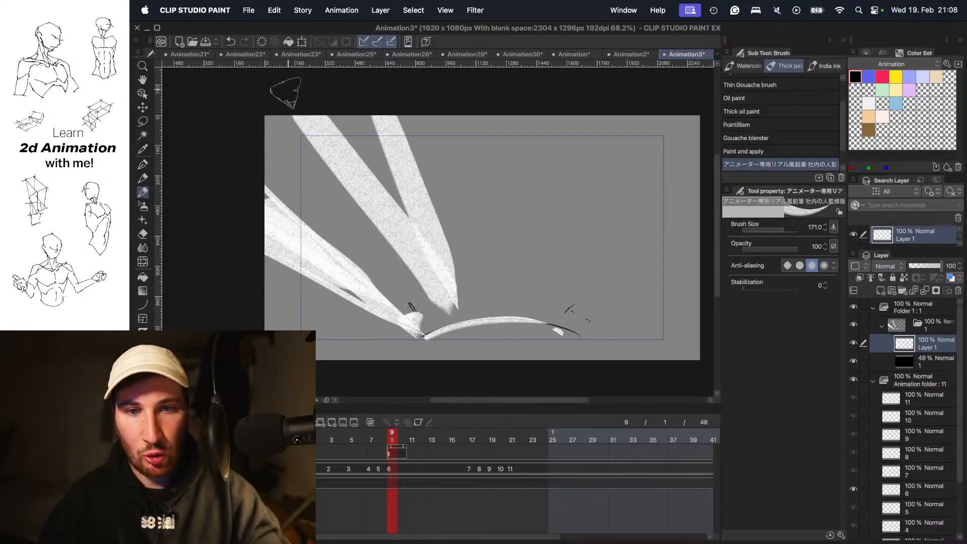
{"action": "mouse_move", "coordinate": [418, 187]}
{"action": "left_mouse_down"}
{"action": "mouse_move", "coordinate": [384, 176]}
{"action": "mouse_move", "coordinate": [409, 233]}
{"action": "left_mouse_up"}
{"action": "left_click_drag", "start_coordinate": [375, 118], "coordinate": [442, 303]}
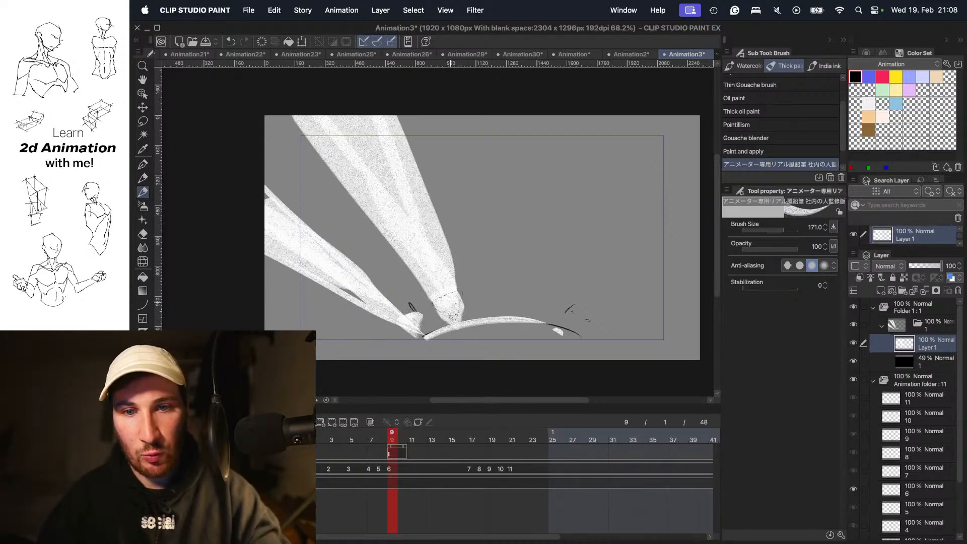
- Paint a wide white beam from the arc's right end out to the right canvas edge
{"action": "left_click_drag", "start_coordinate": [544, 323], "coordinate": [700, 272]}
{"action": "left_click_drag", "start_coordinate": [649, 289], "coordinate": [571, 253]}
{"action": "key", "text": "super+z"}
{"action": "left_click_drag", "start_coordinate": [478, 280], "coordinate": [675, 190]}
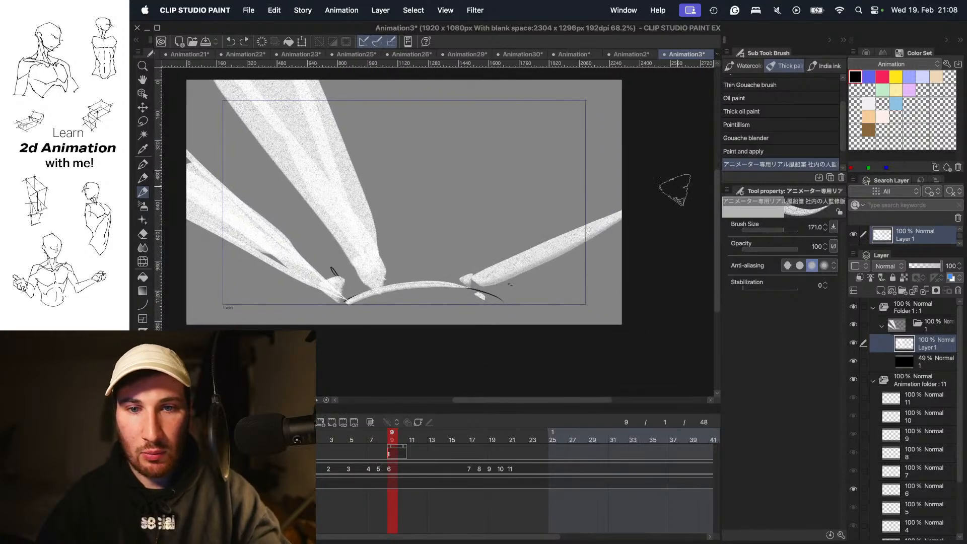
{"action": "mouse_move", "coordinate": [496, 286]}
{"action": "left_mouse_down"}
{"action": "mouse_move", "coordinate": [660, 232]}
{"action": "mouse_move", "coordinate": [519, 268]}
{"action": "mouse_move", "coordinate": [596, 289]}
{"action": "left_mouse_up"}
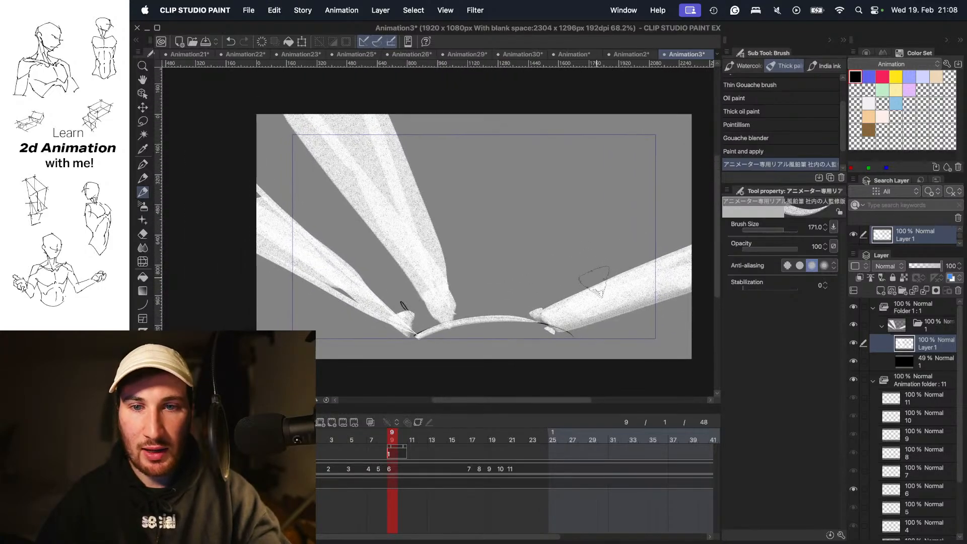
- Paint a thin white ray from the arc to the canvas's upper right edge with a brush size of 31.7
{"action": "left_click_drag", "start_coordinate": [511, 304], "coordinate": [674, 116]}
{"action": "scroll", "coordinate": [620, 186], "scroll_direction": "right", "scroll_amount": 3}
{"action": "key", "text": "super+z"}
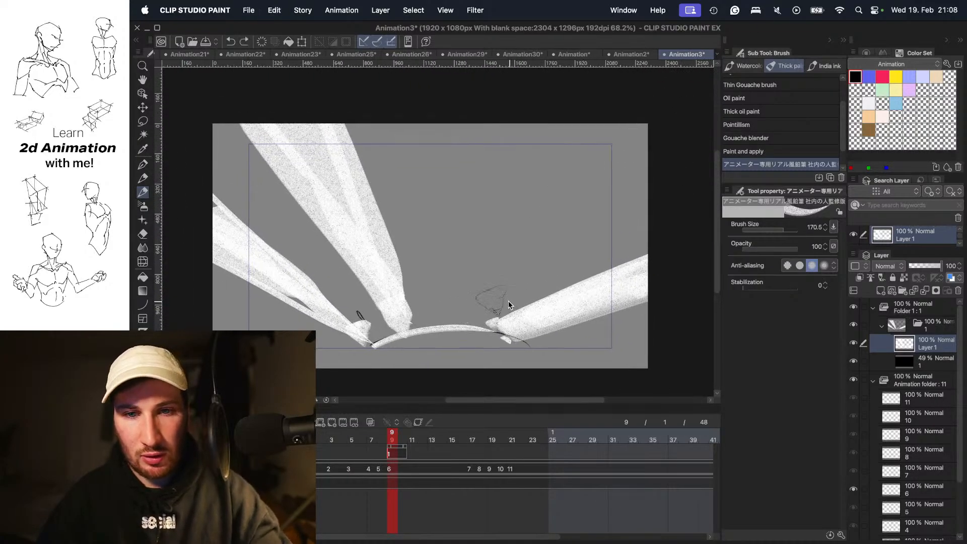
{"action": "left_click_drag", "start_coordinate": [473, 320], "coordinate": [649, 129]}
{"action": "key", "text": "super+z"}
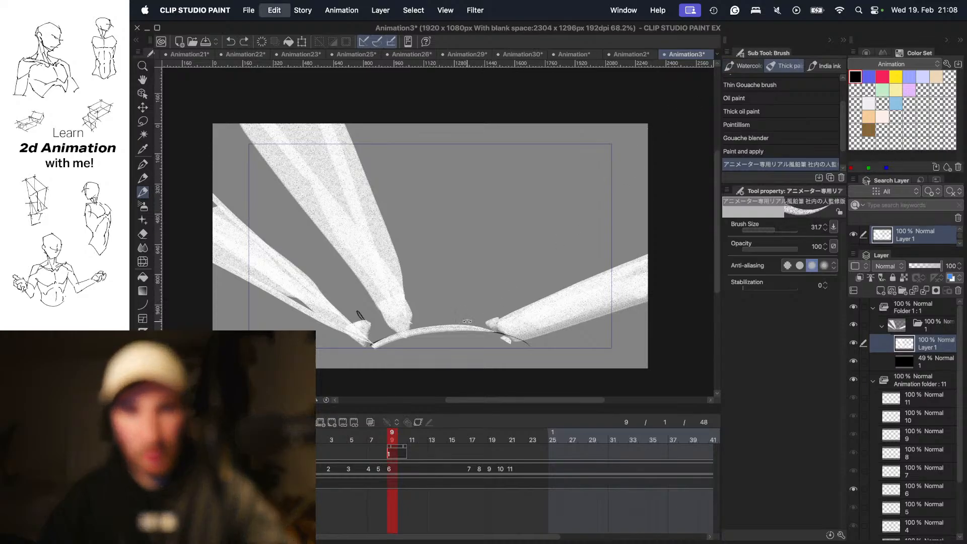
{"action": "left_click_drag", "start_coordinate": [466, 330], "coordinate": [648, 167]}
{"action": "left_click_drag", "start_coordinate": [550, 245], "coordinate": [561, 233]}
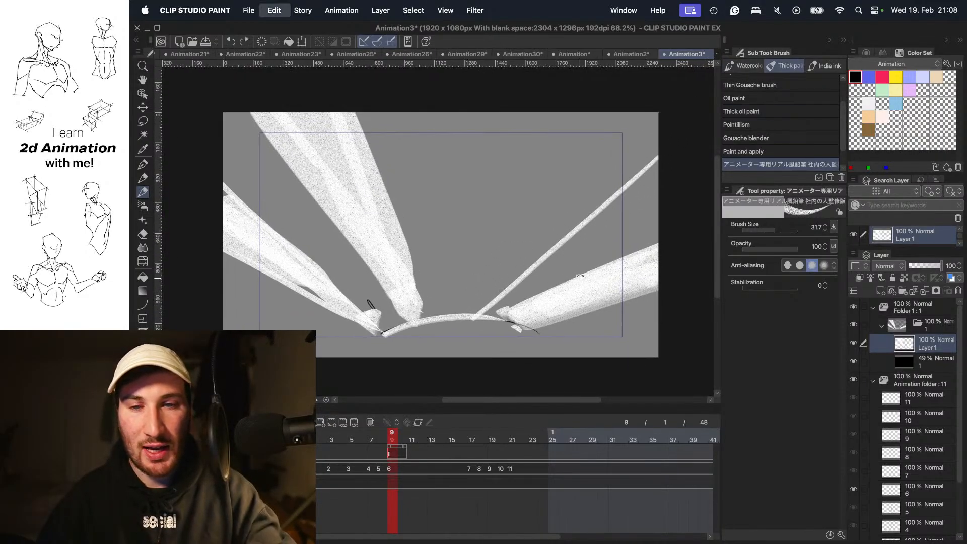
{"action": "left_click_drag", "start_coordinate": [571, 271], "coordinate": [617, 247]}
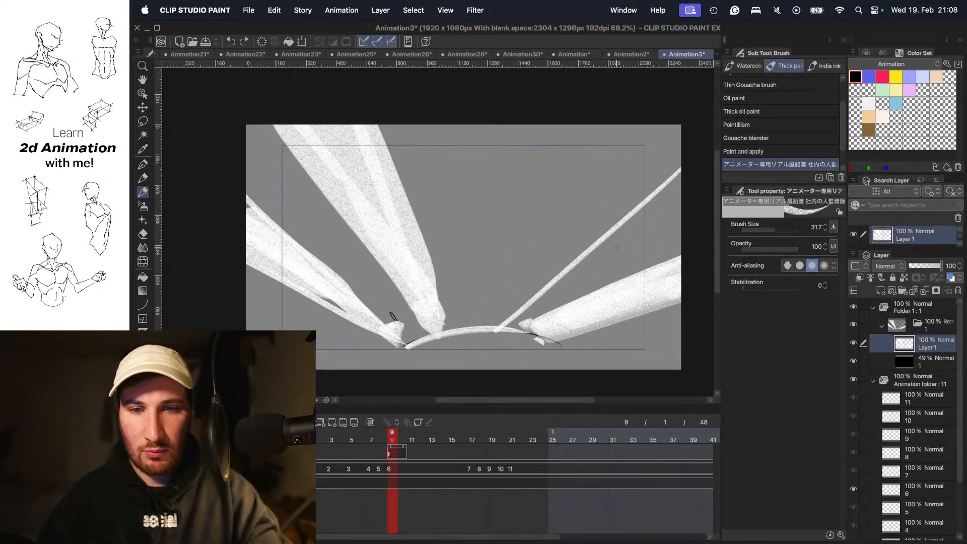
- Raise the black layer's opacity to 100% in cel 1 and add a new cel 2 at frame 10
{"action": "left_click", "coordinate": [933, 363]}
{"action": "left_click_drag", "start_coordinate": [926, 265], "coordinate": [941, 266]}
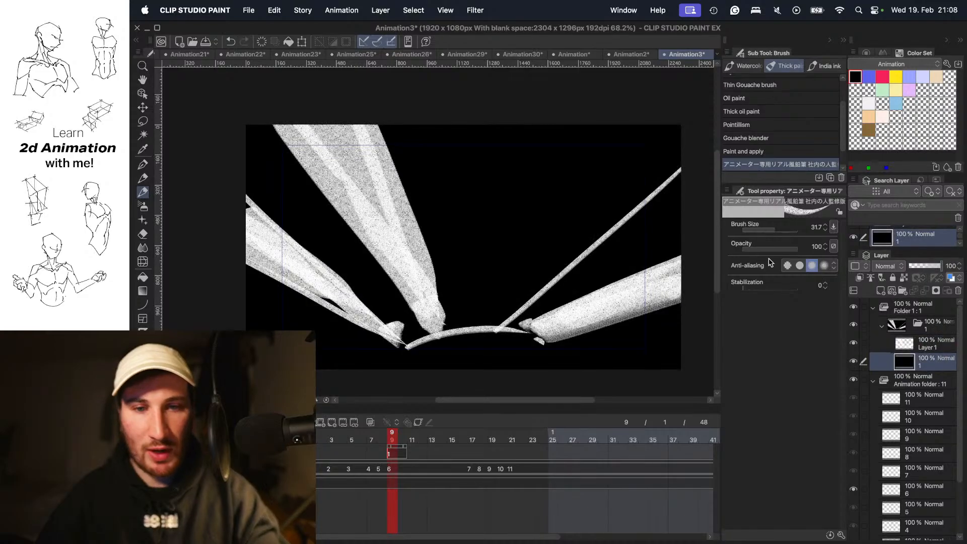
{"action": "mouse_move", "coordinate": [388, 436]}
{"action": "left_mouse_down"}
{"action": "mouse_move", "coordinate": [397, 432]}
{"action": "mouse_move", "coordinate": [342, 430]}
{"action": "mouse_move", "coordinate": [406, 428]}
{"action": "mouse_move", "coordinate": [354, 424]}
{"action": "mouse_move", "coordinate": [399, 425]}
{"action": "left_mouse_up"}
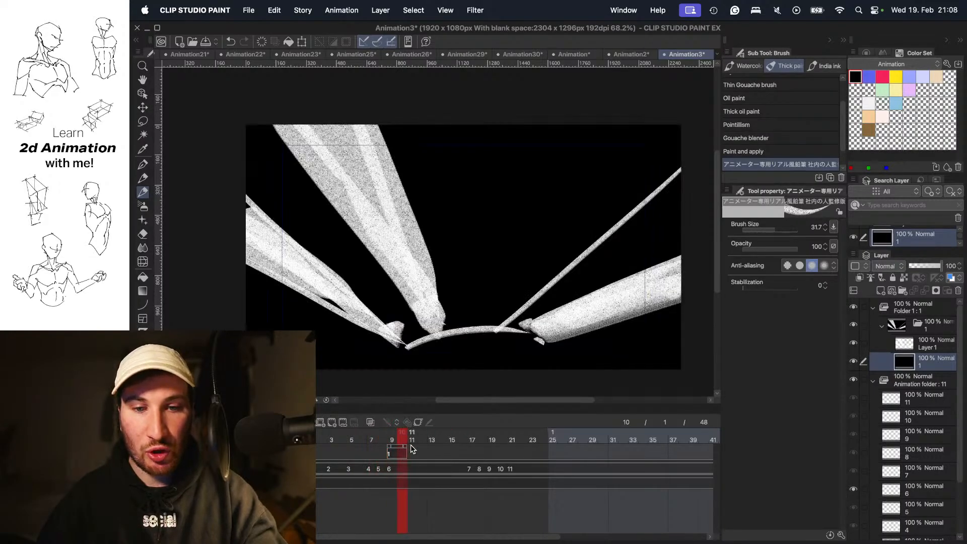
{"action": "key", "text": "super+alt+n"}
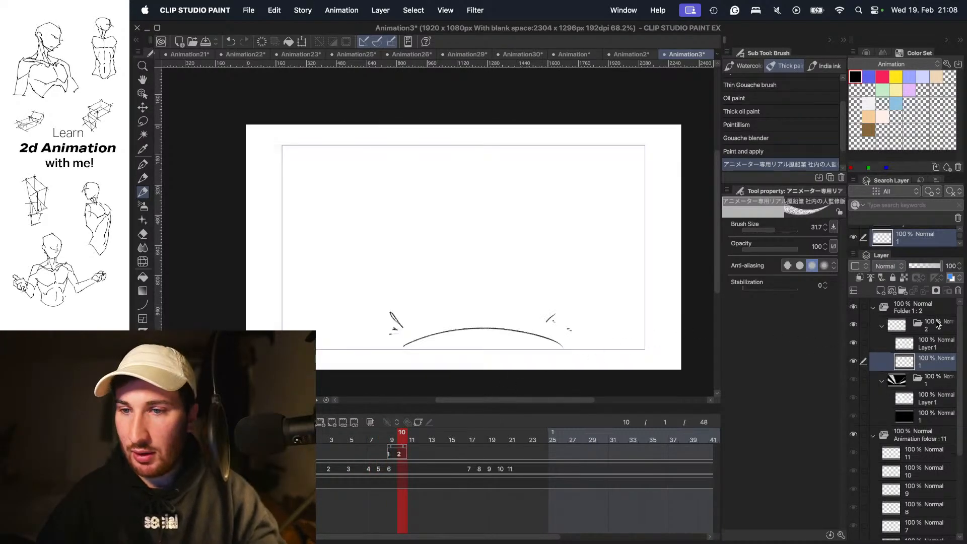
- Fill the lower layer of cel 2 with white, reduce its opacity to 32% and select Layer 1 above it
{"action": "key", "text": "g"}
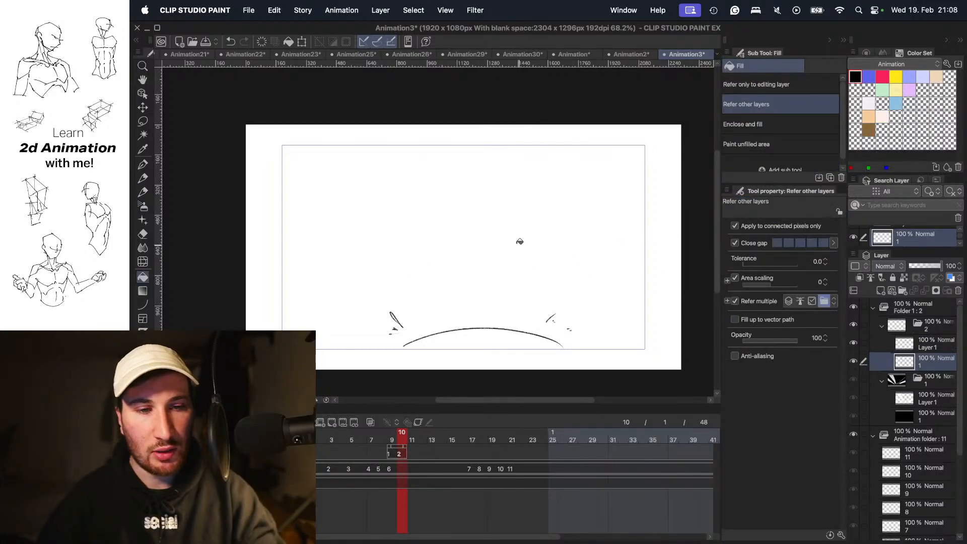
{"action": "left_click", "coordinate": [530, 226]}
{"action": "left_click_drag", "start_coordinate": [940, 266], "coordinate": [920, 265]}
{"action": "left_click", "coordinate": [936, 345]}
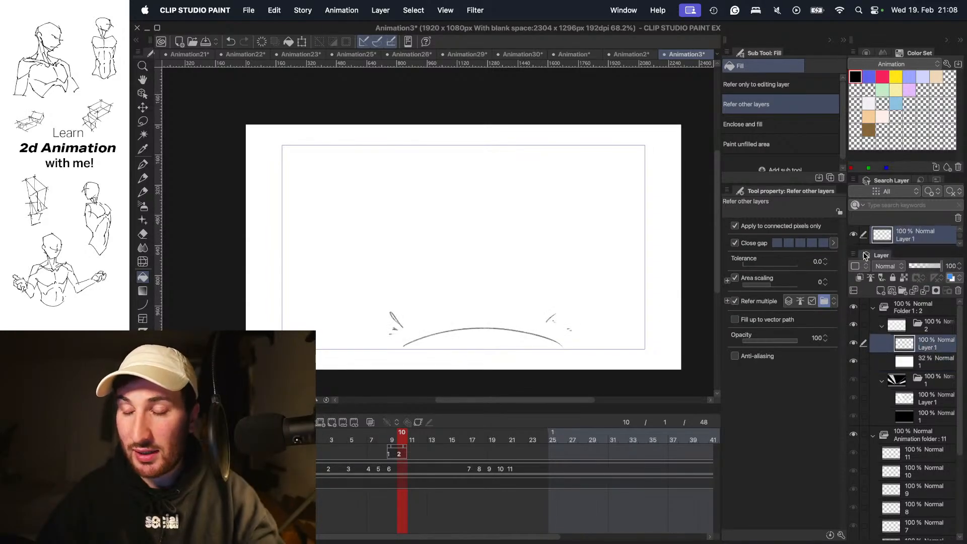
- Paint a solid black textured shadow under the right half of the ball's arc down to the ground line at brush size 31.7
{"action": "key", "text": "b"}
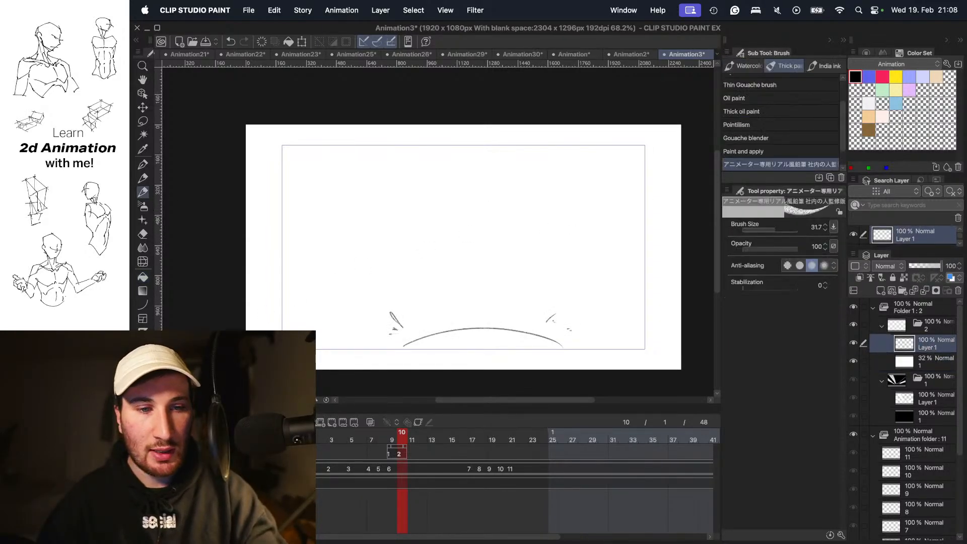
{"action": "left_click_drag", "start_coordinate": [471, 197], "coordinate": [553, 284]}
{"action": "key", "text": "super+z"}
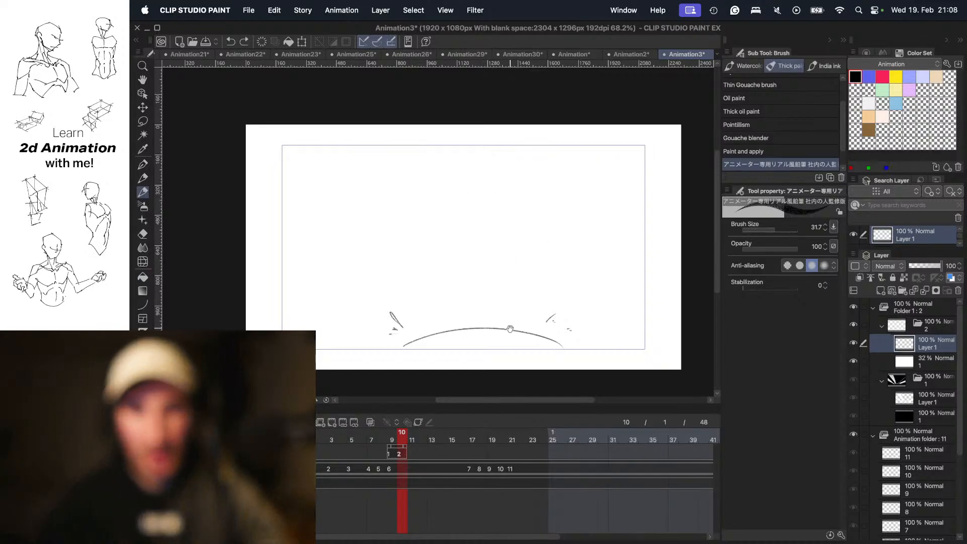
{"action": "left_click_drag", "start_coordinate": [526, 337], "coordinate": [541, 304]}
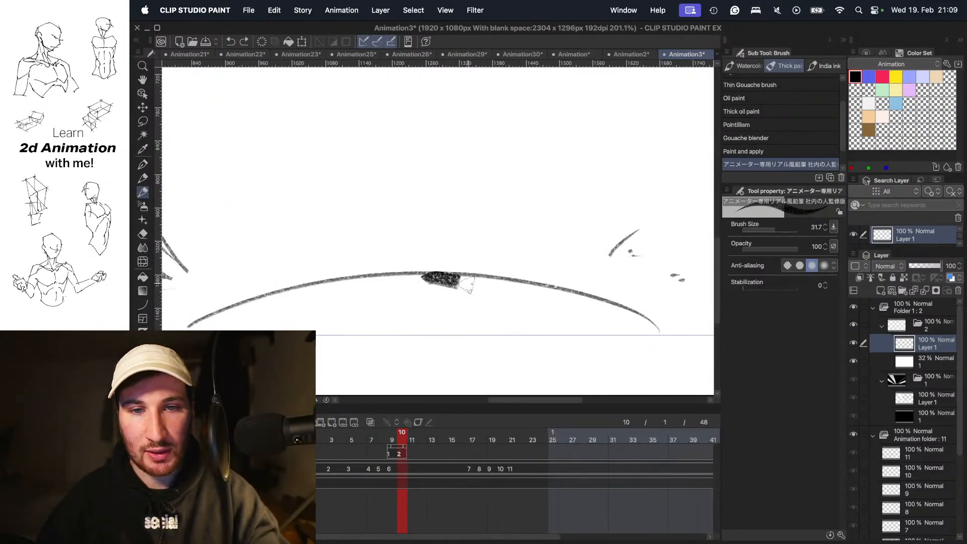
{"action": "left_click_drag", "start_coordinate": [468, 285], "coordinate": [579, 343]}
{"action": "key", "text": "super+z"}
{"action": "mouse_move", "coordinate": [424, 277]}
{"action": "left_mouse_down"}
{"action": "mouse_move", "coordinate": [537, 332]}
{"action": "mouse_move", "coordinate": [634, 329]}
{"action": "left_mouse_up"}
{"action": "key", "text": "super+z"}
{"action": "mouse_move", "coordinate": [537, 329]}
{"action": "left_mouse_down"}
{"action": "mouse_move", "coordinate": [661, 331]}
{"action": "mouse_move", "coordinate": [524, 288]}
{"action": "mouse_move", "coordinate": [645, 321]}
{"action": "mouse_move", "coordinate": [491, 288]}
{"action": "mouse_move", "coordinate": [537, 316]}
{"action": "mouse_move", "coordinate": [615, 323]}
{"action": "left_mouse_up"}
{"action": "key", "text": "super+z"}
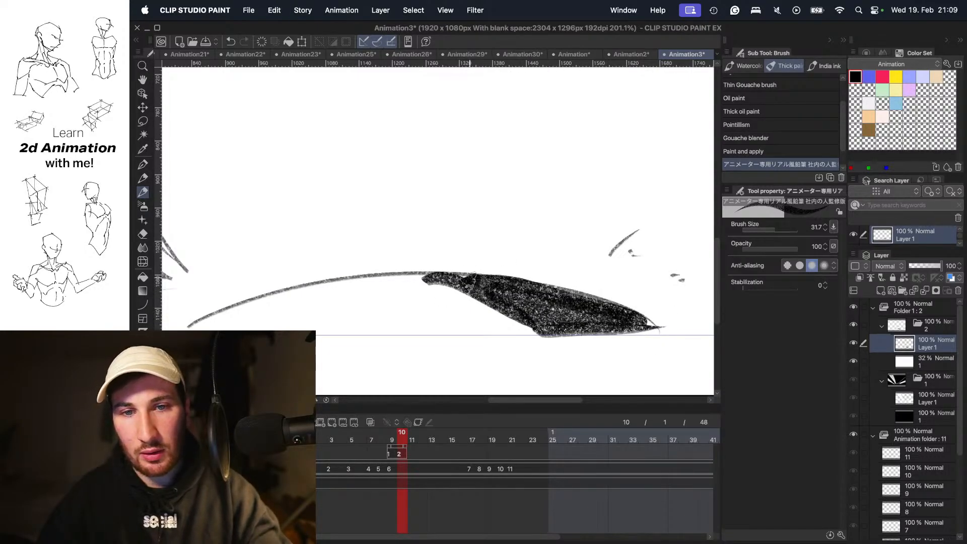
{"action": "mouse_move", "coordinate": [469, 279]}
{"action": "left_mouse_down"}
{"action": "mouse_move", "coordinate": [608, 315]}
{"action": "mouse_move", "coordinate": [559, 307]}
{"action": "left_mouse_up"}
{"action": "left_click_drag", "start_coordinate": [651, 321], "coordinate": [716, 318]}
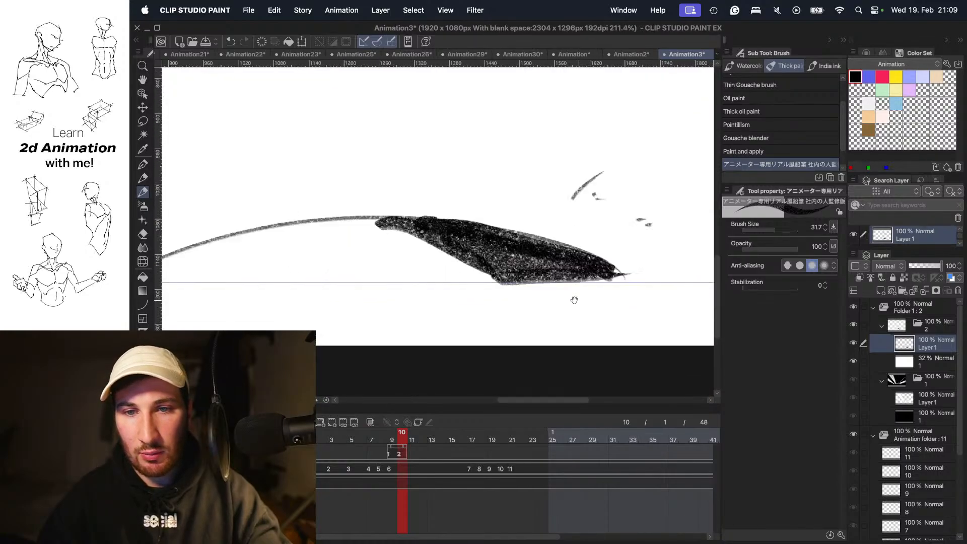
- Extend the black shadow's tip to the right along the ground line as a thin tapered point
{"action": "mouse_move", "coordinate": [541, 281]}
{"action": "left_mouse_down"}
{"action": "mouse_move", "coordinate": [699, 283]}
{"action": "mouse_move", "coordinate": [579, 279]}
{"action": "left_mouse_up"}
{"action": "left_click_drag", "start_coordinate": [649, 260], "coordinate": [538, 275]}
{"action": "key", "text": "super+z"}
{"action": "key", "text": "super+z"}
{"action": "left_click_drag", "start_coordinate": [403, 299], "coordinate": [572, 298]}
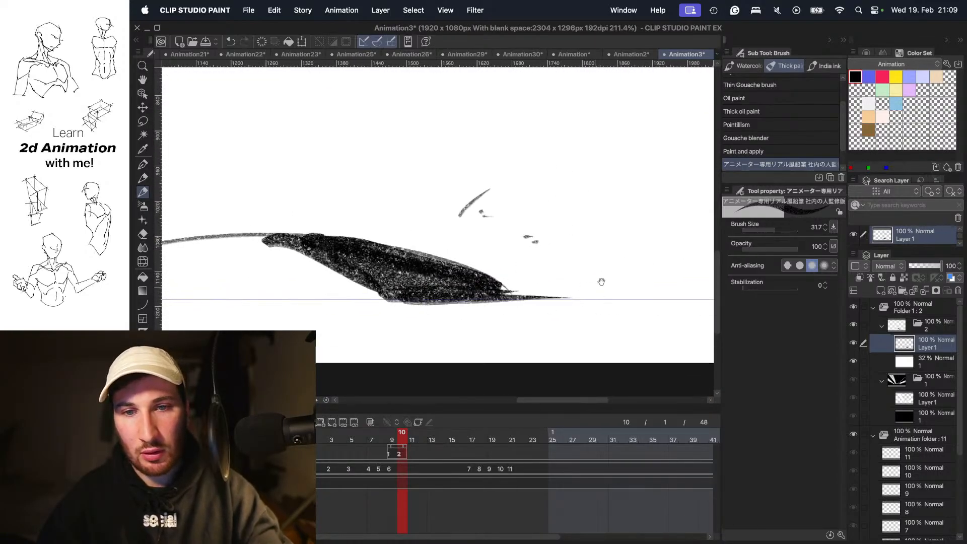
{"action": "mouse_move", "coordinate": [675, 322]}
{"action": "left_mouse_down"}
{"action": "mouse_move", "coordinate": [626, 263]}
{"action": "mouse_move", "coordinate": [595, 251]}
{"action": "left_mouse_up"}
{"action": "left_click_drag", "start_coordinate": [494, 299], "coordinate": [605, 293]}
- Paint a small black contact shadow at the left end of the ball's arc and compare it with frame 9
{"action": "left_click_drag", "start_coordinate": [496, 283], "coordinate": [487, 290]}
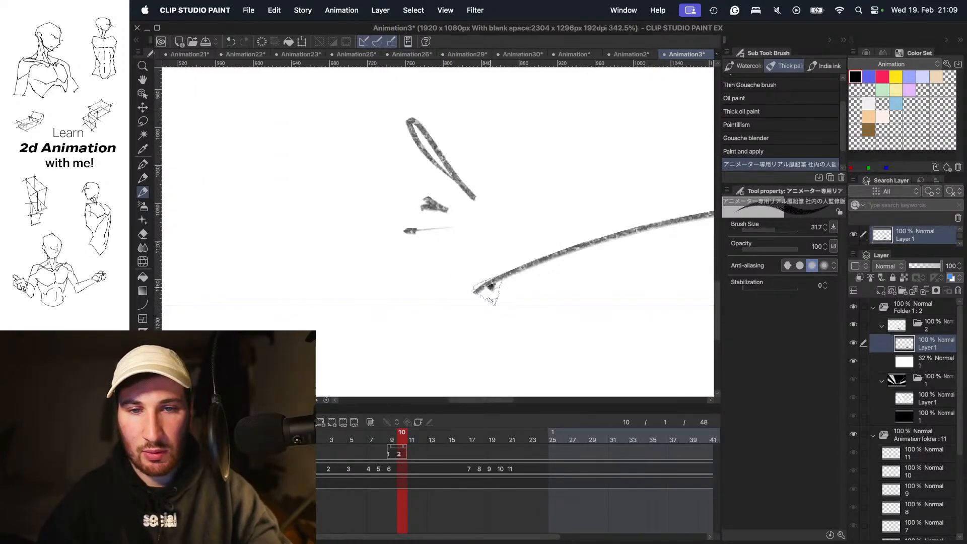
{"action": "left_click_drag", "start_coordinate": [545, 273], "coordinate": [454, 273]}
{"action": "left_click_drag", "start_coordinate": [611, 240], "coordinate": [501, 294]}
{"action": "key", "text": "Left"}
{"action": "key", "text": "Right"}
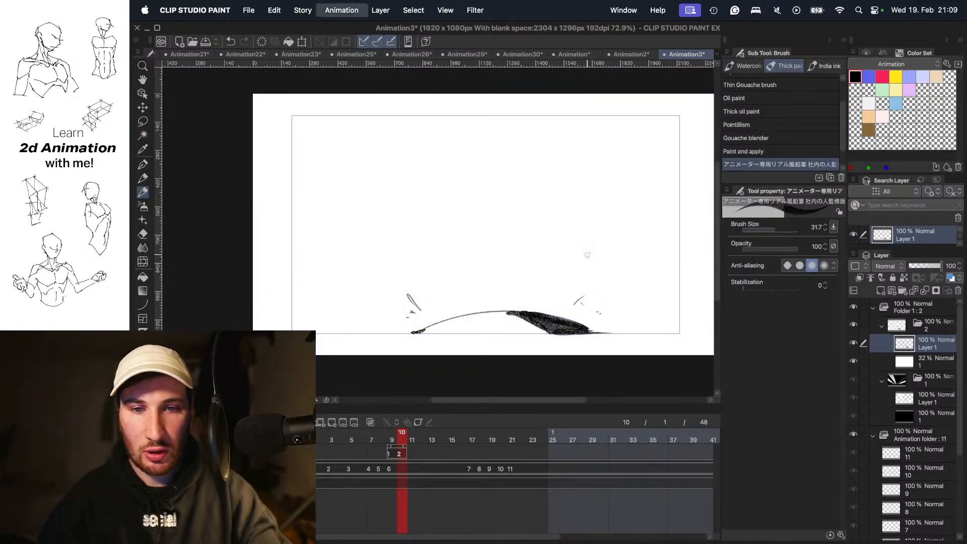
- Turn on onion skin and paint a broad black ray from the right shadow to the canvas's right edge at brush size 90.4
{"action": "left_click_drag", "start_coordinate": [601, 217], "coordinate": [584, 225]}
{"action": "left_click_drag", "start_coordinate": [652, 241], "coordinate": [557, 210]}
{"action": "mouse_move", "coordinate": [497, 270]}
{"action": "left_mouse_down"}
{"action": "mouse_move", "coordinate": [518, 271]}
{"action": "mouse_move", "coordinate": [486, 264]}
{"action": "mouse_move", "coordinate": [510, 254]}
{"action": "left_mouse_up"}
{"action": "key", "text": "]"}
{"action": "mouse_move", "coordinate": [648, 301]}
{"action": "left_mouse_down"}
{"action": "mouse_move", "coordinate": [597, 287]}
{"action": "mouse_move", "coordinate": [561, 253]}
{"action": "mouse_move", "coordinate": [574, 272]}
{"action": "mouse_move", "coordinate": [496, 313]}
{"action": "mouse_move", "coordinate": [647, 271]}
{"action": "left_mouse_up"}
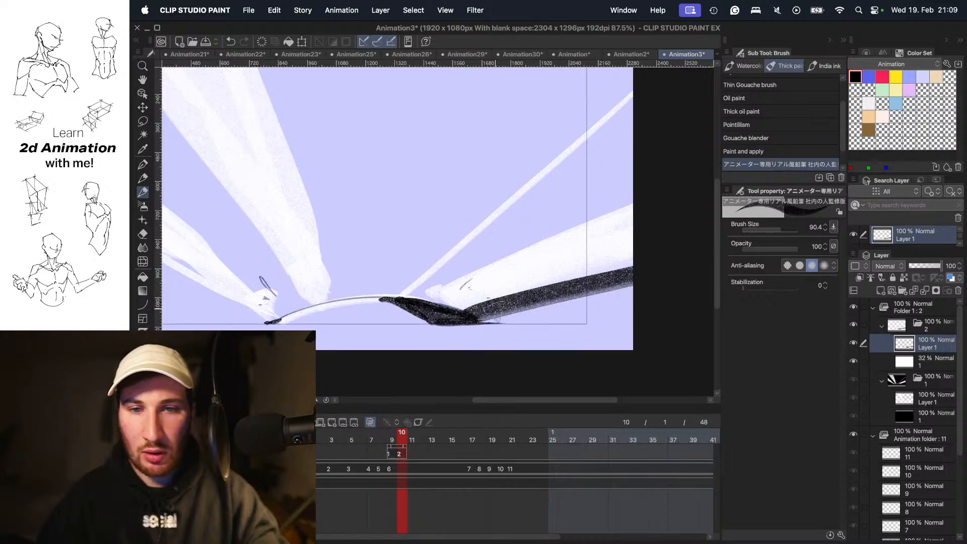
{"action": "left_click_drag", "start_coordinate": [491, 315], "coordinate": [630, 306]}
{"action": "mouse_move", "coordinate": [572, 297]}
{"action": "left_mouse_down"}
{"action": "mouse_move", "coordinate": [661, 285]}
{"action": "mouse_move", "coordinate": [664, 314]}
{"action": "left_mouse_up"}
{"action": "left_click_drag", "start_coordinate": [569, 262], "coordinate": [562, 302]}
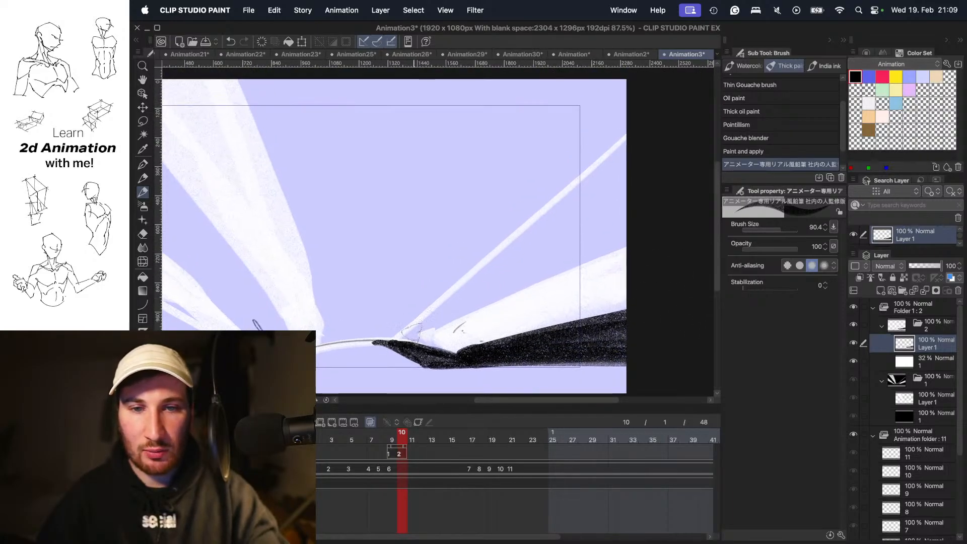
- Paint a black ray along the thin upper-right white ray and a low one from the arc's left end to the canvas's left edge
{"action": "left_click_drag", "start_coordinate": [412, 335], "coordinate": [655, 113]}
{"action": "left_click_drag", "start_coordinate": [363, 179], "coordinate": [532, 172]}
{"action": "mouse_move", "coordinate": [425, 214]}
{"action": "left_mouse_down"}
{"action": "mouse_move", "coordinate": [537, 215]}
{"action": "mouse_move", "coordinate": [548, 205]}
{"action": "left_mouse_up"}
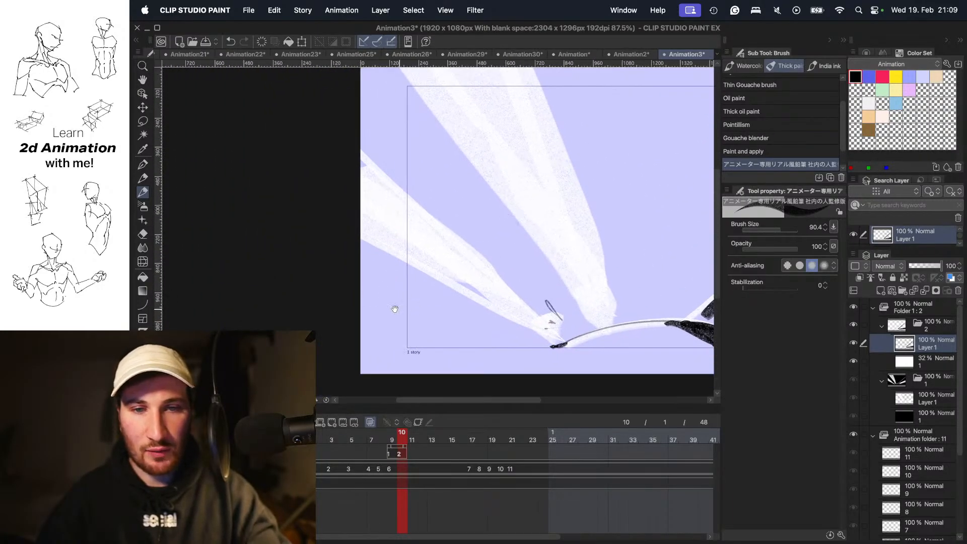
{"action": "mouse_move", "coordinate": [362, 305]}
{"action": "left_mouse_down"}
{"action": "mouse_move", "coordinate": [558, 336]}
{"action": "mouse_move", "coordinate": [401, 319]}
{"action": "mouse_move", "coordinate": [481, 333]}
{"action": "left_mouse_up"}
{"action": "left_click_drag", "start_coordinate": [524, 231], "coordinate": [505, 286]}
- Paint a wide black ray from the arc's left end up to the canvas's upper left corner
{"action": "left_click_drag", "start_coordinate": [358, 123], "coordinate": [549, 360]}
{"action": "key", "text": "super+z"}
{"action": "left_click_drag", "start_coordinate": [357, 122], "coordinate": [549, 360]}
{"action": "key", "text": "super+z"}
{"action": "left_click_drag", "start_coordinate": [395, 124], "coordinate": [566, 390]}
{"action": "left_click_drag", "start_coordinate": [544, 335], "coordinate": [526, 319]}
{"action": "mouse_move", "coordinate": [535, 369]}
{"action": "left_mouse_down"}
{"action": "mouse_move", "coordinate": [308, 135]}
{"action": "mouse_move", "coordinate": [352, 157]}
{"action": "mouse_move", "coordinate": [426, 252]}
{"action": "left_mouse_up"}
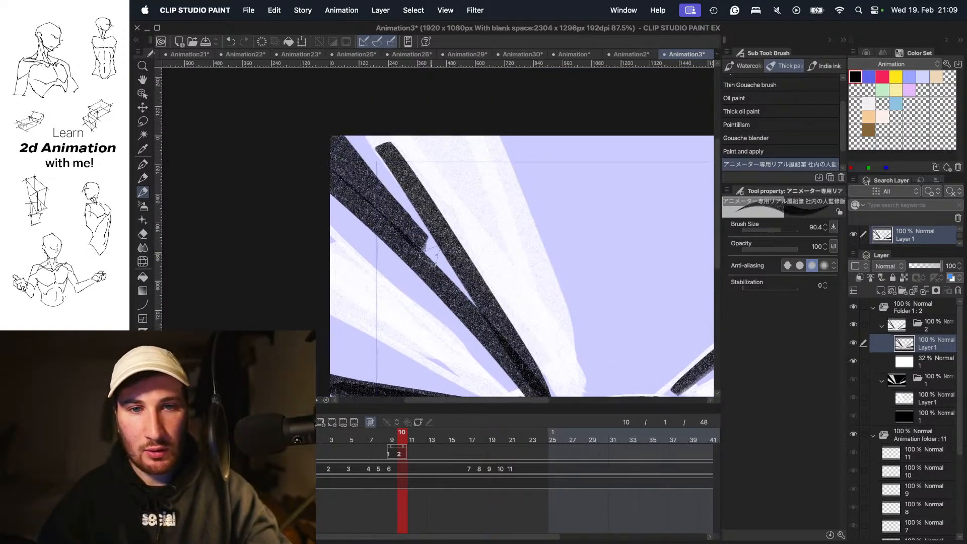
{"action": "mouse_move", "coordinate": [382, 153]}
{"action": "left_mouse_down"}
{"action": "mouse_move", "coordinate": [473, 305]}
{"action": "mouse_move", "coordinate": [372, 151]}
{"action": "left_mouse_up"}
- Hide the onion skin and flip between frames 9 and 10 to compare the black and white impact drawings
{"action": "scroll", "coordinate": [431, 173], "scroll_direction": "down", "scroll_amount": 5}
{"action": "key", "text": "o"}
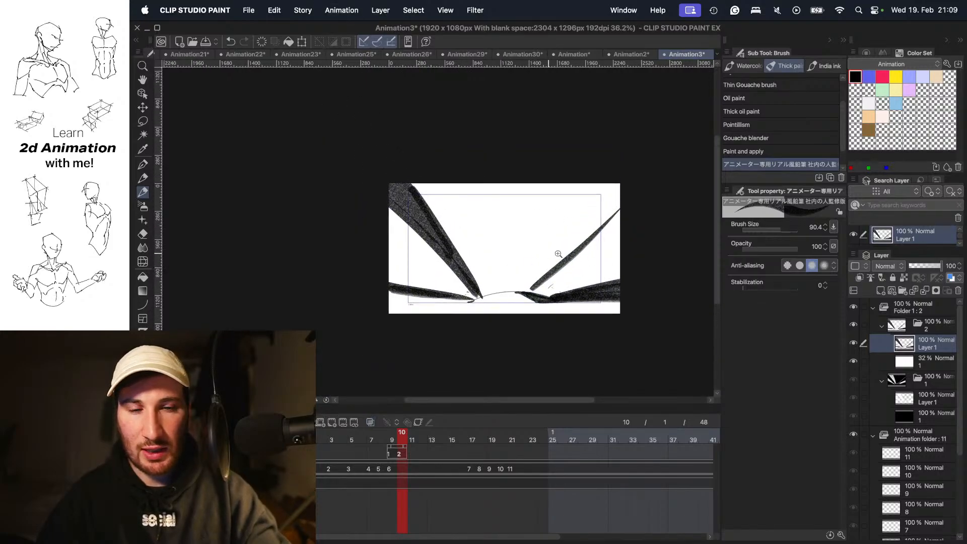
{"action": "scroll", "coordinate": [554, 252], "scroll_direction": "up", "scroll_amount": 3}
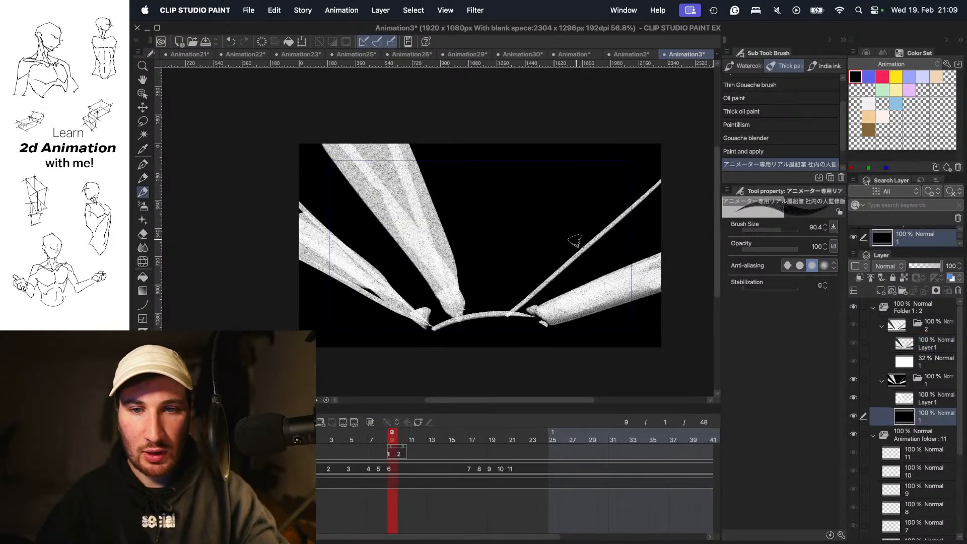
{"action": "key", "text": "."}
{"action": "key", "text": "."}
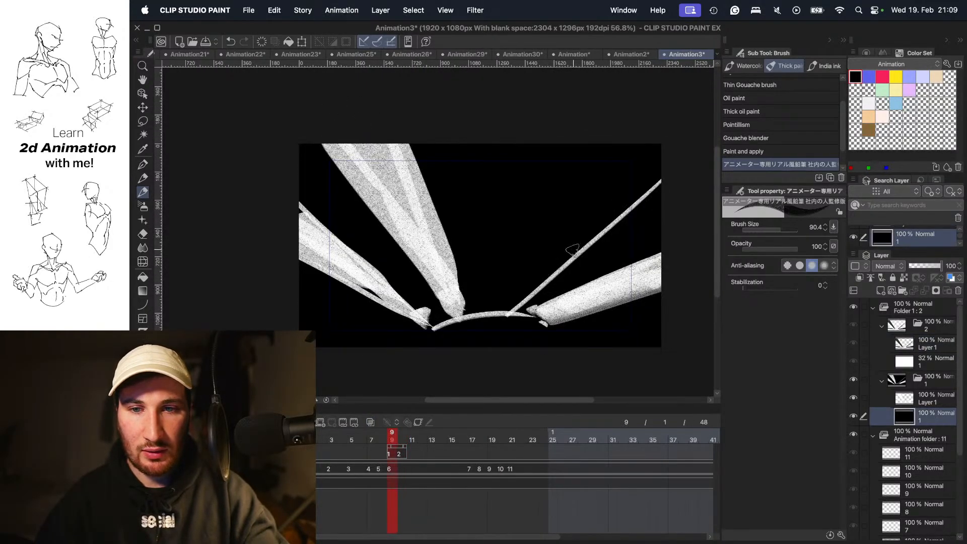
{"action": "key", "text": "."}
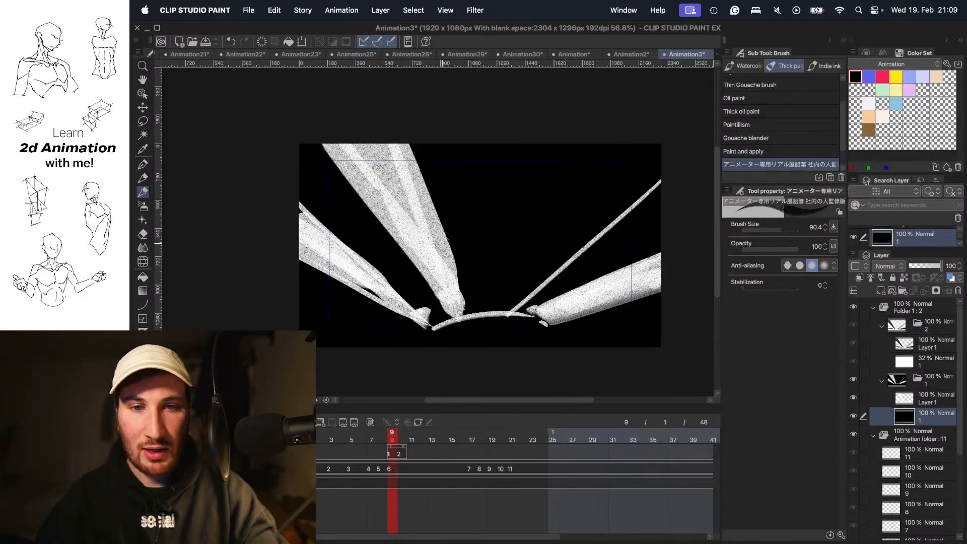
{"action": "key", "text": "."}
{"action": "left_click_drag", "start_coordinate": [686, 285], "coordinate": [665, 271]}
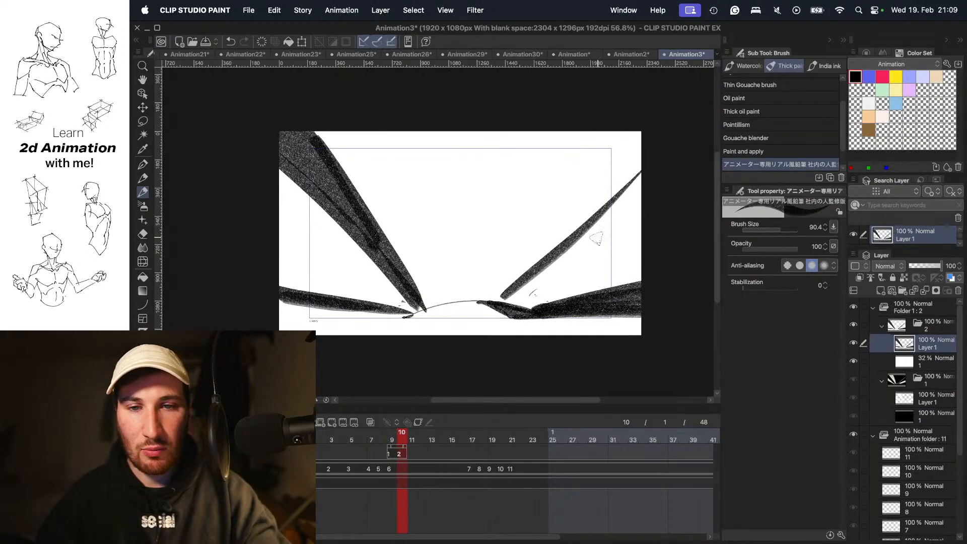
- Erase the thin upper-right black ray and paint a lower one along the top edge of the right-hand white ray
{"action": "scroll", "coordinate": [593, 218], "scroll_direction": "up", "scroll_amount": 1}
{"action": "key", "text": "e"}
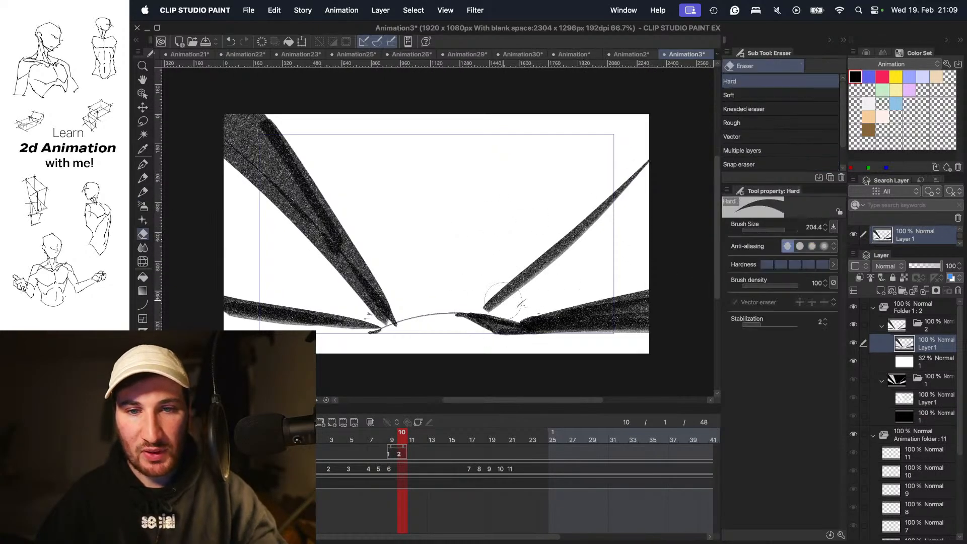
{"action": "mouse_move", "coordinate": [503, 301]}
{"action": "left_mouse_down"}
{"action": "mouse_move", "coordinate": [596, 195]}
{"action": "mouse_move", "coordinate": [576, 237]}
{"action": "left_mouse_up"}
{"action": "key", "text": "b"}
{"action": "key", "text": "o"}
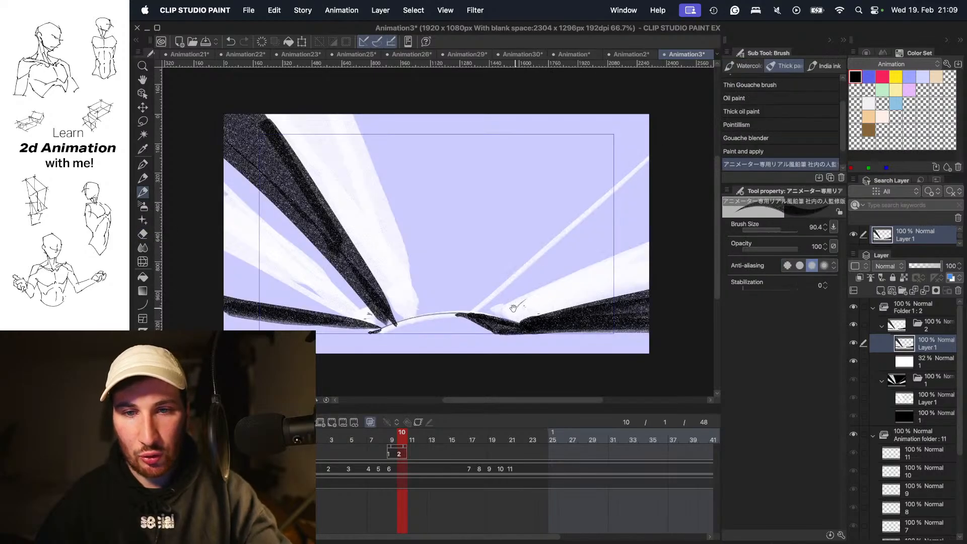
{"action": "left_click_drag", "start_coordinate": [494, 309], "coordinate": [650, 247]}
{"action": "key", "text": "o"}
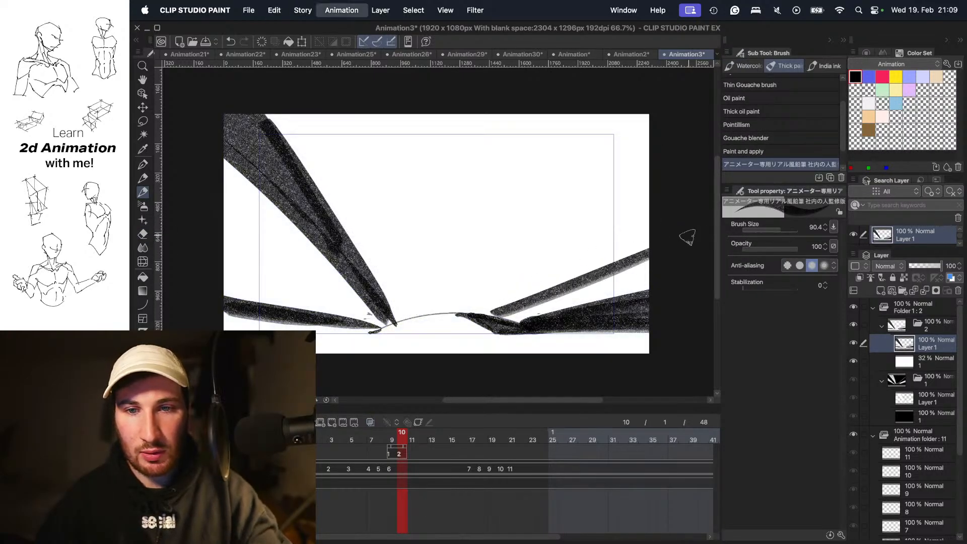
{"action": "key", "text": "Left"}
{"action": "key", "text": "Right"}
- Erase the wide upper-left ray and paint a broad black ray over the lower-left white ray instead, using onion skin
{"action": "left_click_drag", "start_coordinate": [469, 285], "coordinate": [586, 285]}
{"action": "key", "text": "e"}
{"action": "mouse_move", "coordinate": [498, 294]}
{"action": "left_mouse_down"}
{"action": "mouse_move", "coordinate": [384, 178]}
{"action": "mouse_move", "coordinate": [479, 237]}
{"action": "left_mouse_up"}
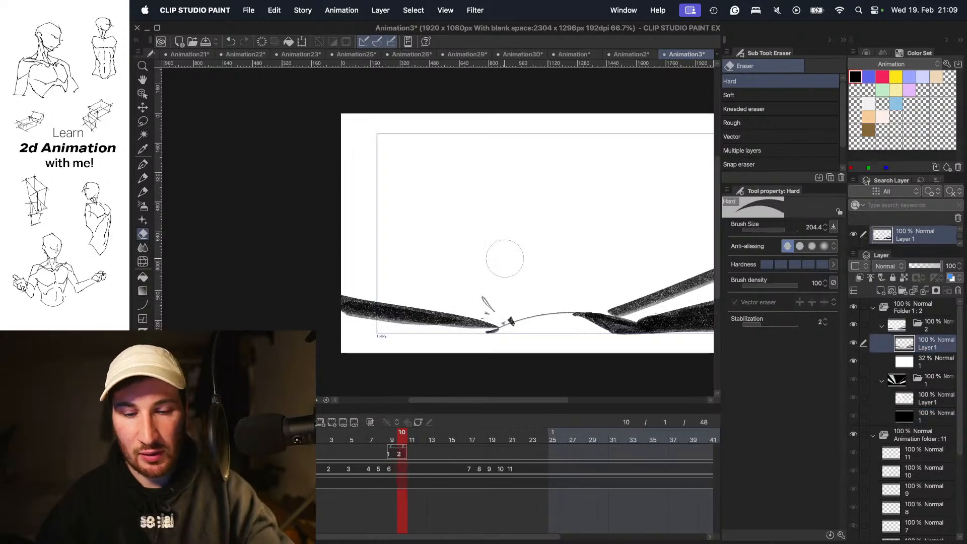
{"action": "key", "text": "b"}
{"action": "key", "text": "o"}
{"action": "left_click_drag", "start_coordinate": [339, 171], "coordinate": [504, 310]}
{"action": "key", "text": "cmd+z"}
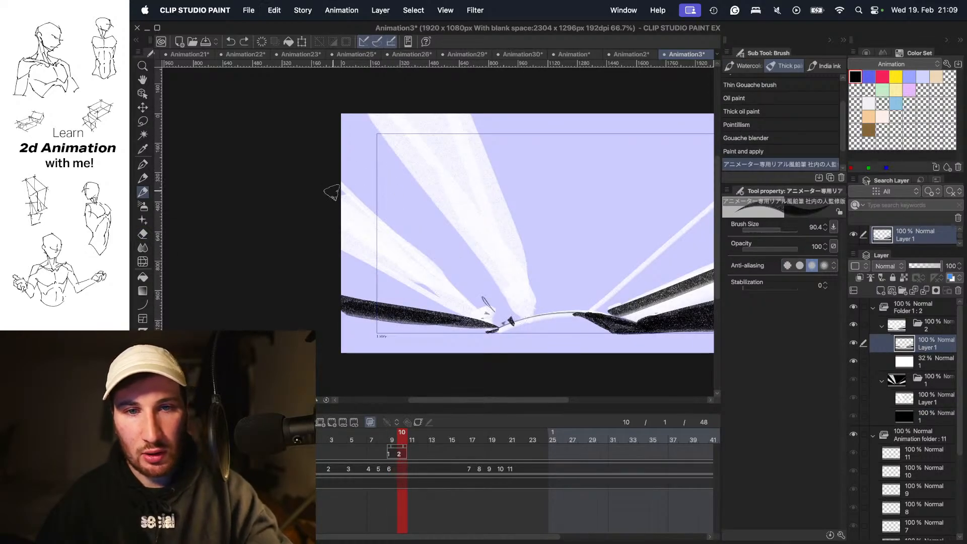
{"action": "mouse_move", "coordinate": [334, 190]}
{"action": "left_mouse_down"}
{"action": "mouse_move", "coordinate": [501, 307]}
{"action": "mouse_move", "coordinate": [341, 232]}
{"action": "left_mouse_up"}
{"action": "key", "text": "super+z"}
{"action": "mouse_move", "coordinate": [343, 264]}
{"action": "left_mouse_down"}
{"action": "mouse_move", "coordinate": [506, 321]}
{"action": "mouse_move", "coordinate": [359, 235]}
{"action": "mouse_move", "coordinate": [441, 292]}
{"action": "left_mouse_up"}
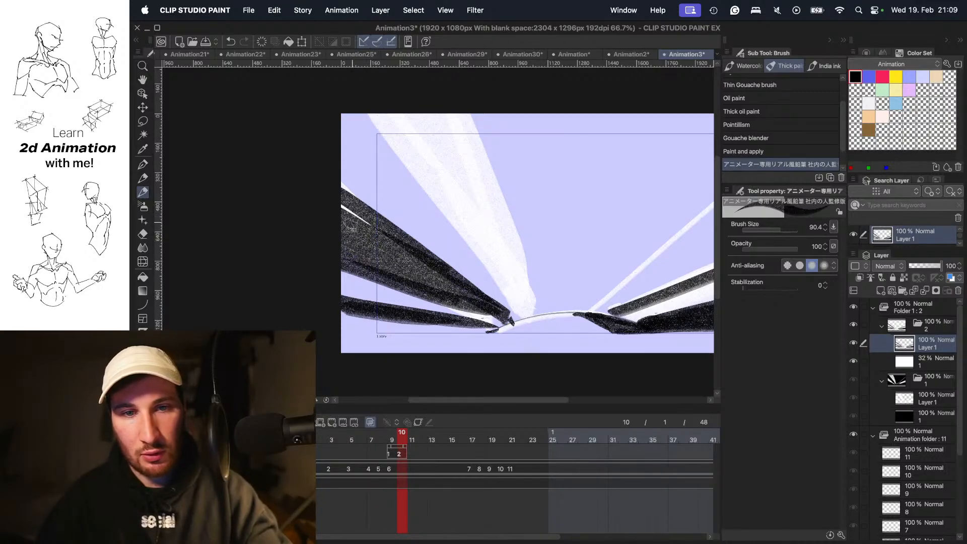
- Turn off onion skin and check how the repositioned black rays alternate with frame 9
{"action": "key", "text": "o"}
{"action": "key", "text": "Left"}
{"action": "key", "text": "Right"}
{"action": "left_click_drag", "start_coordinate": [629, 222], "coordinate": [544, 222]}
{"action": "key", "text": "Left"}
{"action": "key", "text": "Right"}
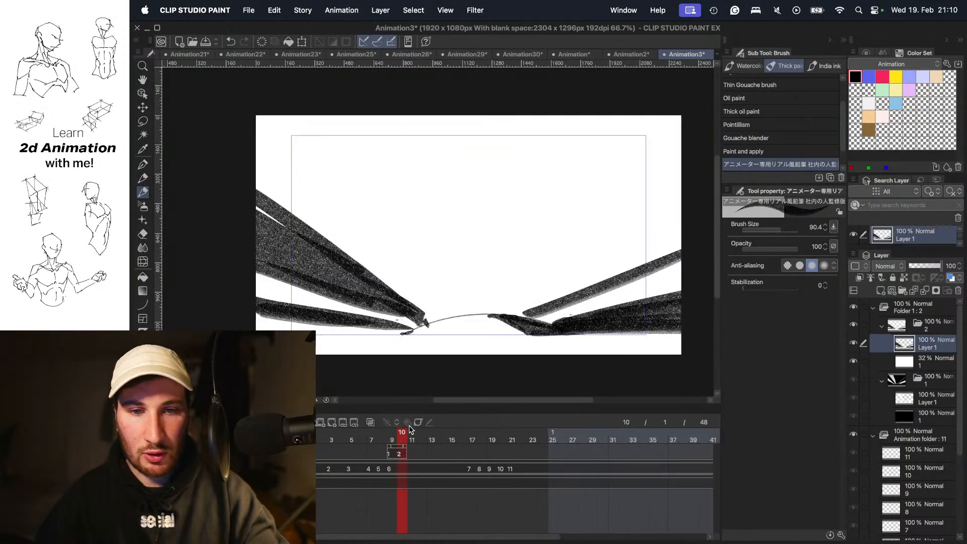
- Move ball cels 7 to 11 together on the timeline so that cel 7 starts at frame 11
{"action": "left_click_drag", "start_coordinate": [409, 430], "coordinate": [450, 419]}
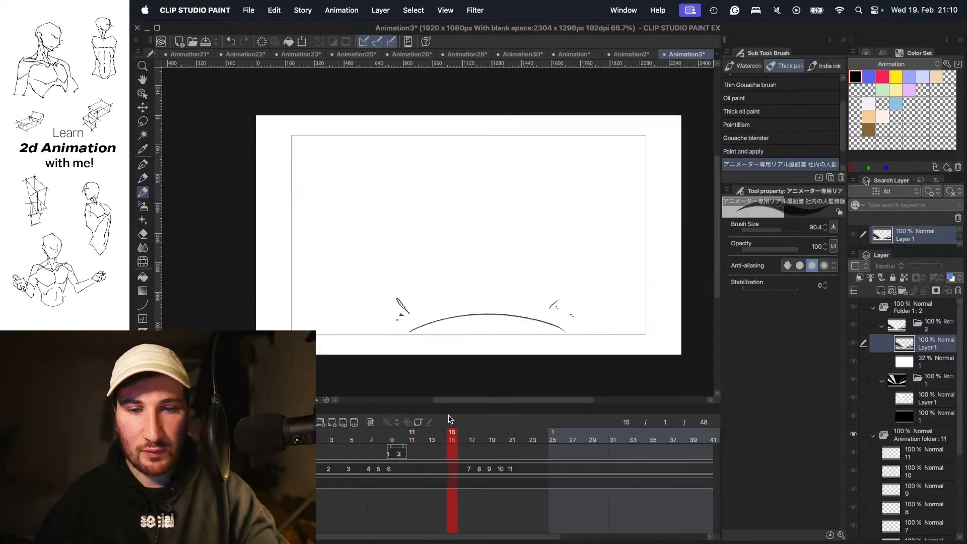
{"action": "left_click", "coordinate": [471, 431]}
{"action": "left_click_drag", "start_coordinate": [535, 471], "coordinate": [472, 482]}
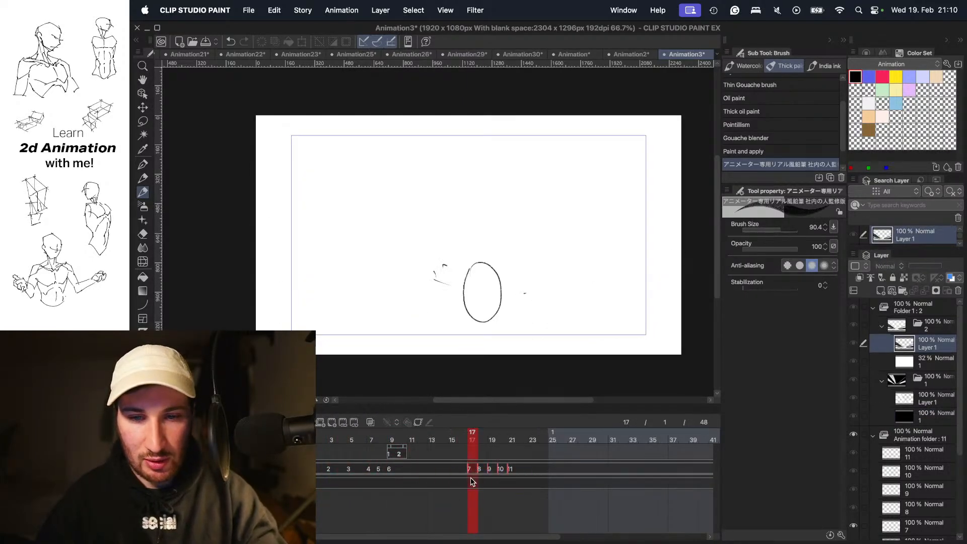
{"action": "left_click_drag", "start_coordinate": [410, 468], "coordinate": [392, 436]}
- Play the animation repeatedly from before the impact to check the timing of the impact frames and the rebound
{"action": "key", "text": "Left"}
{"action": "key", "text": "Left"}
{"action": "key", "text": "space"}
{"action": "left_click", "coordinate": [360, 436]}
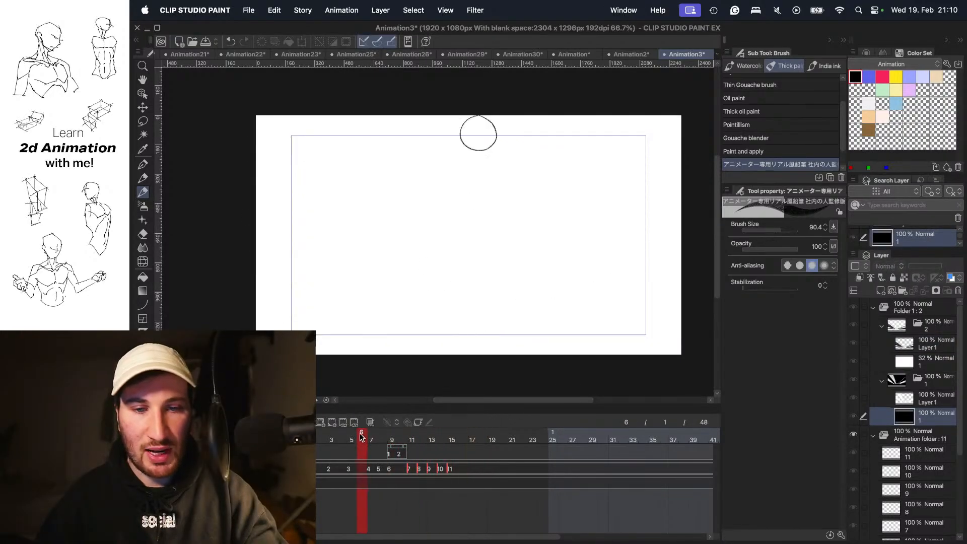
{"action": "key", "text": "space"}
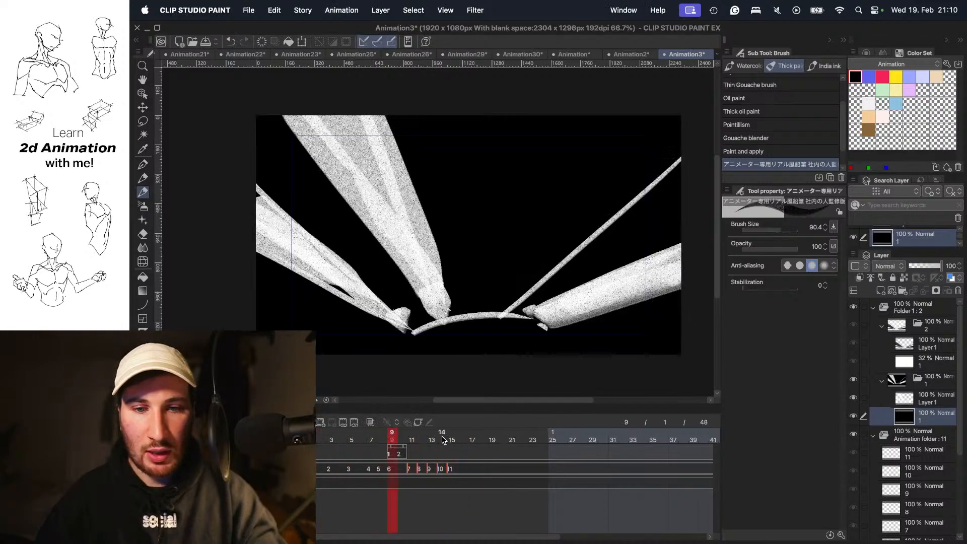
{"action": "left_click_drag", "start_coordinate": [443, 439], "coordinate": [321, 444]}
{"action": "key", "text": "space"}
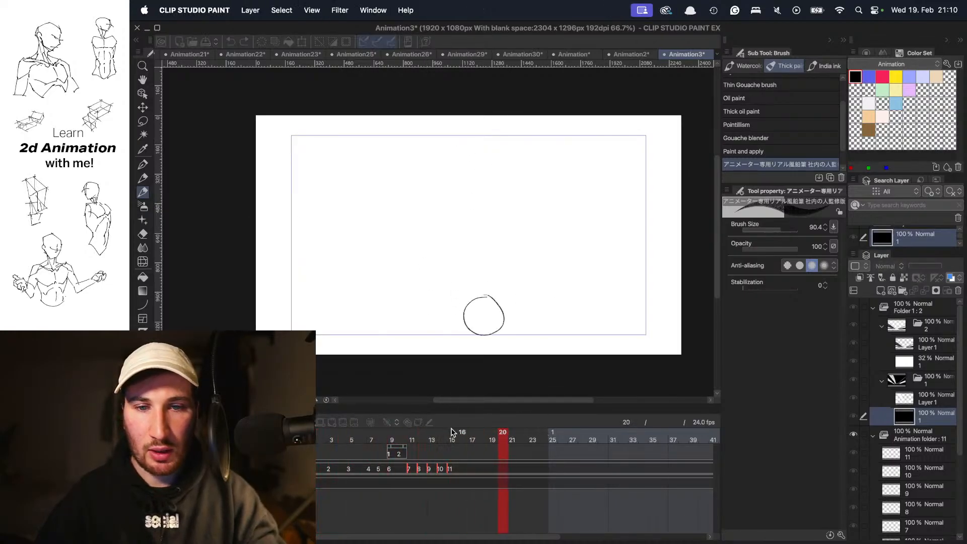
{"action": "left_click", "coordinate": [321, 443]}
{"action": "key", "text": "space"}
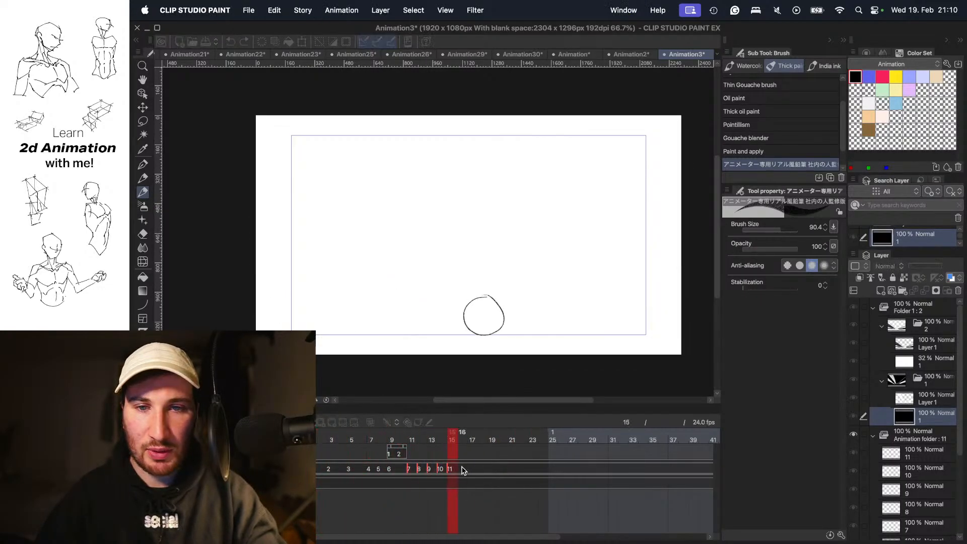
{"action": "key", "text": "space"}
- Select ball cel 7 at frame 11, undo the stray airbrush stroke and return to the textured pencil brush
{"action": "left_click", "coordinate": [325, 445]}
{"action": "left_click_drag", "start_coordinate": [325, 444], "coordinate": [412, 442]}
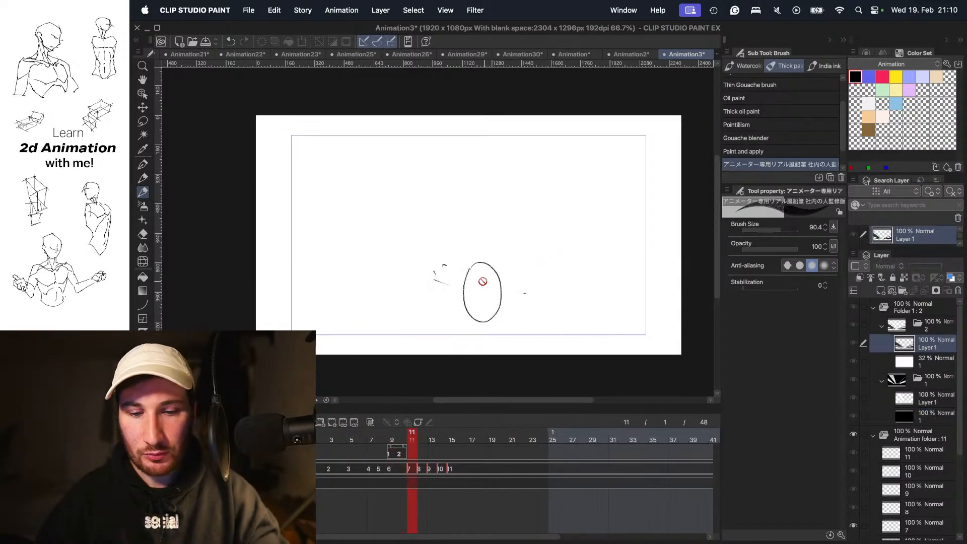
{"action": "key", "text": "b"}
{"action": "left_click", "coordinate": [410, 471]}
{"action": "left_click_drag", "start_coordinate": [466, 151], "coordinate": [550, 270]}
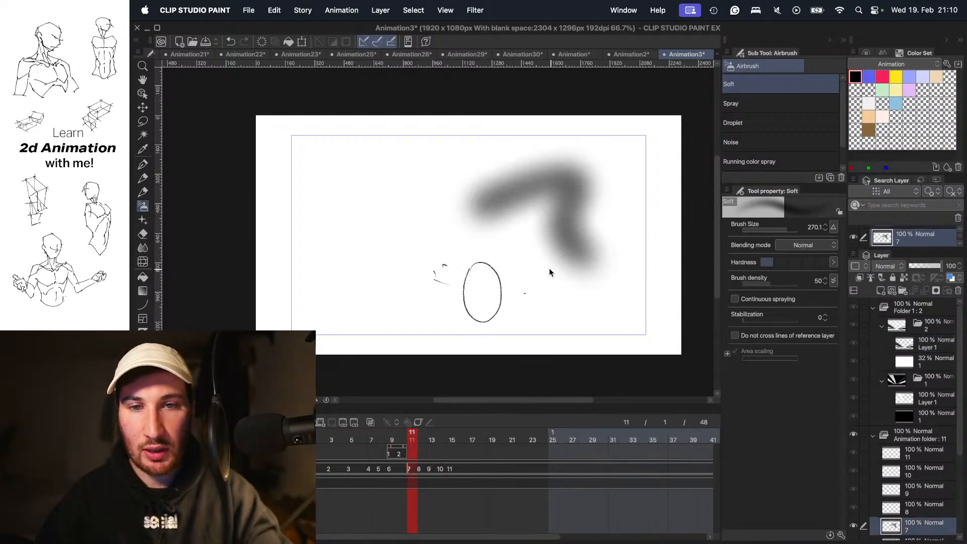
{"action": "key", "text": "super+z"}
{"action": "key", "text": "b"}
{"action": "key", "text": "b"}
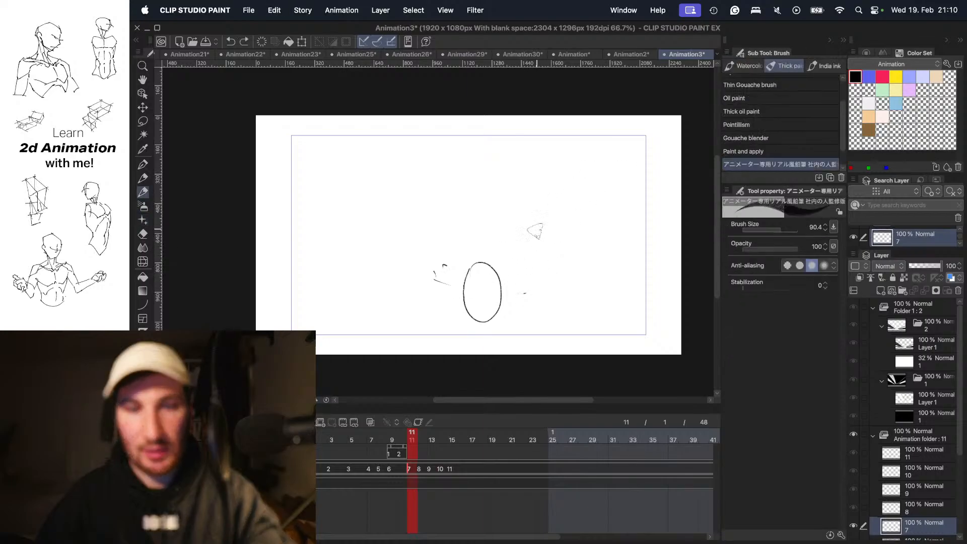
{"action": "key", "text": "super+z"}
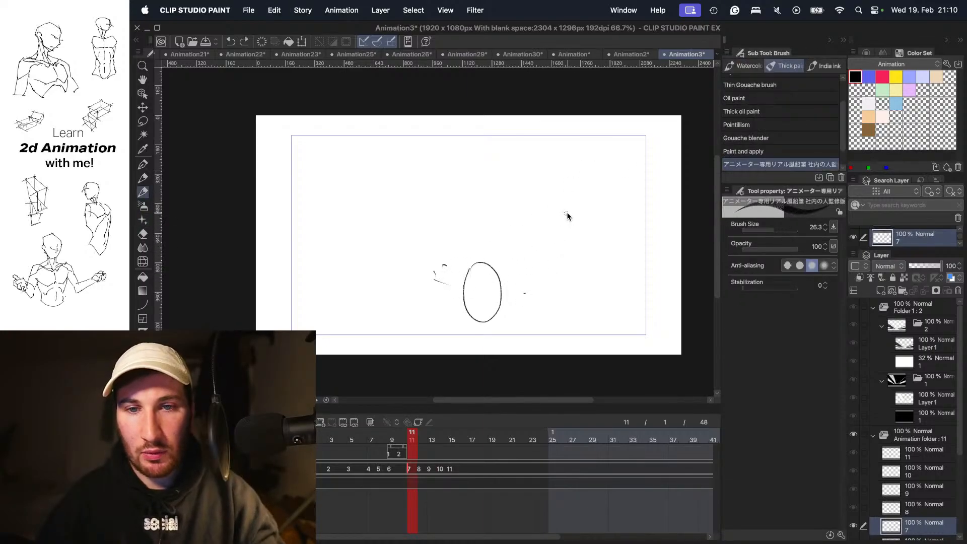
- Try to draw a wide flat shockwave line around the stretched ball in cel 7 at brush size 15.8
{"action": "key", "text": "Left"}
{"action": "key", "text": "Right"}
{"action": "left_click_drag", "start_coordinate": [546, 249], "coordinate": [555, 254]}
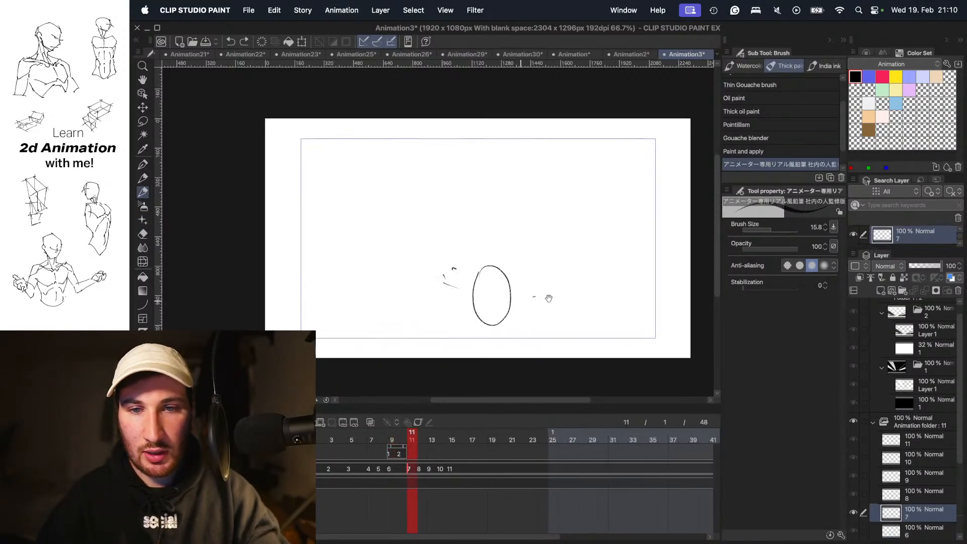
{"action": "left_click_drag", "start_coordinate": [664, 272], "coordinate": [670, 285]}
{"action": "key", "text": "super+z"}
{"action": "key", "text": "super+z"}
{"action": "mouse_move", "coordinate": [614, 264]}
{"action": "left_mouse_down"}
{"action": "mouse_move", "coordinate": [675, 282]}
{"action": "mouse_move", "coordinate": [381, 273]}
{"action": "mouse_move", "coordinate": [664, 277]}
{"action": "left_mouse_up"}
{"action": "key", "text": "super+z"}
{"action": "key", "text": "super+z"}
{"action": "left_click_drag", "start_coordinate": [596, 284], "coordinate": [689, 298]}
{"action": "key", "text": "super+z"}
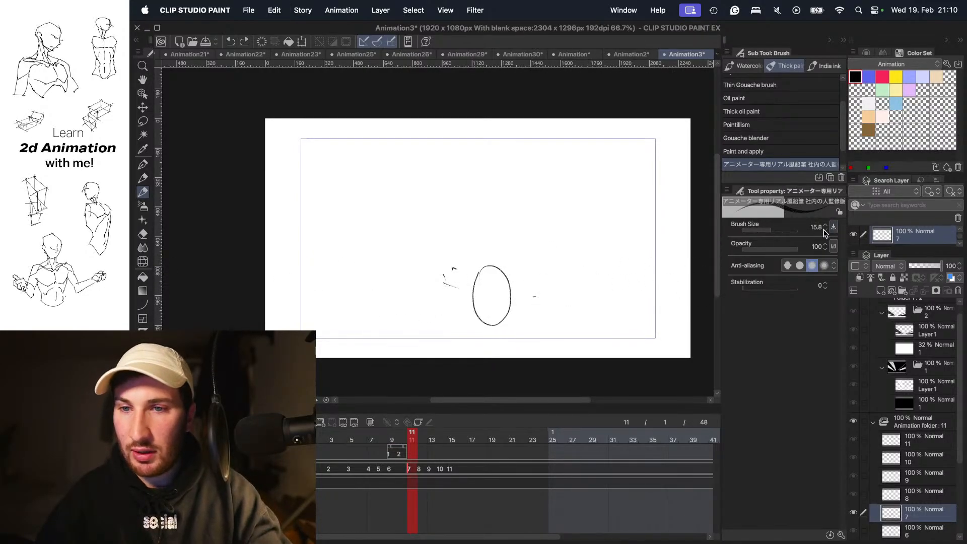
- Draw a wide flat shockwave outline around the ball in cel 7 at brush size 10, with a second line just inside its edge
{"action": "scroll", "coordinate": [479, 237], "scroll_direction": "down", "scroll_amount": 2}
{"action": "left_click_drag", "start_coordinate": [583, 225], "coordinate": [656, 256]}
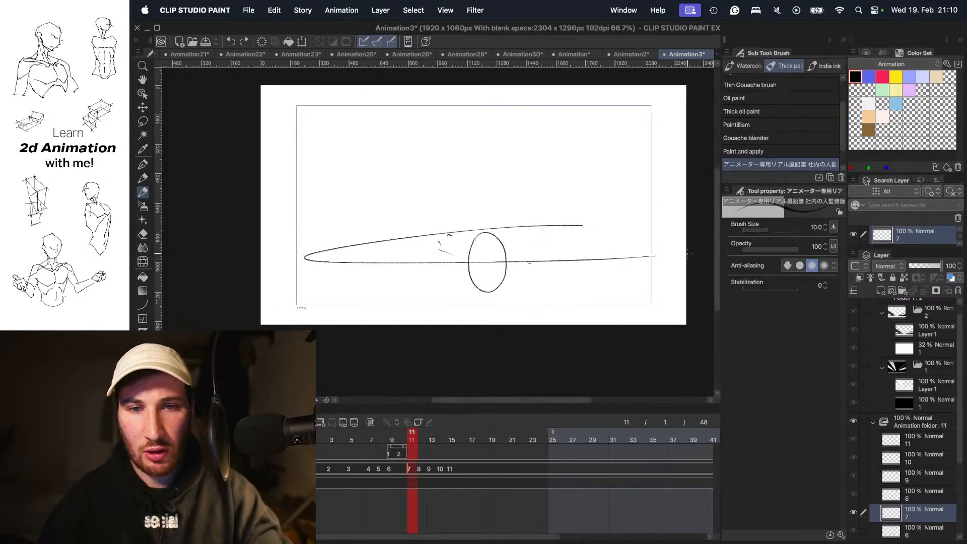
{"action": "mouse_move", "coordinate": [568, 234]}
{"action": "left_mouse_down"}
{"action": "mouse_move", "coordinate": [607, 259]}
{"action": "mouse_move", "coordinate": [518, 230]}
{"action": "left_mouse_up"}
{"action": "key", "text": "super+z"}
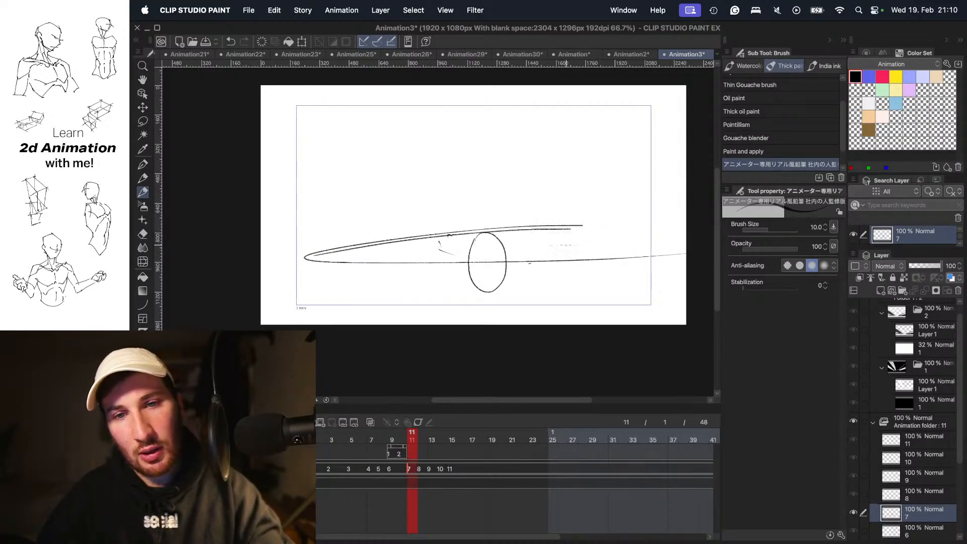
{"action": "key", "text": "super+z"}
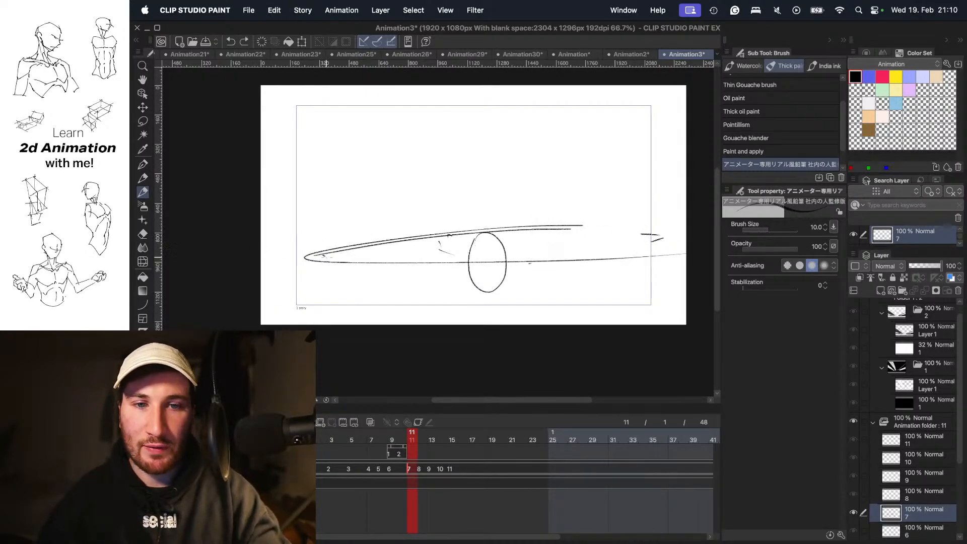
- Add short debris marks and diagonal streaks on both sides of the ball in cel 7
{"action": "left_click_drag", "start_coordinate": [648, 275], "coordinate": [274, 276]}
{"action": "key", "text": "super+z"}
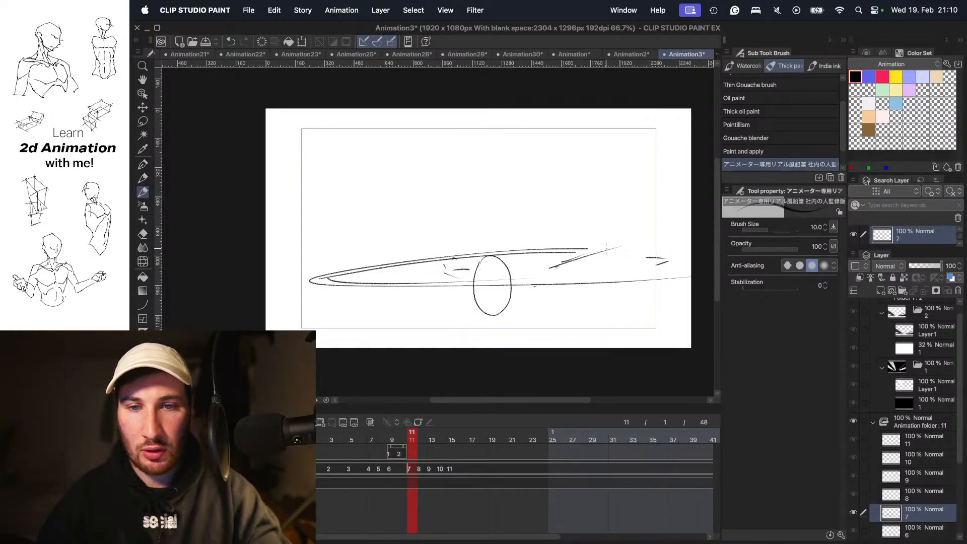
{"action": "key", "text": "super+z"}
{"action": "left_click_drag", "start_coordinate": [436, 206], "coordinate": [466, 252]}
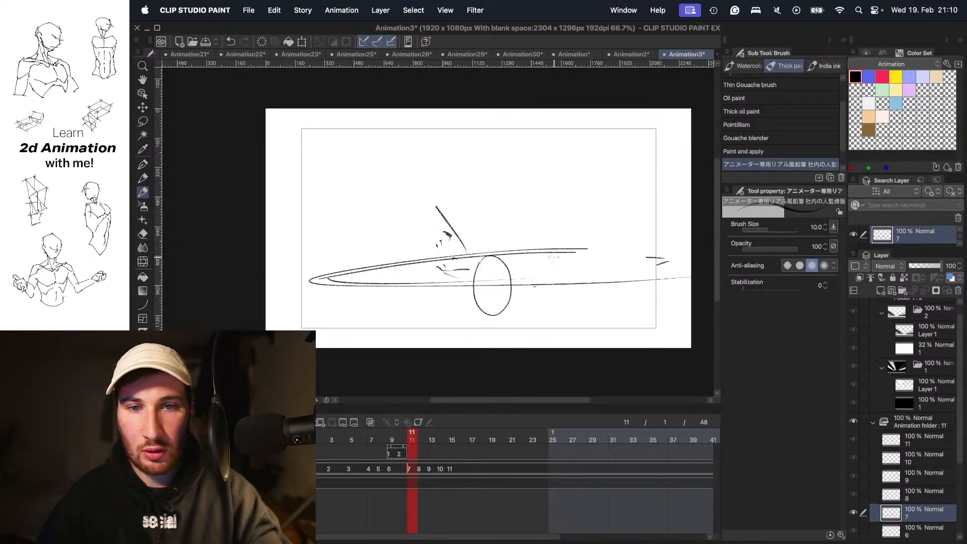
- Flip through the neighbouring frames and play the animation to check the shockwave in cel 7
{"action": "key", "text": "Left"}
{"action": "key", "text": "Left"}
{"action": "key", "text": "Right"}
{"action": "key", "text": "Right"}
{"action": "key", "text": "Right"}
{"action": "key", "text": "Right"}
{"action": "key", "text": "Right"}
{"action": "key", "text": "Right"}
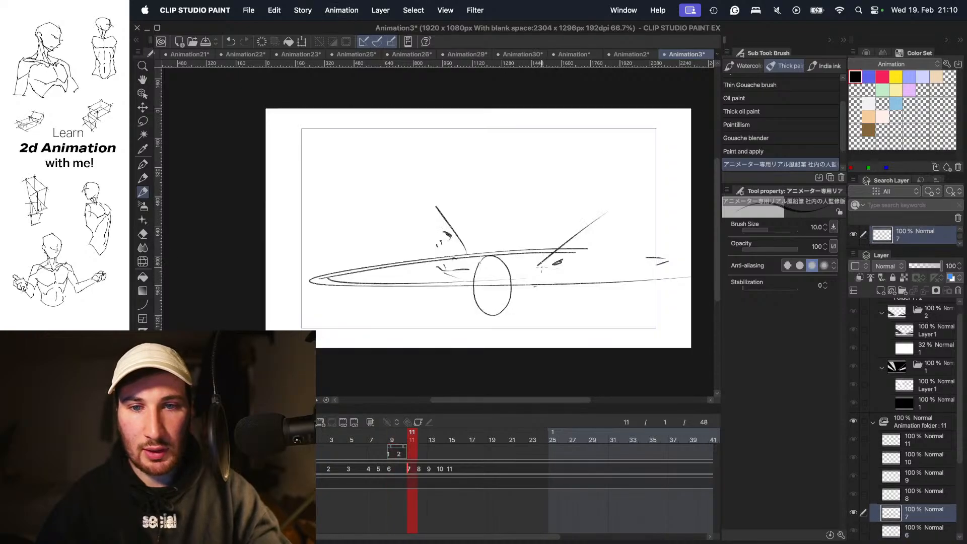
{"action": "key", "text": "space"}
{"action": "key", "text": "Left"}
{"action": "key", "text": "Left"}
{"action": "key", "text": "Left"}
{"action": "key", "text": "Left"}
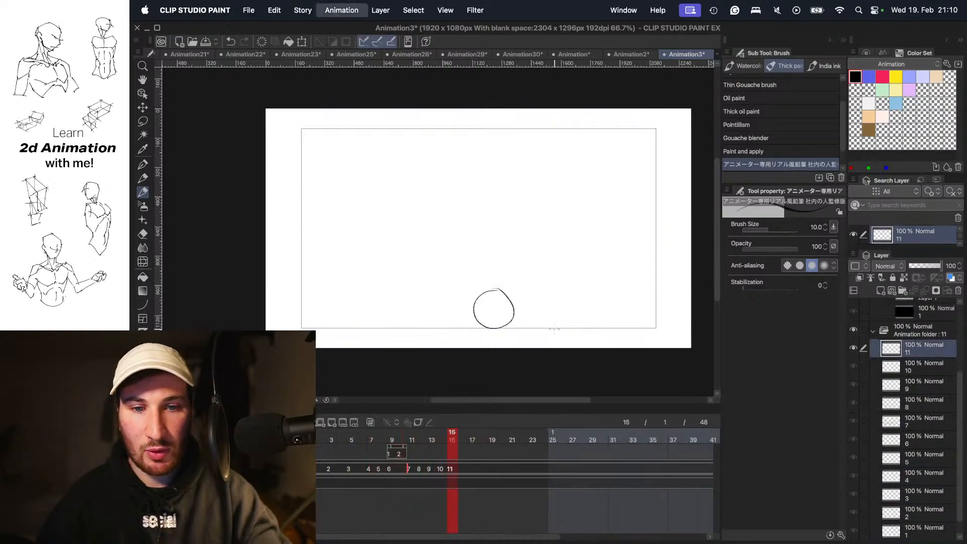
- With onion skin on, draw three gently sloping shockwave lines across the full canvas width in cel 8 at frame 12
{"action": "key", "text": "Right"}
{"action": "key", "text": "o"}
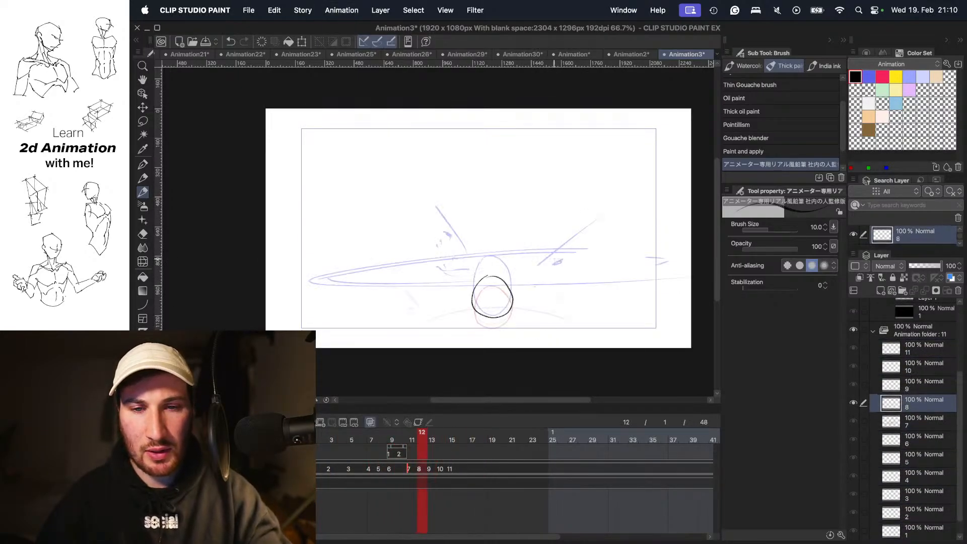
{"action": "left_click_drag", "start_coordinate": [538, 258], "coordinate": [519, 266]}
{"action": "left_click_drag", "start_coordinate": [409, 253], "coordinate": [609, 236]}
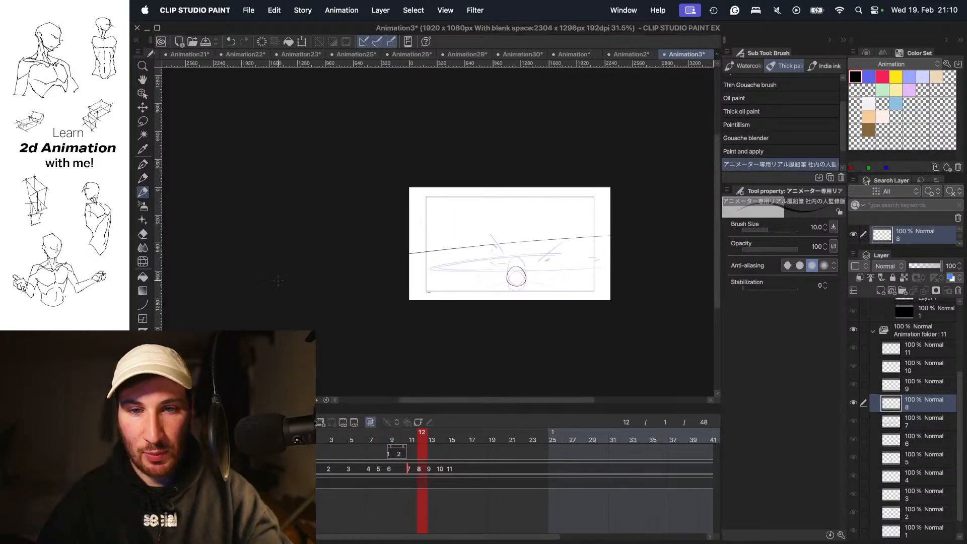
{"action": "left_click_drag", "start_coordinate": [409, 281], "coordinate": [610, 272]}
{"action": "left_click_drag", "start_coordinate": [409, 250], "coordinate": [609, 235]}
{"action": "key", "text": "super+z"}
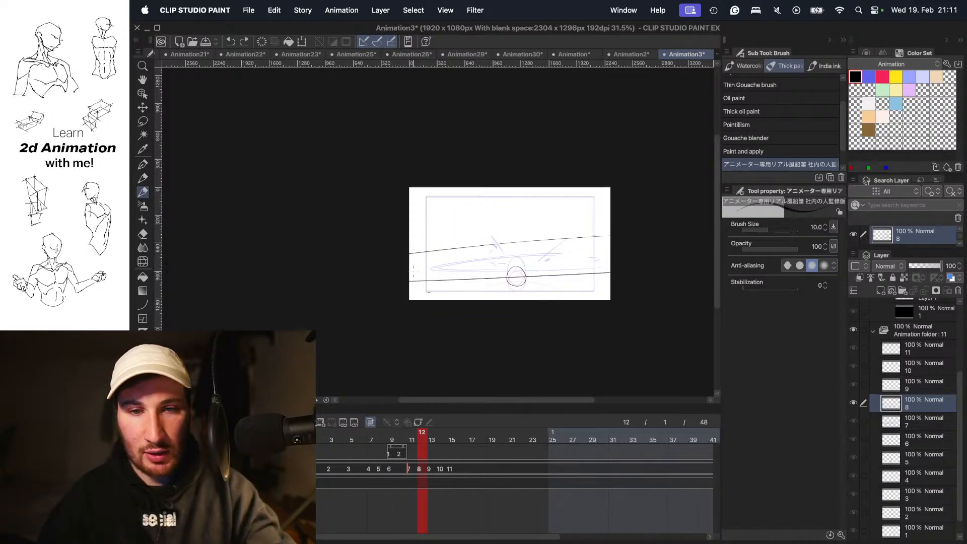
{"action": "left_click_drag", "start_coordinate": [409, 292], "coordinate": [610, 288]}
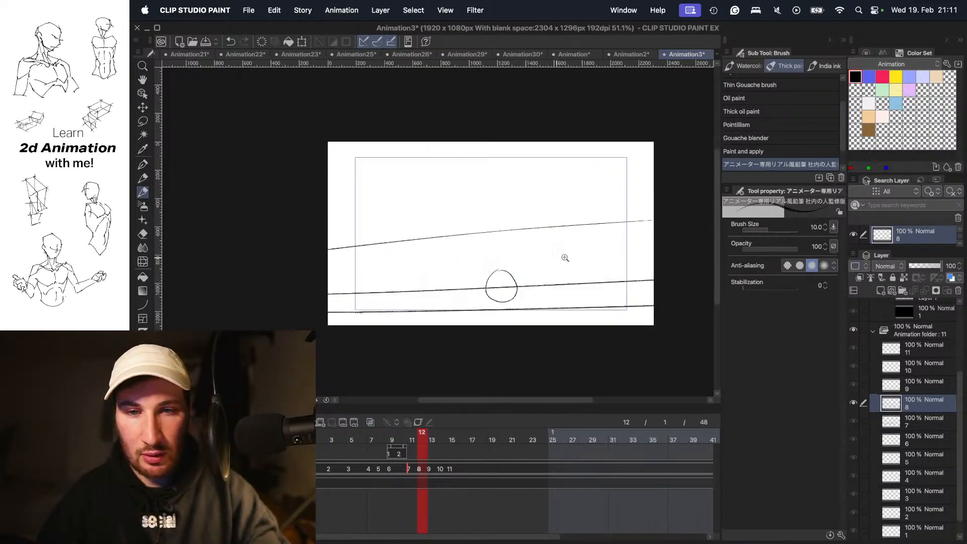
- Add small debris marks above the upper shockwave line in cel 8, checking them against cel 7 without onion skin
{"action": "scroll", "coordinate": [566, 259], "scroll_direction": "up", "scroll_amount": 3}
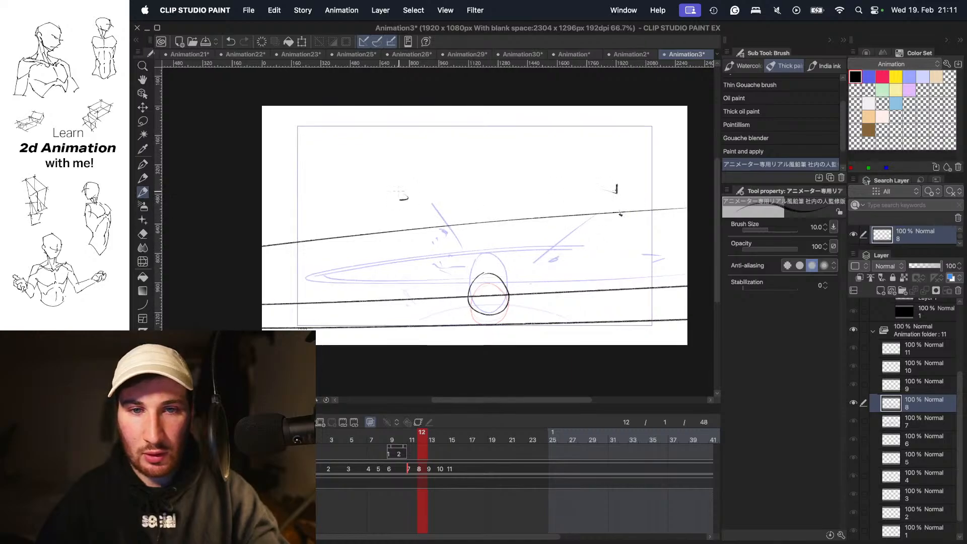
{"action": "left_click_drag", "start_coordinate": [503, 208], "coordinate": [460, 208]}
{"action": "key", "text": "o"}
{"action": "key", "text": "Left"}
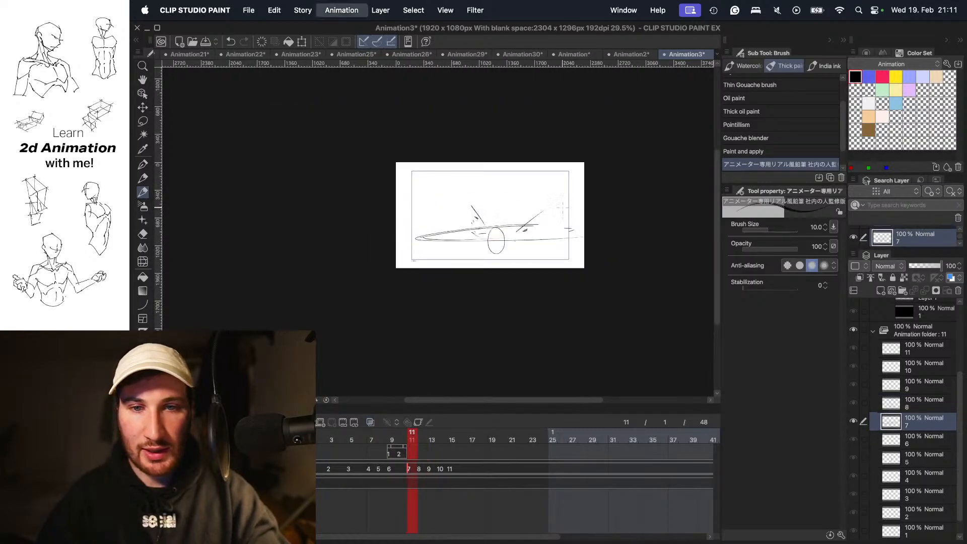
{"action": "key", "text": "Right"}
{"action": "left_click_drag", "start_coordinate": [527, 188], "coordinate": [545, 189]}
- Play the animation and step through the frames to check how the shockwave expands from cel 7 to cel 8
{"action": "key", "text": "Right"}
{"action": "key", "text": "Right"}
{"action": "key", "text": "Right"}
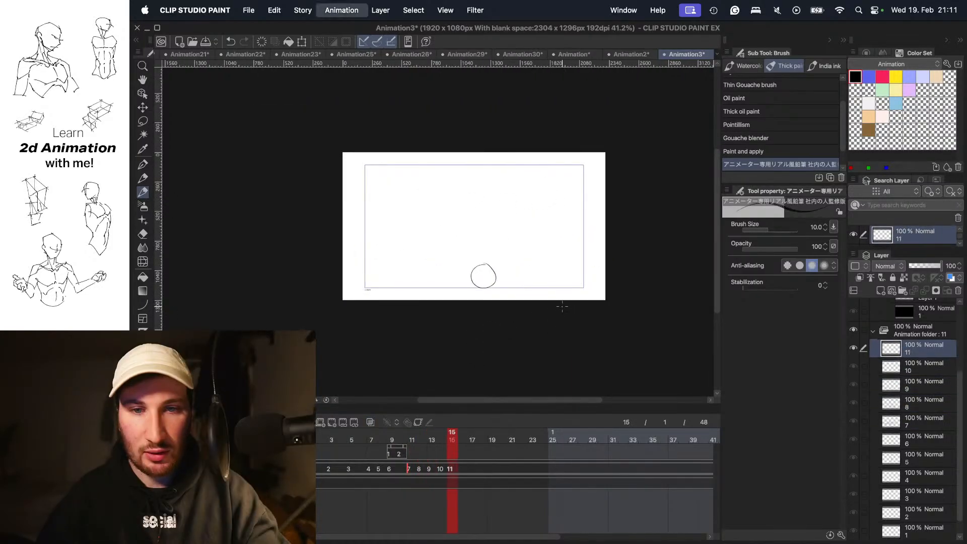
{"action": "key", "text": "space"}
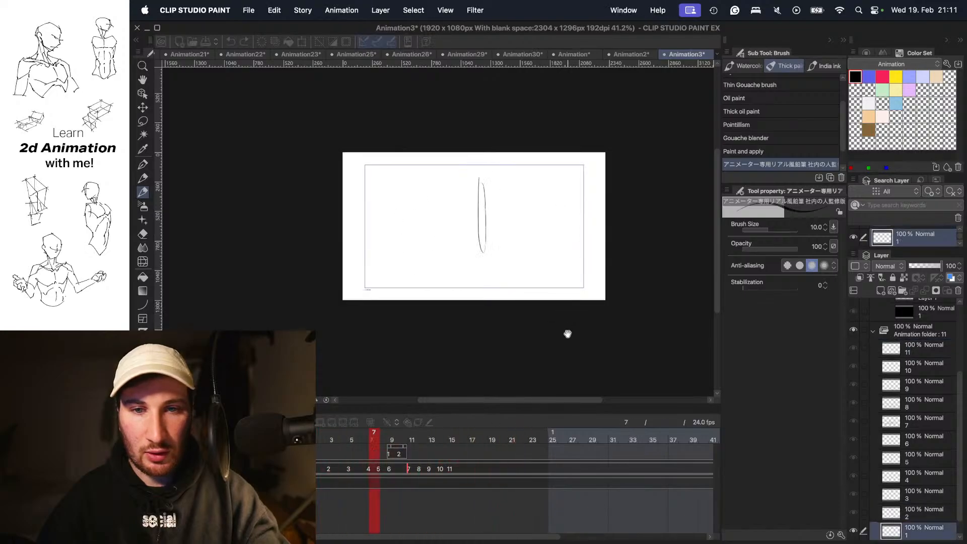
{"action": "key", "text": "space"}
{"action": "key", "text": "Right"}
{"action": "key", "text": "Left"}
{"action": "key", "text": "Right"}
- Turn on onion skin and draw small debris specks beside the ball in cel 9 at frame 13
{"action": "key", "text": "o"}
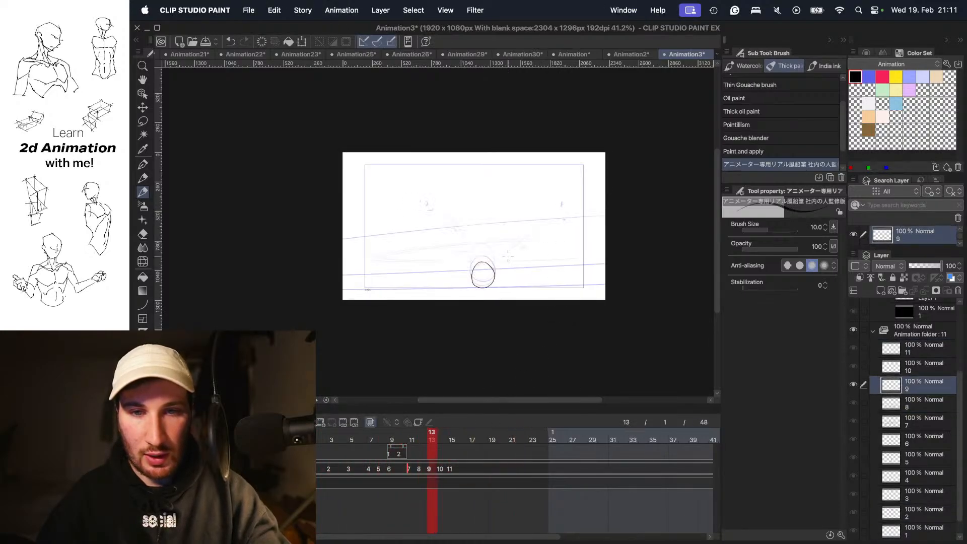
{"action": "left_click_drag", "start_coordinate": [513, 257], "coordinate": [626, 257]}
{"action": "left_click_drag", "start_coordinate": [463, 298], "coordinate": [436, 298]}
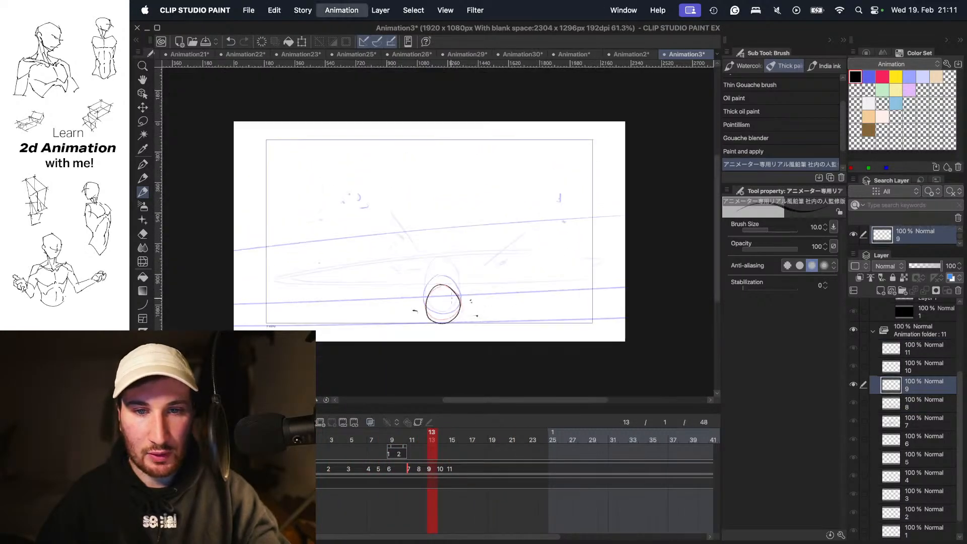
{"action": "left_click_drag", "start_coordinate": [497, 248], "coordinate": [556, 256]}
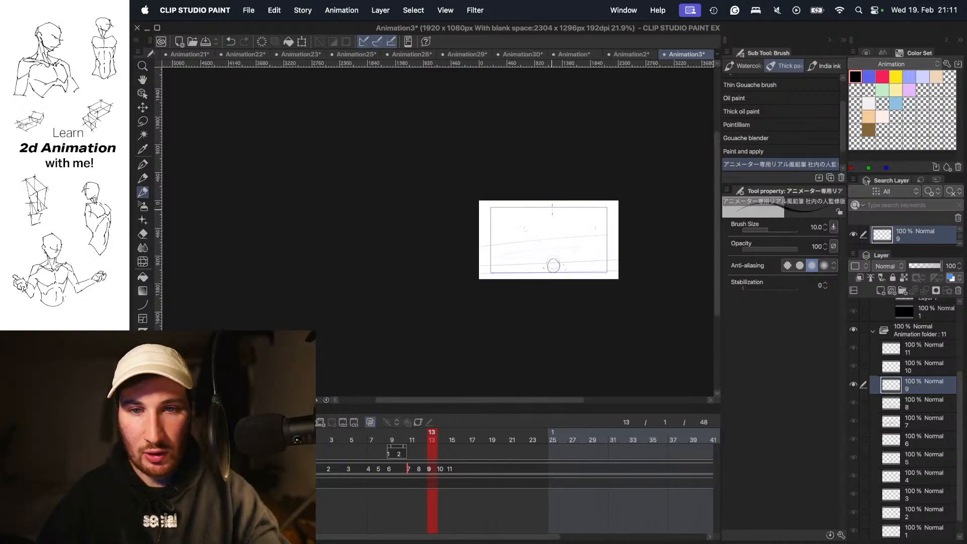
- Try to draw a single shockwave line across the full canvas width in cel 9
{"action": "left_click_drag", "start_coordinate": [479, 216], "coordinate": [619, 210]}
{"action": "key", "text": "super+z"}
{"action": "left_click_drag", "start_coordinate": [479, 244], "coordinate": [616, 238]}
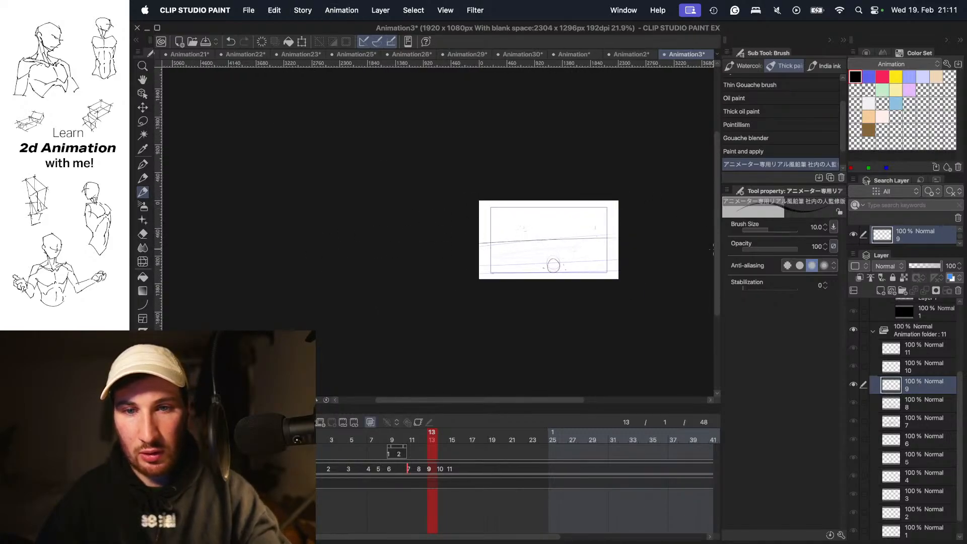
- Turn off onion skin, play the animation and step through the impact frames to judge the shockwave line in cel 9
{"action": "key", "text": "o"}
{"action": "key", "text": "space"}
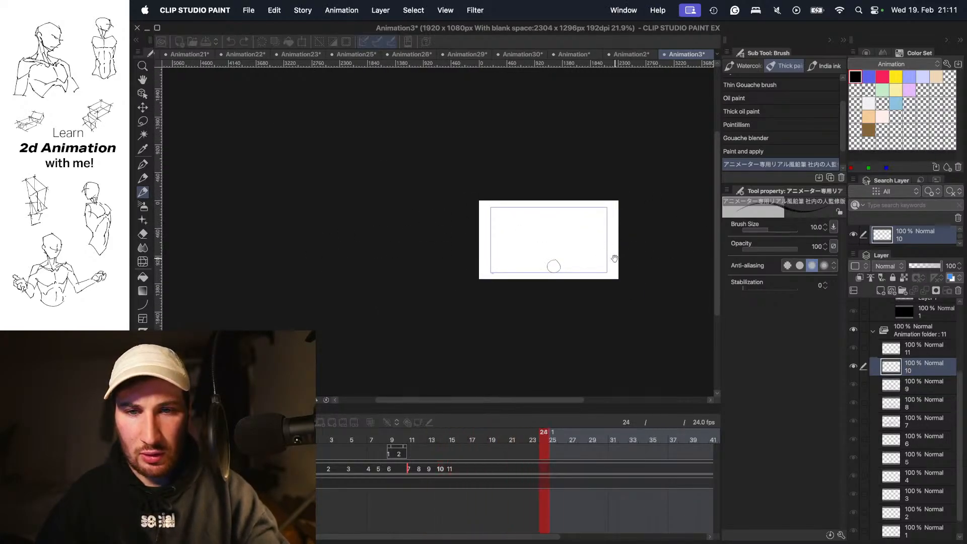
{"action": "key", "text": "space"}
{"action": "key", "text": "Right"}
{"action": "key", "text": "Right"}
{"action": "key", "text": "Right"}
{"action": "key", "text": "Right"}
{"action": "key", "text": "Right"}
{"action": "key", "text": "super+space"}
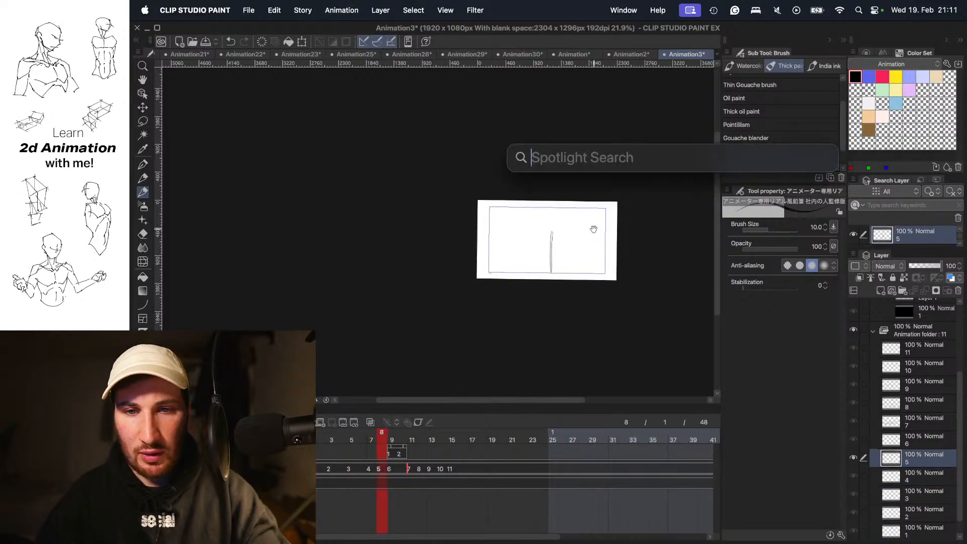
{"action": "key", "text": "Escape"}
{"action": "scroll", "coordinate": [600, 245], "scroll_direction": "up", "scroll_amount": 5}
{"action": "key", "text": "Right"}
{"action": "key", "text": "Right"}
{"action": "key", "text": "Right"}
{"action": "key", "text": "Right"}
{"action": "key", "text": "Right"}
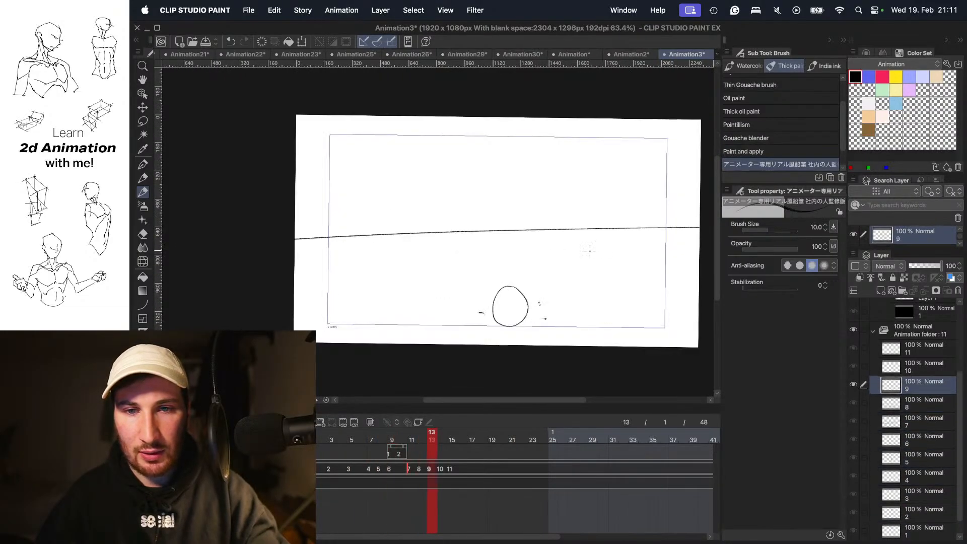
- Undo the full-width line in cel 9 and draw short broken fragments along cel 8's upper shockwave line using onion skin
{"action": "key", "text": "super+z"}
{"action": "key", "text": "o"}
{"action": "scroll", "coordinate": [542, 237], "scroll_direction": "up", "scroll_amount": 2}
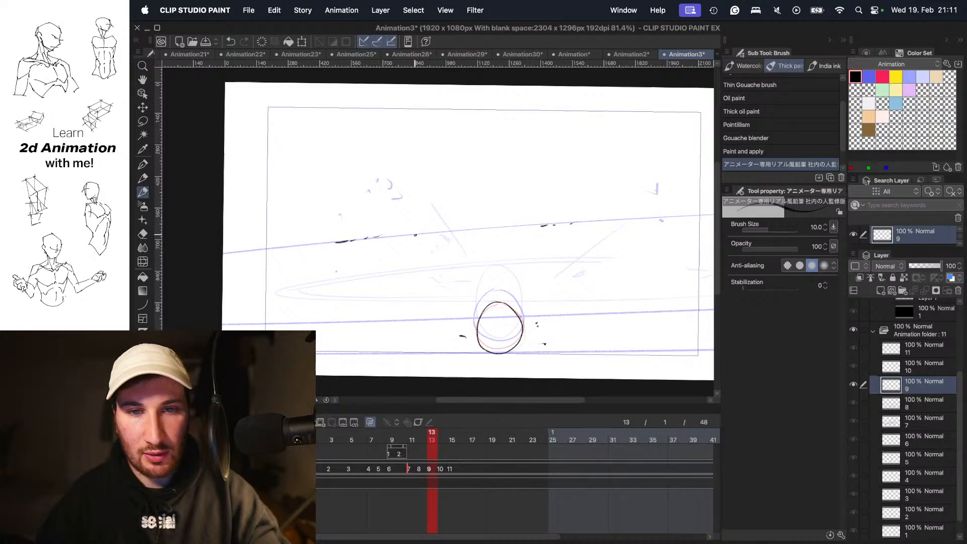
{"action": "left_click_drag", "start_coordinate": [415, 235], "coordinate": [452, 229]}
{"action": "left_click_drag", "start_coordinate": [671, 223], "coordinate": [604, 209]}
{"action": "key", "text": "o"}
{"action": "scroll", "coordinate": [645, 214], "scroll_direction": "down", "scroll_amount": 5}
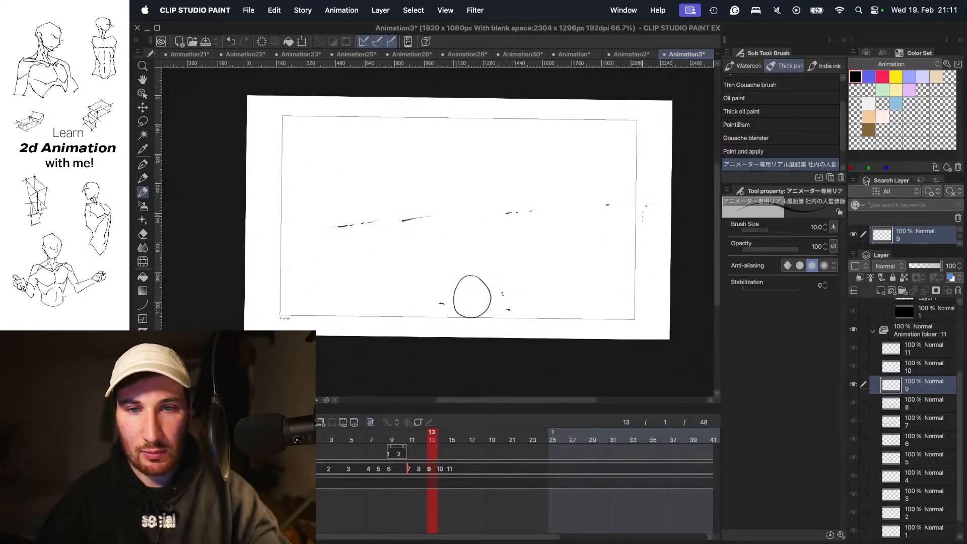
- Play the animation repeatedly to check the timing of the impact, shockwave and debris
{"action": "key", "text": "space"}
{"action": "key", "text": "space"}
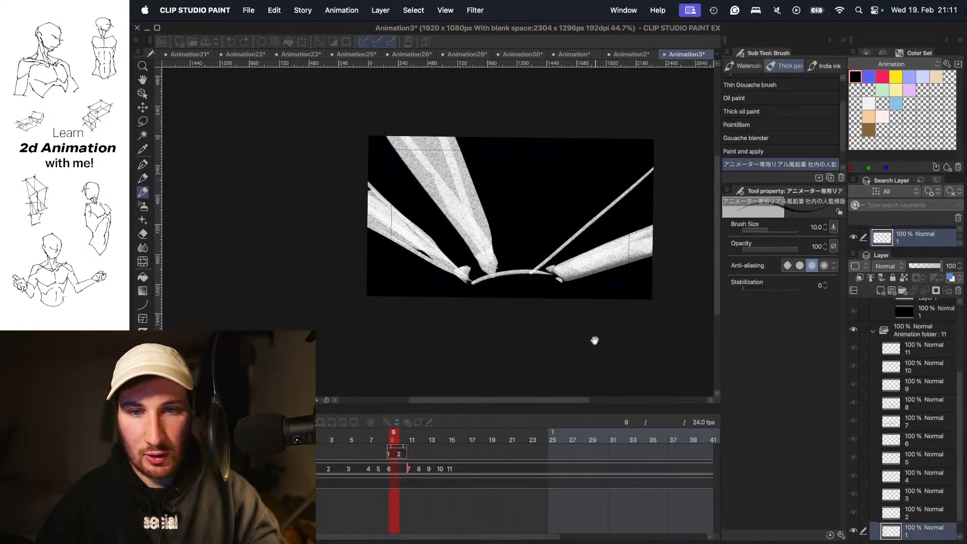
{"action": "key", "text": "space"}
{"action": "scroll", "coordinate": [559, 201], "scroll_direction": "up", "scroll_amount": 3}
{"action": "scroll", "coordinate": [562, 227], "scroll_direction": "down", "scroll_amount": 2}
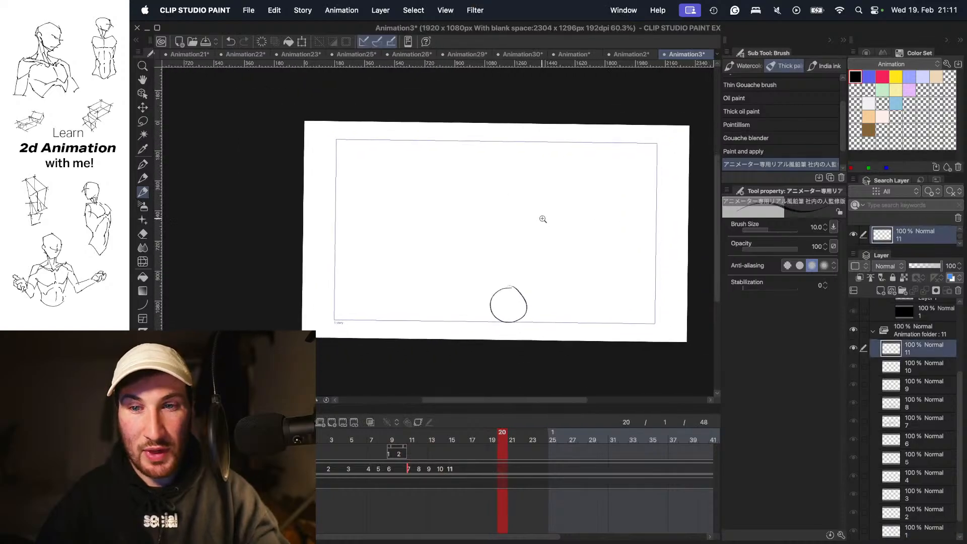
{"action": "scroll", "coordinate": [539, 218], "scroll_direction": "up", "scroll_amount": 2}
{"action": "key", "text": "space"}
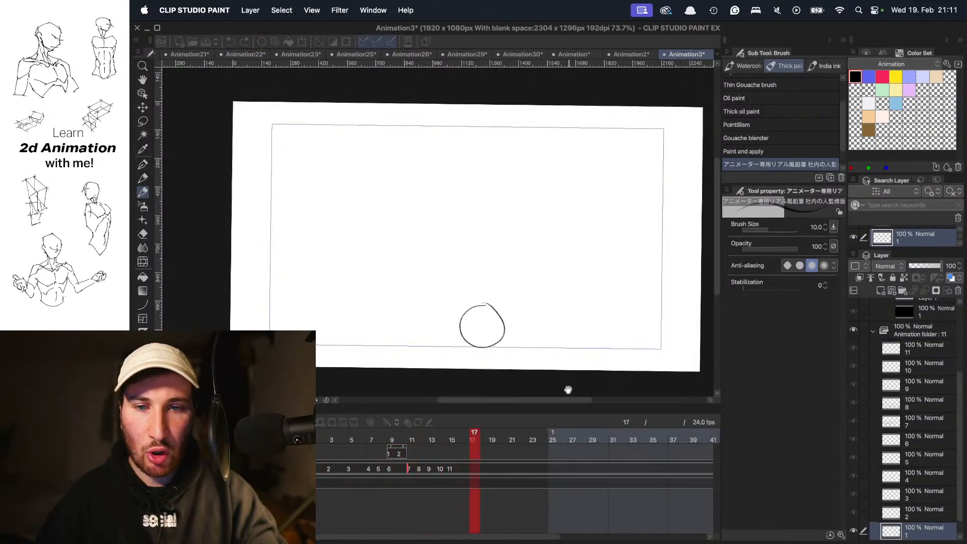
{"action": "key", "text": "space"}
{"action": "key", "text": "space"}
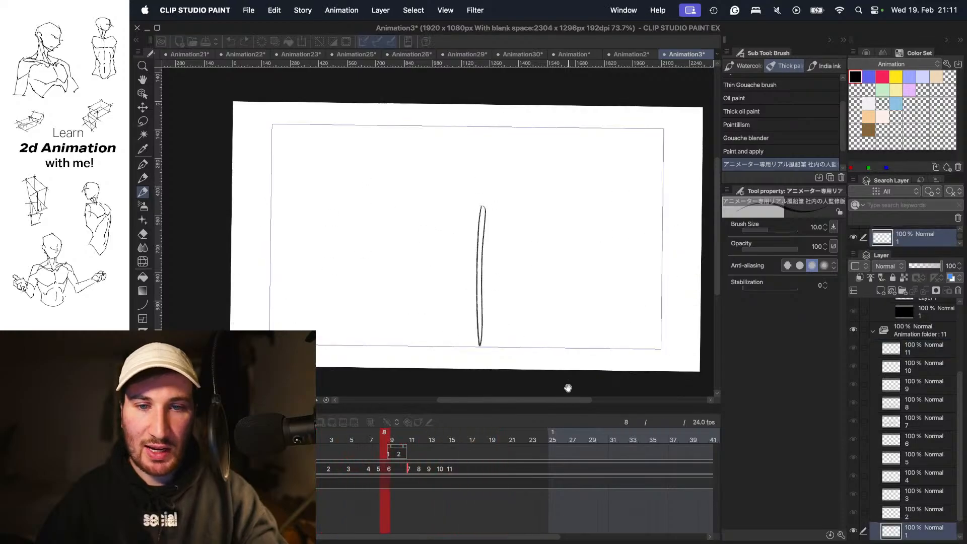
{"action": "key", "text": "space"}
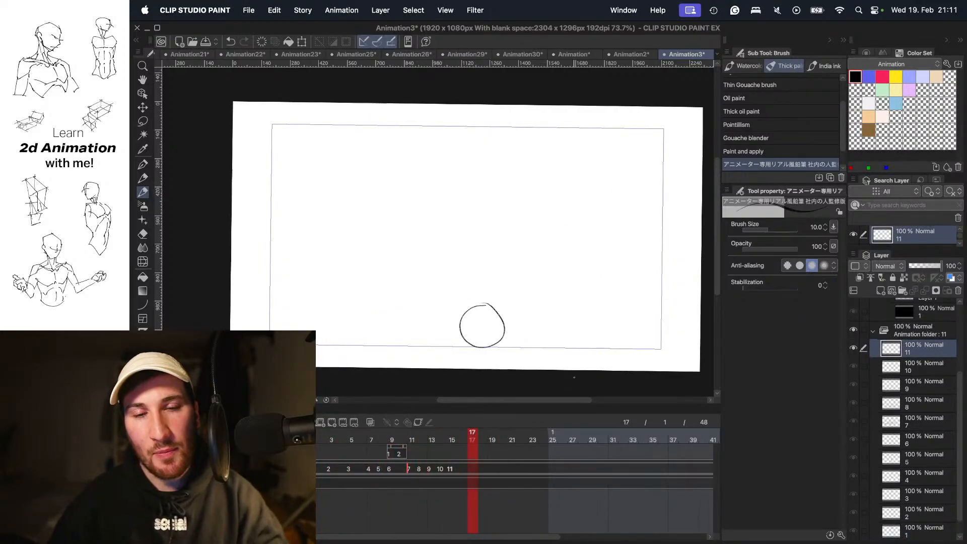
{"action": "key", "text": "space"}
{"action": "key", "text": "space"}
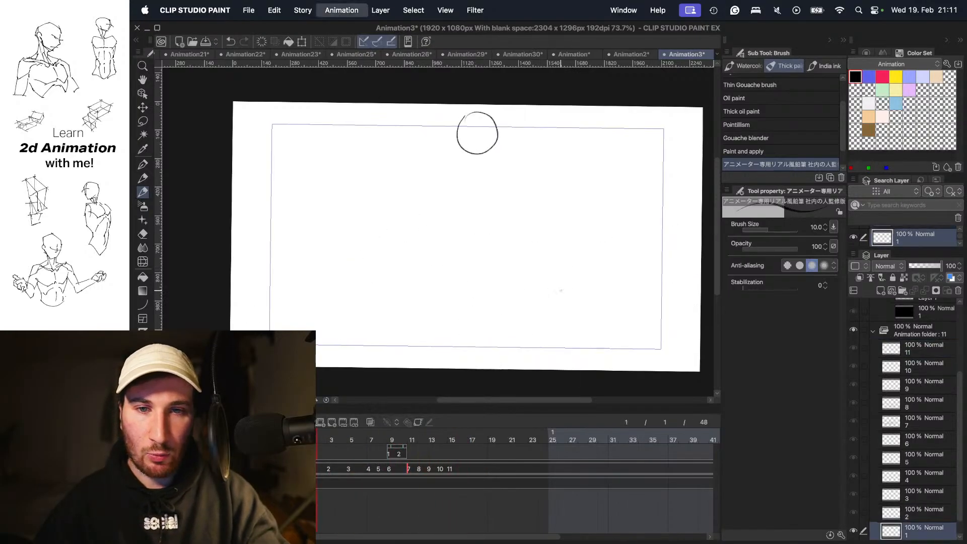
{"action": "key", "text": "space"}
{"action": "key", "text": "space"}
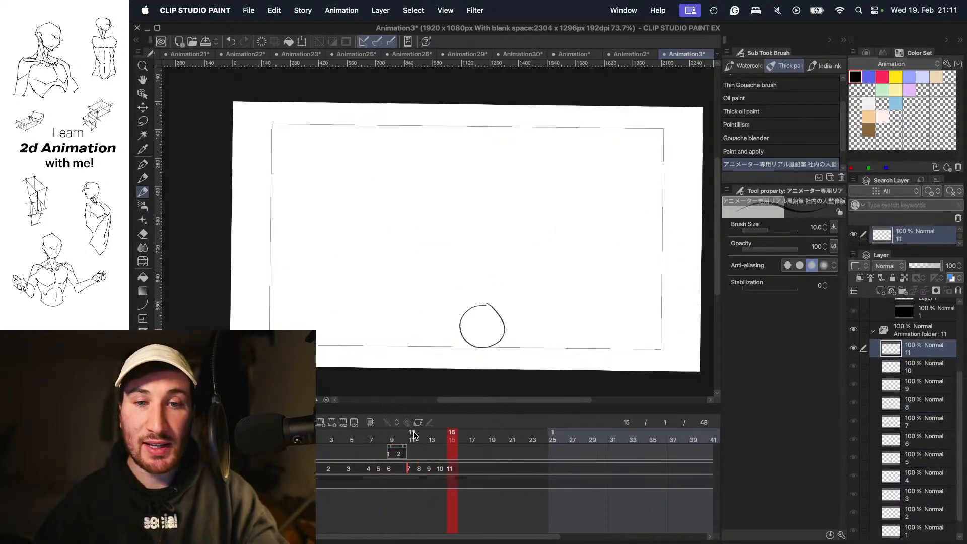
{"action": "key", "text": "space"}
{"action": "key", "text": "space"}
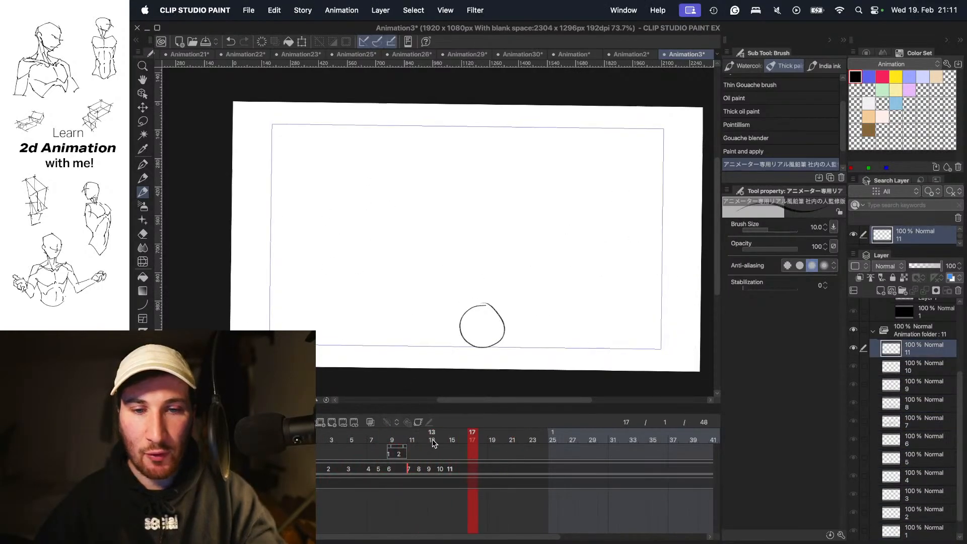
- Scrub from the shockwave at frame 12 back to the black impact frame at frame 9
{"action": "left_click", "coordinate": [416, 453]}
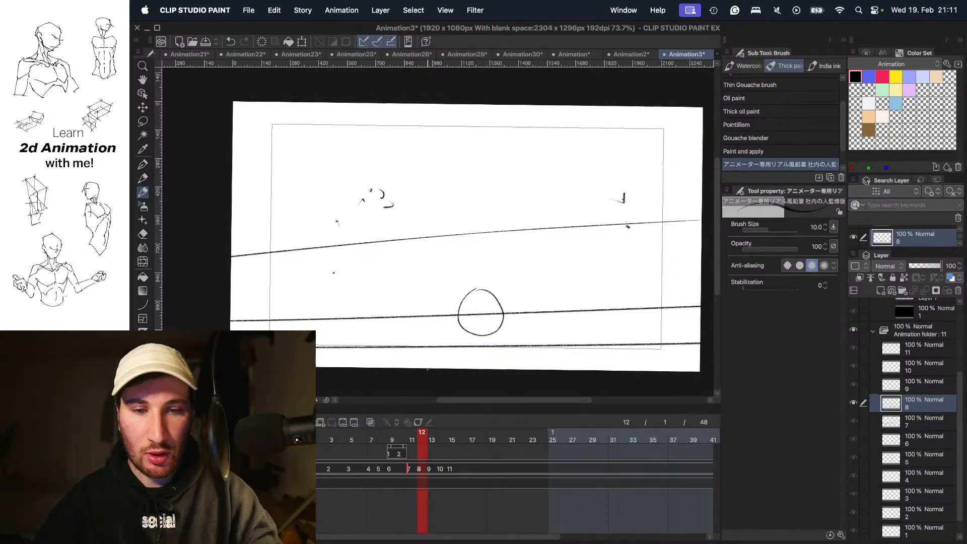
{"action": "mouse_move", "coordinate": [431, 436]}
{"action": "left_mouse_down"}
{"action": "mouse_move", "coordinate": [340, 436]}
{"action": "mouse_move", "coordinate": [389, 436]}
{"action": "mouse_move", "coordinate": [330, 439]}
{"action": "mouse_move", "coordinate": [323, 446]}
{"action": "mouse_move", "coordinate": [345, 449]}
{"action": "mouse_move", "coordinate": [316, 455]}
{"action": "mouse_move", "coordinate": [388, 442]}
{"action": "left_mouse_up"}
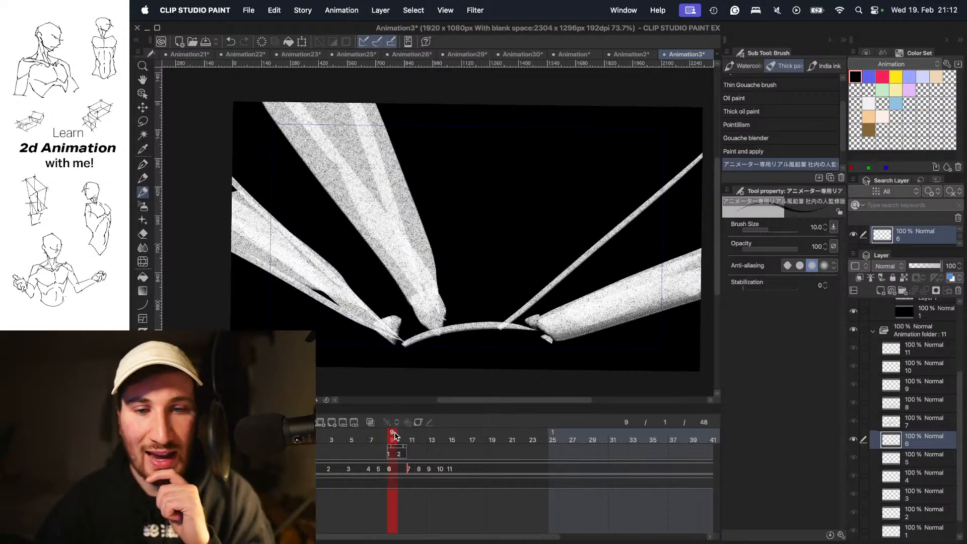
{"action": "left_click_drag", "start_coordinate": [383, 436], "coordinate": [393, 438]}
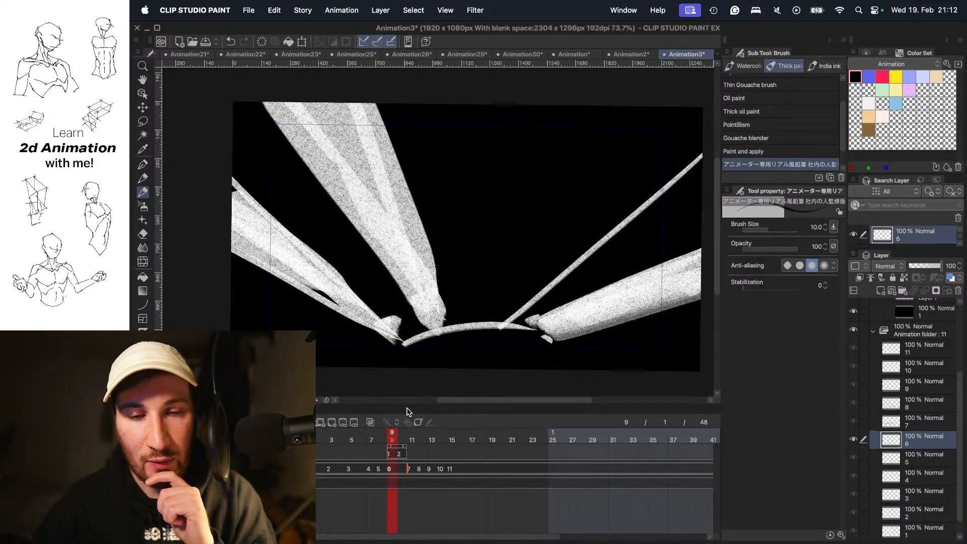
- Set the white background layer of the second impact frame at frame 10 to 100% opacity
{"action": "left_click", "coordinate": [382, 440]}
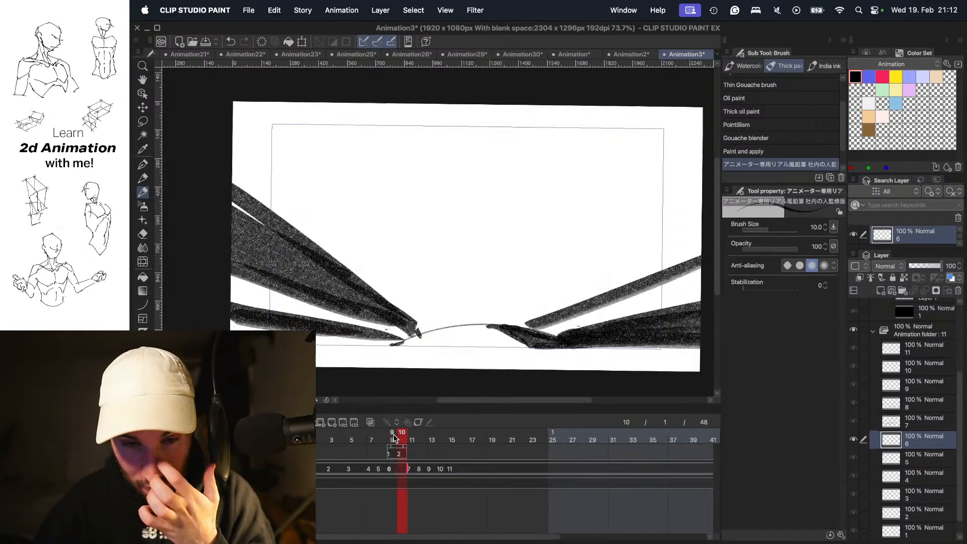
{"action": "left_click_drag", "start_coordinate": [381, 443], "coordinate": [403, 442]}
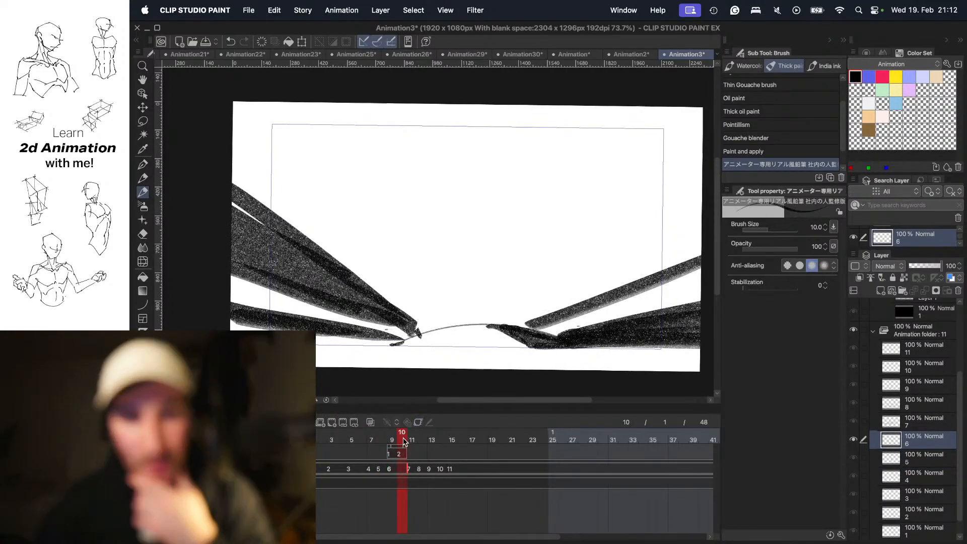
{"action": "left_click", "coordinate": [399, 455]}
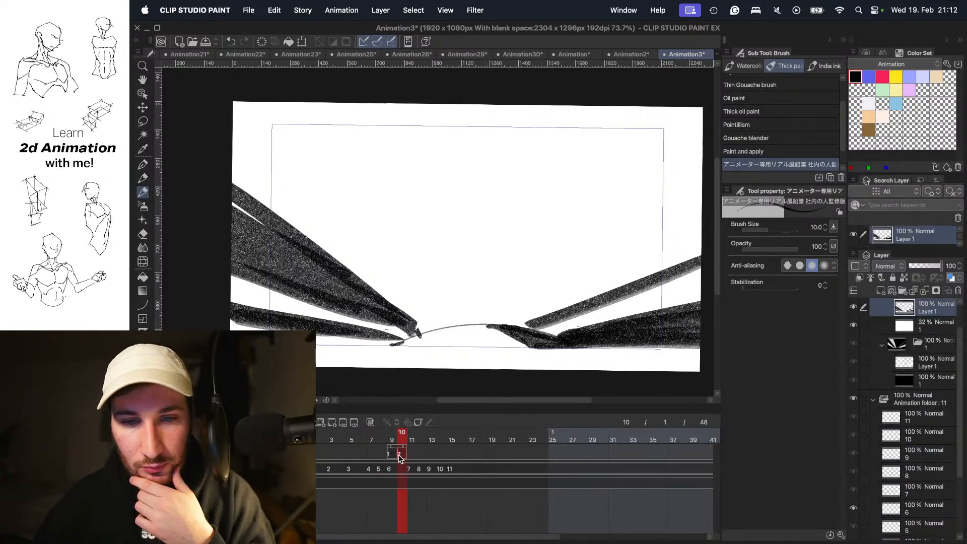
{"action": "left_click", "coordinate": [927, 327]}
{"action": "left_click_drag", "start_coordinate": [920, 269], "coordinate": [939, 266]}
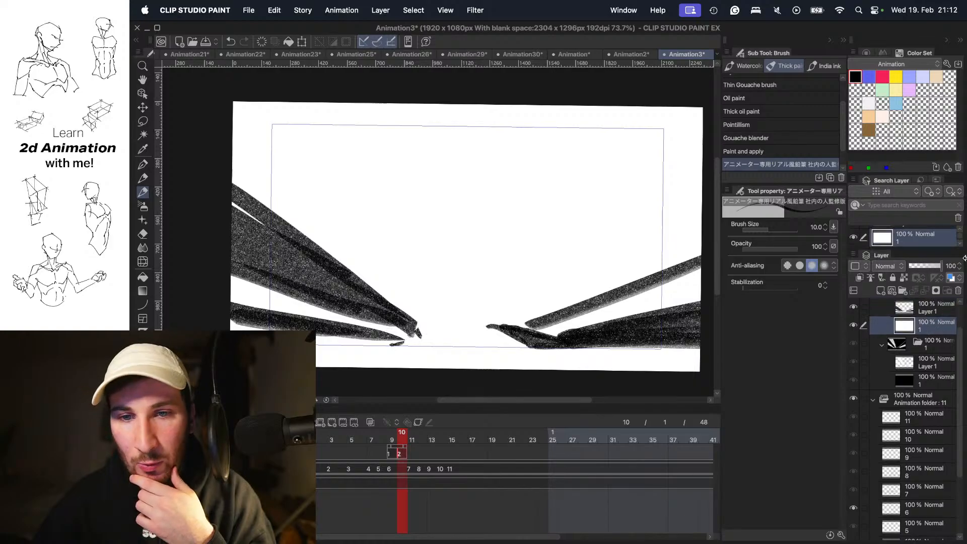
- Scrub from the black impact frame at frame 9 through frame 14 and play the animation to check the impact flash
{"action": "left_click", "coordinate": [391, 433]}
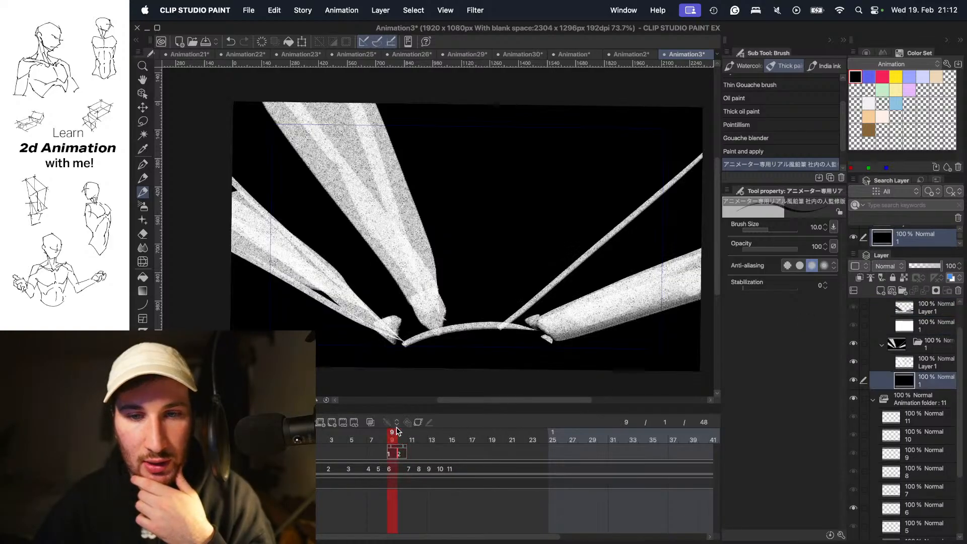
{"action": "mouse_move", "coordinate": [397, 428]}
{"action": "left_mouse_down"}
{"action": "mouse_move", "coordinate": [454, 427]}
{"action": "mouse_move", "coordinate": [413, 427]}
{"action": "mouse_move", "coordinate": [443, 430]}
{"action": "left_mouse_up"}
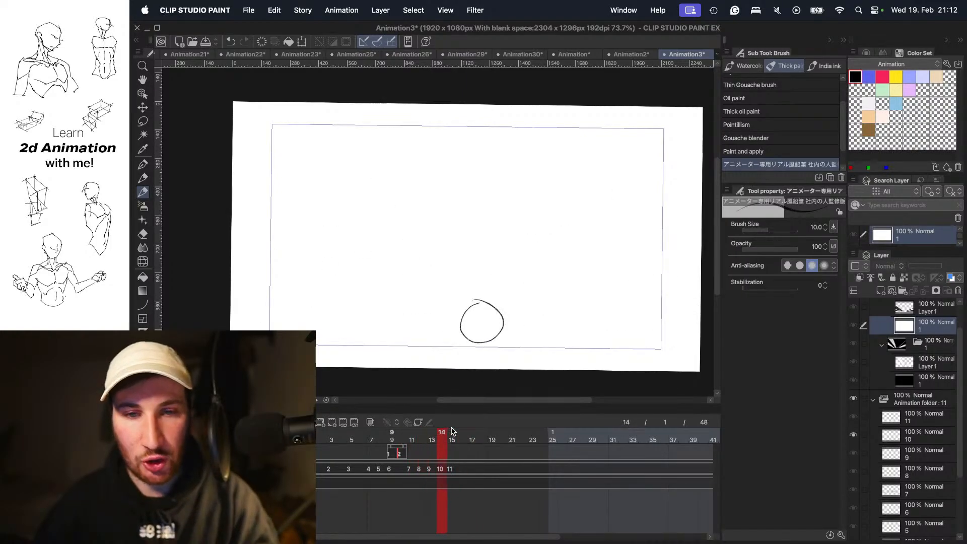
{"action": "key", "text": "space"}
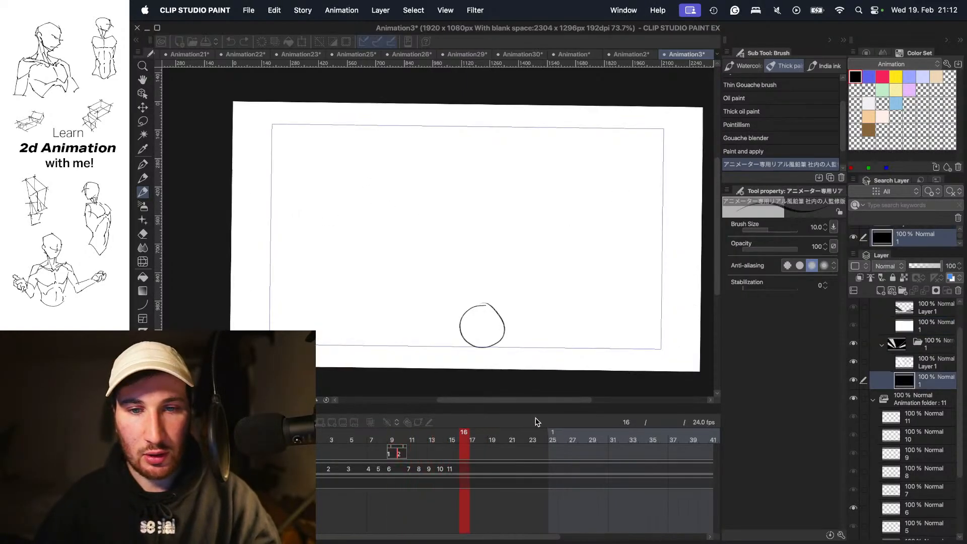
{"action": "key", "text": "space"}
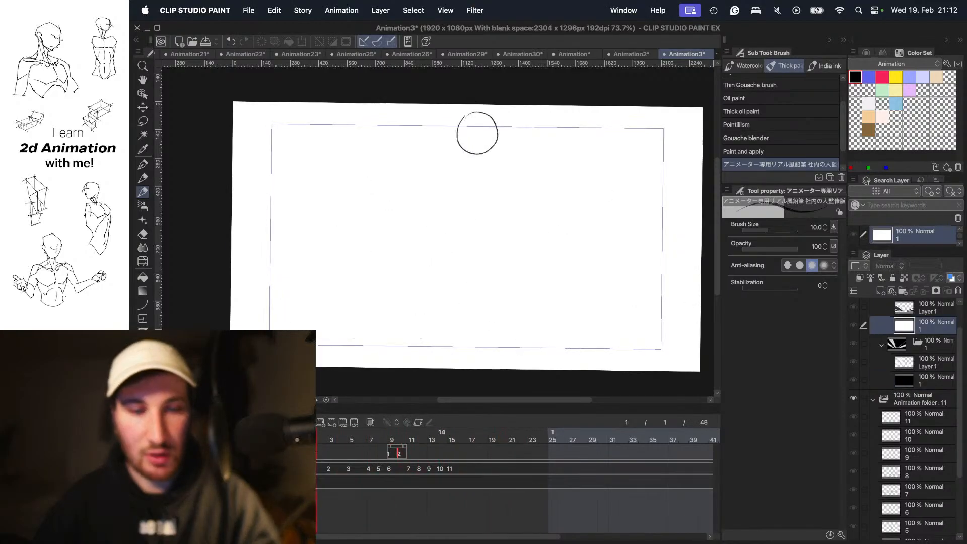
- Select the black impact cel at frame 9 and replay the animation several times to review the finished impact sequence
{"action": "left_click", "coordinate": [393, 452]}
{"action": "key", "text": "space"}
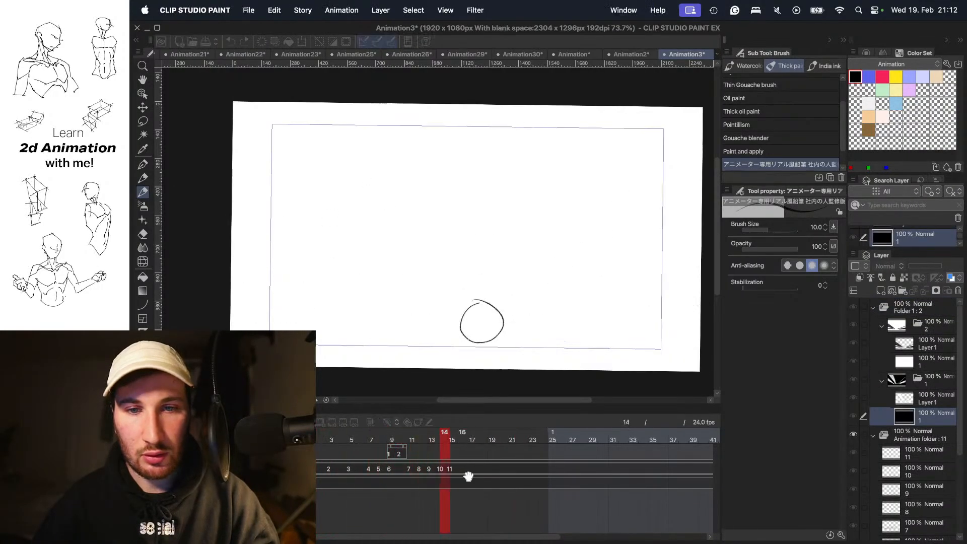
{"action": "key", "text": "space"}
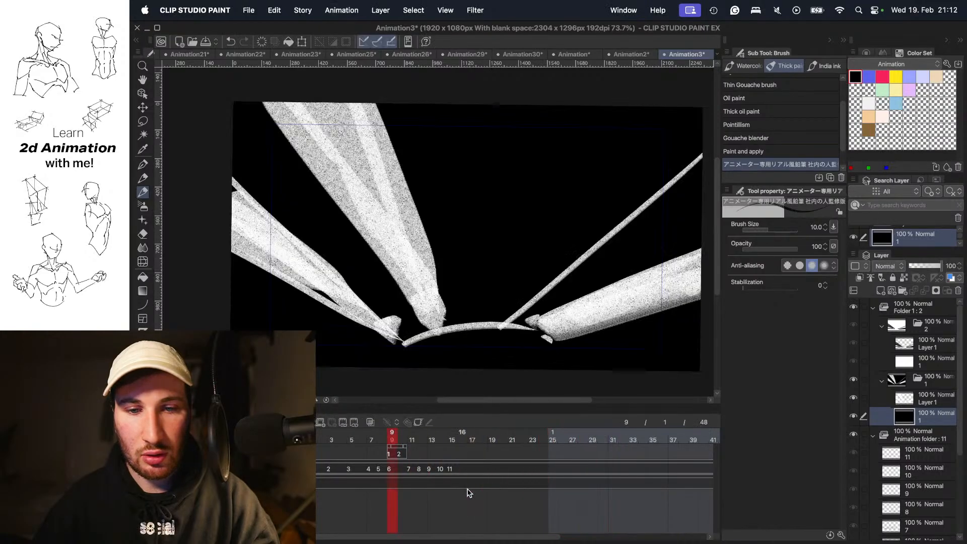
{"action": "key", "text": "space"}
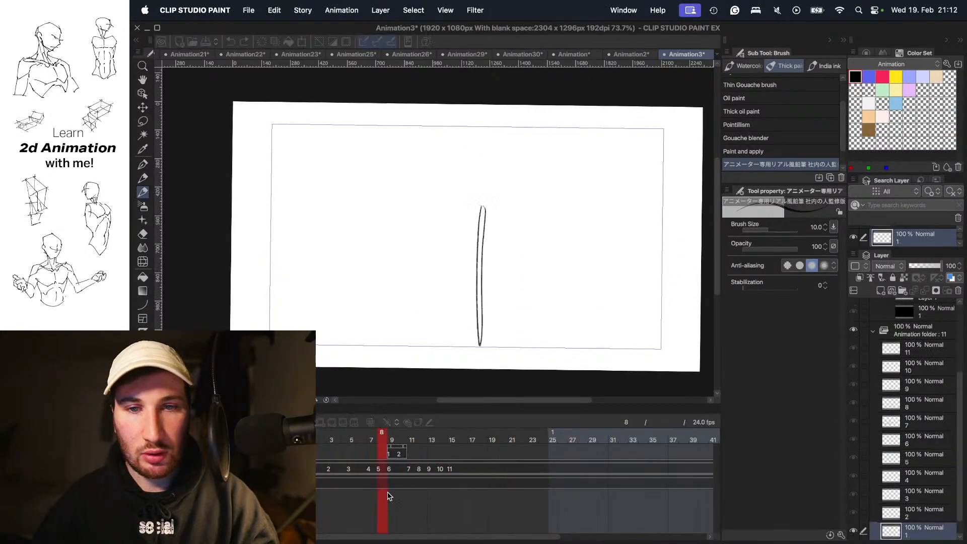
{"action": "key", "text": "space"}
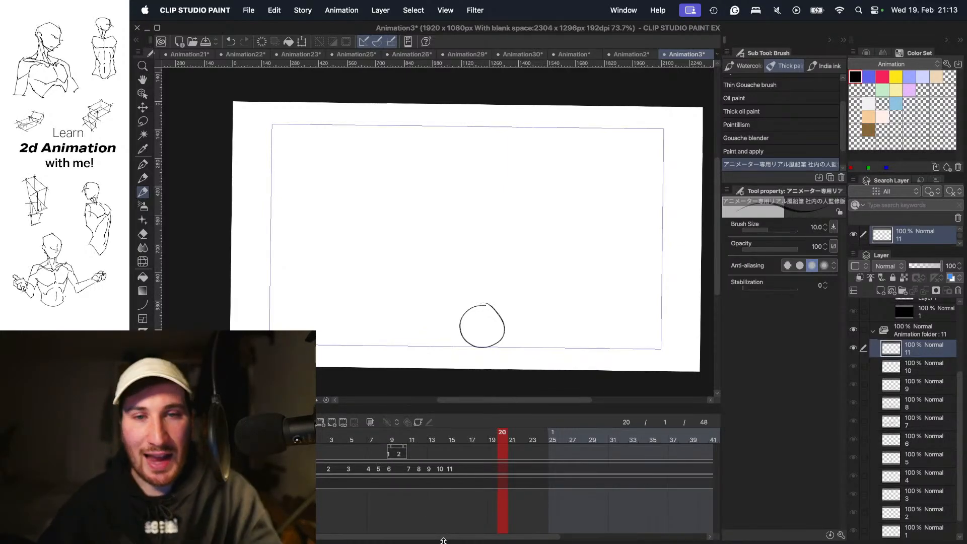
{"action": "left_click_drag", "start_coordinate": [537, 223], "coordinate": [542, 221]}
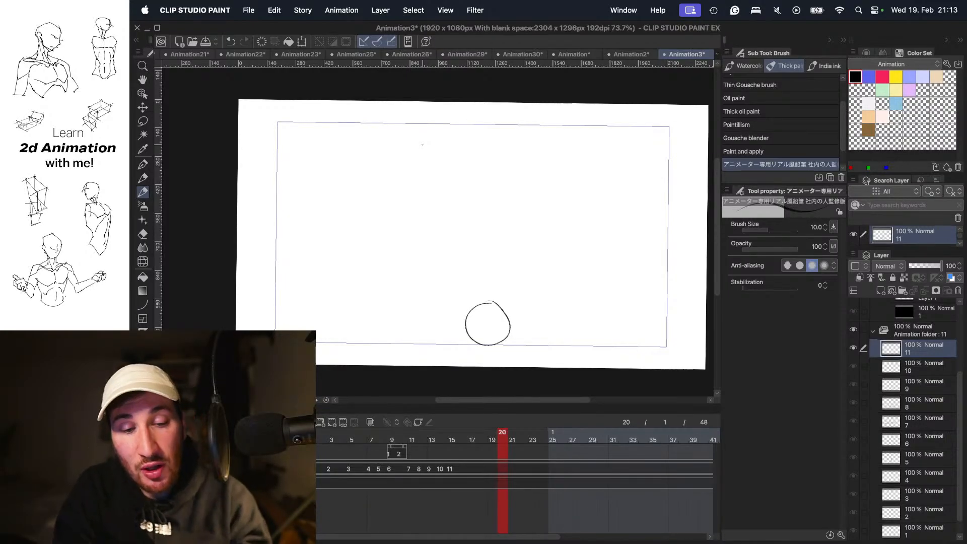
{"action": "key", "text": "space"}
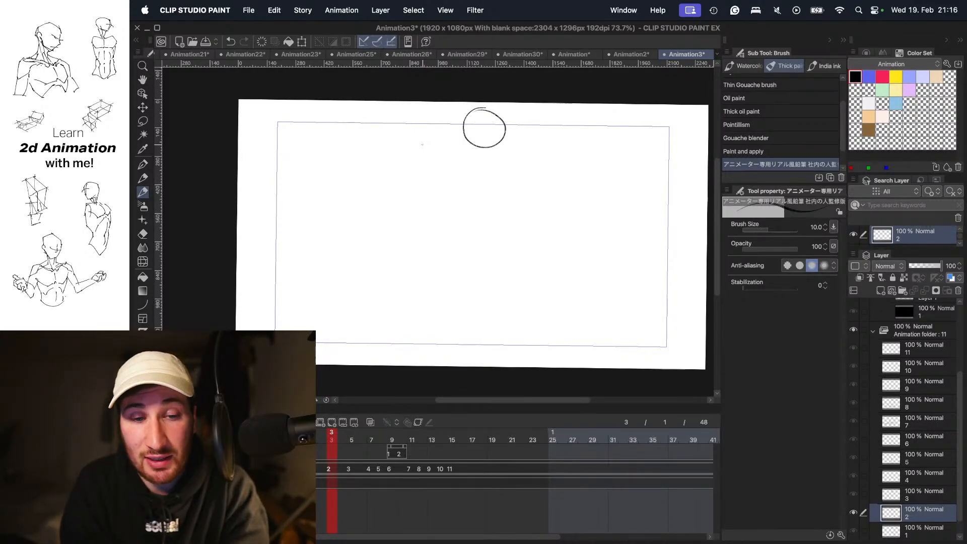
- Switch to Safari and view the Solo Leveling impact frame clip and the rough impact frame drawings on Sakugabooru
{"action": "key", "text": "super+Tab"}
{"action": "key", "text": "super+Tab"}
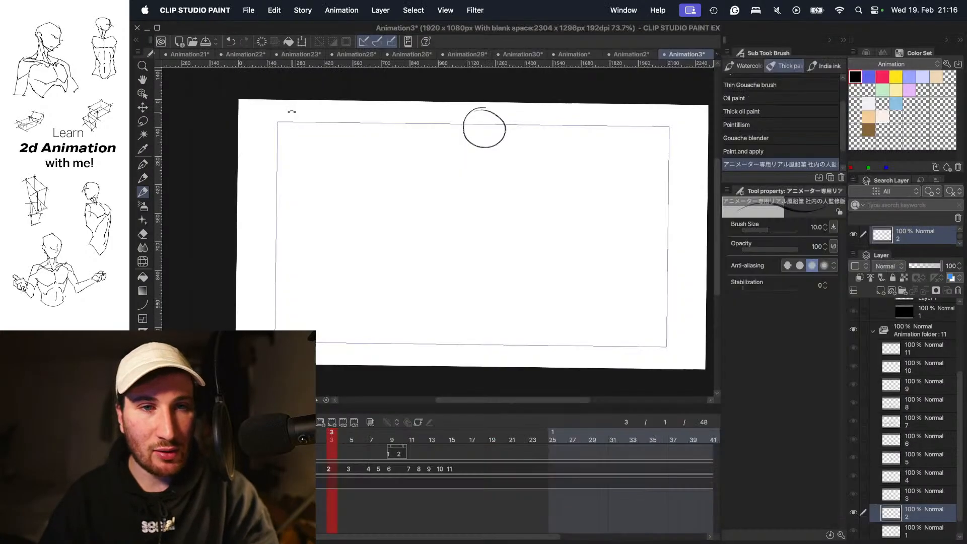
{"action": "key", "text": "super+Tab"}
{"action": "left_click", "coordinate": [257, 59]}
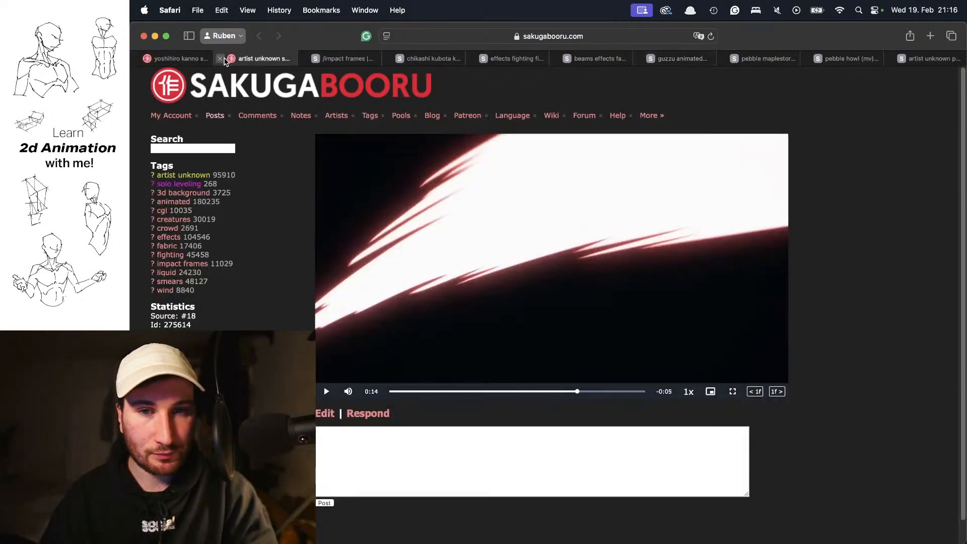
{"action": "left_click", "coordinate": [190, 59]}
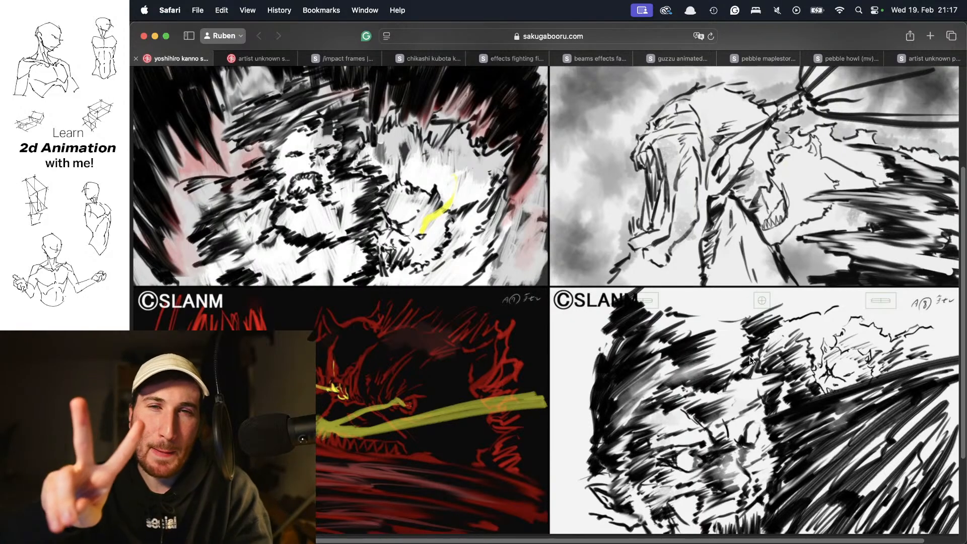
- Switch to OBS to bring up the stream output controls
{"action": "key", "text": "super+Tab"}
{"action": "key", "text": "super+Tab"}
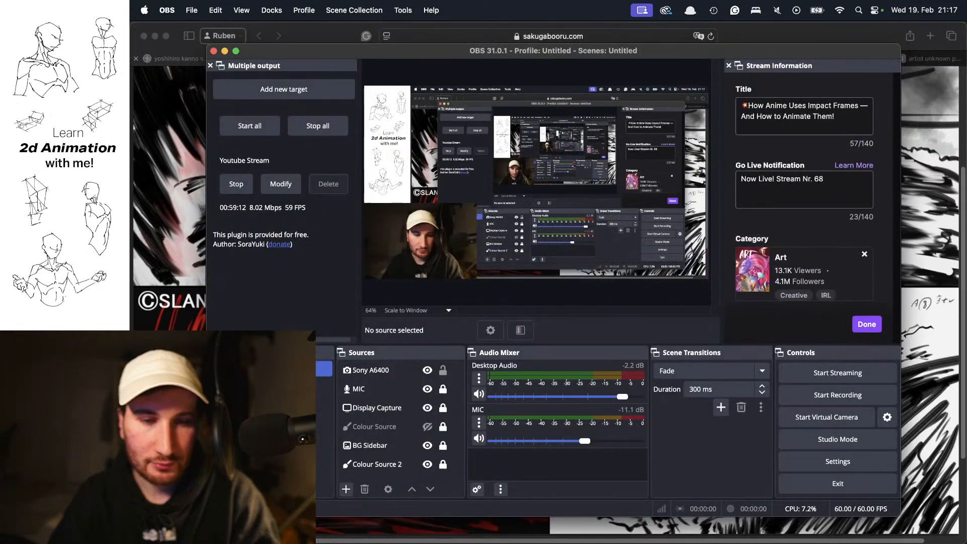